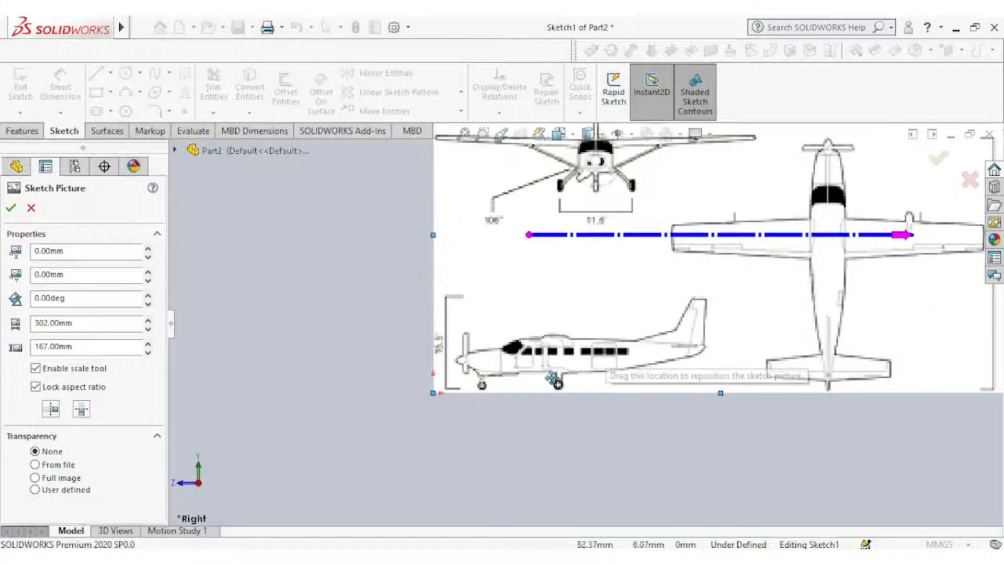
Move the sketch picture so the side view's nose sits at the origin, and scale the aircraft's nose-to-tail length to 11.5 m
{"action": "mouse_move", "coordinate": [493, 364]}
{"action": "left_mouse_down"}
{"action": "mouse_move", "coordinate": [467, 409]}
{"action": "mouse_move", "coordinate": [459, 402]}
{"action": "mouse_move", "coordinate": [469, 387]}
{"action": "left_mouse_up"}
{"action": "left_click_drag", "start_coordinate": [508, 255], "coordinate": [436, 394]}
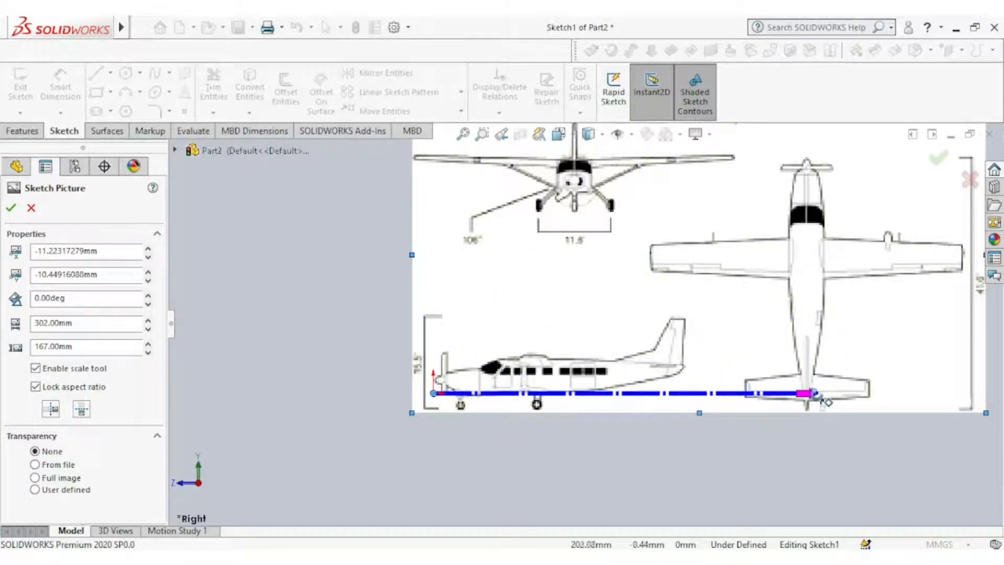
{"action": "left_click_drag", "start_coordinate": [814, 393], "coordinate": [679, 393]}
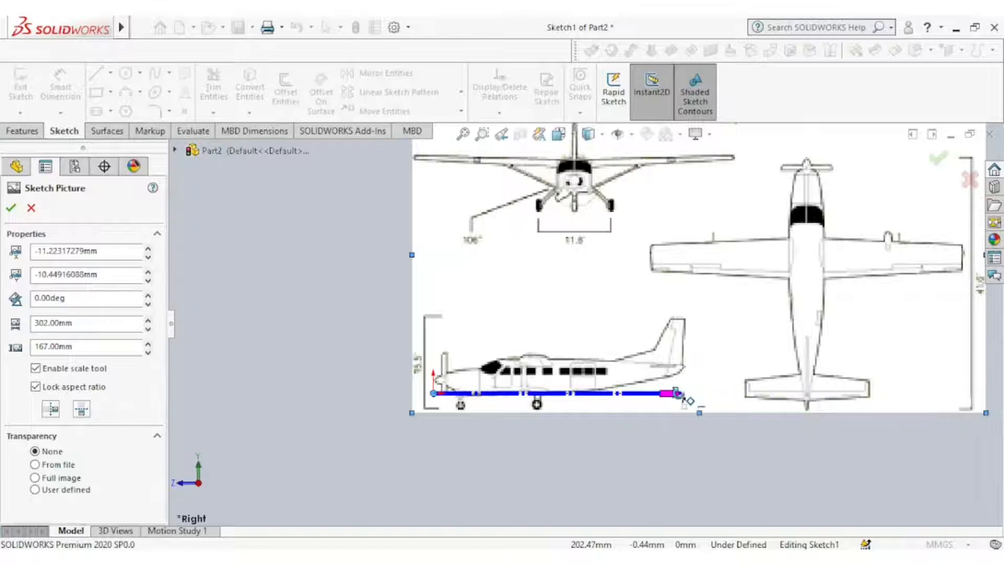
{"action": "left_click", "coordinate": [680, 394]}
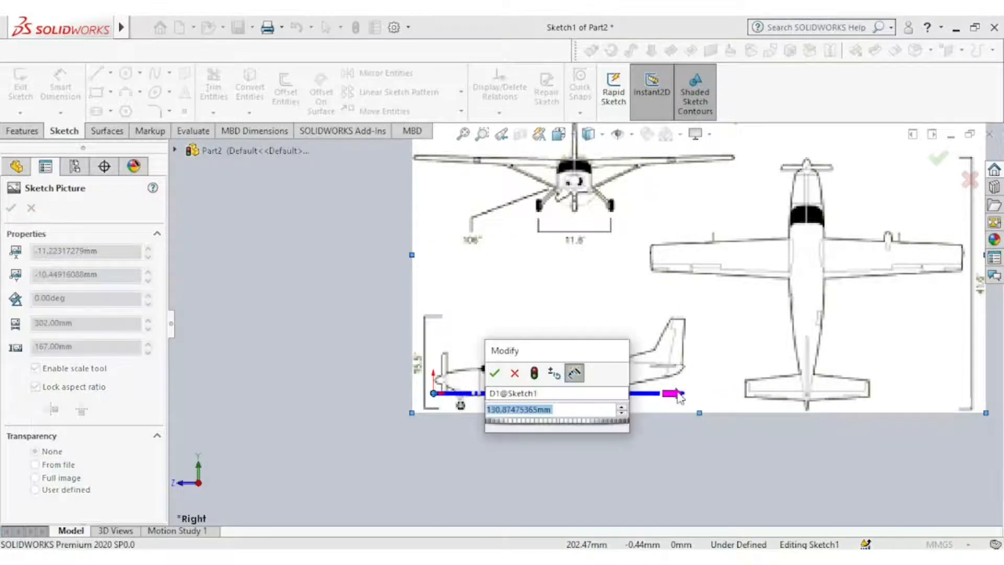
{"action": "type", "text": "1"}
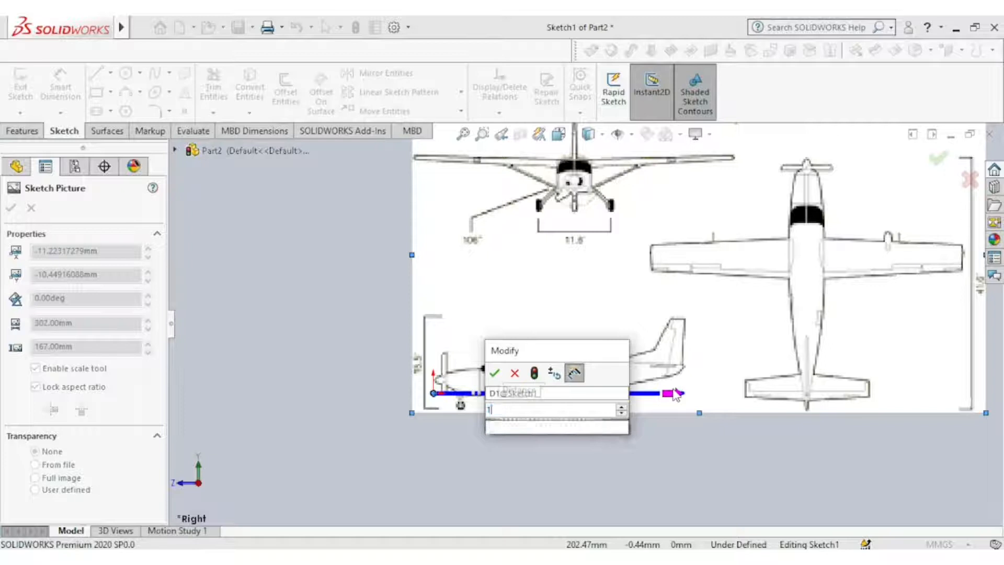
{"action": "type", "text": "1.5m"}
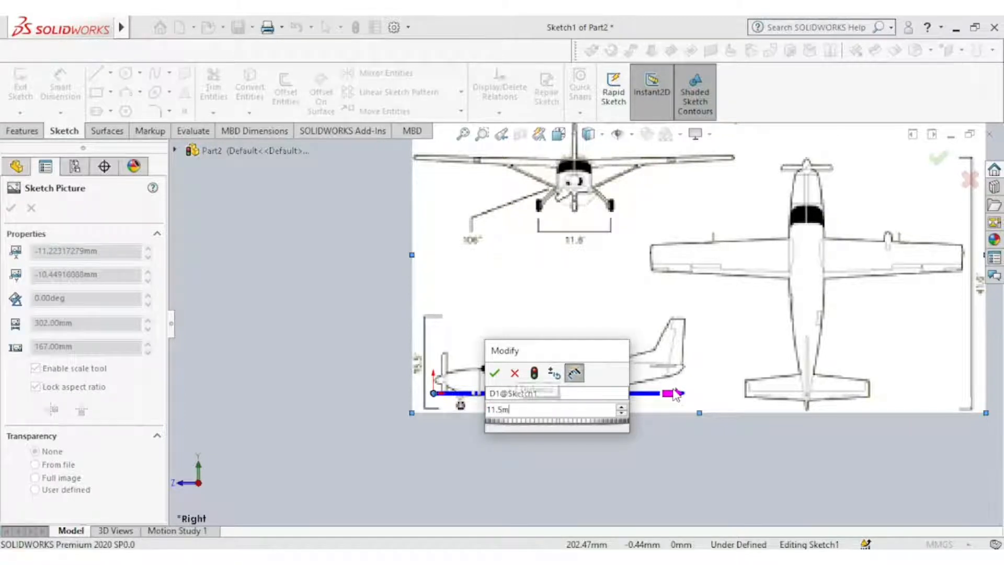
{"action": "key", "text": "Return"}
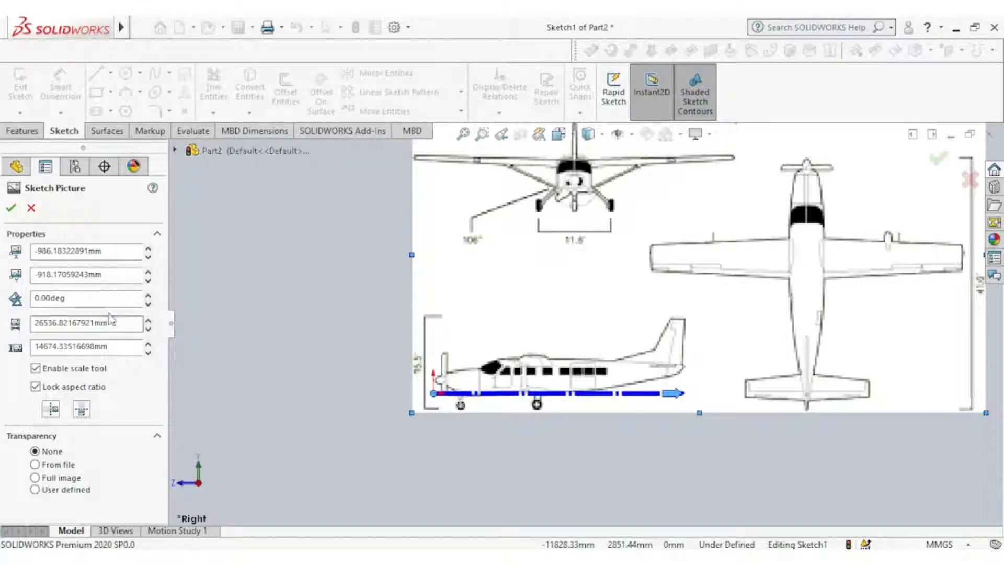
Copy the scaled picture's width value, accept the picture and close the sketch
{"action": "right_click", "coordinate": [38, 320]}
{"action": "left_click", "coordinate": [69, 367]}
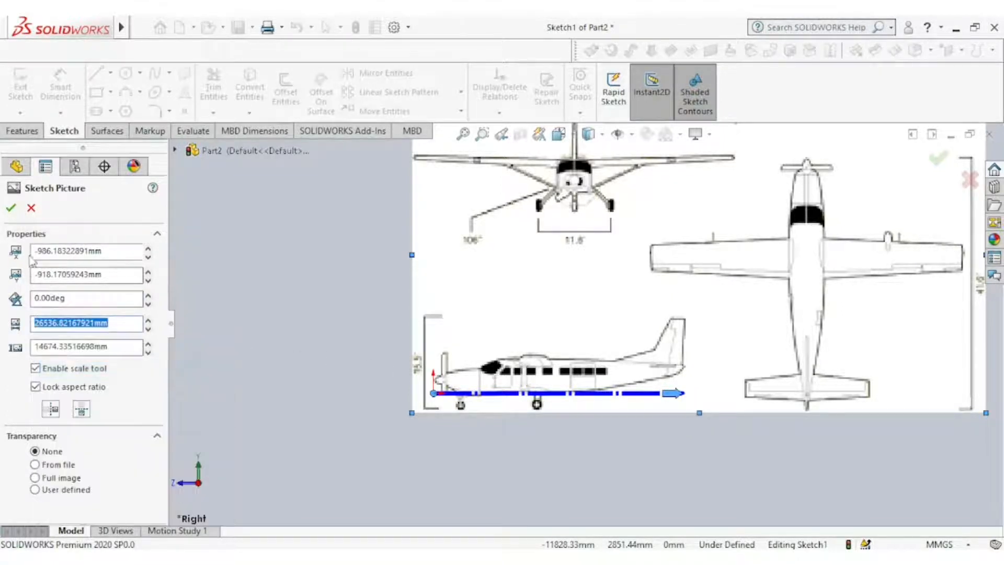
{"action": "left_click", "coordinate": [11, 209]}
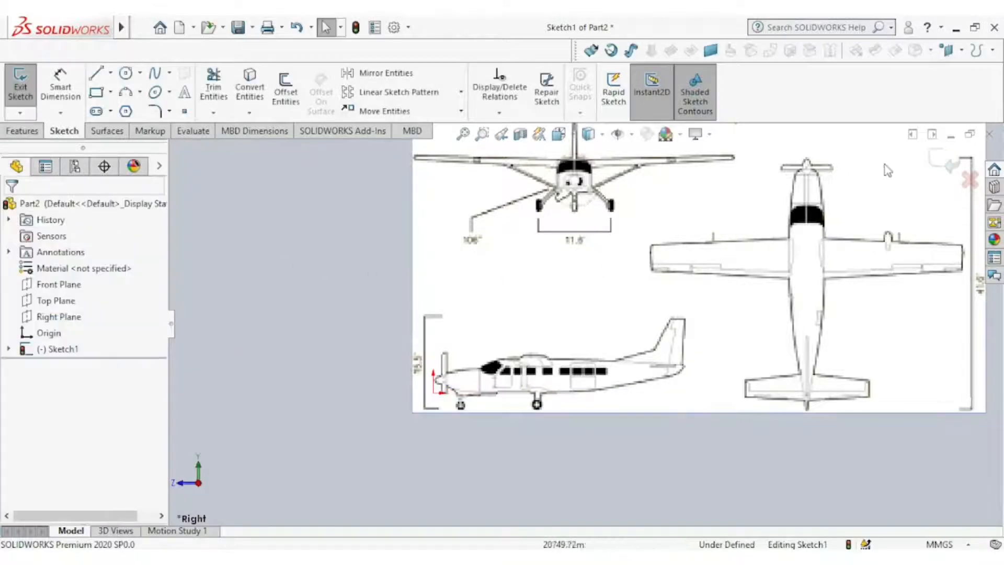
{"action": "left_click", "coordinate": [949, 166]}
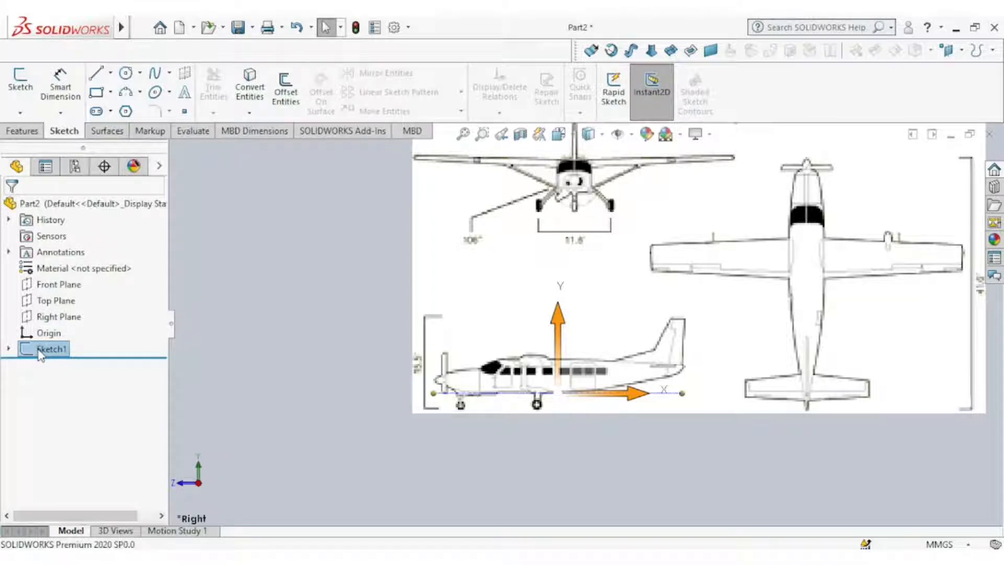
Rename the first picture sketch as Side
{"action": "left_click", "coordinate": [40, 350]}
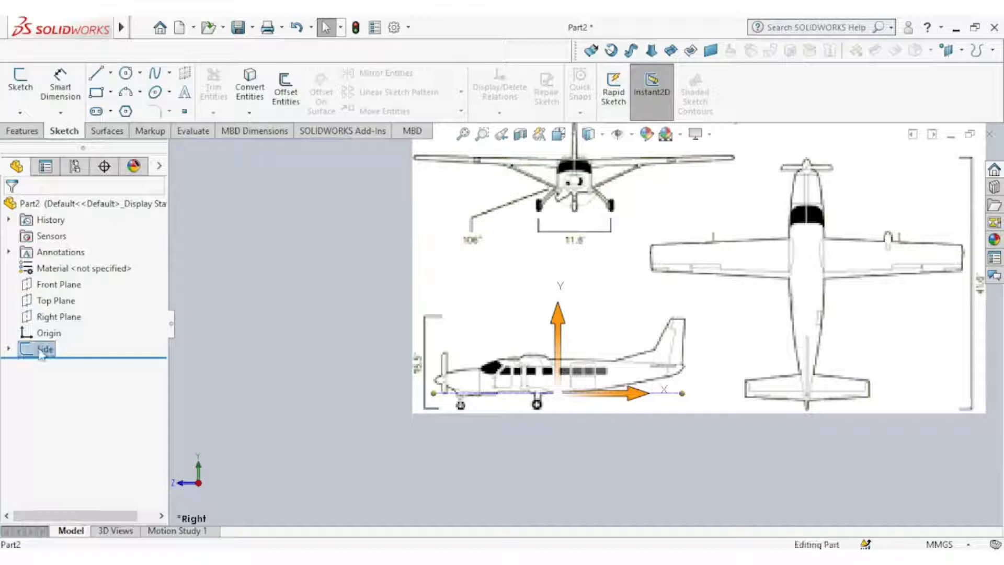
{"action": "left_click", "coordinate": [8, 348]}
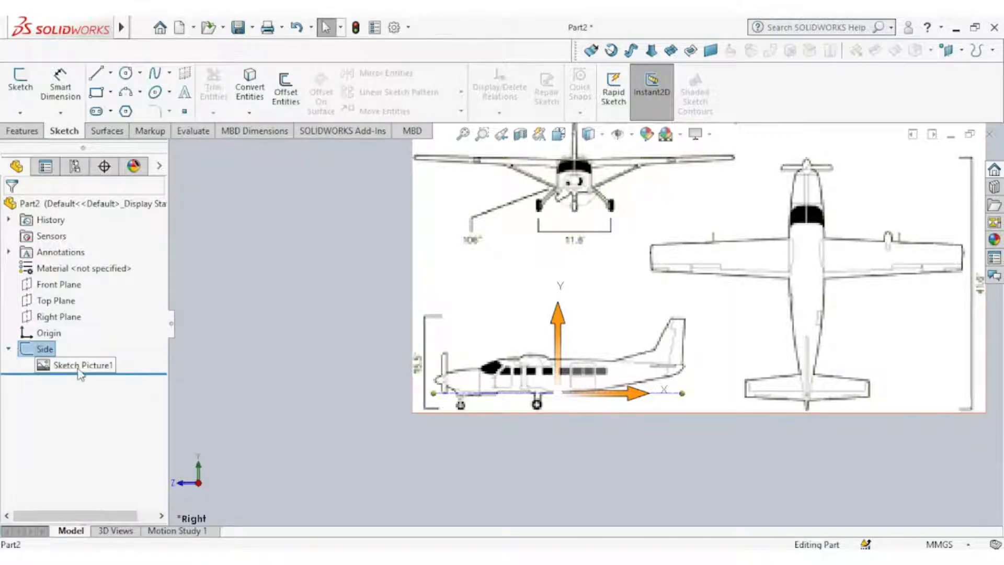
{"action": "left_click", "coordinate": [8, 349]}
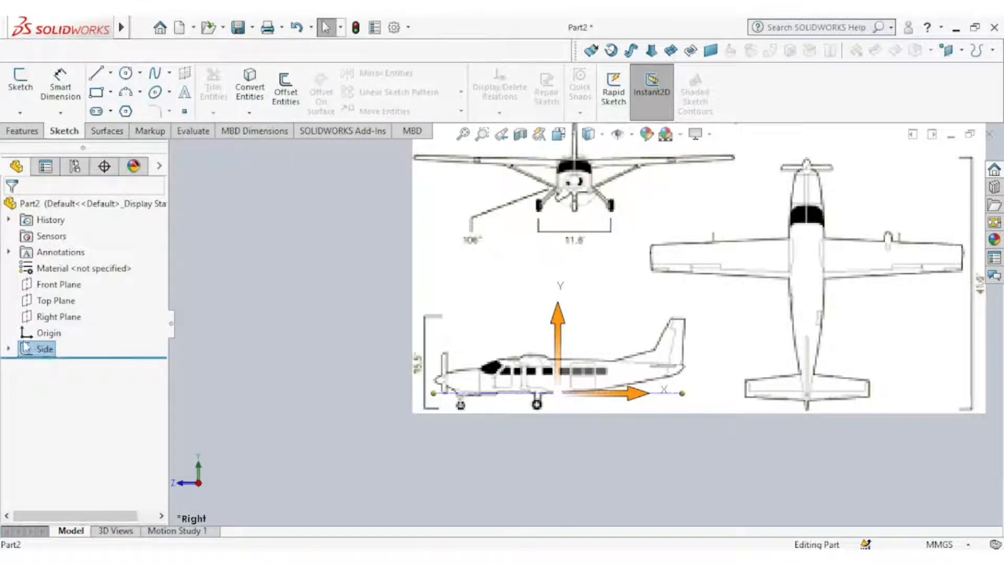
On the Right Plane, sketch a horizontal construction line beneath the side view's wheels from nose to tail, and close the sketch
{"action": "left_click", "coordinate": [66, 317]}
{"action": "left_click", "coordinate": [77, 303]}
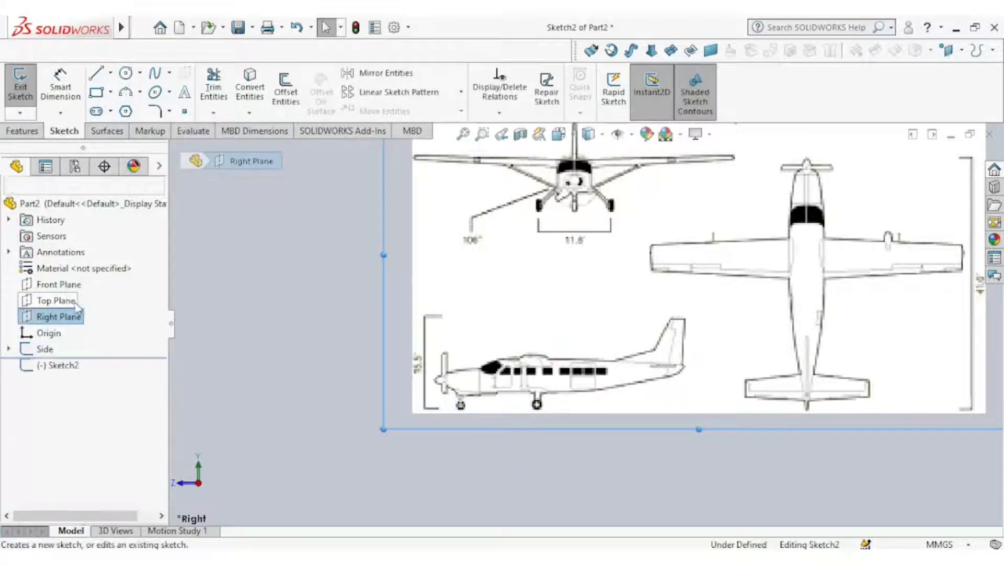
{"action": "left_click", "coordinate": [110, 73]}
{"action": "left_click", "coordinate": [117, 109]}
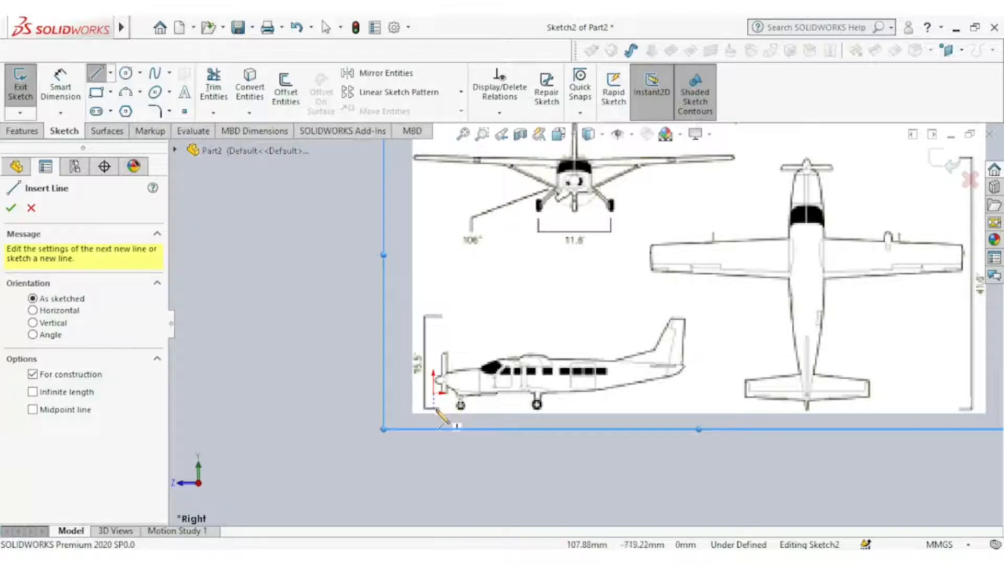
{"action": "left_click", "coordinate": [437, 411]}
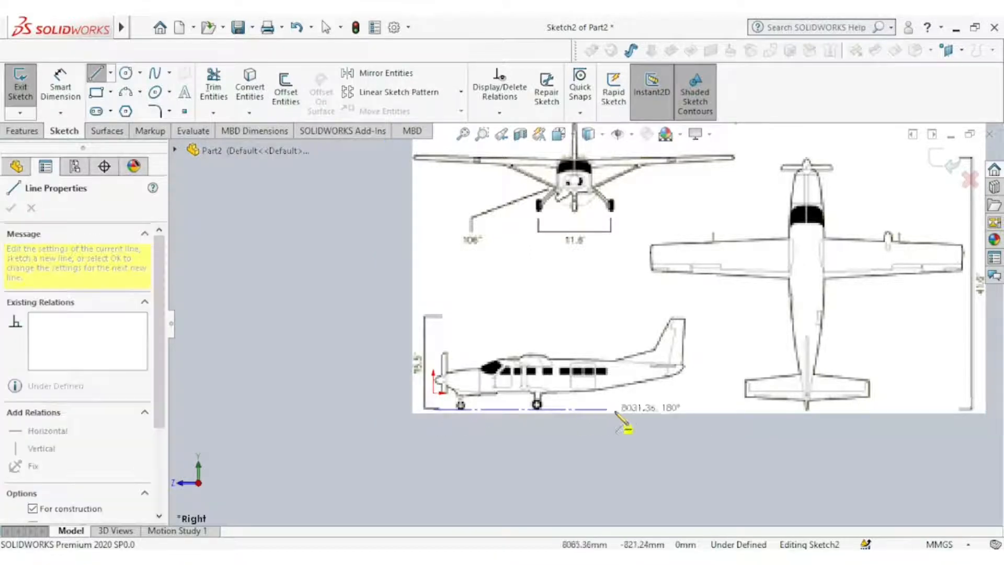
{"action": "left_click", "coordinate": [683, 409]}
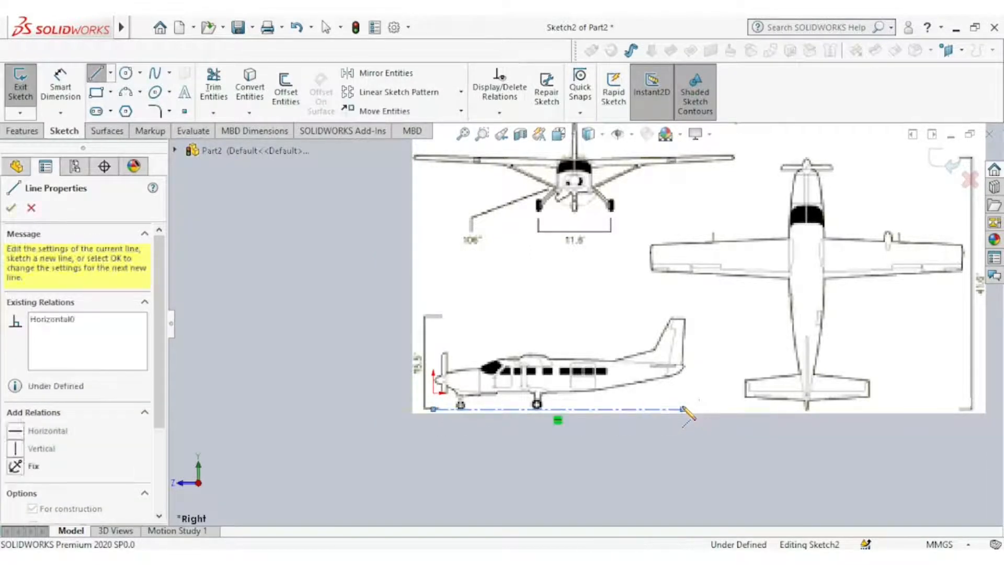
{"action": "right_click", "coordinate": [685, 374]}
{"action": "left_click", "coordinate": [739, 385]}
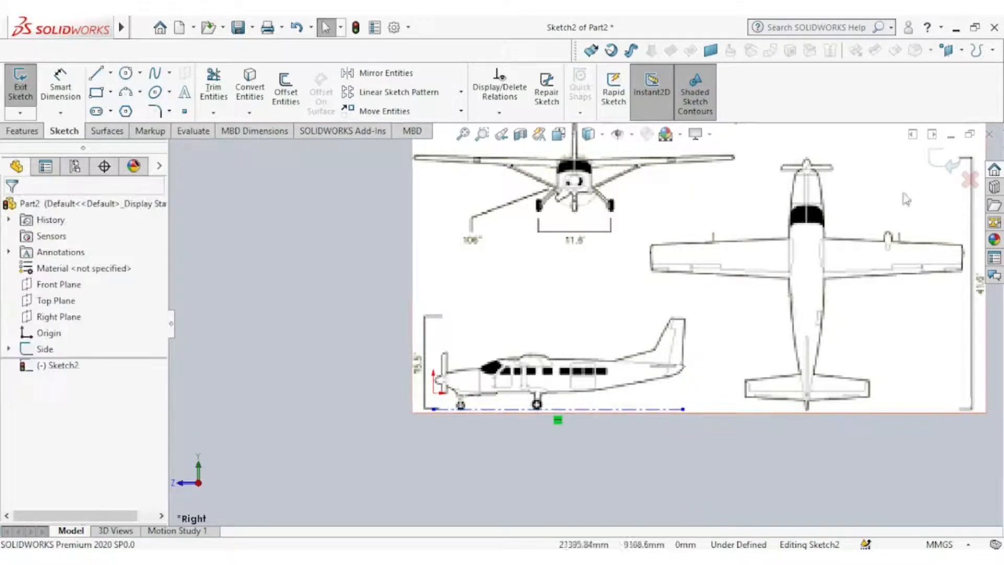
{"action": "left_click", "coordinate": [951, 163]}
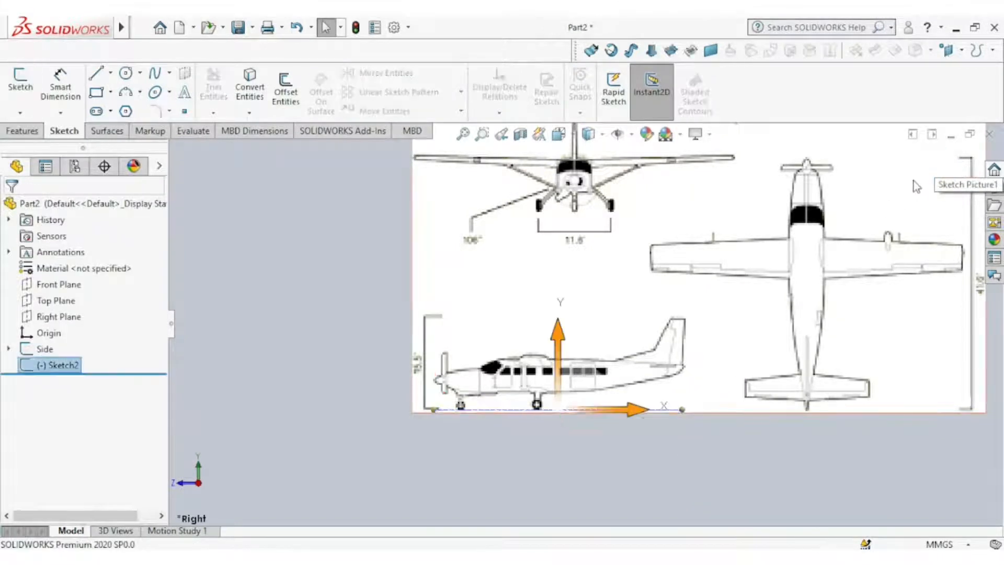
Start a sketch on the Top Plane and insert the picture file se from the Ref folder
{"action": "left_click", "coordinate": [56, 301]}
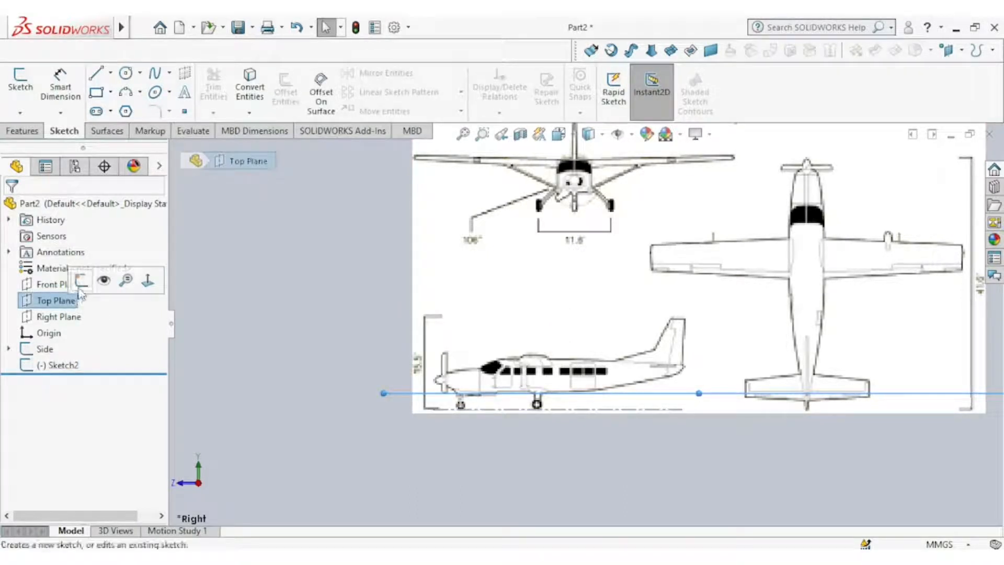
{"action": "left_click", "coordinate": [81, 281]}
{"action": "mouse_move", "coordinate": [121, 27]}
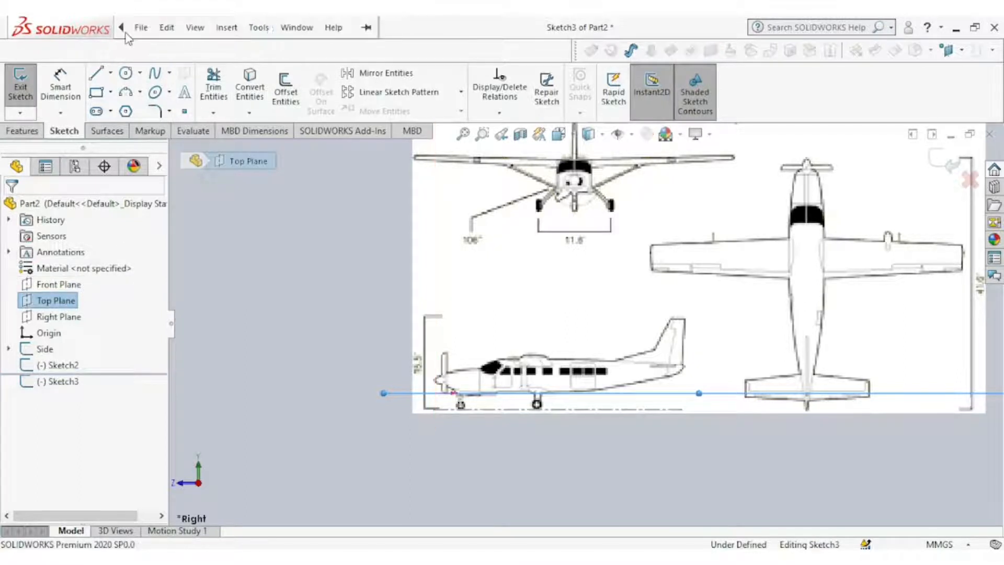
{"action": "left_click", "coordinate": [258, 27]}
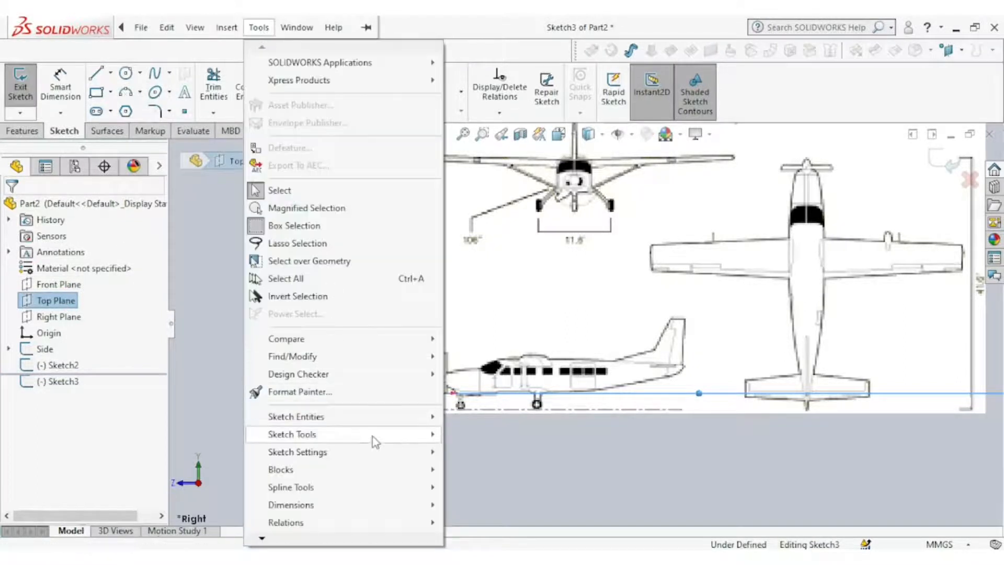
{"action": "mouse_move", "coordinate": [374, 437]}
{"action": "left_click", "coordinate": [484, 511]}
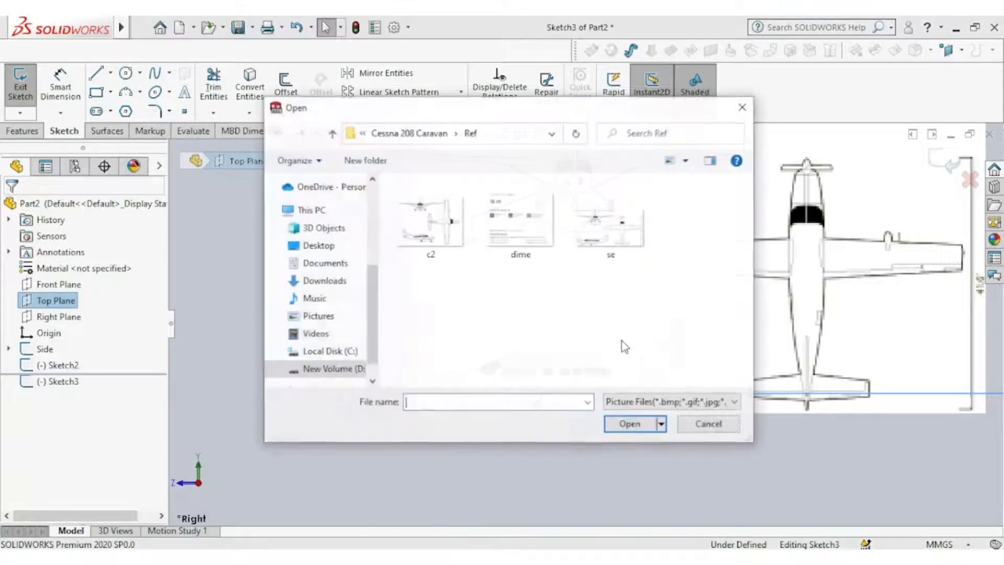
{"action": "left_click", "coordinate": [602, 251]}
{"action": "left_click", "coordinate": [633, 424]}
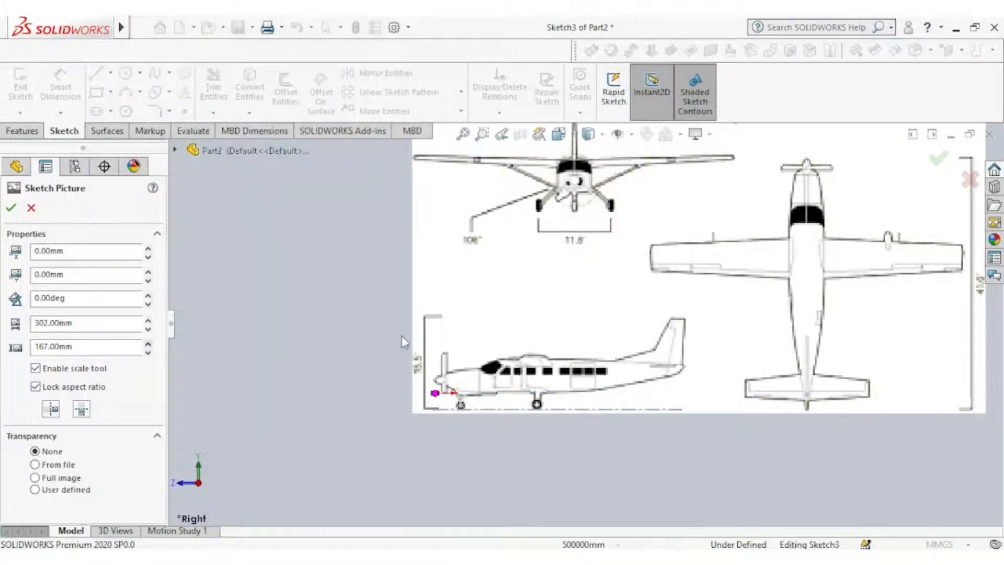
Set the new picture's width to the copied 26536.82167921 mm with the aspect ratio locked
{"action": "left_click", "coordinate": [571, 141]}
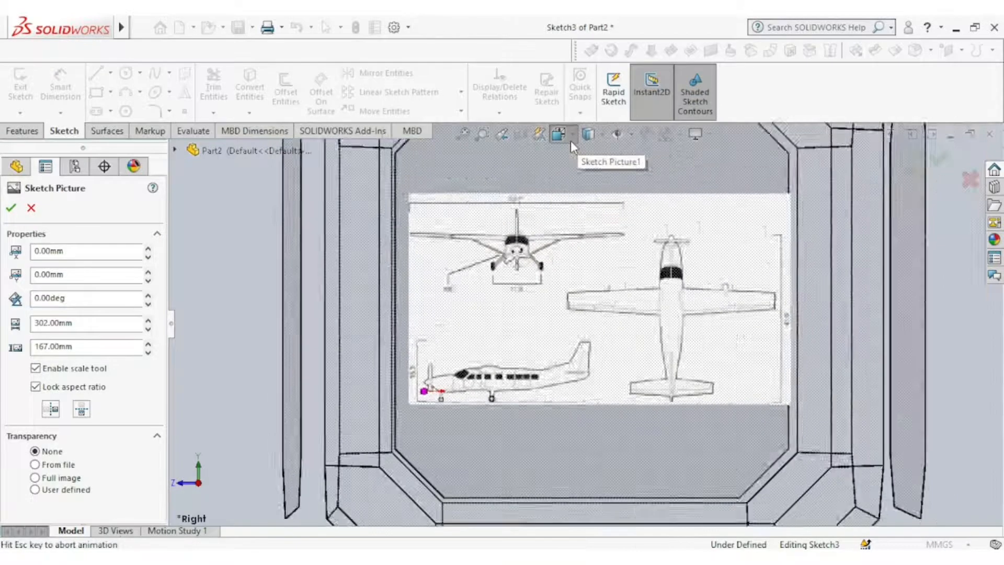
{"action": "left_click", "coordinate": [469, 242]}
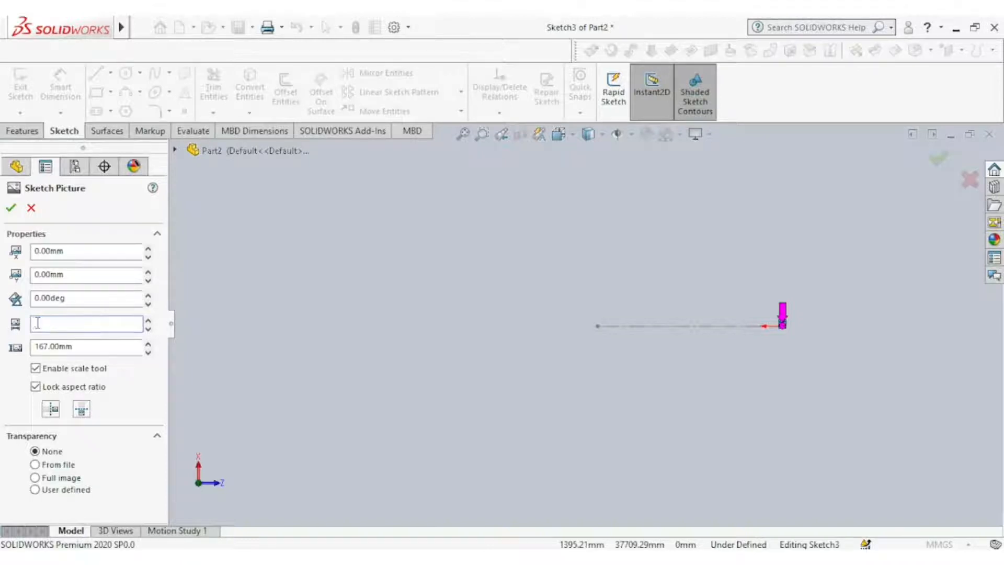
{"action": "right_click", "coordinate": [38, 323]}
{"action": "left_click", "coordinate": [73, 390]}
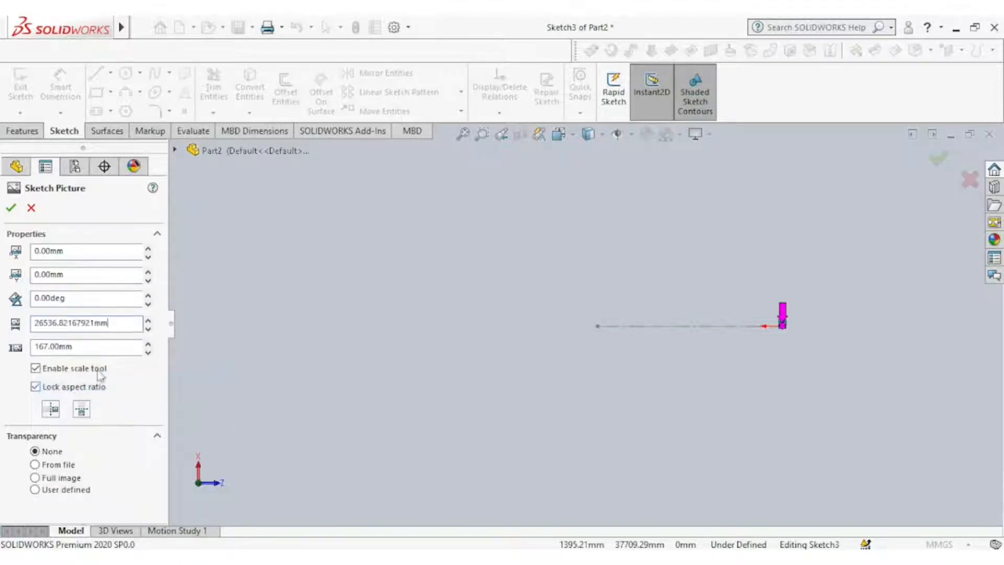
{"action": "key", "text": "f"}
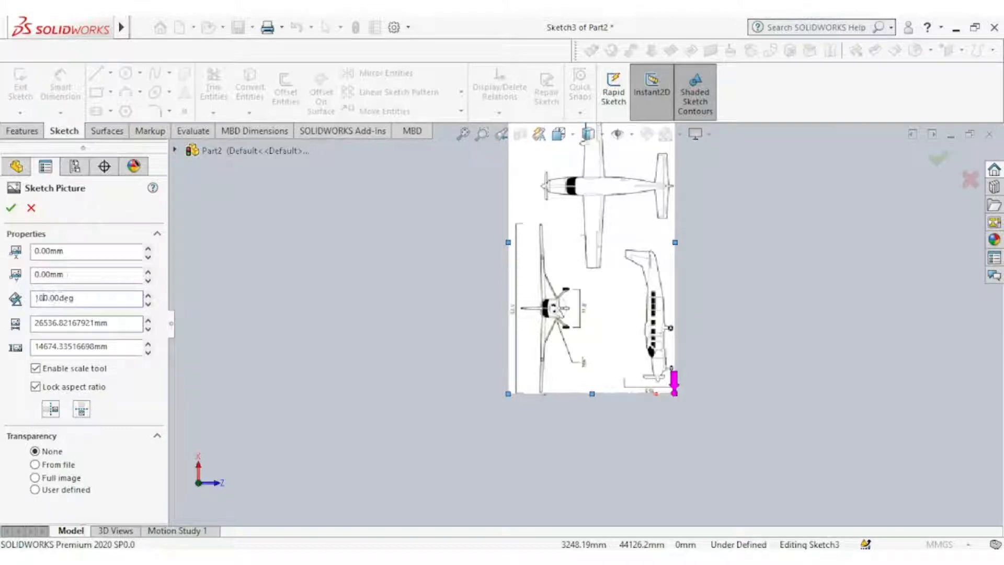
Rotate the picture to 180 degrees and move it so the top view's fuselage lies along the construction line near the origin
{"action": "key", "text": "Return"}
{"action": "scroll", "coordinate": [780, 347], "scroll_direction": "up", "scroll_amount": 4}
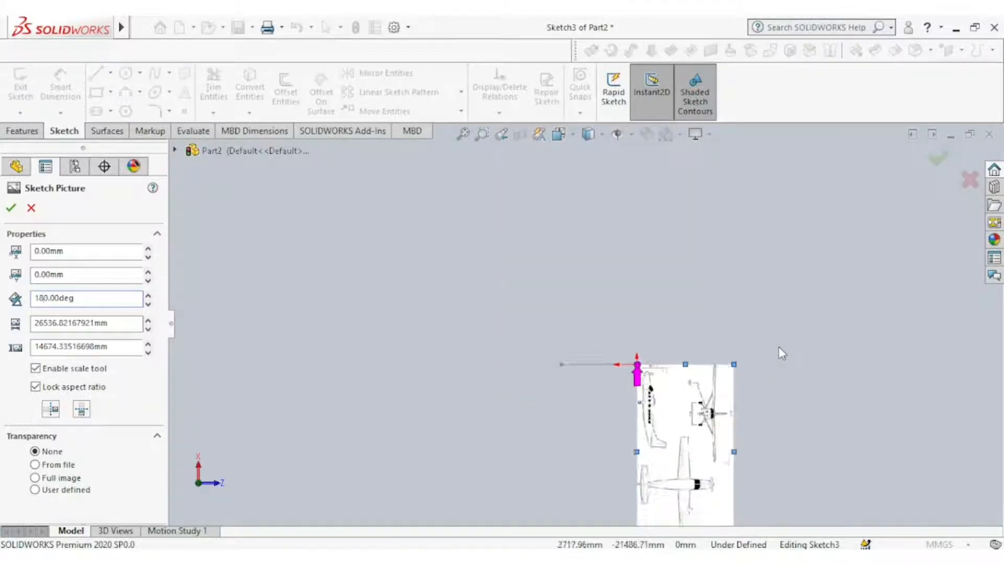
{"action": "scroll", "coordinate": [669, 397], "scroll_direction": "down", "scroll_amount": 3}
{"action": "left_click_drag", "start_coordinate": [636, 411], "coordinate": [506, 251]}
{"action": "scroll", "coordinate": [561, 295], "scroll_direction": "down", "scroll_amount": 4}
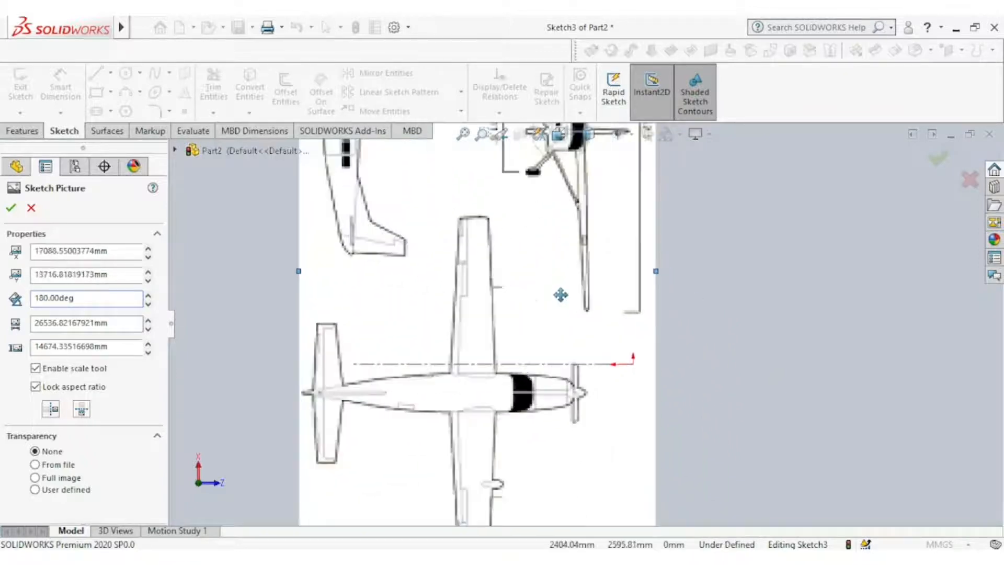
{"action": "mouse_move", "coordinate": [496, 368]}
{"action": "left_mouse_down"}
{"action": "mouse_move", "coordinate": [519, 337]}
{"action": "mouse_move", "coordinate": [531, 338]}
{"action": "left_mouse_up"}
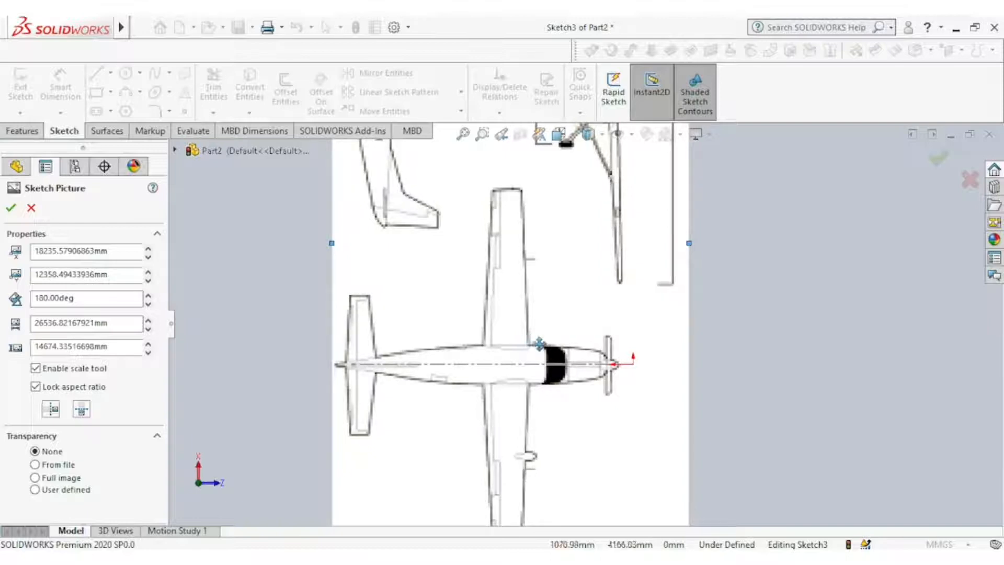
Accept the Top Plane picture's placement against the side view and close its sketch
{"action": "mouse_move", "coordinate": [569, 399]}
{"action": "middle_mouse_down"}
{"action": "mouse_move", "coordinate": [567, 331]}
{"action": "mouse_move", "coordinate": [393, 232]}
{"action": "mouse_move", "coordinate": [394, 358]}
{"action": "mouse_move", "coordinate": [336, 354]}
{"action": "mouse_move", "coordinate": [542, 192]}
{"action": "middle_mouse_up"}
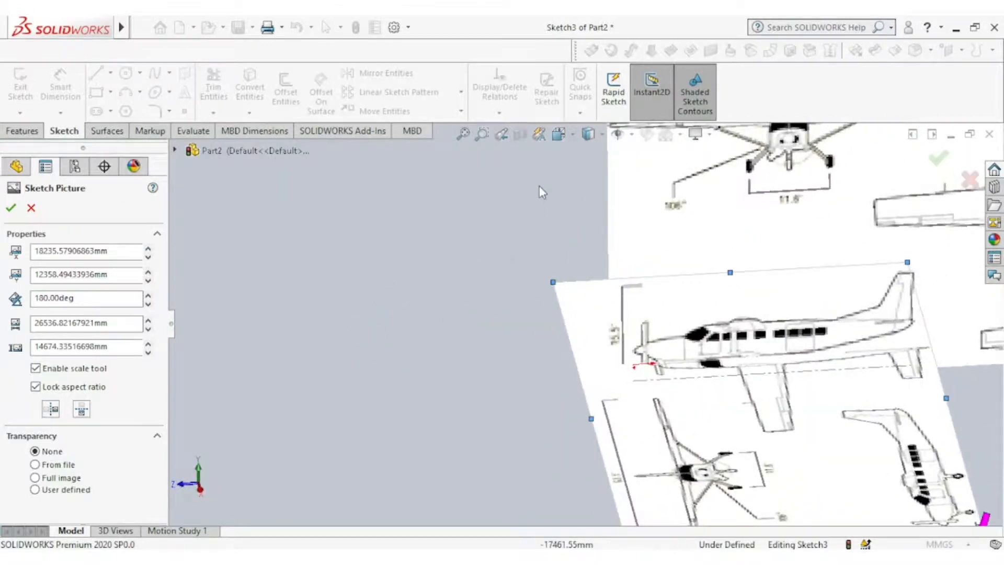
{"action": "left_click", "coordinate": [560, 135]}
{"action": "left_click", "coordinate": [500, 353]}
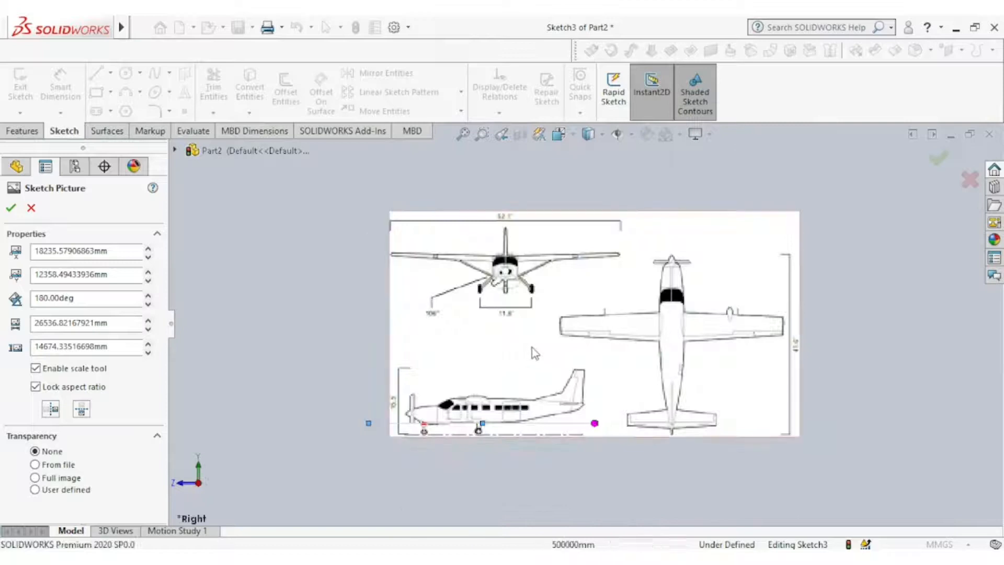
{"action": "scroll", "coordinate": [532, 352], "scroll_direction": "down", "scroll_amount": 3}
{"action": "mouse_move", "coordinate": [536, 372]}
{"action": "middle_mouse_down"}
{"action": "mouse_move", "coordinate": [464, 405]}
{"action": "mouse_move", "coordinate": [437, 349]}
{"action": "mouse_move", "coordinate": [453, 449]}
{"action": "middle_mouse_up"}
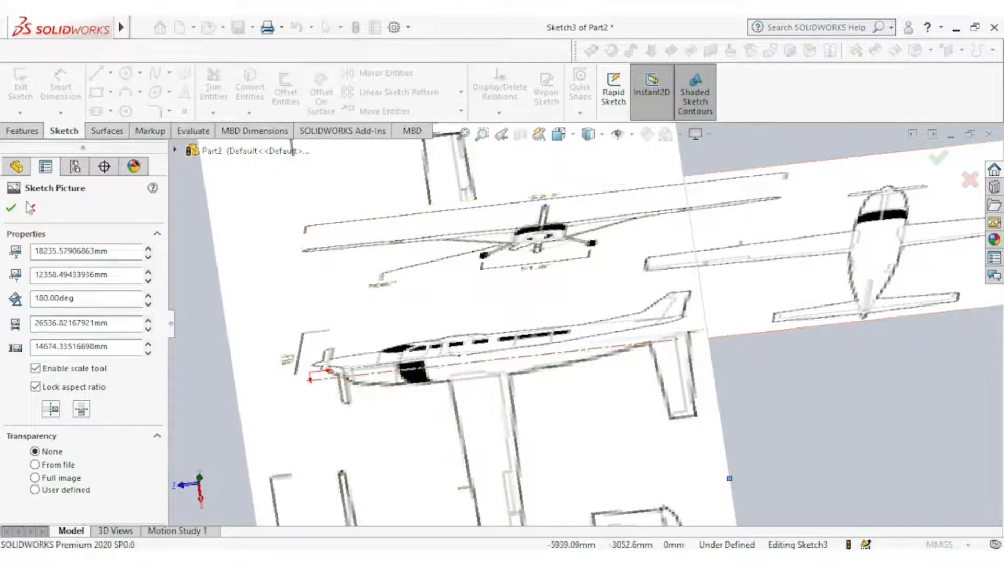
{"action": "left_click", "coordinate": [11, 208]}
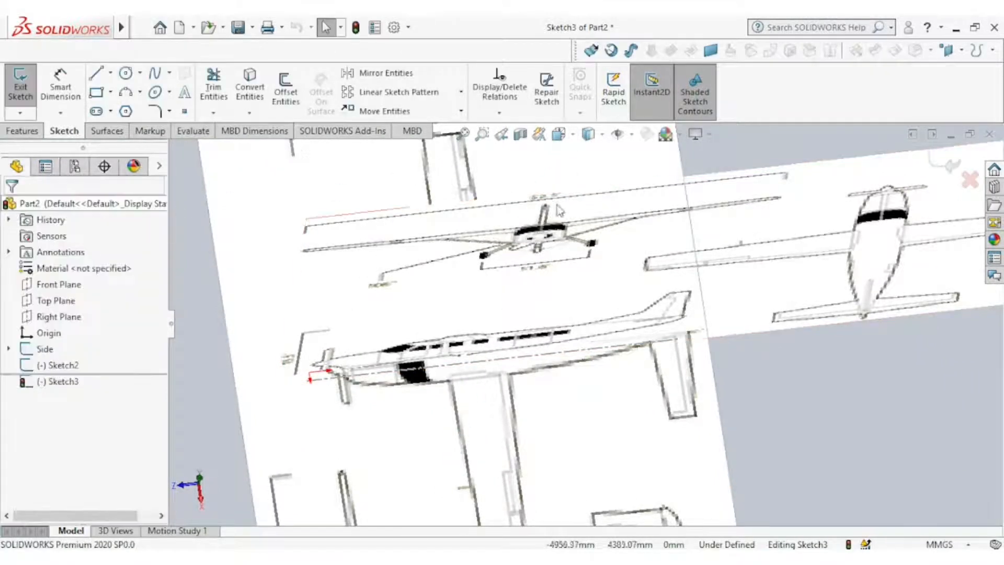
{"action": "left_click", "coordinate": [944, 165]}
{"action": "left_click", "coordinate": [563, 137]}
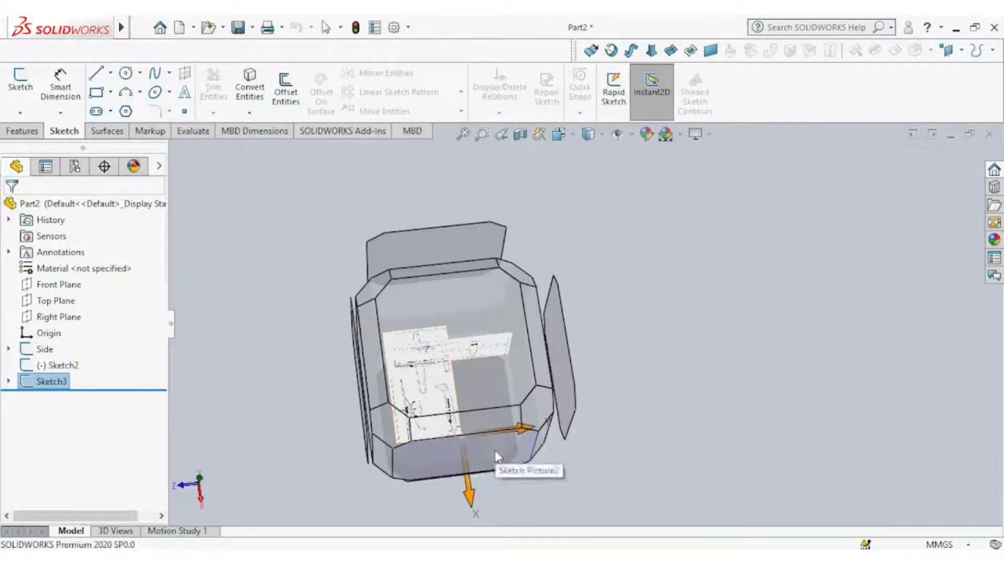
Show the model from the right and rename the Top Plane picture's sketch as Top
{"action": "left_click", "coordinate": [496, 451]}
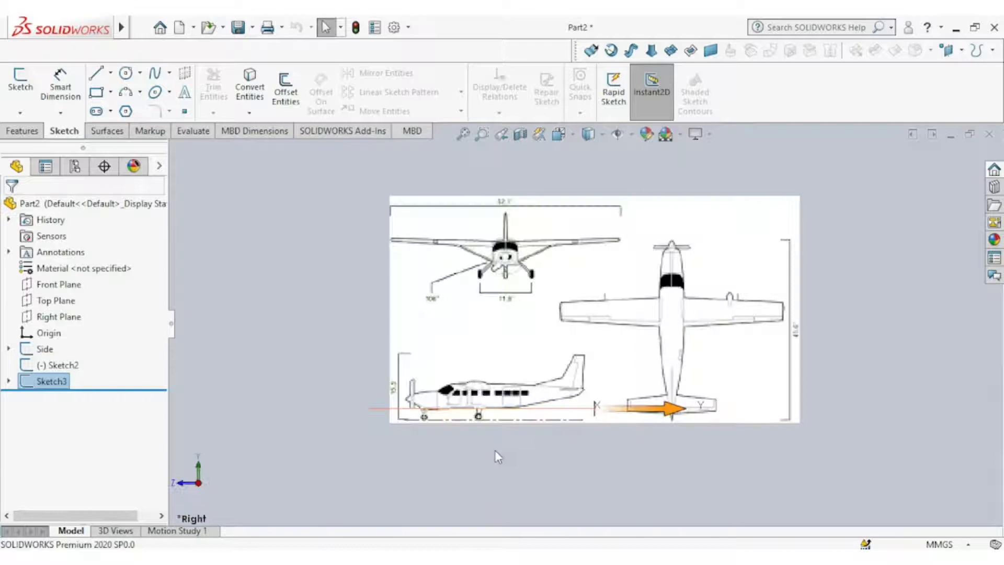
{"action": "left_click", "coordinate": [64, 381]}
{"action": "left_click", "coordinate": [60, 381]}
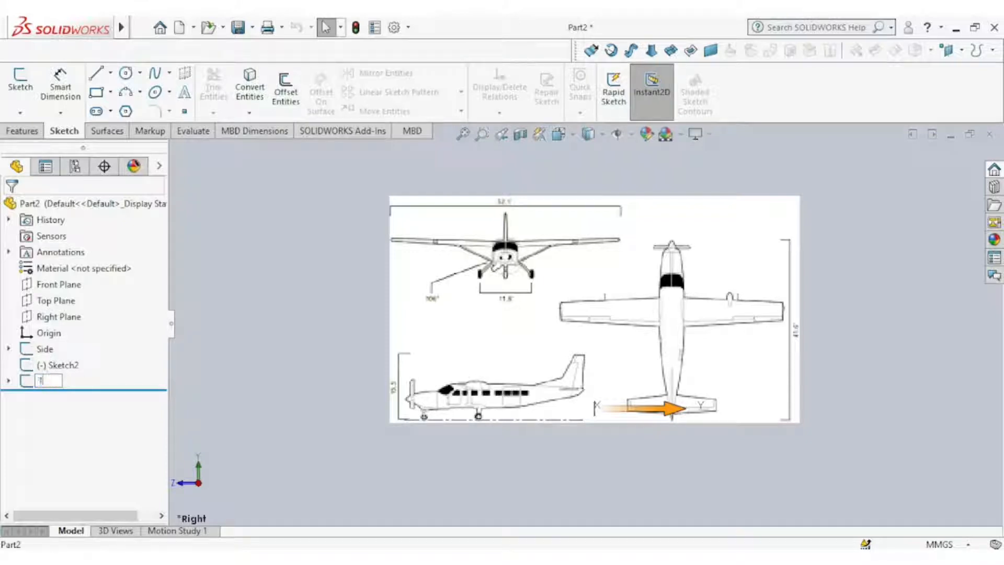
{"action": "key", "text": "Return"}
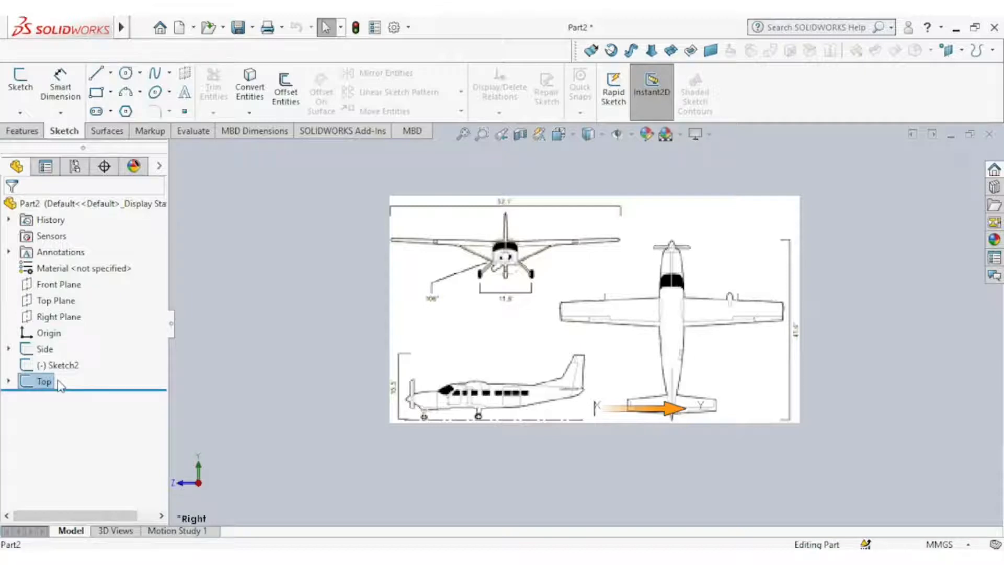
Start a sketch on the Front Plane and insert the aircraft three-view reference image as a sketch picture
{"action": "left_click", "coordinate": [58, 287]}
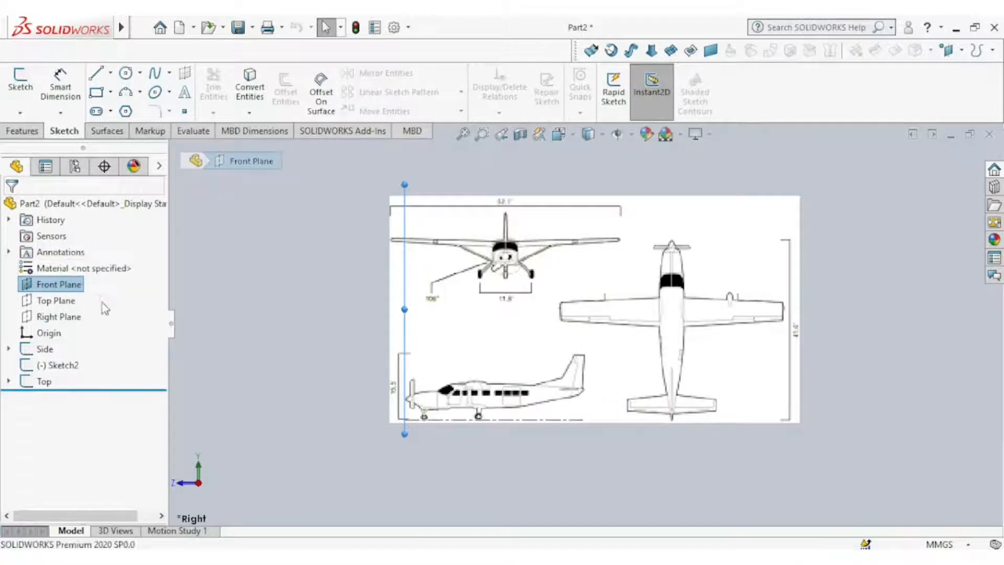
{"action": "scroll", "coordinate": [464, 398], "scroll_direction": "down", "scroll_amount": 3}
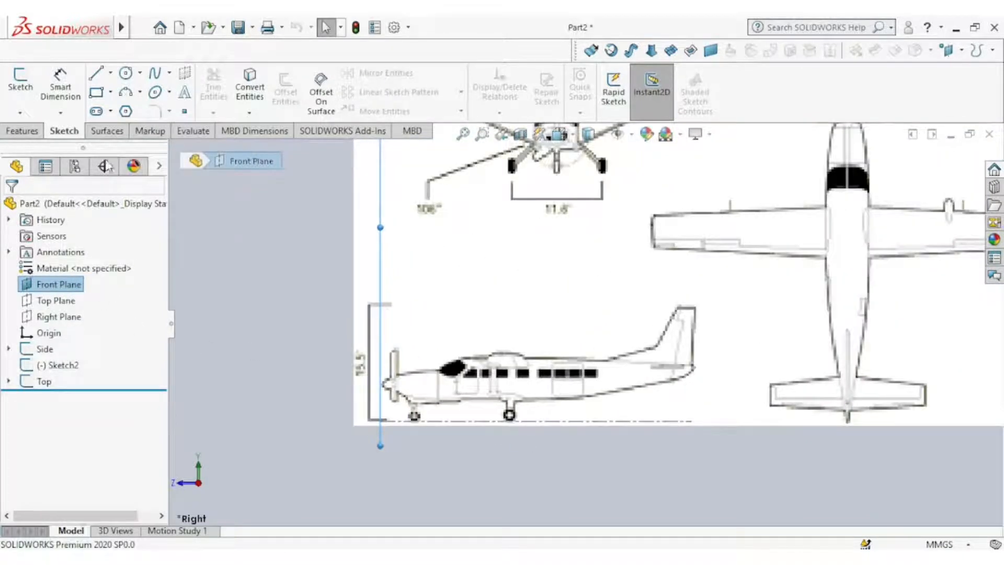
{"action": "left_click", "coordinate": [21, 131]}
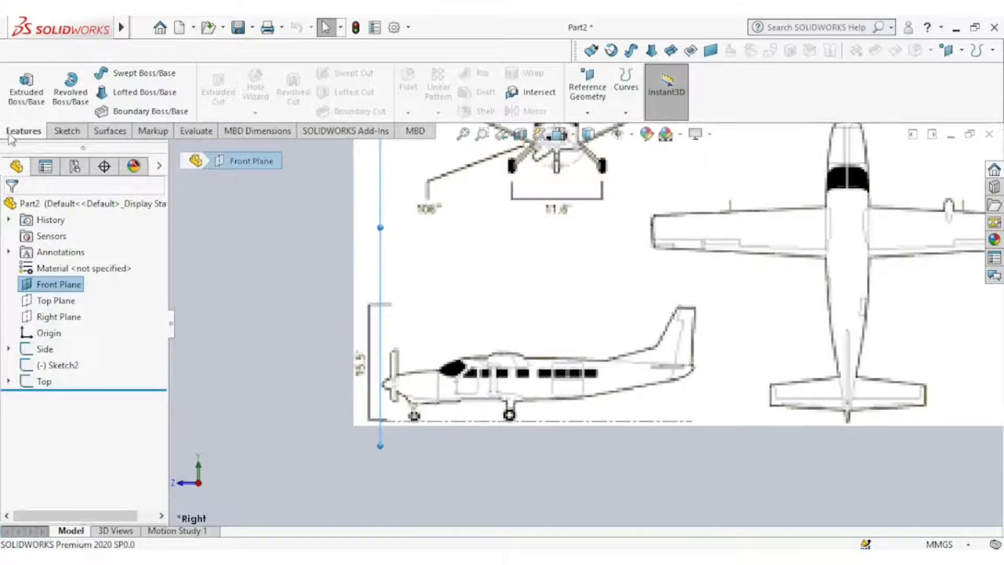
{"action": "left_click", "coordinate": [67, 131]}
{"action": "left_click", "coordinate": [20, 83]}
{"action": "mouse_move", "coordinate": [123, 39]}
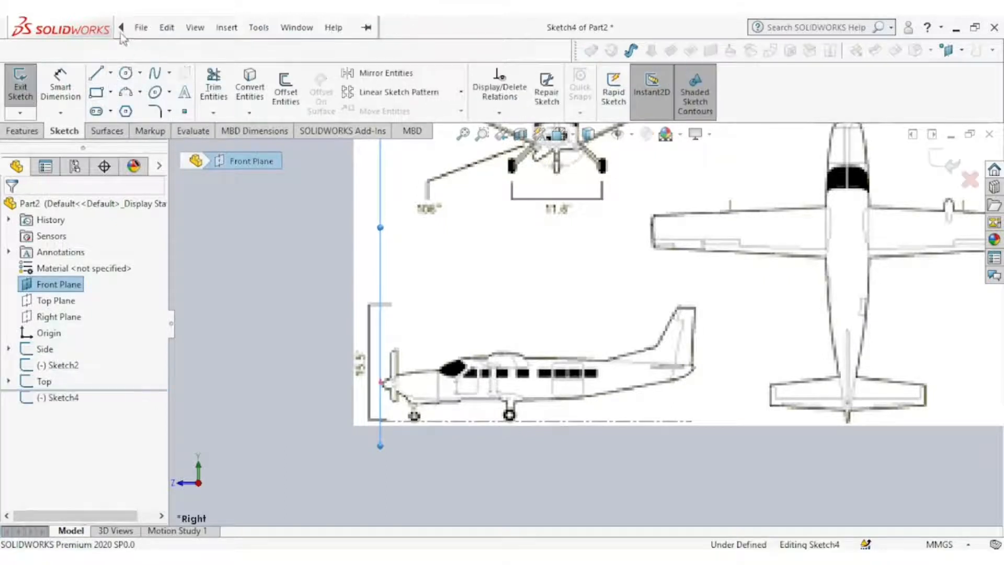
{"action": "left_click", "coordinate": [257, 28]}
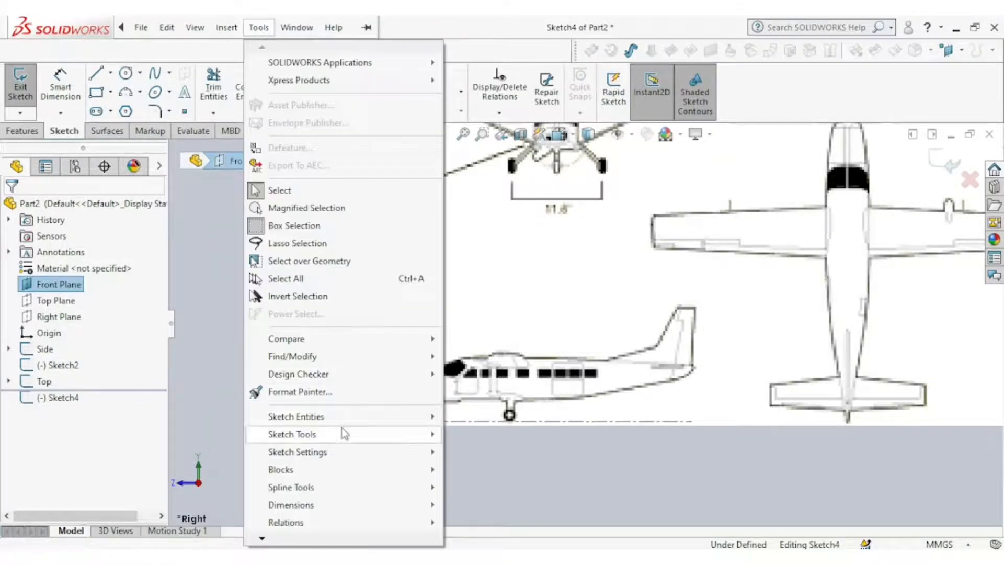
{"action": "mouse_move", "coordinate": [344, 433]}
{"action": "left_click", "coordinate": [481, 517]}
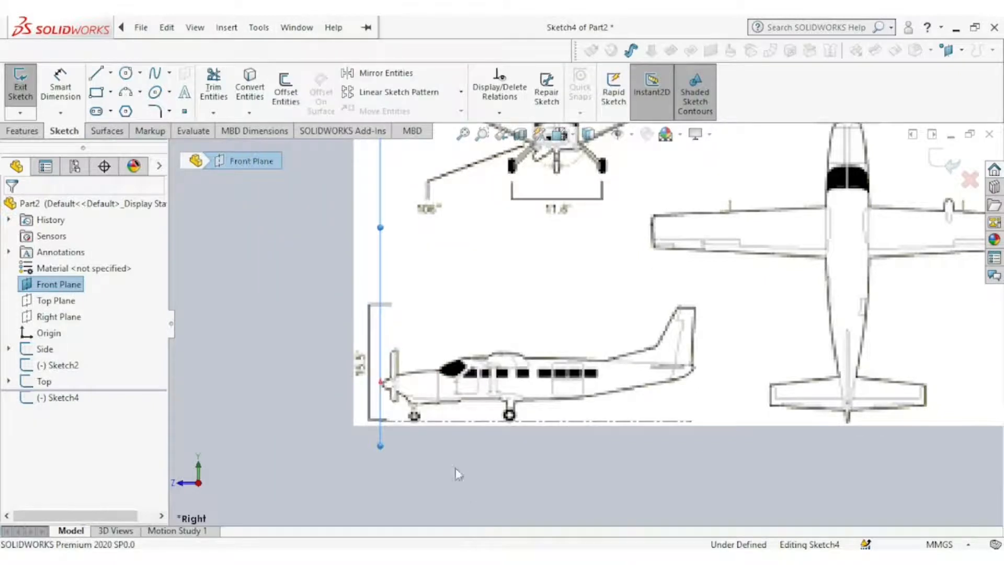
{"action": "left_click", "coordinate": [601, 250]}
{"action": "left_click", "coordinate": [647, 428]}
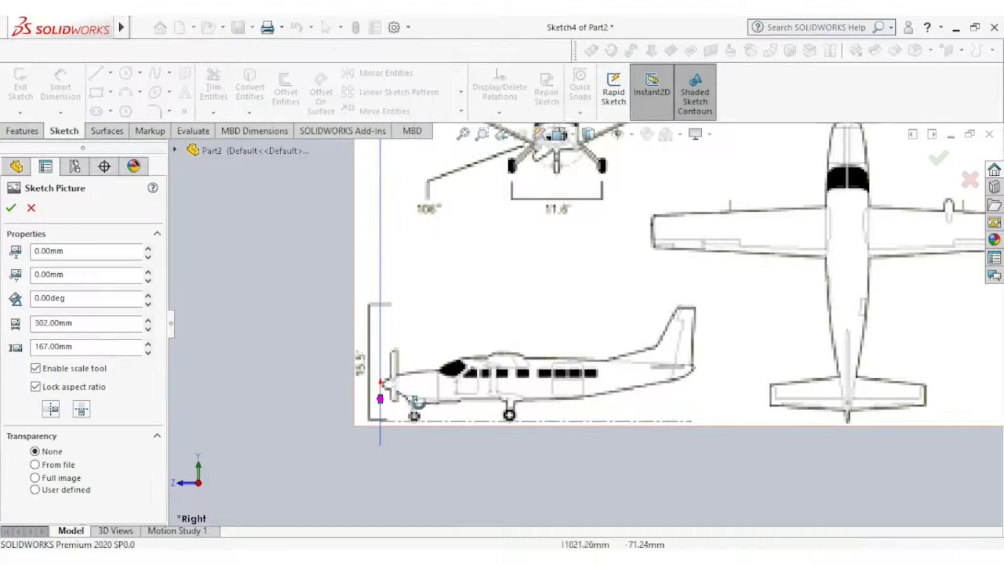
Set the new picture's width to the copied 26536.82167921 mm with the aspect ratio locked
{"action": "middle_click_drag", "start_coordinate": [418, 402], "coordinate": [453, 423]}
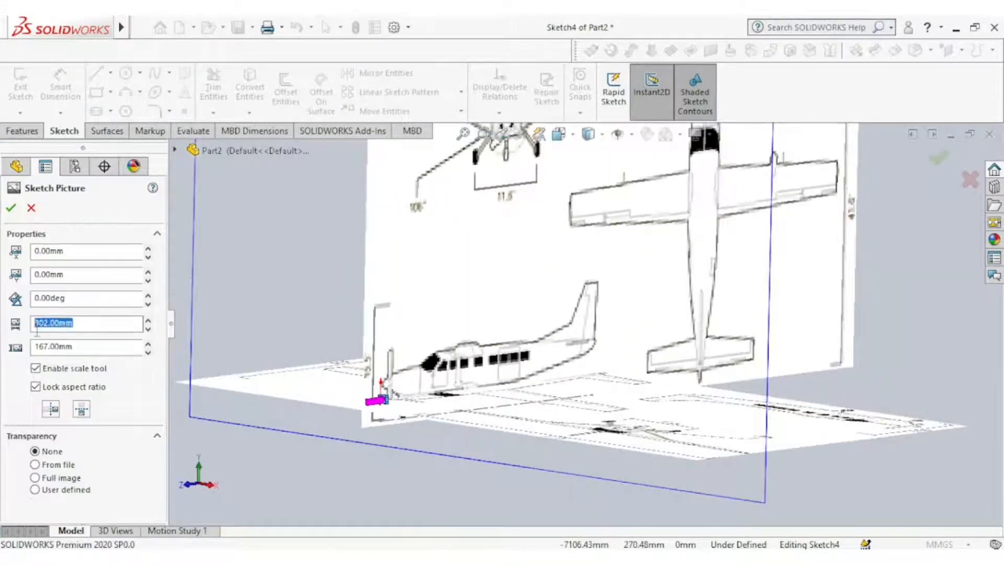
{"action": "right_click", "coordinate": [51, 324]}
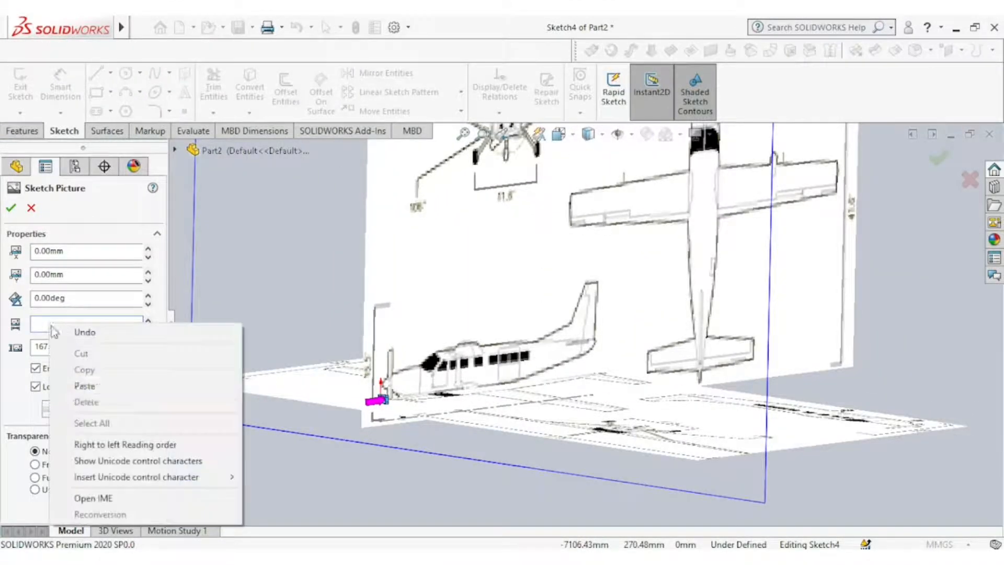
{"action": "left_click", "coordinate": [84, 386]}
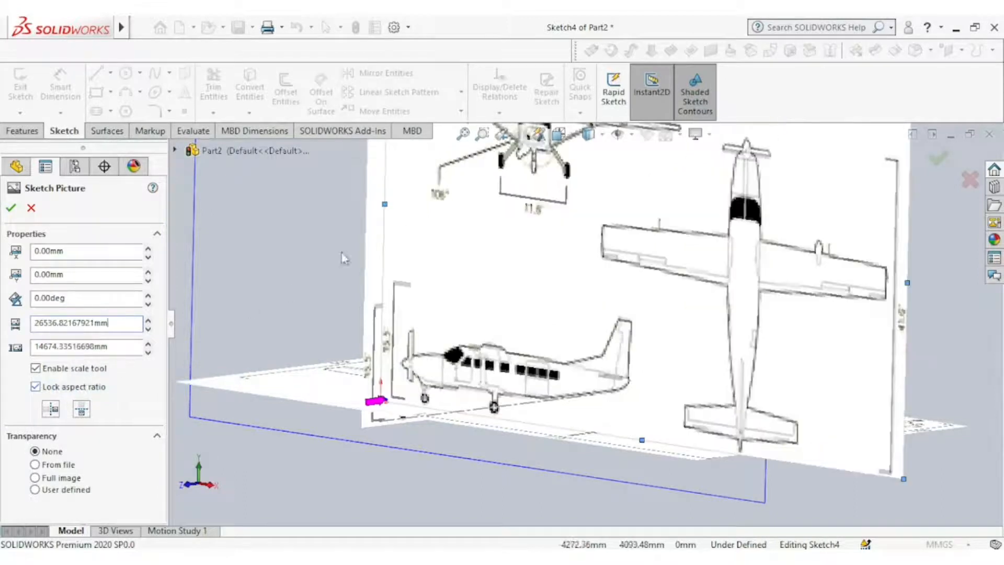
Move the picture to about X -7439 mm, Y -9272 mm so the aircraft's front view lies over the origin
{"action": "left_click", "coordinate": [559, 135]}
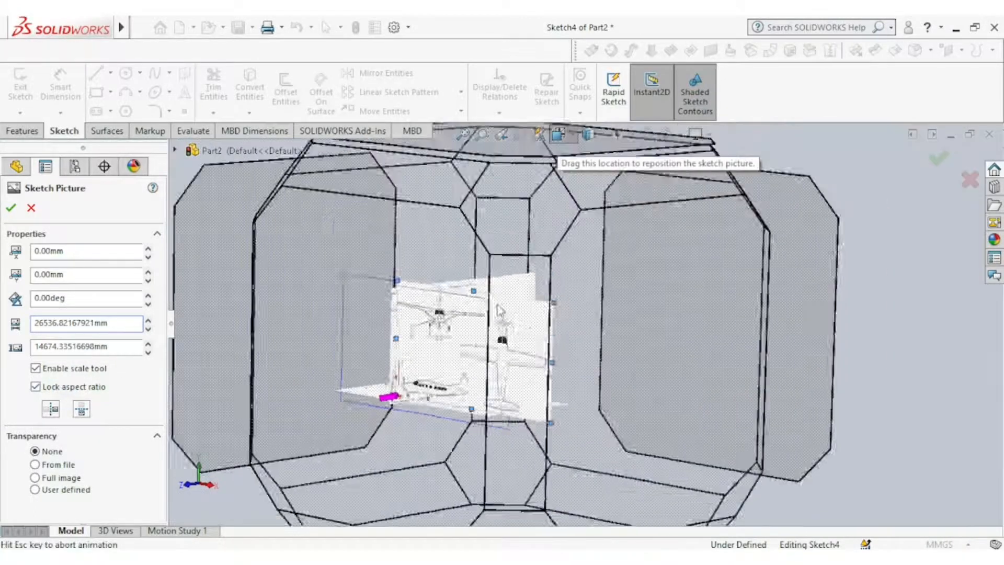
{"action": "left_click", "coordinate": [411, 360]}
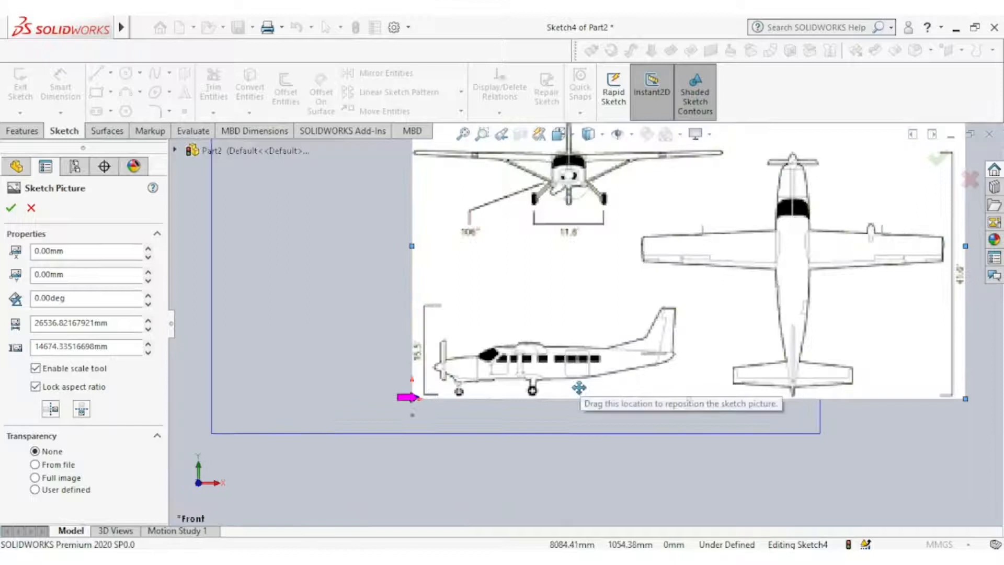
{"action": "mouse_move", "coordinate": [630, 278]}
{"action": "left_mouse_down"}
{"action": "mouse_move", "coordinate": [599, 298]}
{"action": "mouse_move", "coordinate": [538, 393]}
{"action": "mouse_move", "coordinate": [497, 417]}
{"action": "mouse_move", "coordinate": [464, 460]}
{"action": "left_mouse_up"}
{"action": "scroll", "coordinate": [479, 399], "scroll_direction": "up", "scroll_amount": 1}
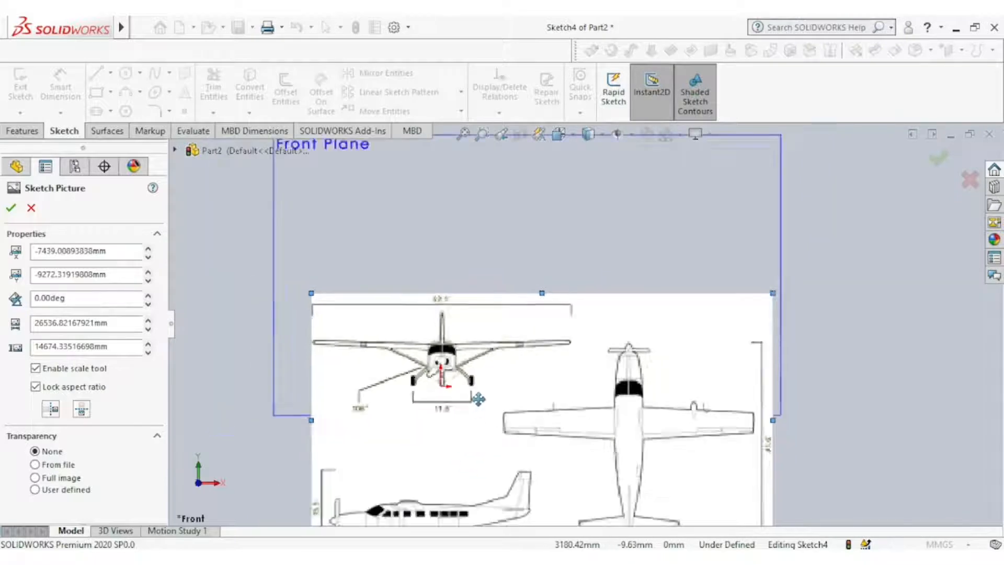
{"action": "scroll", "coordinate": [479, 399], "scroll_direction": "up", "scroll_amount": 2}
{"action": "mouse_move", "coordinate": [496, 386]}
{"action": "middle_mouse_down"}
{"action": "mouse_move", "coordinate": [368, 385]}
{"action": "mouse_move", "coordinate": [487, 390]}
{"action": "mouse_move", "coordinate": [504, 356]}
{"action": "mouse_move", "coordinate": [382, 356]}
{"action": "mouse_move", "coordinate": [495, 345]}
{"action": "middle_mouse_up"}
{"action": "scroll", "coordinate": [488, 390], "scroll_direction": "down", "scroll_amount": 4}
Shift the picture to about X -7481 mm, Y -10012 mm, centring the front view's fuselage on the origin
{"action": "left_click", "coordinate": [572, 137]}
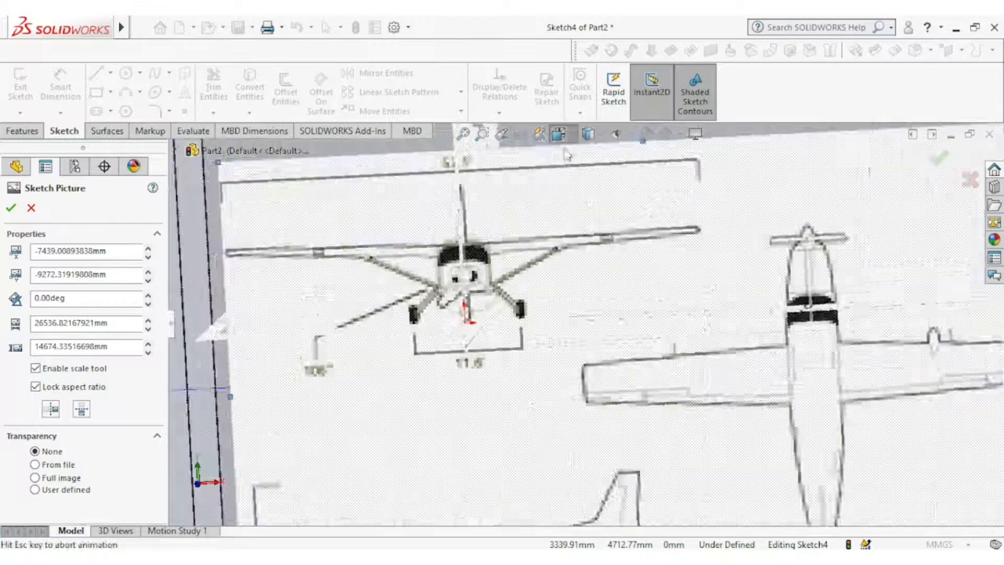
{"action": "left_click", "coordinate": [471, 347]}
{"action": "scroll", "coordinate": [516, 347], "scroll_direction": "down", "scroll_amount": 6}
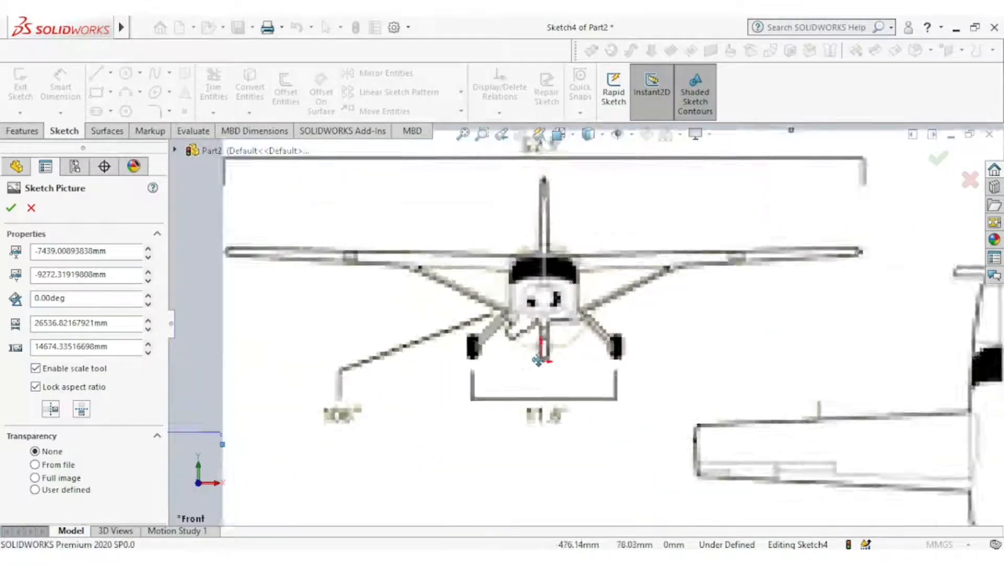
{"action": "left_click_drag", "start_coordinate": [580, 299], "coordinate": [580, 313]}
{"action": "mouse_move", "coordinate": [578, 343]}
{"action": "middle_mouse_down"}
{"action": "mouse_move", "coordinate": [553, 347]}
{"action": "mouse_move", "coordinate": [575, 348]}
{"action": "middle_mouse_up"}
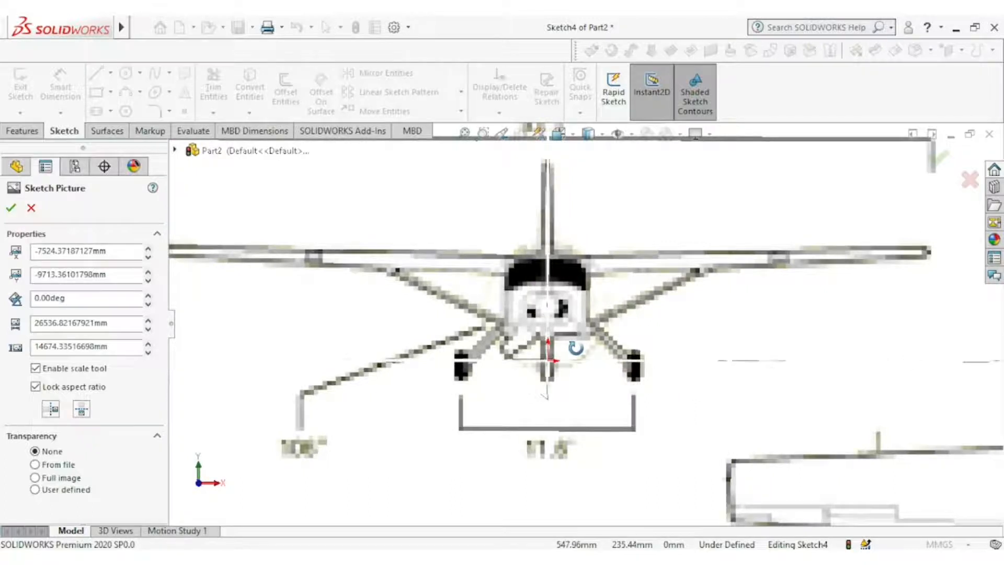
{"action": "left_click_drag", "start_coordinate": [561, 307], "coordinate": [563, 322]}
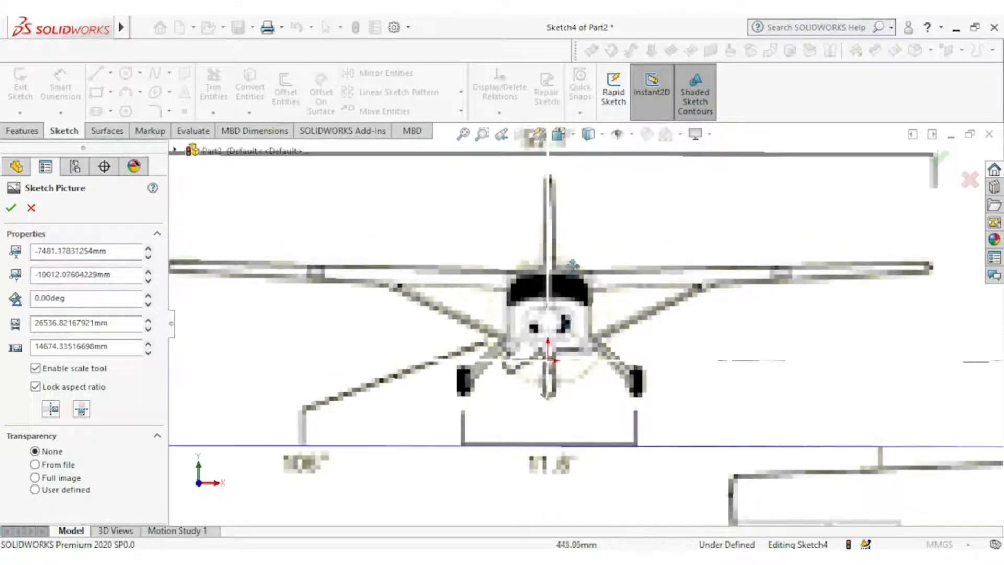
Fine-tune the picture to about X -7517 mm, Y -10206 mm against the side view, then accept it and close the sketch
{"action": "left_click", "coordinate": [559, 134]}
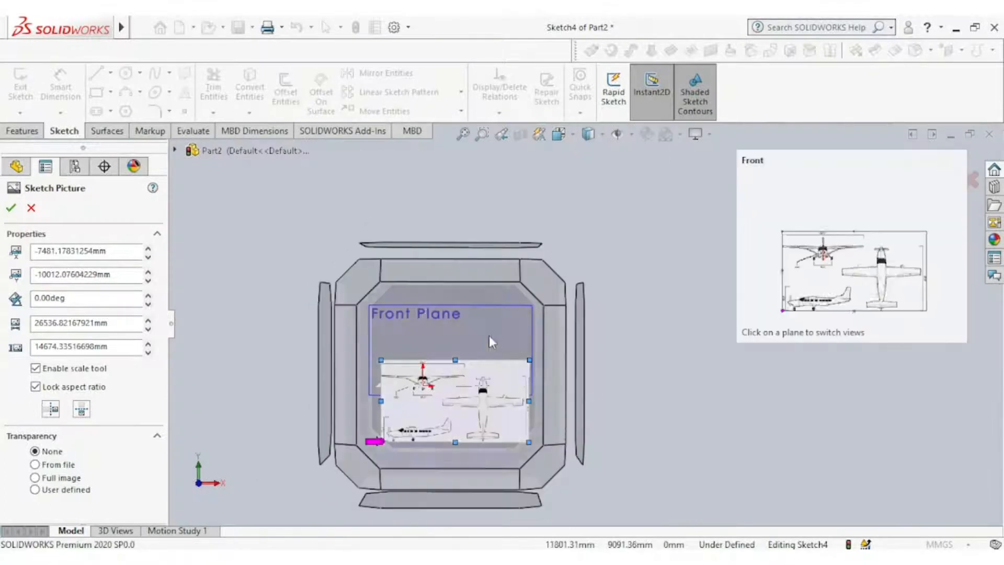
{"action": "left_click", "coordinate": [492, 342]}
{"action": "scroll", "coordinate": [553, 283], "scroll_direction": "down", "scroll_amount": 6}
{"action": "left_click_drag", "start_coordinate": [553, 283], "coordinate": [551, 289]}
{"action": "mouse_move", "coordinate": [563, 318]}
{"action": "middle_mouse_down"}
{"action": "mouse_move", "coordinate": [422, 318]}
{"action": "mouse_move", "coordinate": [463, 320]}
{"action": "middle_mouse_up"}
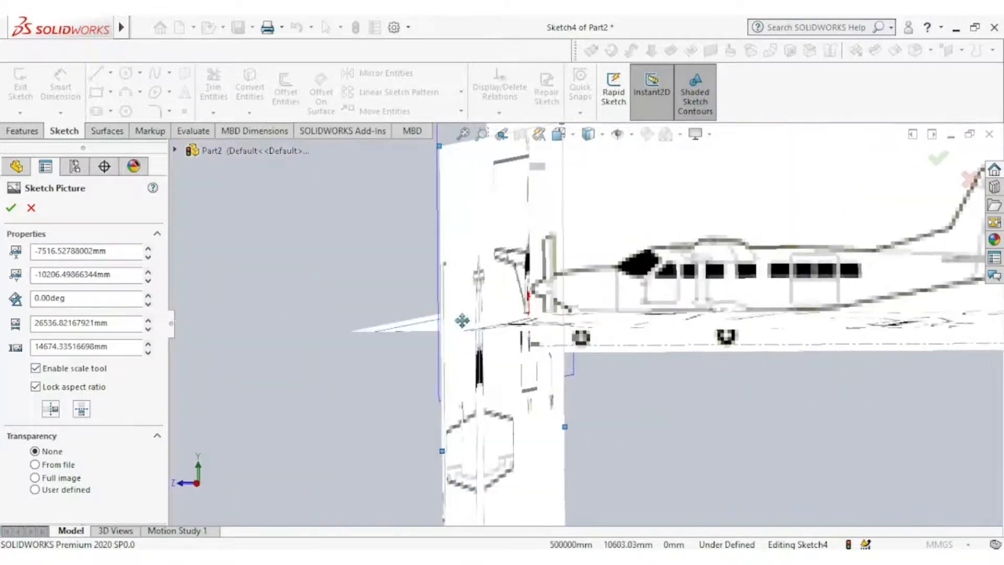
{"action": "left_click", "coordinate": [939, 158]}
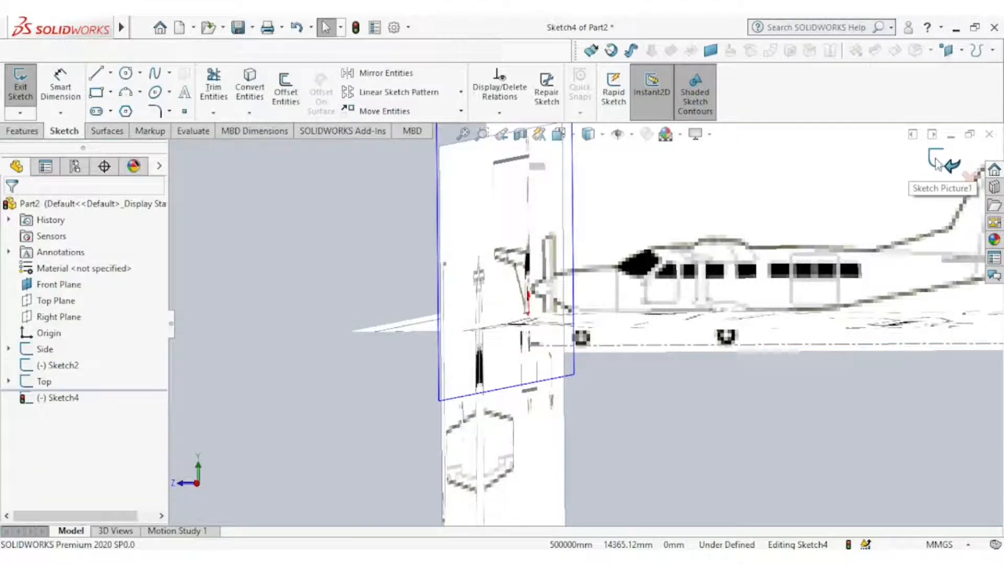
{"action": "left_click", "coordinate": [938, 162]}
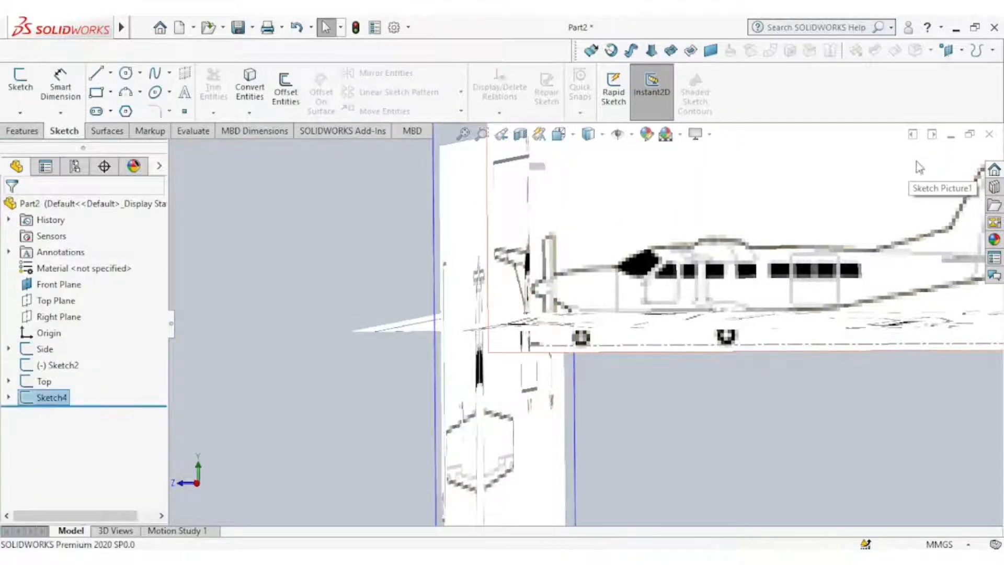
Rename the Front Plane picture's sketch as Front
{"action": "left_click", "coordinate": [52, 399]}
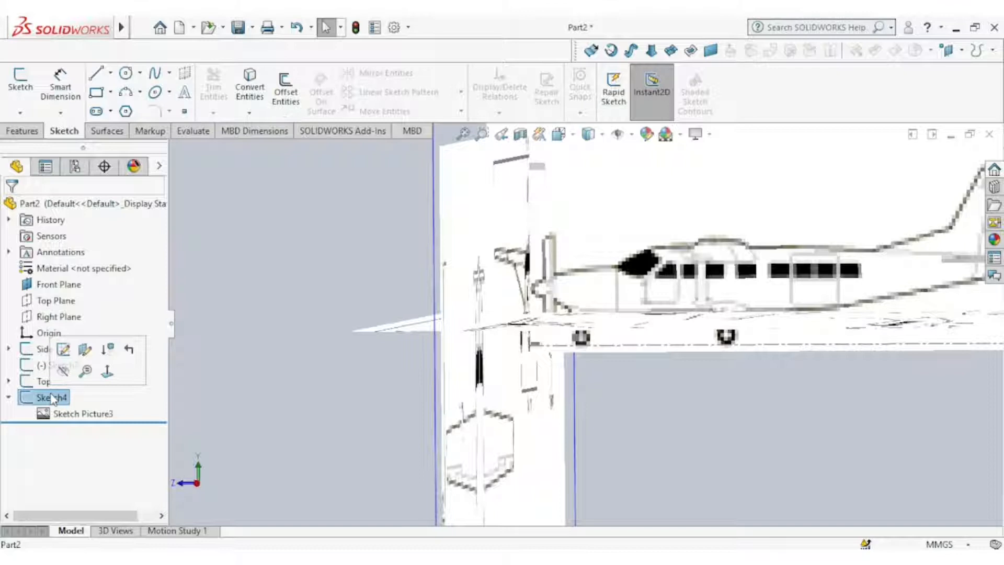
{"action": "left_click", "coordinate": [52, 397]}
{"action": "type", "text": "Fron"}
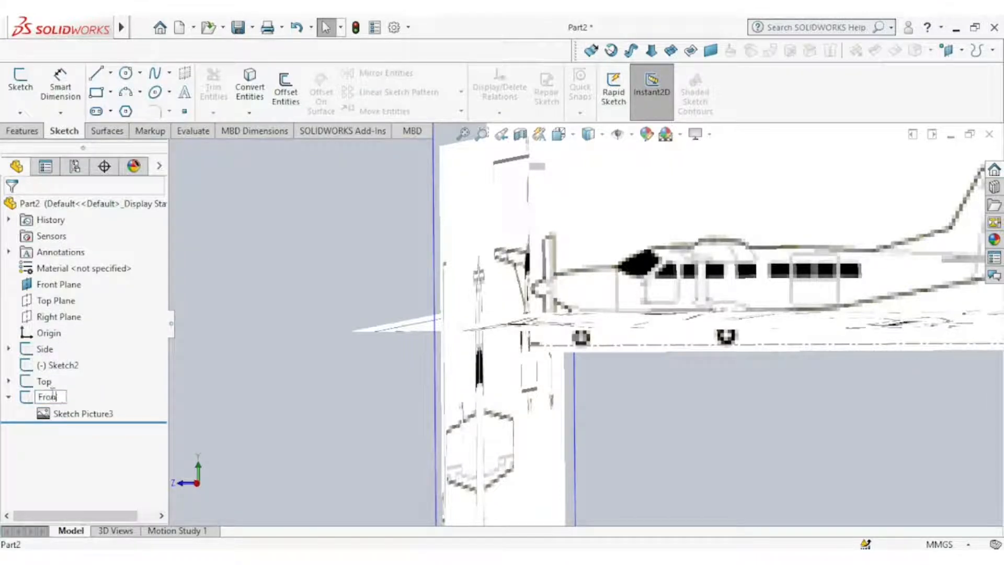
{"action": "key", "text": "Return"}
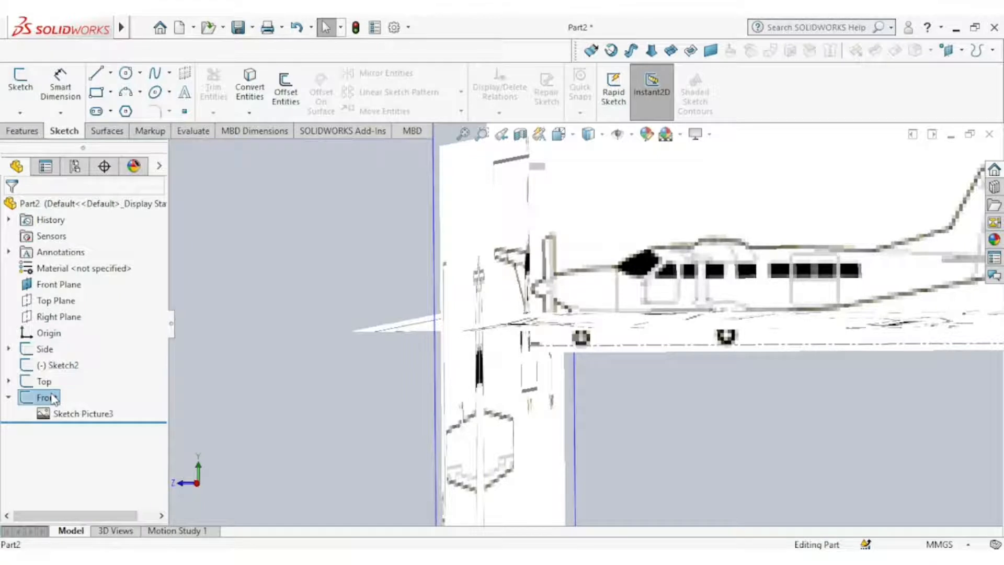
Put the Front sketch into a new feature tree folder named Reference
{"action": "right_click", "coordinate": [52, 398]}
{"action": "left_click", "coordinate": [125, 423]}
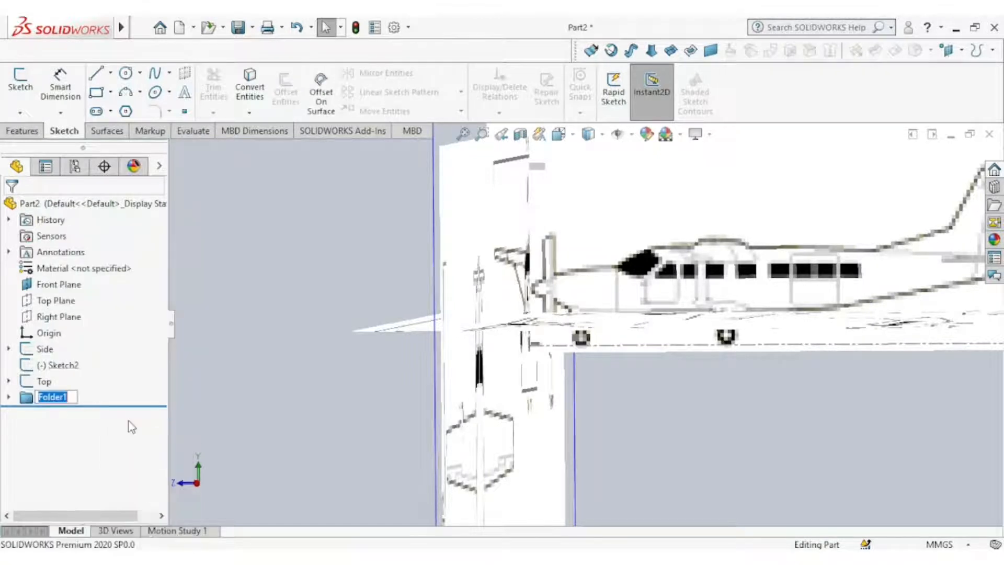
{"action": "type", "text": "Reference"}
{"action": "key", "text": "Return"}
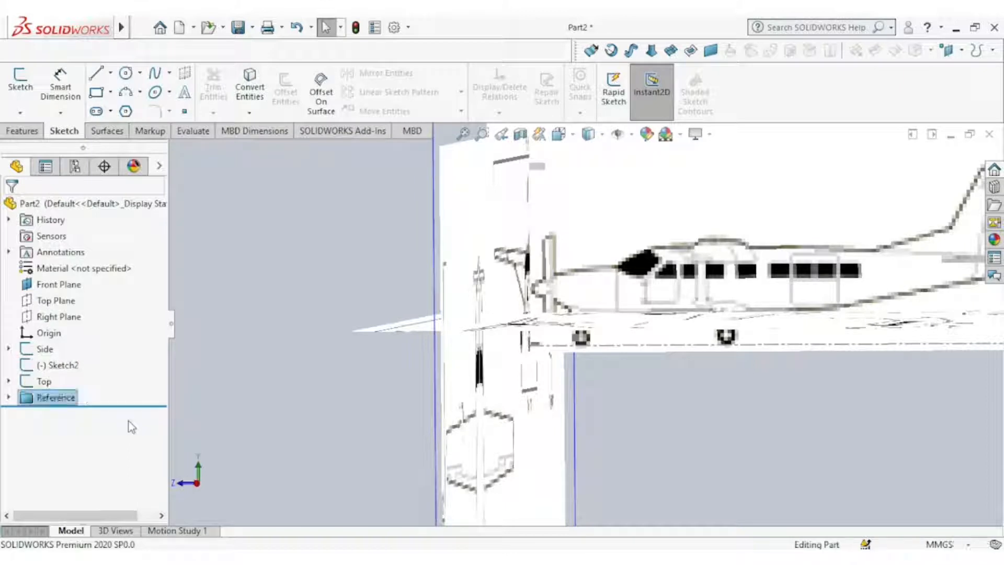
Move the Top and Side sketches into the Reference folder
{"action": "left_click", "coordinate": [29, 385]}
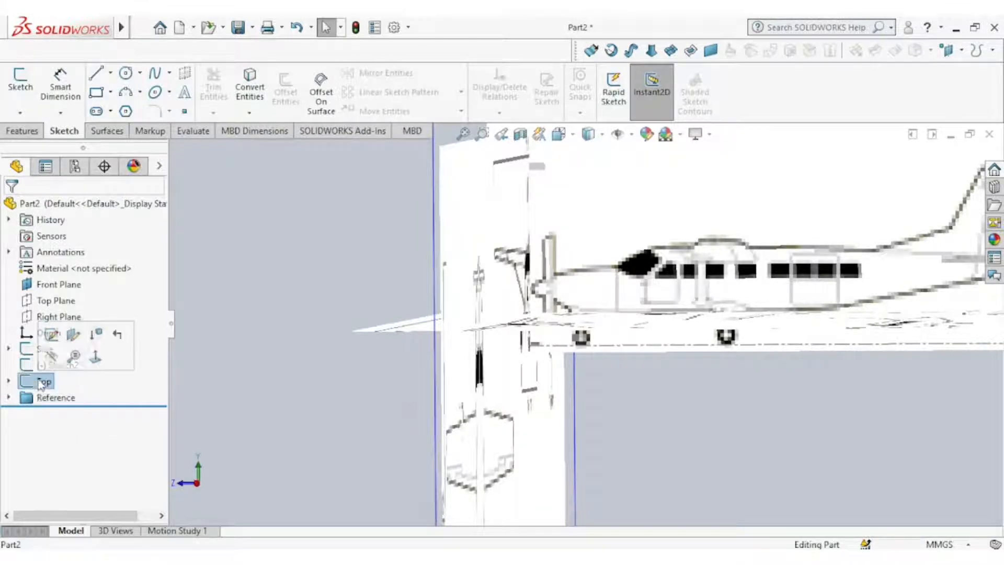
{"action": "left_click_drag", "start_coordinate": [28, 387], "coordinate": [37, 397]}
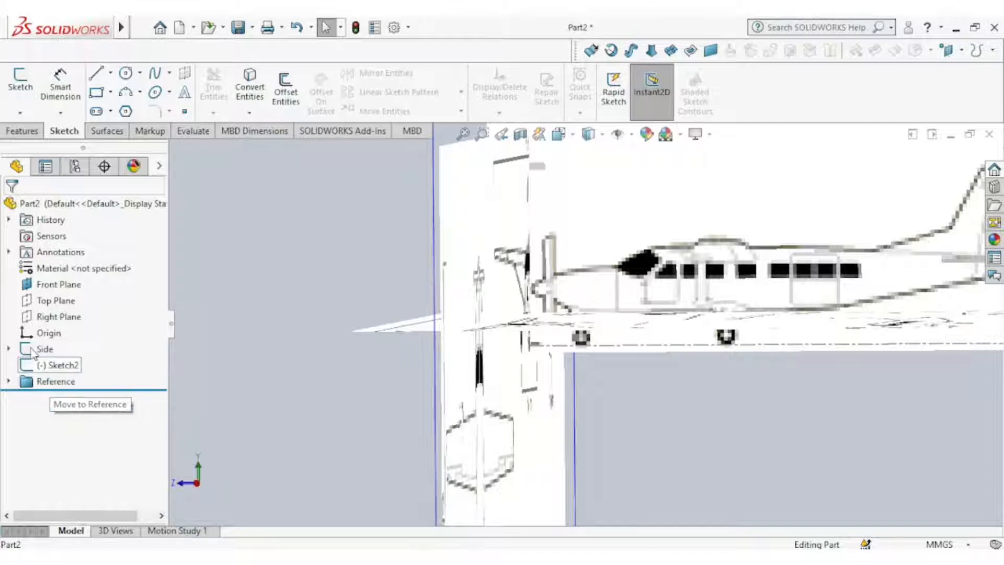
{"action": "left_click", "coordinate": [32, 354]}
{"action": "left_click_drag", "start_coordinate": [32, 354], "coordinate": [29, 369]}
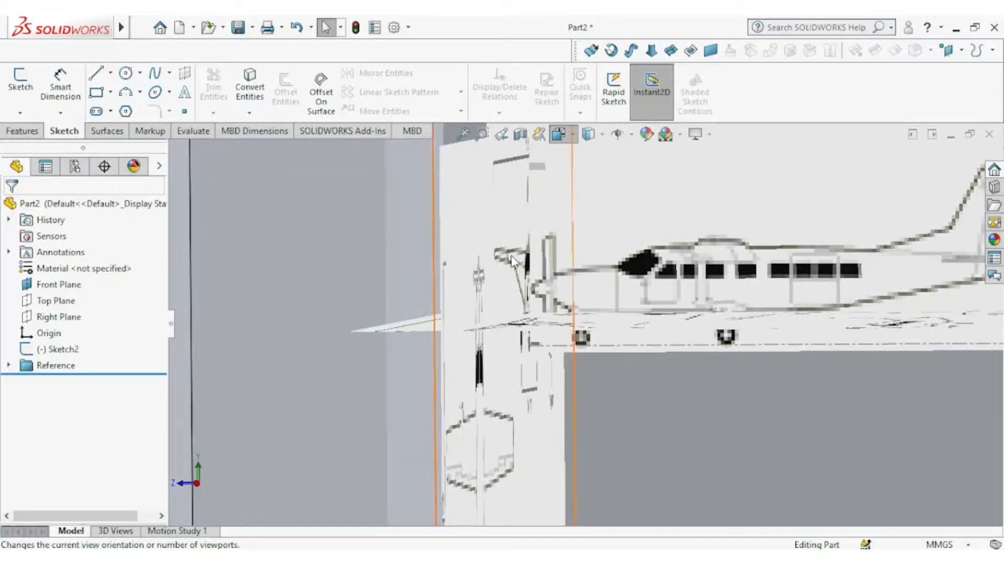
Save the part as Cessna1 in the CAD folder inside Cessna 208 Caravan
{"action": "left_click", "coordinate": [559, 134]}
{"action": "left_click", "coordinate": [440, 340]}
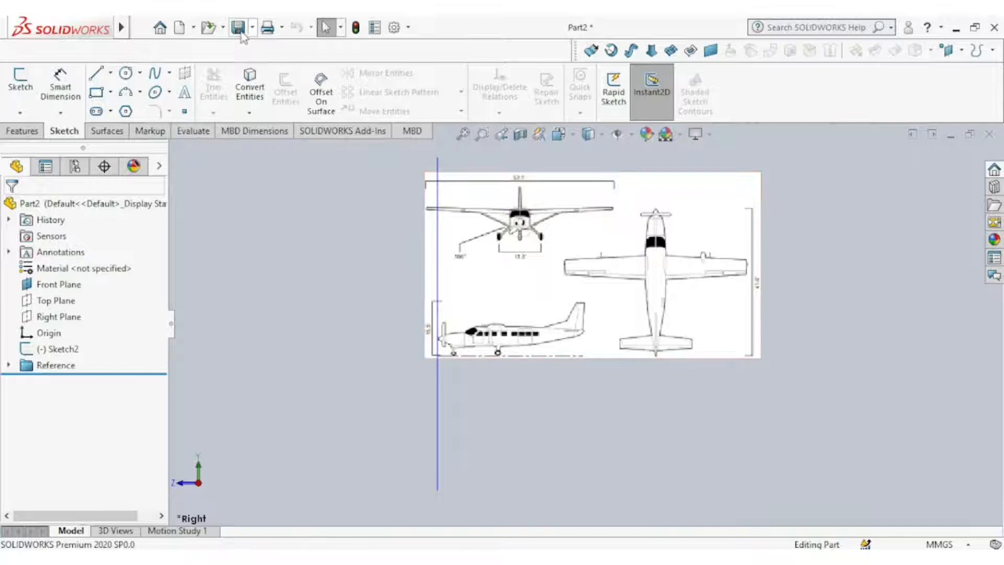
{"action": "key", "text": "ctrl+s"}
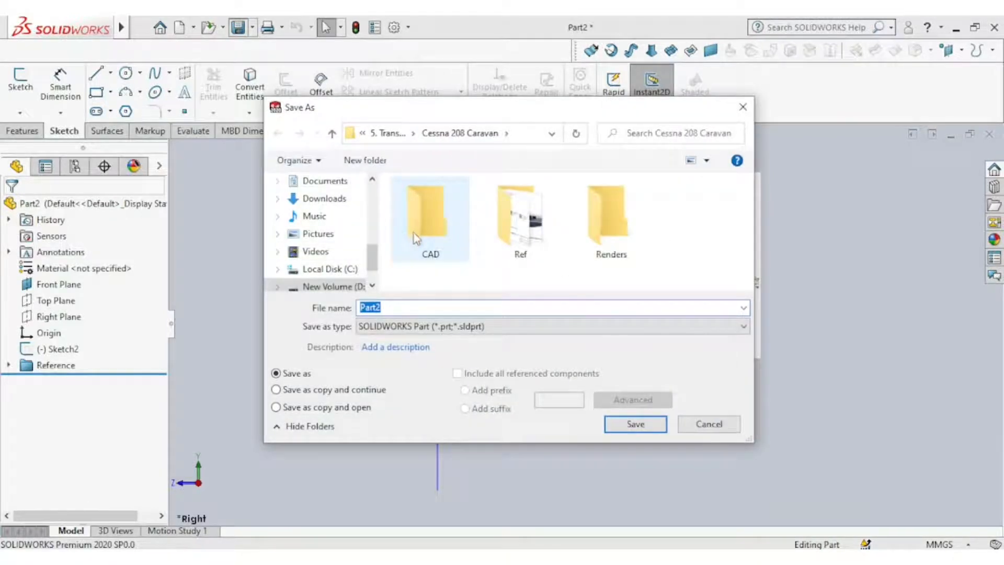
{"action": "double_click", "coordinate": [413, 234]}
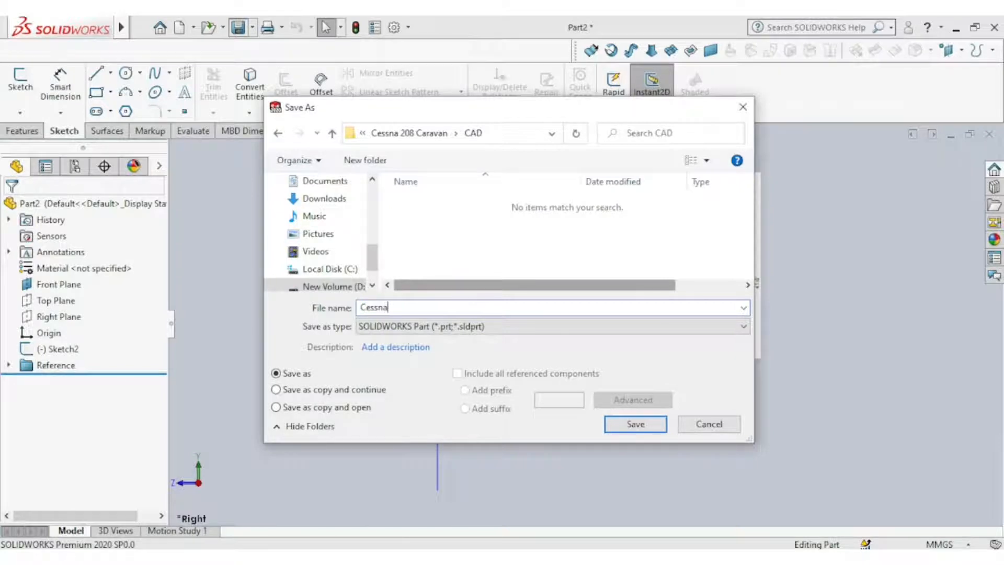
{"action": "key", "text": "Return"}
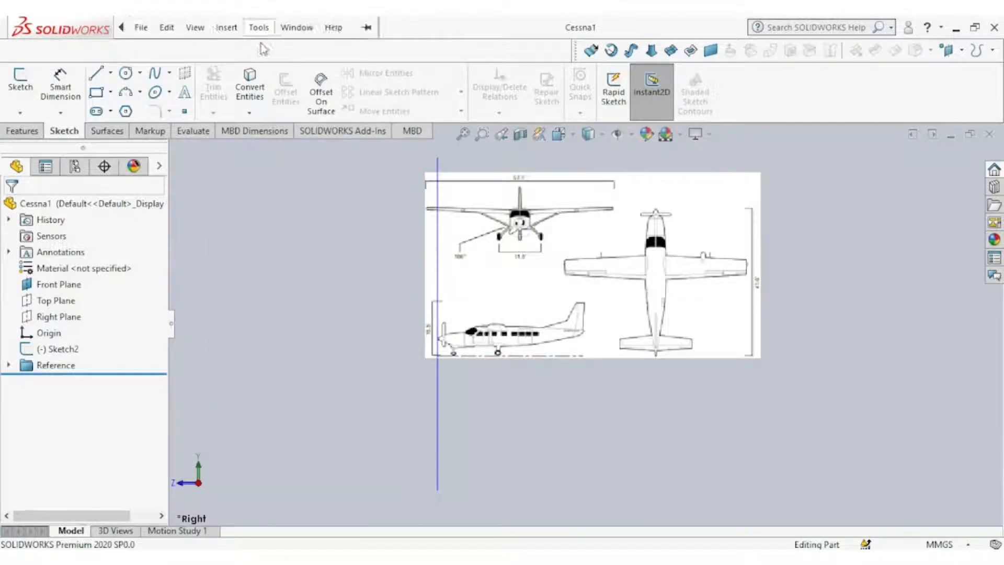
Save a copy of the part as Cessna2 in the CAD folder and continue working in the original
{"action": "left_click", "coordinate": [252, 27]}
{"action": "left_click", "coordinate": [268, 63]}
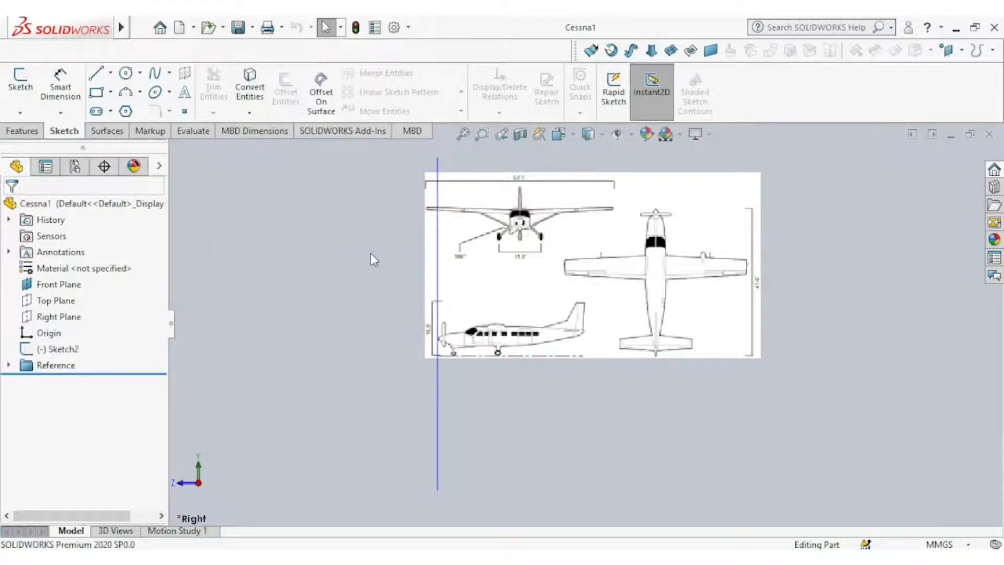
{"action": "left_click", "coordinate": [294, 392]}
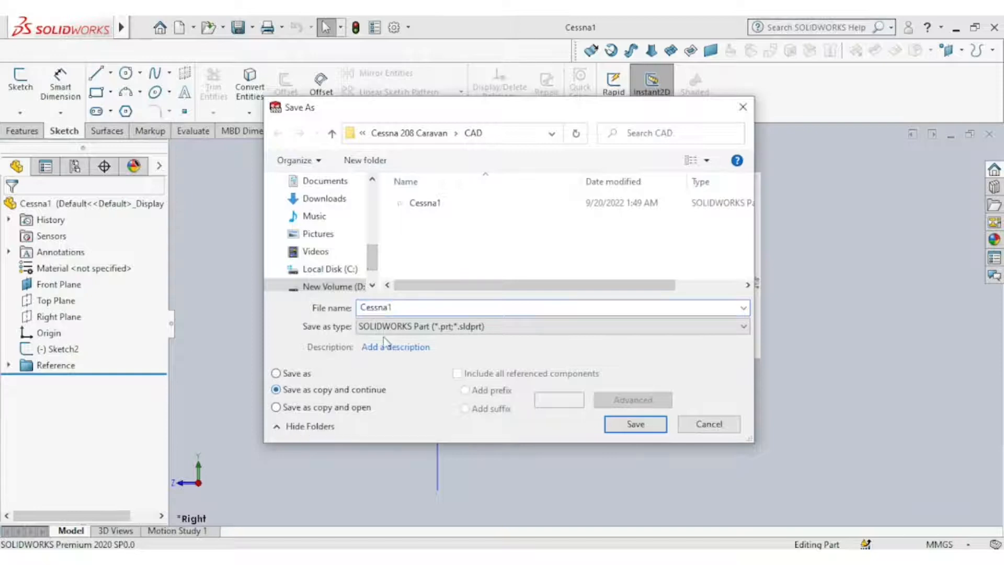
{"action": "left_click", "coordinate": [402, 313]}
{"action": "key", "text": "Return"}
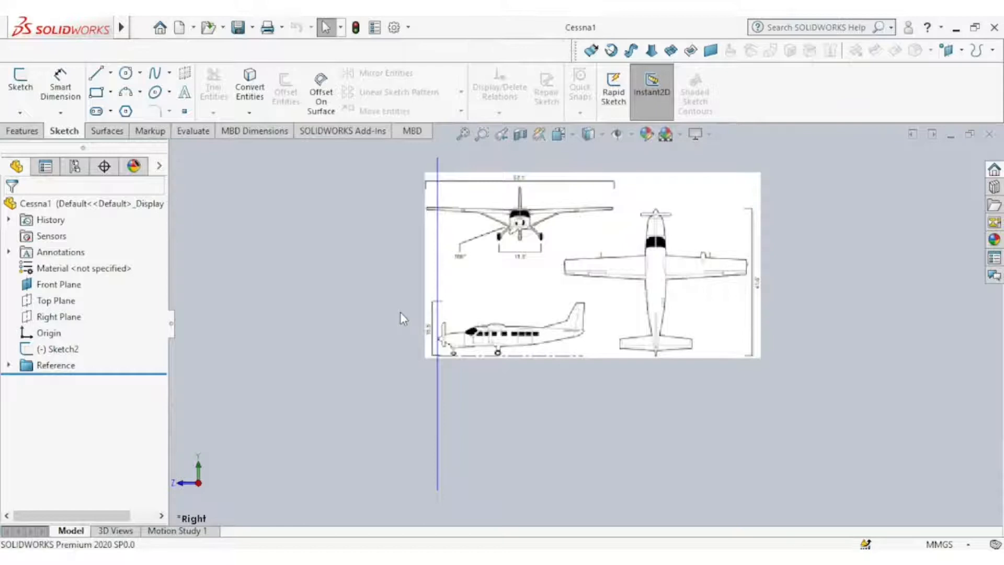
Save another copy of the part in the CAD folder under the next numbered name, continuing in the original
{"action": "left_click", "coordinate": [252, 28]}
{"action": "left_click", "coordinate": [265, 65]}
{"action": "left_click", "coordinate": [276, 390]}
{"action": "double_click", "coordinate": [393, 309]}
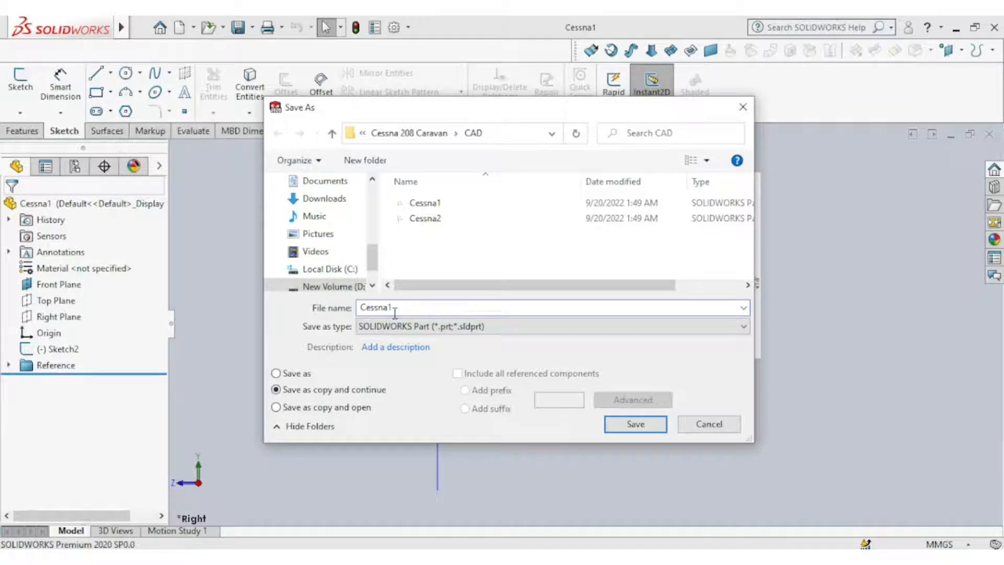
{"action": "key", "text": "Return"}
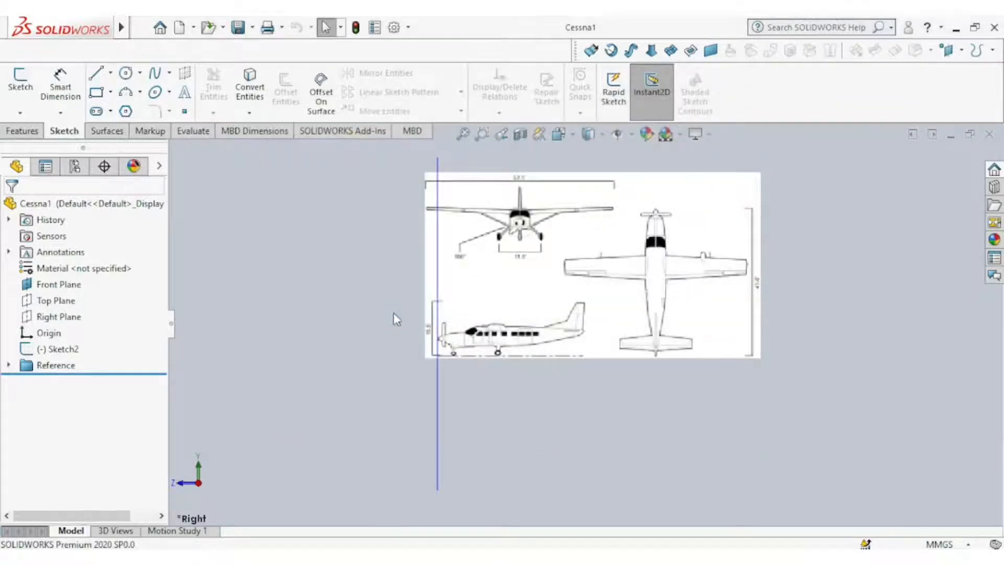
Save a further copy of the part as Cessna4, again continuing in the original file
{"action": "left_click", "coordinate": [253, 28]}
{"action": "left_click", "coordinate": [265, 65]}
{"action": "left_click", "coordinate": [278, 391]}
{"action": "key", "text": "BackSpace"}
{"action": "type", "text": "4"}
{"action": "key", "text": "Return"}
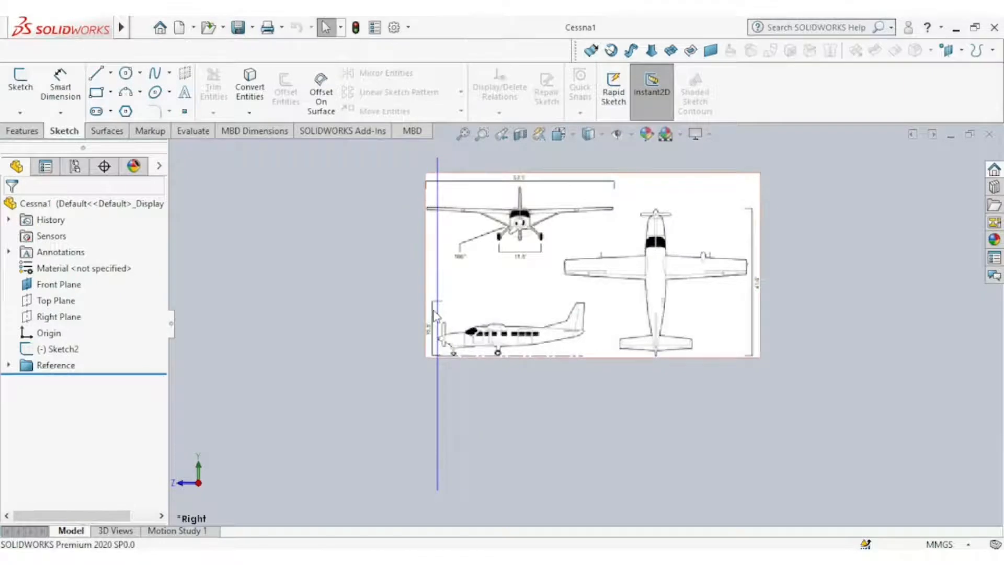
Create a reference plane offset 1090 mm from the Front Plane, with the offset flipped toward the aircraft's tail
{"action": "scroll", "coordinate": [544, 339], "scroll_direction": "down", "scroll_amount": 4}
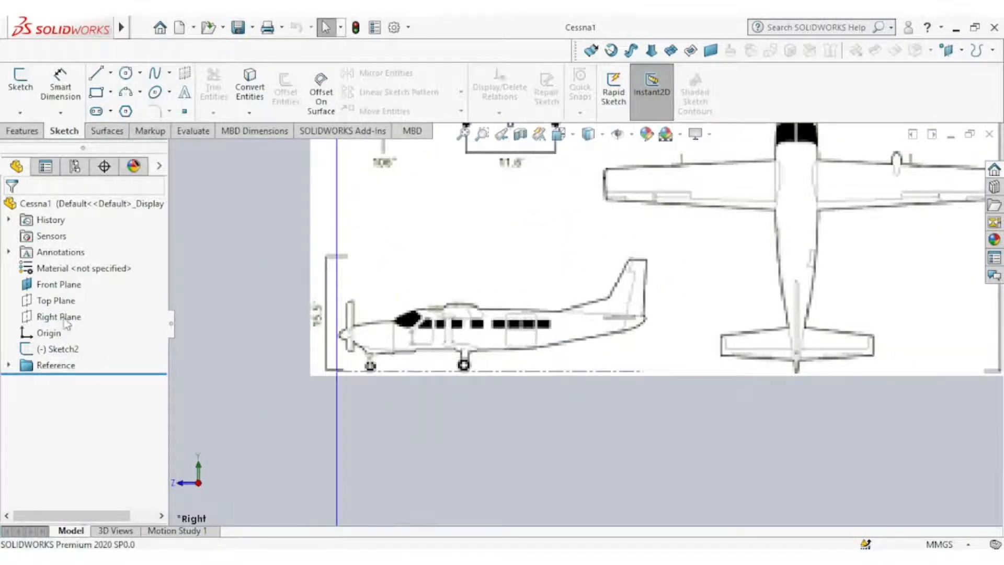
{"action": "left_click", "coordinate": [51, 287]}
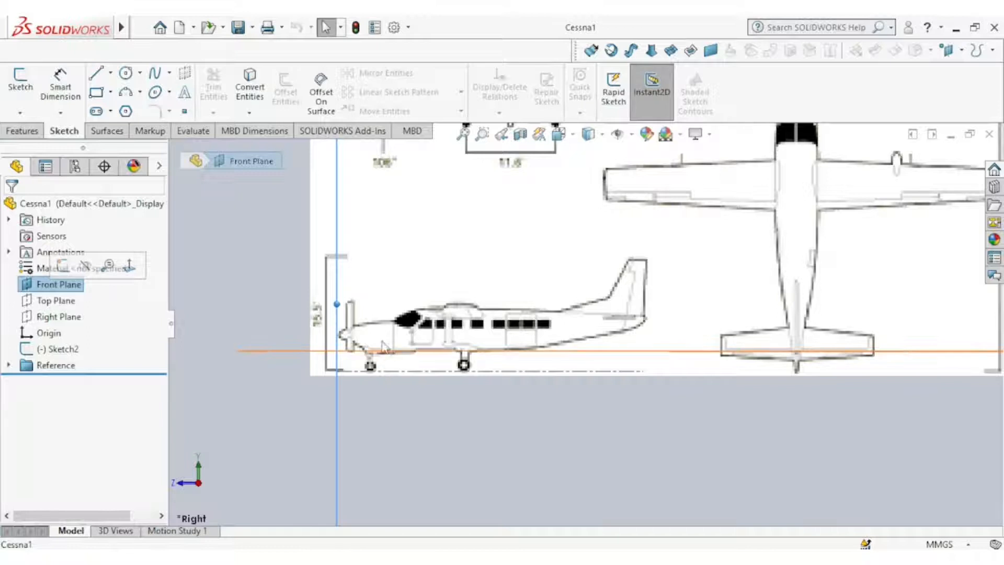
{"action": "left_click", "coordinate": [23, 131]}
{"action": "left_click", "coordinate": [588, 111]}
{"action": "left_click", "coordinate": [595, 133]}
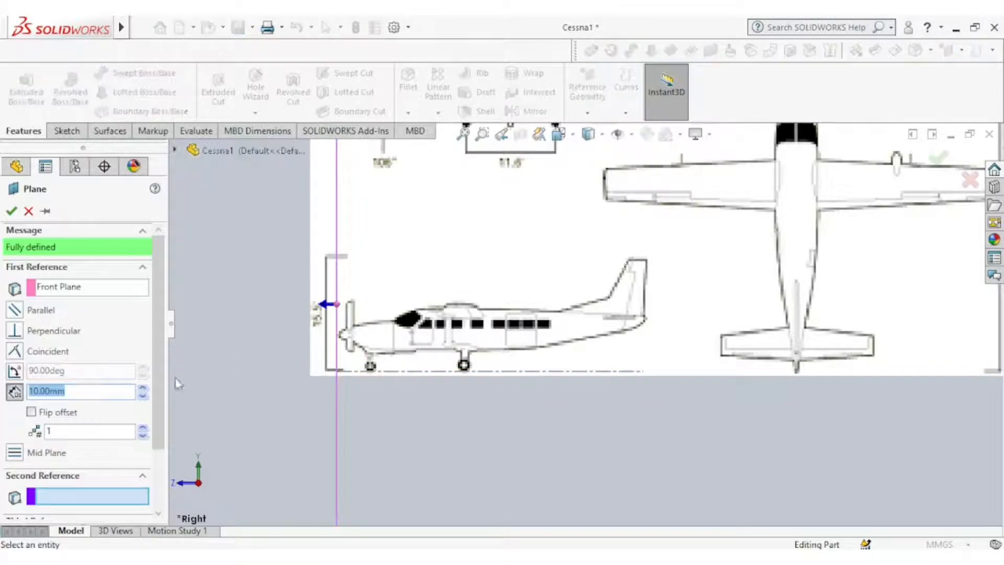
{"action": "left_click", "coordinate": [31, 411]}
{"action": "left_click", "coordinate": [143, 388]}
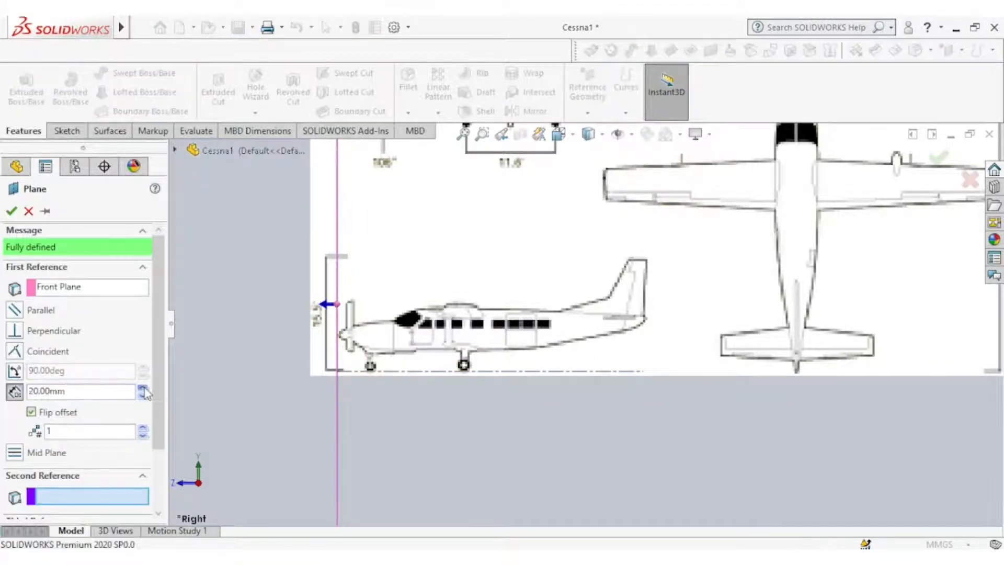
{"action": "left_click", "coordinate": [142, 388]}
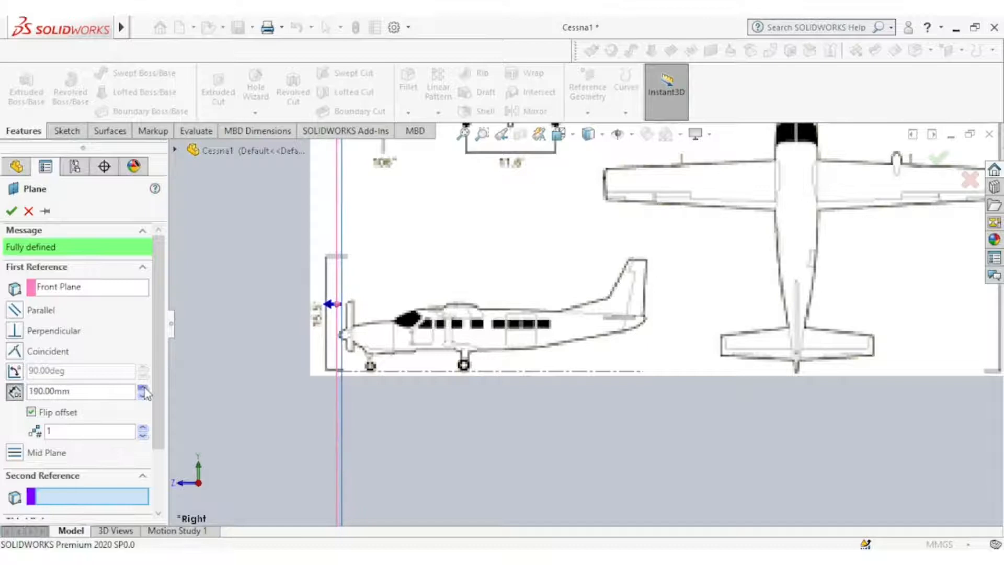
{"action": "left_click", "coordinate": [143, 389]}
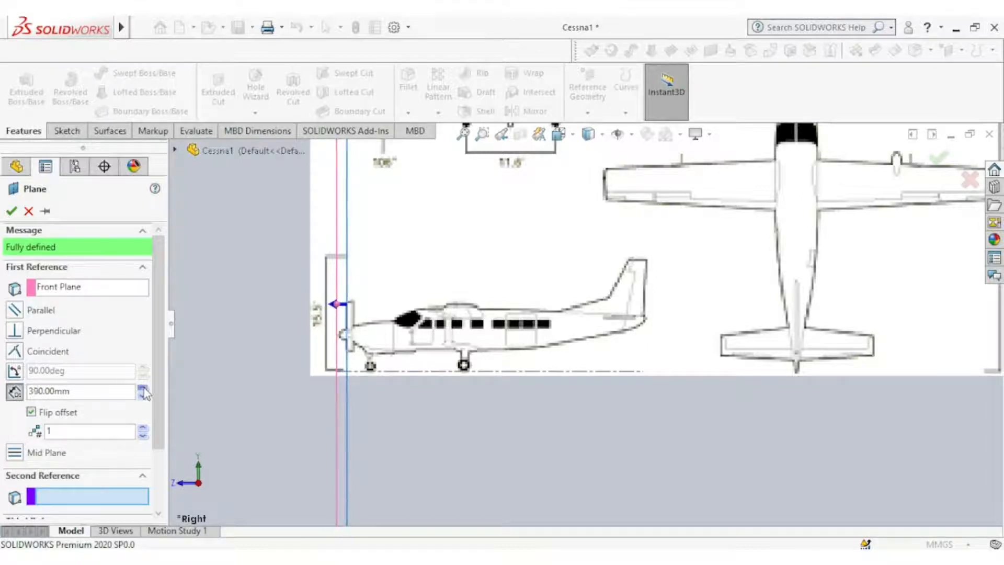
{"action": "left_click", "coordinate": [142, 388]}
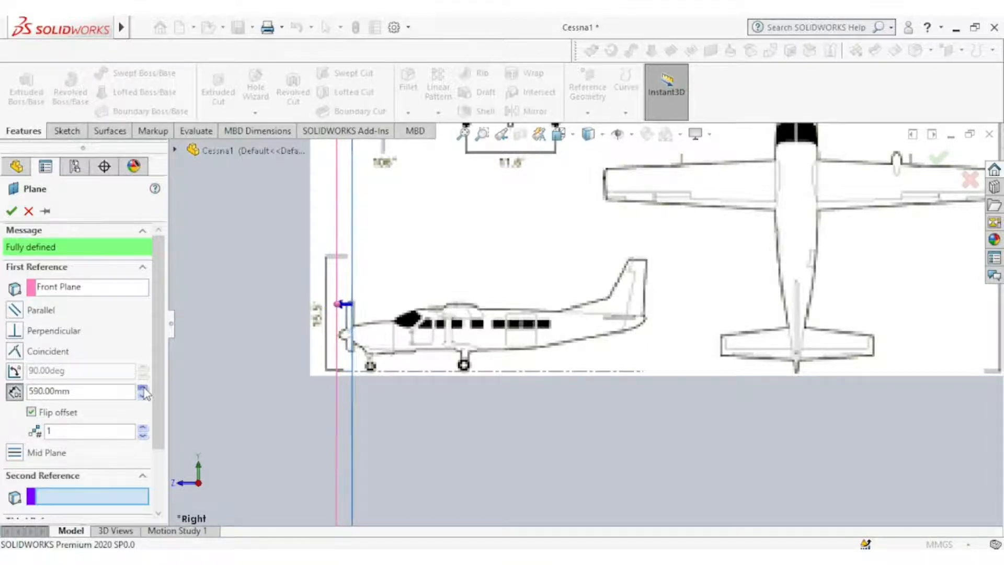
{"action": "left_click", "coordinate": [142, 389]}
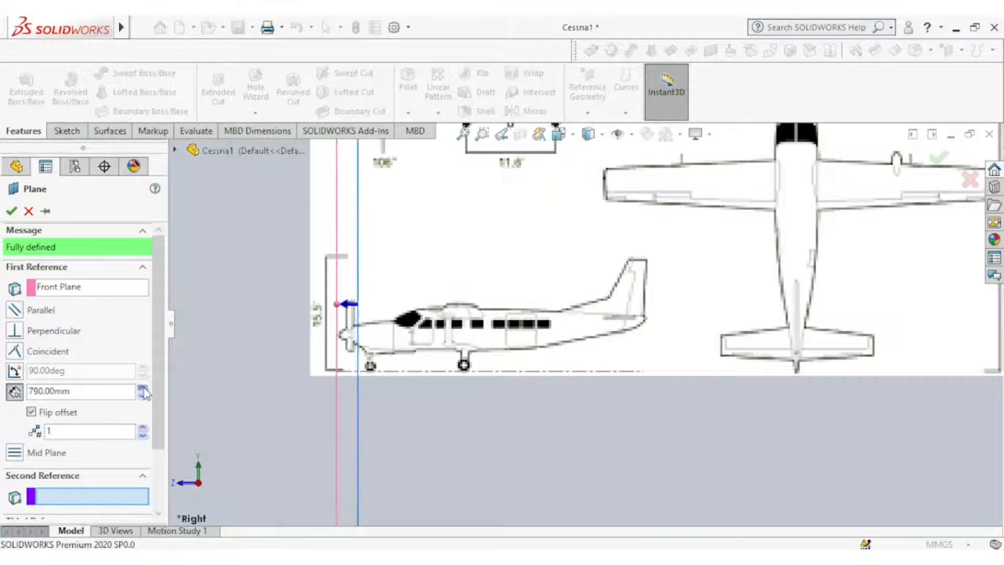
{"action": "left_click", "coordinate": [143, 388]}
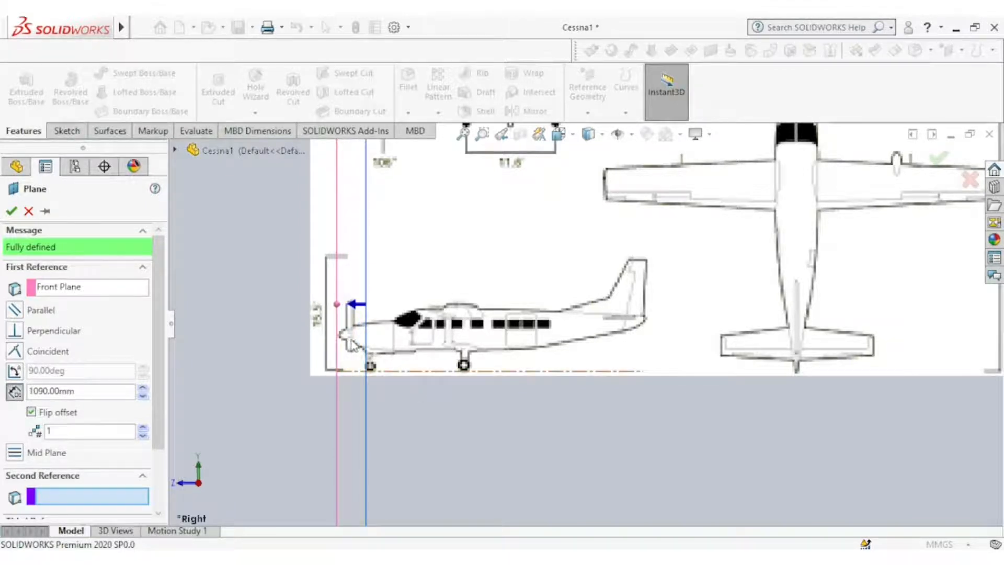
{"action": "left_click", "coordinate": [10, 212]}
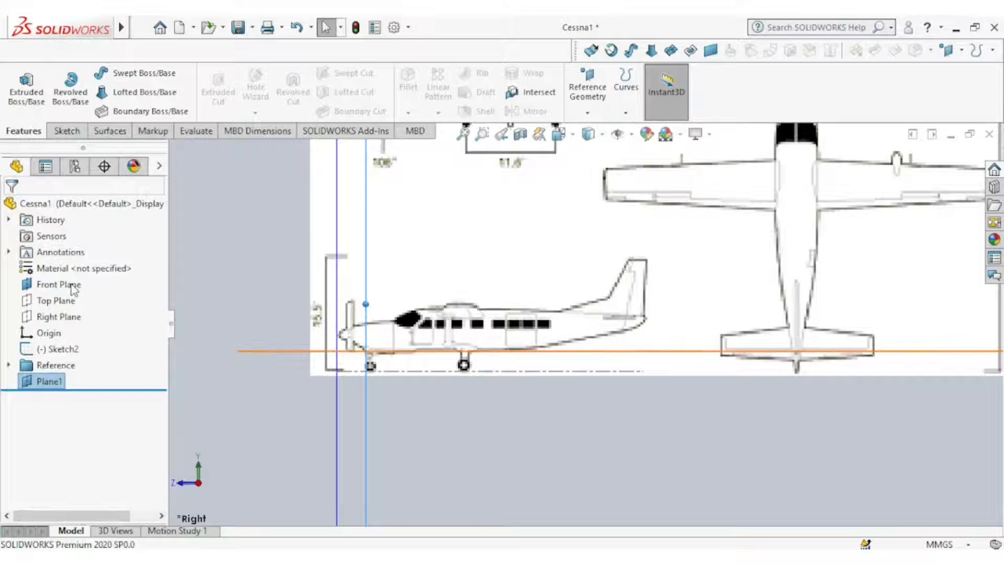
Create a second reference plane offset 2090 mm from the Front Plane, with the offset flipped toward the tail
{"action": "left_click", "coordinate": [73, 287]}
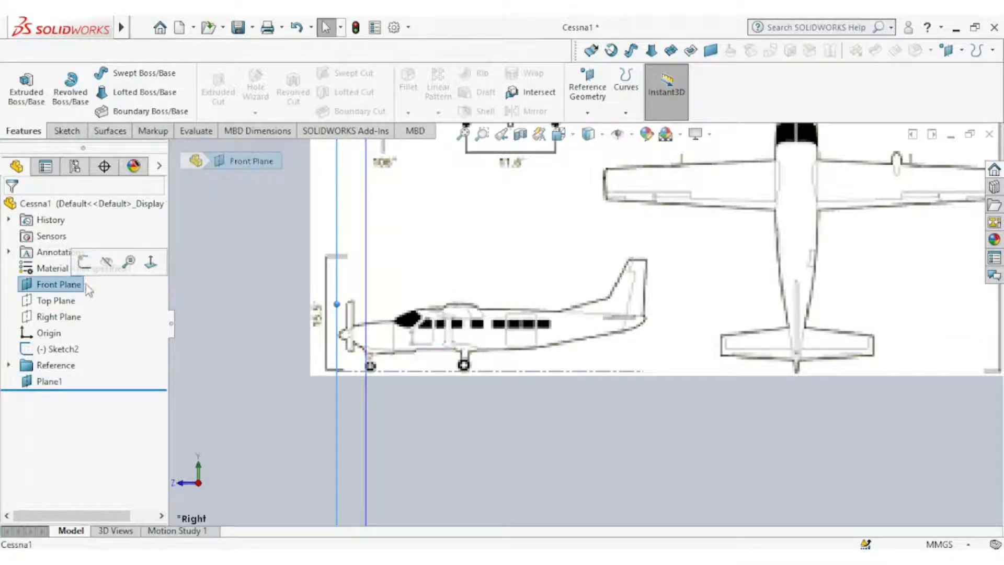
{"action": "left_click", "coordinate": [587, 113]}
{"action": "left_click", "coordinate": [602, 128]}
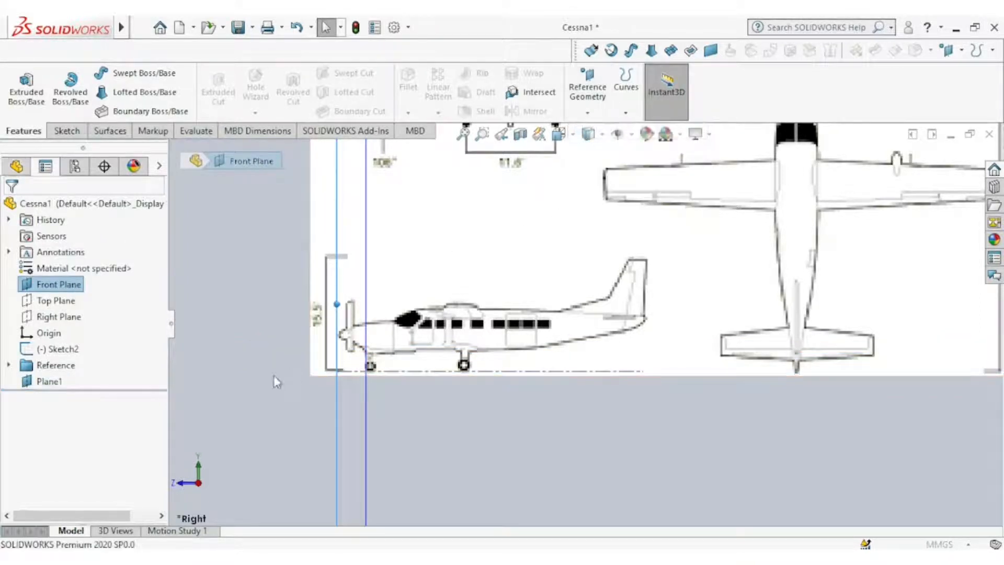
{"action": "left_click", "coordinate": [41, 390]}
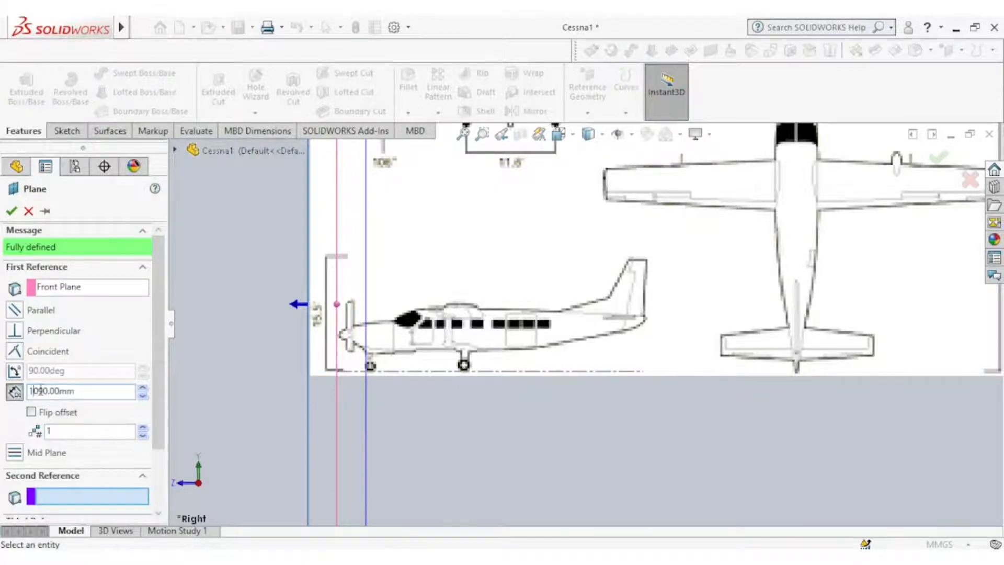
{"action": "type", "text": "2"}
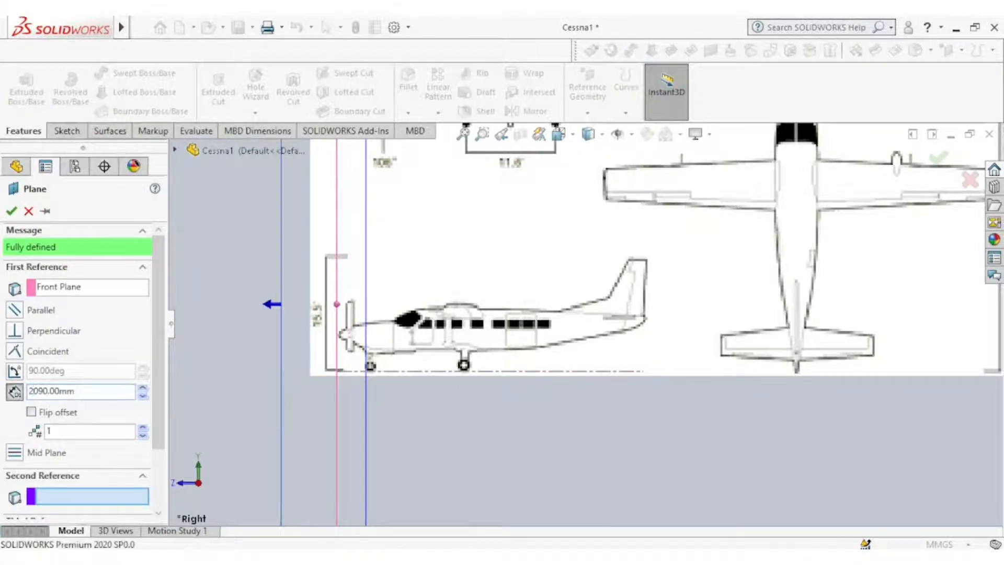
{"action": "key", "text": "Return"}
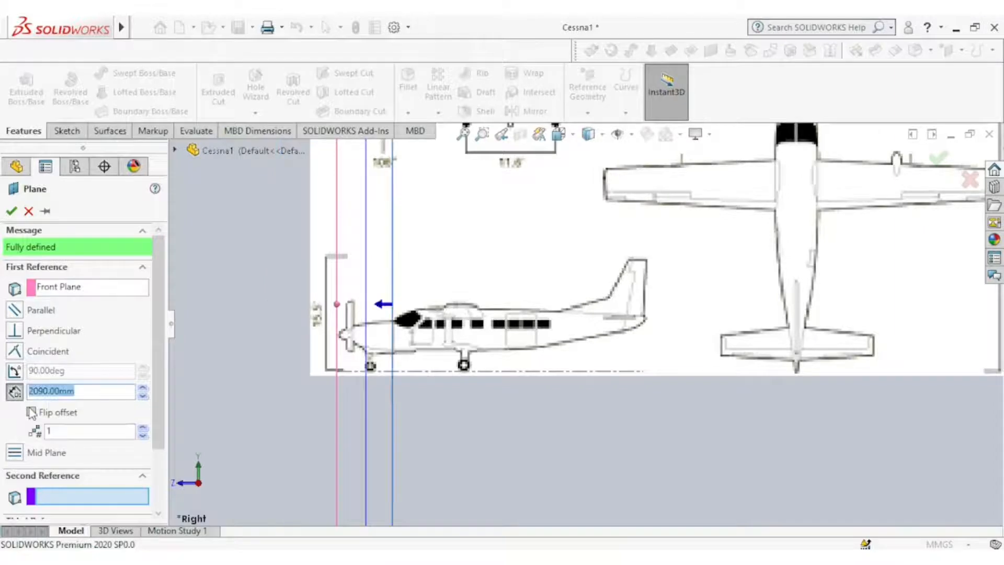
{"action": "left_click", "coordinate": [12, 211]}
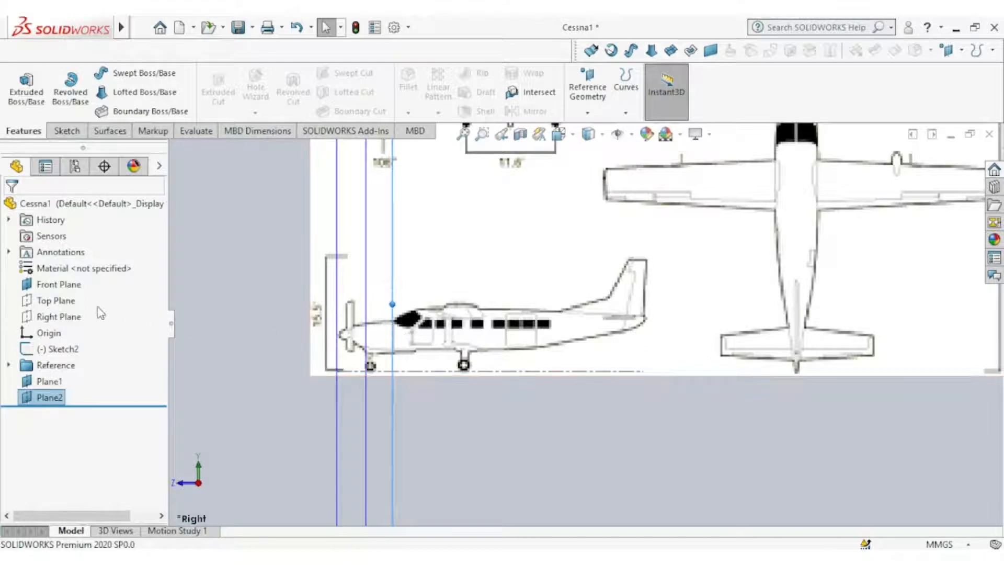
Create a third reference plane offset 3090 mm from the Front Plane, with the offset flipped toward the tail
{"action": "left_click", "coordinate": [67, 284]}
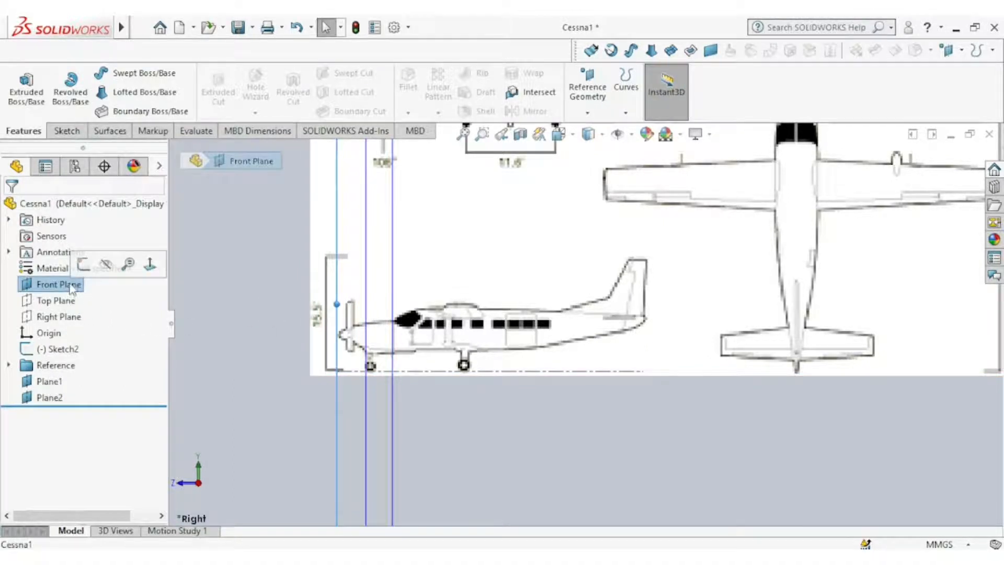
{"action": "left_click", "coordinate": [588, 86]}
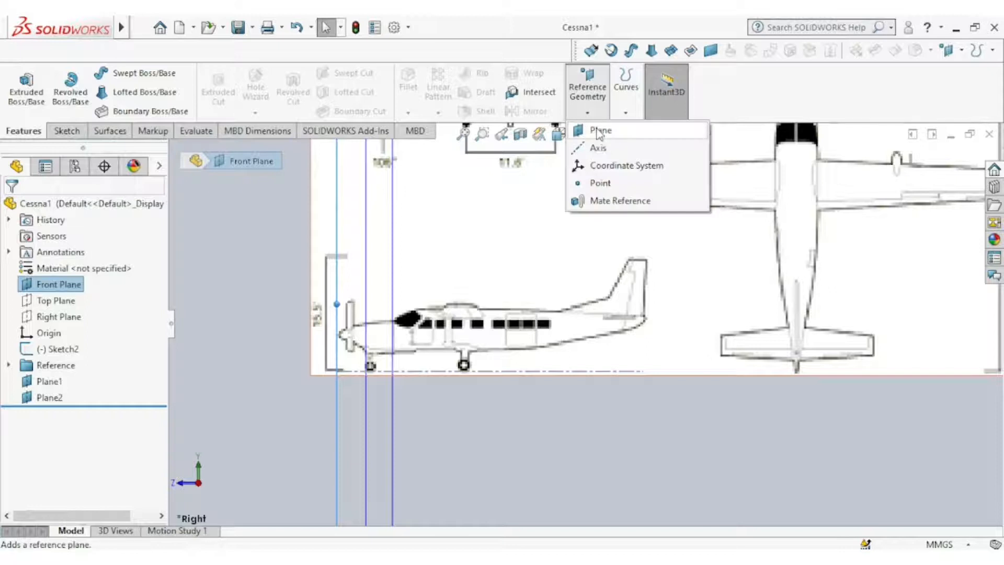
{"action": "left_click", "coordinate": [660, 130]}
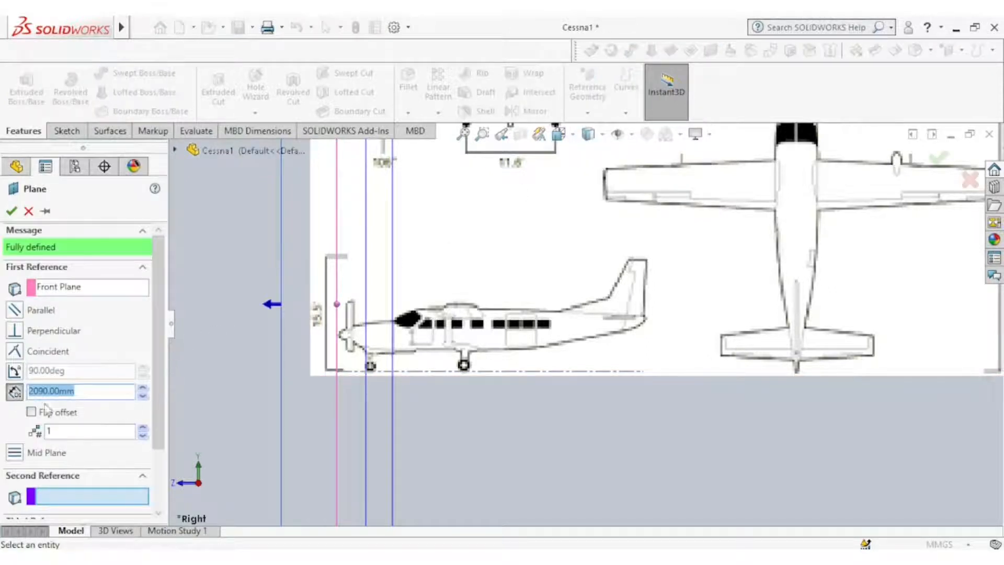
{"action": "left_click", "coordinate": [34, 391]}
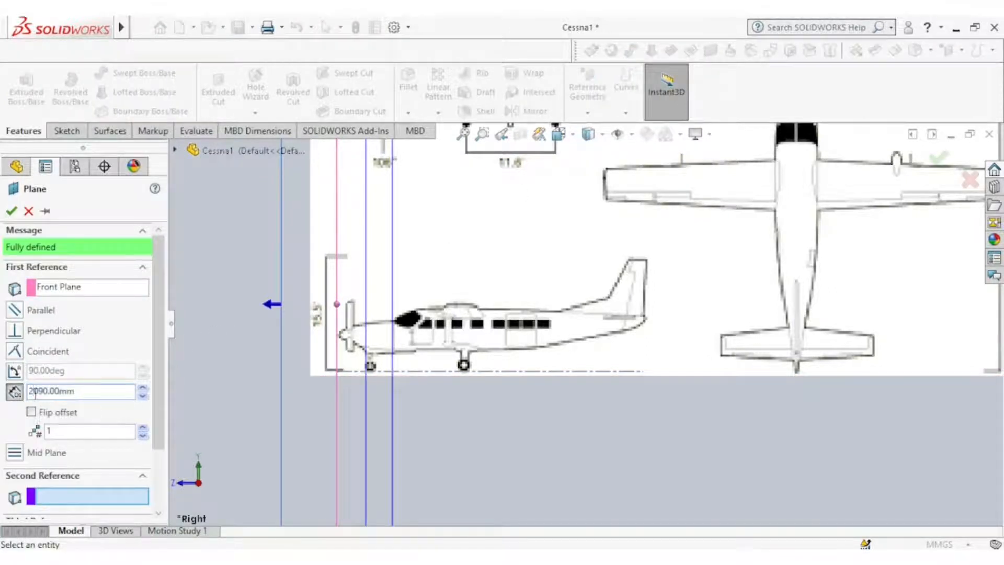
{"action": "key", "text": "BackSpace"}
{"action": "type", "text": "3"}
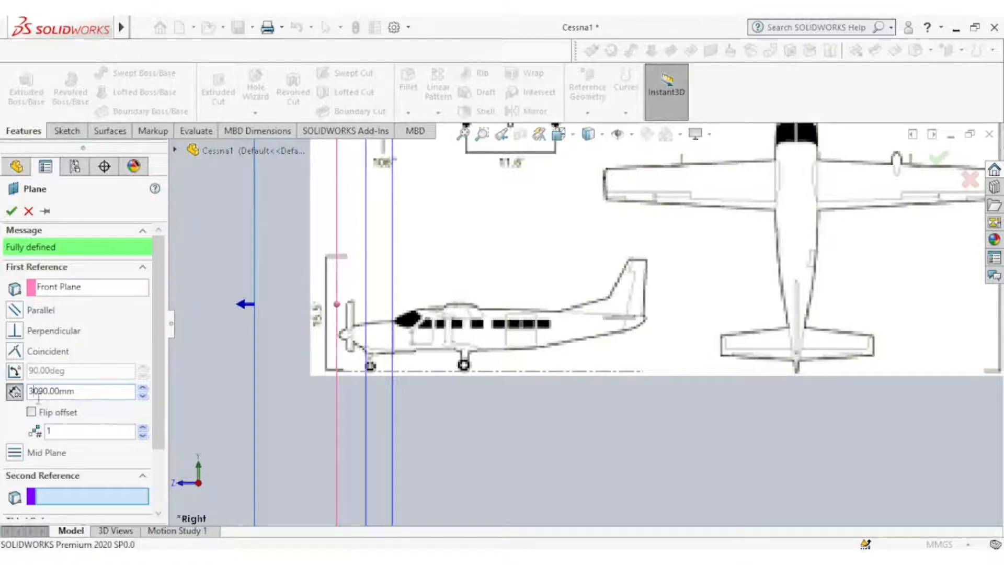
{"action": "left_click", "coordinate": [32, 412]}
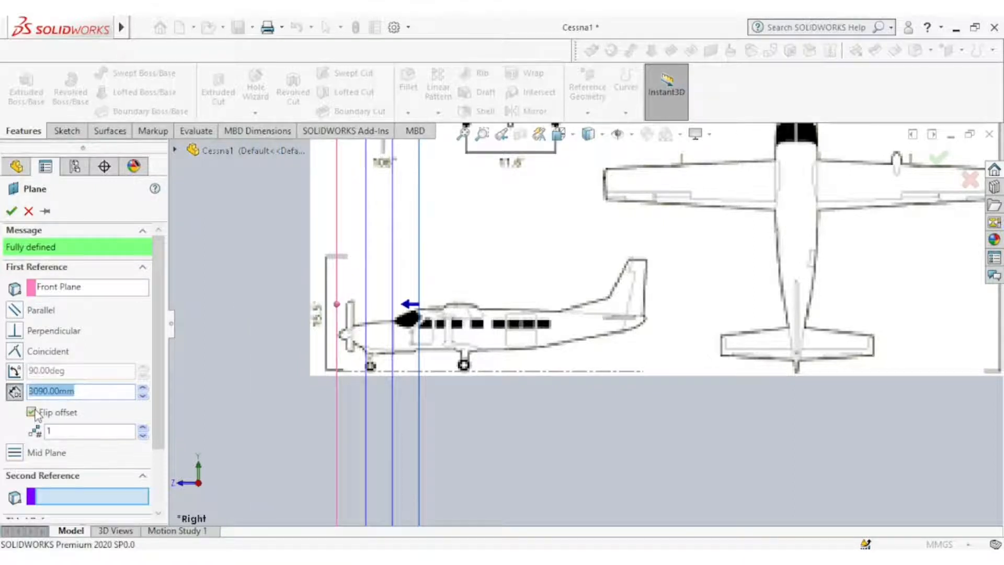
{"action": "left_click", "coordinate": [11, 211]}
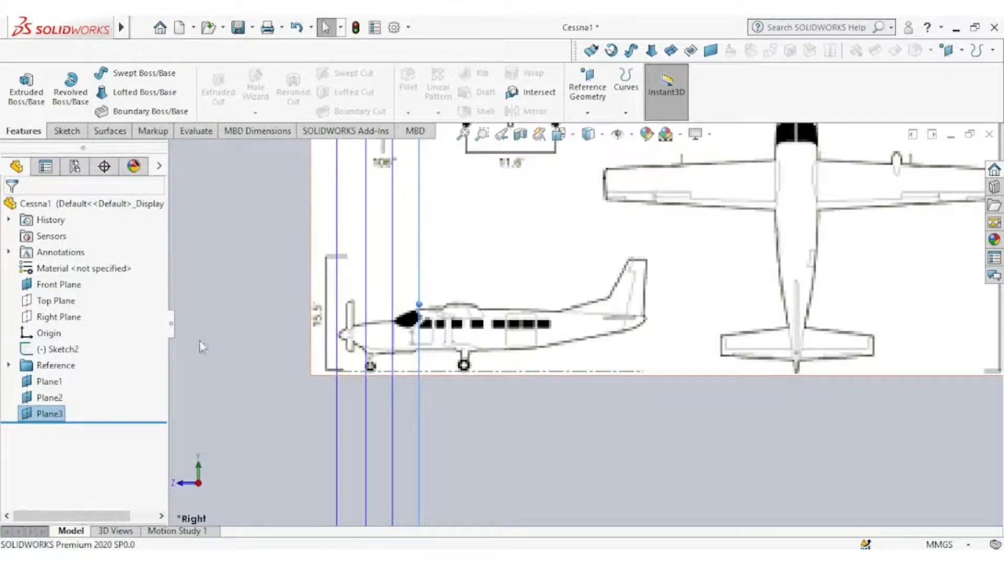
Create a fourth reference plane offset 7590 mm from the Front Plane, with the offset flipped toward the tail
{"action": "left_click", "coordinate": [337, 304]}
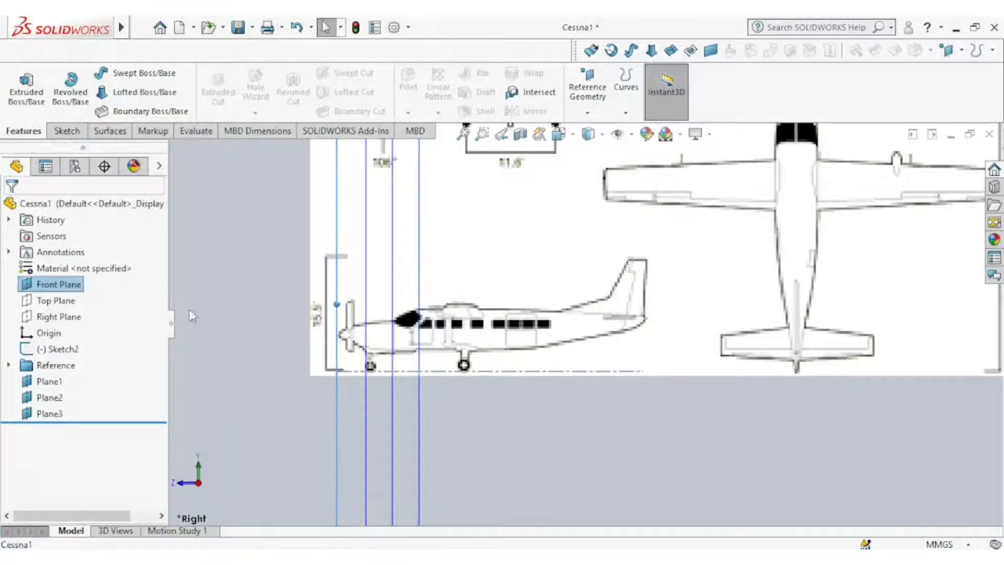
{"action": "left_click", "coordinate": [586, 114]}
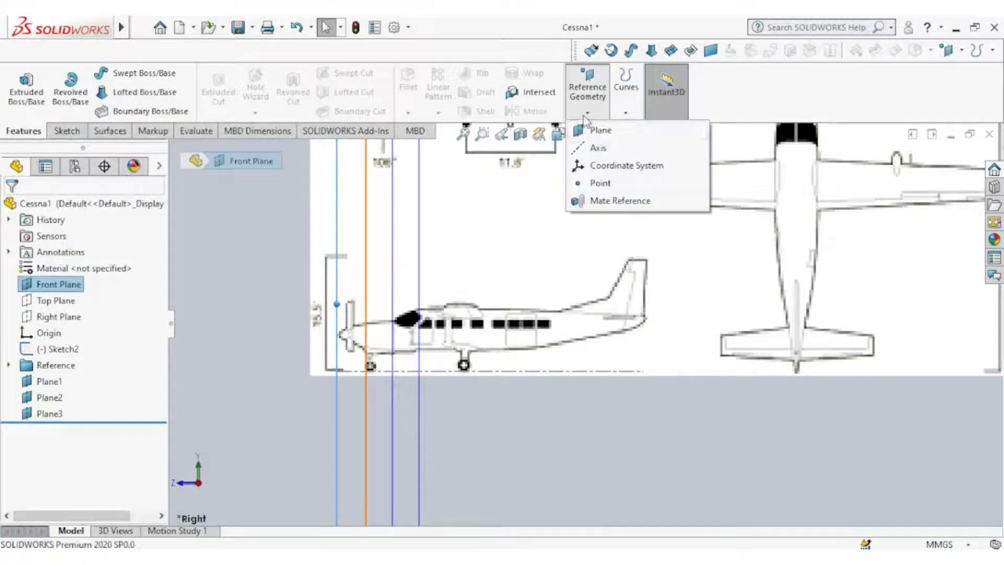
{"action": "left_click", "coordinate": [600, 130]}
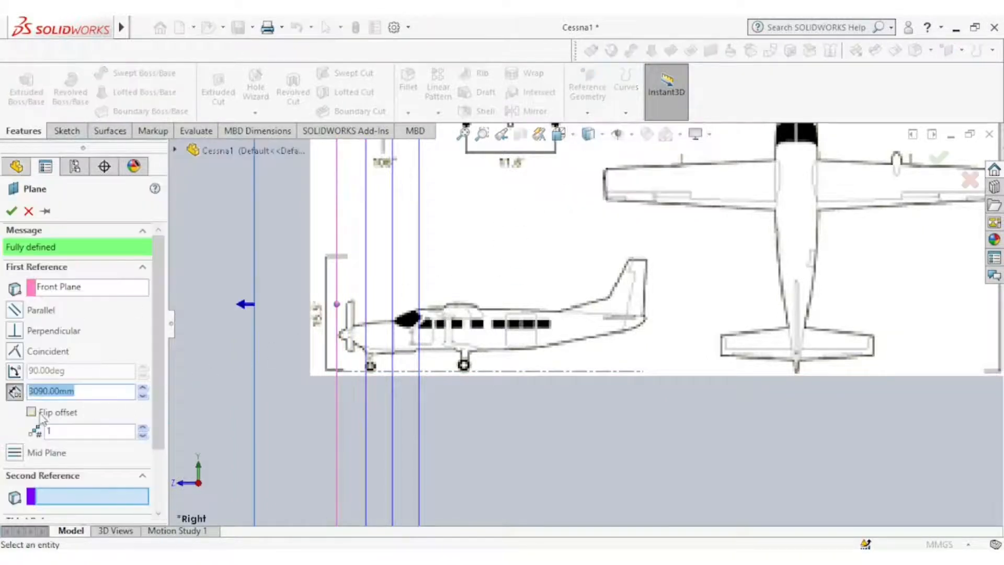
{"action": "left_click", "coordinate": [32, 413]}
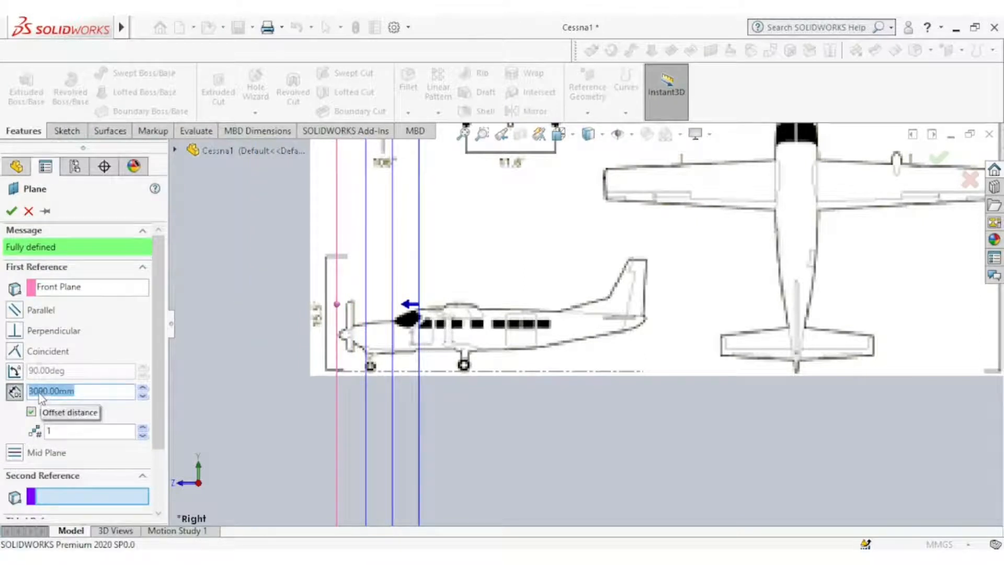
{"action": "left_click", "coordinate": [40, 391]}
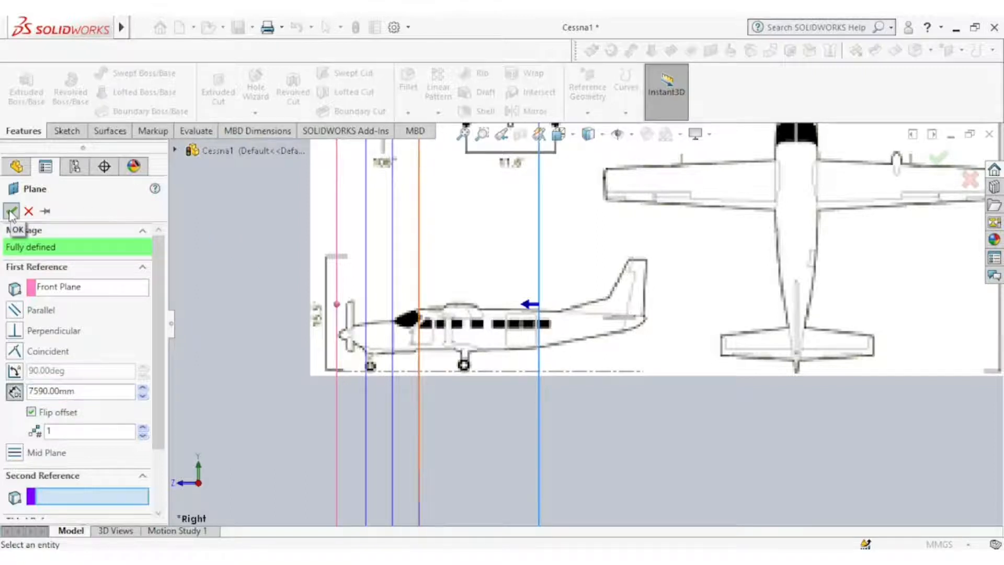
{"action": "left_click", "coordinate": [11, 213]}
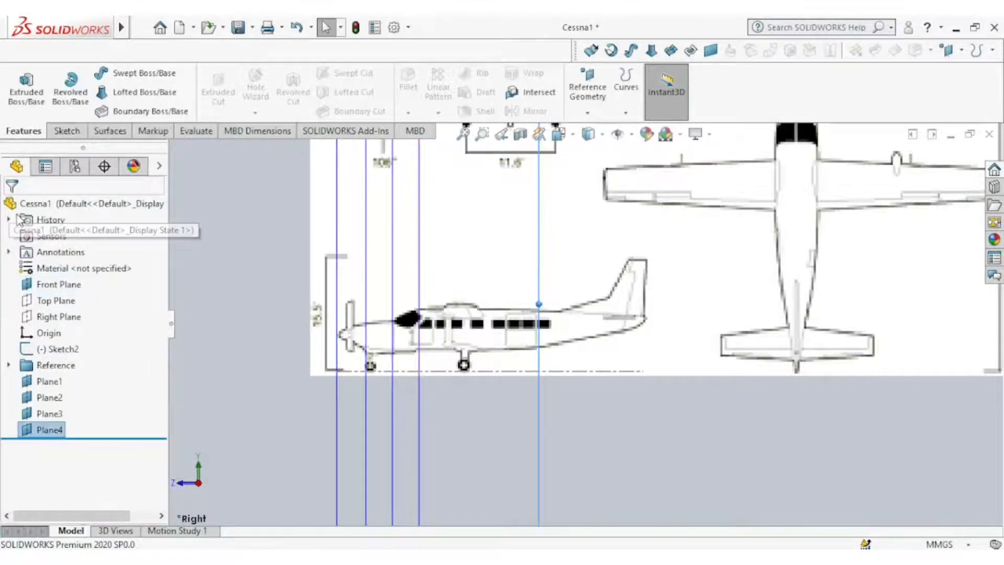
Create a fifth reference plane offset from the Front Plane to the rear edge of the tail, with the offset flipped
{"action": "left_click", "coordinate": [63, 289]}
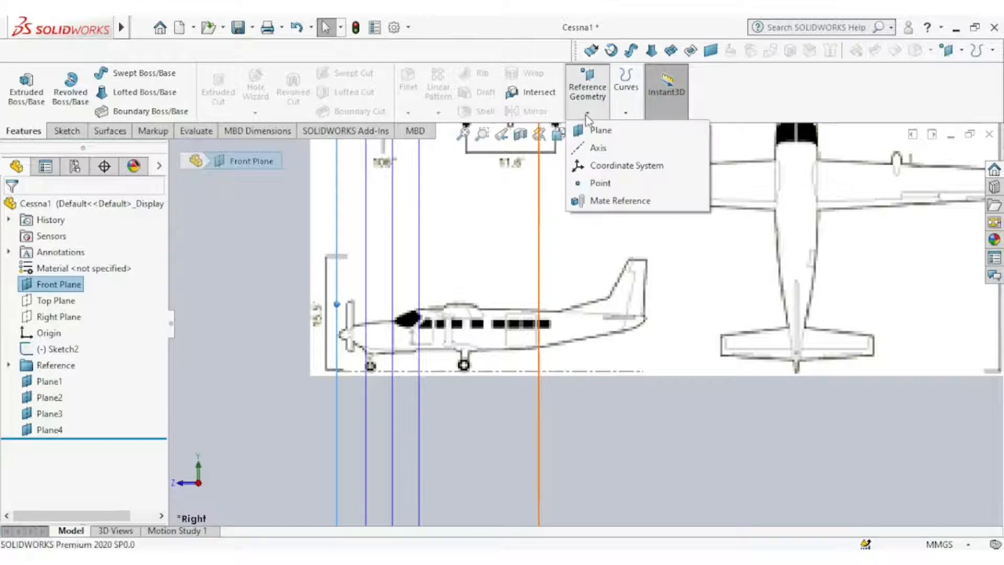
{"action": "left_click", "coordinate": [596, 130]}
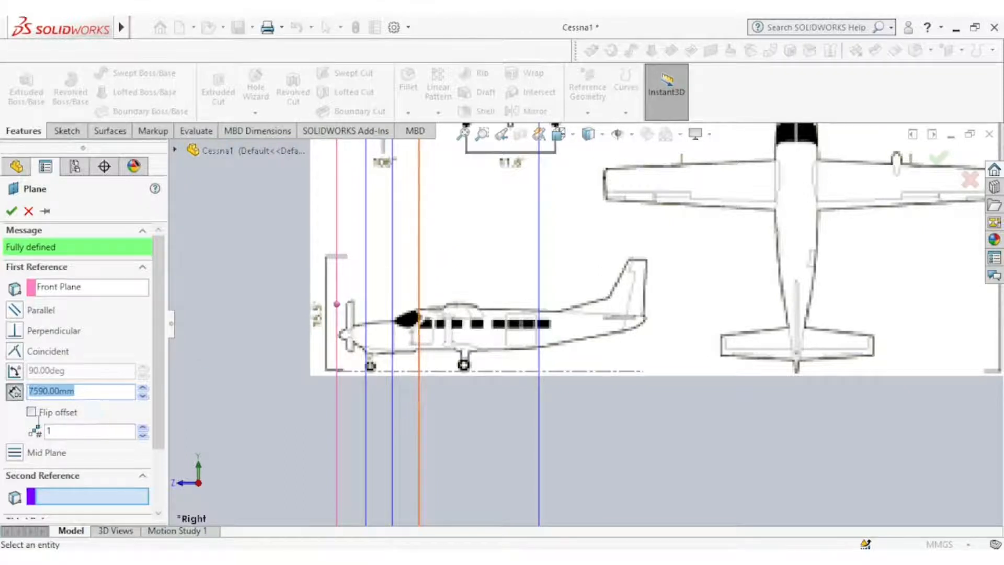
{"action": "left_click", "coordinate": [31, 412]}
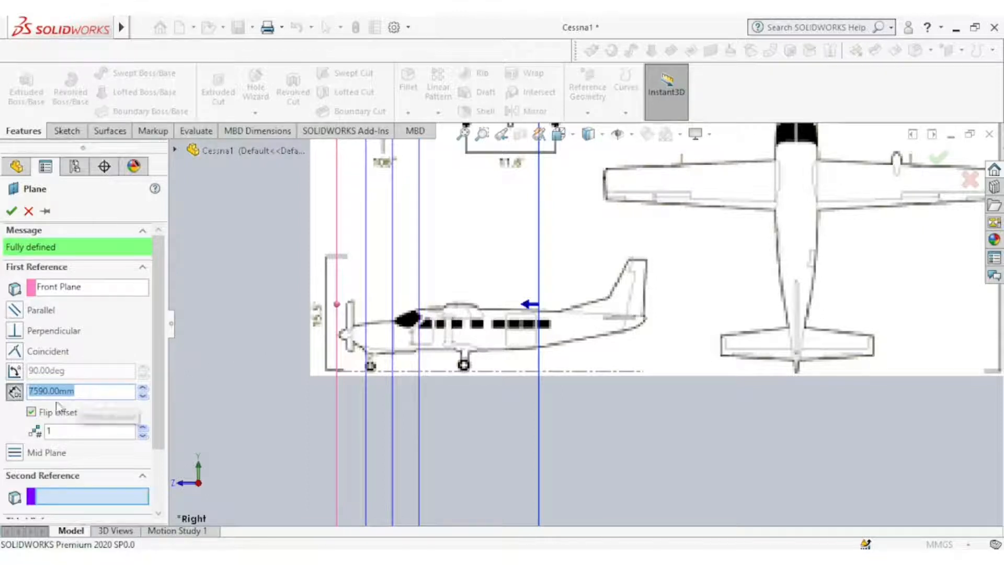
{"action": "left_click", "coordinate": [35, 393]}
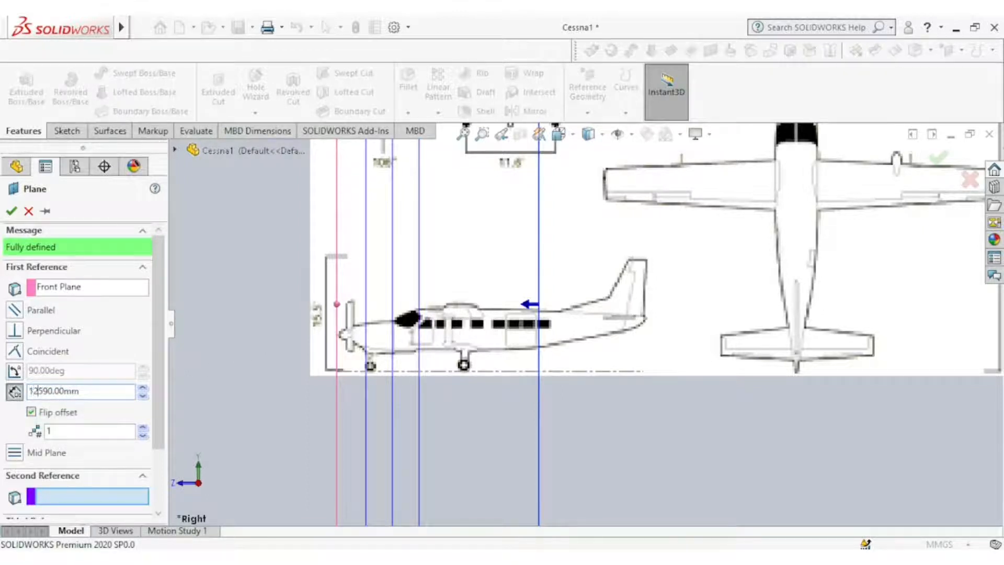
{"action": "left_click", "coordinate": [140, 397]}
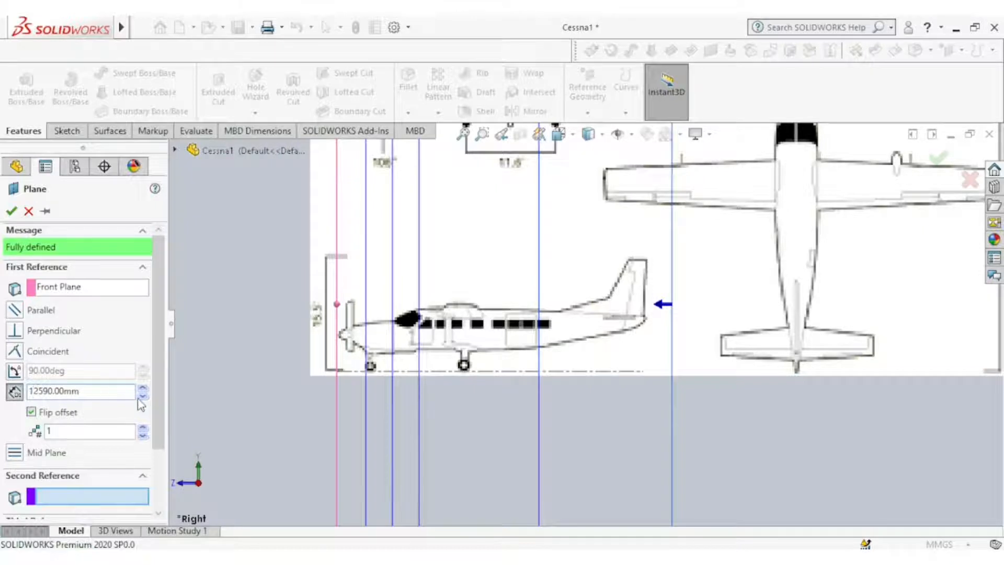
{"action": "left_click", "coordinate": [140, 397]}
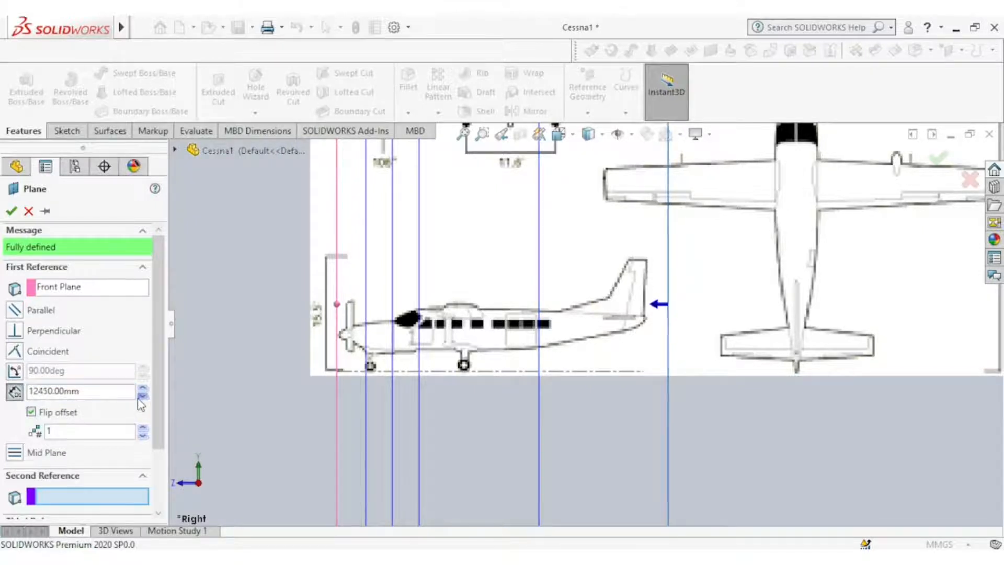
{"action": "left_click", "coordinate": [140, 397]}
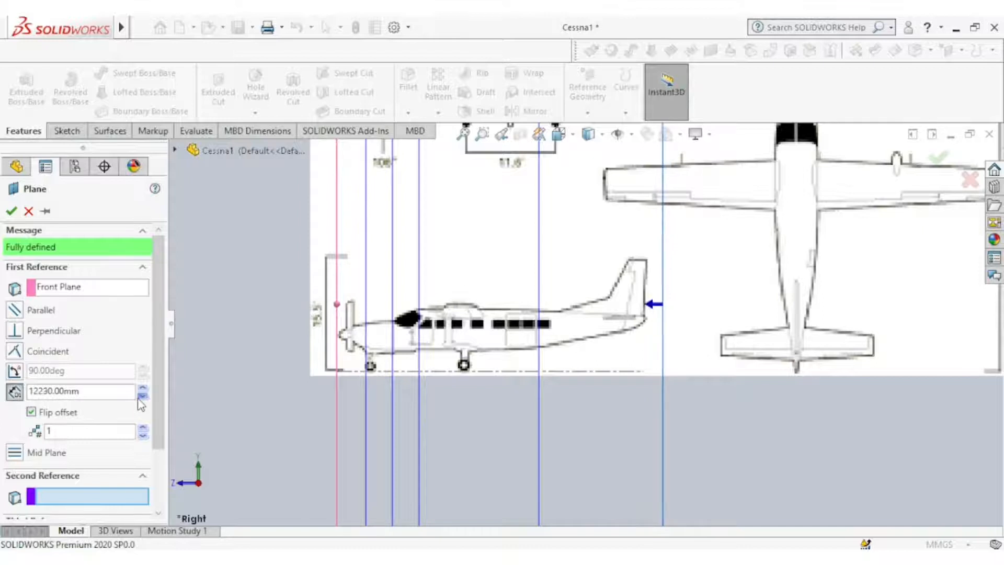
{"action": "left_click", "coordinate": [140, 397]}
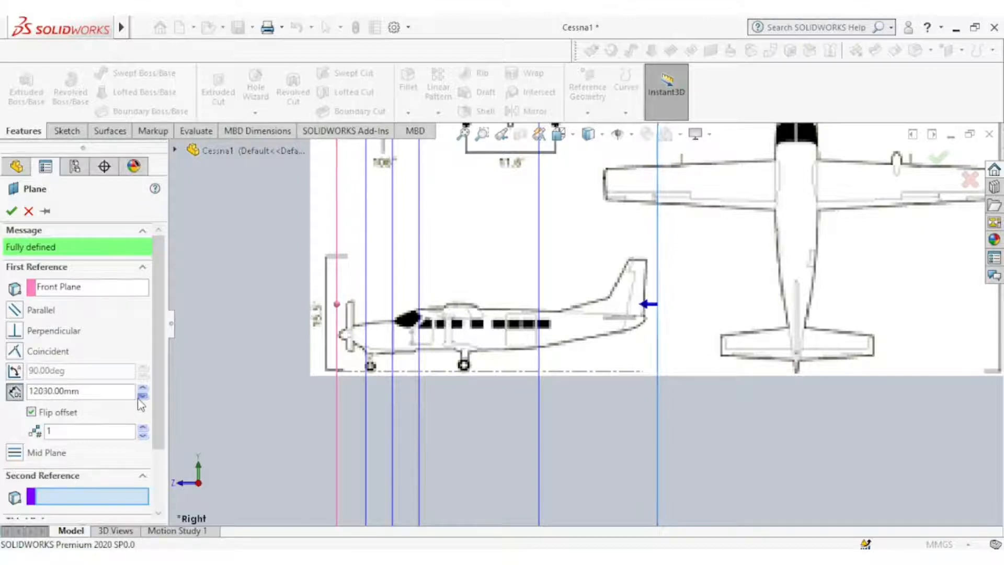
{"action": "left_click", "coordinate": [141, 397]}
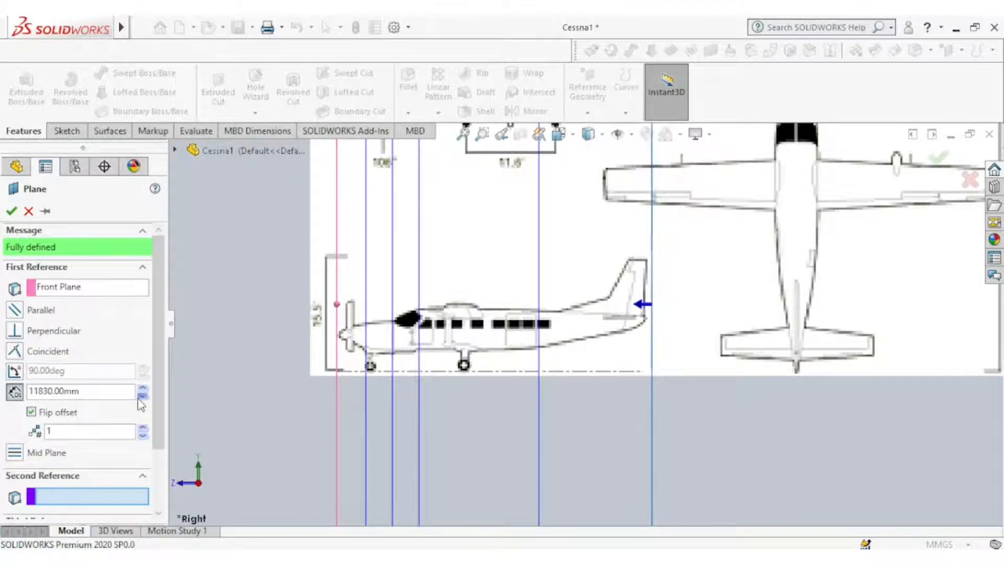
{"action": "left_click", "coordinate": [140, 397]}
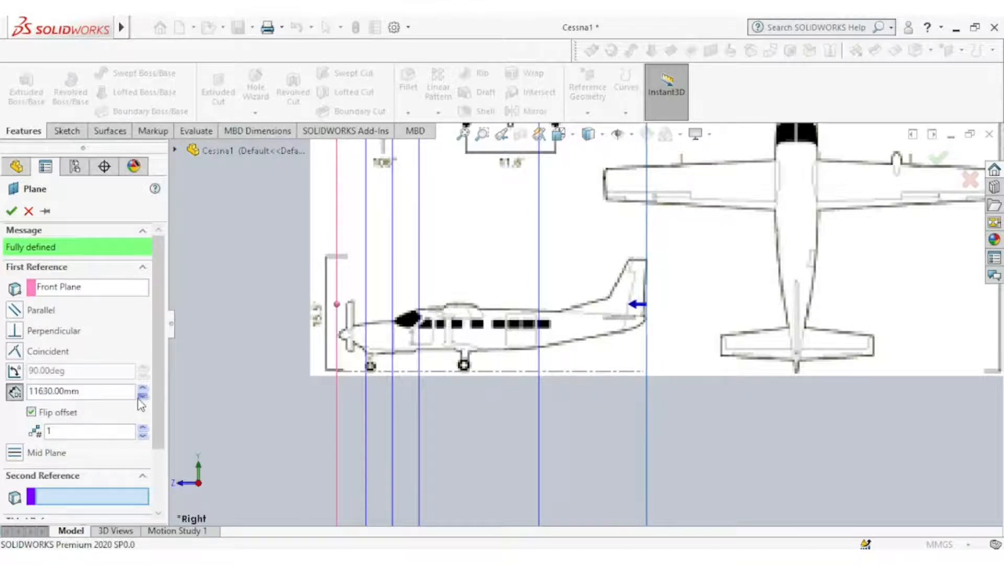
{"action": "left_click", "coordinate": [16, 211]}
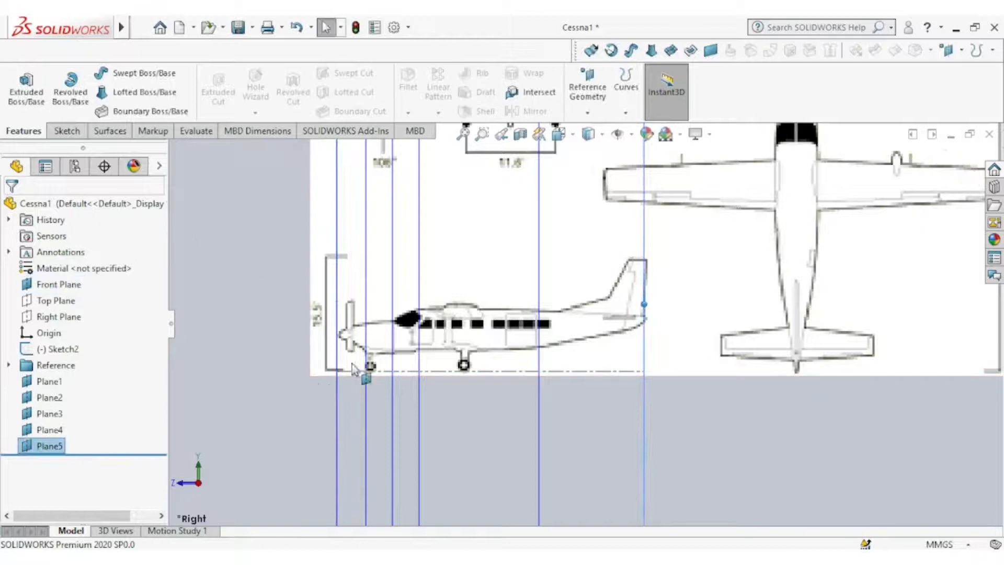
Examine how the offset planes line up with the fuselage in the side-view picture, from the Right view
{"action": "key", "text": "space"}
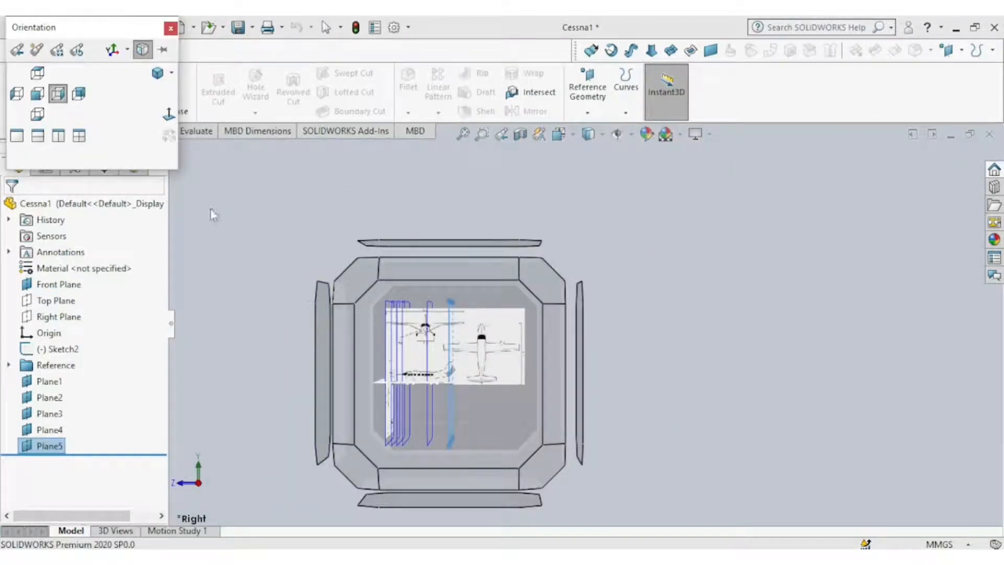
{"action": "left_click", "coordinate": [58, 94]}
{"action": "left_click", "coordinate": [621, 254]}
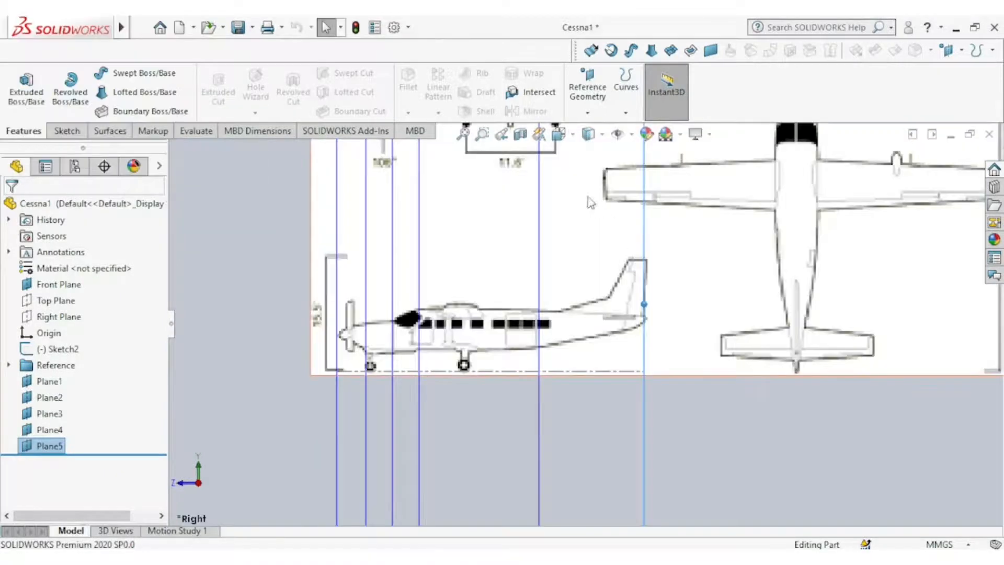
{"action": "left_click", "coordinate": [572, 135]}
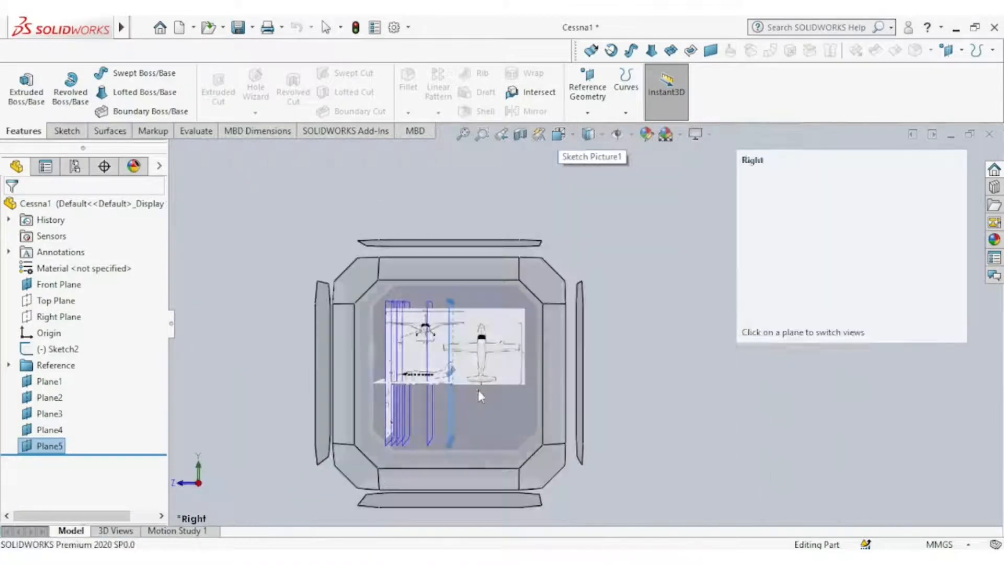
{"action": "left_click", "coordinate": [480, 393]}
{"action": "scroll", "coordinate": [539, 346], "scroll_direction": "down", "scroll_amount": 5}
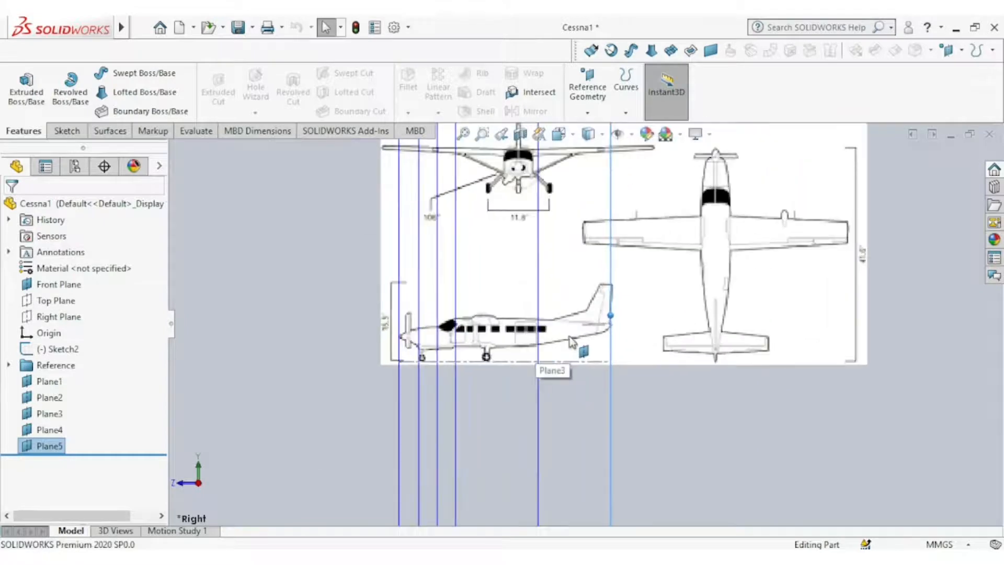
{"action": "scroll", "coordinate": [571, 346], "scroll_direction": "down", "scroll_amount": 2}
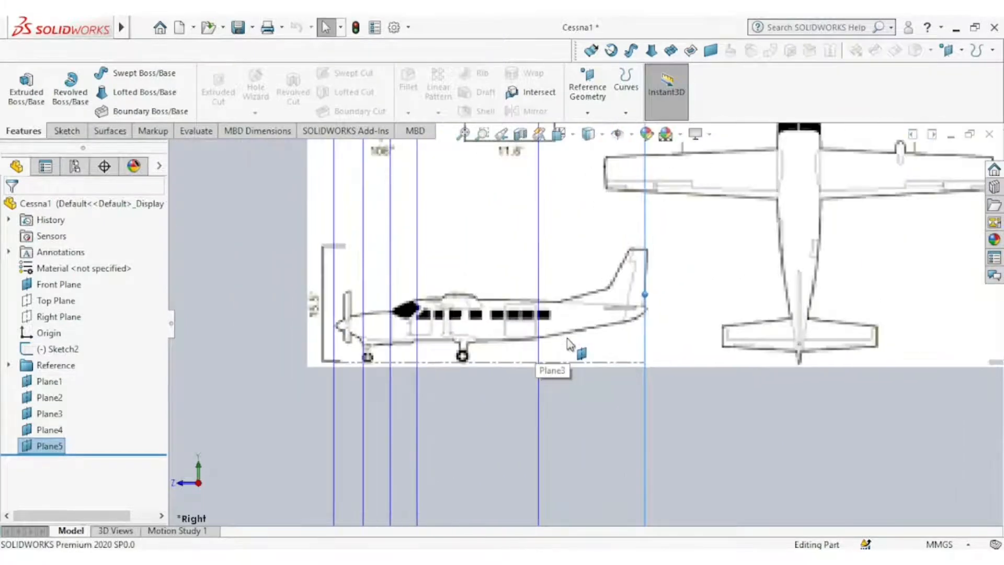
{"action": "scroll", "coordinate": [487, 339], "scroll_direction": "down", "scroll_amount": 3}
{"action": "scroll", "coordinate": [487, 339], "scroll_direction": "up", "scroll_amount": 2}
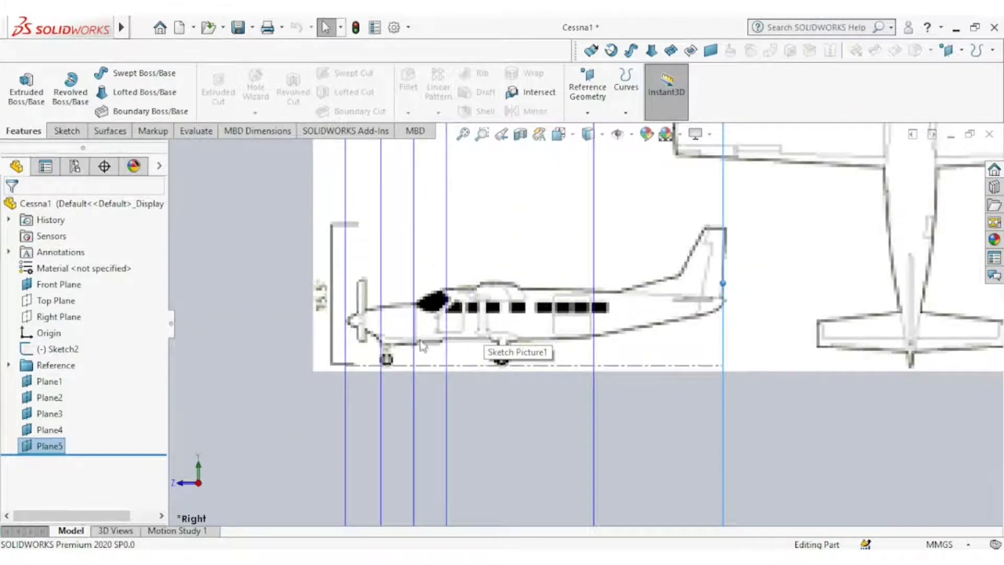
{"action": "scroll", "coordinate": [461, 340], "scroll_direction": "down", "scroll_amount": 2}
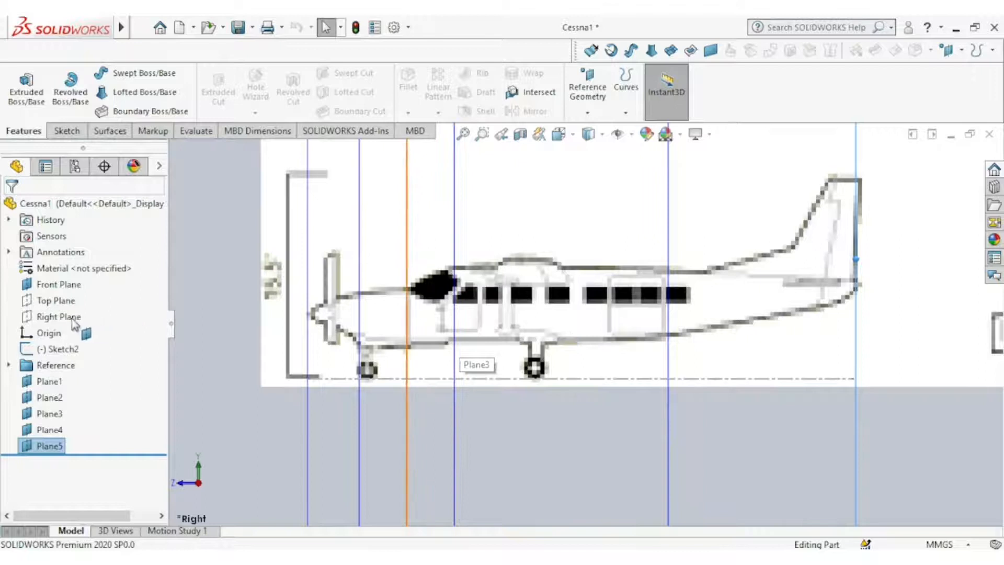
{"action": "left_click", "coordinate": [382, 379]}
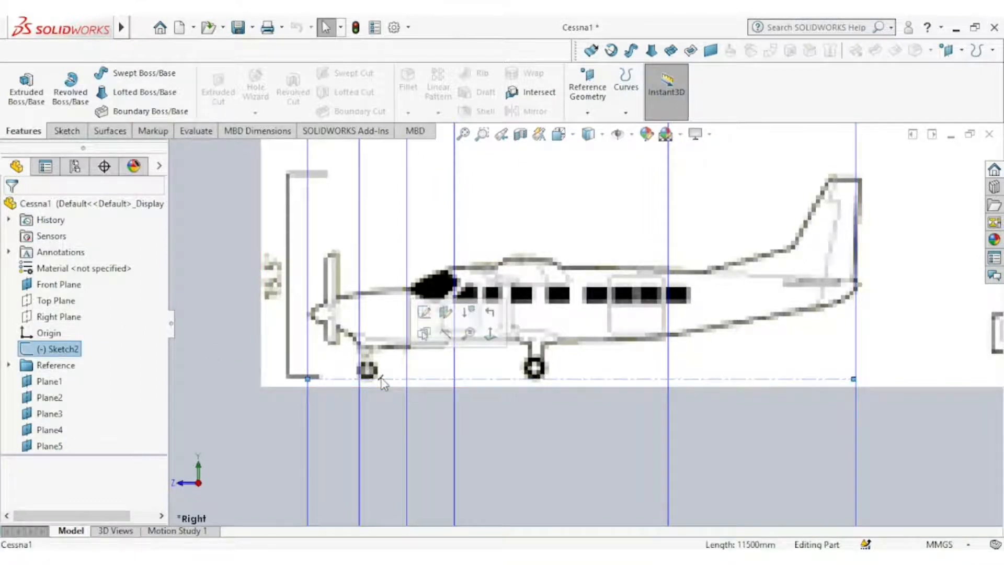
{"action": "left_click", "coordinate": [445, 340]}
{"action": "scroll", "coordinate": [574, 358], "scroll_direction": "down", "scroll_amount": 2}
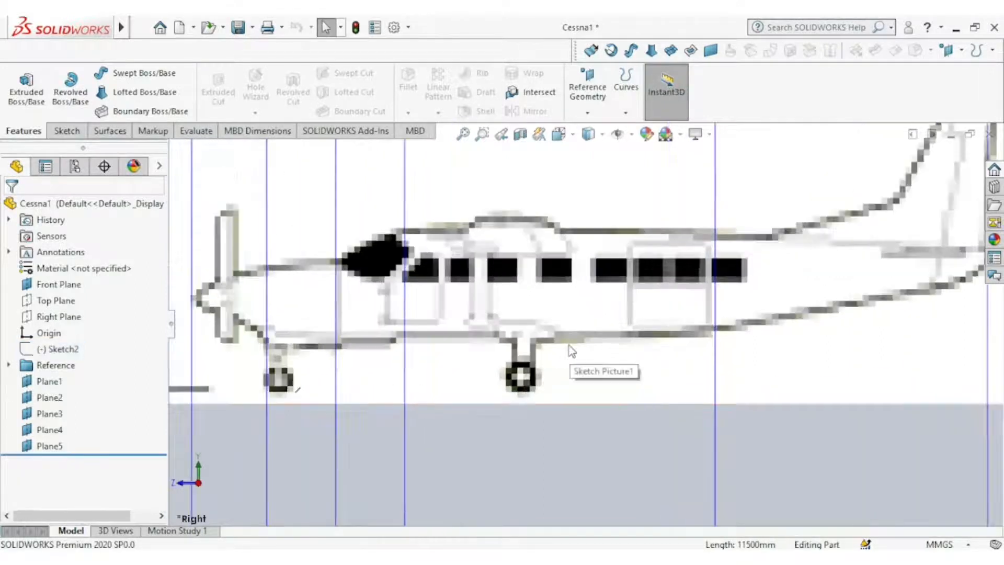
{"action": "scroll", "coordinate": [532, 352], "scroll_direction": "up", "scroll_amount": 1}
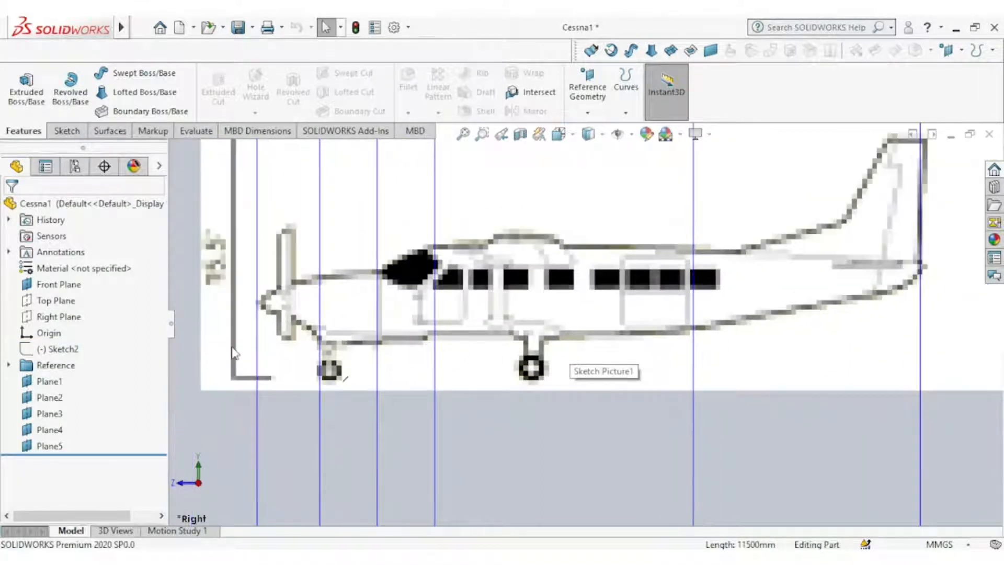
Sketch a two-point spline about 1188 mm long on the Right Plane, along the upper nose from the Front Plane to the first offset plane
{"action": "left_click", "coordinate": [68, 320]}
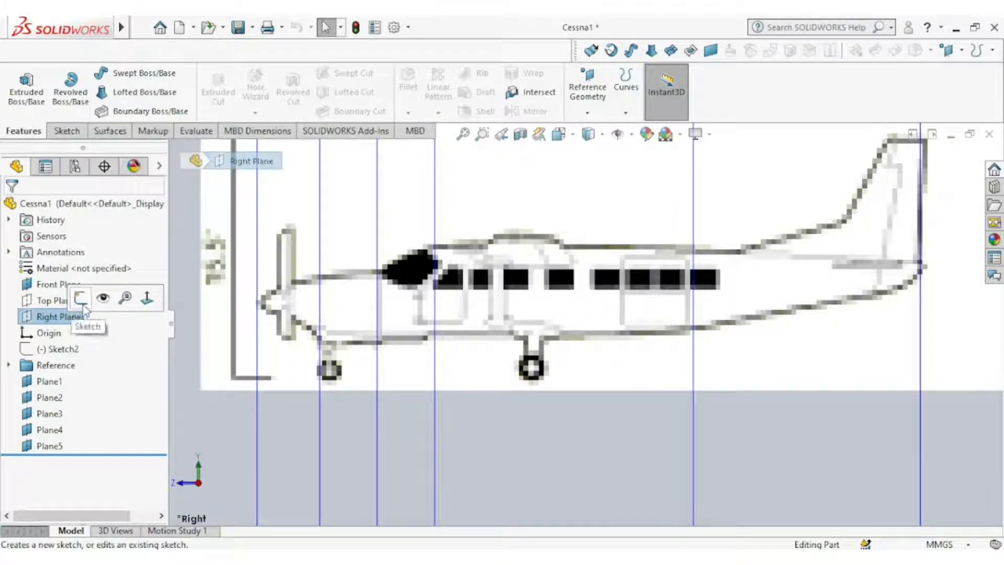
{"action": "left_click", "coordinate": [82, 303]}
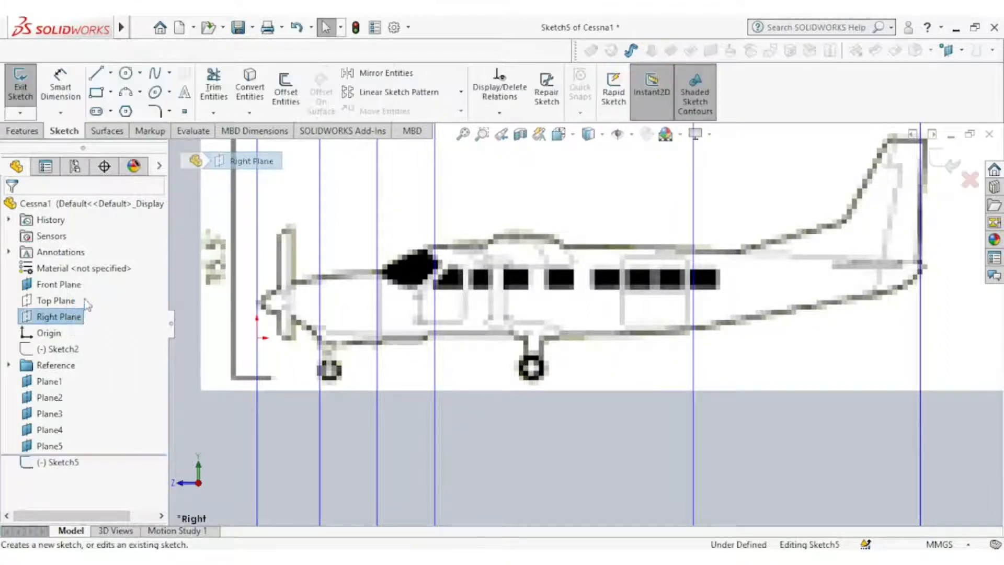
{"action": "left_click", "coordinate": [155, 76]}
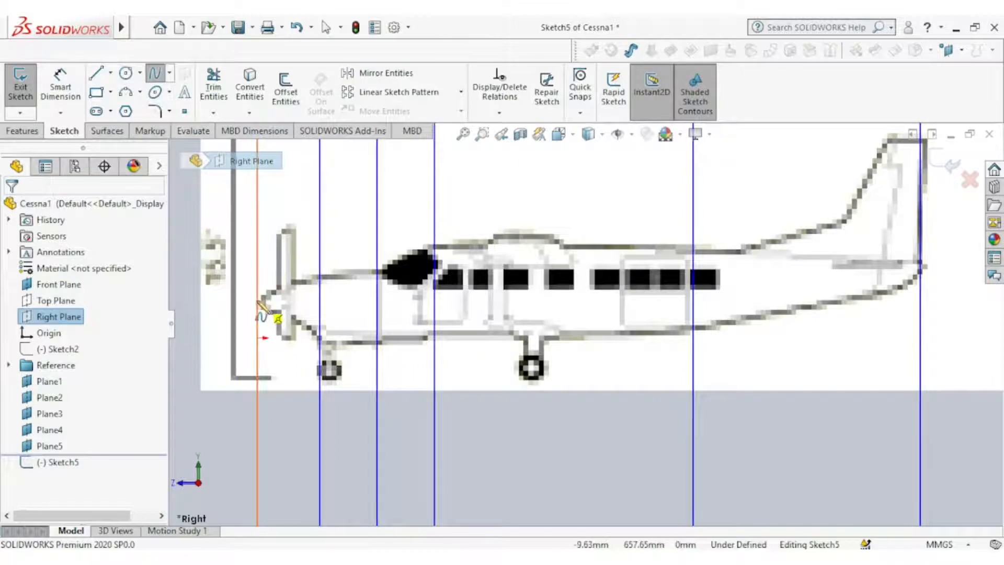
{"action": "left_click", "coordinate": [257, 302]}
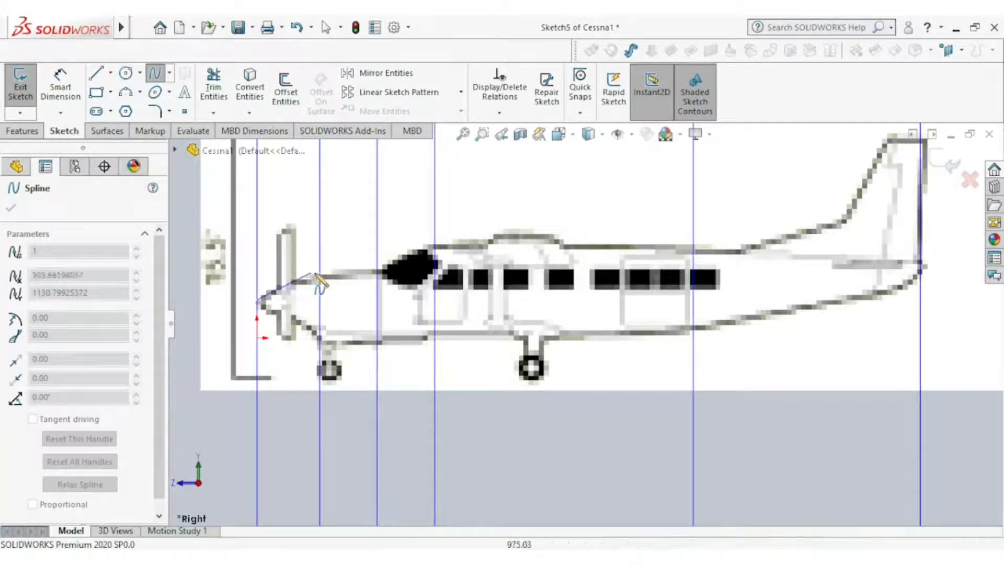
{"action": "left_click", "coordinate": [320, 273]}
{"action": "right_click", "coordinate": [336, 252]}
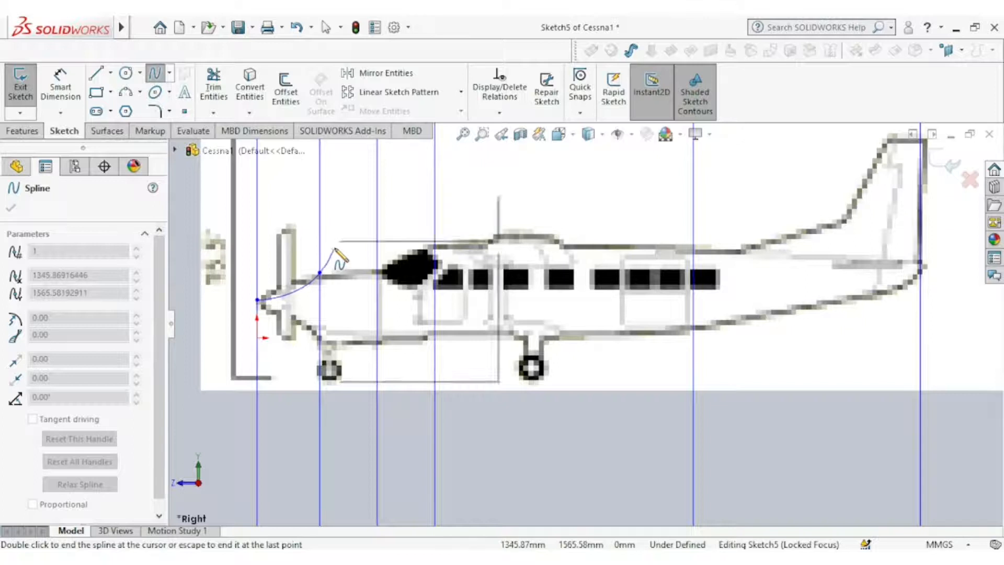
{"action": "left_click", "coordinate": [345, 258]}
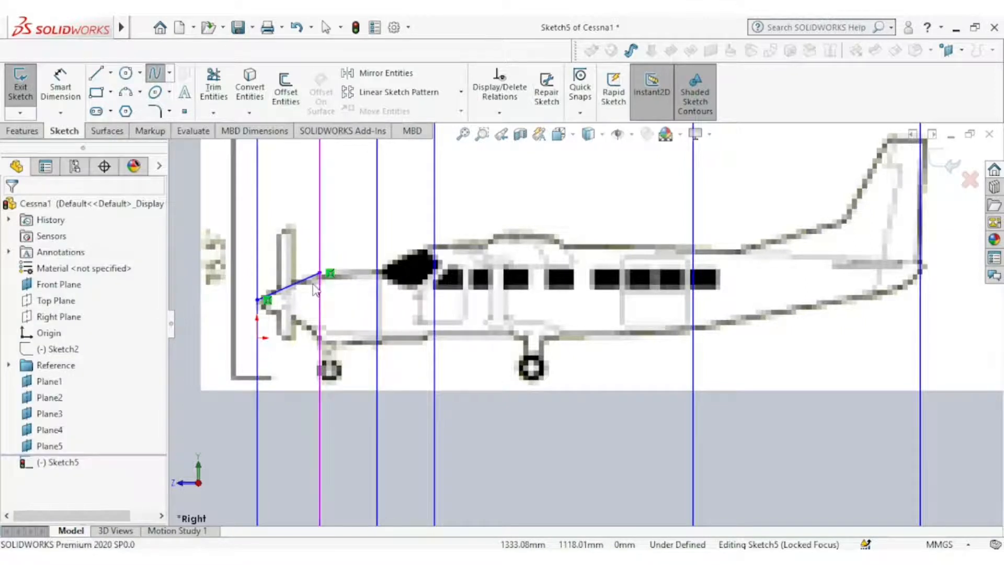
Bow the upper nose spline slightly upward with its tangent handle to follow the nose outline, and finish the sketch
{"action": "scroll", "coordinate": [317, 292], "scroll_direction": "down", "scroll_amount": 4}
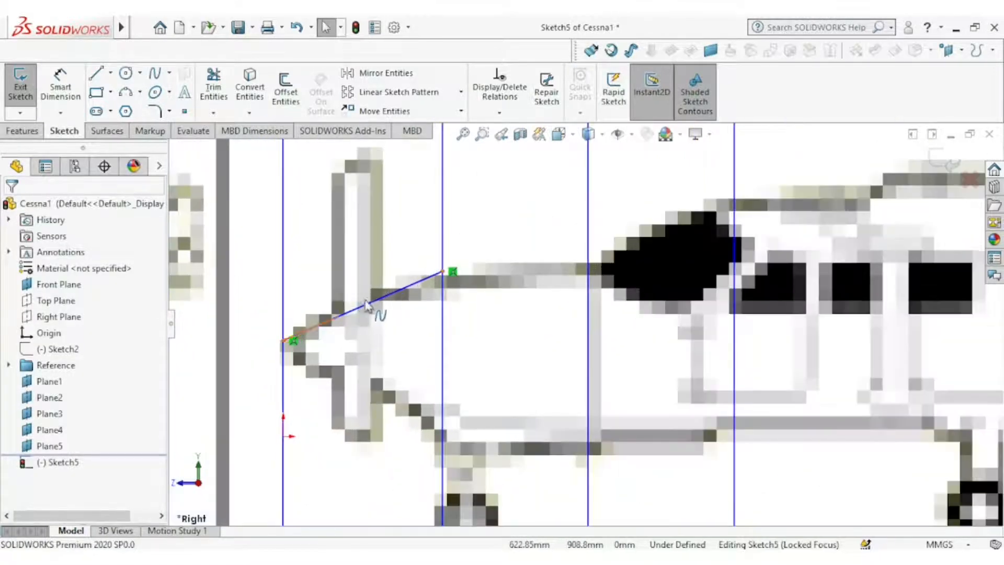
{"action": "left_click", "coordinate": [368, 309]}
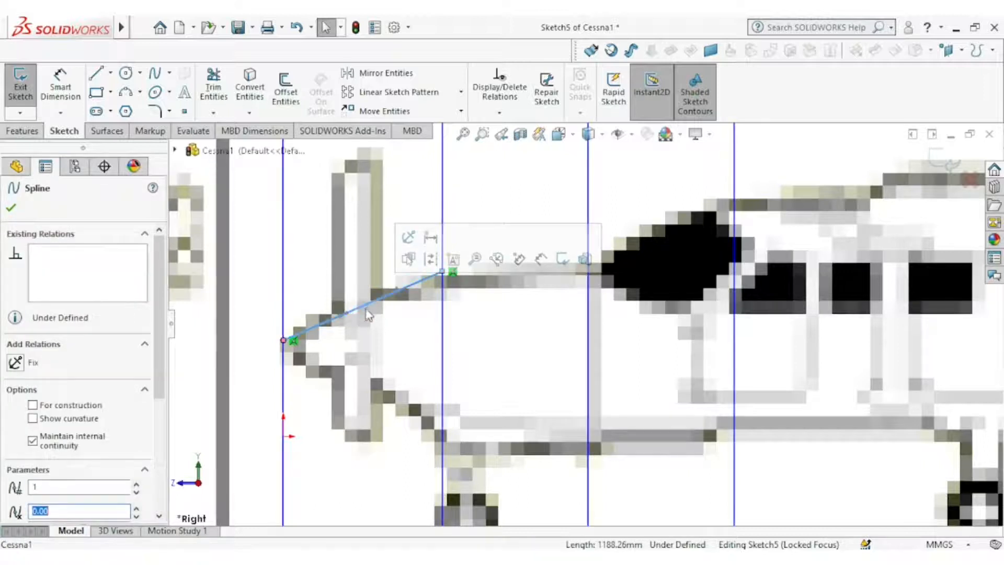
{"action": "left_click", "coordinate": [347, 314]}
{"action": "left_click_drag", "start_coordinate": [346, 312], "coordinate": [343, 308]}
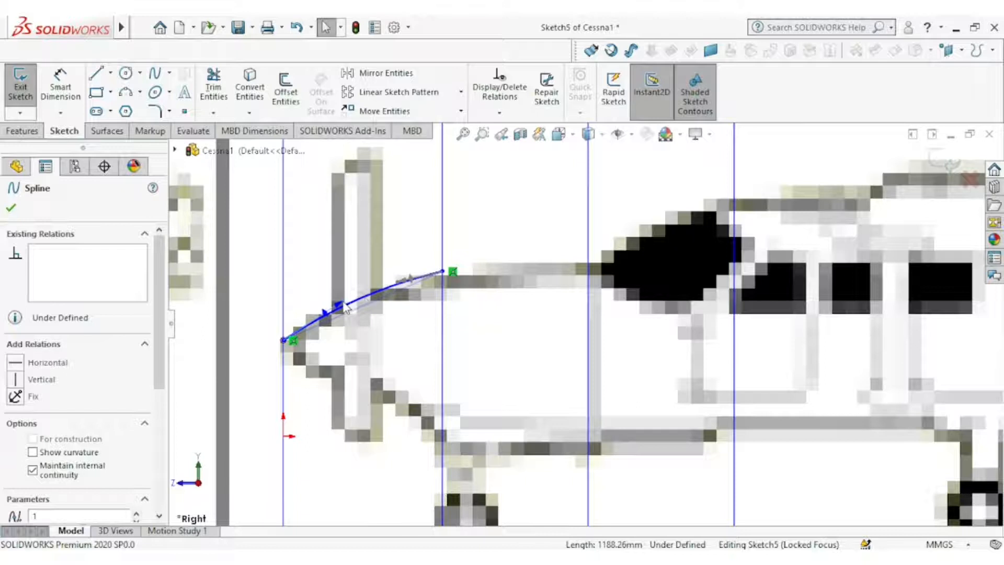
{"action": "left_click", "coordinate": [947, 162]}
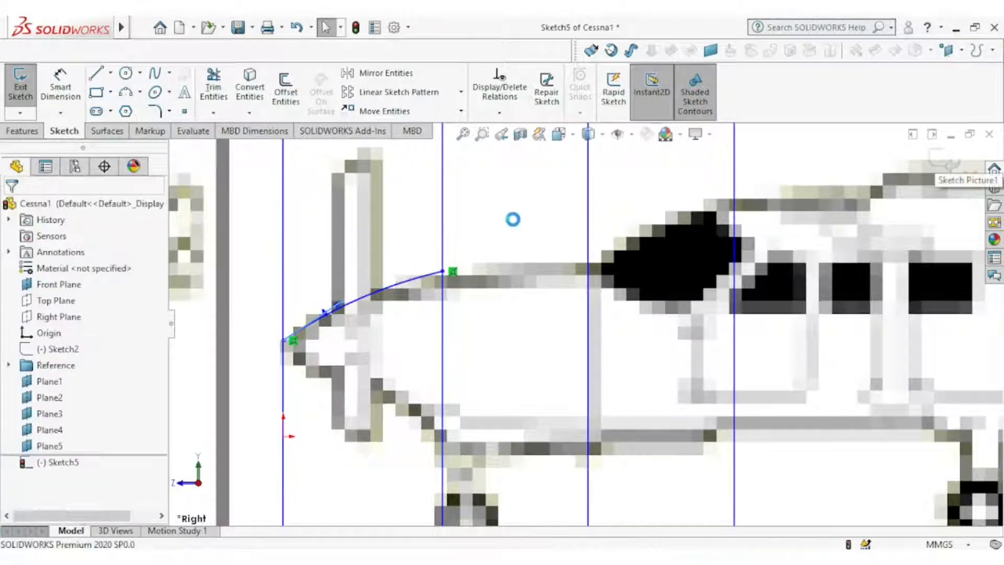
{"action": "left_click", "coordinate": [336, 407]}
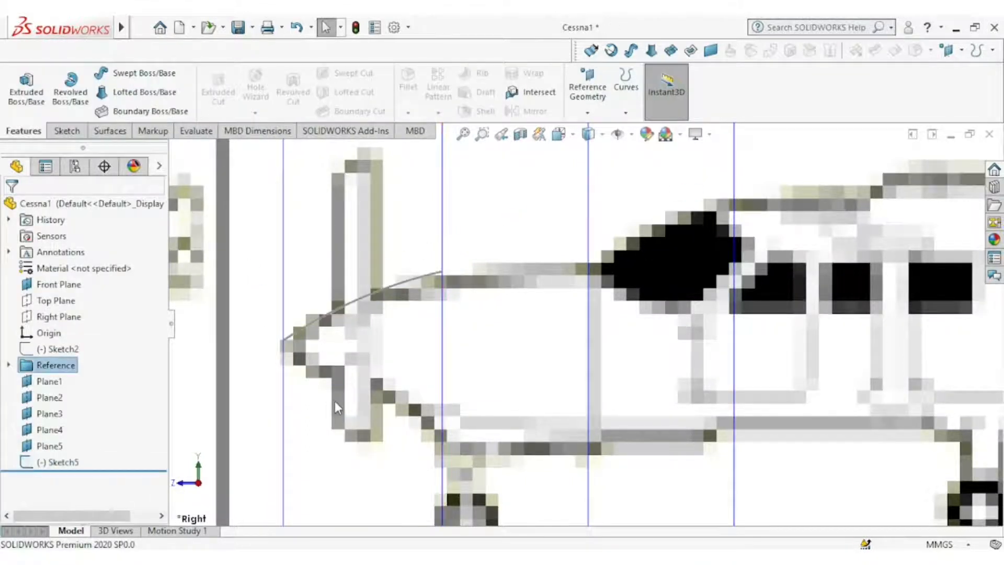
Sketch a three-point spline on the Right Plane along the lower nose, from the upper spline's front end to the first offset plane
{"action": "left_click", "coordinate": [73, 318]}
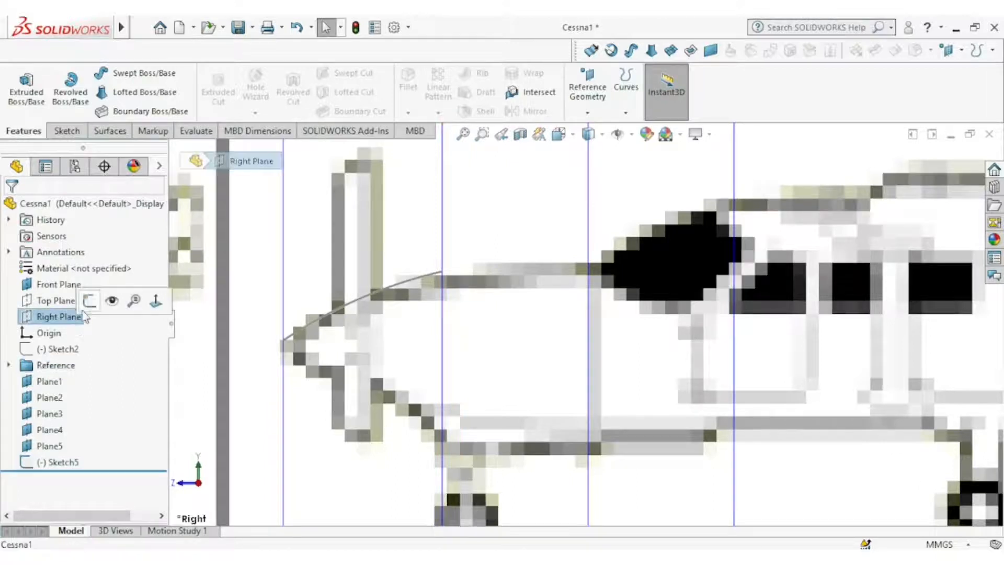
{"action": "left_click", "coordinate": [131, 298]}
{"action": "left_click", "coordinate": [155, 73]}
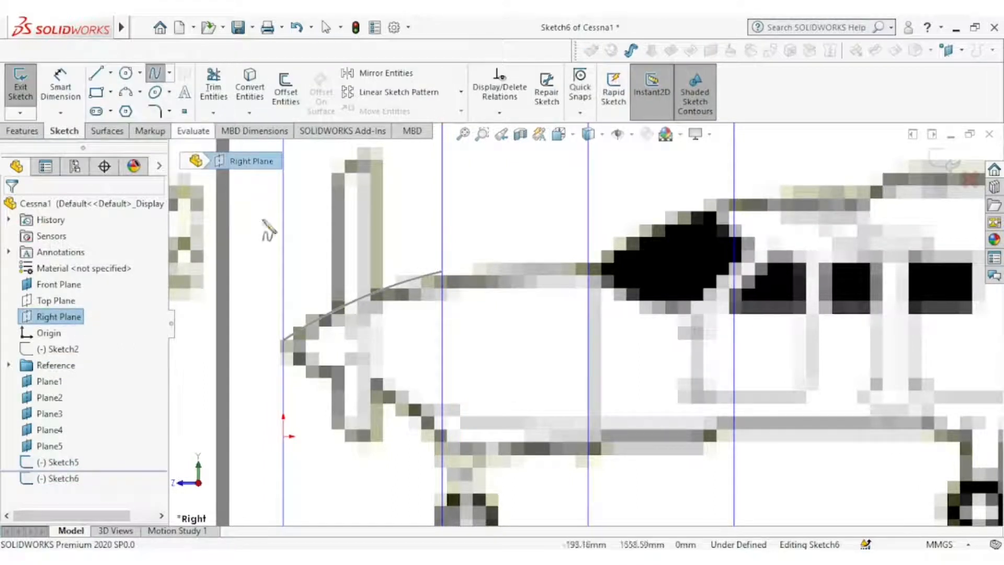
{"action": "left_click", "coordinate": [283, 341]}
{"action": "left_click", "coordinate": [355, 379]}
{"action": "left_click", "coordinate": [443, 465]}
{"action": "right_click", "coordinate": [468, 419]}
{"action": "left_click", "coordinate": [486, 424]}
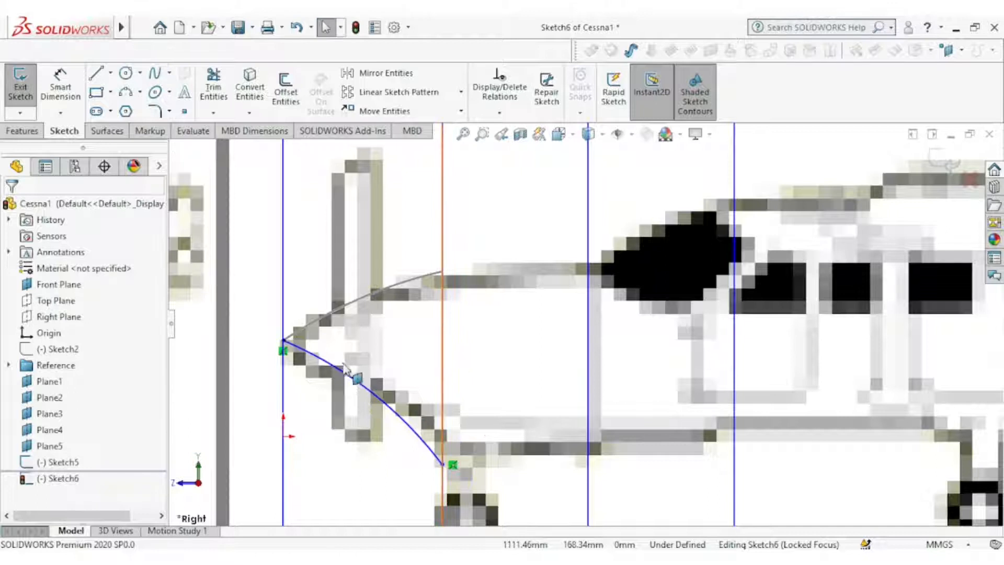
Reshape both ends of the lower nose spline with tangent handles to match the outline below the propeller, and finish the sketch
{"action": "scroll", "coordinate": [317, 361], "scroll_direction": "down", "scroll_amount": 1}
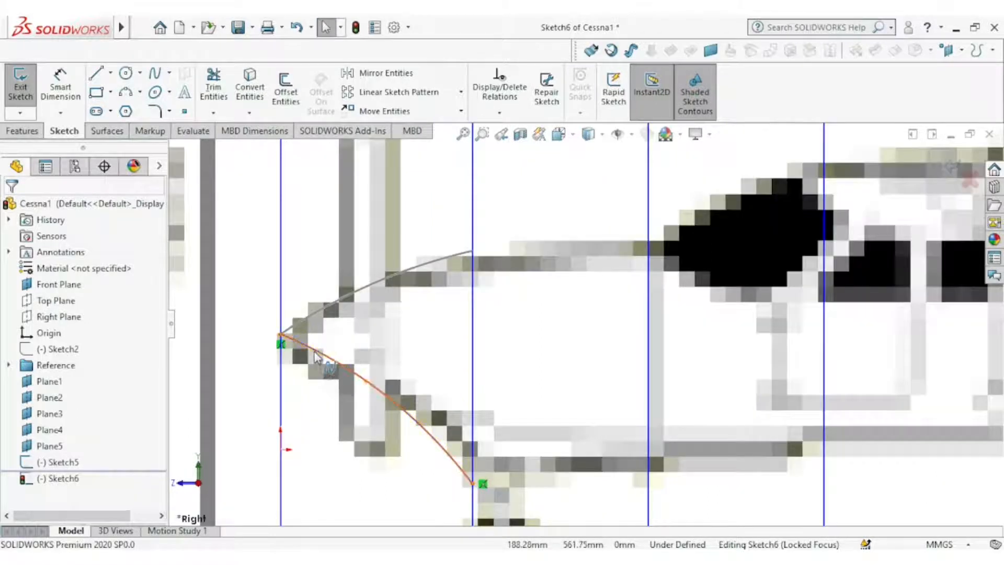
{"action": "left_click", "coordinate": [316, 357]}
{"action": "mouse_move", "coordinate": [308, 352]}
{"action": "left_mouse_down"}
{"action": "mouse_move", "coordinate": [288, 350]}
{"action": "mouse_move", "coordinate": [281, 362]}
{"action": "left_mouse_up"}
{"action": "left_click_drag", "start_coordinate": [507, 418], "coordinate": [453, 438]}
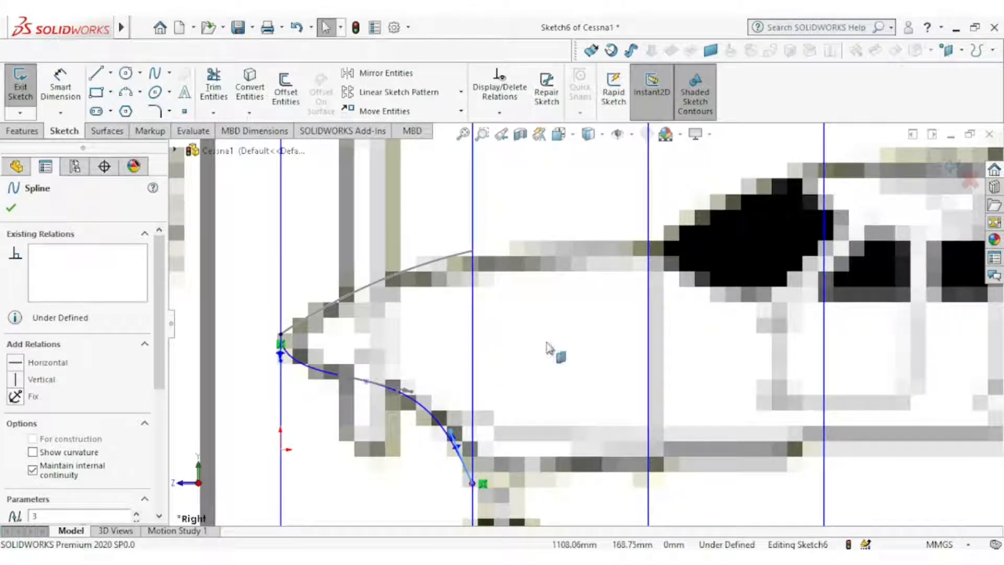
{"action": "left_click", "coordinate": [945, 172]}
{"action": "left_click", "coordinate": [944, 172]}
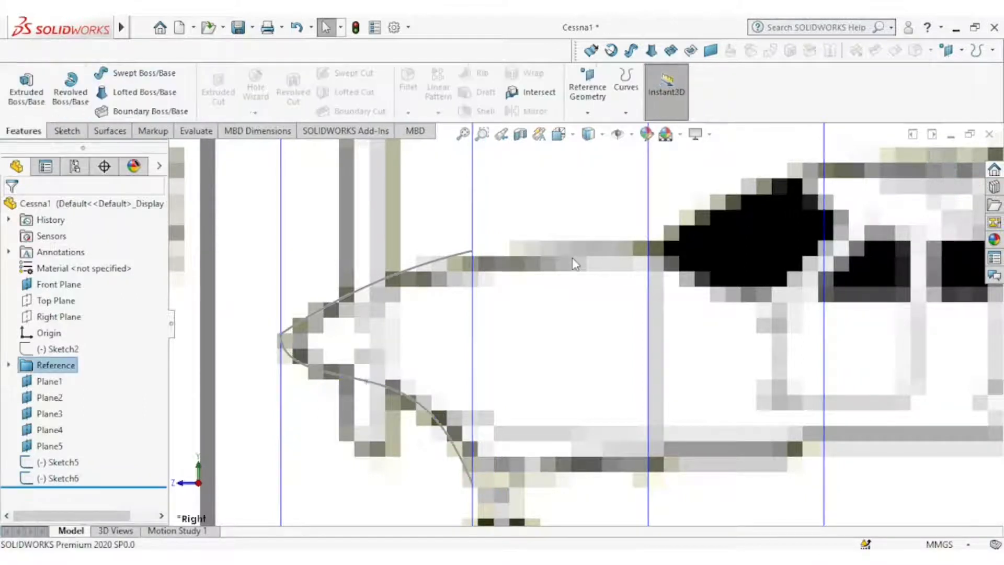
Sketch a two-point spline about 1004 mm long on the Right Plane along the cowling top, between the first and second offset planes
{"action": "scroll", "coordinate": [575, 264], "scroll_direction": "up", "scroll_amount": 5}
{"action": "scroll", "coordinate": [714, 309], "scroll_direction": "down", "scroll_amount": 4}
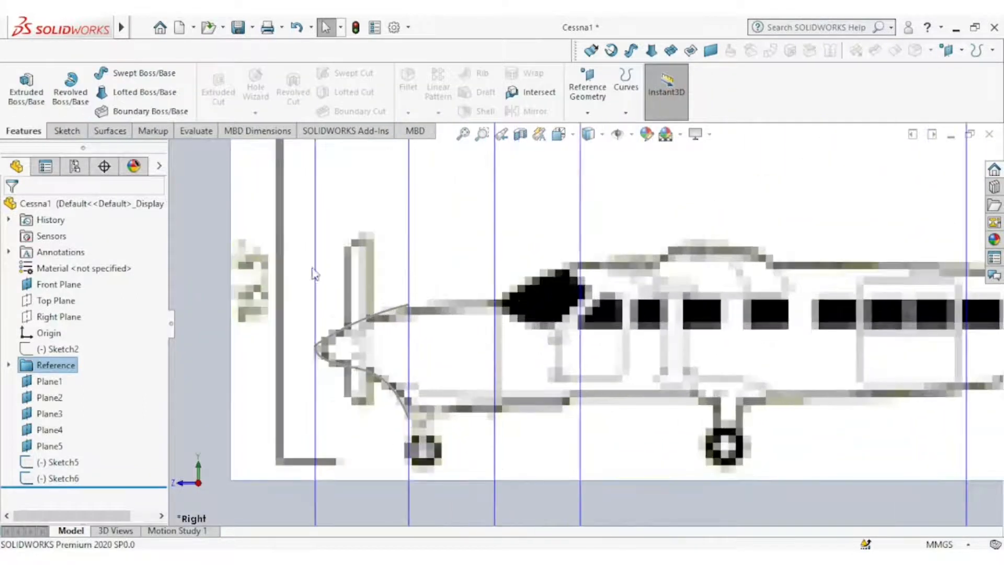
{"action": "left_click", "coordinate": [50, 320]}
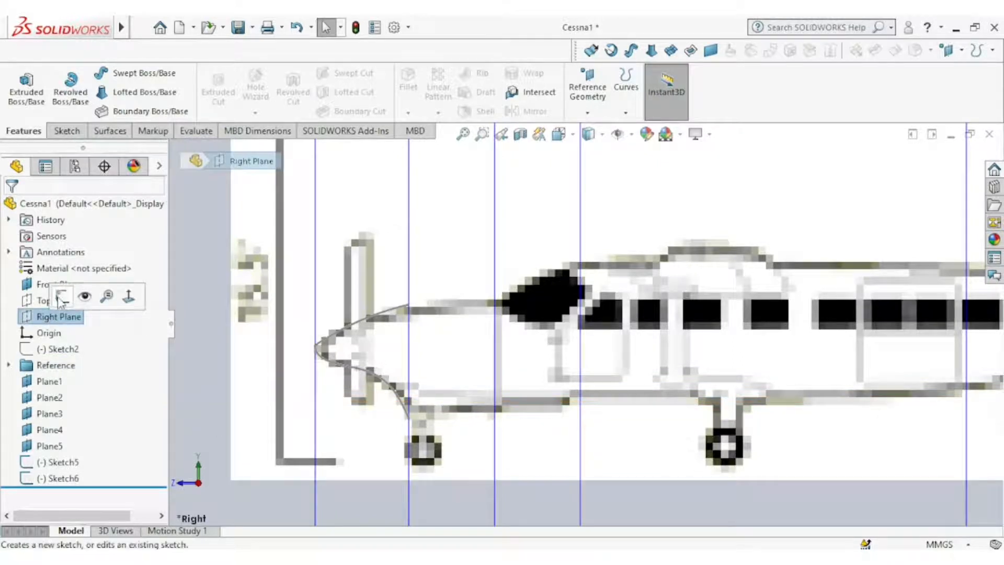
{"action": "left_click", "coordinate": [107, 296]}
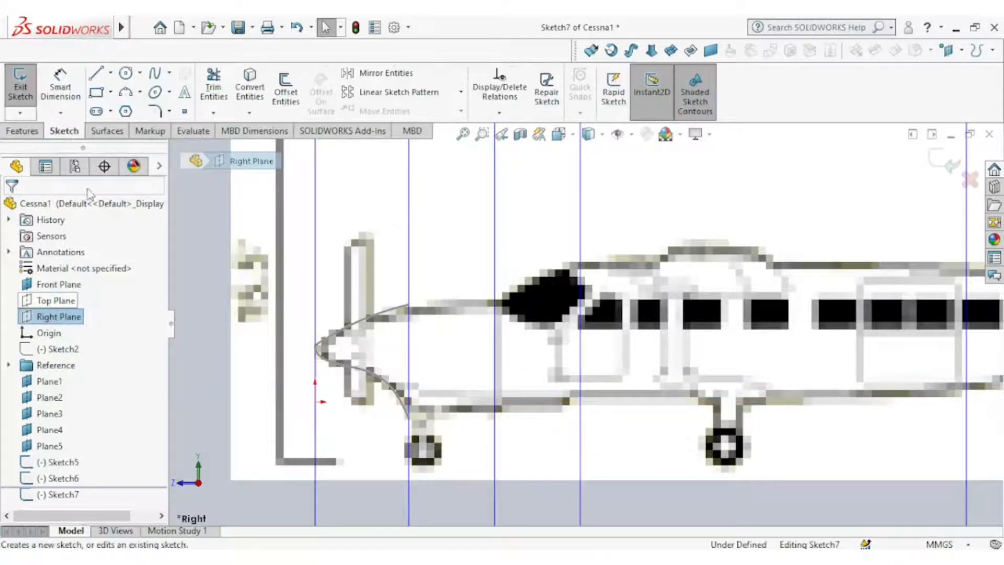
{"action": "left_click", "coordinate": [155, 76]}
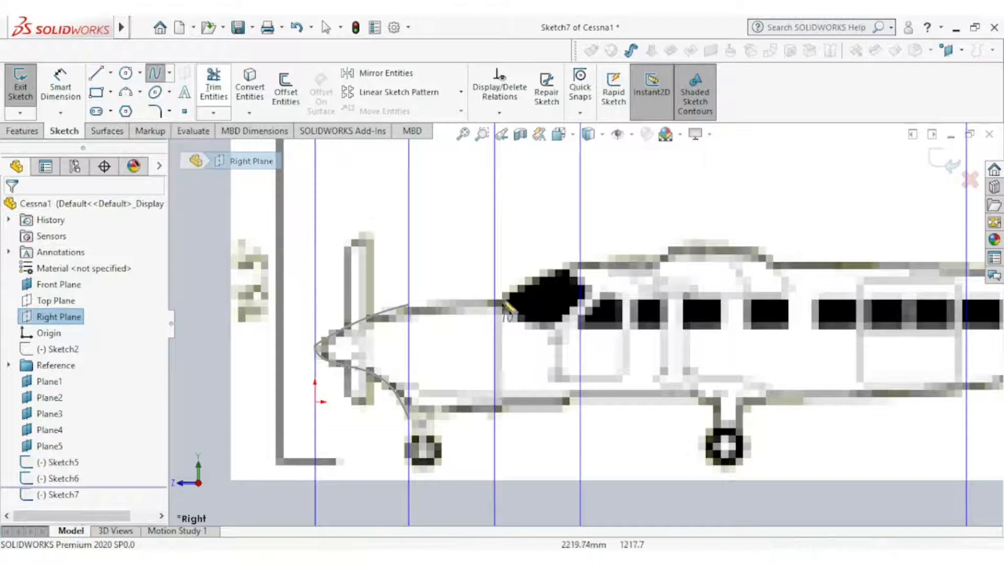
{"action": "left_click", "coordinate": [410, 305]}
{"action": "left_click", "coordinate": [496, 299]}
{"action": "right_click", "coordinate": [521, 314]}
{"action": "left_click", "coordinate": [548, 325]}
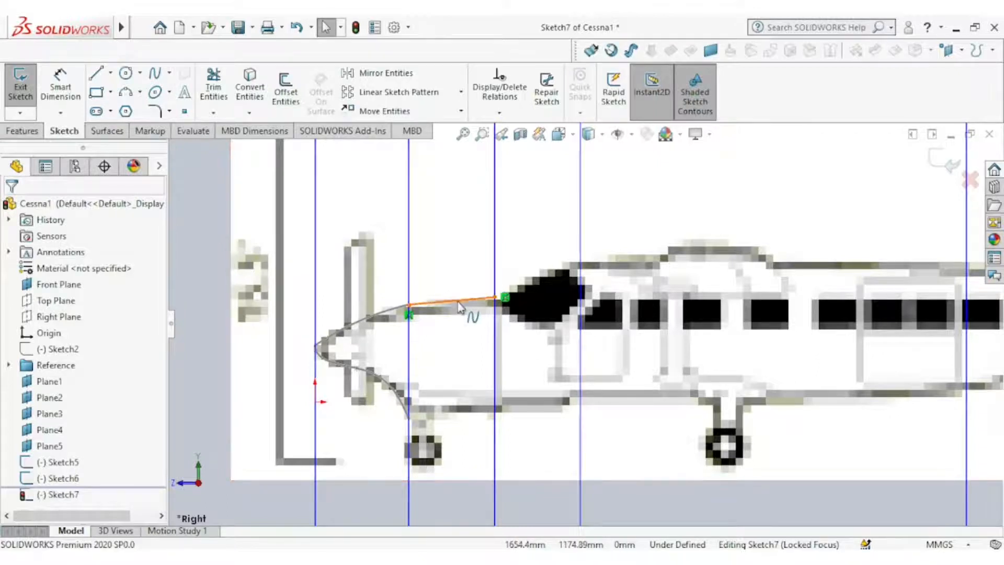
Bow the cowling-top spline slightly upward so it flows on from the nose curve, and finish the sketch
{"action": "left_click", "coordinate": [459, 303]}
{"action": "left_click", "coordinate": [444, 303]}
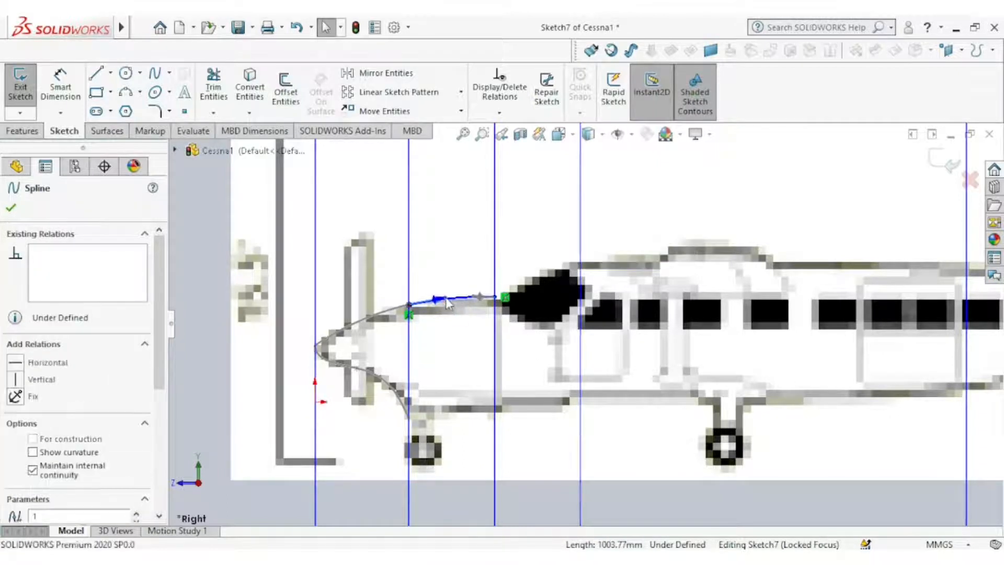
{"action": "left_click", "coordinate": [936, 168]}
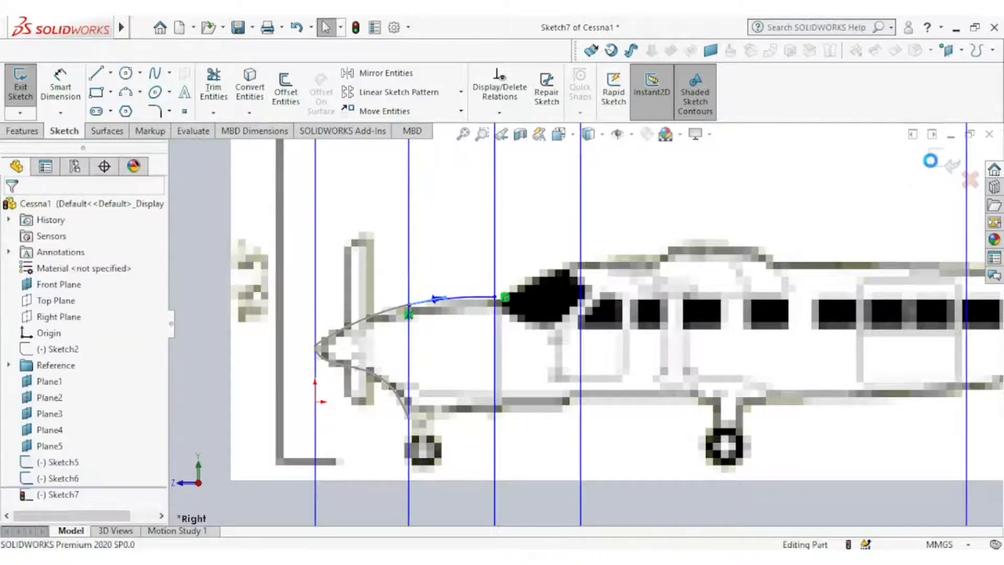
Sketch a horizontal two-point spline about 1000 mm long on the Right Plane along the belly, from the lower nose spline to the second offset plane
{"action": "left_click", "coordinate": [59, 317]}
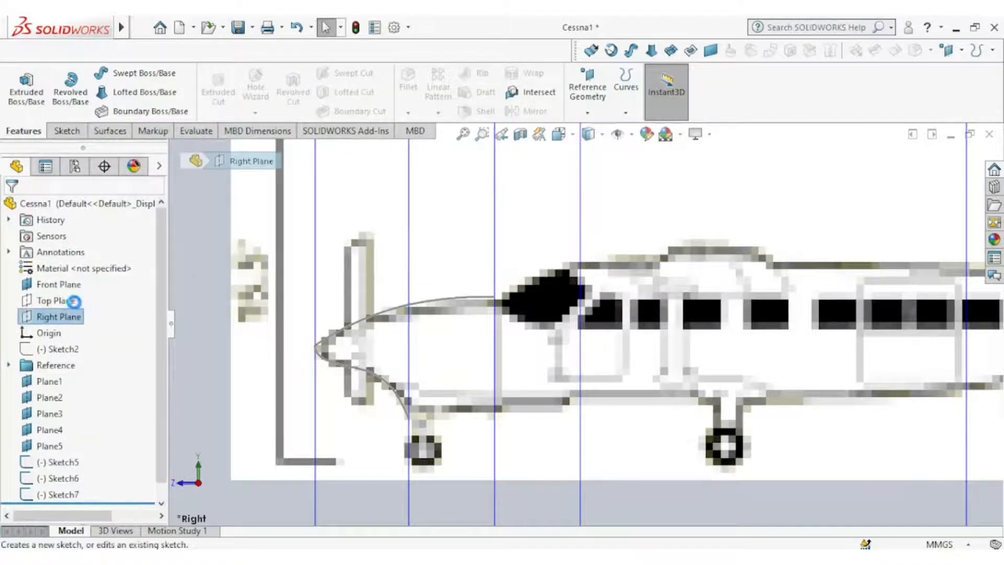
{"action": "left_click", "coordinate": [74, 298]}
{"action": "left_click", "coordinate": [155, 74]}
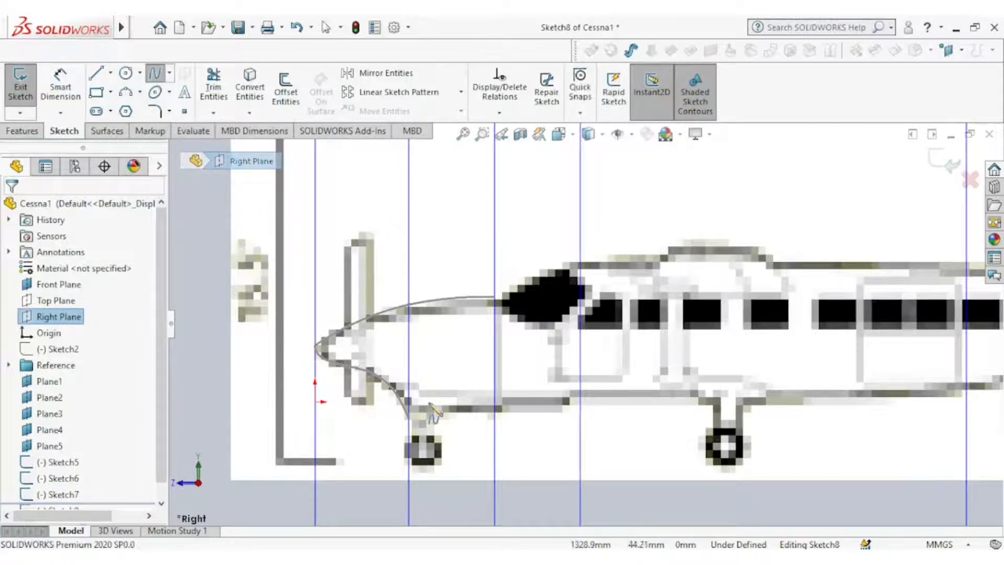
{"action": "left_click", "coordinate": [409, 419]}
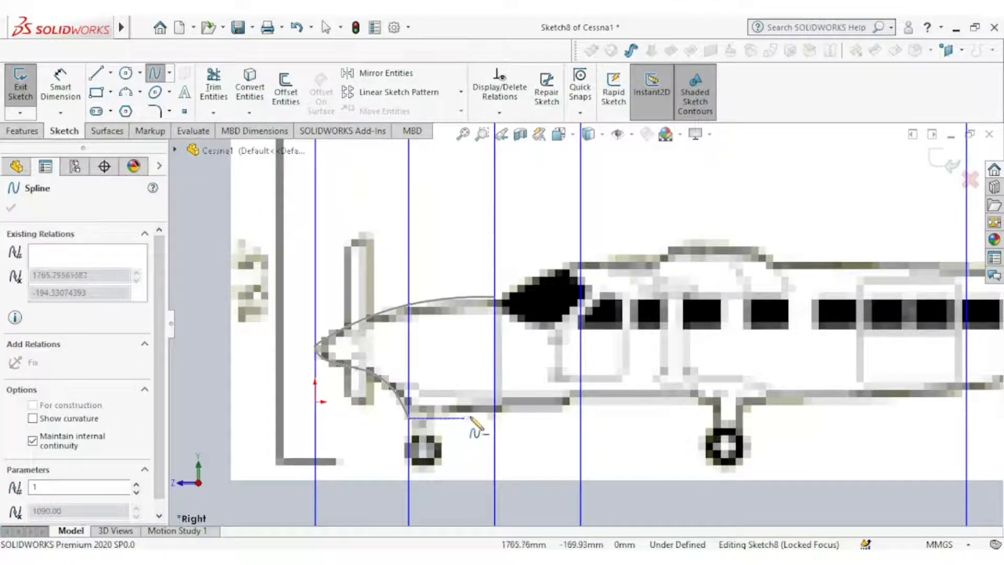
{"action": "left_click", "coordinate": [495, 419]}
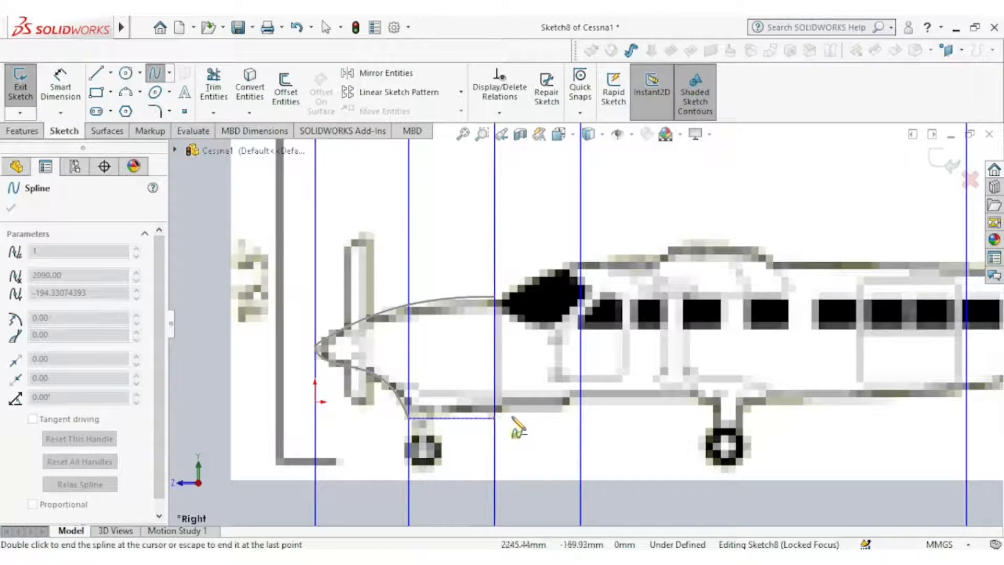
{"action": "right_click", "coordinate": [529, 432]}
{"action": "left_click", "coordinate": [531, 434]}
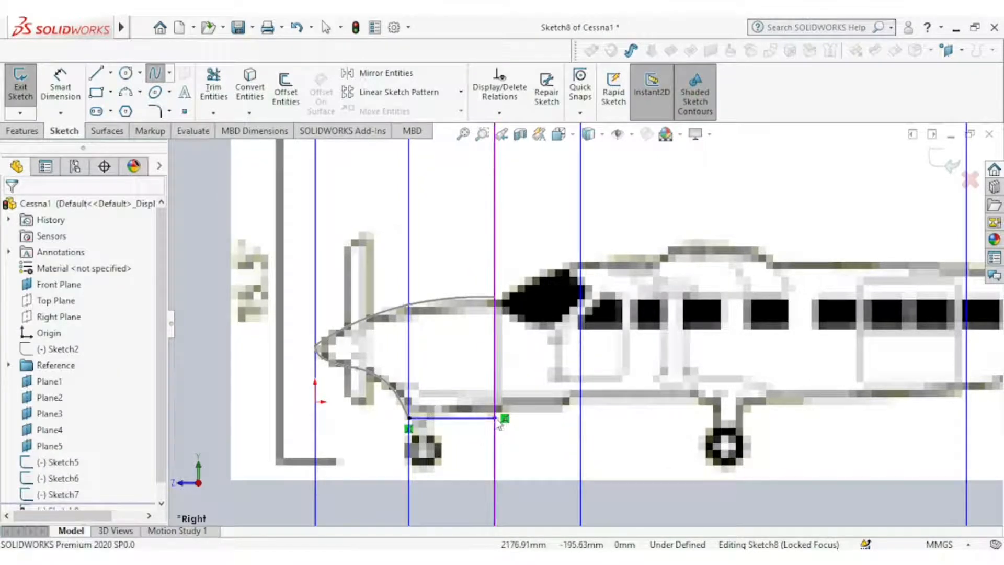
Raise the belly spline's rear endpoint slightly, bow the curve gently downward, and finish the sketch
{"action": "left_click_drag", "start_coordinate": [495, 420], "coordinate": [496, 419]}
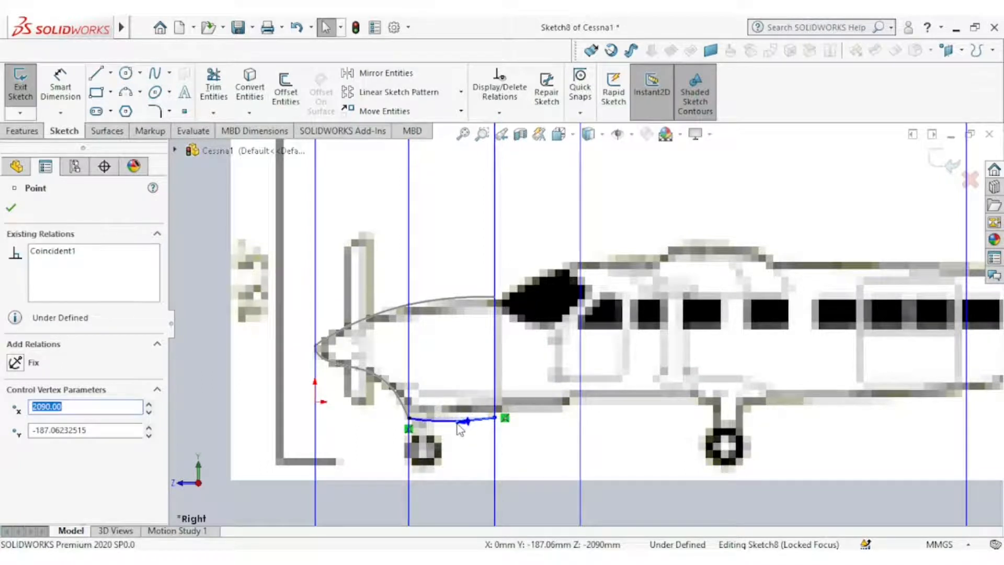
{"action": "left_click", "coordinate": [460, 421]}
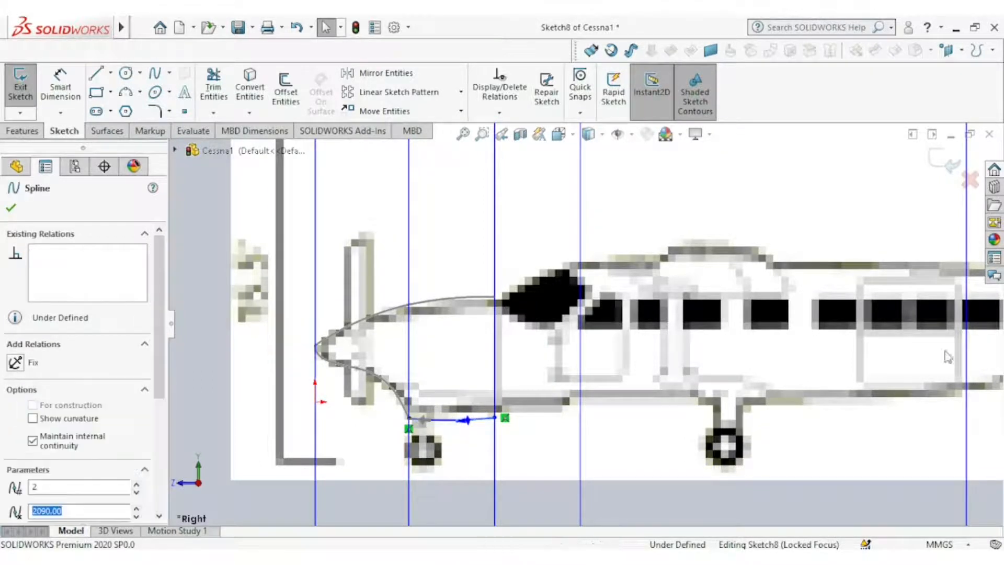
{"action": "left_click", "coordinate": [936, 160]}
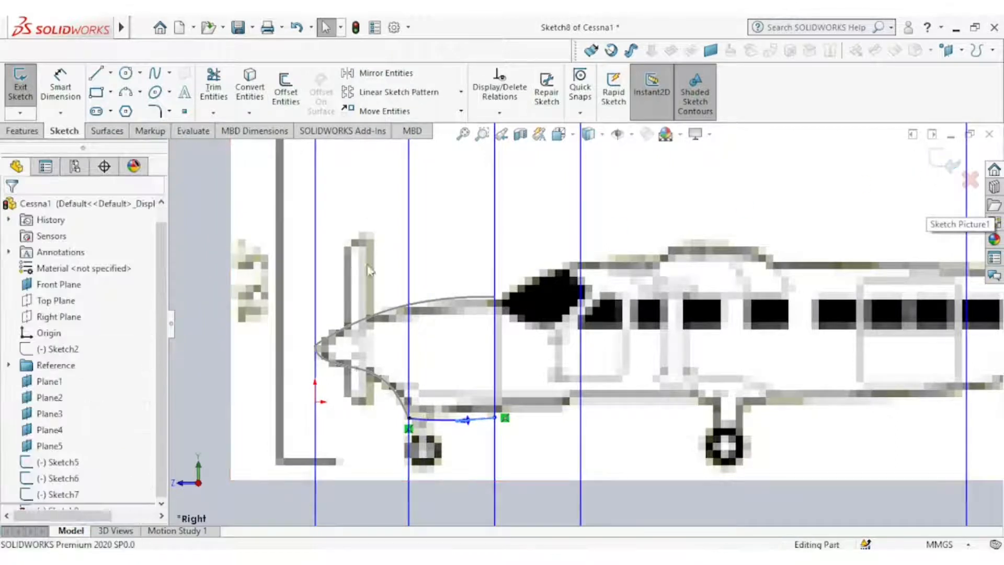
Sketch a two-point spline on the Right Plane along the windshield, from the cowling-top spline's rear end to the roof at the third offset plane
{"action": "left_click", "coordinate": [70, 305]}
{"action": "left_click", "coordinate": [84, 269]}
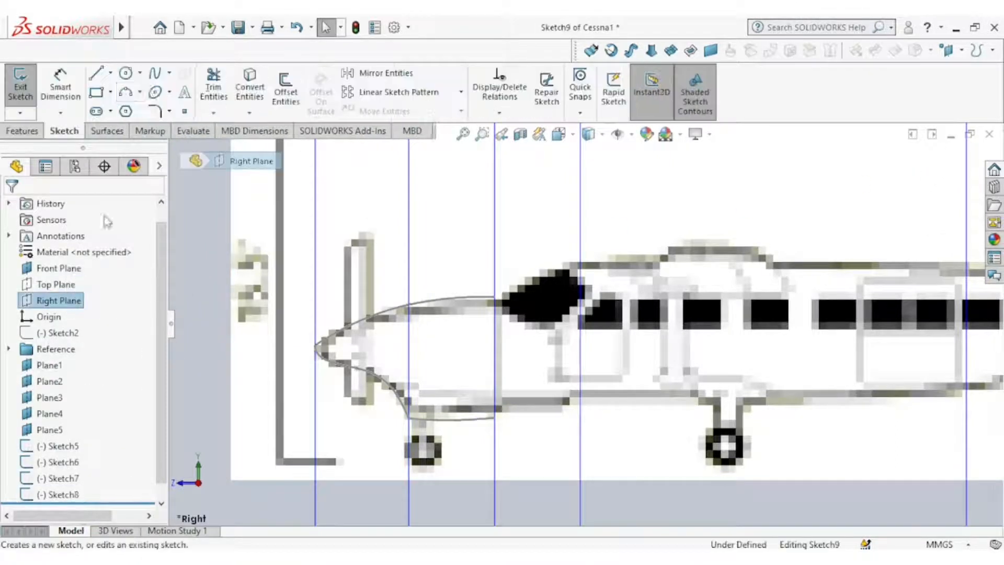
{"action": "left_click", "coordinate": [154, 74]}
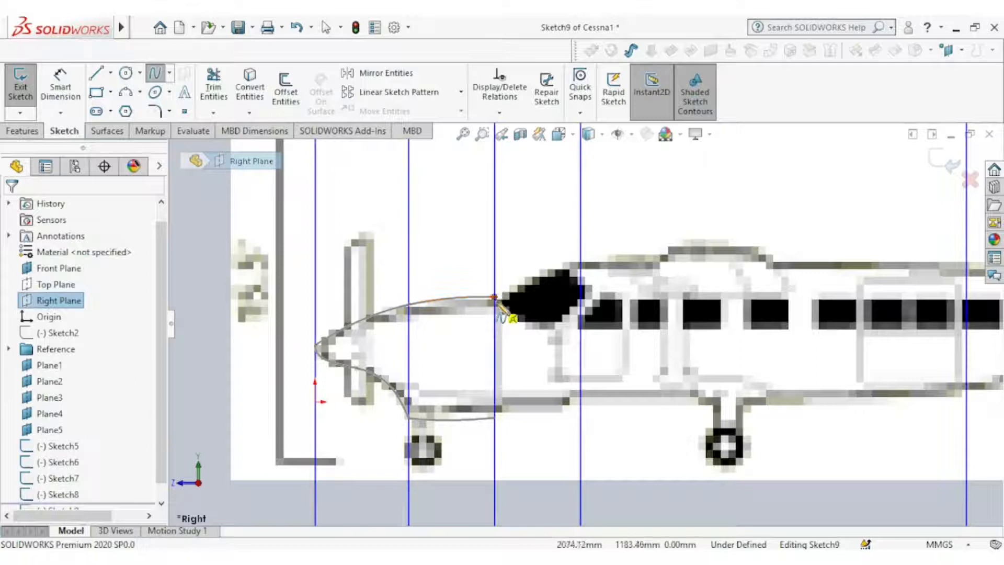
{"action": "left_click", "coordinate": [494, 297]}
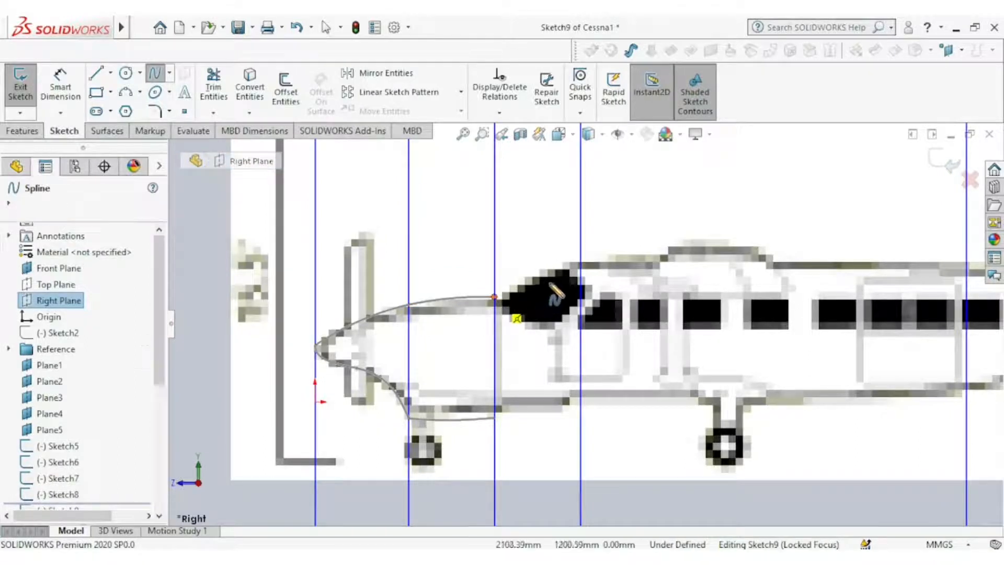
{"action": "left_click", "coordinate": [578, 263]}
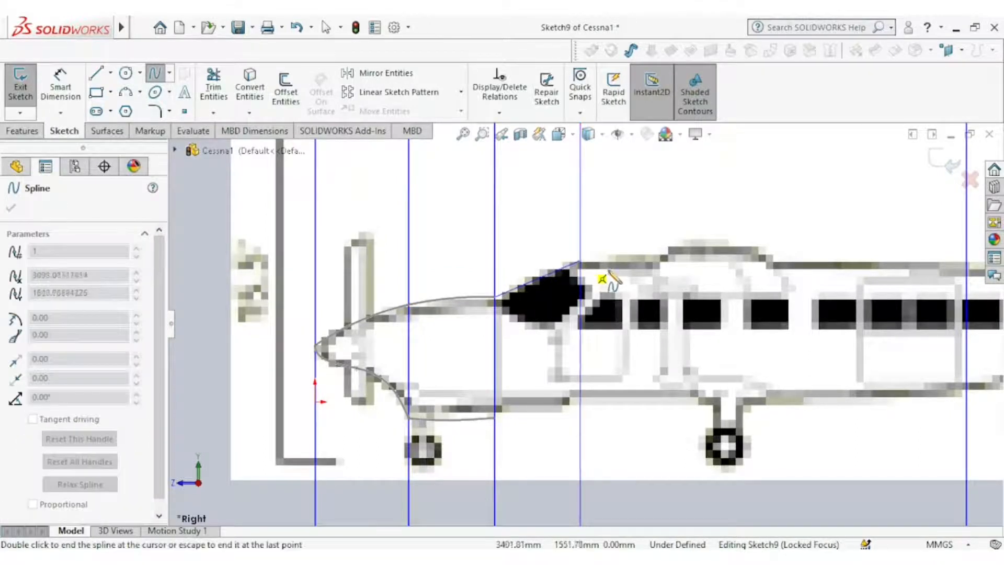
{"action": "right_click", "coordinate": [611, 273]}
{"action": "left_click", "coordinate": [649, 285]}
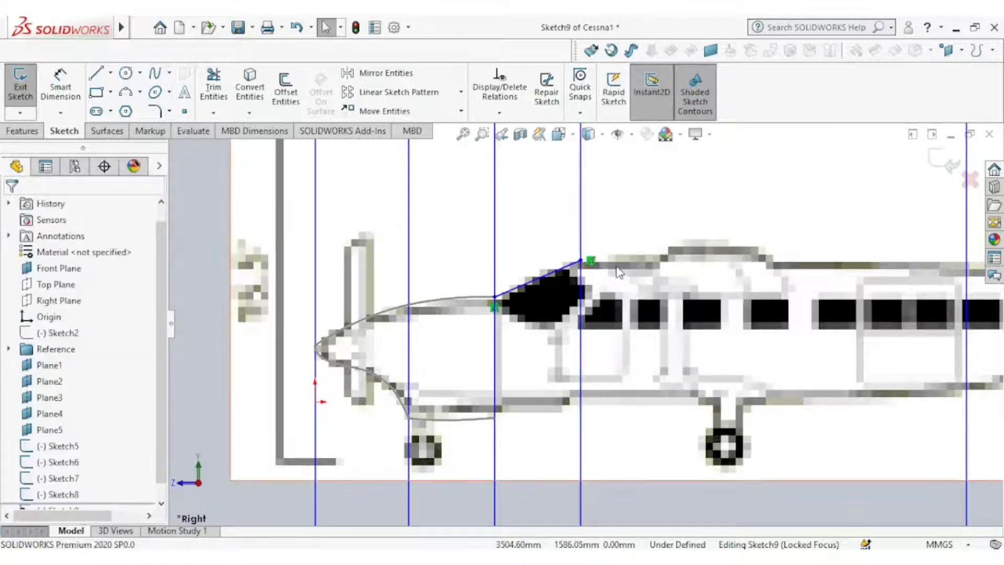
Bow the windshield spline slightly upward with its upper tangent handle to follow the glass outline, and finish the sketch
{"action": "scroll", "coordinate": [520, 287], "scroll_direction": "down", "scroll_amount": 3}
{"action": "left_click", "coordinate": [518, 289]}
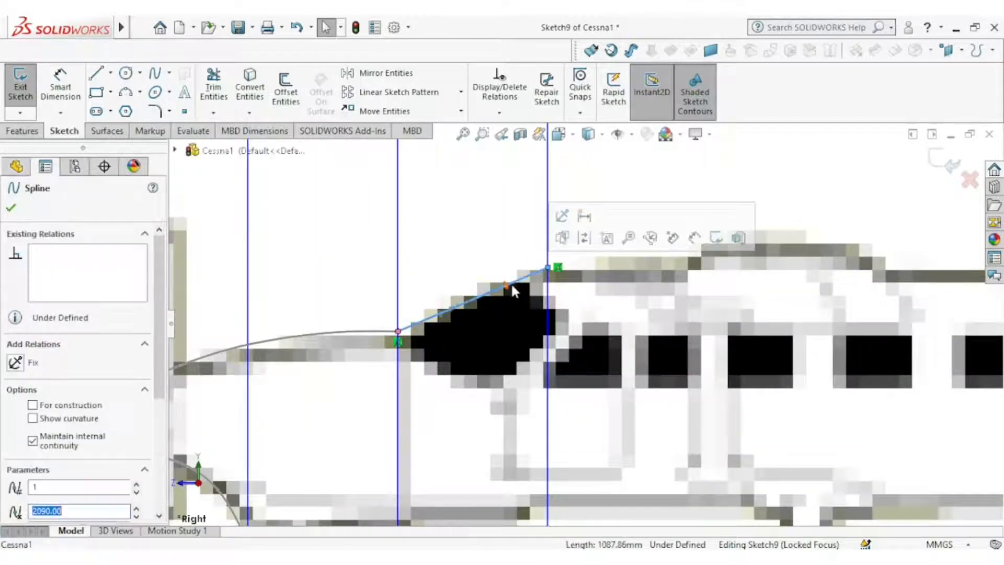
{"action": "left_click", "coordinate": [491, 288]}
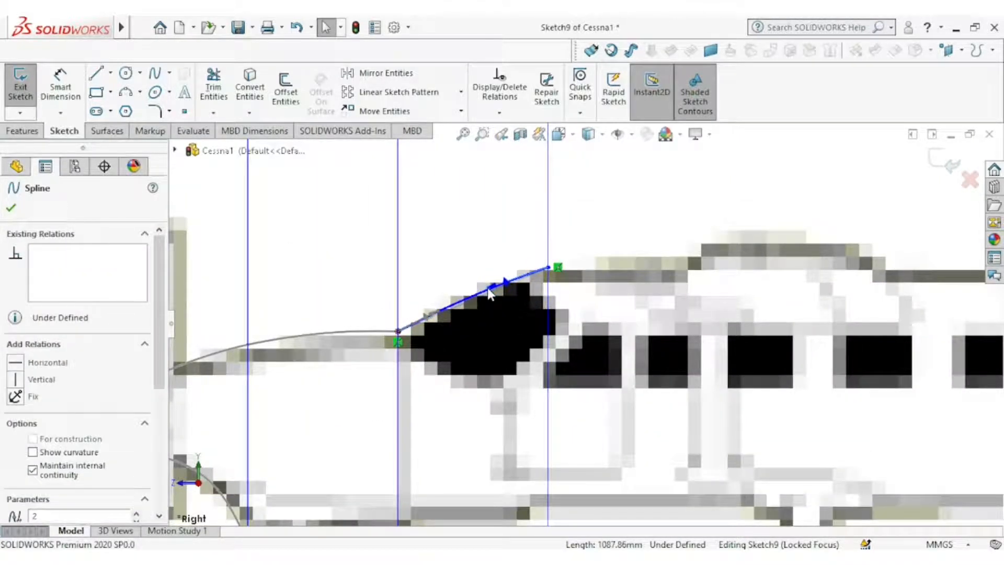
{"action": "left_click", "coordinate": [11, 211]}
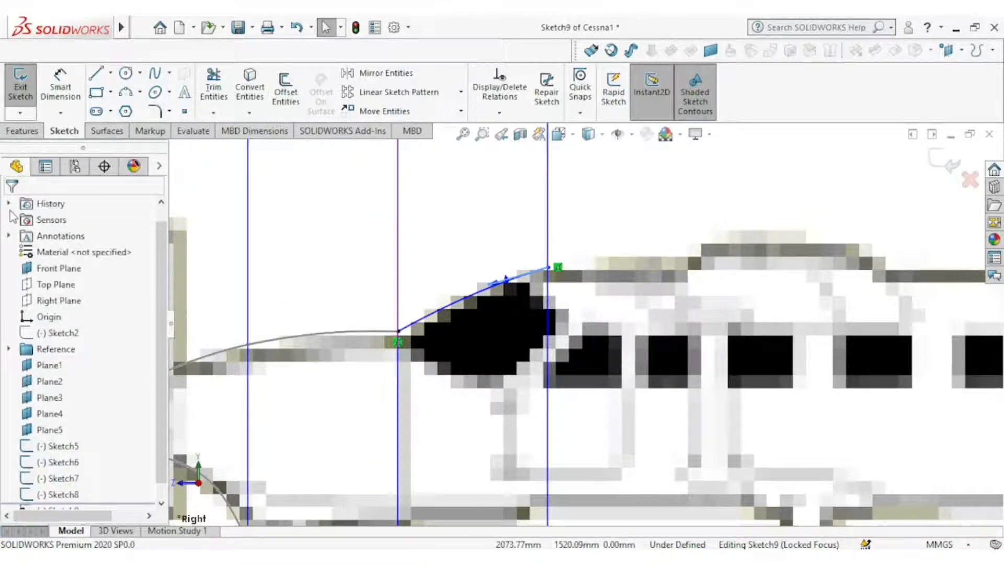
{"action": "left_click", "coordinate": [15, 90]}
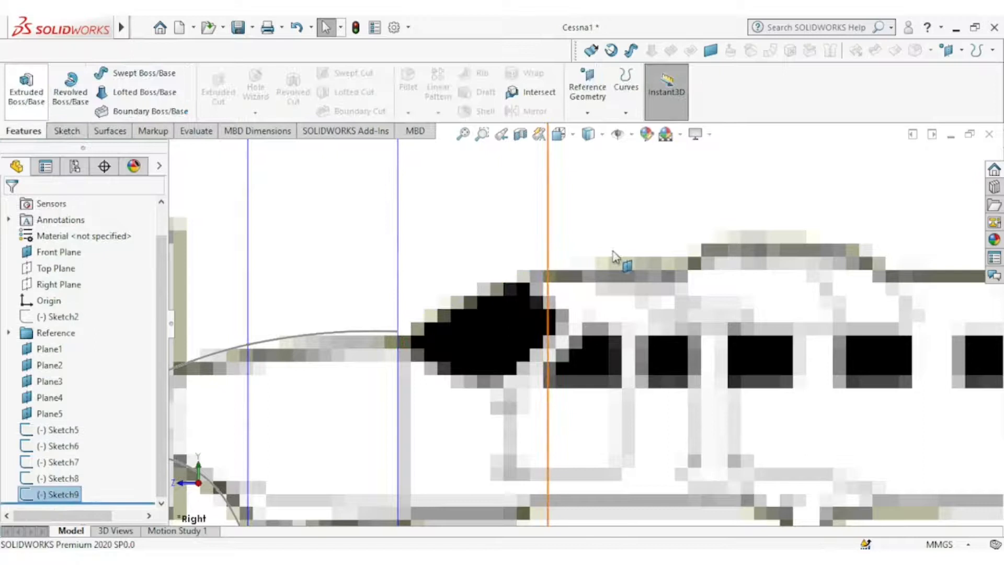
Sketch a two-point spline on the Right Plane from the belly spline's rear end at the second offset plane to the third offset plane
{"action": "scroll", "coordinate": [613, 252], "scroll_direction": "up", "scroll_amount": 8}
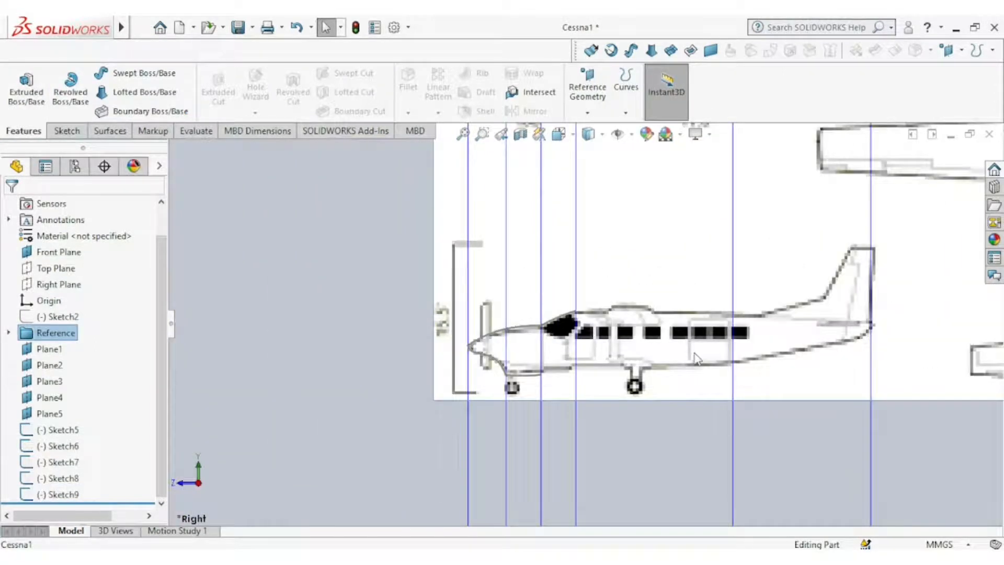
{"action": "scroll", "coordinate": [592, 350], "scroll_direction": "down", "scroll_amount": 3}
{"action": "left_click", "coordinate": [36, 285]}
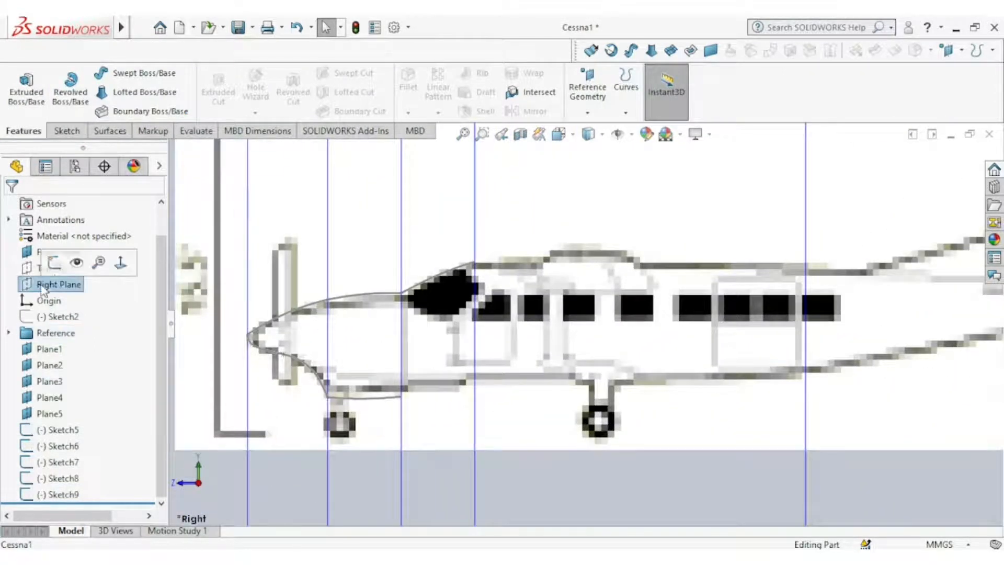
{"action": "left_click", "coordinate": [54, 259]}
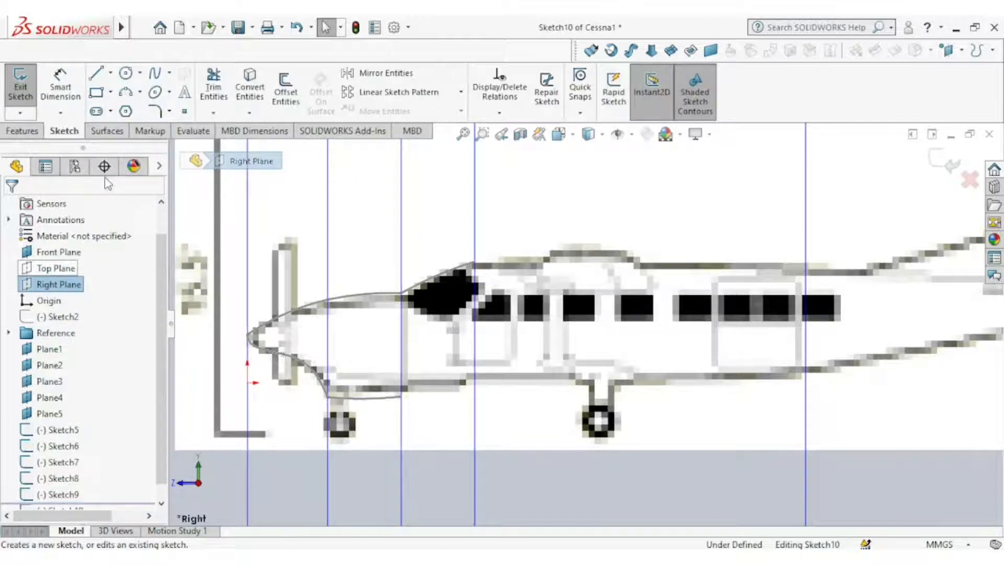
{"action": "left_click", "coordinate": [154, 76]}
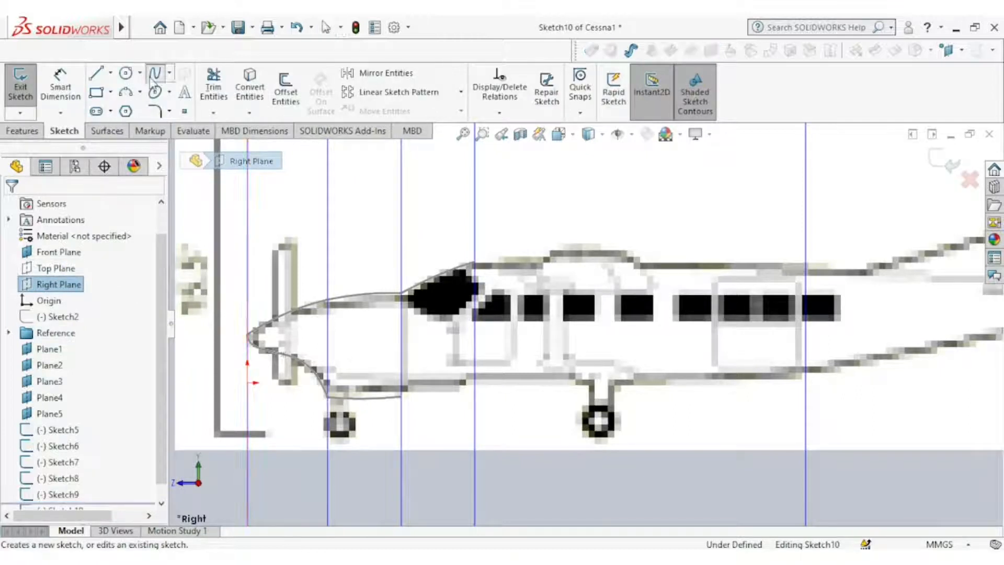
{"action": "left_click", "coordinate": [402, 397]}
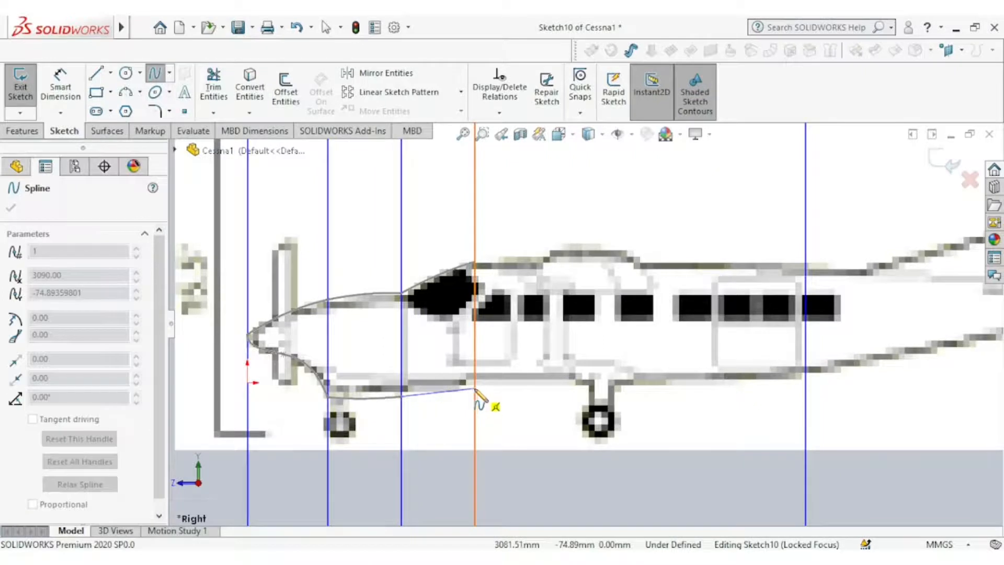
{"action": "left_click", "coordinate": [475, 389]}
{"action": "right_click", "coordinate": [495, 408]}
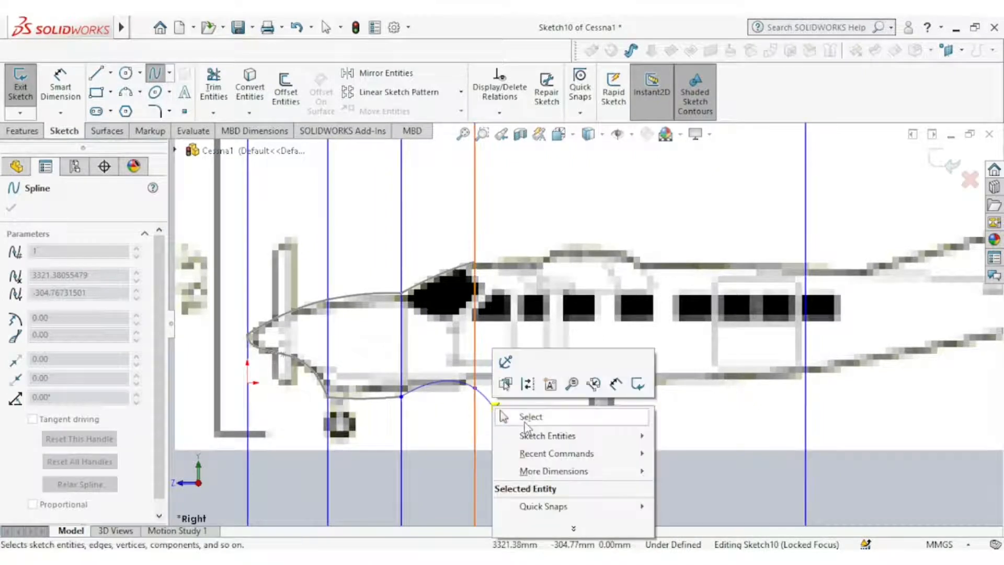
{"action": "left_click", "coordinate": [515, 415]}
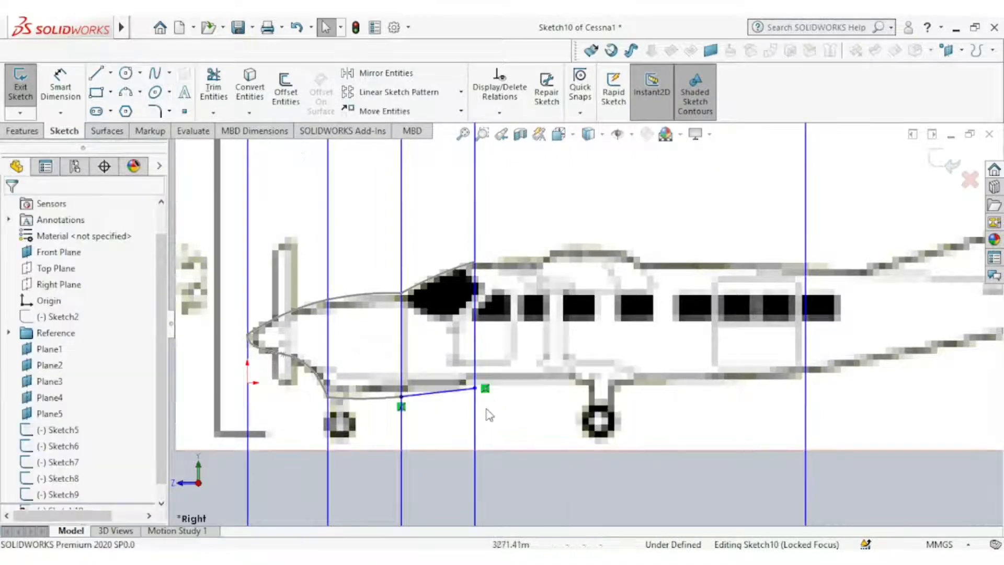
Bow the new belly spline gently downward with its front tangent handle and finish the sketch
{"action": "left_click", "coordinate": [440, 399]}
{"action": "left_click", "coordinate": [434, 396]}
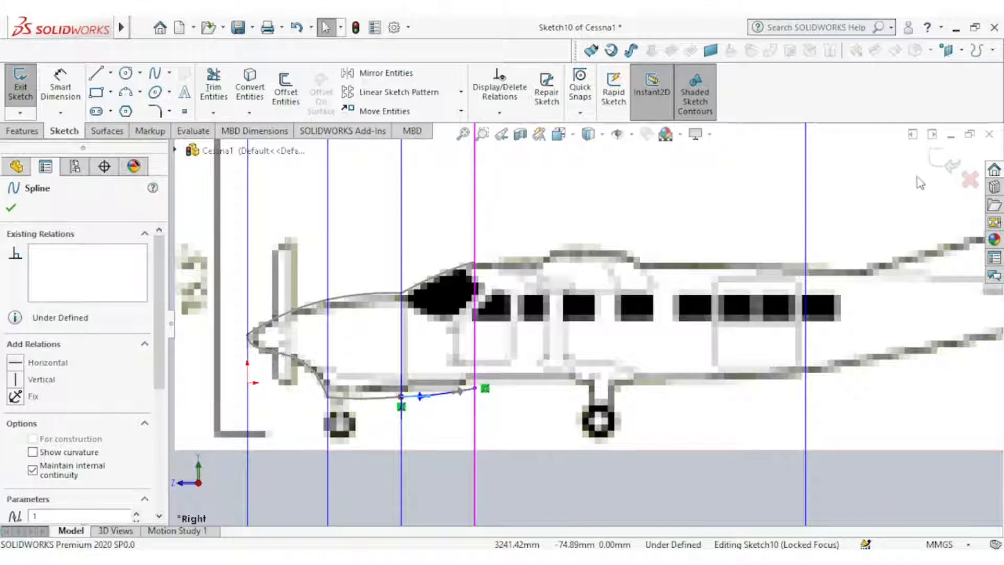
{"action": "left_click", "coordinate": [937, 161]}
Sketch a horizontal two-point spline about 4500 mm long on the Right Plane along the roof, from the windshield spline's rear end to the fourth offset plane
{"action": "left_click_drag", "start_coordinate": [56, 316], "coordinate": [62, 280]}
{"action": "left_click", "coordinate": [59, 267]}
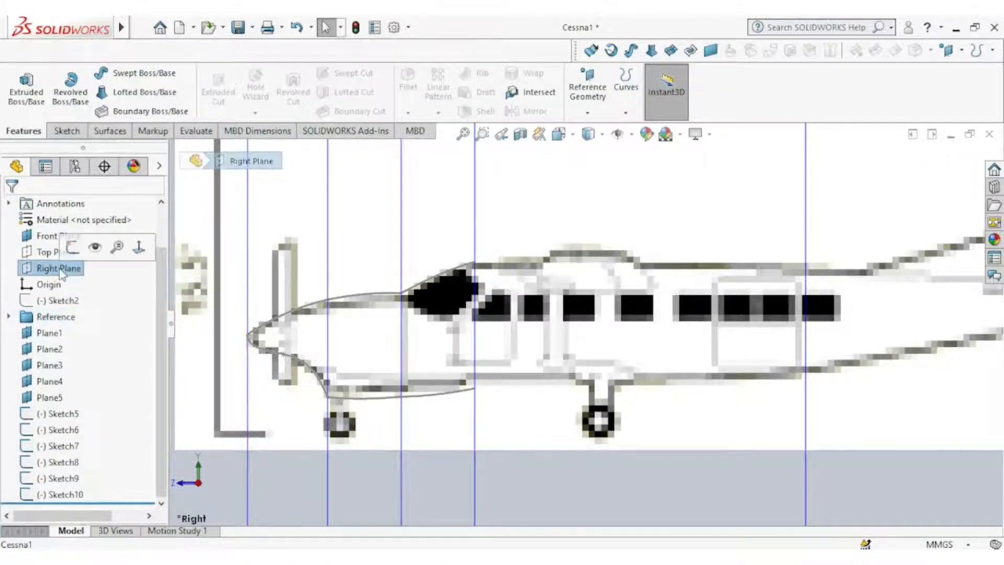
{"action": "left_click", "coordinate": [142, 246]}
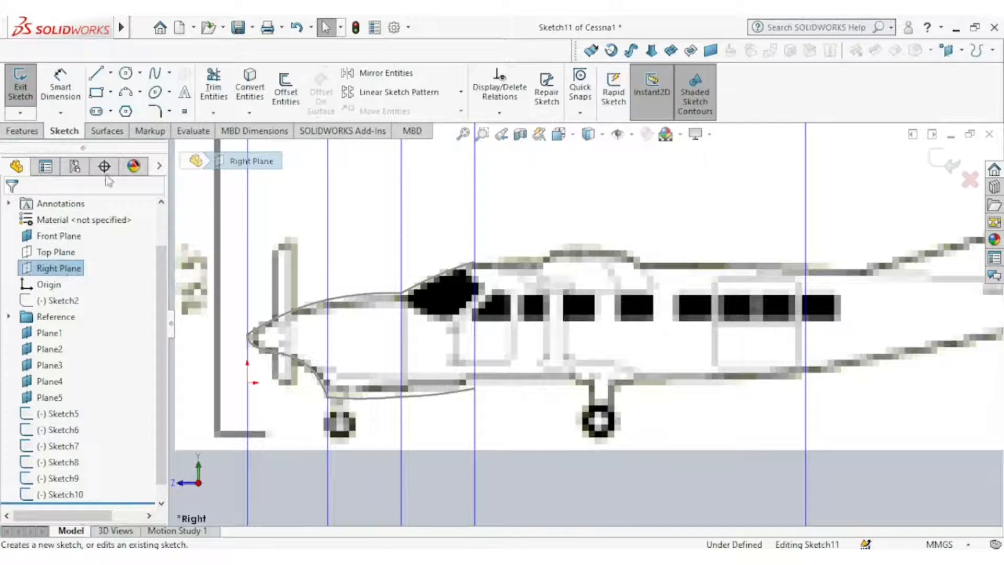
{"action": "left_click", "coordinate": [155, 74]}
{"action": "left_click", "coordinate": [474, 262]}
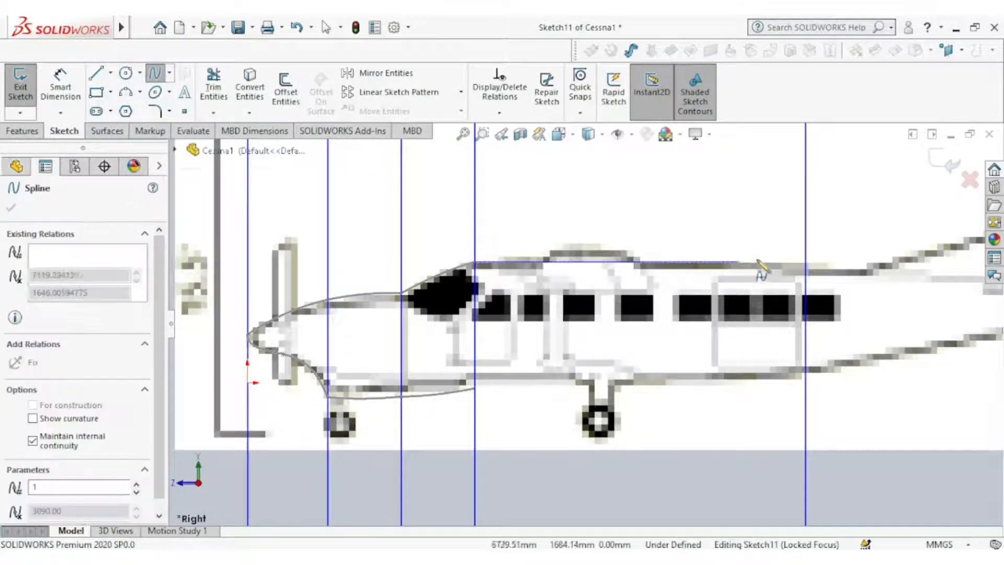
{"action": "left_click", "coordinate": [805, 263]}
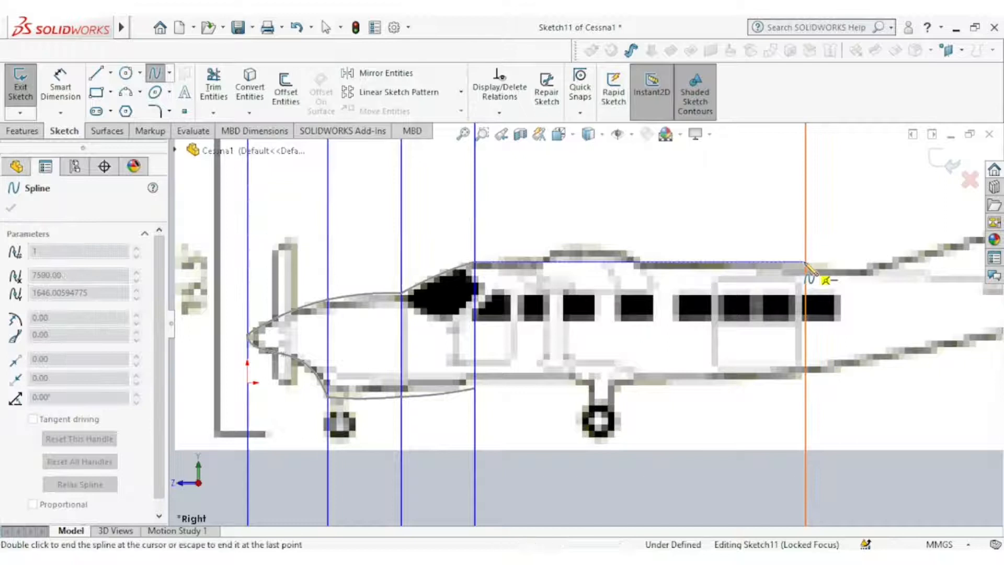
{"action": "right_click", "coordinate": [797, 268]}
{"action": "left_click", "coordinate": [822, 287]}
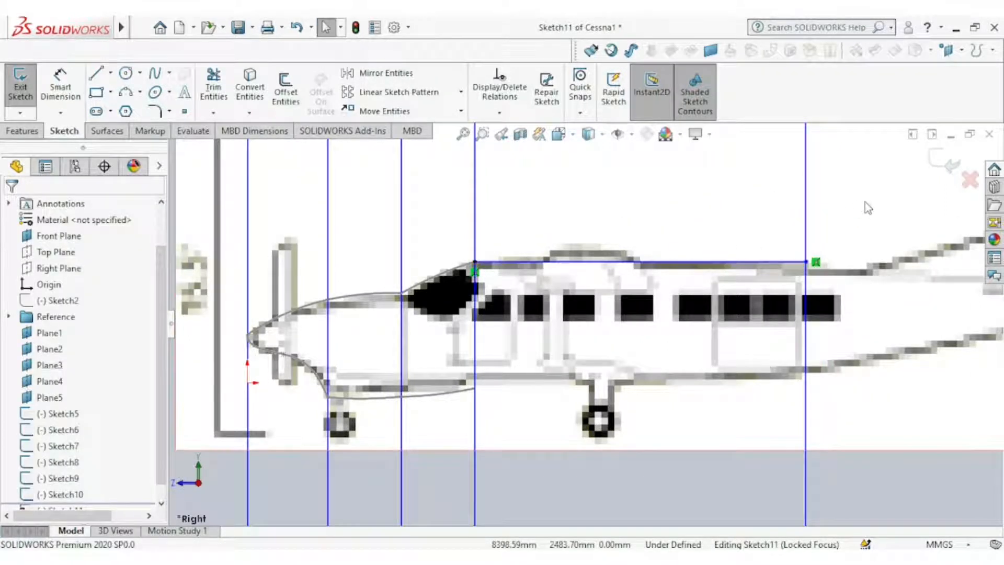
{"action": "left_click", "coordinate": [937, 170]}
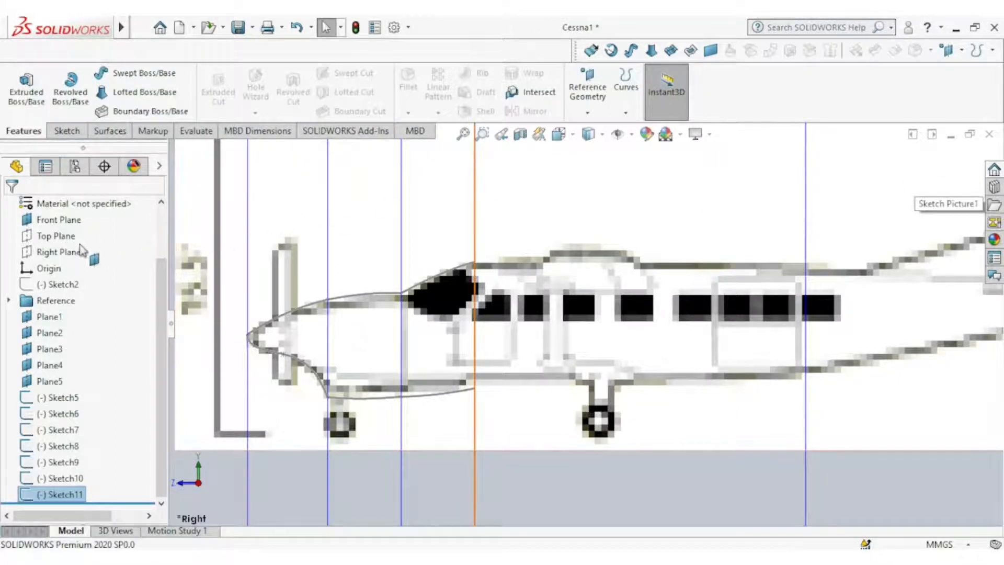
Sketch a two-point belly spline about 4500 mm long on the Right Plane from the third to the fourth offset plane, bowing it slightly downward
{"action": "left_click", "coordinate": [58, 252]}
{"action": "left_click", "coordinate": [81, 224]}
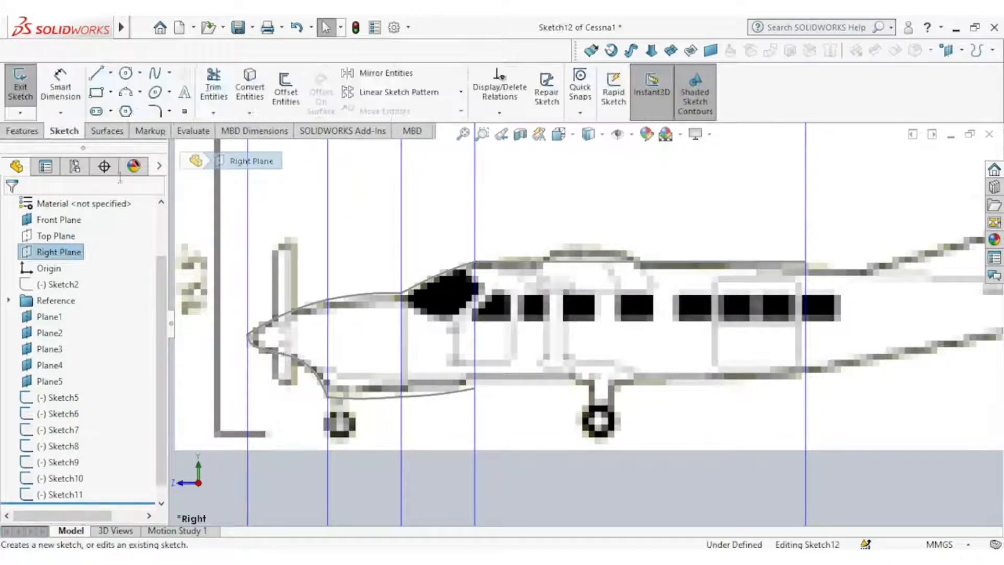
{"action": "left_click", "coordinate": [474, 388]}
{"action": "left_click", "coordinate": [806, 376]}
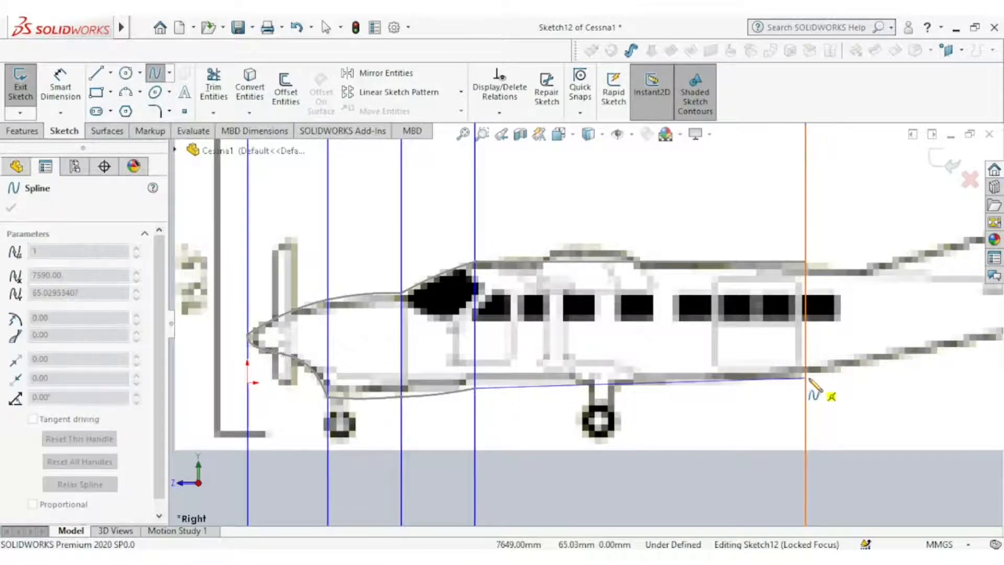
{"action": "right_click", "coordinate": [836, 398]}
{"action": "left_click", "coordinate": [851, 399]}
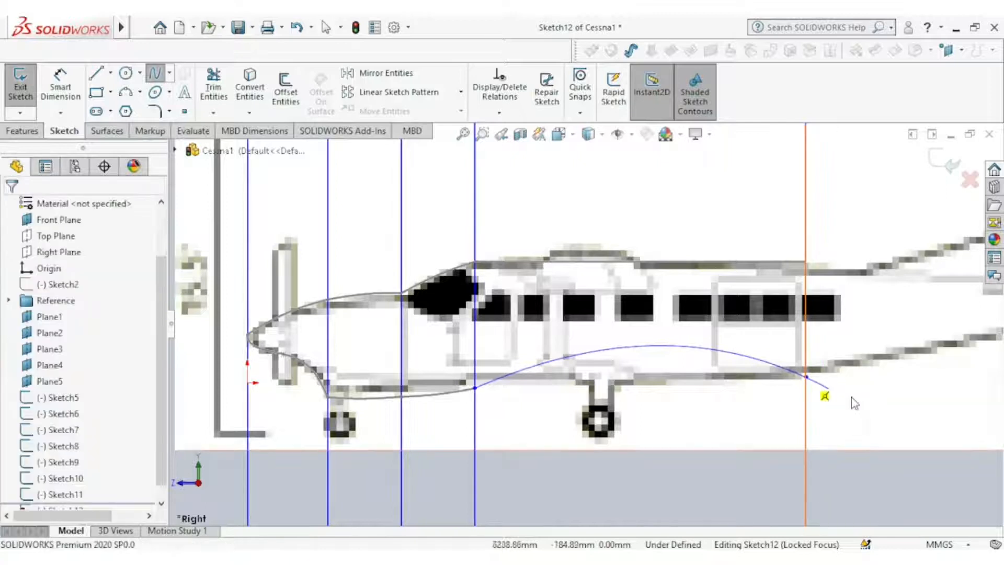
{"action": "left_click", "coordinate": [661, 385]}
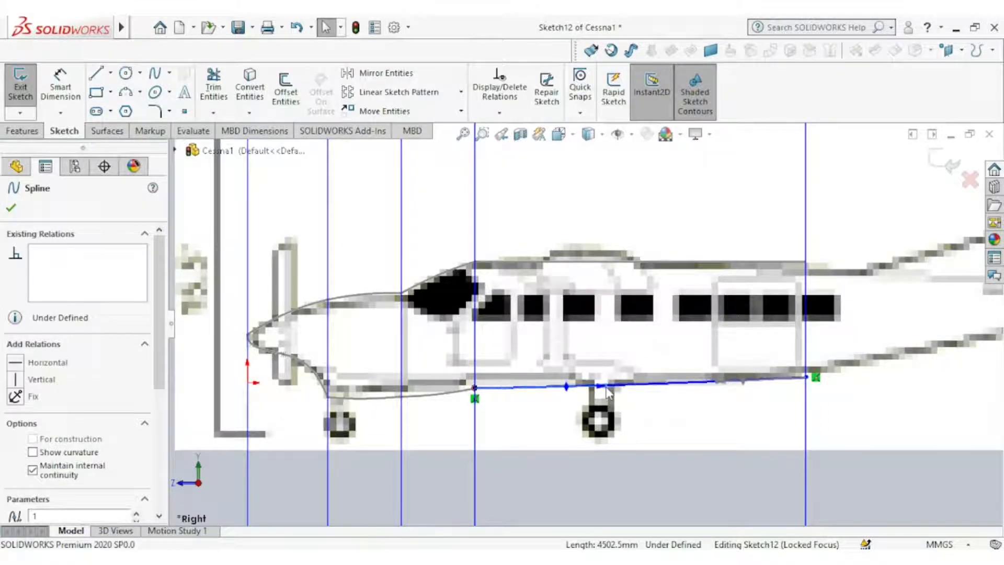
{"action": "left_click", "coordinate": [939, 160]}
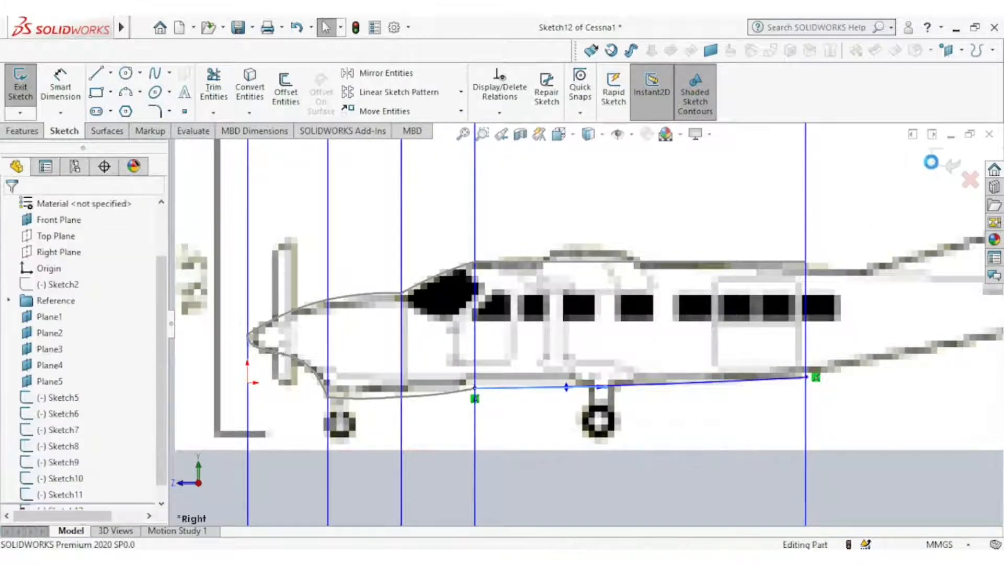
Sketch a two-point spline on the Right Plane from the roof spline's rear end to the tail at the fifth offset plane, and finish the sketch
{"action": "scroll", "coordinate": [879, 209], "scroll_direction": "up", "scroll_amount": 5}
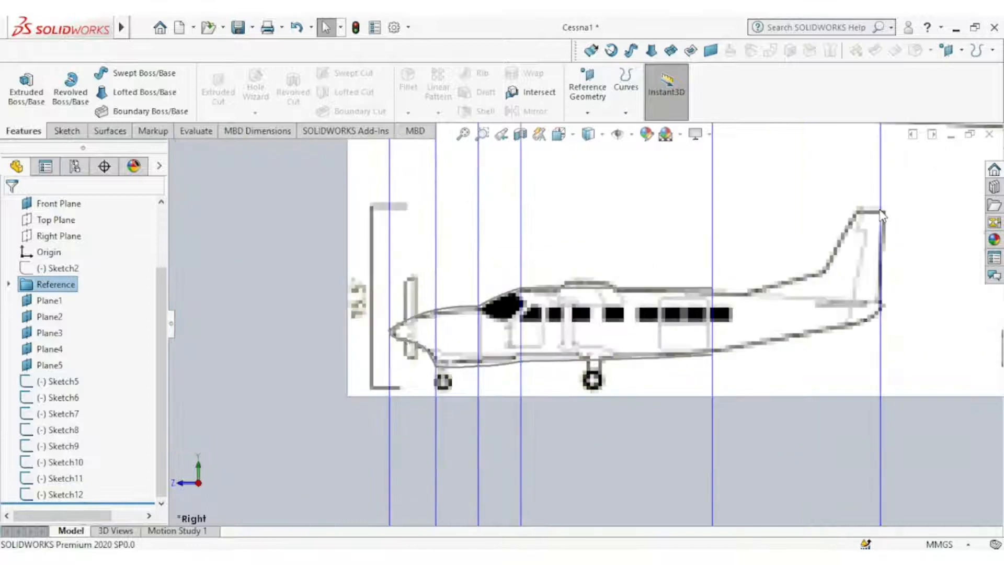
{"action": "scroll", "coordinate": [824, 276], "scroll_direction": "down", "scroll_amount": 3}
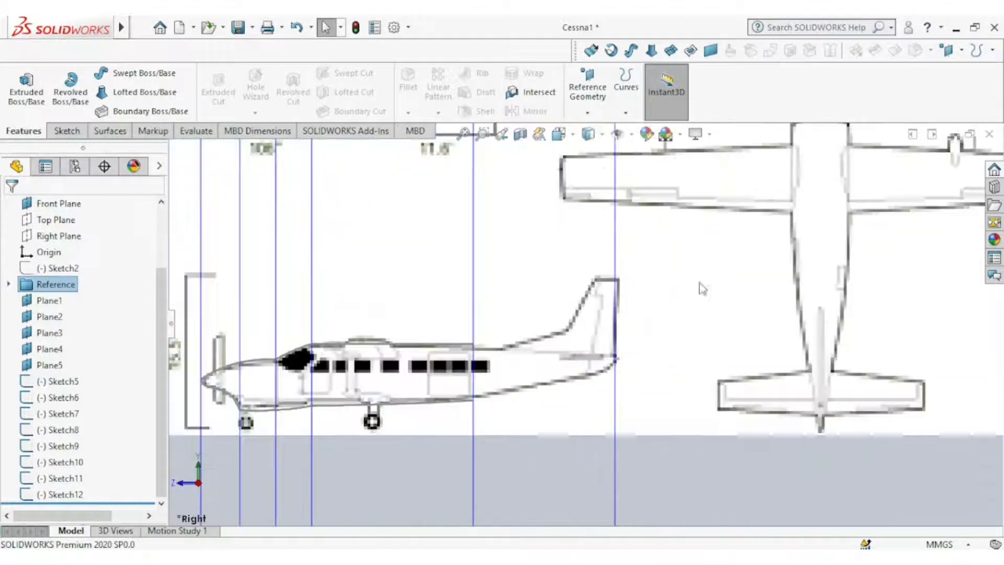
{"action": "left_click", "coordinate": [71, 239]}
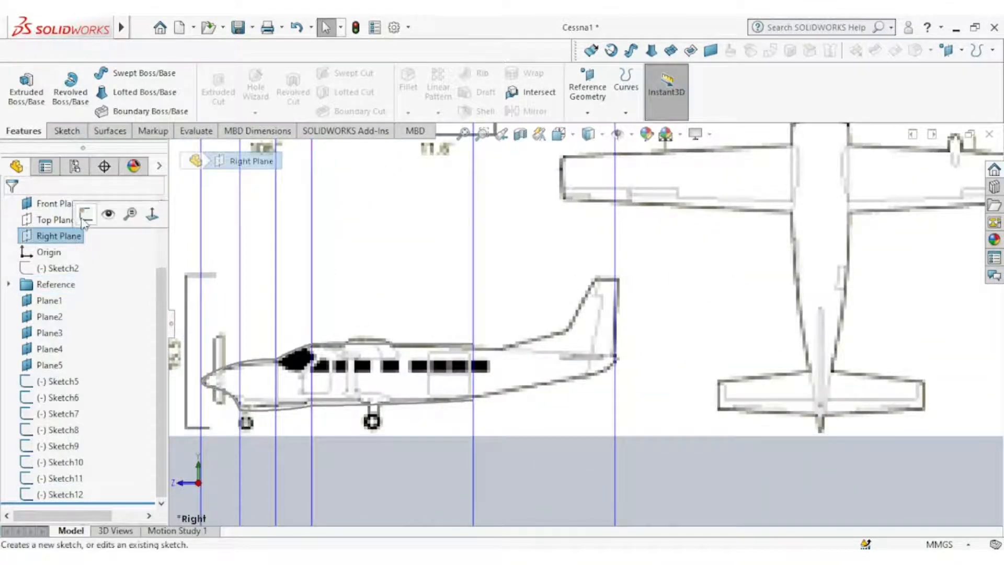
{"action": "left_click", "coordinate": [95, 203]}
{"action": "left_click", "coordinate": [156, 77]}
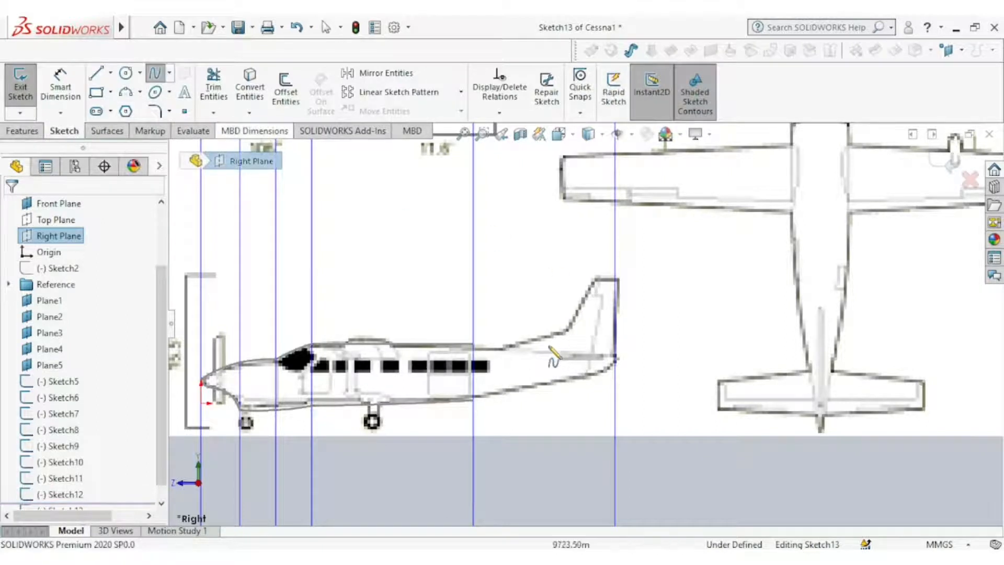
{"action": "left_click", "coordinate": [474, 344]}
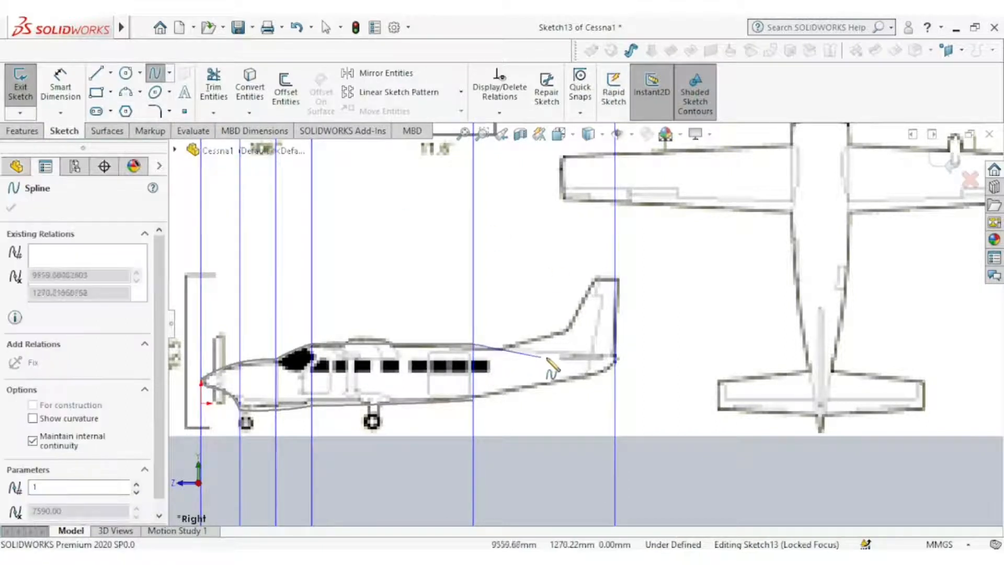
{"action": "left_click", "coordinate": [614, 349]}
{"action": "right_click", "coordinate": [645, 335]}
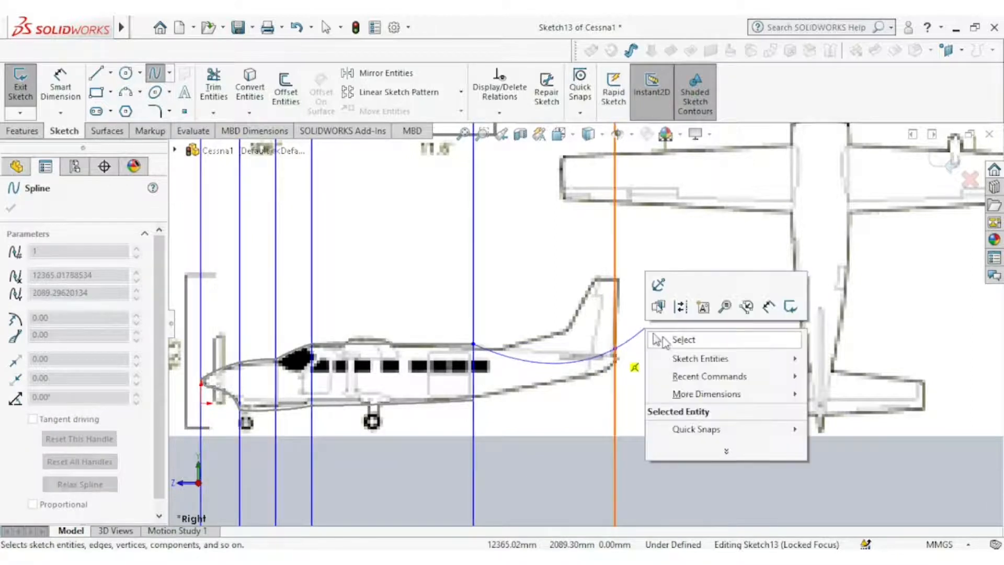
{"action": "left_click", "coordinate": [667, 338]}
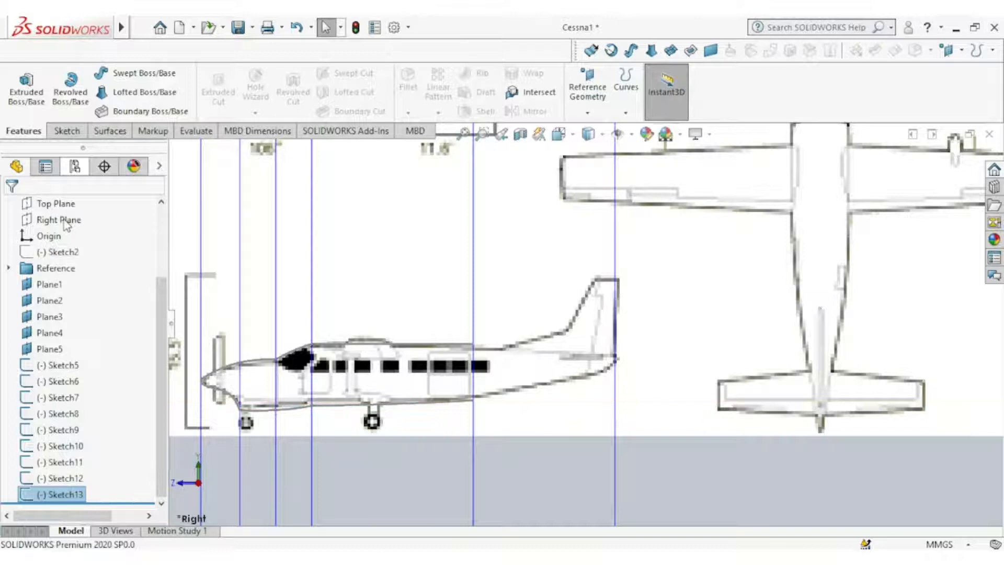
Sketch a two-point spline on the Right Plane along the tail's underside, from the belly spline's rear end up to the fifth offset plane
{"action": "left_click", "coordinate": [64, 220]}
{"action": "left_click", "coordinate": [74, 202]}
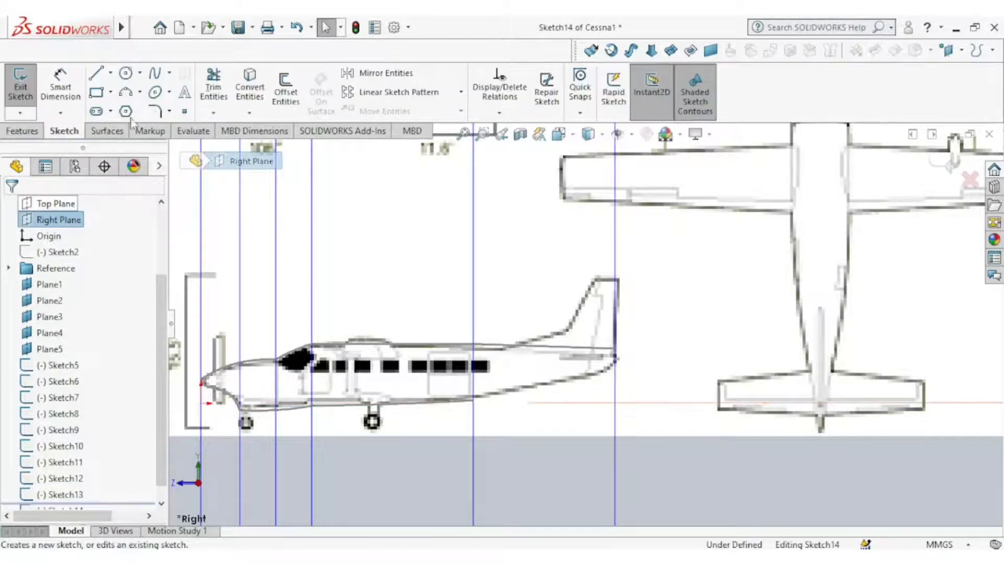
{"action": "left_click", "coordinate": [155, 74]}
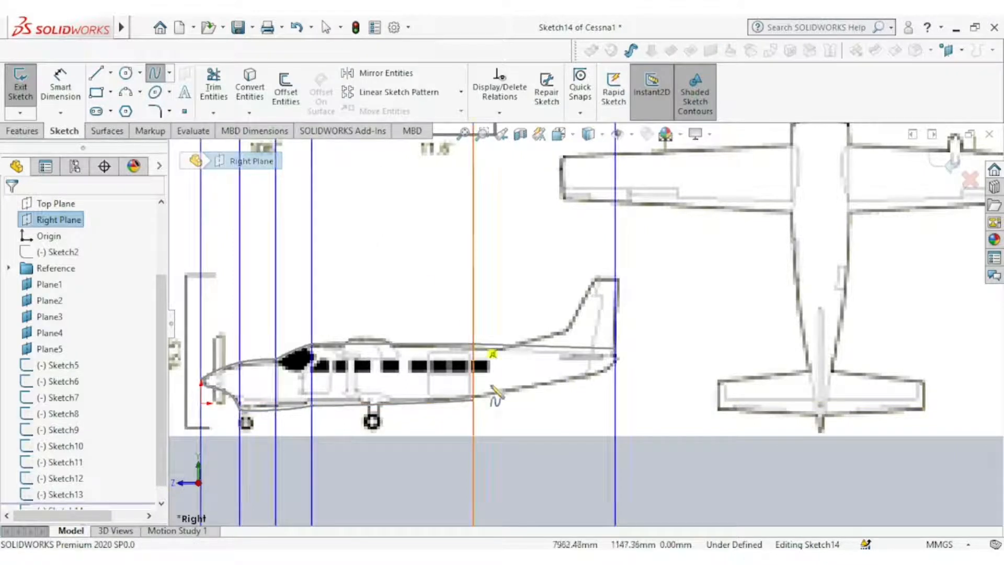
{"action": "left_click", "coordinate": [474, 400]}
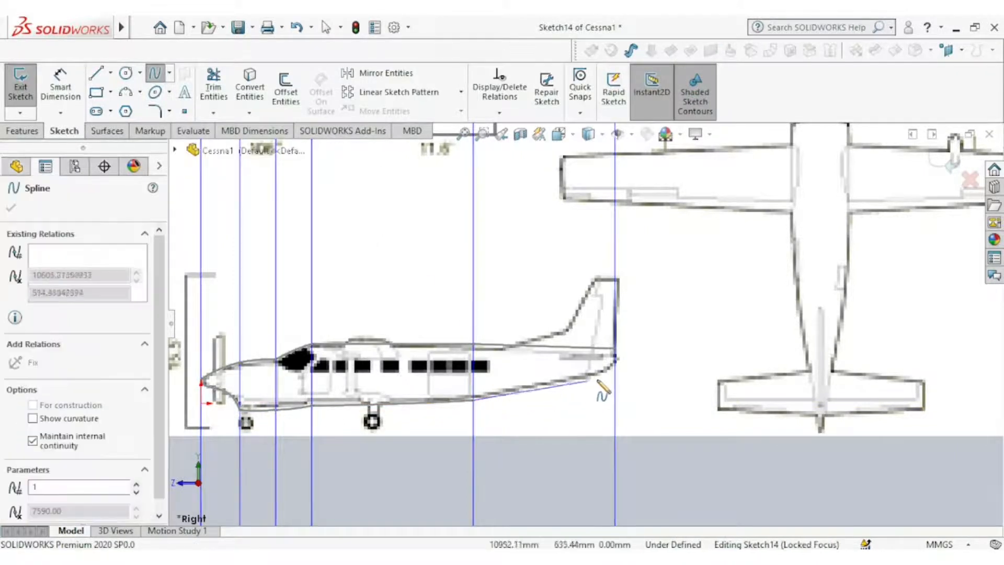
{"action": "left_click", "coordinate": [615, 360]}
{"action": "right_click", "coordinate": [643, 387]}
{"action": "left_click", "coordinate": [652, 388]}
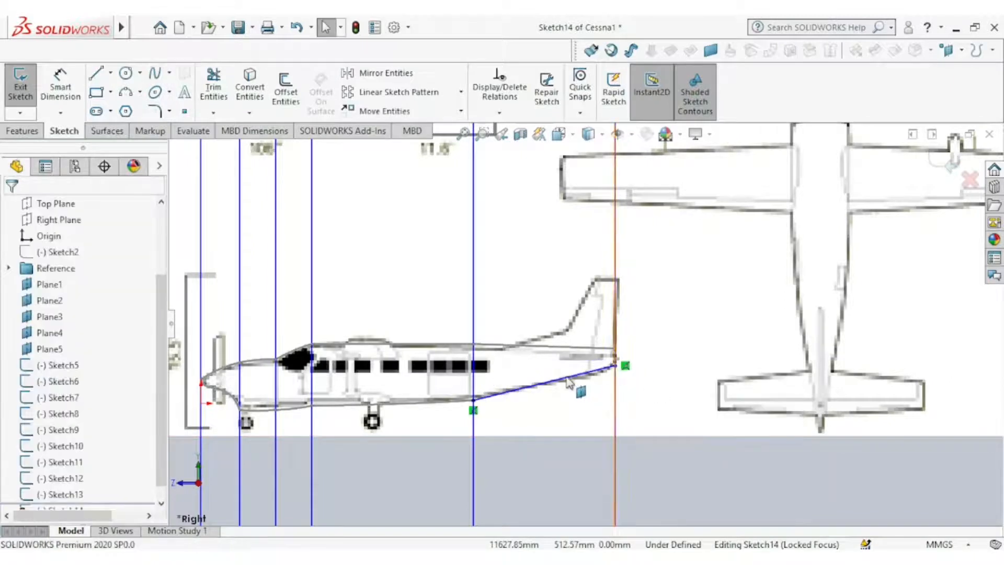
Bow the tail's underside spline slightly downward with its rear tangent handle, finish the sketch, and save the part
{"action": "left_click", "coordinate": [569, 382]}
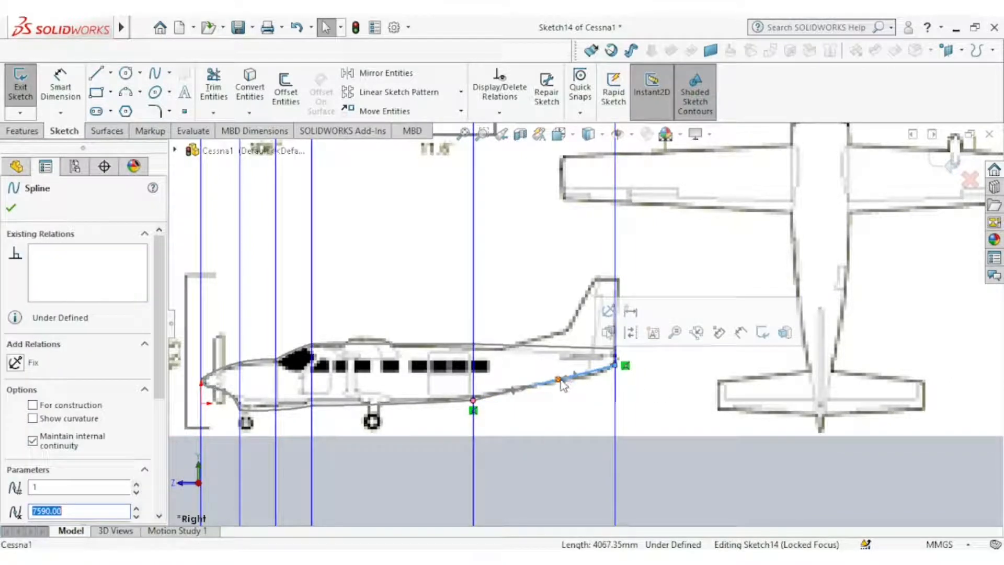
{"action": "left_click", "coordinate": [559, 379]}
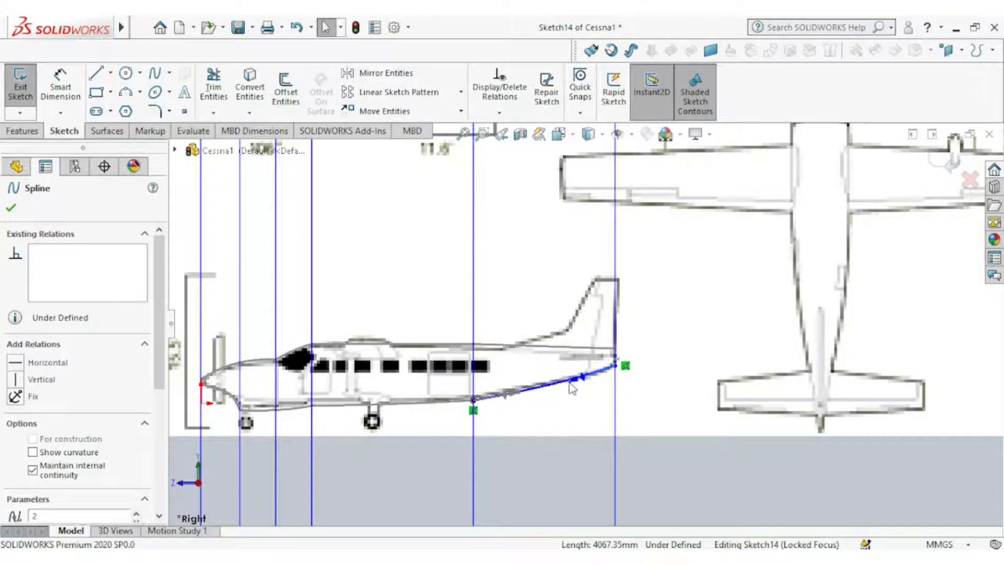
{"action": "left_click", "coordinate": [12, 208]}
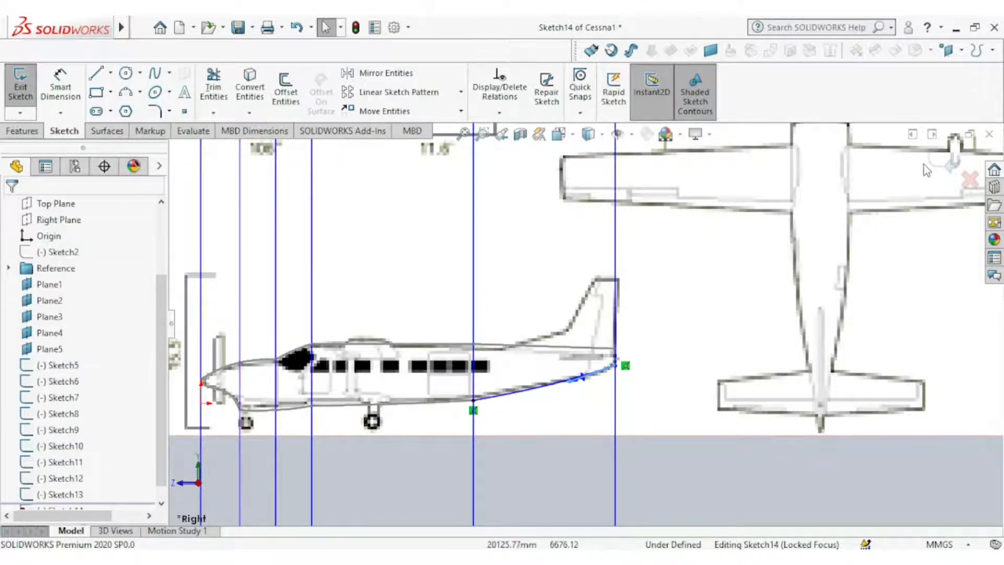
{"action": "left_click", "coordinate": [952, 163]}
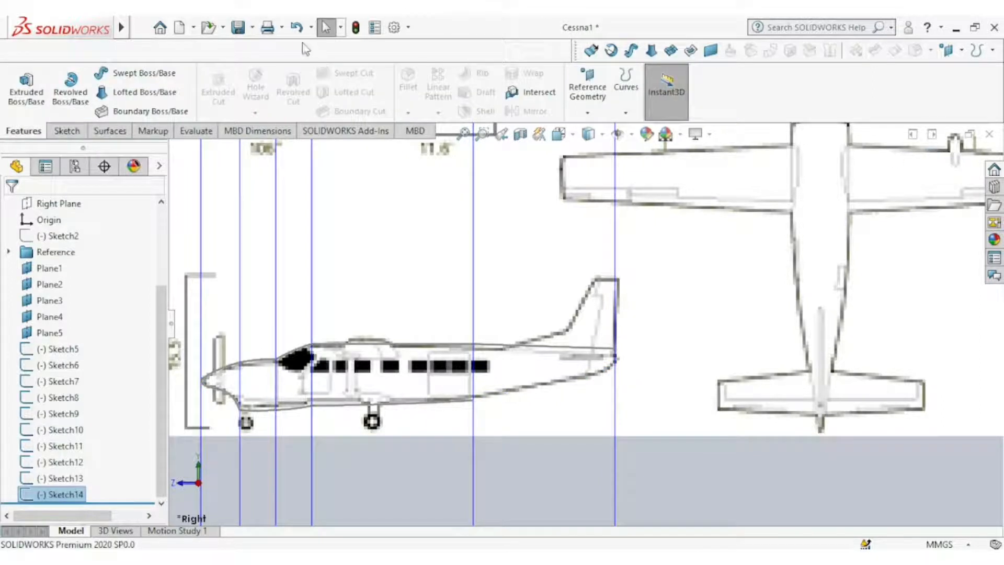
{"action": "left_click", "coordinate": [434, 233]}
{"action": "key", "text": "z"}
{"action": "key", "text": "z"}
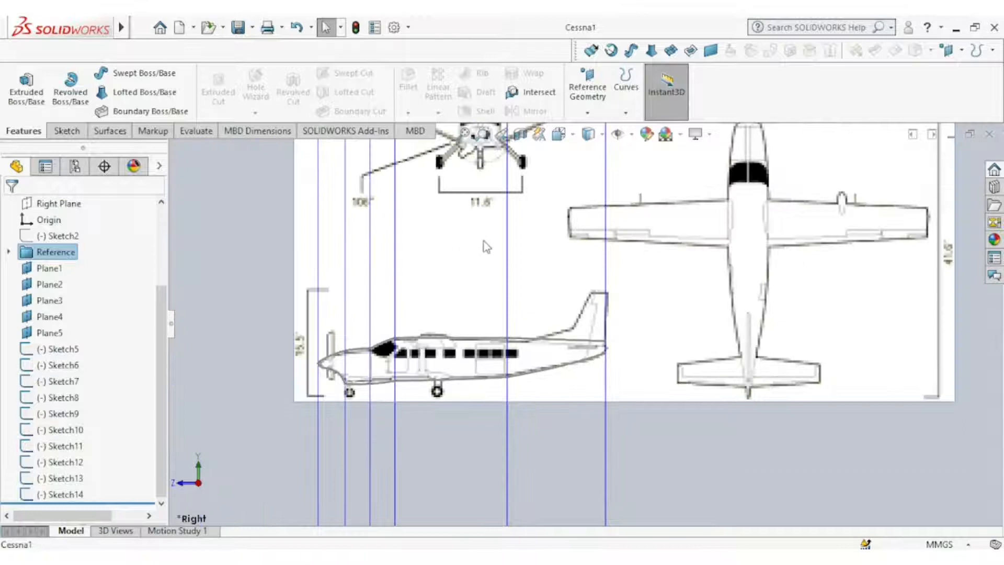
Hide the Reference folder's pictures, examine the traced fuselage profile on its own, and show the pictures again
{"action": "left_click", "coordinate": [617, 141]}
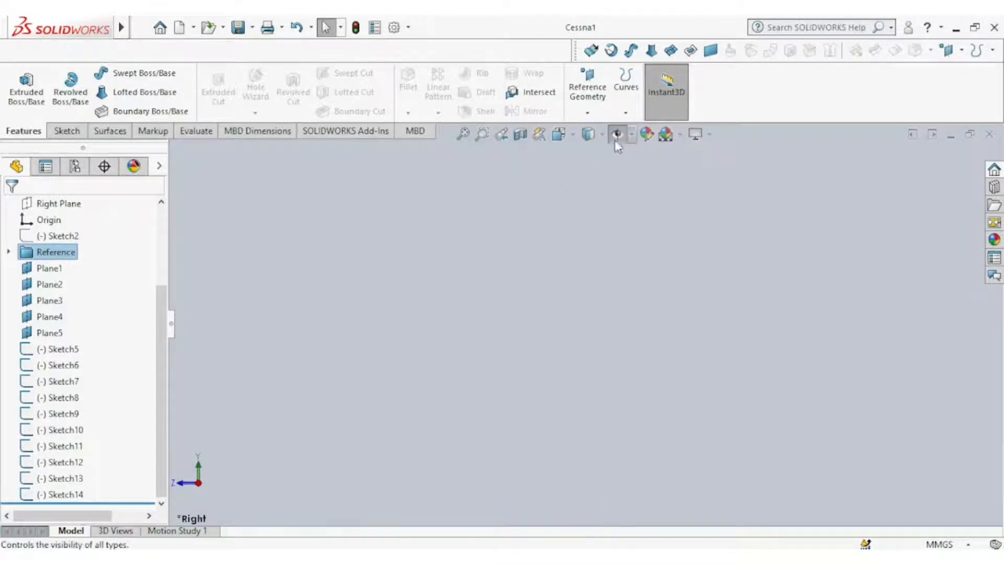
{"action": "left_click", "coordinate": [616, 140]}
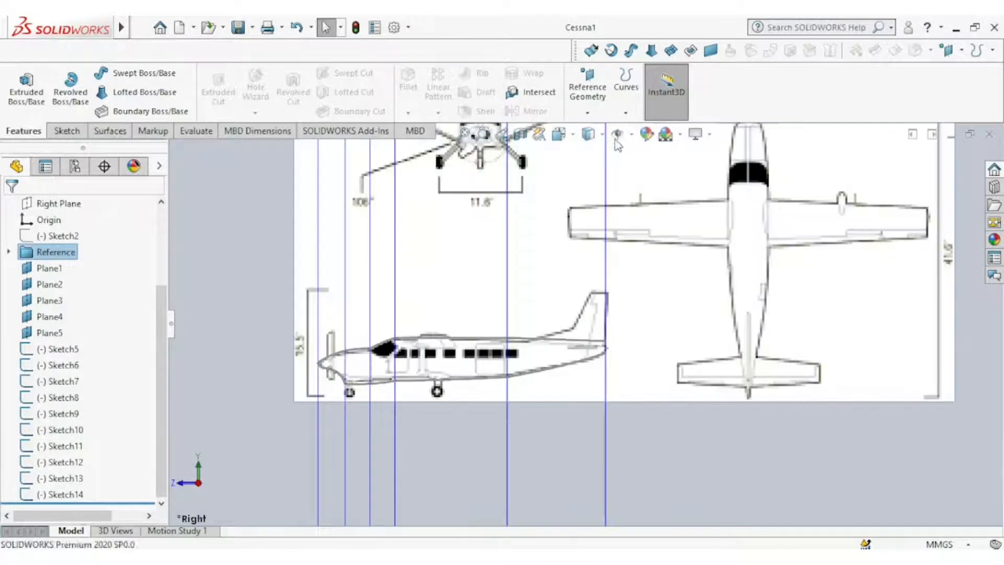
{"action": "right_click", "coordinate": [57, 257]}
{"action": "left_click", "coordinate": [72, 208]}
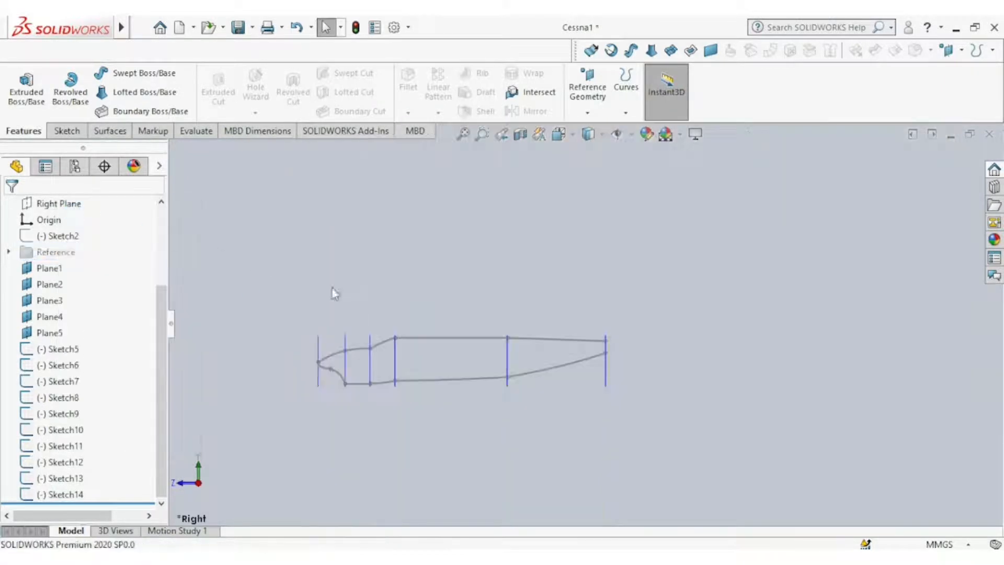
{"action": "mouse_move", "coordinate": [392, 314]}
{"action": "middle_mouse_down"}
{"action": "mouse_move", "coordinate": [428, 316]}
{"action": "mouse_move", "coordinate": [446, 395]}
{"action": "mouse_move", "coordinate": [413, 377]}
{"action": "mouse_move", "coordinate": [432, 327]}
{"action": "mouse_move", "coordinate": [390, 319]}
{"action": "mouse_move", "coordinate": [417, 352]}
{"action": "mouse_move", "coordinate": [419, 375]}
{"action": "middle_mouse_up"}
{"action": "left_click", "coordinate": [559, 133]}
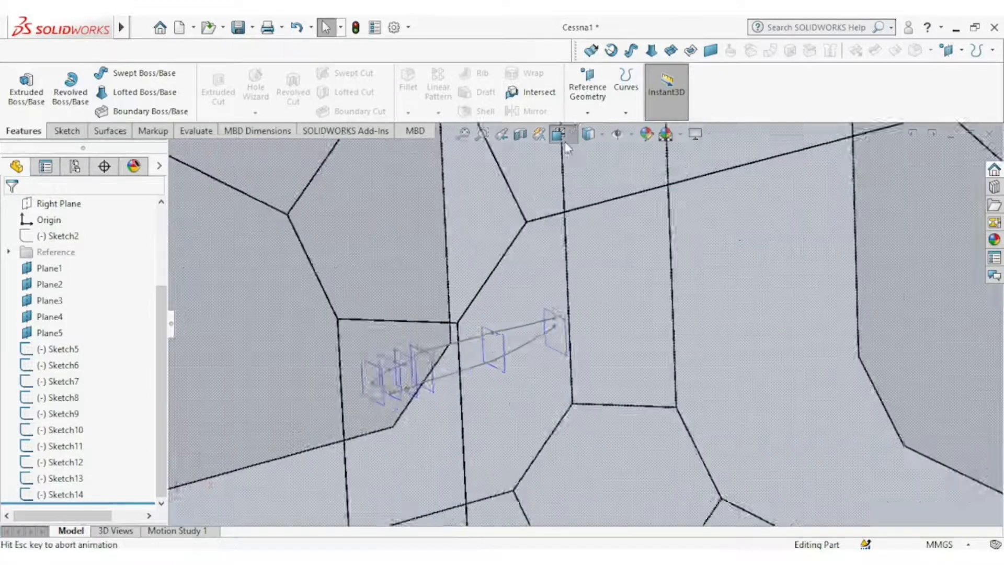
{"action": "left_click", "coordinate": [492, 384]}
{"action": "scroll", "coordinate": [596, 340], "scroll_direction": "down", "scroll_amount": 5}
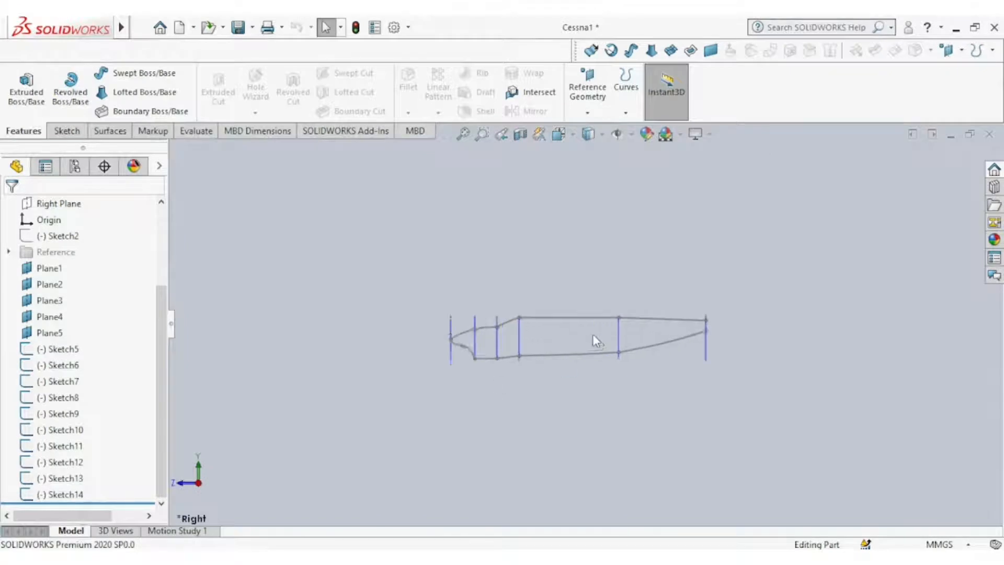
{"action": "right_click", "coordinate": [53, 252]}
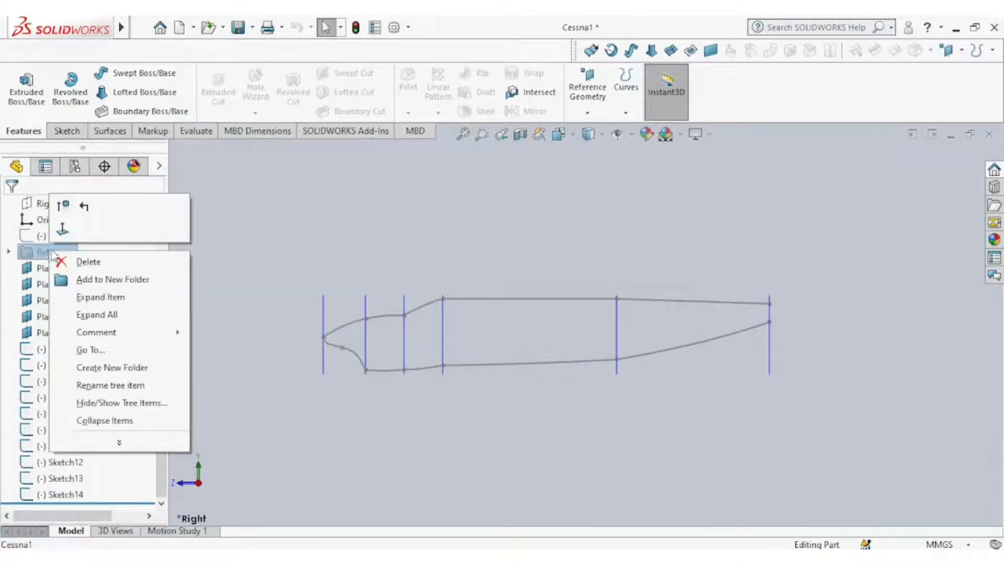
{"action": "left_click", "coordinate": [62, 206]}
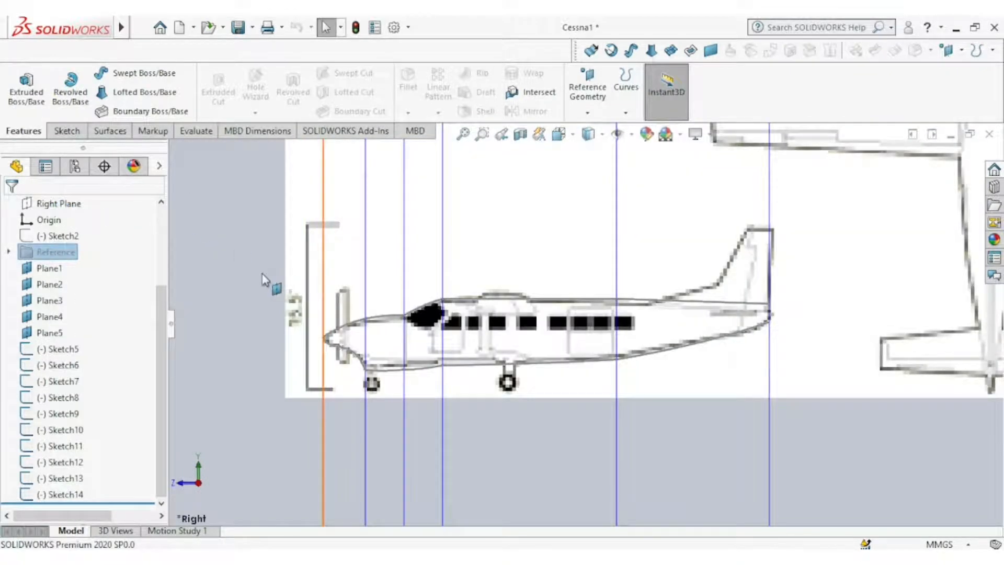
Try a two-point spline in a new 3D sketch from the nose tip to the first offset plane behind it
{"action": "left_click", "coordinate": [67, 132]}
{"action": "left_click", "coordinate": [20, 113]}
{"action": "left_click", "coordinate": [38, 147]}
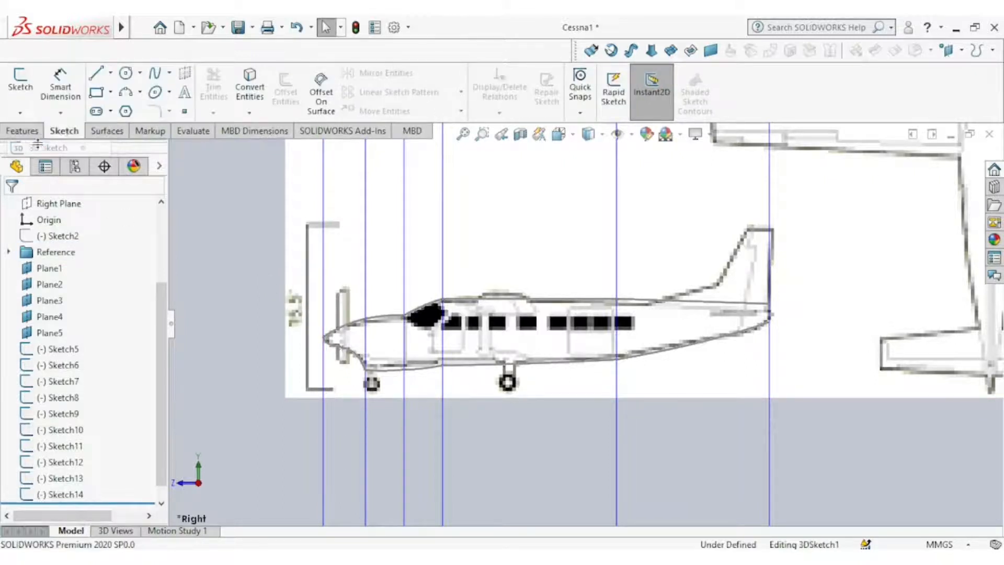
{"action": "left_click", "coordinate": [154, 73]}
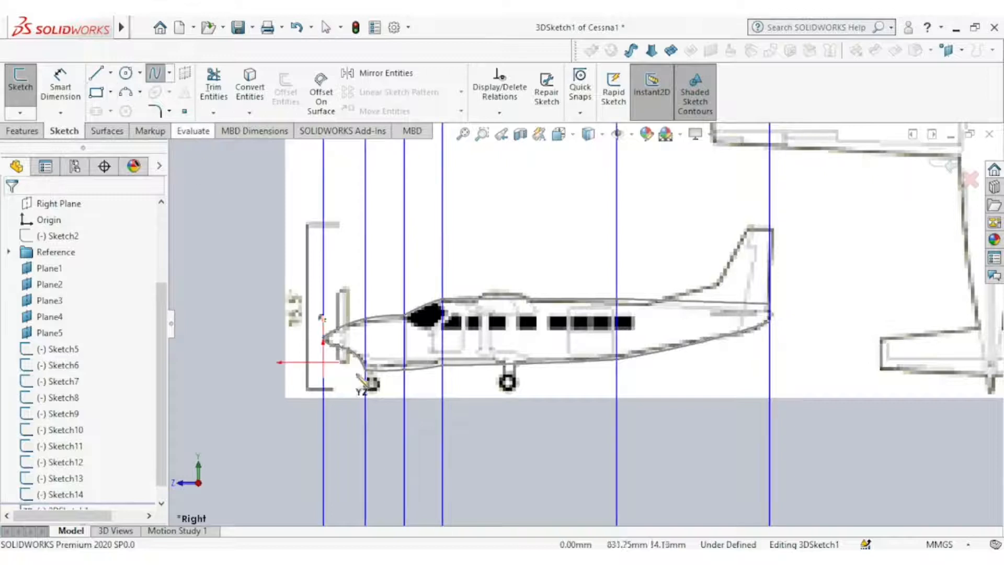
{"action": "scroll", "coordinate": [386, 340], "scroll_direction": "down", "scroll_amount": 5}
{"action": "scroll", "coordinate": [335, 356], "scroll_direction": "down", "scroll_amount": 2}
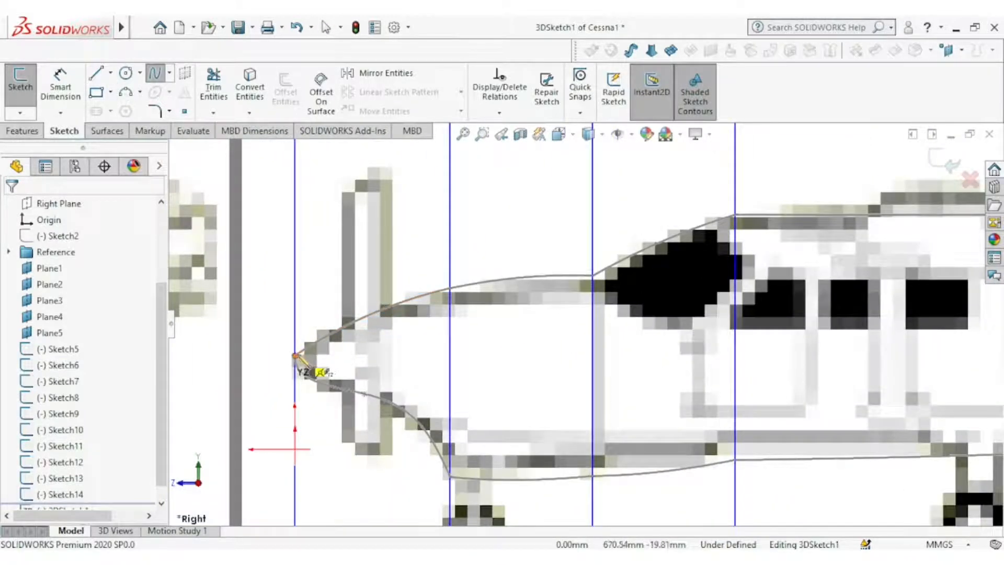
{"action": "left_click", "coordinate": [296, 357]}
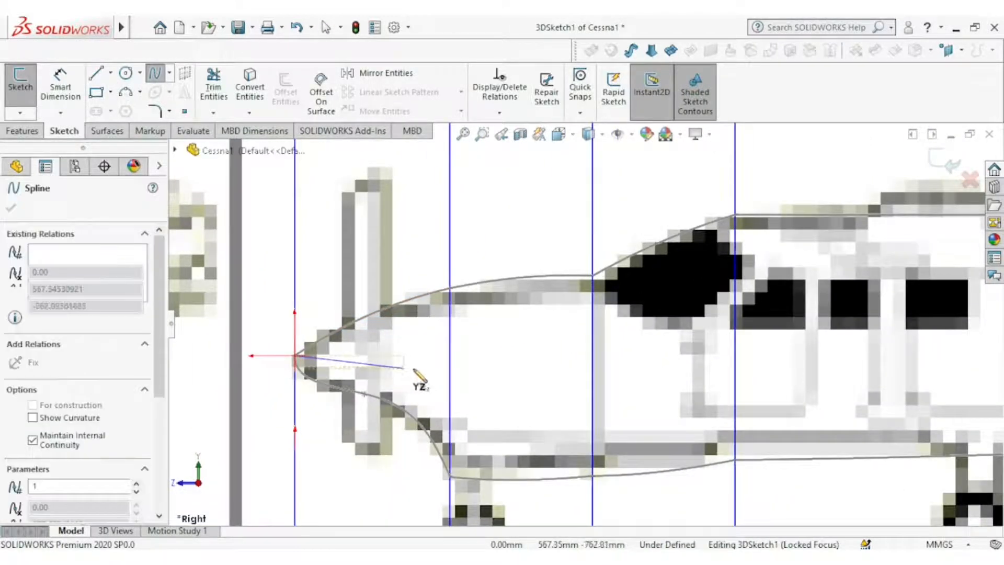
{"action": "left_click", "coordinate": [447, 362]}
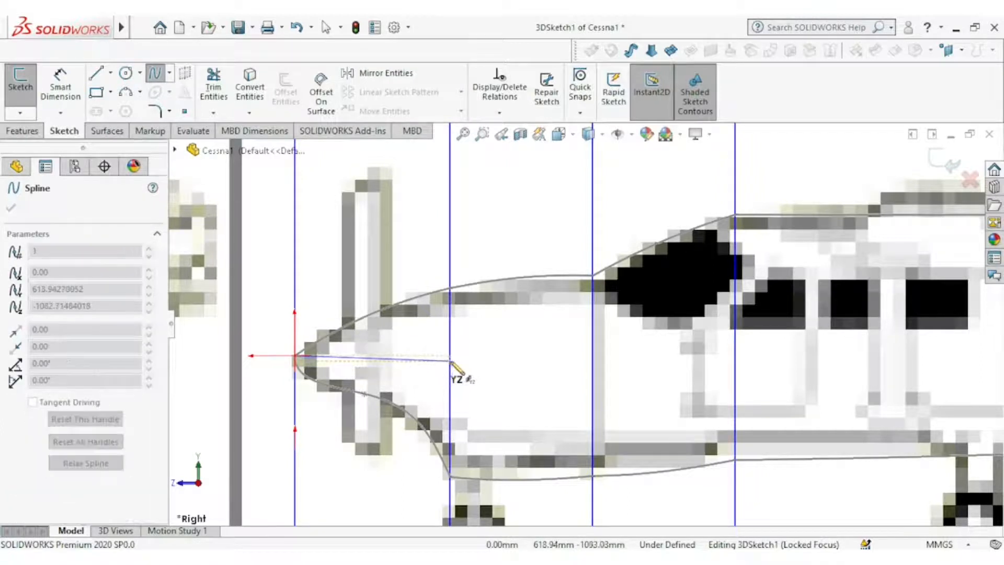
{"action": "right_click", "coordinate": [471, 350]}
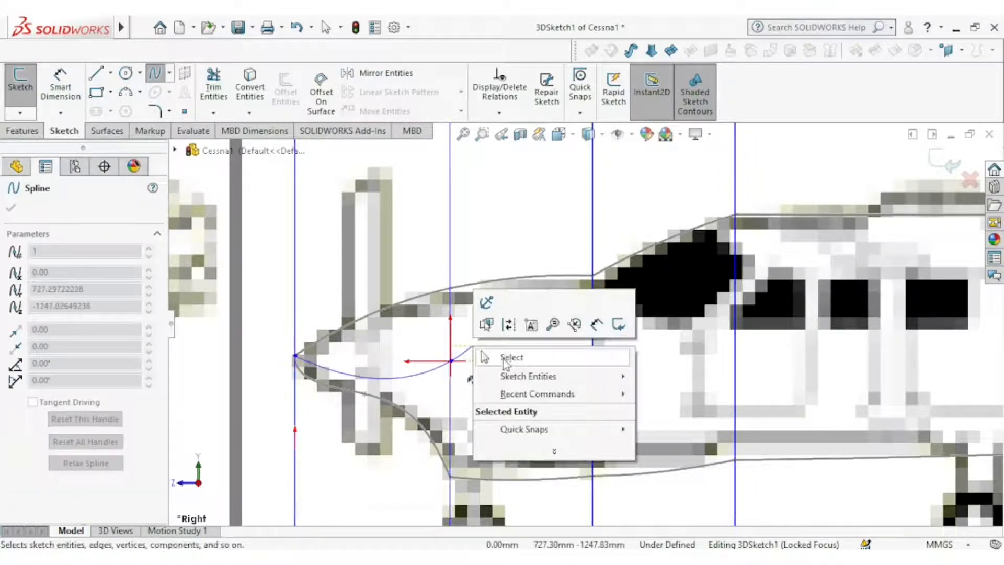
{"action": "left_click", "coordinate": [503, 355]}
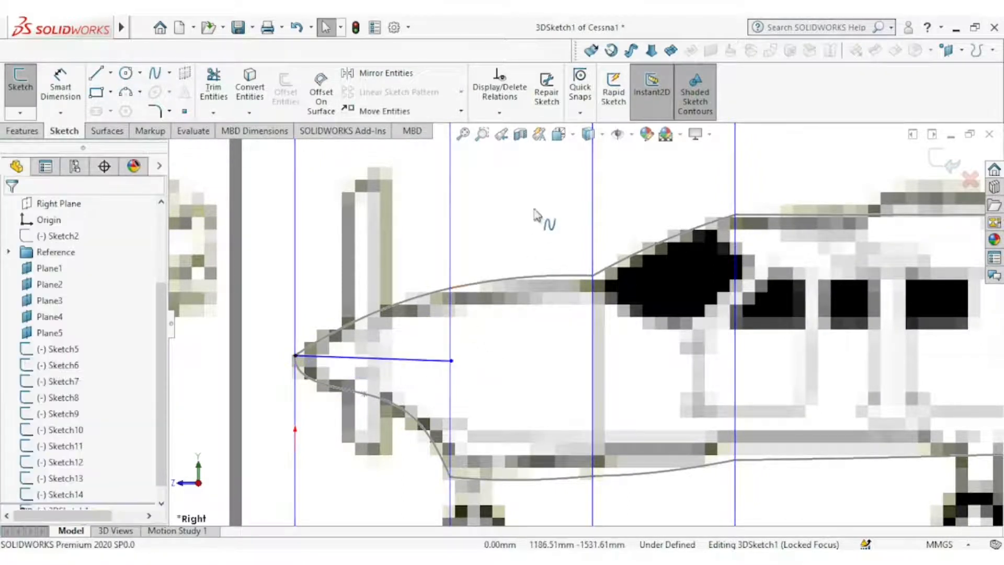
Compare the 3D spline with the nose in the top-view reference picture, and discard the 3D sketch
{"action": "left_click", "coordinate": [558, 134]}
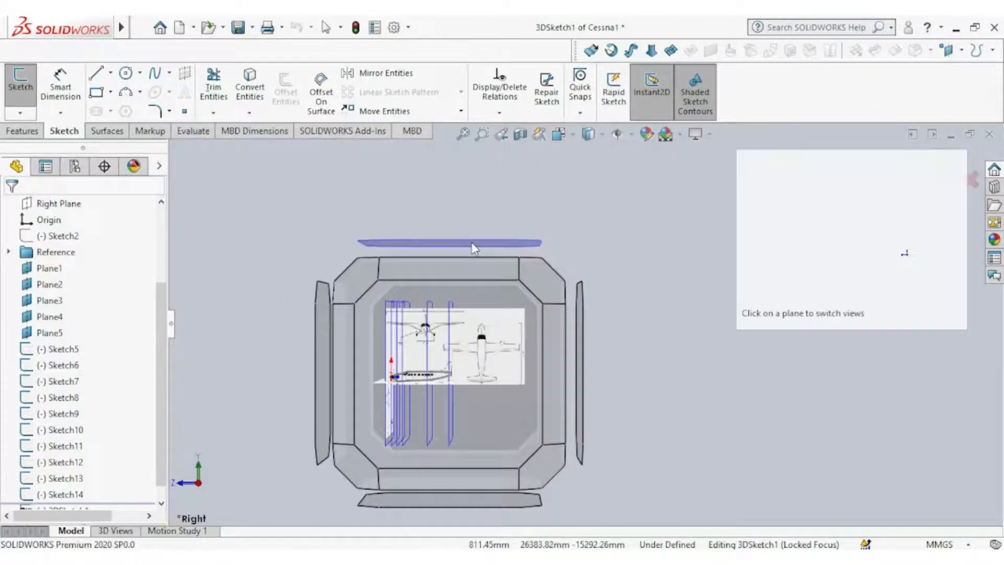
{"action": "left_click", "coordinate": [468, 243]}
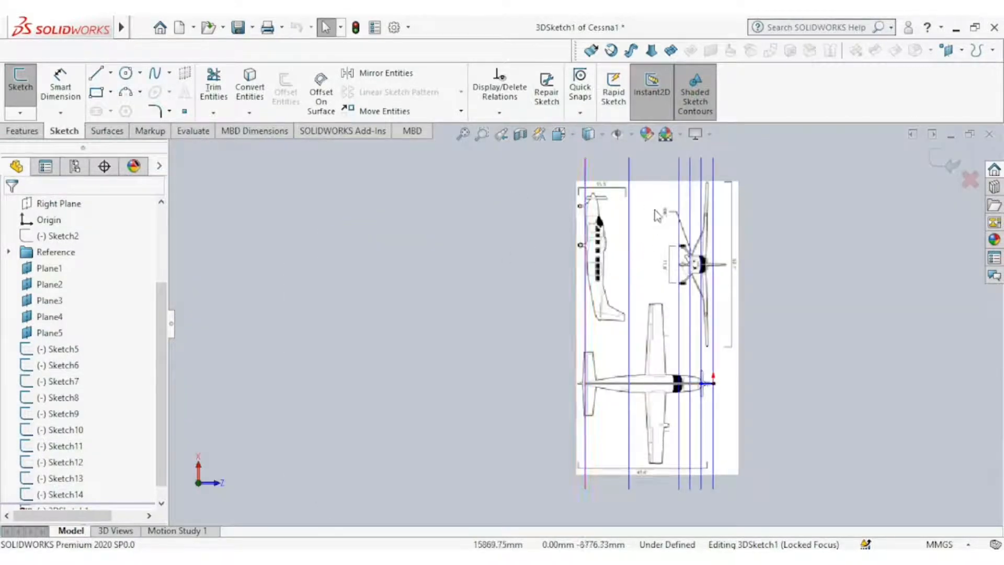
{"action": "scroll", "coordinate": [697, 204], "scroll_direction": "down", "scroll_amount": 2}
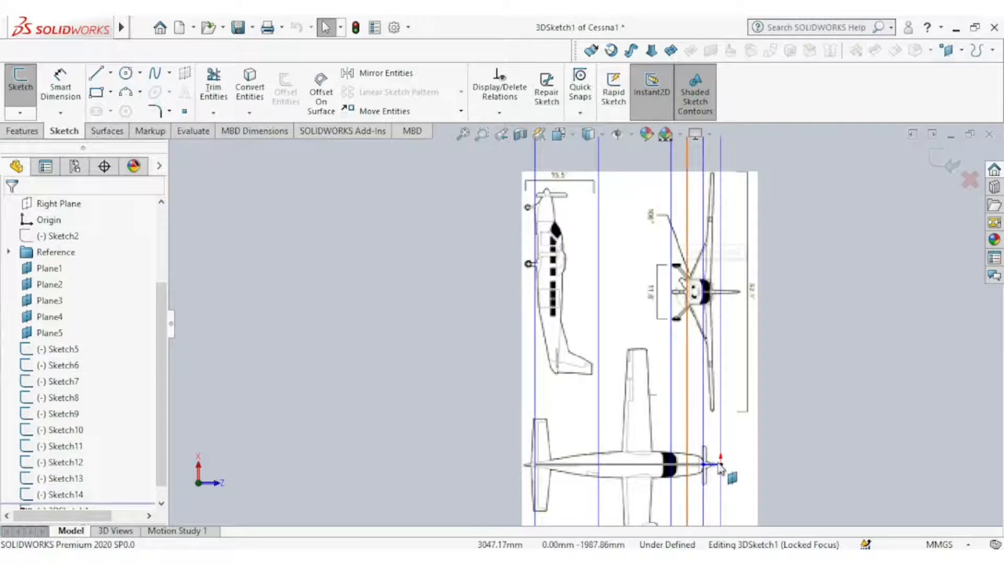
{"action": "scroll", "coordinate": [714, 461], "scroll_direction": "down", "scroll_amount": 8}
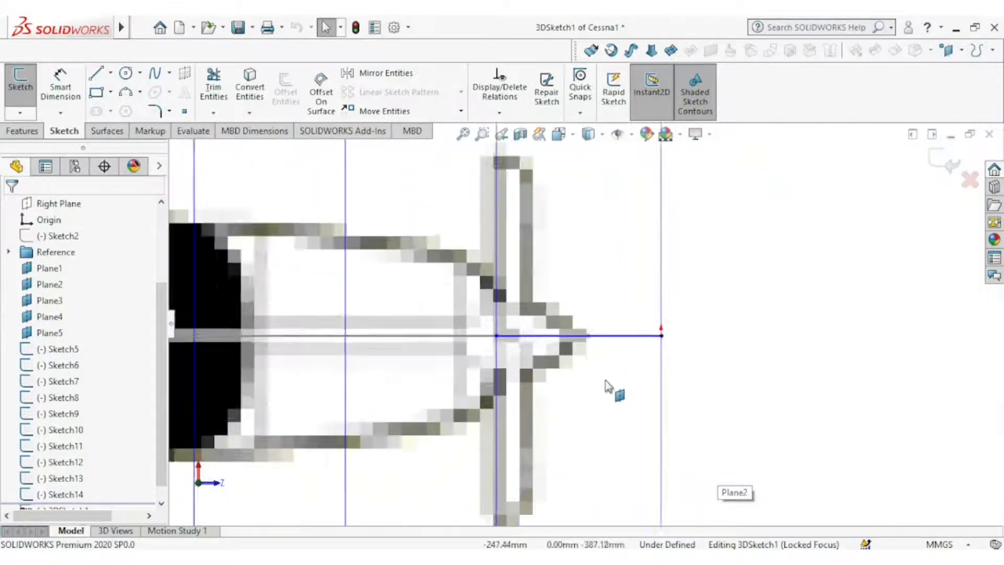
{"action": "scroll", "coordinate": [607, 386], "scroll_direction": "down", "scroll_amount": 1}
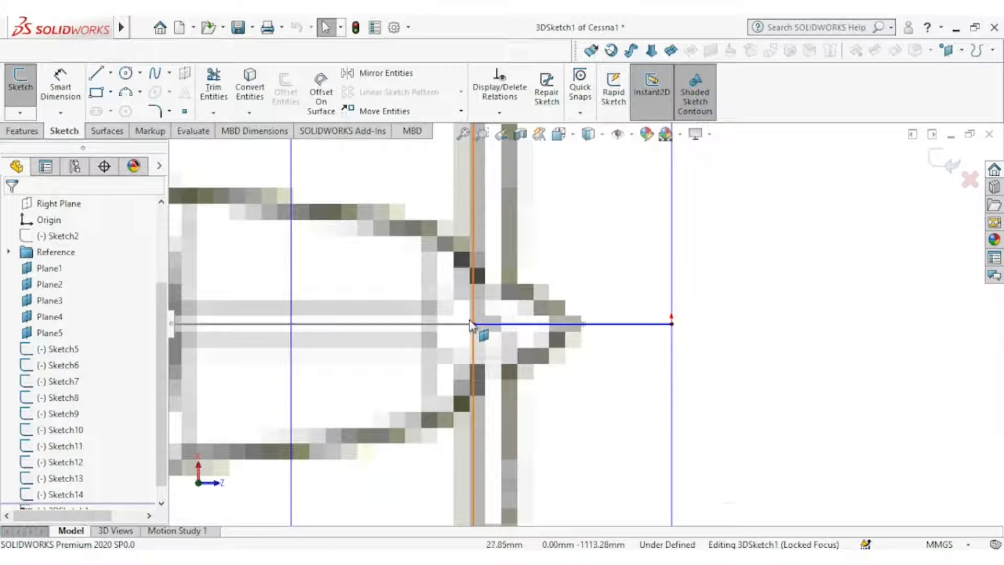
{"action": "scroll", "coordinate": [605, 332], "scroll_direction": "up", "scroll_amount": 2}
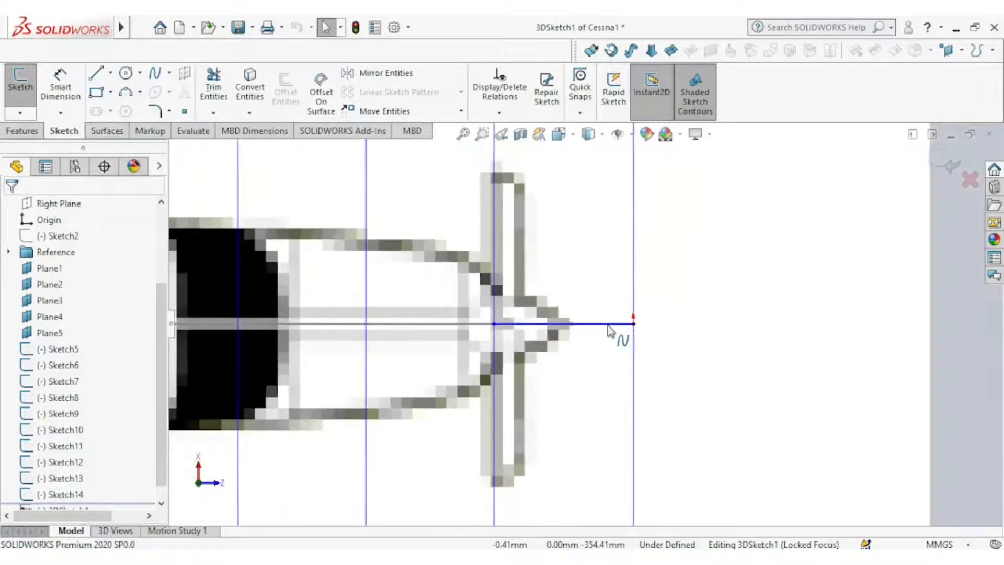
{"action": "scroll", "coordinate": [610, 334], "scroll_direction": "up", "scroll_amount": 6}
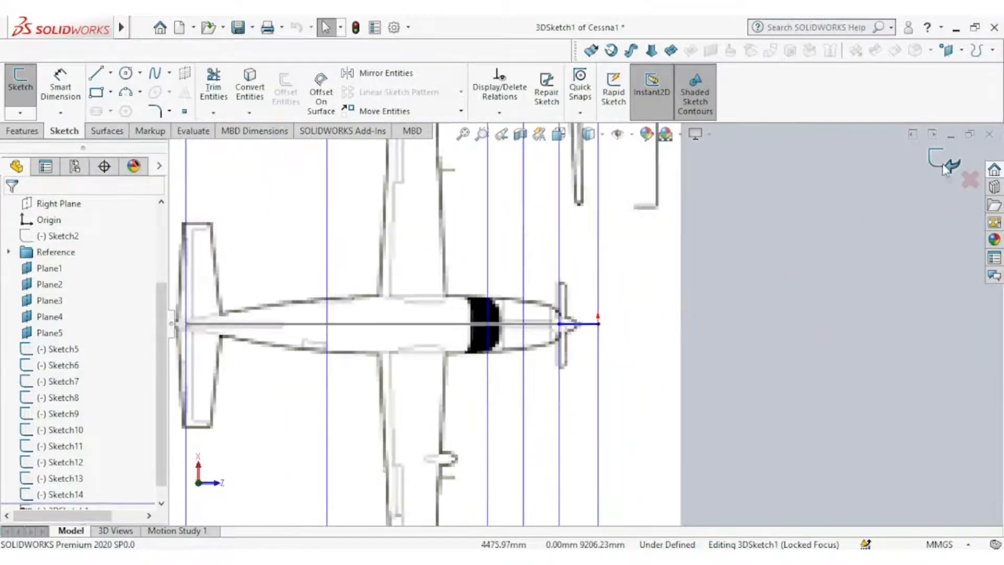
{"action": "left_click", "coordinate": [970, 180]}
{"action": "left_click", "coordinate": [518, 296]}
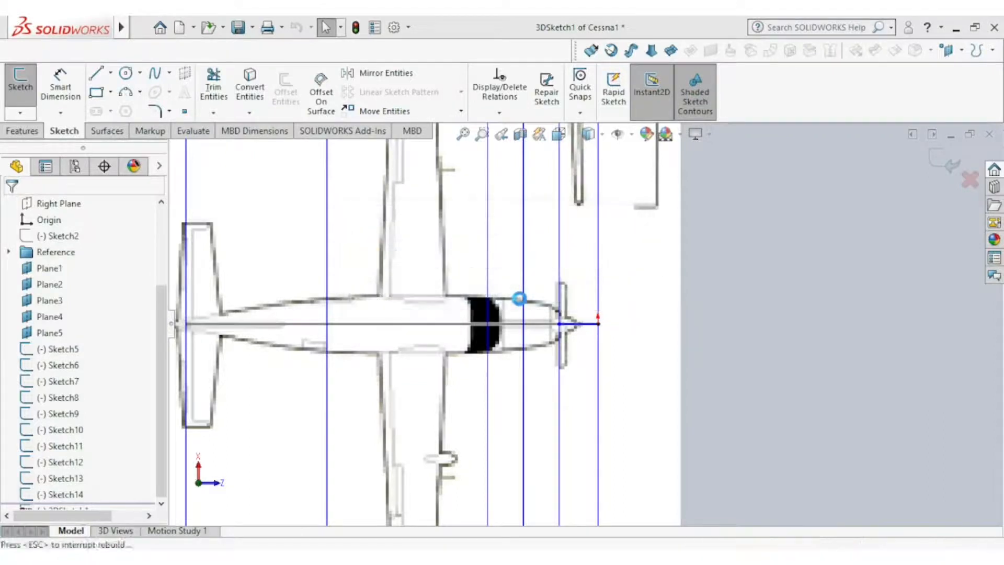
Move the top-view reference picture to about X 18256 mm, Y 11885 mm, aligning the propeller spinner's tip with the foremost plane and the fuselage with the centreline
{"action": "left_click", "coordinate": [9, 252]}
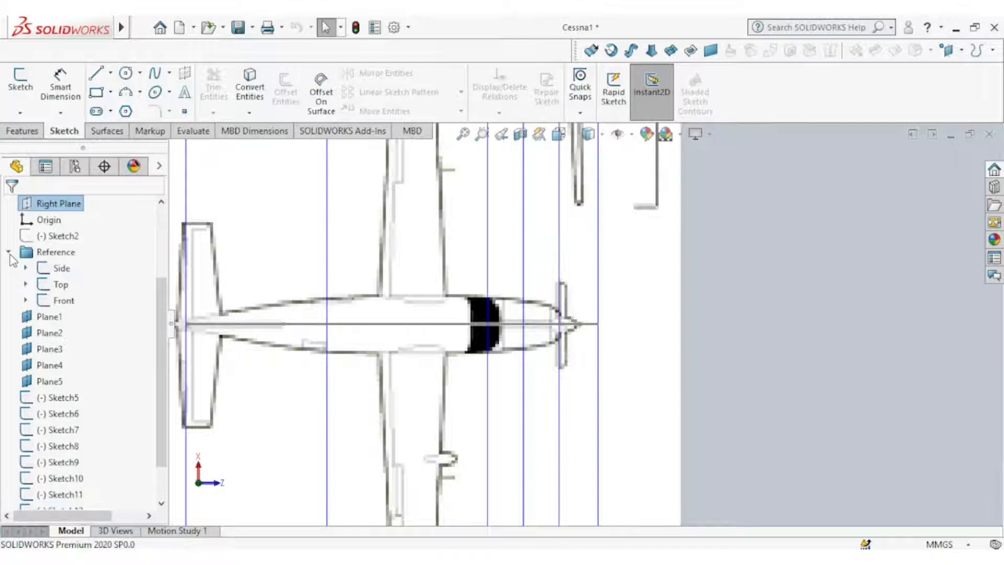
{"action": "left_click", "coordinate": [25, 284]}
{"action": "double_click", "coordinate": [81, 299]}
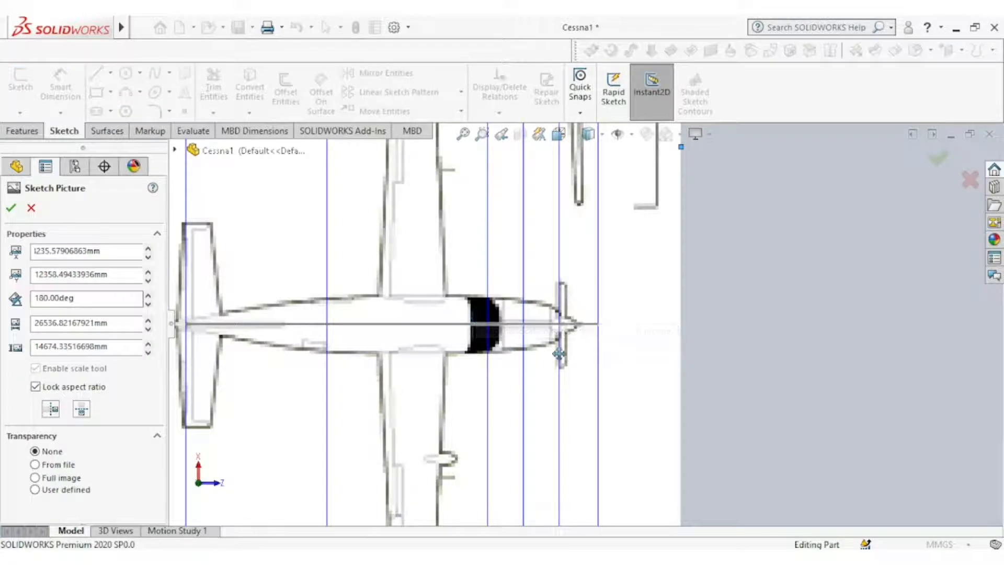
{"action": "left_click_drag", "start_coordinate": [578, 343], "coordinate": [596, 340]}
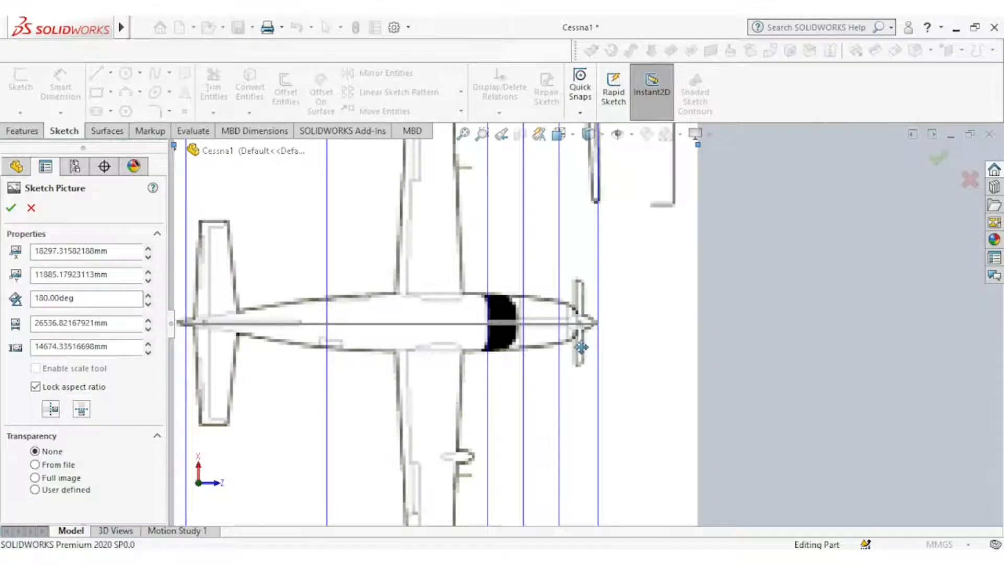
{"action": "left_click_drag", "start_coordinate": [581, 347], "coordinate": [582, 349]}
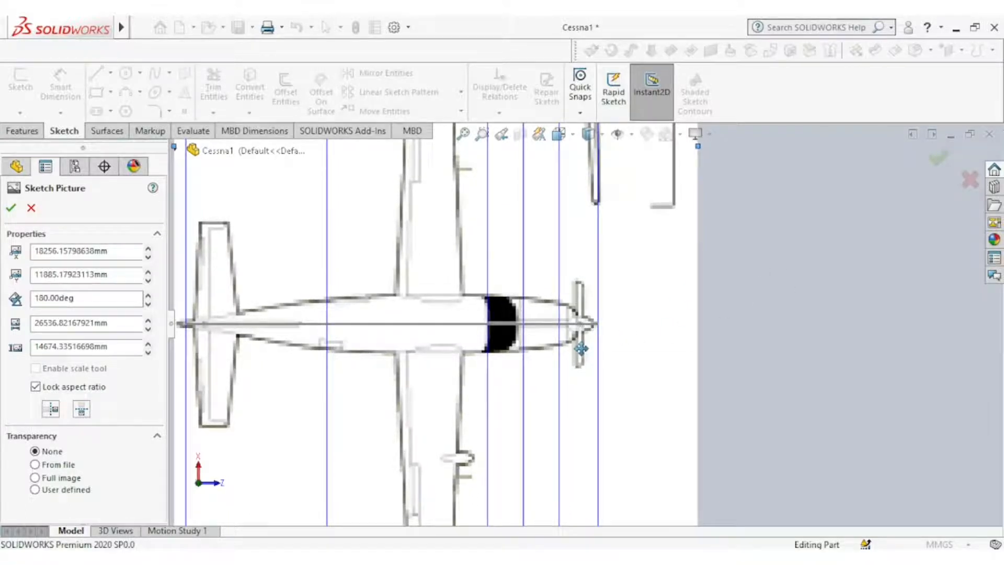
{"action": "left_click", "coordinate": [11, 208]}
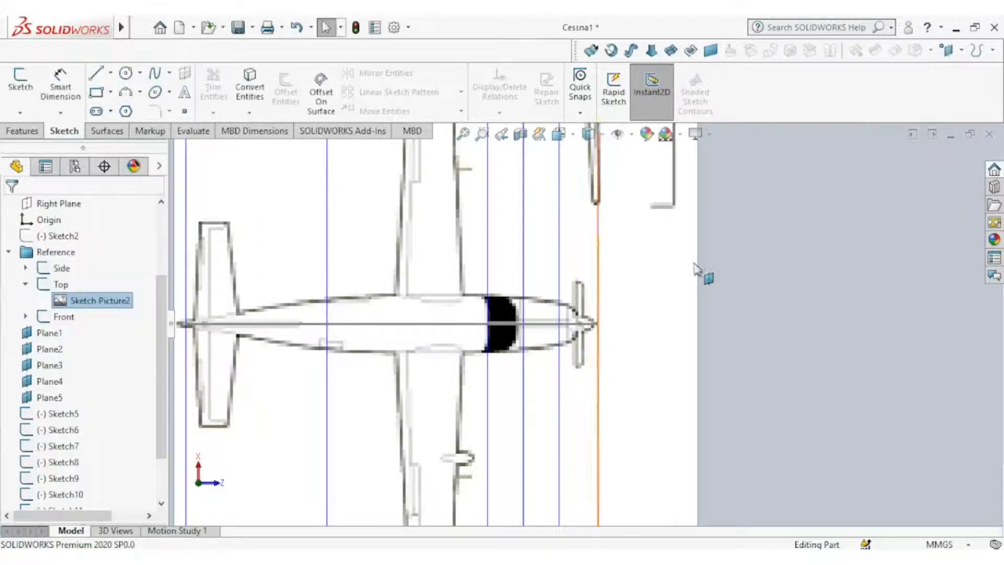
{"action": "left_click", "coordinate": [26, 285]}
Draw a two-point spline in a new 3D sketch, in the side view, from the nose tip to the first offset plane behind it
{"action": "scroll", "coordinate": [159, 300], "scroll_direction": "down", "scroll_amount": 1}
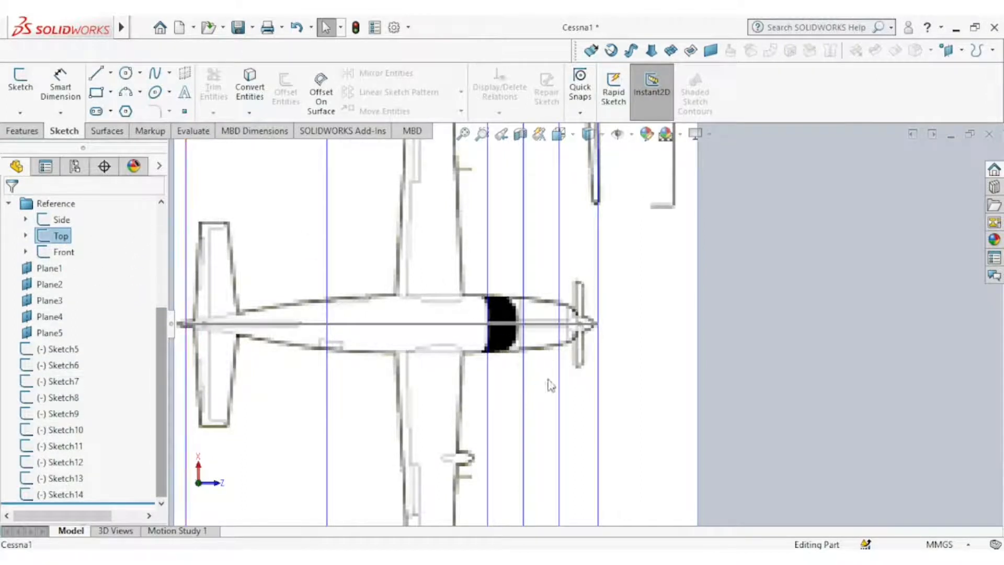
{"action": "scroll", "coordinate": [551, 385], "scroll_direction": "up", "scroll_amount": 5}
{"action": "middle_click_drag", "start_coordinate": [575, 393], "coordinate": [336, 234]}
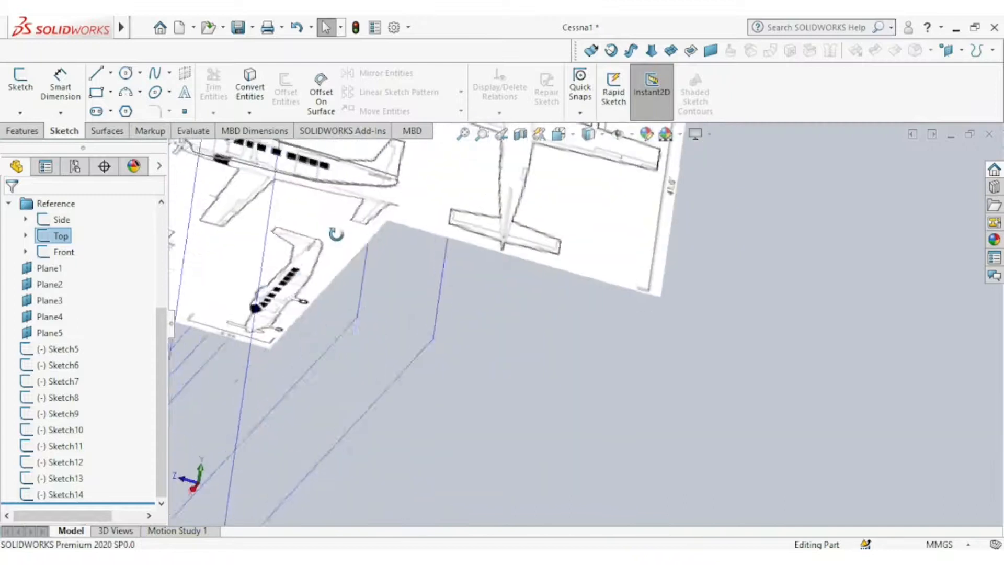
{"action": "left_click", "coordinate": [558, 134]}
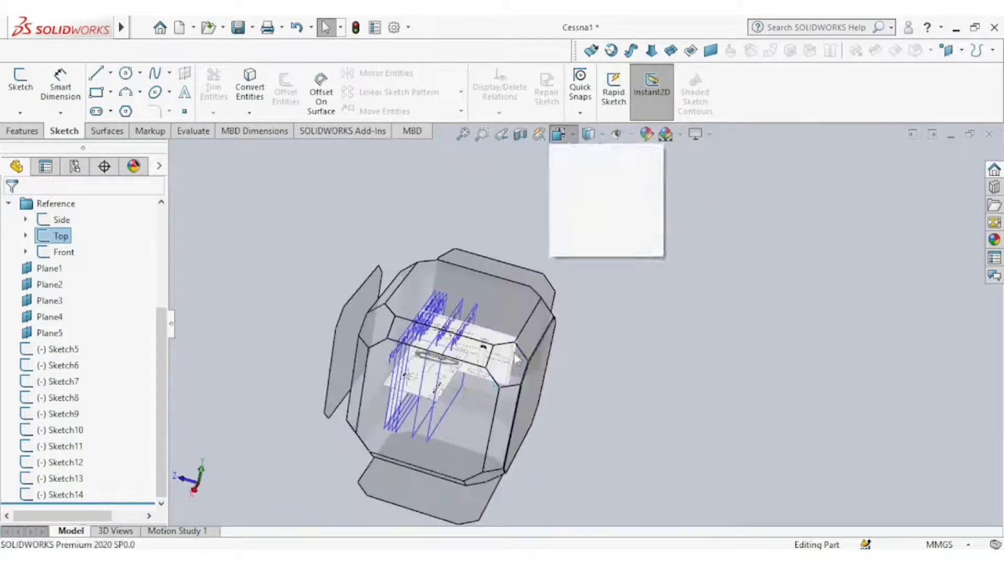
{"action": "left_click", "coordinate": [517, 359]}
{"action": "scroll", "coordinate": [514, 361], "scroll_direction": "down", "scroll_amount": 2}
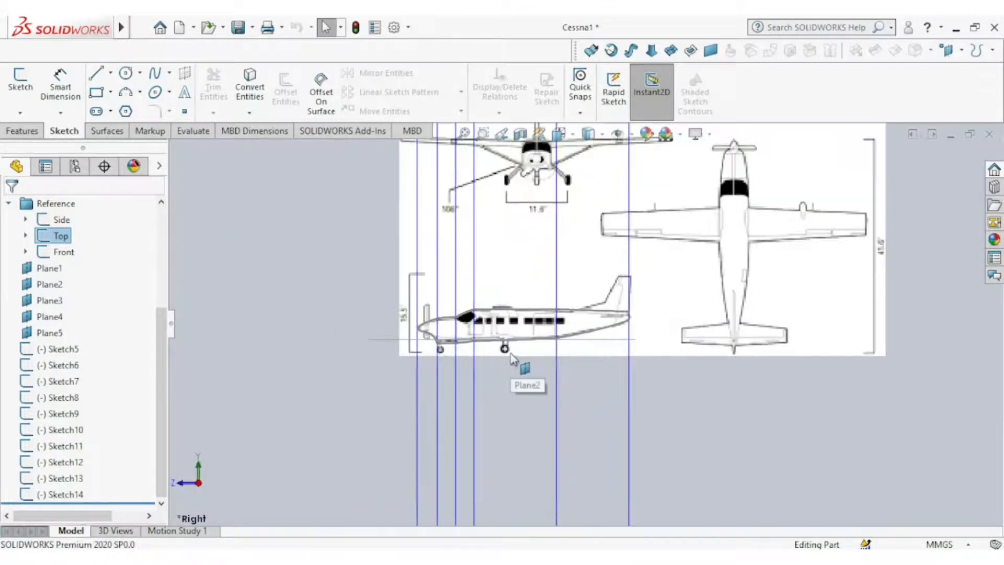
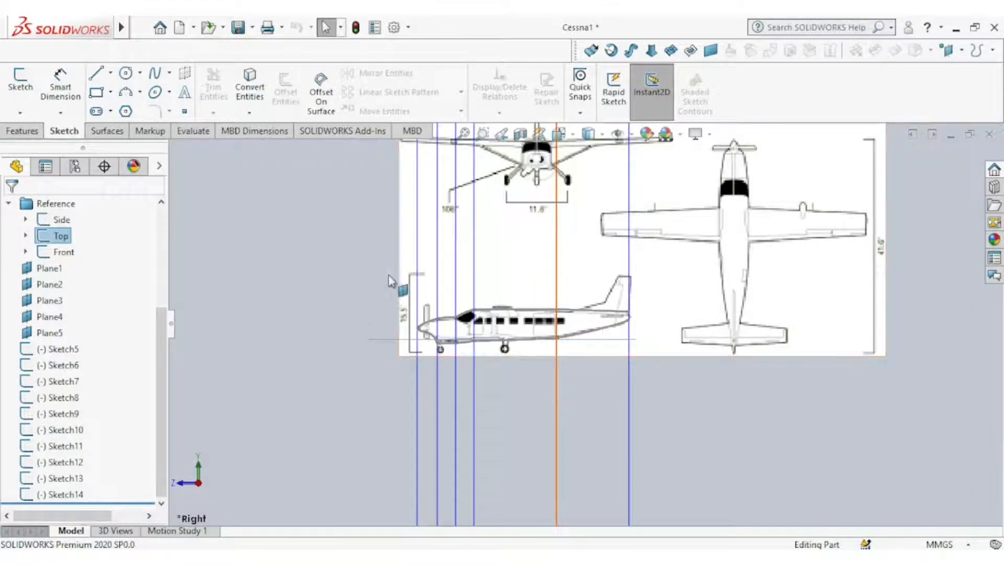
{"action": "left_click", "coordinate": [20, 112]}
{"action": "left_click", "coordinate": [42, 146]}
{"action": "left_click", "coordinate": [155, 74]}
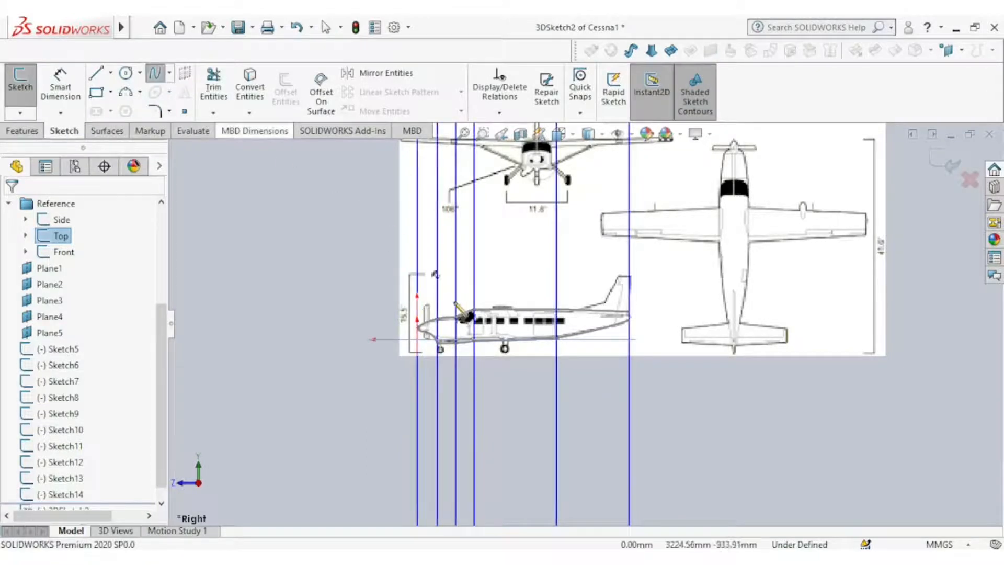
{"action": "scroll", "coordinate": [453, 300], "scroll_direction": "down", "scroll_amount": 3}
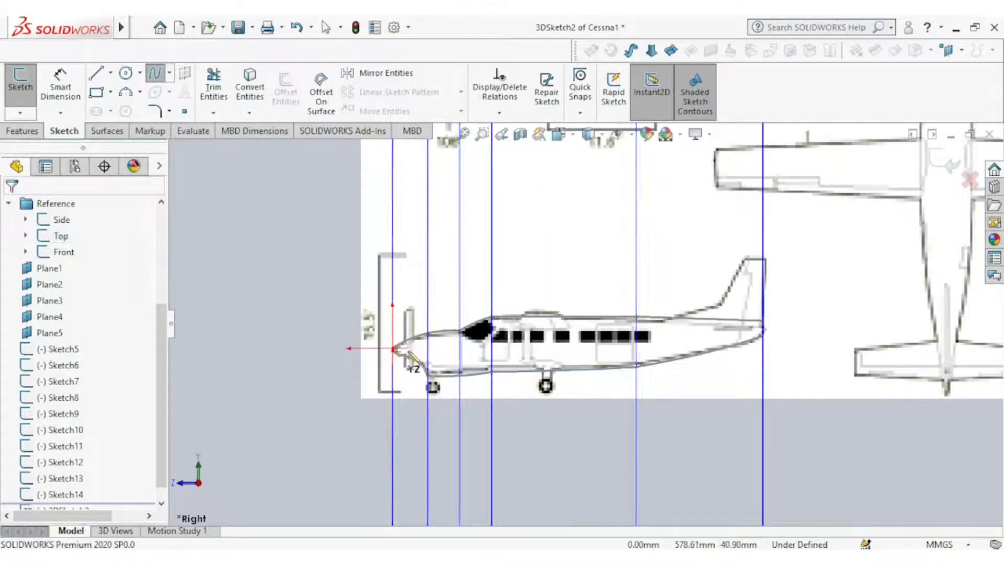
{"action": "left_click", "coordinate": [393, 349]}
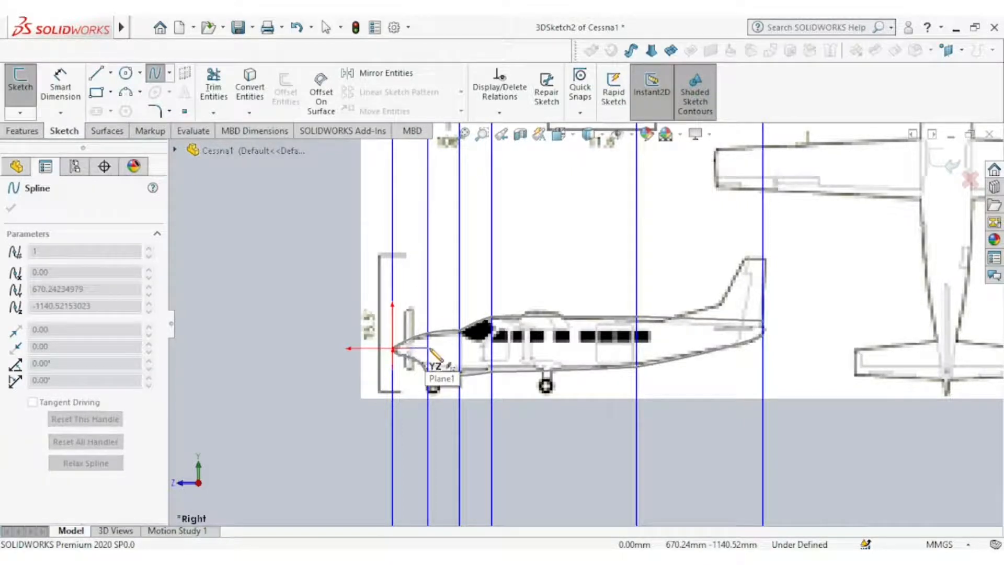
{"action": "left_click", "coordinate": [430, 350]}
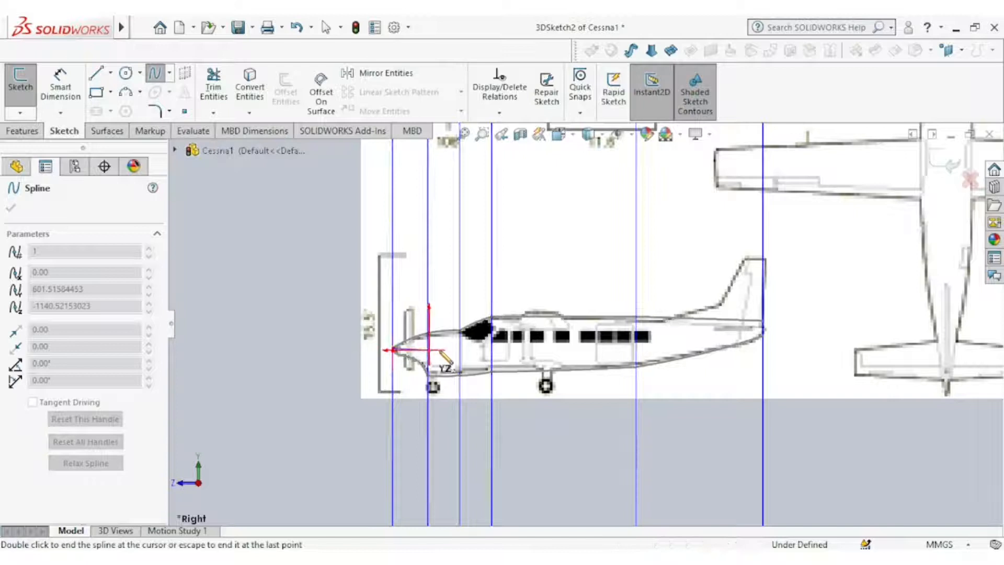
{"action": "right_click", "coordinate": [444, 343]}
{"action": "left_click", "coordinate": [474, 353]}
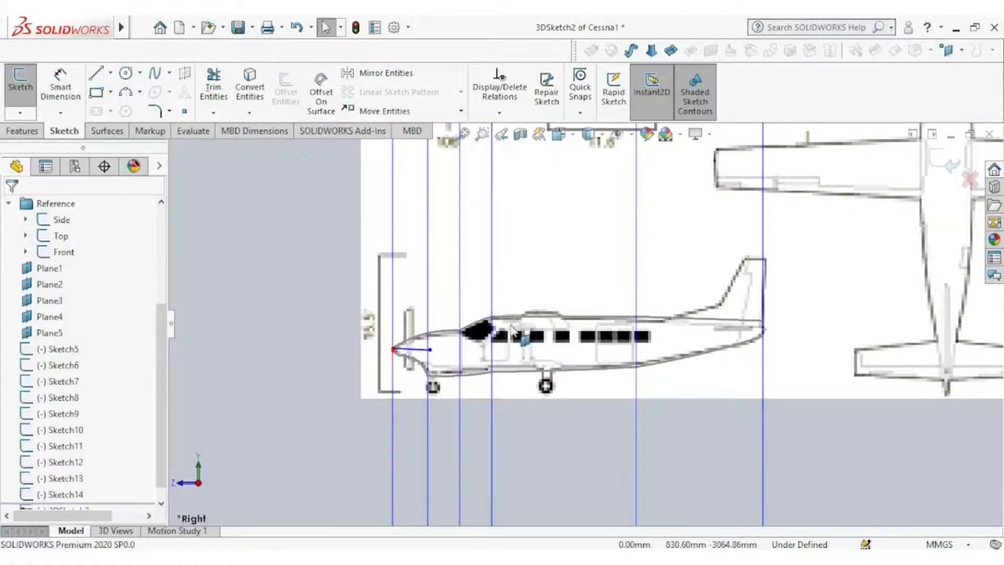
Move the spline's rear end outward to about X 659 mm and bend the curve along the nose outline in the top-view picture
{"action": "left_click", "coordinate": [571, 143]}
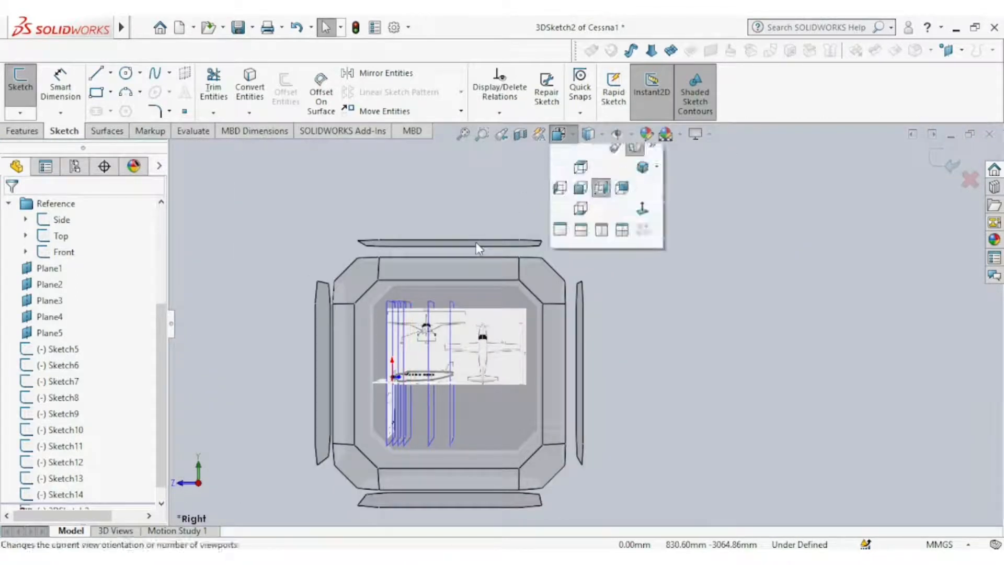
{"action": "left_click", "coordinate": [476, 243]}
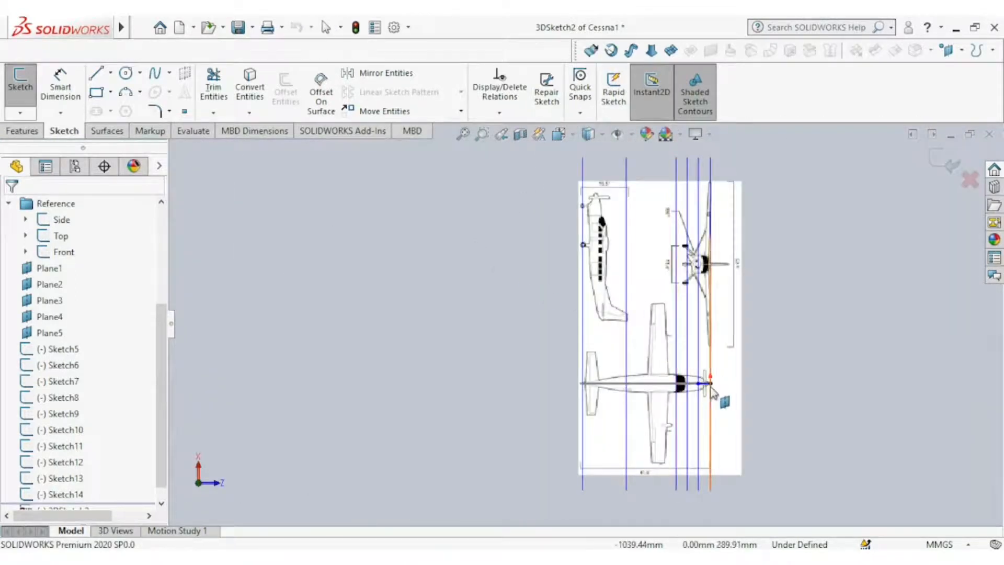
{"action": "scroll", "coordinate": [714, 380], "scroll_direction": "down", "scroll_amount": 10}
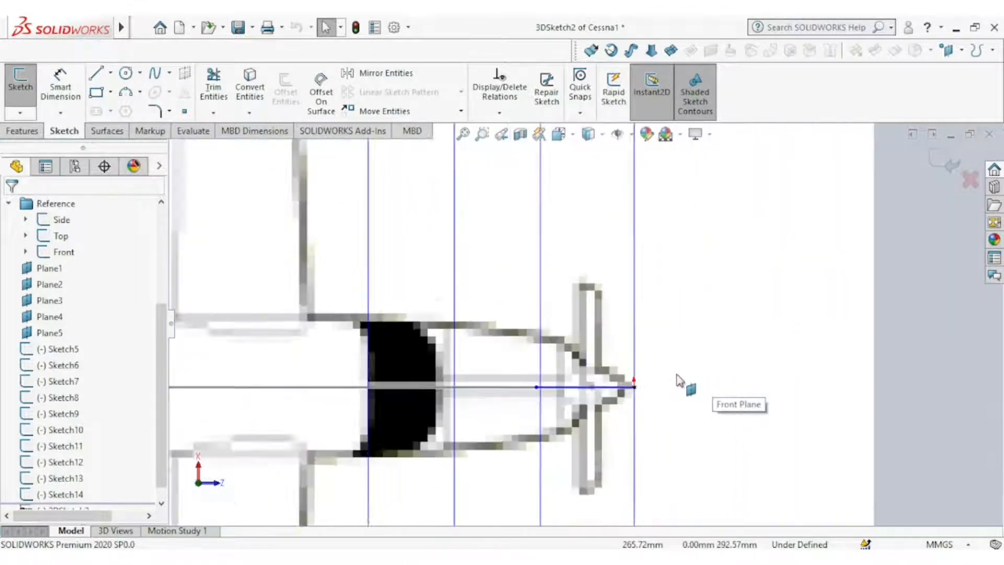
{"action": "left_click_drag", "start_coordinate": [503, 386], "coordinate": [510, 320]}
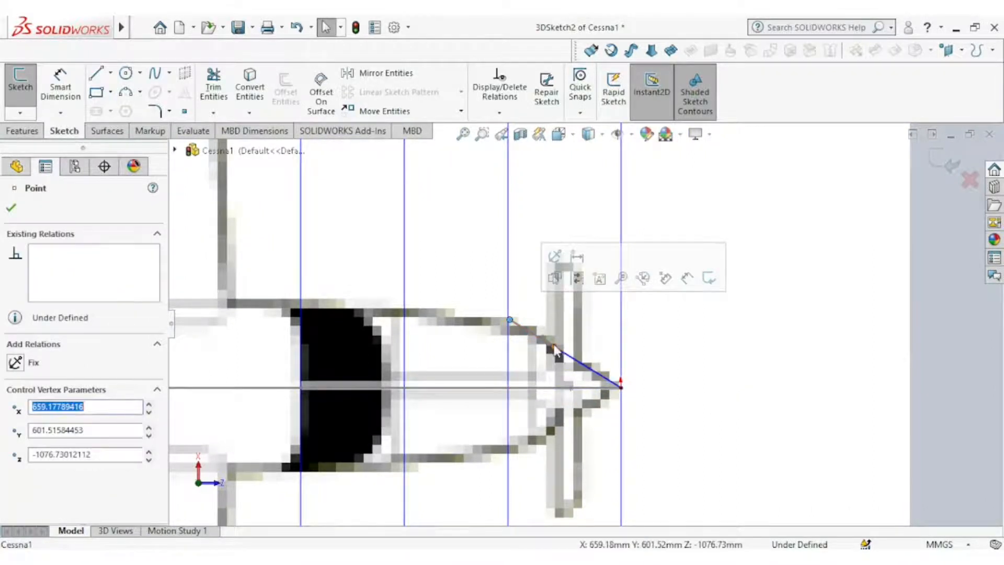
{"action": "left_click", "coordinate": [601, 370]}
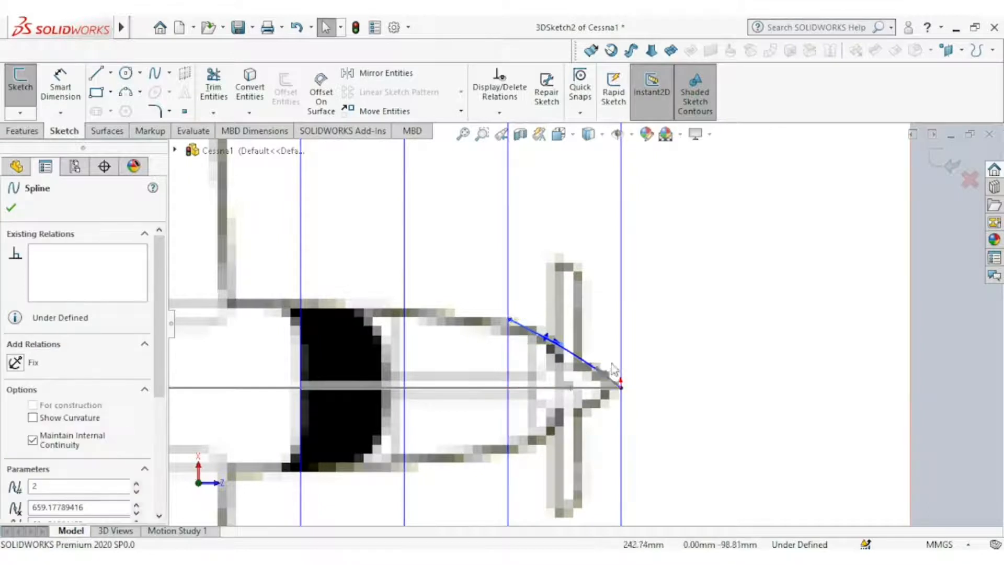
{"action": "left_click_drag", "start_coordinate": [597, 372], "coordinate": [621, 387]}
{"action": "left_click", "coordinate": [537, 286]}
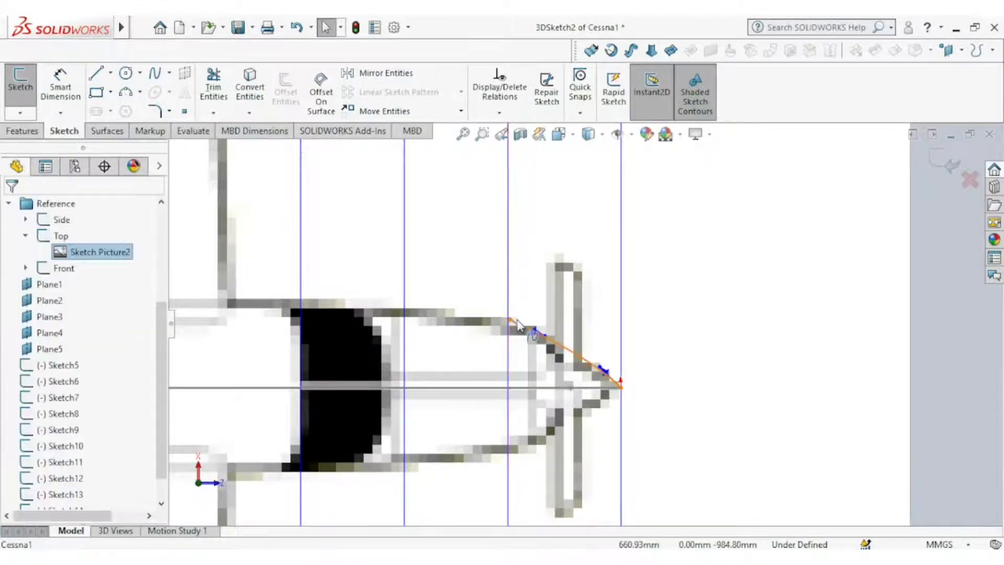
Constrain the spline's rear endpoint to Plane1 with an On Plane relation
{"action": "left_click", "coordinate": [511, 321]}
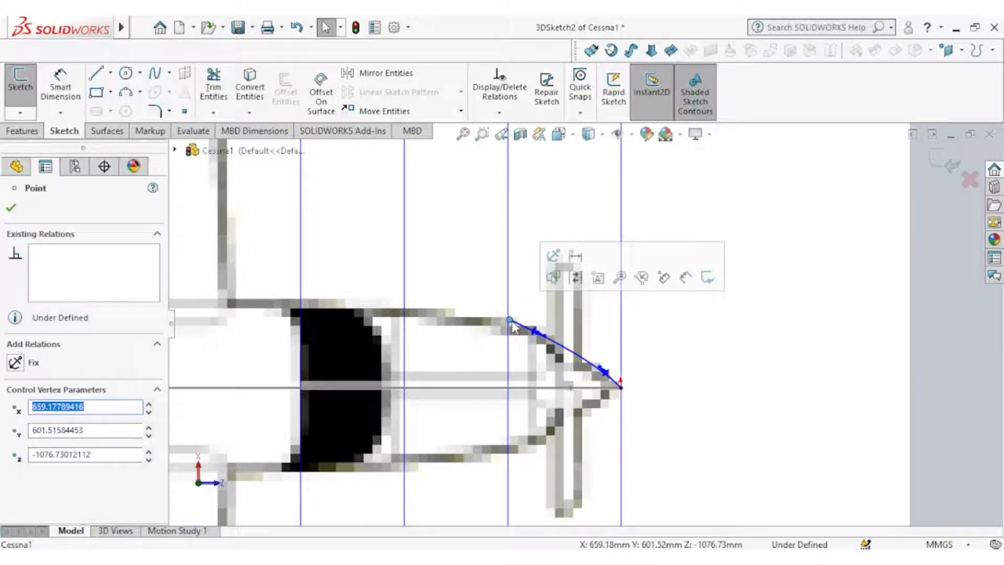
{"action": "left_click", "coordinate": [508, 302], "text": "ctrl"}
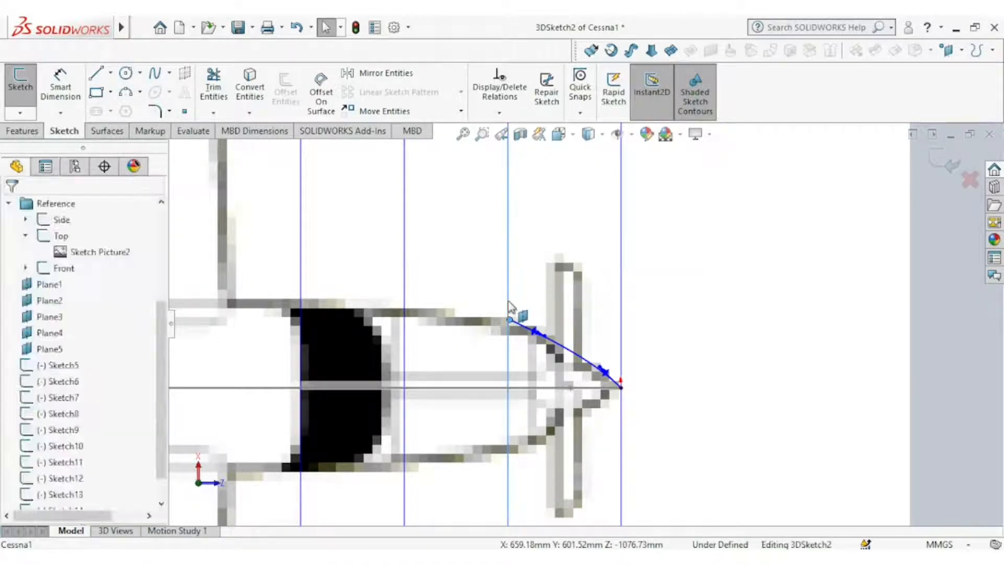
{"action": "left_click", "coordinate": [16, 445]}
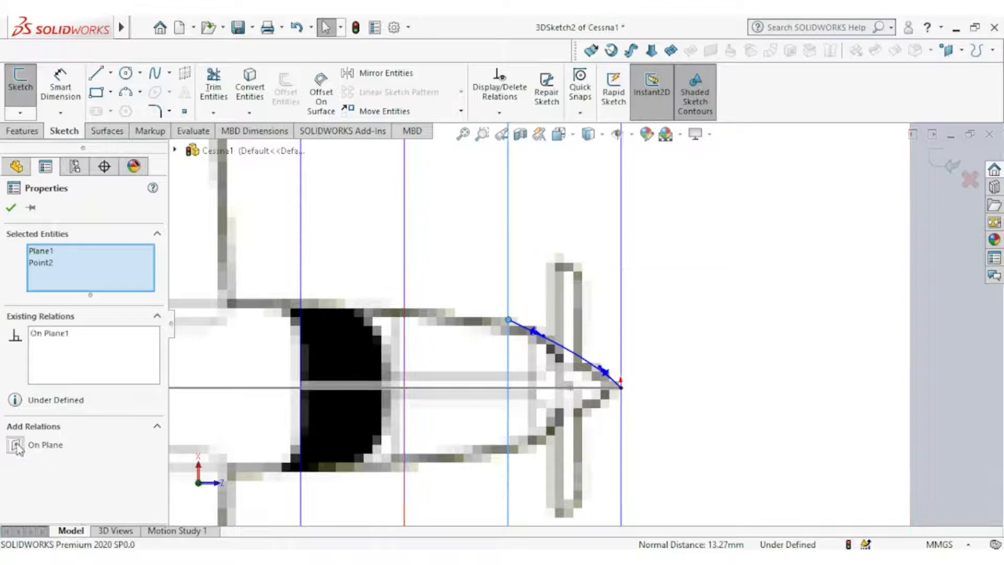
{"action": "left_click", "coordinate": [10, 210]}
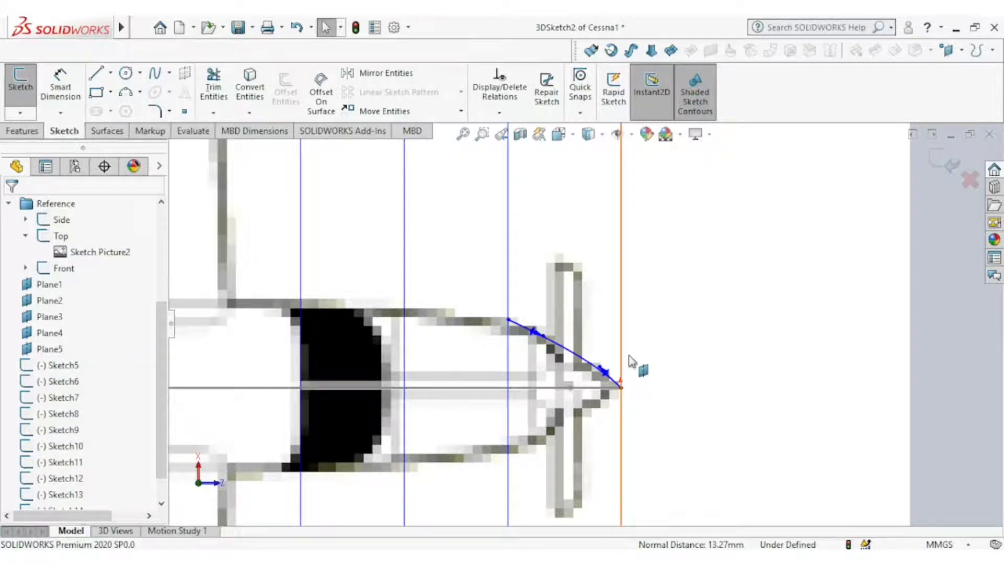
Check the nose spline against the side profile and finish the 3D sketch
{"action": "mouse_move", "coordinate": [628, 367]}
{"action": "middle_mouse_down"}
{"action": "mouse_move", "coordinate": [572, 278]}
{"action": "mouse_move", "coordinate": [503, 216]}
{"action": "mouse_move", "coordinate": [491, 224]}
{"action": "middle_mouse_up"}
{"action": "left_click", "coordinate": [570, 138]}
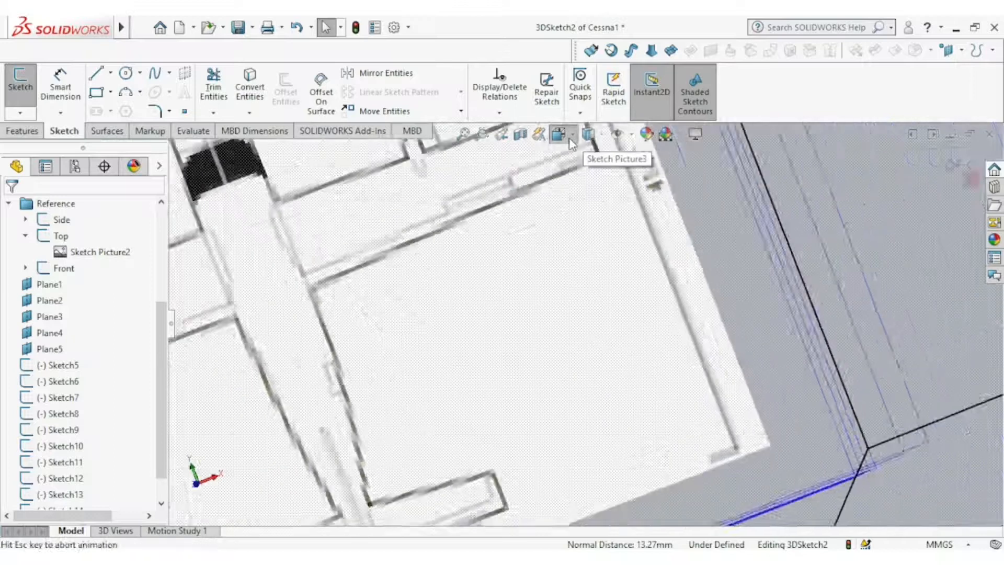
{"action": "left_click", "coordinate": [529, 325]}
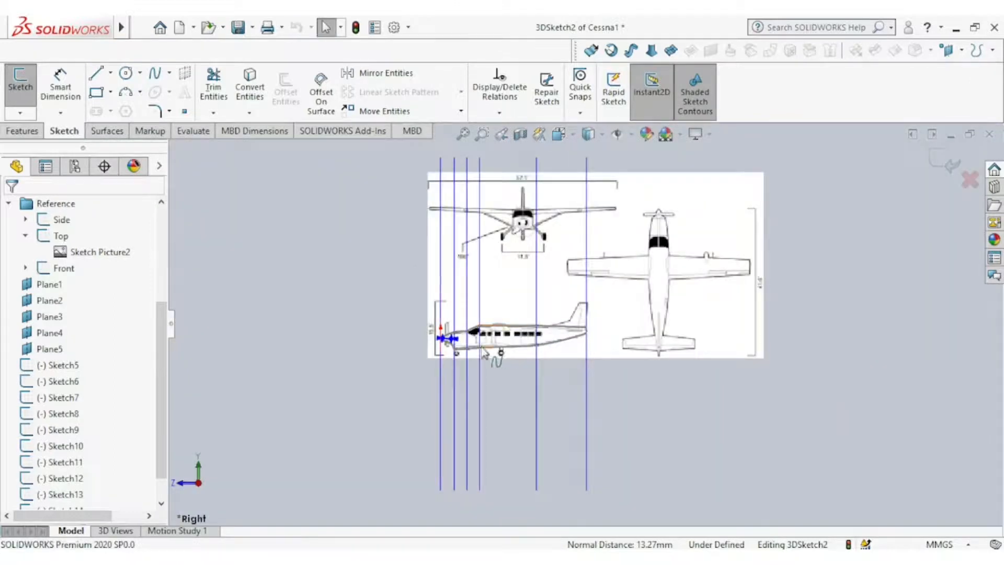
{"action": "scroll", "coordinate": [481, 350], "scroll_direction": "down", "scroll_amount": 10}
{"action": "double_click", "coordinate": [512, 315]}
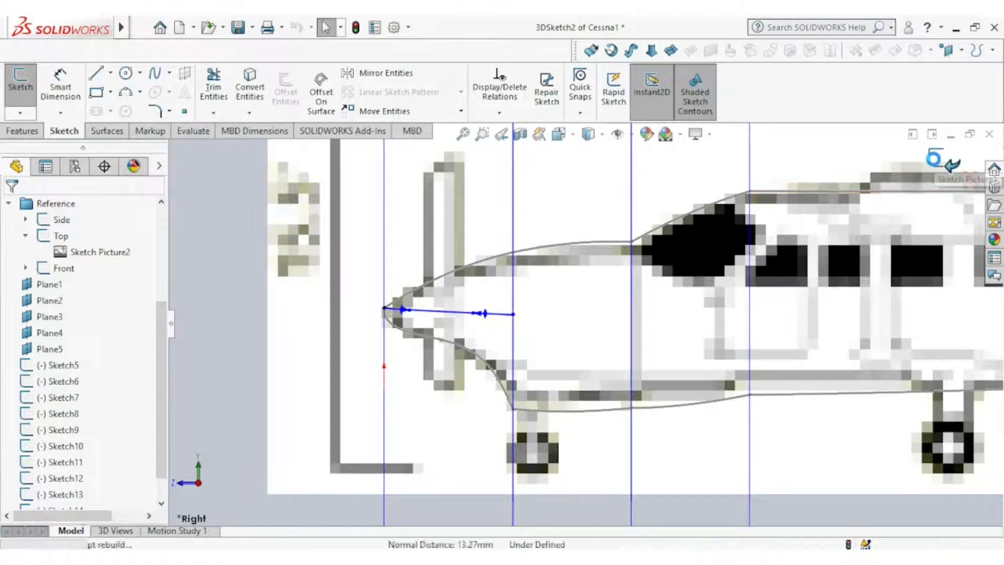
{"action": "left_click", "coordinate": [952, 165]}
Hide the Front Plane at the nose tip
{"action": "scroll", "coordinate": [584, 219], "scroll_direction": "up", "scroll_amount": 3}
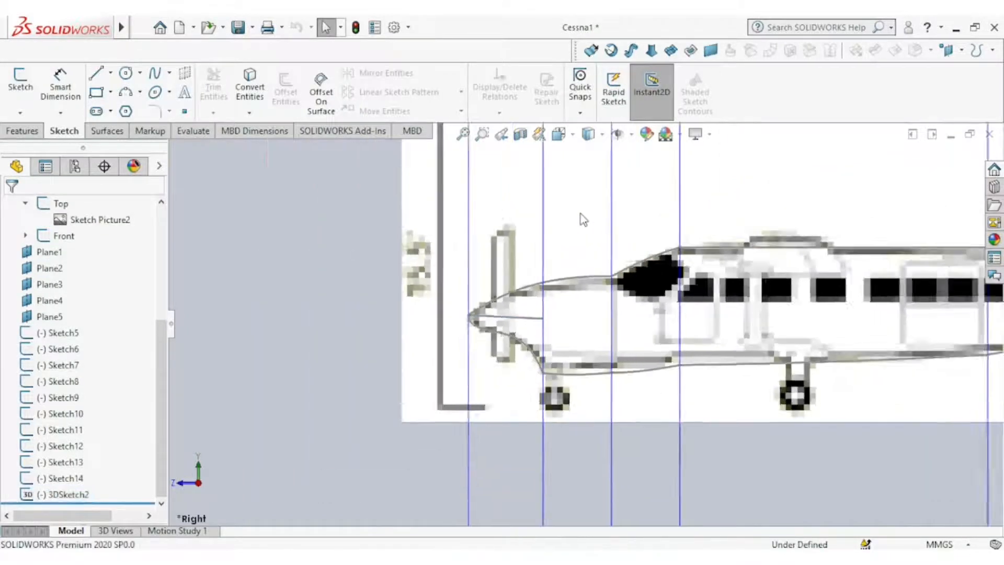
{"action": "scroll", "coordinate": [584, 220], "scroll_direction": "up", "scroll_amount": 2}
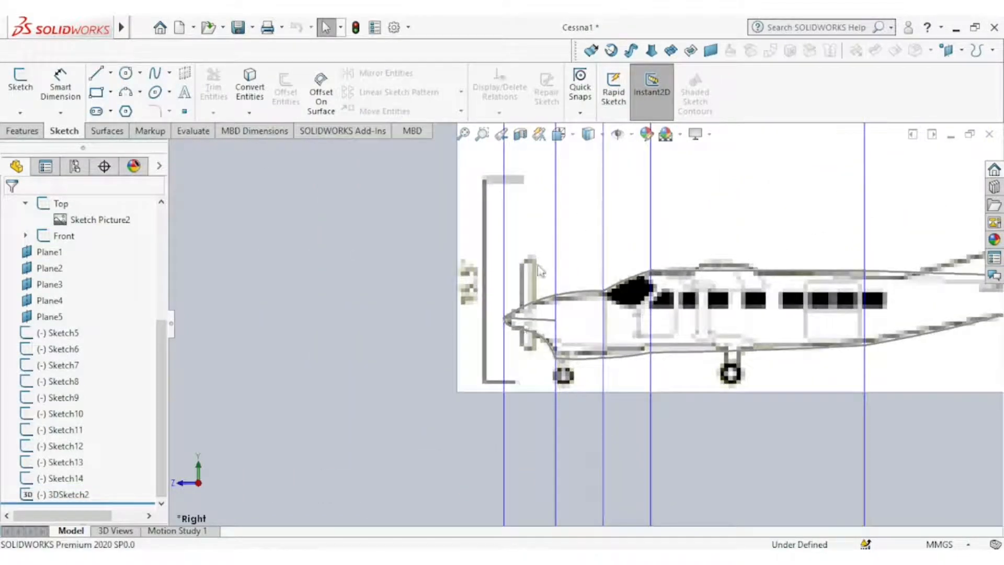
{"action": "left_click", "coordinate": [503, 264]}
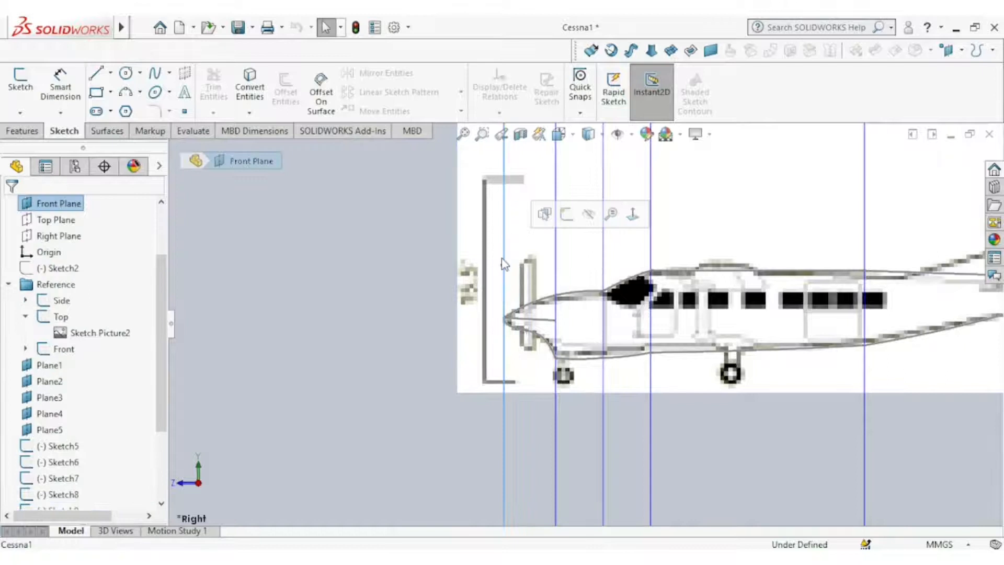
{"action": "left_click", "coordinate": [588, 215]}
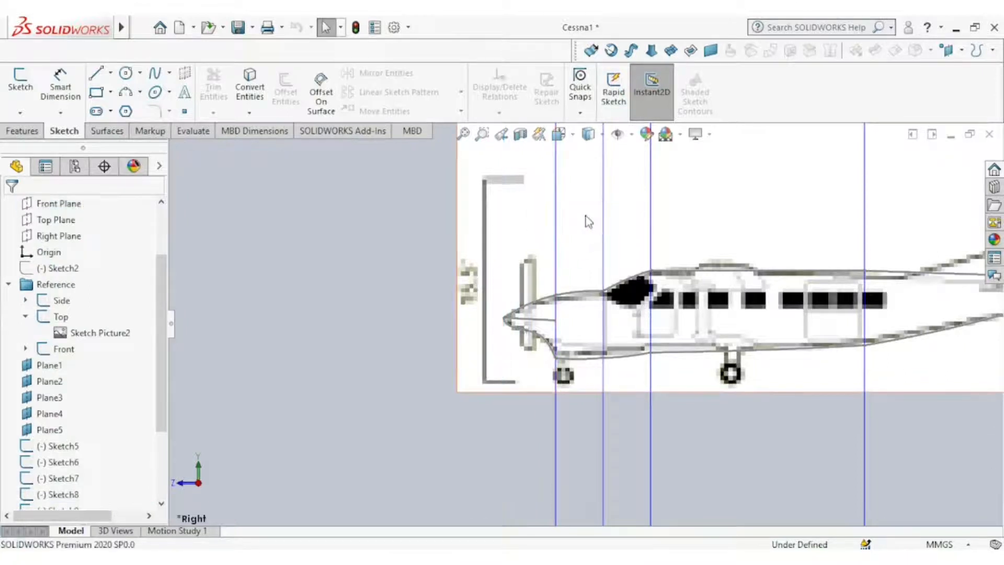
{"action": "left_click", "coordinate": [556, 243]}
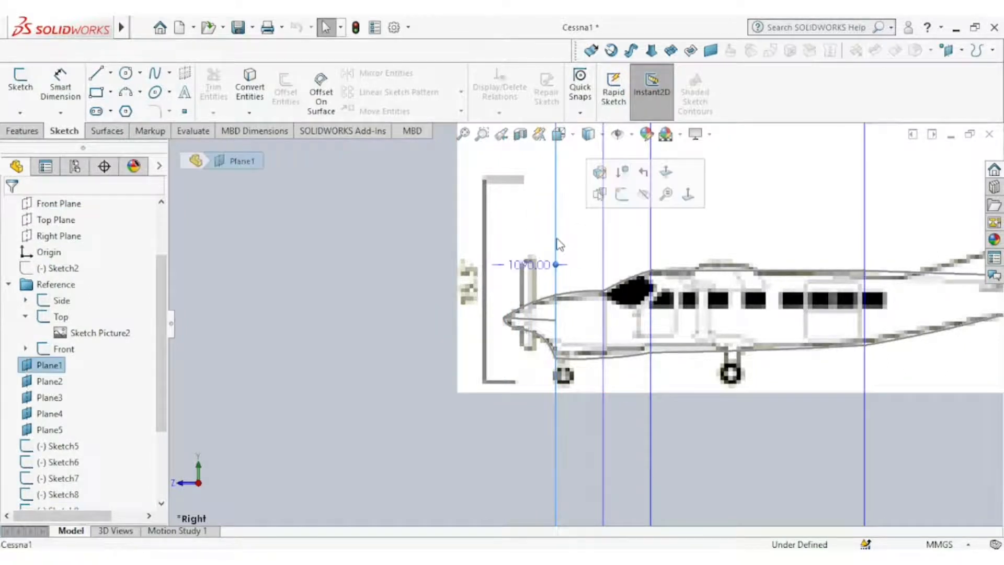
{"action": "left_click", "coordinate": [625, 201]}
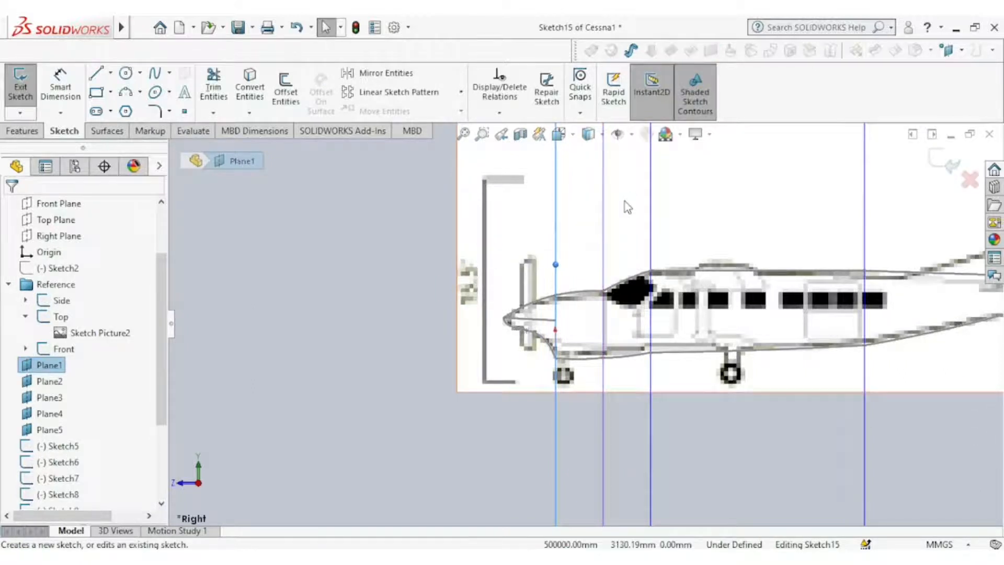
{"action": "mouse_move", "coordinate": [577, 294]}
{"action": "middle_mouse_down"}
{"action": "mouse_move", "coordinate": [598, 306]}
{"action": "mouse_move", "coordinate": [614, 289]}
{"action": "mouse_move", "coordinate": [626, 296]}
{"action": "middle_mouse_up"}
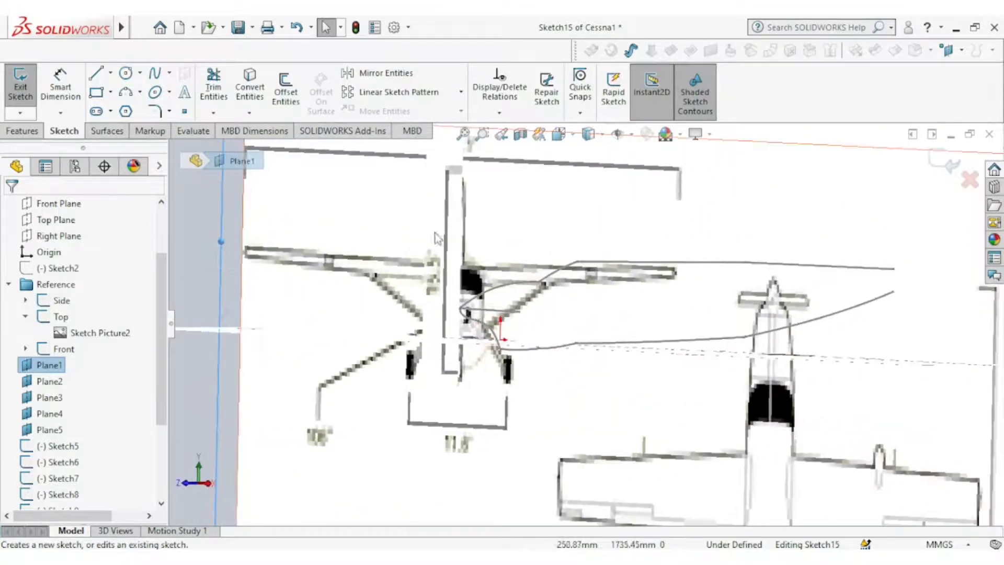
{"action": "left_click", "coordinate": [155, 79]}
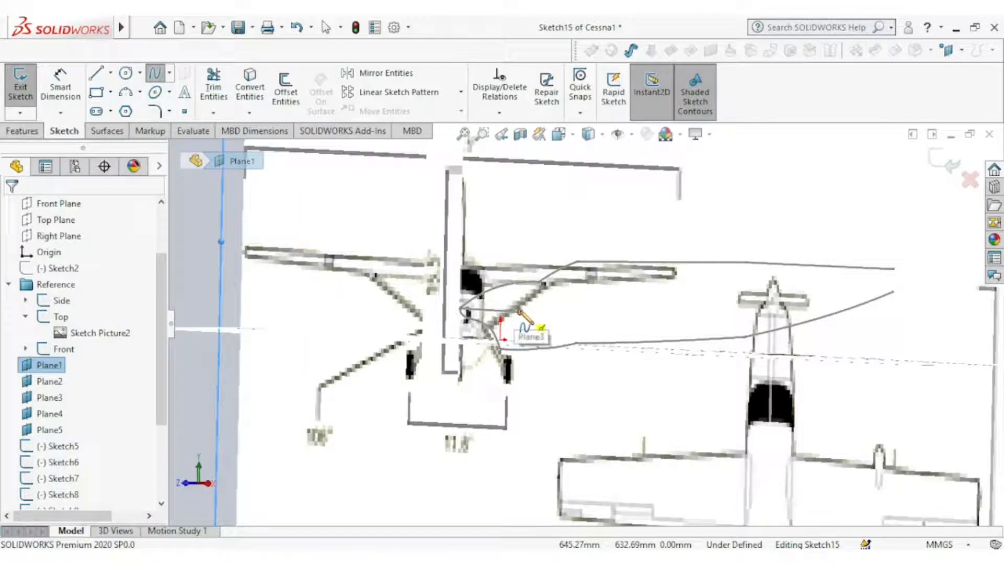
{"action": "mouse_move", "coordinate": [519, 312]}
{"action": "middle_mouse_down"}
{"action": "mouse_move", "coordinate": [475, 307]}
{"action": "mouse_move", "coordinate": [477, 296]}
{"action": "mouse_move", "coordinate": [498, 313]}
{"action": "mouse_move", "coordinate": [488, 315]}
{"action": "mouse_move", "coordinate": [497, 335]}
{"action": "middle_mouse_up"}
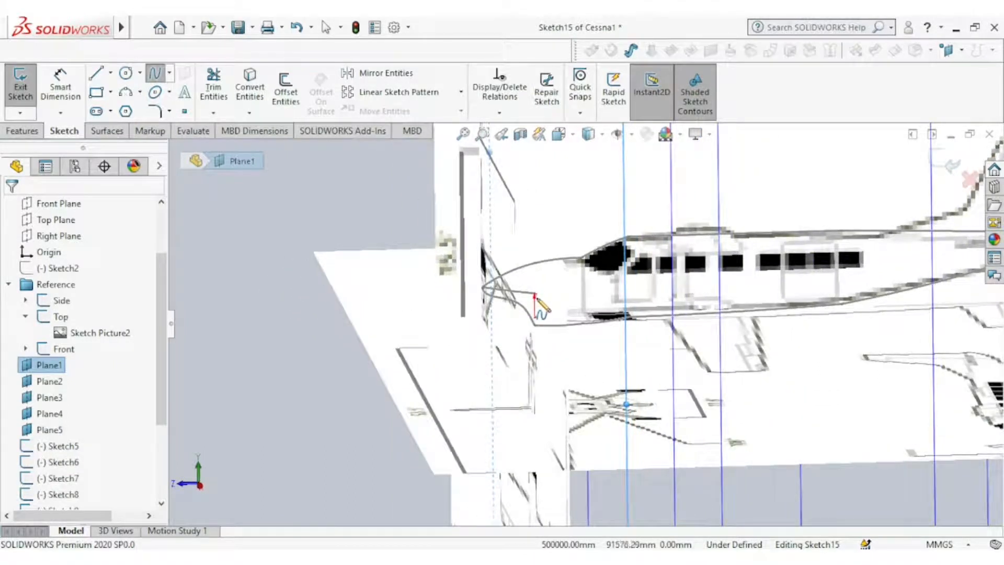
{"action": "left_click", "coordinate": [559, 134]}
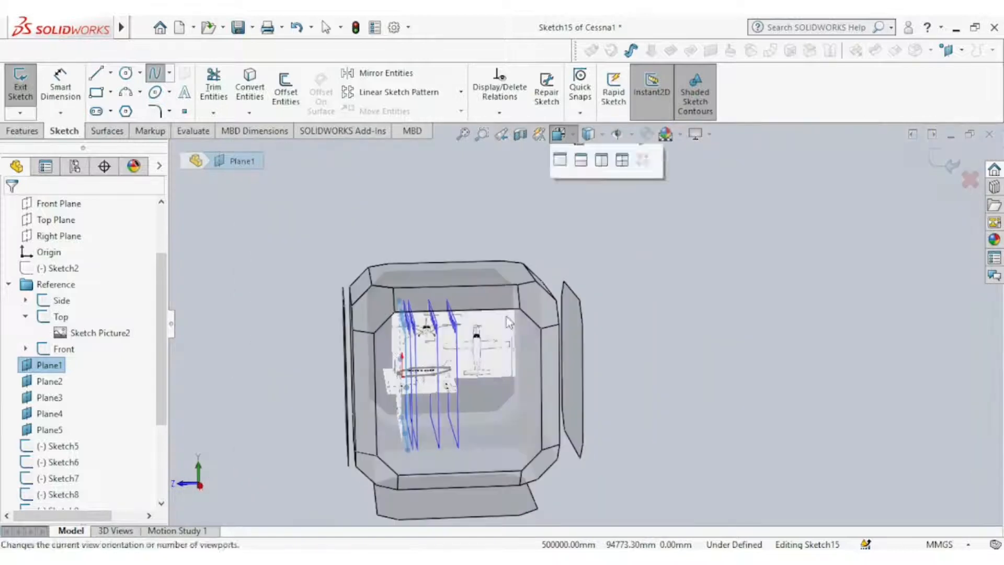
{"action": "key", "text": "Escape"}
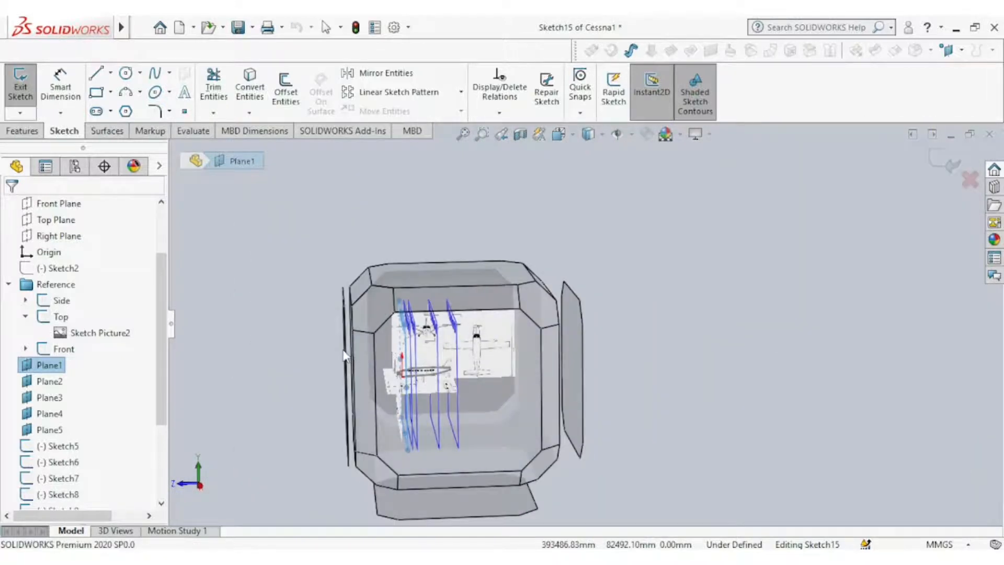
{"action": "key", "text": "Escape"}
{"action": "scroll", "coordinate": [553, 300], "scroll_direction": "down", "scroll_amount": 5}
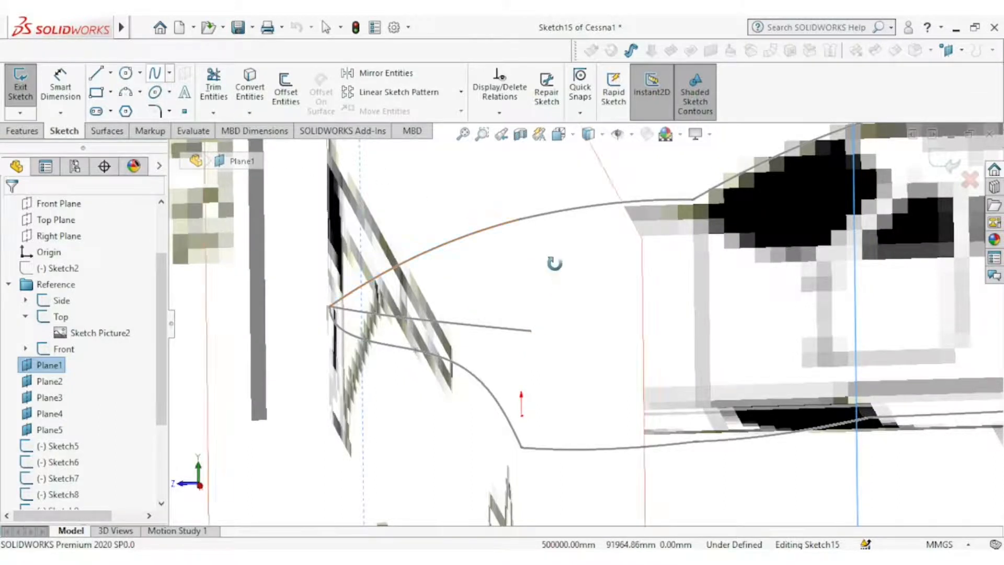
{"action": "scroll", "coordinate": [553, 262], "scroll_direction": "down", "scroll_amount": 5}
{"action": "scroll", "coordinate": [591, 262], "scroll_direction": "up", "scroll_amount": 2}
{"action": "key", "text": "Escape"}
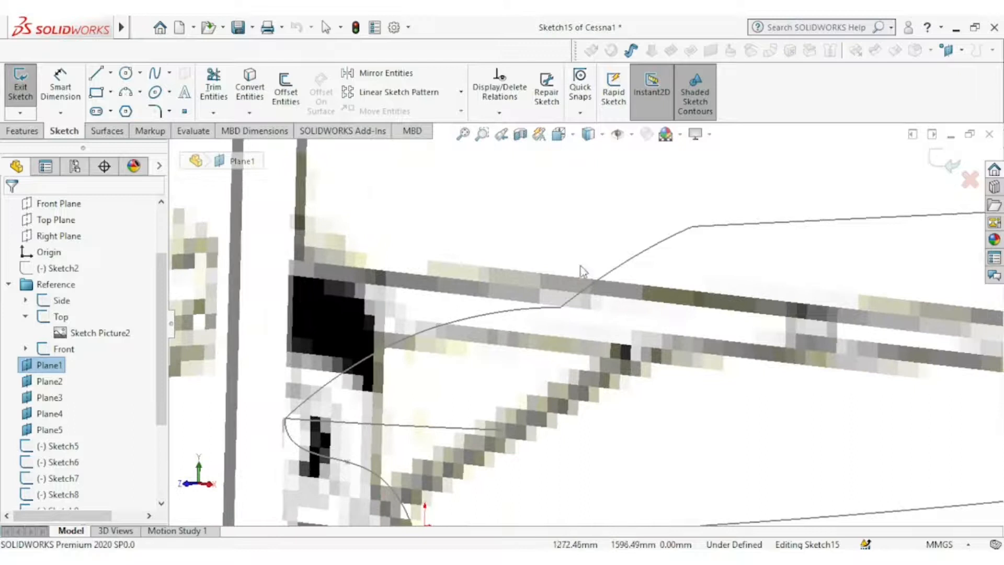
{"action": "left_click", "coordinate": [942, 159]}
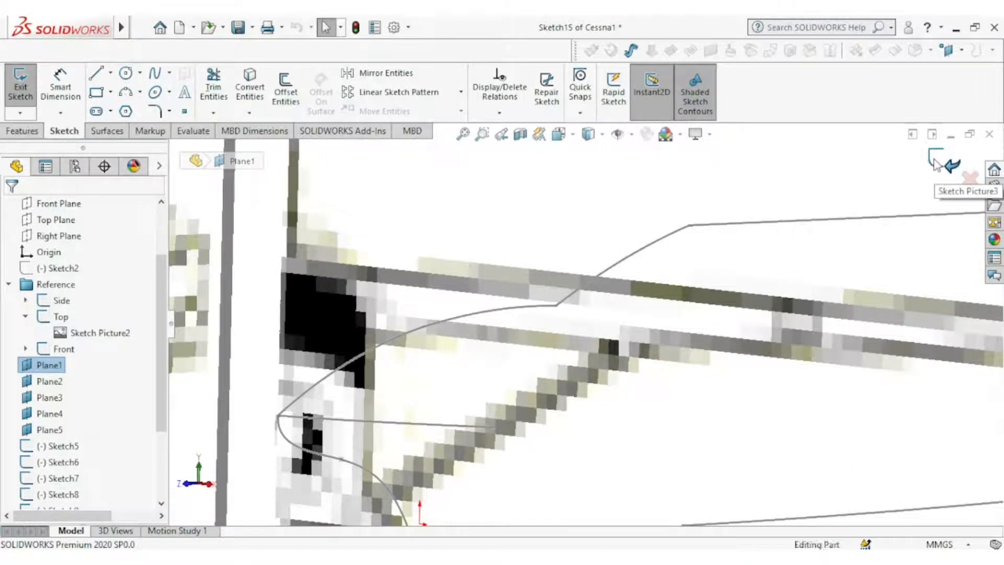
Hide the Reference folder and sketch a two-point spline on Plane1 from the nose side spline's rear endpoint to the upper profile curve's point
{"action": "right_click", "coordinate": [52, 284]}
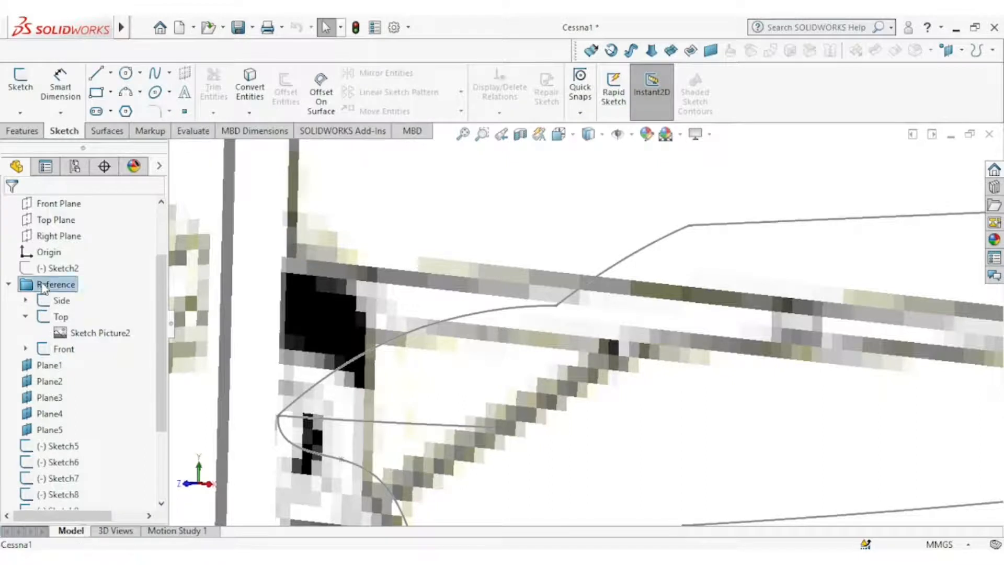
{"action": "left_click", "coordinate": [56, 239]}
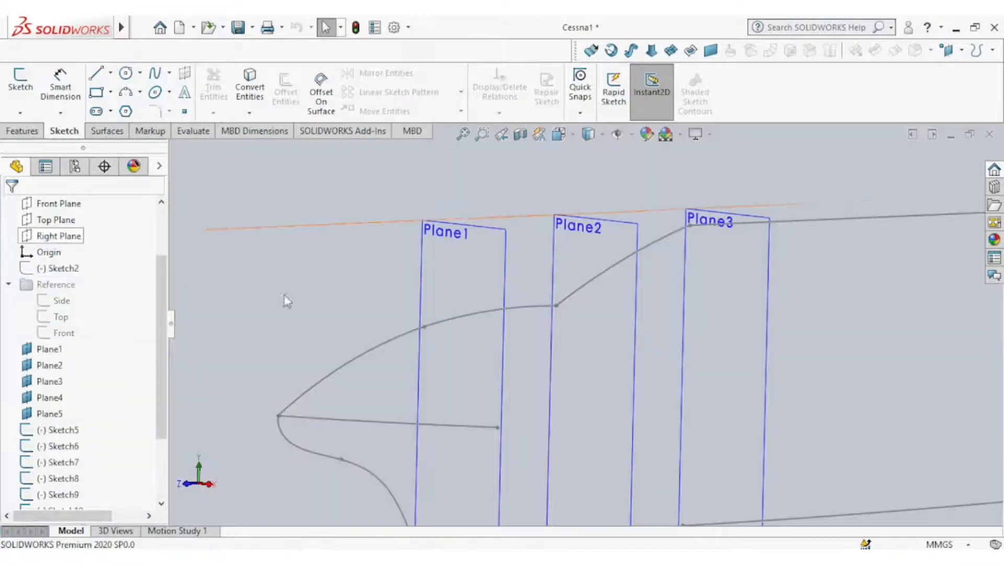
{"action": "left_click", "coordinate": [505, 253]}
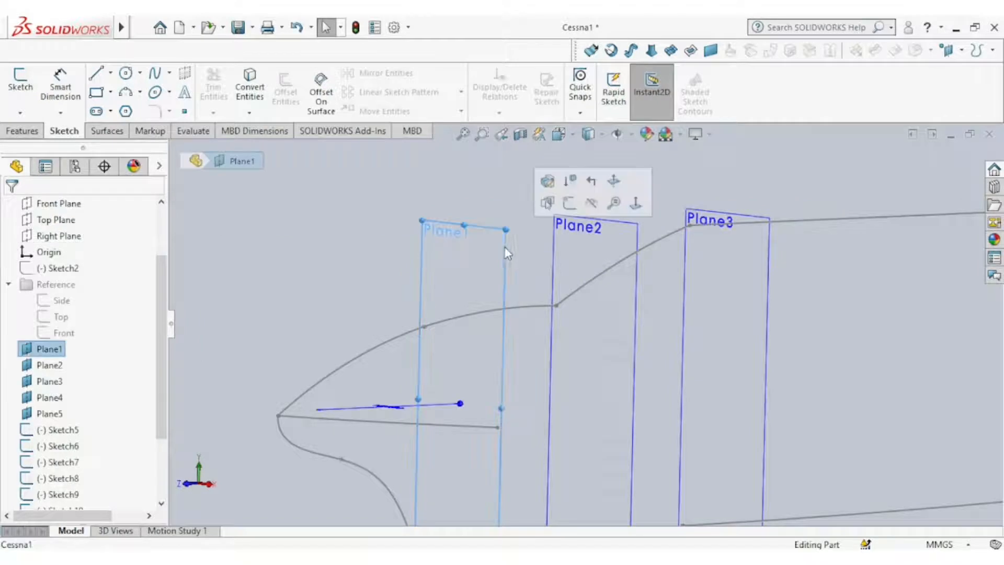
{"action": "left_click", "coordinate": [568, 205]}
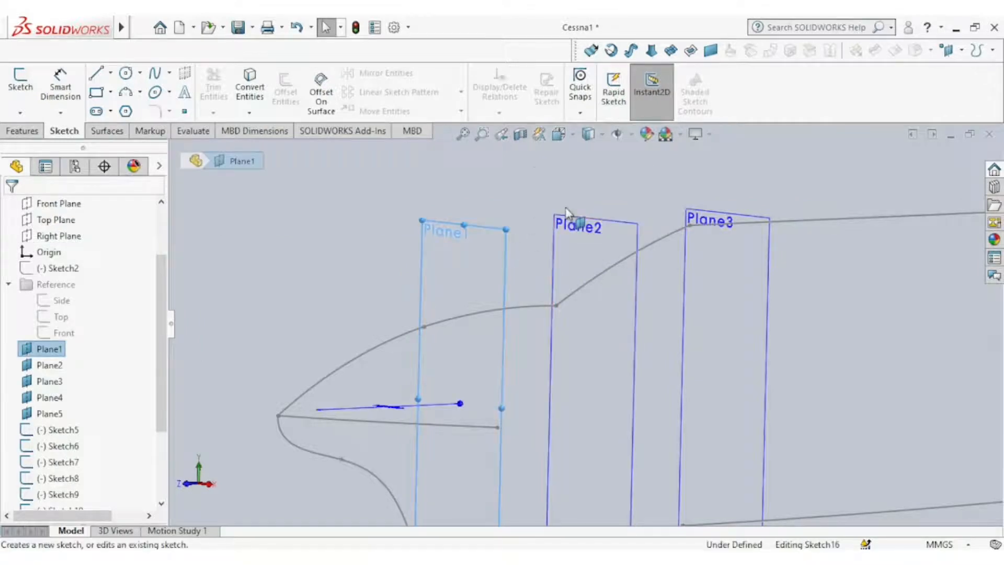
{"action": "left_click", "coordinate": [153, 77]}
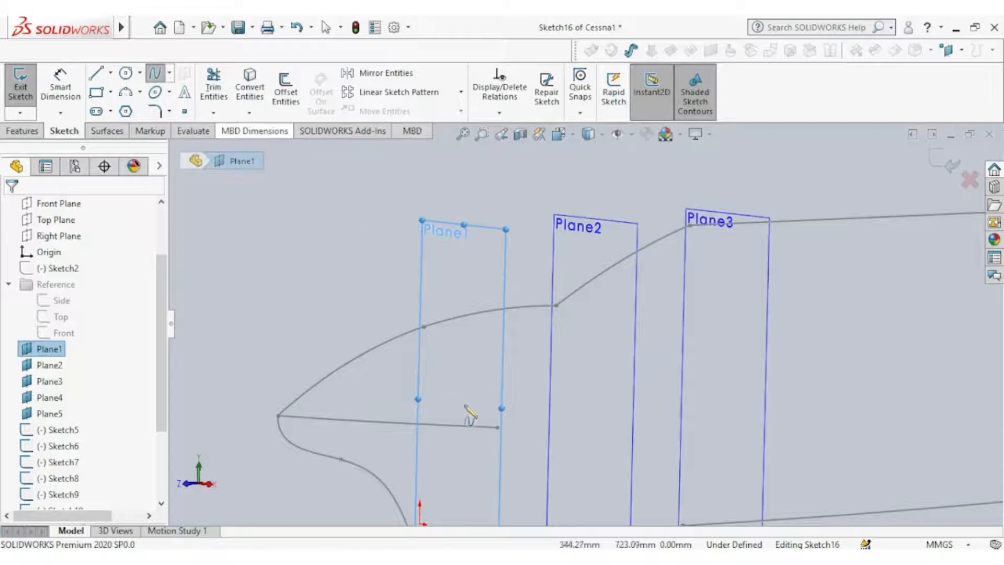
{"action": "left_click", "coordinate": [497, 428]}
{"action": "left_click", "coordinate": [424, 328]}
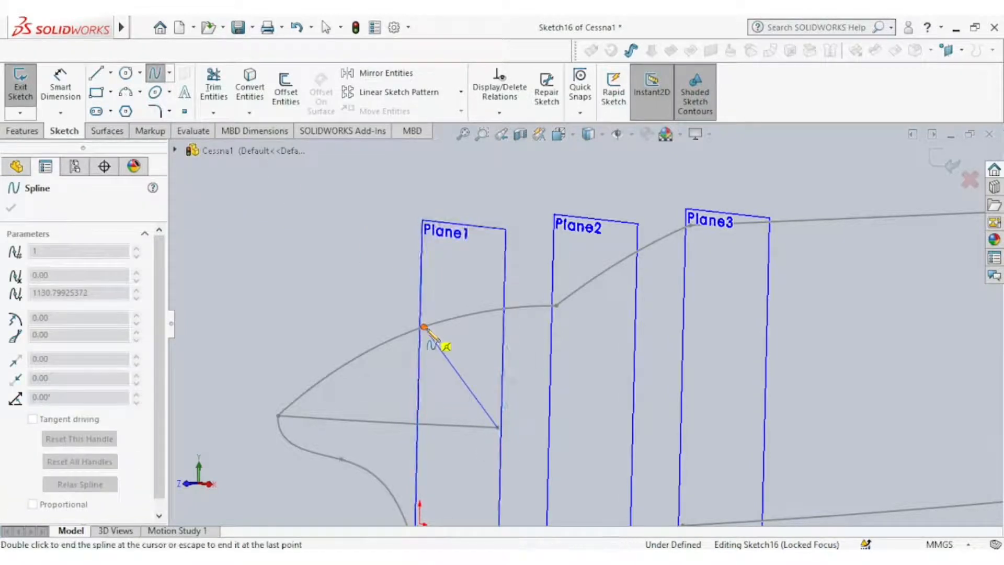
{"action": "right_click", "coordinate": [465, 293]}
{"action": "left_click", "coordinate": [504, 304]}
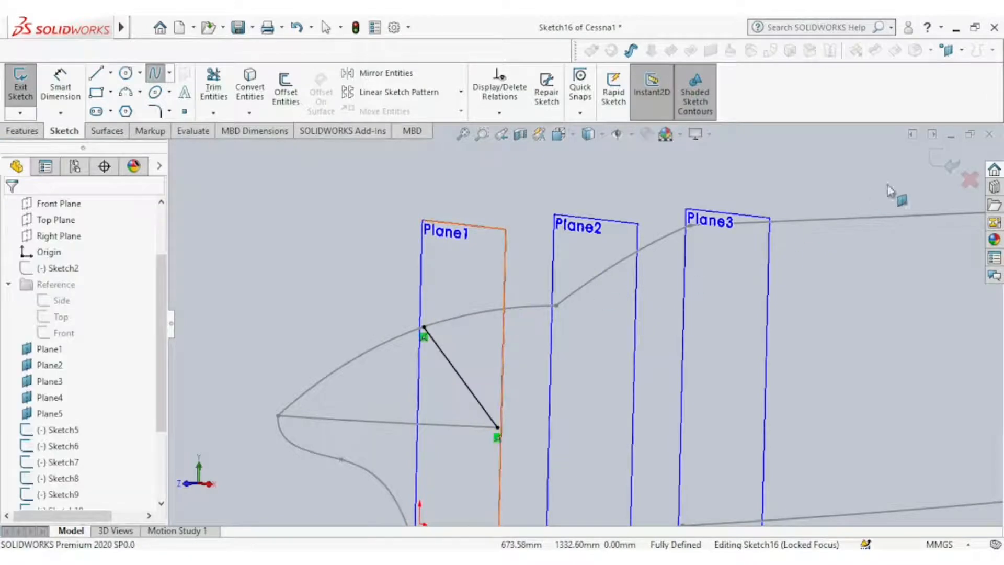
{"action": "left_click", "coordinate": [937, 166]}
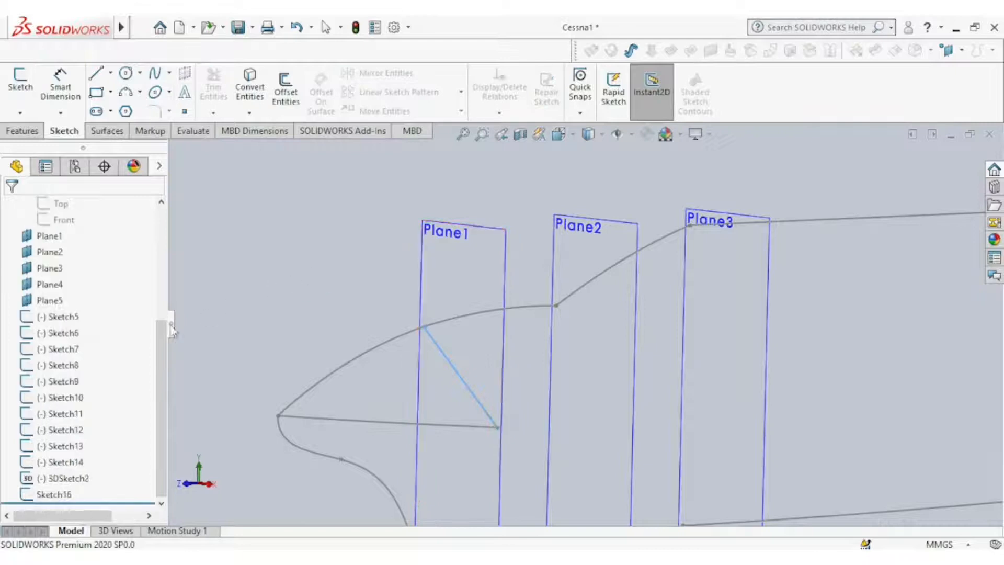
Collapse the Reference folder and show its pictures again
{"action": "left_click", "coordinate": [331, 264]}
{"action": "left_click_drag", "start_coordinate": [155, 355], "coordinate": [154, 295]}
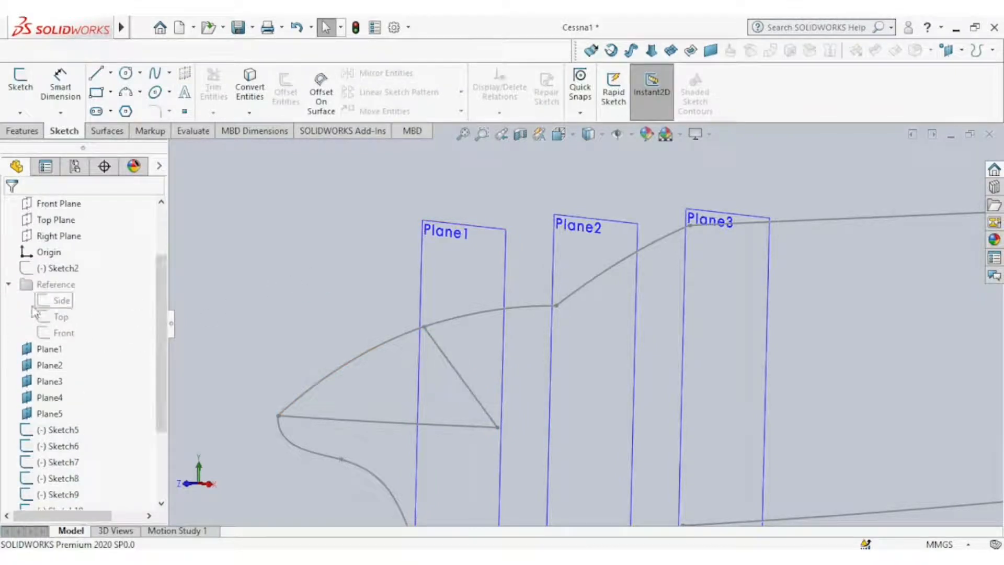
{"action": "left_click", "coordinate": [8, 283]}
{"action": "right_click", "coordinate": [47, 285]}
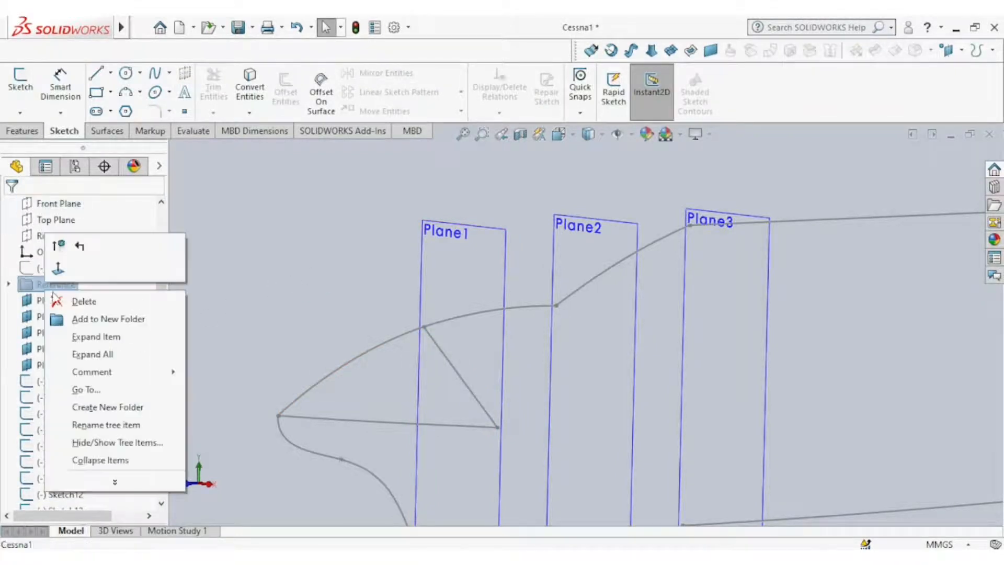
{"action": "left_click", "coordinate": [57, 255]}
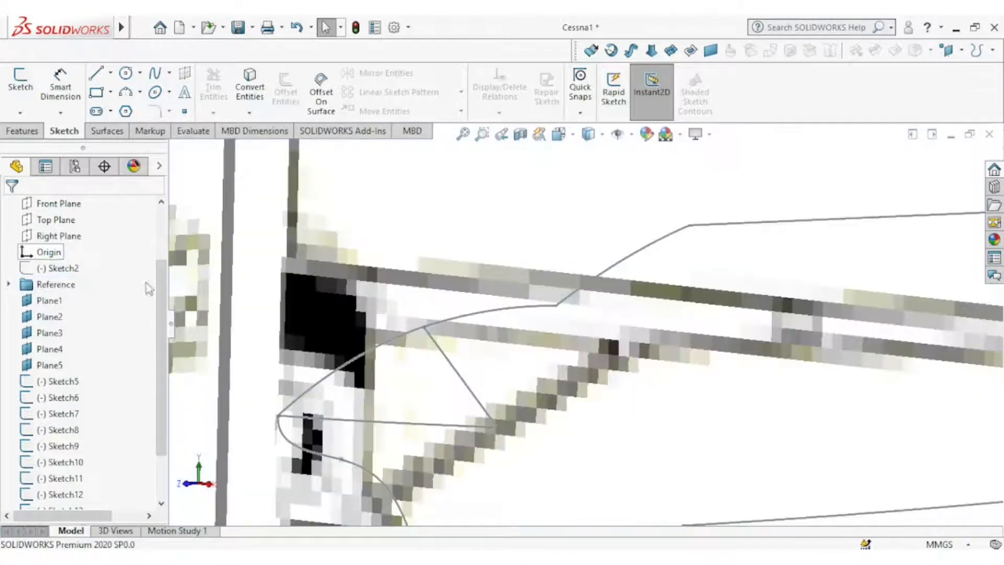
Edit the Plane1 spline sketch, bending the curve outward with its end handles into a rounded upper nose cross-section, and finish the sketch
{"action": "left_click", "coordinate": [454, 371]}
{"action": "left_click", "coordinate": [496, 299]}
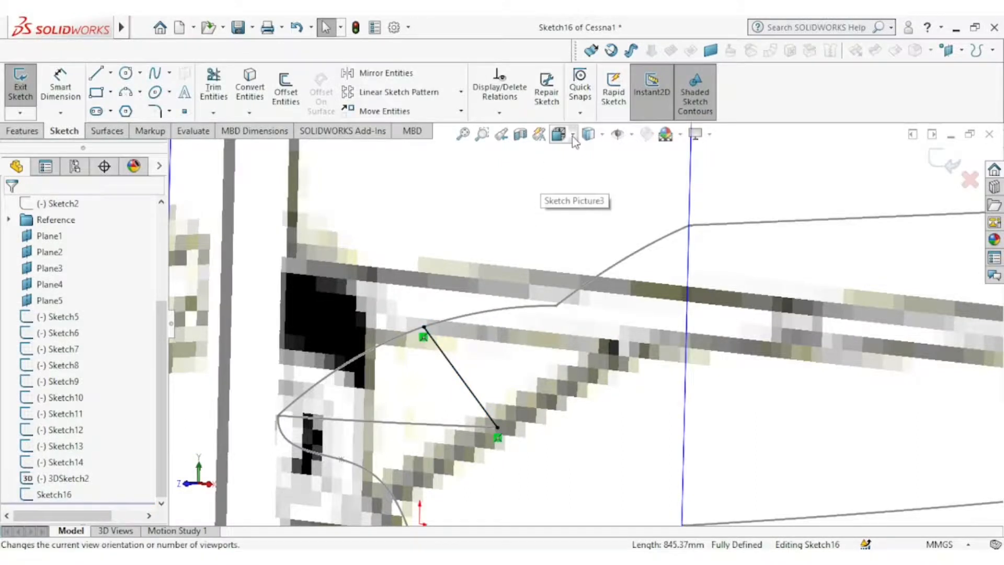
{"action": "left_click", "coordinate": [573, 136]}
{"action": "left_click", "coordinate": [370, 358]}
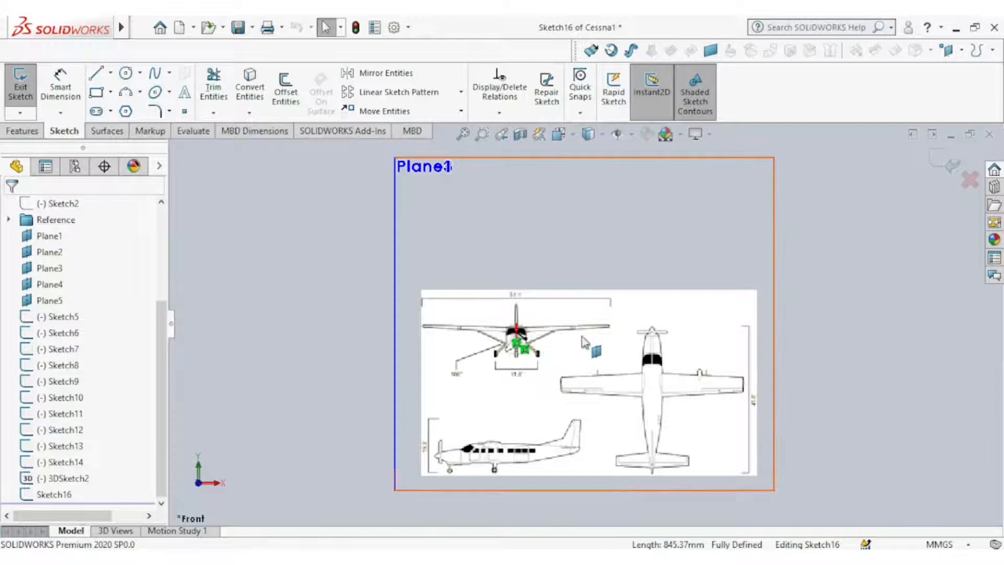
{"action": "scroll", "coordinate": [585, 342], "scroll_direction": "down", "scroll_amount": 1}
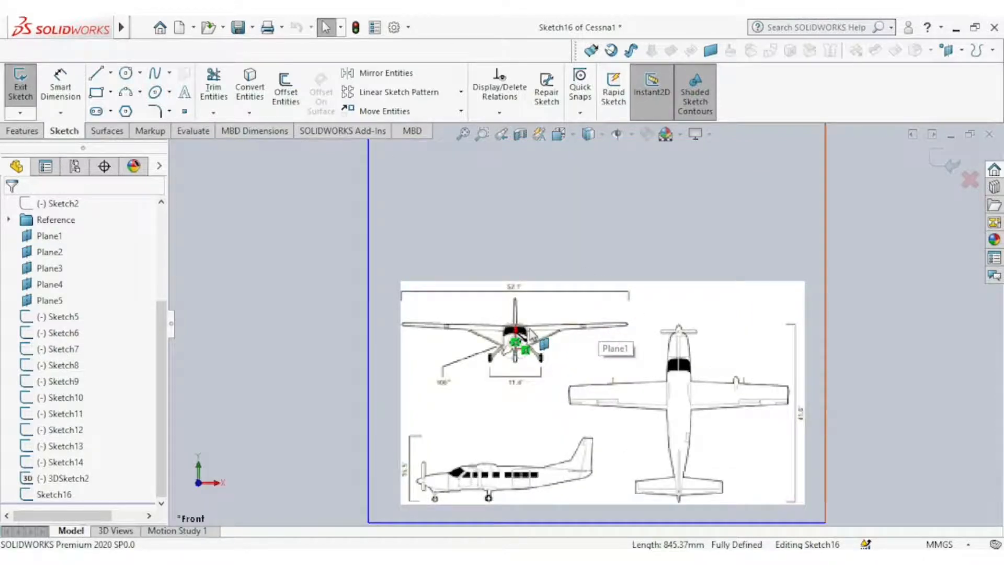
{"action": "scroll", "coordinate": [537, 335], "scroll_direction": "down", "scroll_amount": 8}
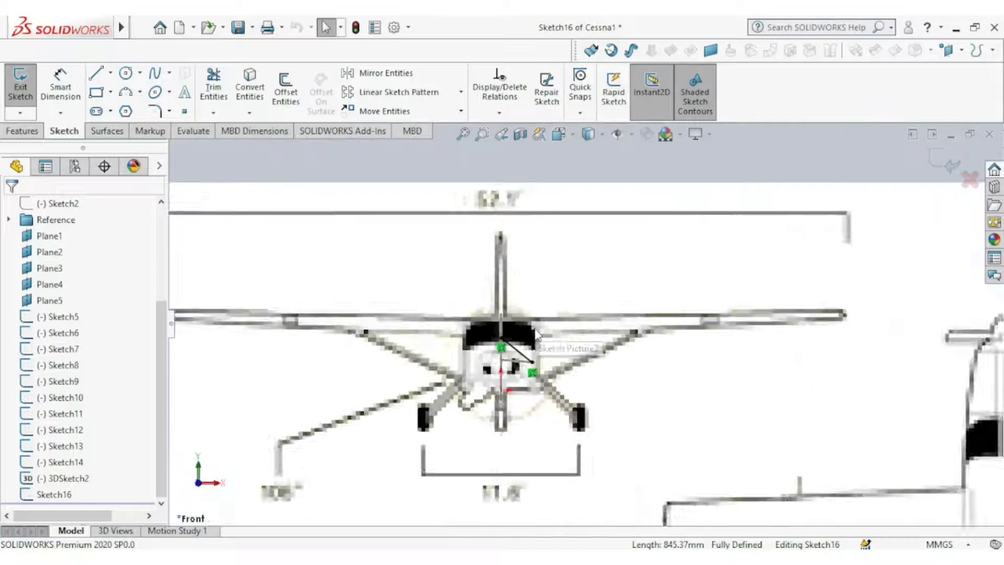
{"action": "scroll", "coordinate": [547, 349], "scroll_direction": "down", "scroll_amount": 3}
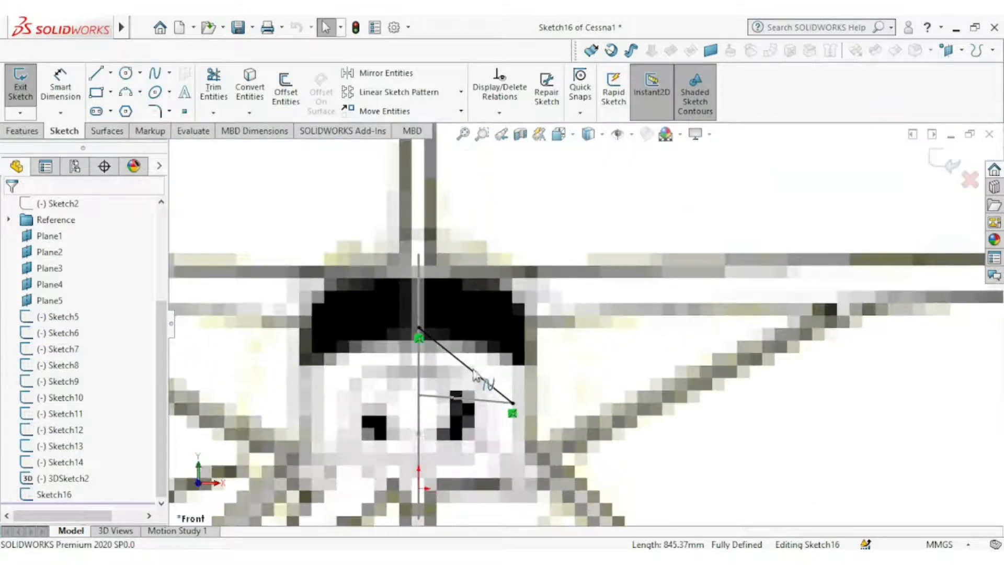
{"action": "left_click", "coordinate": [472, 374]}
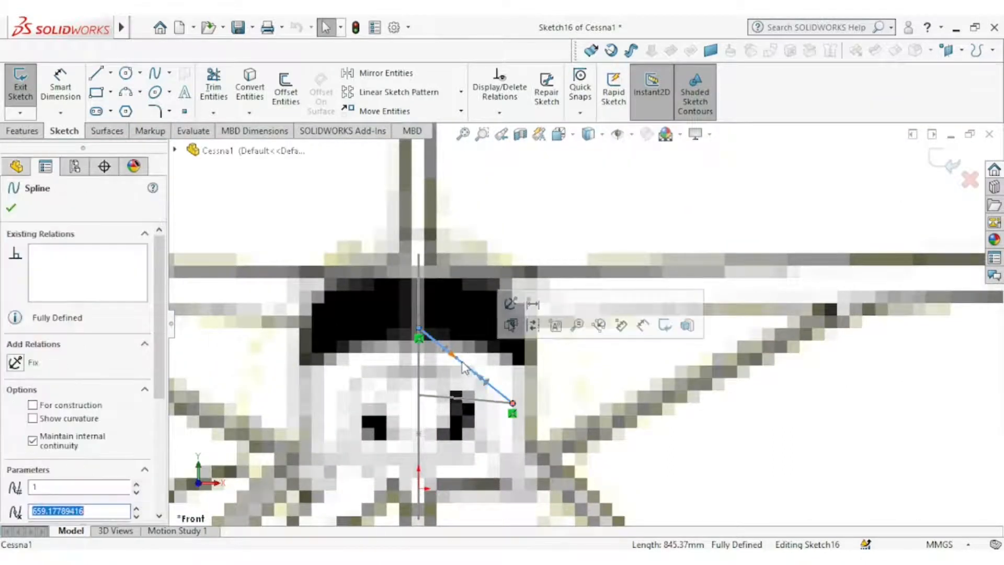
{"action": "left_click", "coordinate": [457, 358]}
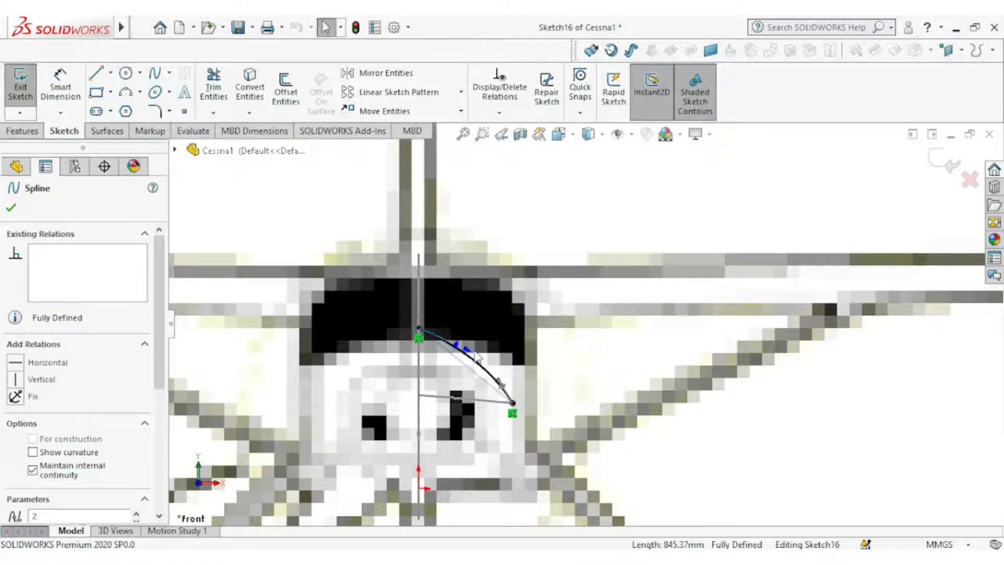
{"action": "left_click_drag", "start_coordinate": [476, 345], "coordinate": [477, 346]}
{"action": "left_click_drag", "start_coordinate": [502, 378], "coordinate": [506, 377]}
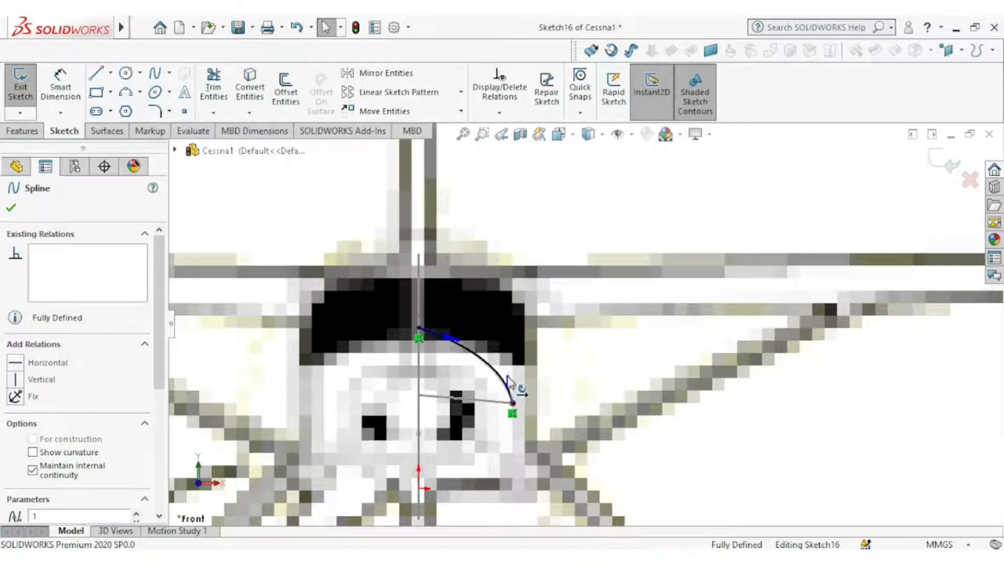
{"action": "left_click", "coordinate": [946, 161]}
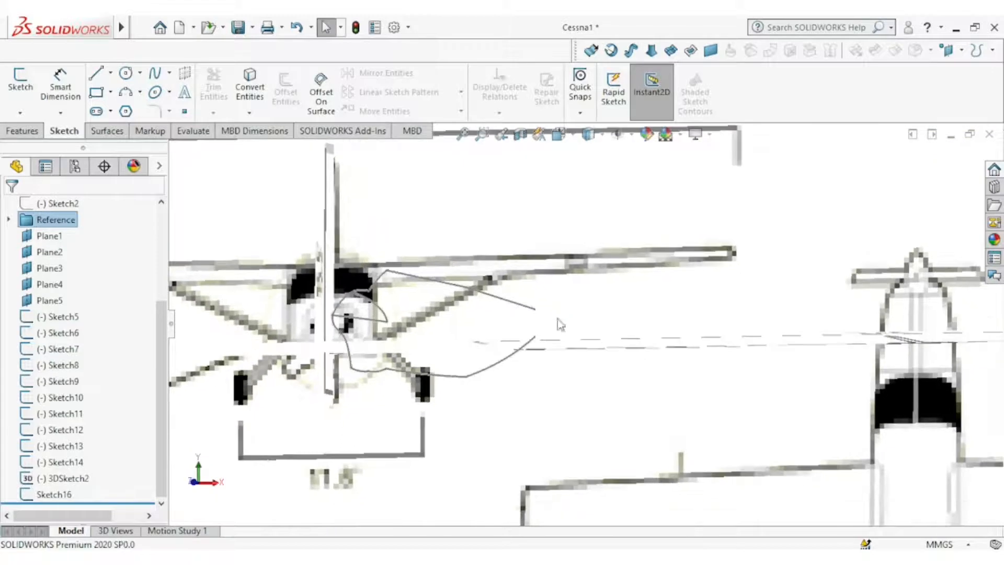
Sketch a two-point spline on Plane1 from the lower profile curve's point to the nose side spline's rear endpoint
{"action": "left_click", "coordinate": [56, 238]}
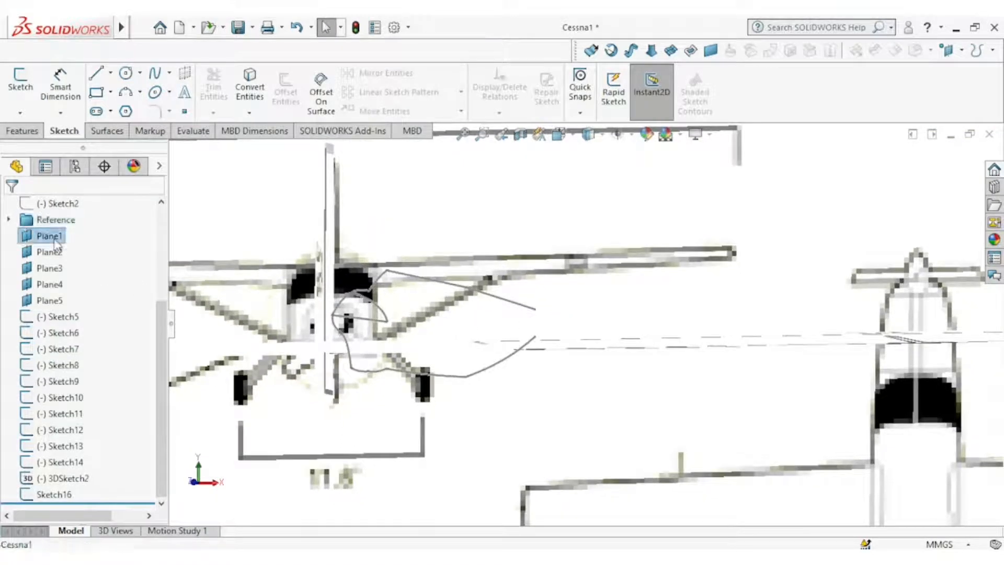
{"action": "left_click", "coordinate": [67, 230]}
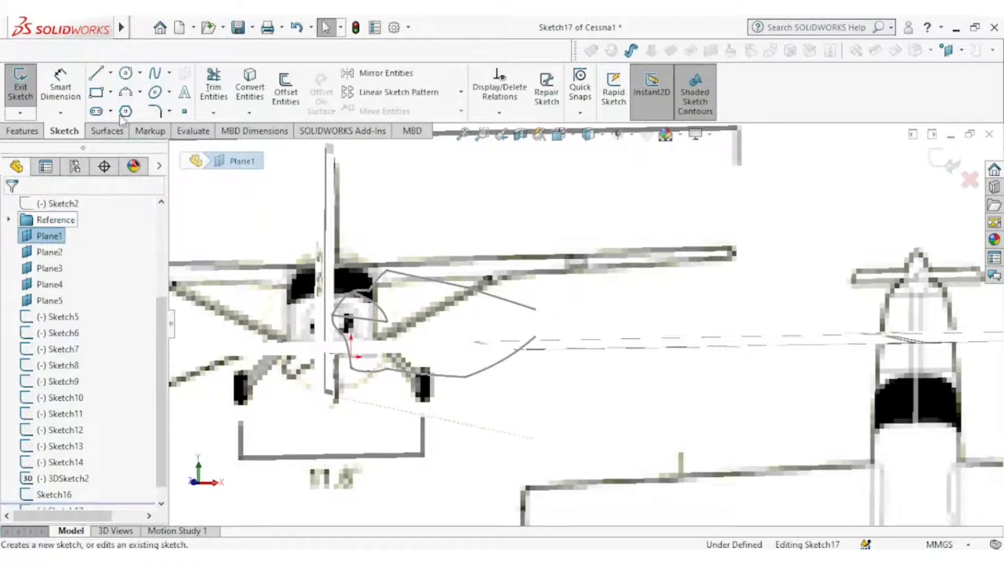
{"action": "left_click", "coordinate": [152, 75]}
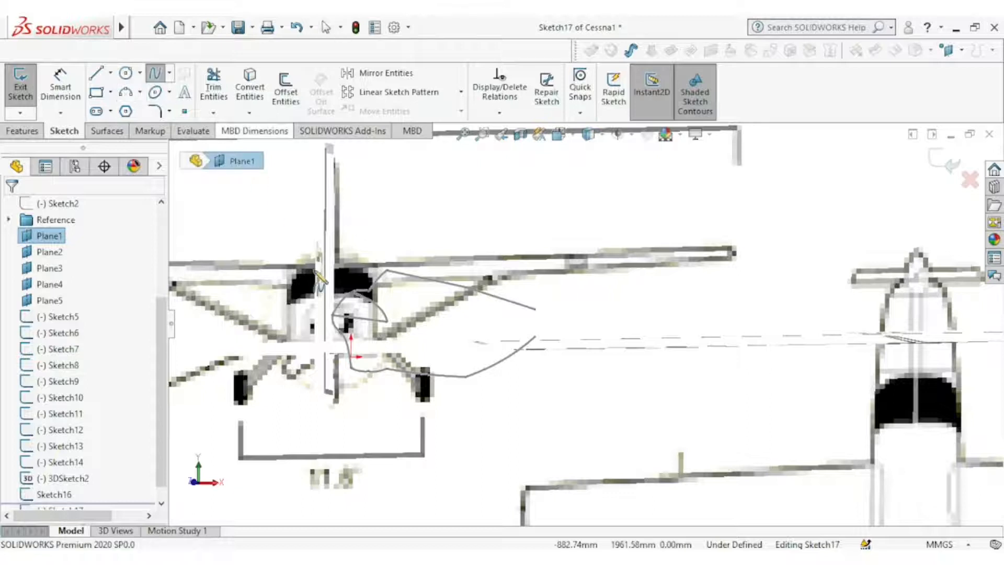
{"action": "left_click", "coordinate": [351, 367]}
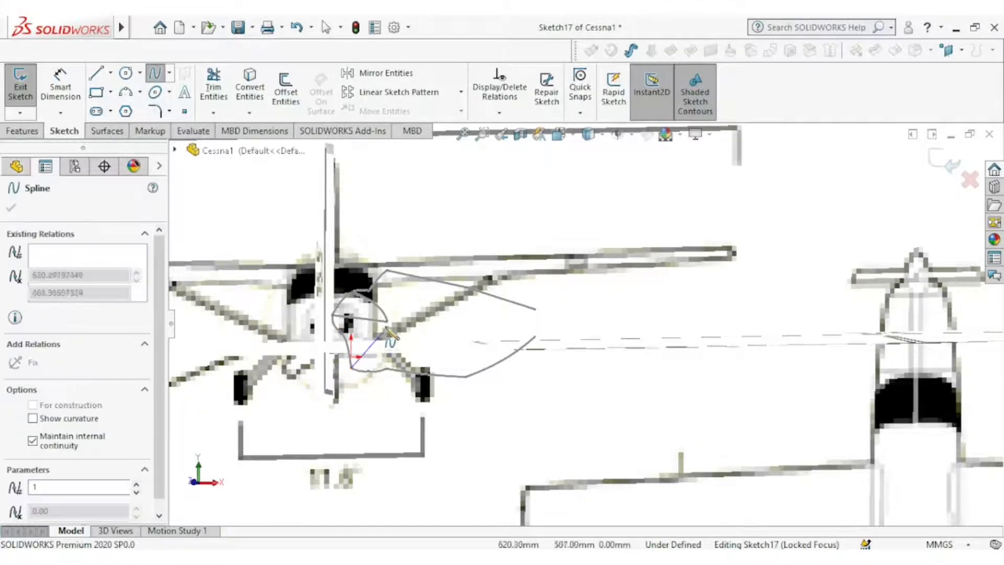
{"action": "left_click", "coordinate": [387, 322]}
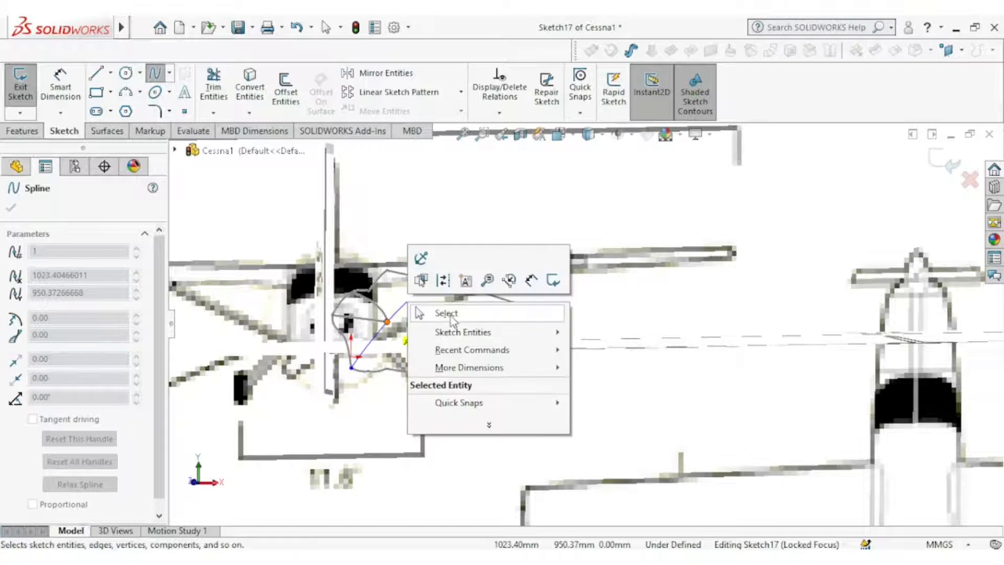
{"action": "right_click", "coordinate": [408, 306]}
{"action": "left_click", "coordinate": [453, 316]}
Bend the lower Plane1 spline outward with its end handles into a rounded lower nose cross-section and finish the sketch
{"action": "left_click", "coordinate": [558, 134]}
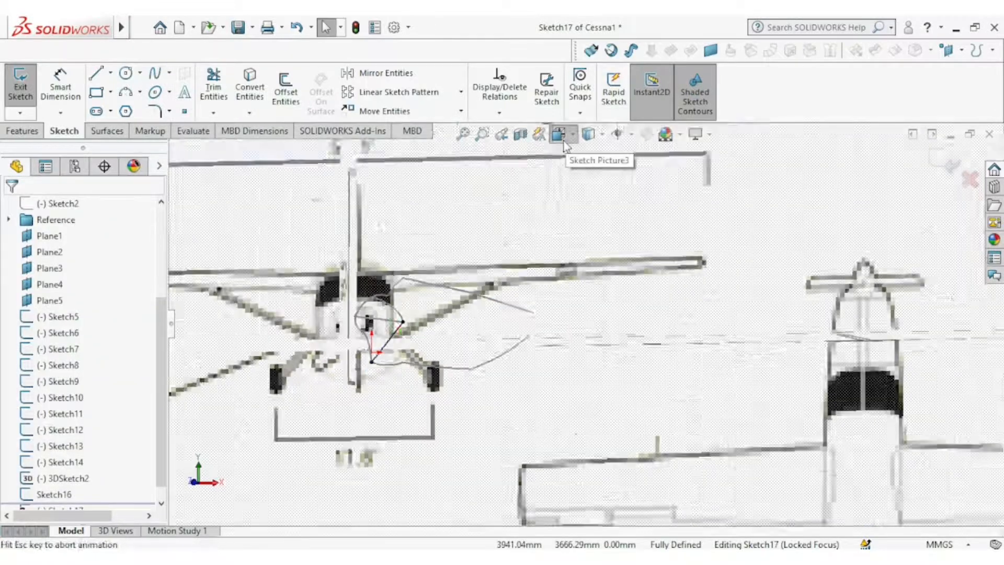
{"action": "left_click", "coordinate": [434, 296]}
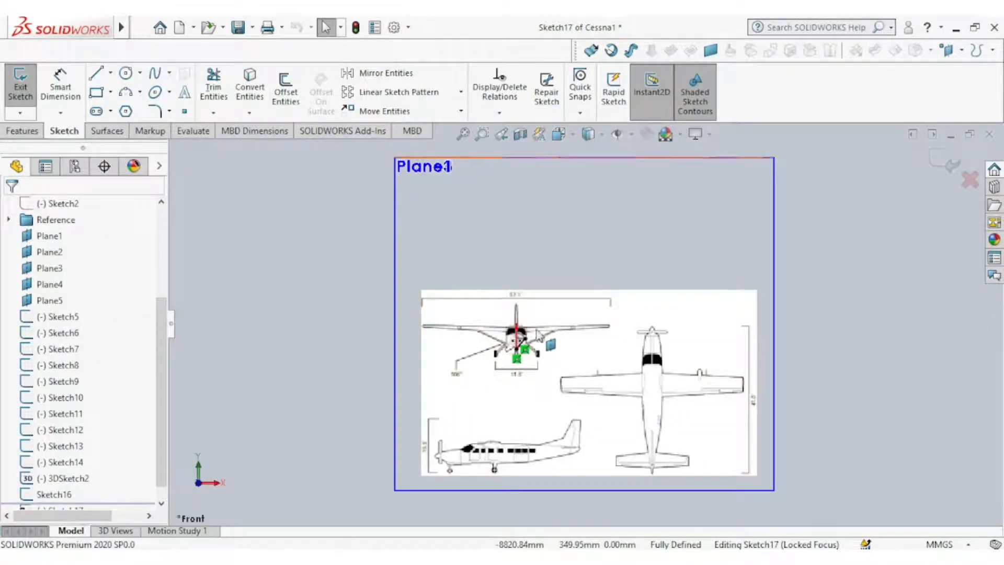
{"action": "scroll", "coordinate": [544, 341], "scroll_direction": "up", "scroll_amount": 5}
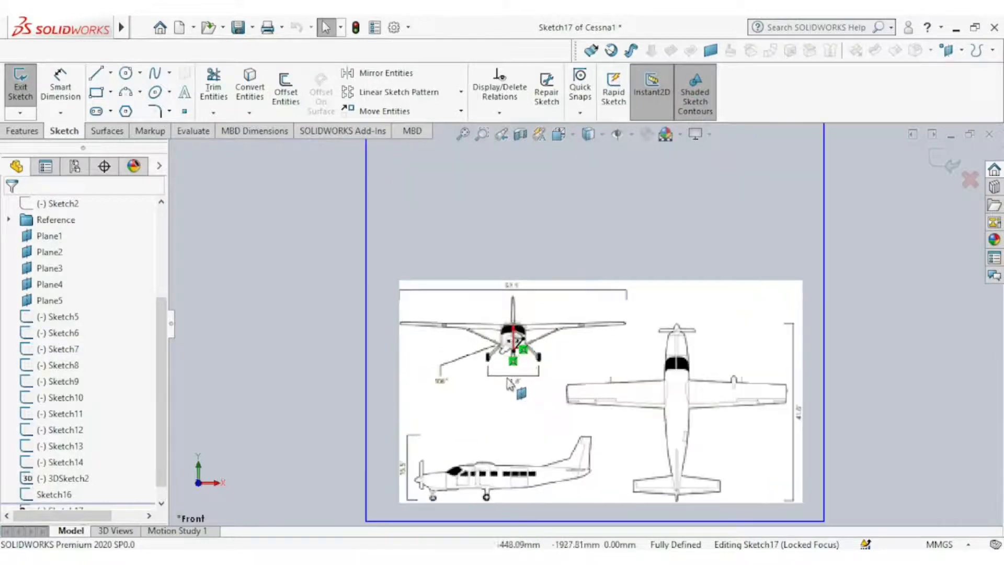
{"action": "scroll", "coordinate": [540, 346], "scroll_direction": "up", "scroll_amount": 3}
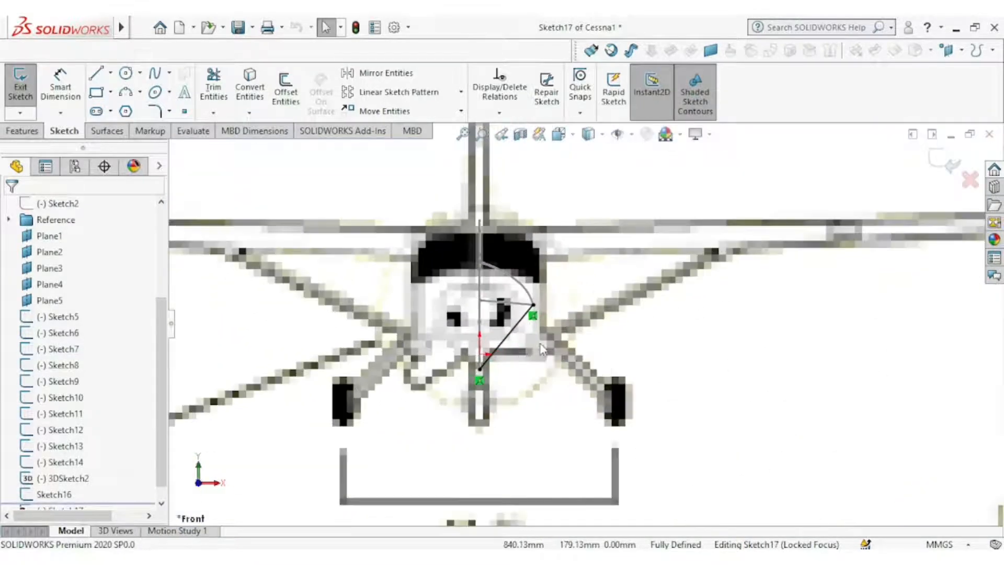
{"action": "left_click", "coordinate": [512, 338]}
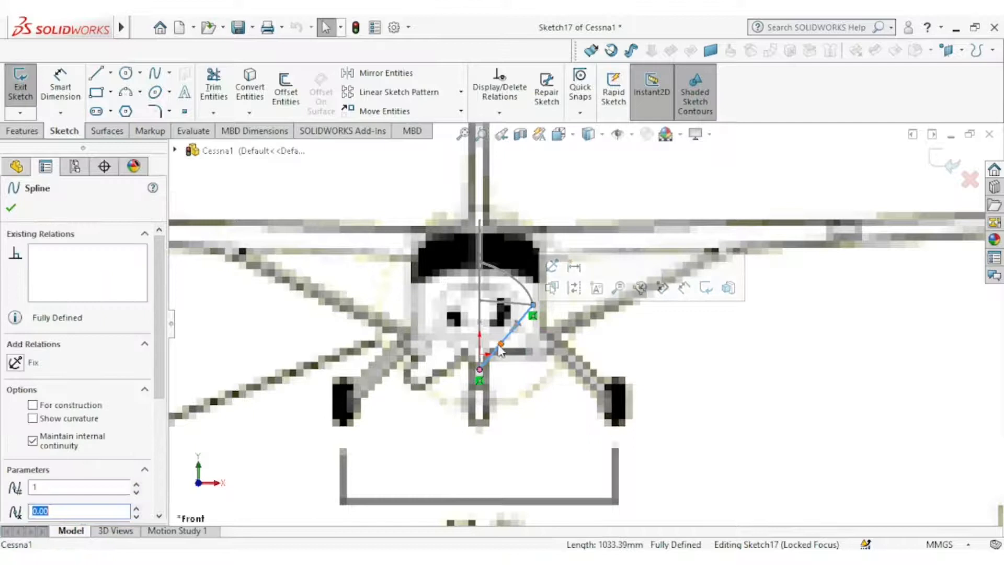
{"action": "left_click", "coordinate": [502, 349]}
{"action": "left_click_drag", "start_coordinate": [518, 347], "coordinate": [519, 346]}
{"action": "left_click", "coordinate": [531, 325]}
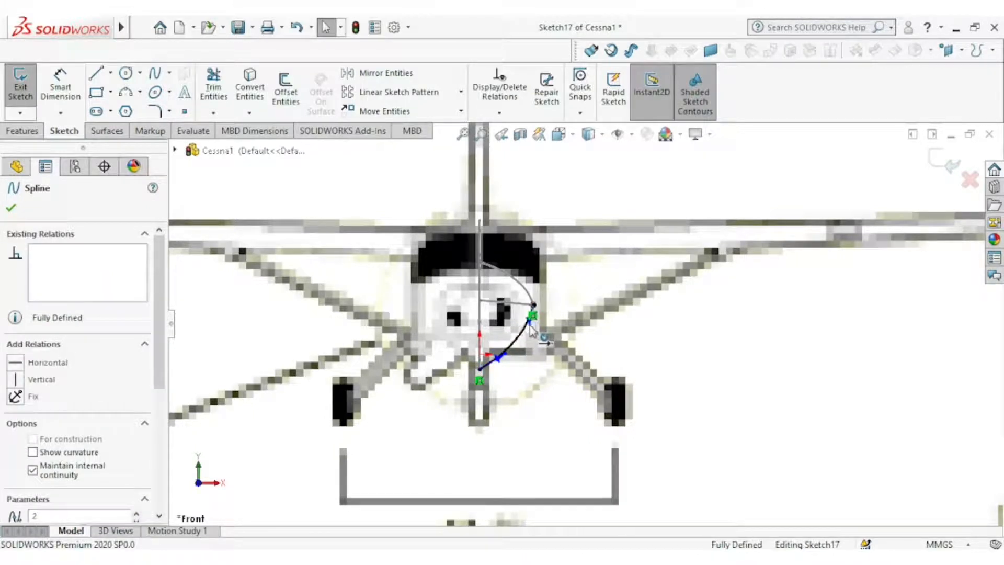
{"action": "left_click", "coordinate": [936, 164]}
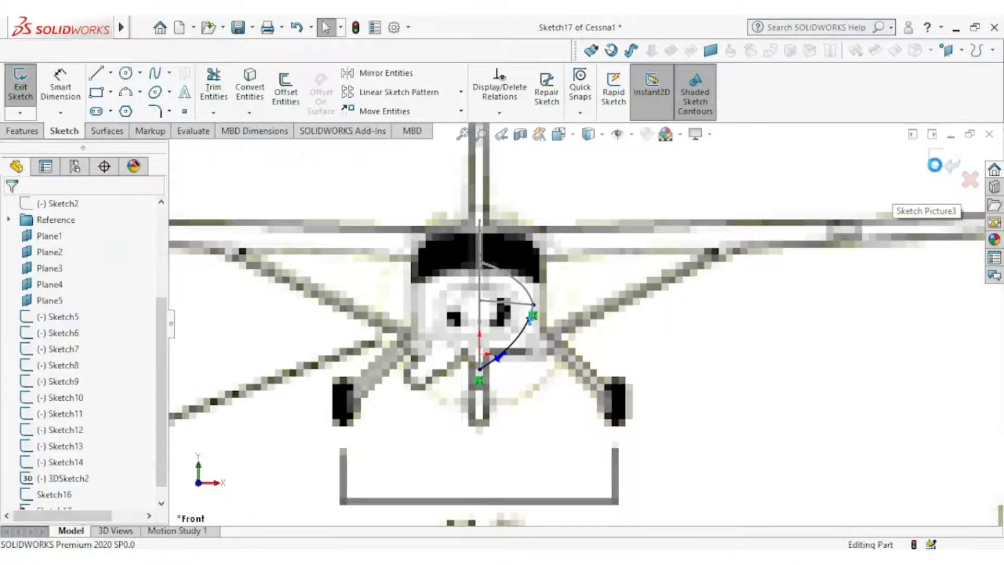
{"action": "left_click", "coordinate": [731, 186]}
Hide Plane1 and save the part
{"action": "scroll", "coordinate": [722, 192], "scroll_direction": "up", "scroll_amount": 6}
{"action": "middle_click_drag", "start_coordinate": [632, 255], "coordinate": [363, 255]}
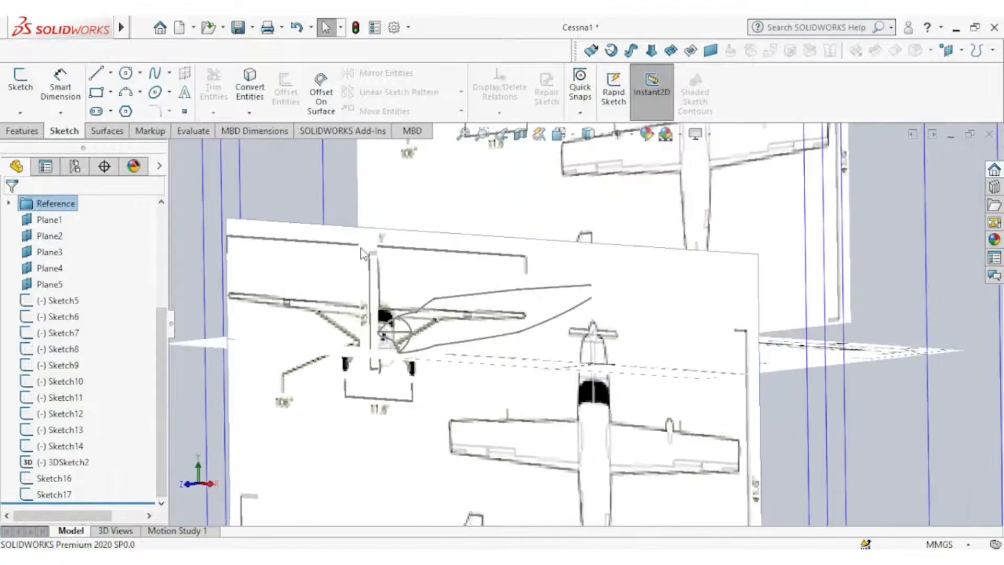
{"action": "right_click", "coordinate": [53, 222]}
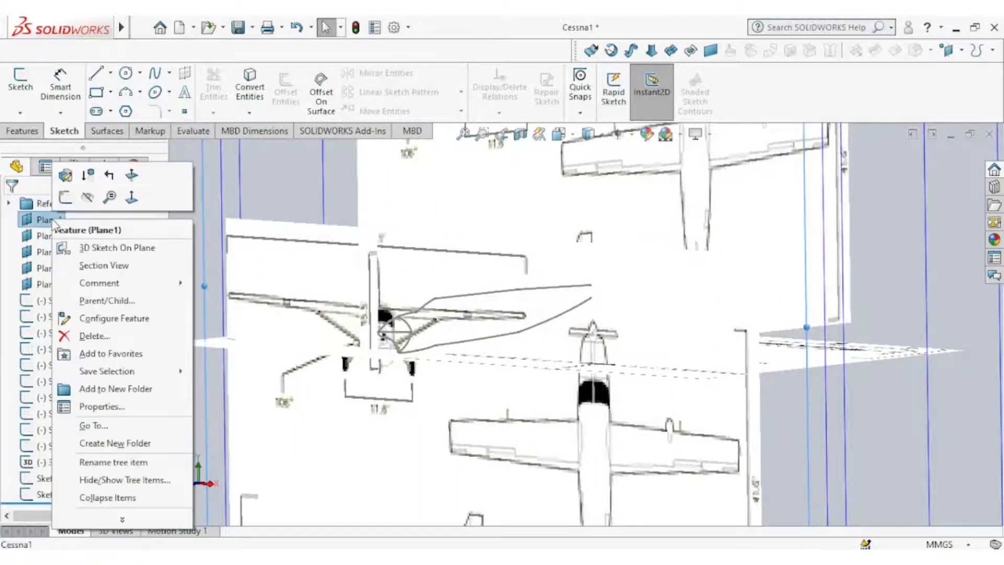
{"action": "left_click", "coordinate": [86, 198]}
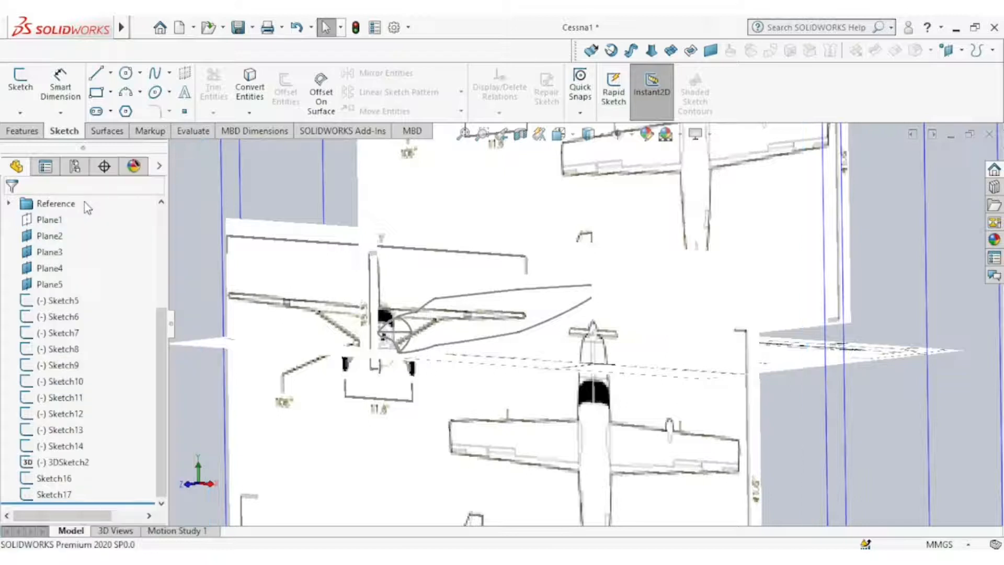
{"action": "mouse_move", "coordinate": [432, 320]}
{"action": "middle_mouse_down"}
{"action": "mouse_move", "coordinate": [406, 273]}
{"action": "mouse_move", "coordinate": [544, 224]}
{"action": "middle_mouse_up"}
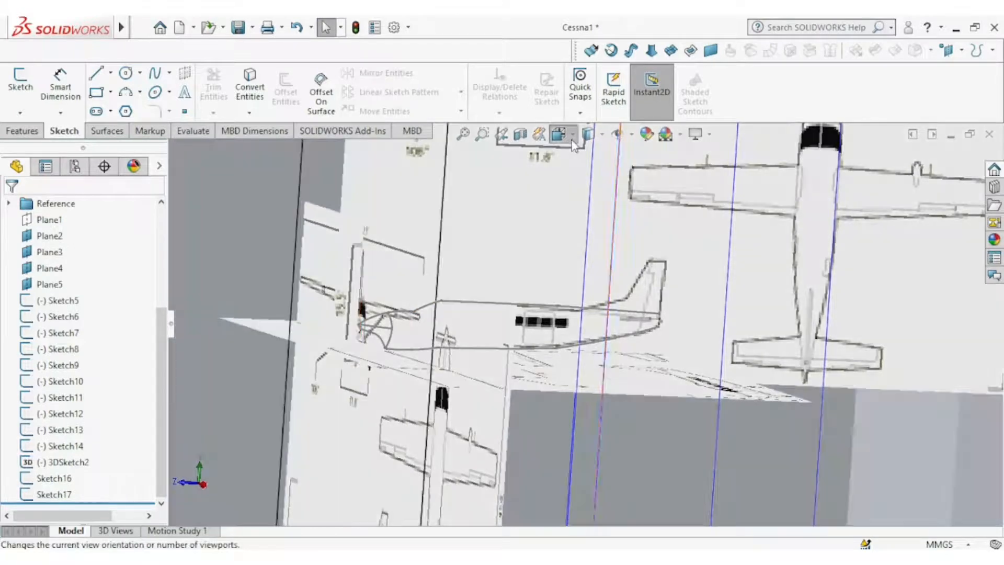
{"action": "left_click", "coordinate": [563, 170]}
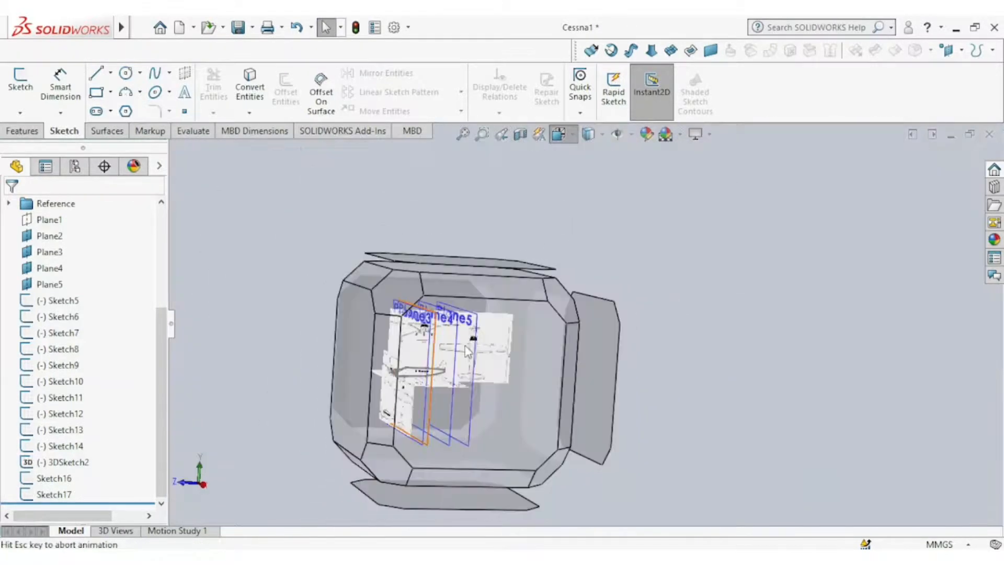
{"action": "left_click", "coordinate": [467, 352]}
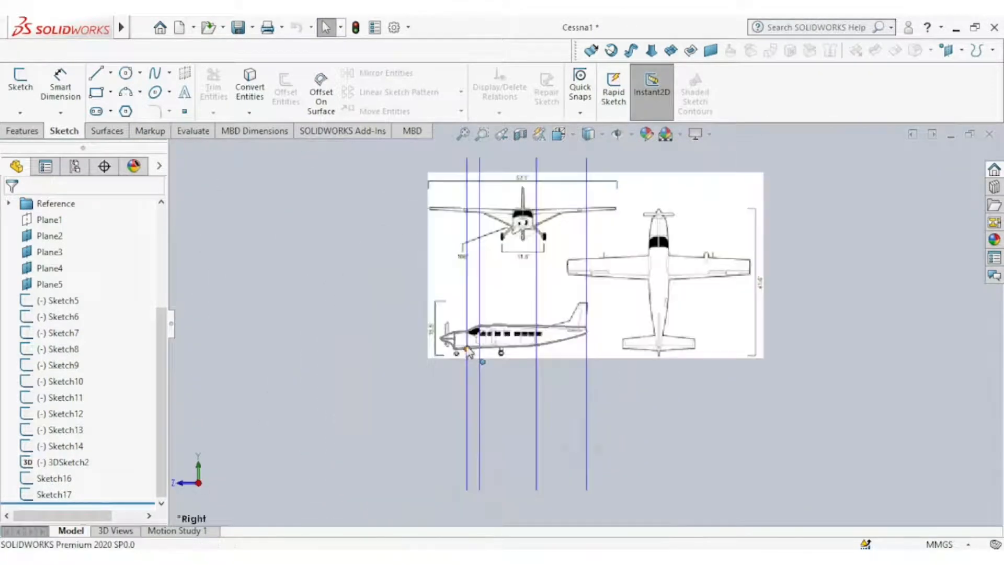
{"action": "left_click", "coordinate": [238, 33]}
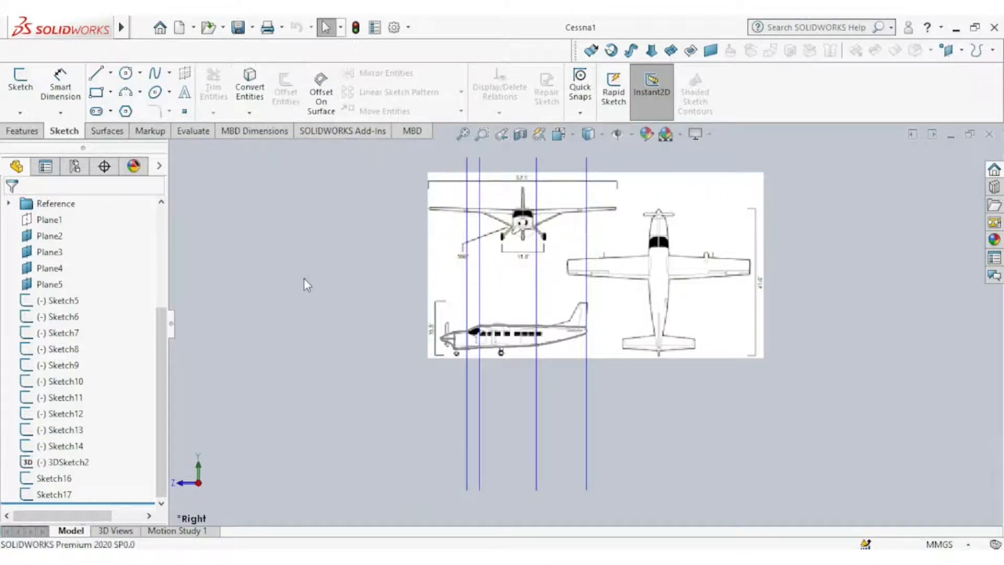
Start a 3D sketch and draw a two-point spline from the nose side spline's rear endpoint back to Plane2 at the windshield base
{"action": "scroll", "coordinate": [471, 349], "scroll_direction": "down", "scroll_amount": 8}
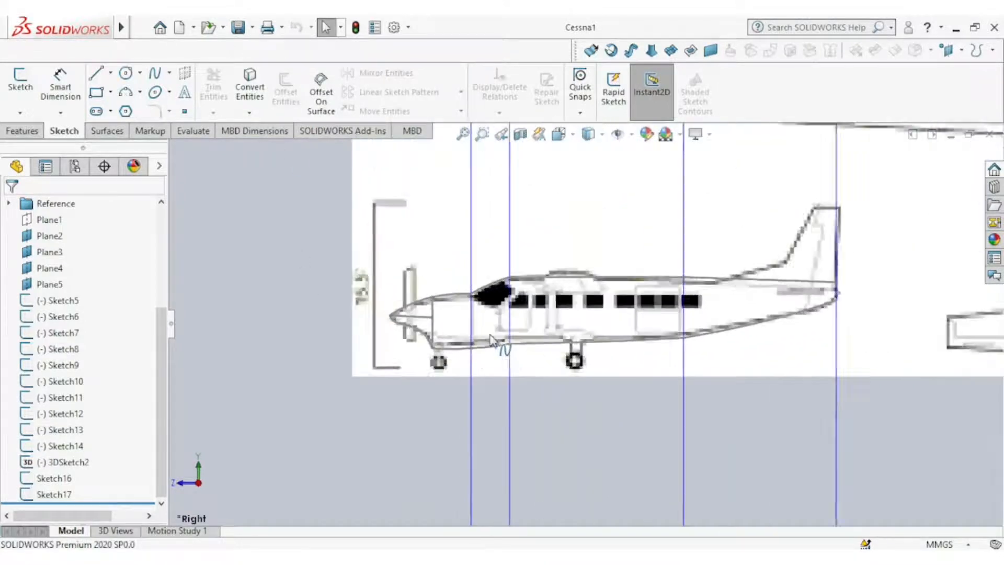
{"action": "left_click", "coordinate": [20, 113]}
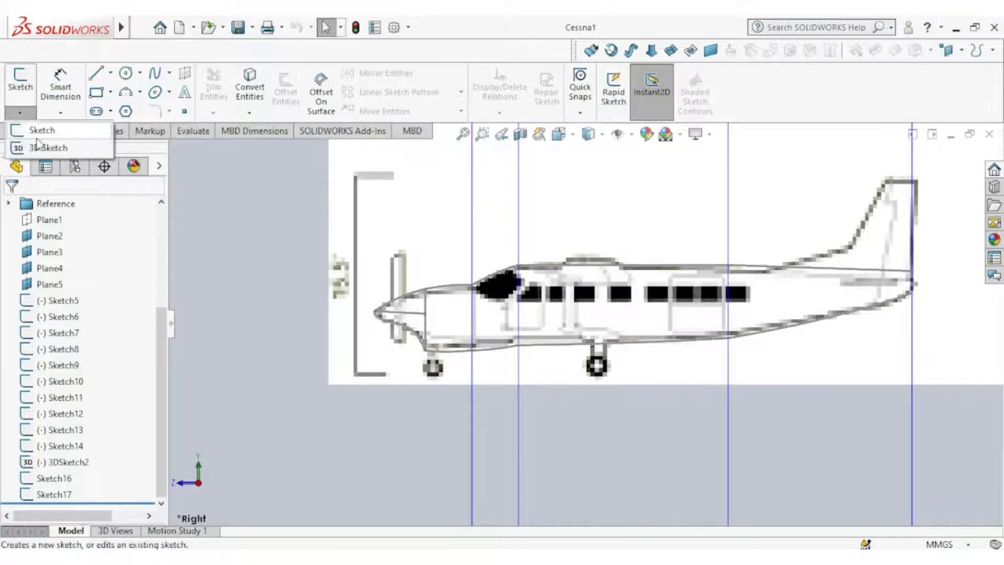
{"action": "left_click", "coordinate": [32, 147]}
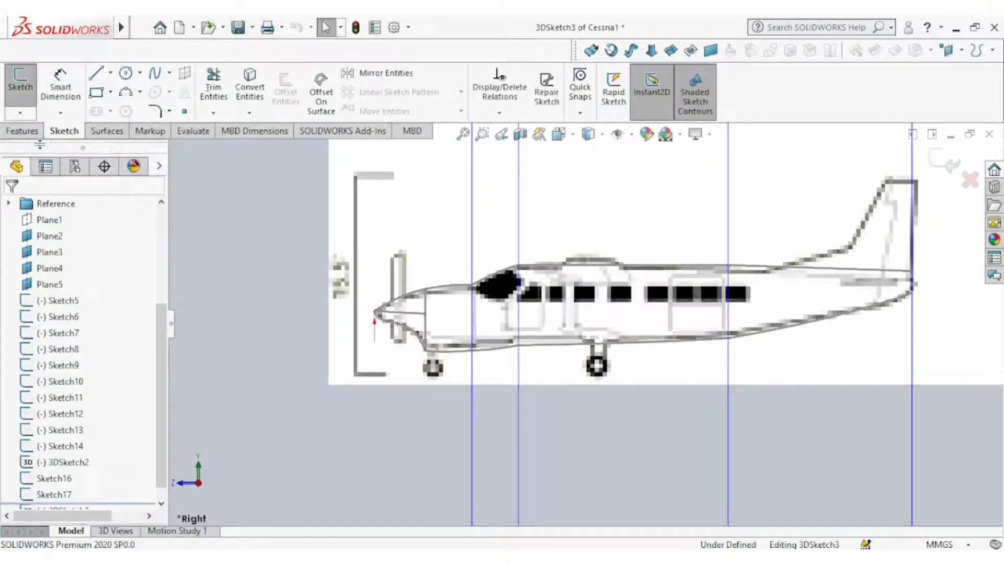
{"action": "left_click", "coordinate": [154, 74]}
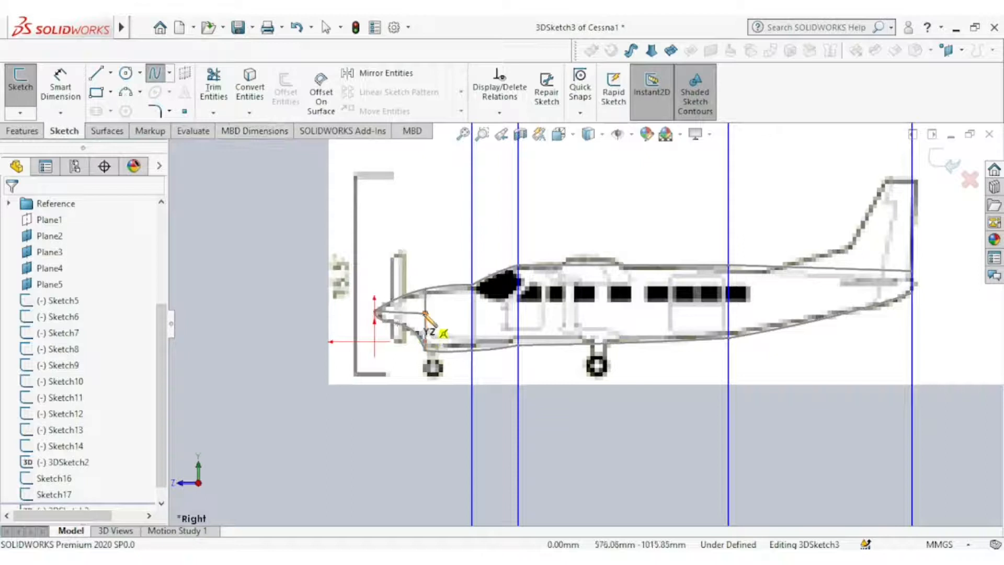
{"action": "left_click", "coordinate": [426, 314]}
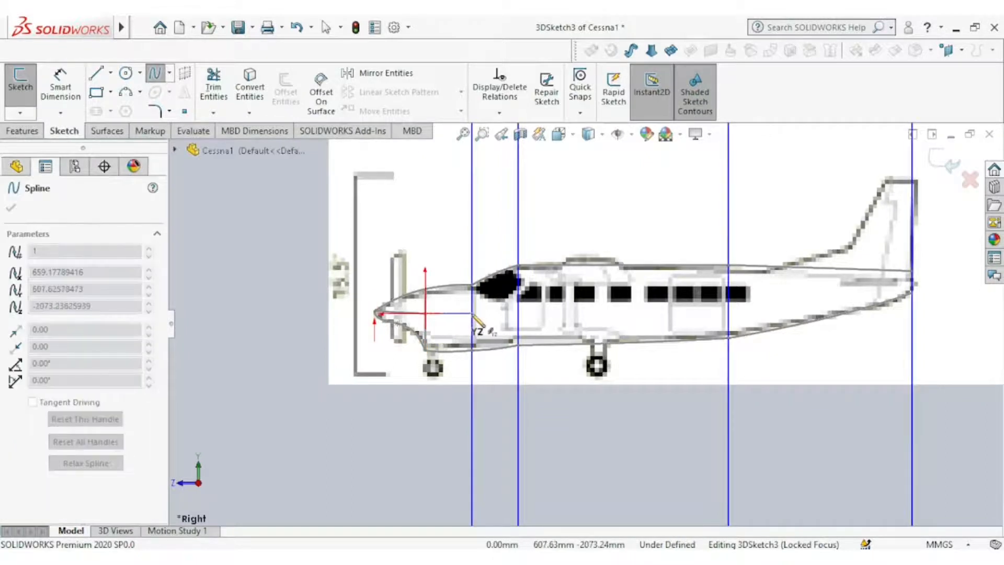
{"action": "left_click", "coordinate": [472, 314]}
{"action": "right_click", "coordinate": [497, 329]}
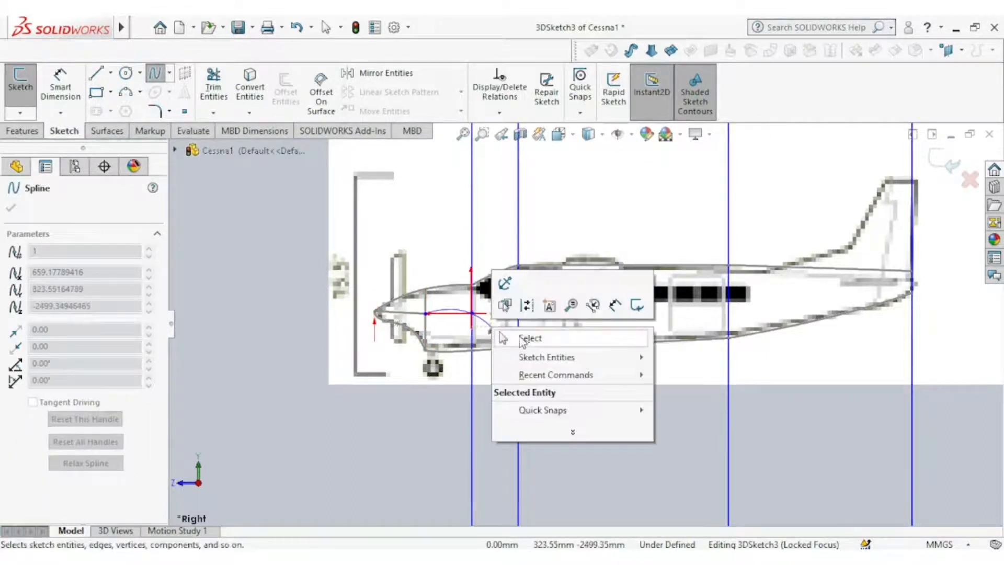
{"action": "left_click", "coordinate": [523, 338]}
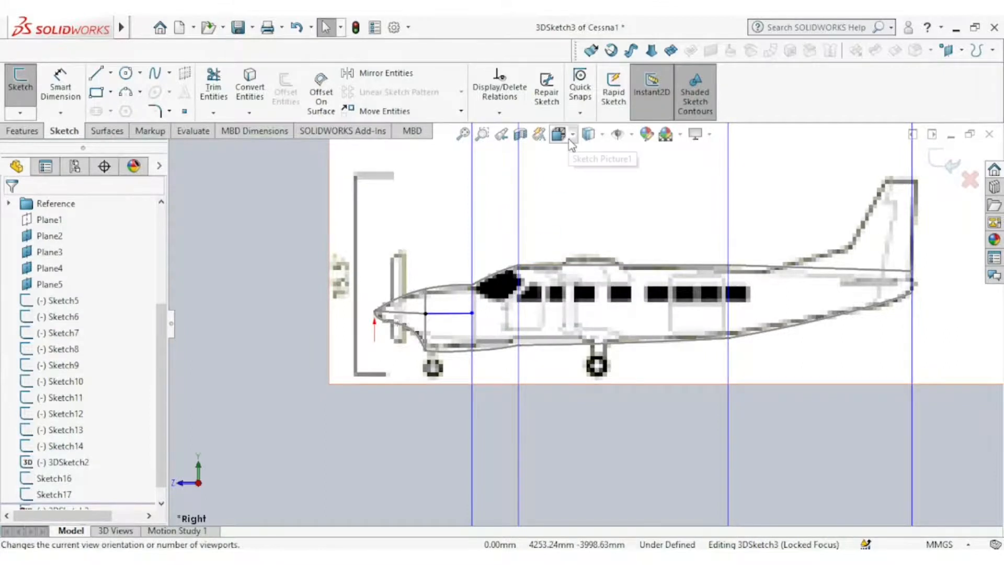
In the top view, move the 3D spline's rear endpoint outward to about X 806 mm and curve it along the fuselage outline
{"action": "left_click", "coordinate": [566, 136]}
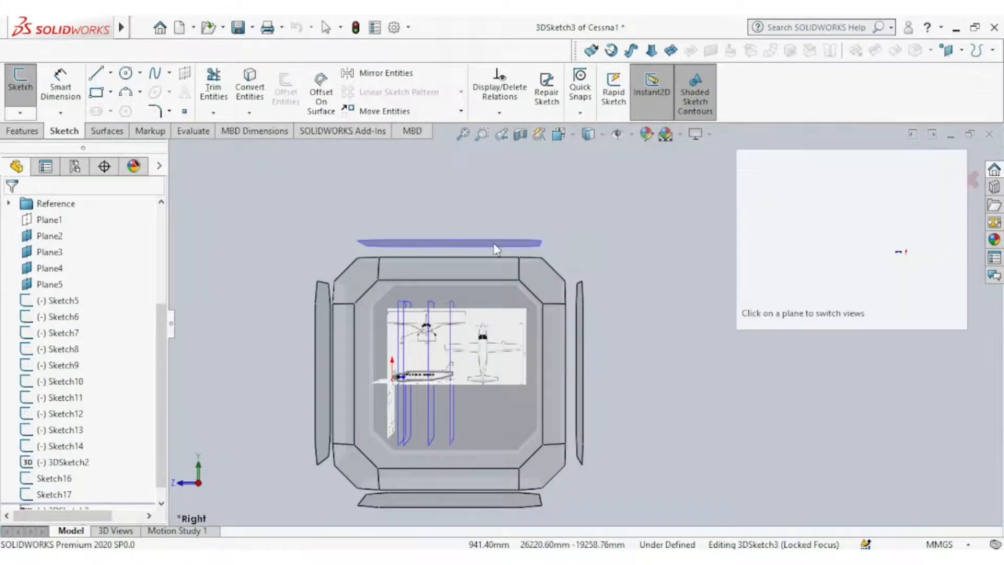
{"action": "left_click", "coordinate": [496, 243]}
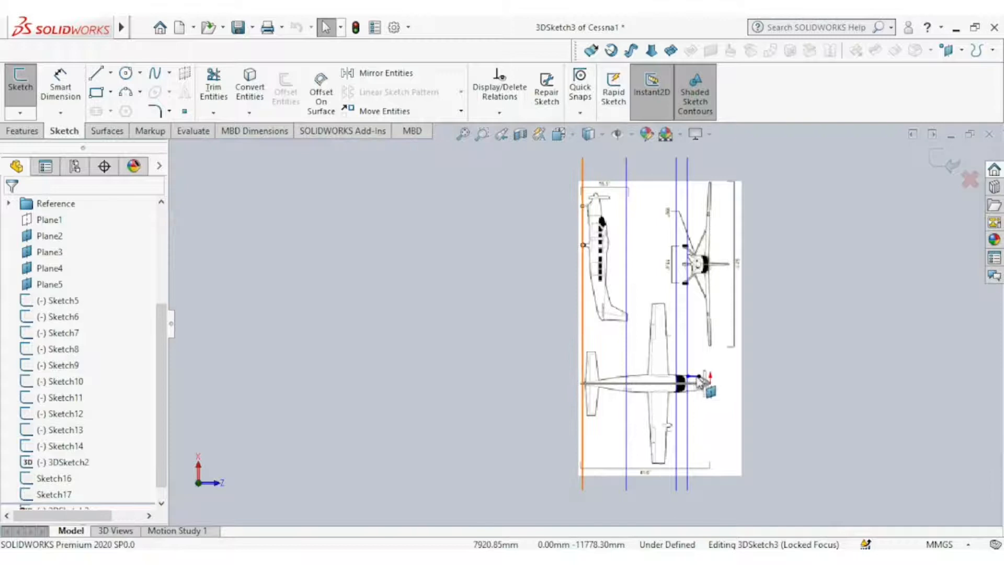
{"action": "scroll", "coordinate": [701, 381], "scroll_direction": "down", "scroll_amount": 5}
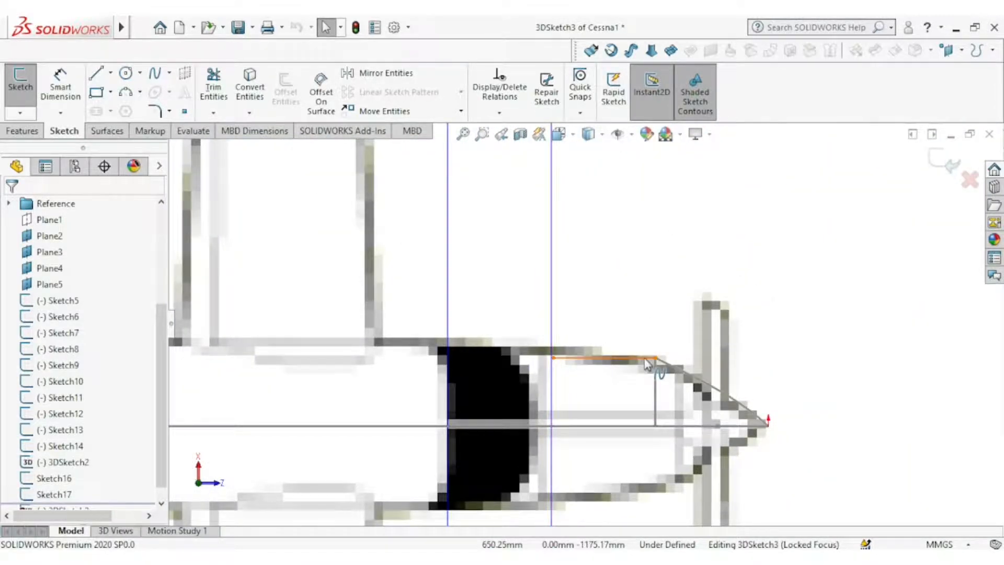
{"action": "scroll", "coordinate": [654, 368], "scroll_direction": "down", "scroll_amount": 2}
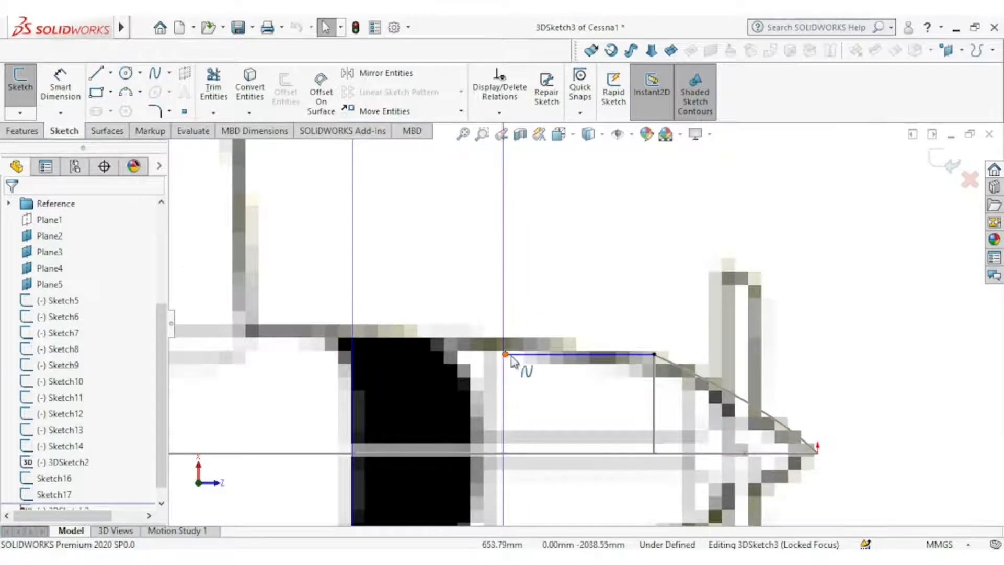
{"action": "left_click_drag", "start_coordinate": [505, 355], "coordinate": [507, 339]}
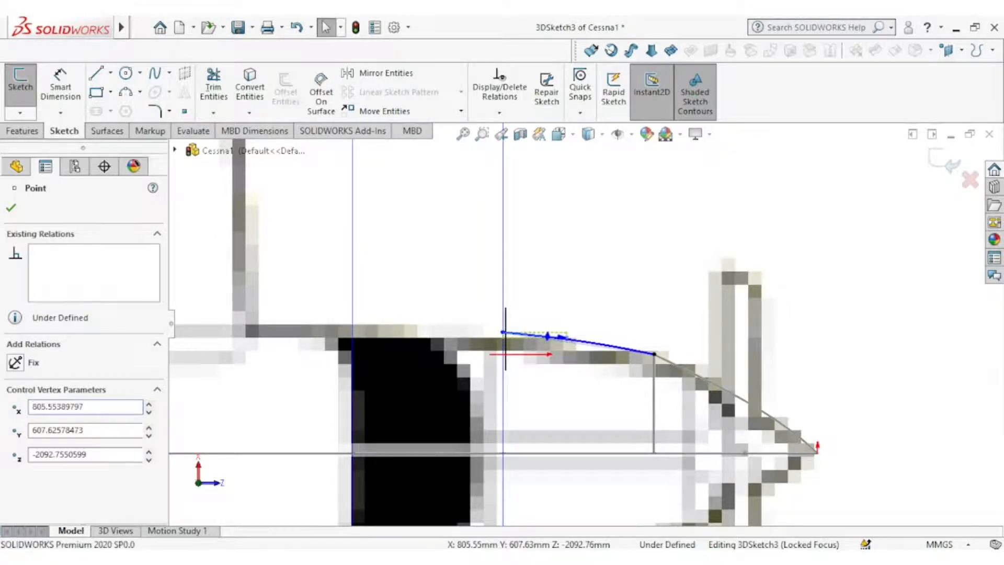
{"action": "left_click", "coordinate": [532, 283]}
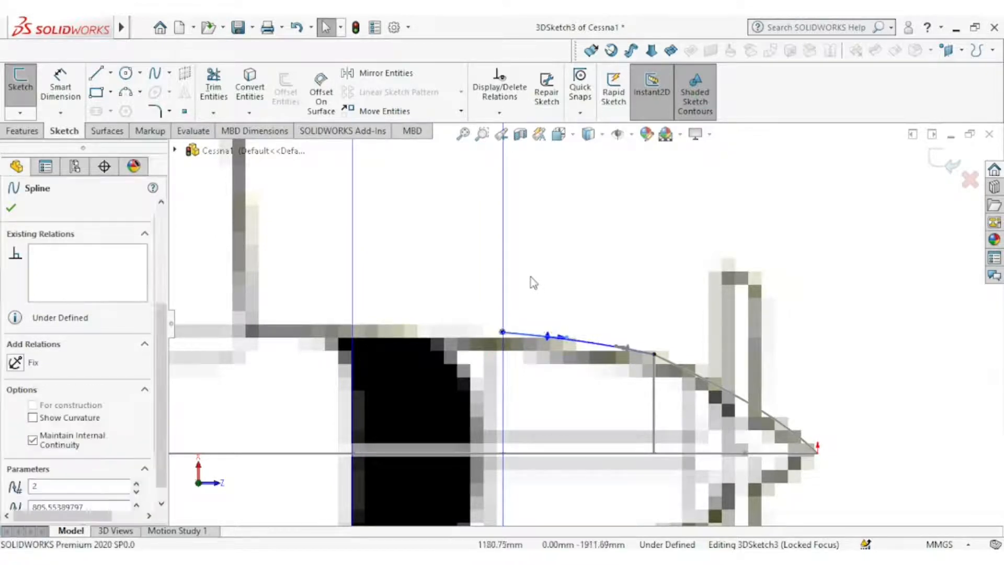
Constrain the 3D spline's rear endpoint to Plane2 with an On Plane relation
{"action": "left_click", "coordinate": [505, 334]}
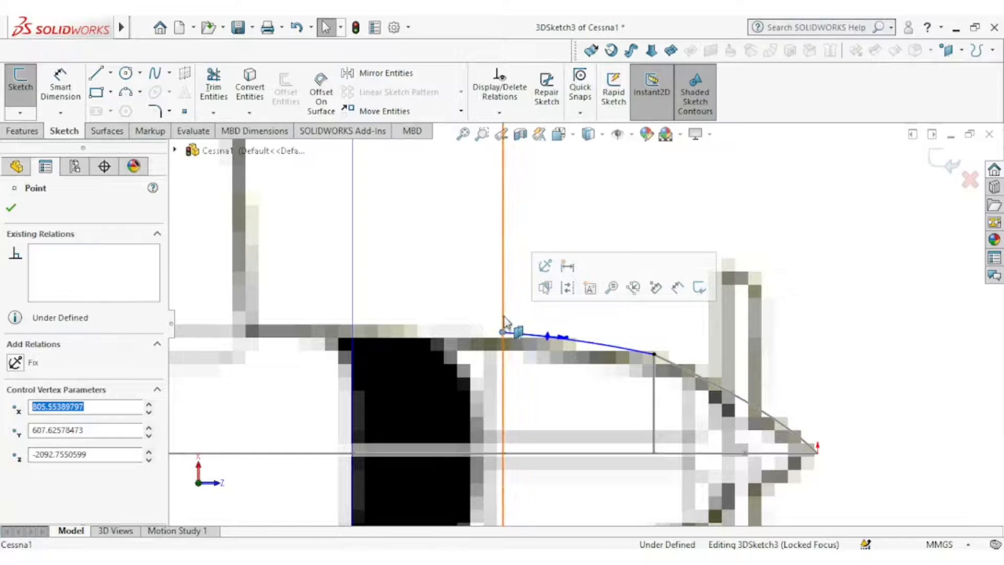
{"action": "left_click", "coordinate": [505, 320], "text": "ctrl"}
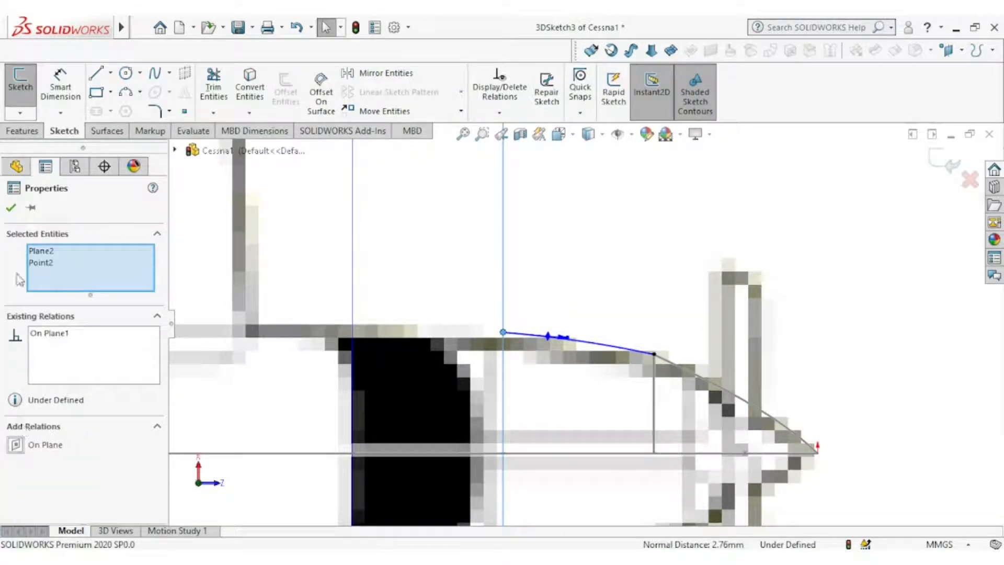
{"action": "left_click", "coordinate": [11, 208]}
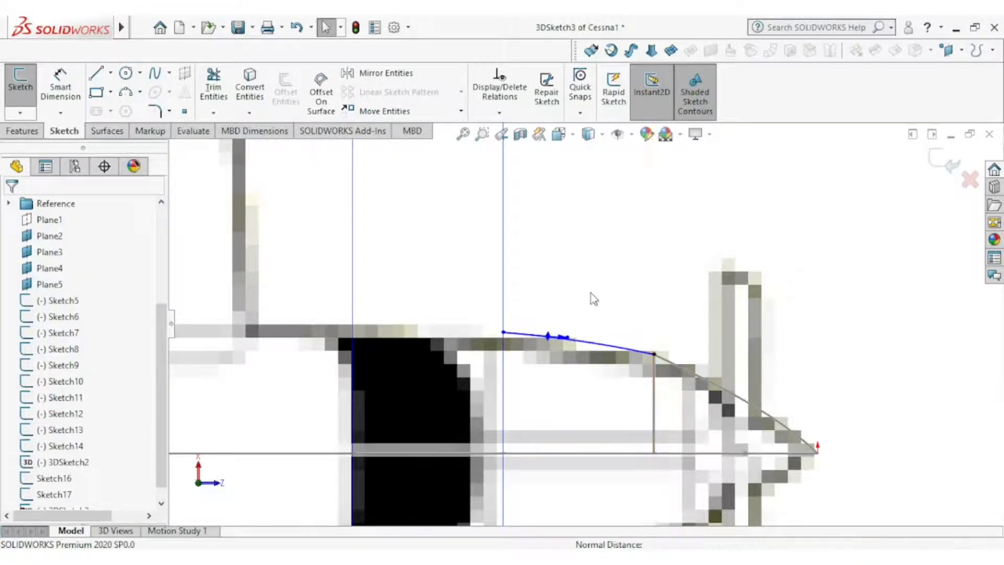
Finish the 3D sketch of the side spline running back to Plane2
{"action": "scroll", "coordinate": [591, 293], "scroll_direction": "up", "scroll_amount": 3}
{"action": "scroll", "coordinate": [594, 299], "scroll_direction": "up", "scroll_amount": 5}
{"action": "middle_click_drag", "start_coordinate": [594, 298], "coordinate": [523, 224]}
{"action": "left_click", "coordinate": [942, 163]}
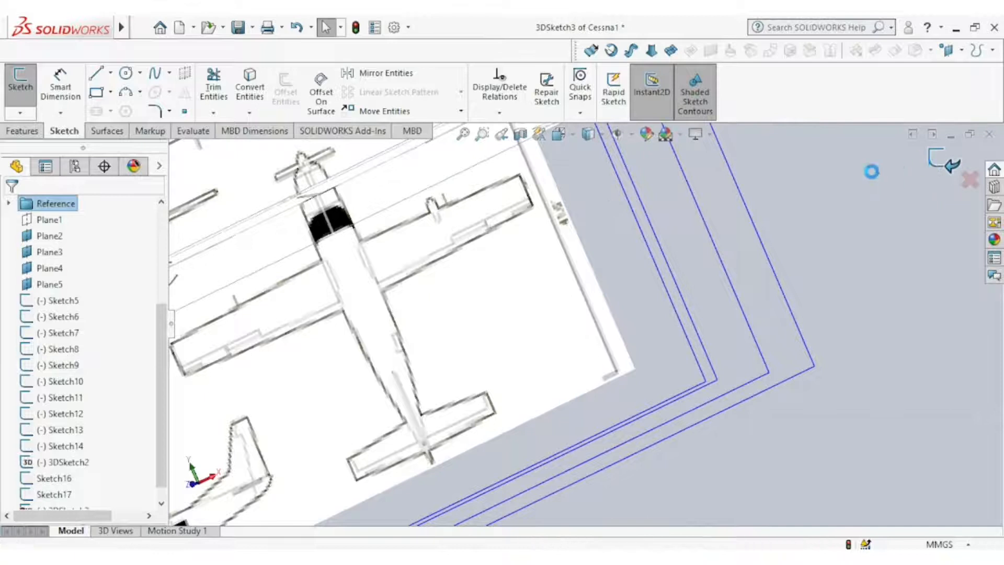
Start a sketch on Plane2 and draw a two-point spline from the 3D side spline's rear endpoint up to the upper fuselage profile
{"action": "scroll", "coordinate": [612, 254], "scroll_direction": "up", "scroll_amount": 5}
{"action": "mouse_move", "coordinate": [597, 242]}
{"action": "middle_mouse_down"}
{"action": "mouse_move", "coordinate": [495, 260]}
{"action": "mouse_move", "coordinate": [449, 330]}
{"action": "mouse_move", "coordinate": [479, 353]}
{"action": "mouse_move", "coordinate": [502, 319]}
{"action": "middle_mouse_up"}
{"action": "left_click", "coordinate": [558, 134]}
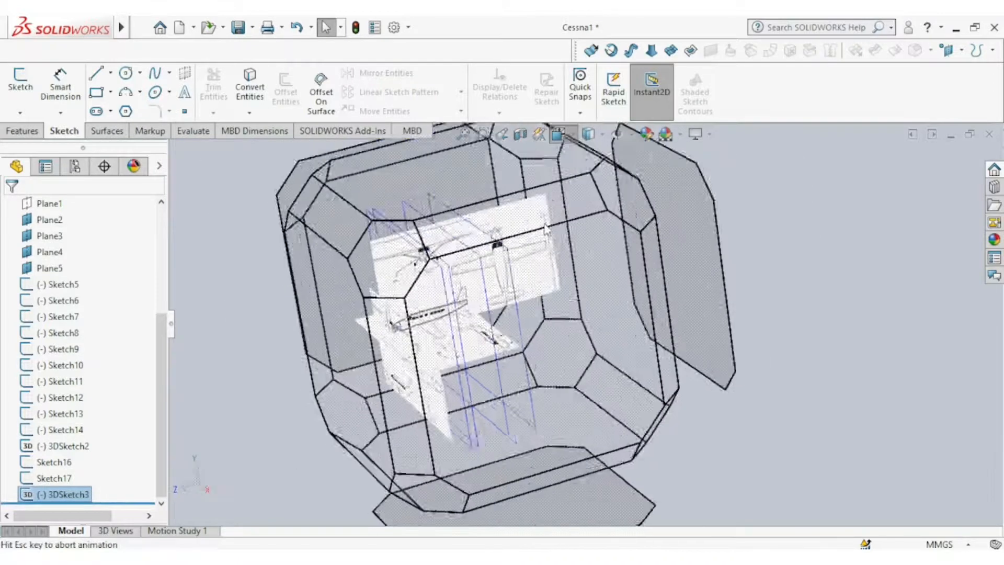
{"action": "left_click", "coordinate": [479, 368]}
{"action": "scroll", "coordinate": [484, 335], "scroll_direction": "down", "scroll_amount": 4}
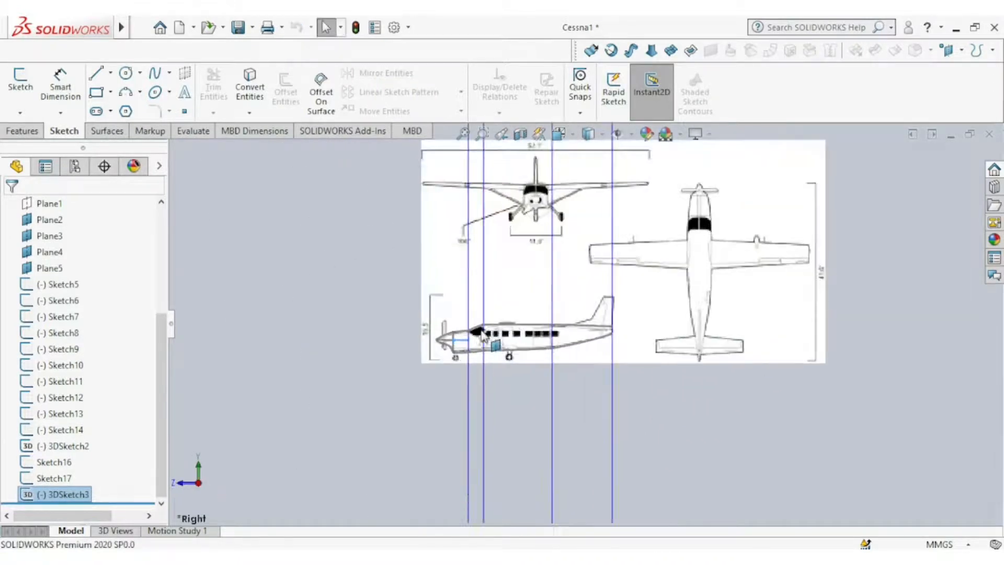
{"action": "scroll", "coordinate": [485, 331], "scroll_direction": "down", "scroll_amount": 2}
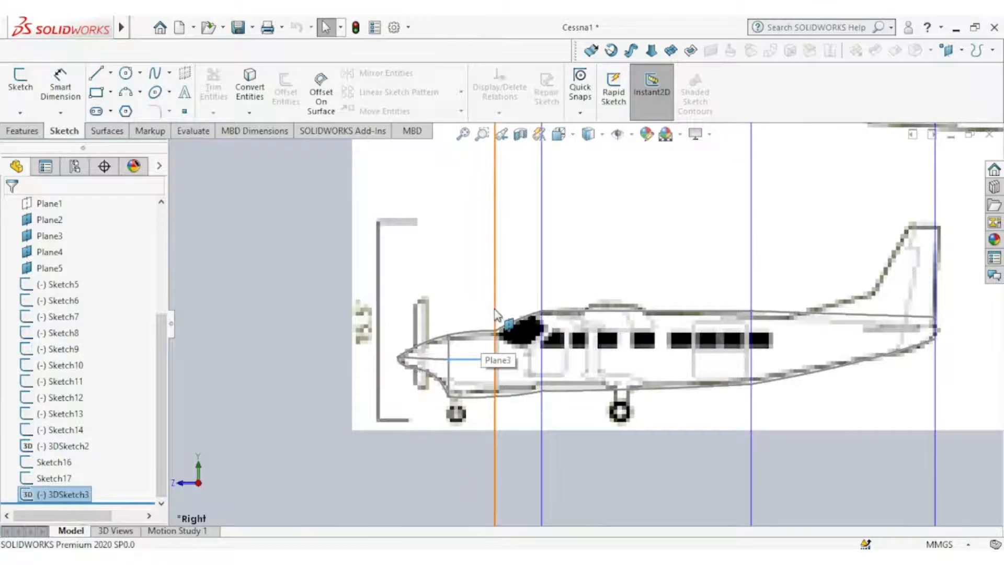
{"action": "left_click", "coordinate": [495, 313]}
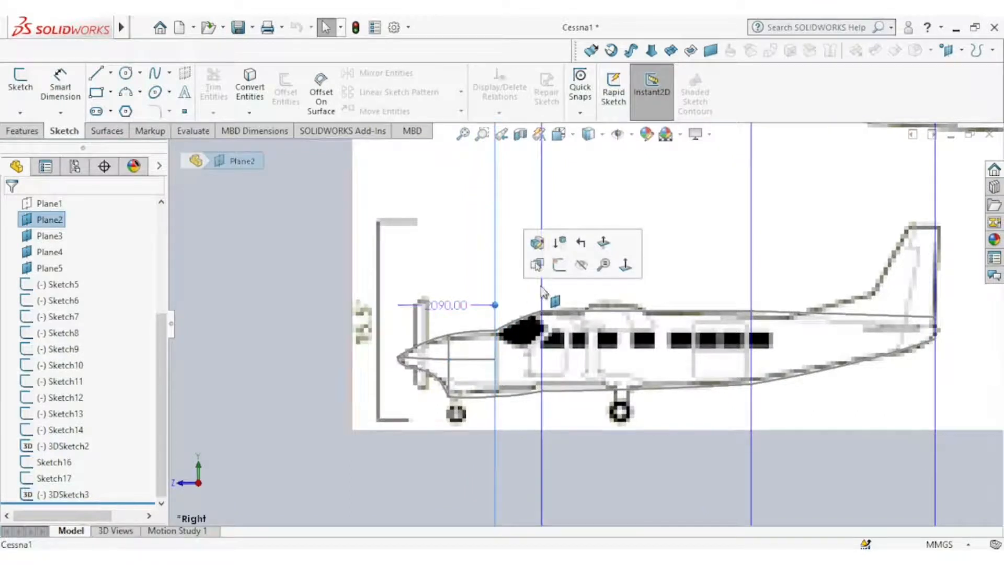
{"action": "left_click", "coordinate": [559, 266]}
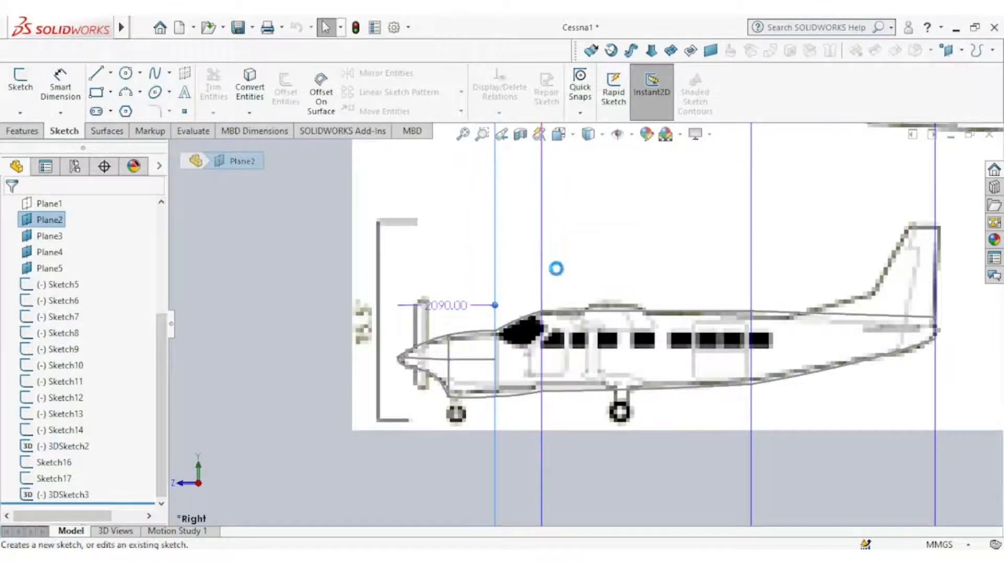
{"action": "left_click", "coordinate": [155, 74]}
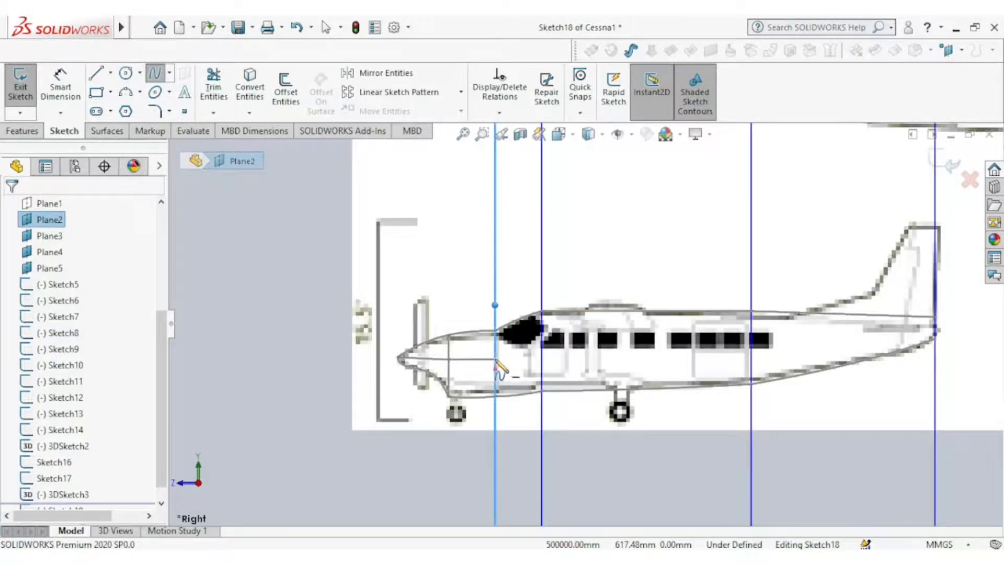
{"action": "middle_click_drag", "start_coordinate": [496, 361], "coordinate": [473, 367]}
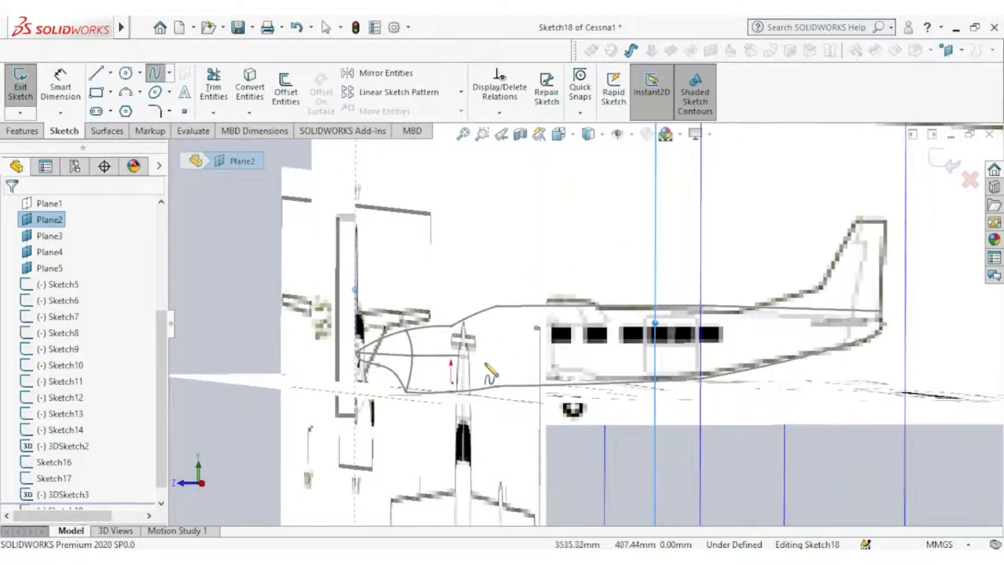
{"action": "left_click", "coordinate": [459, 356]}
{"action": "left_click", "coordinate": [452, 326]}
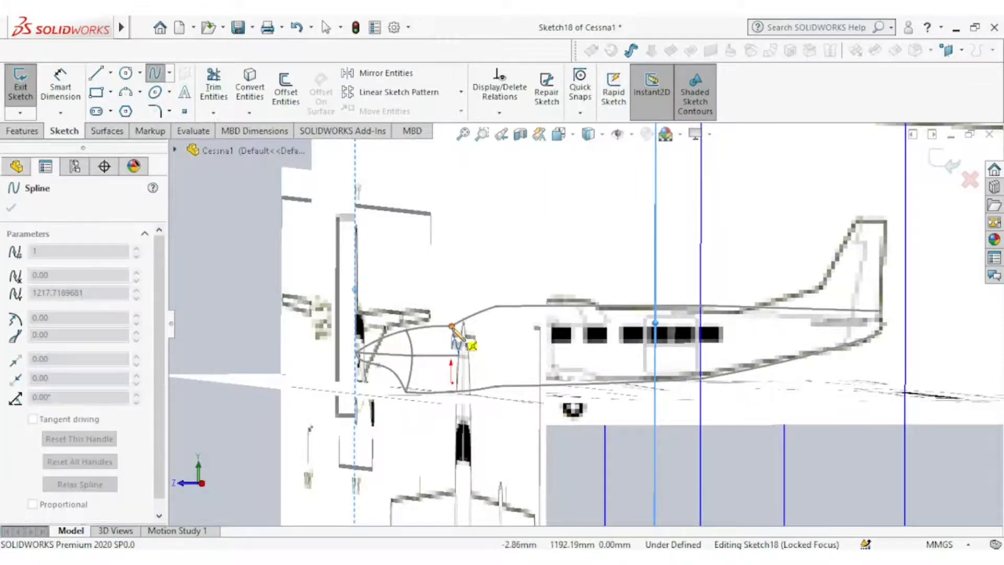
{"action": "right_click", "coordinate": [461, 291]}
{"action": "left_click", "coordinate": [472, 294]}
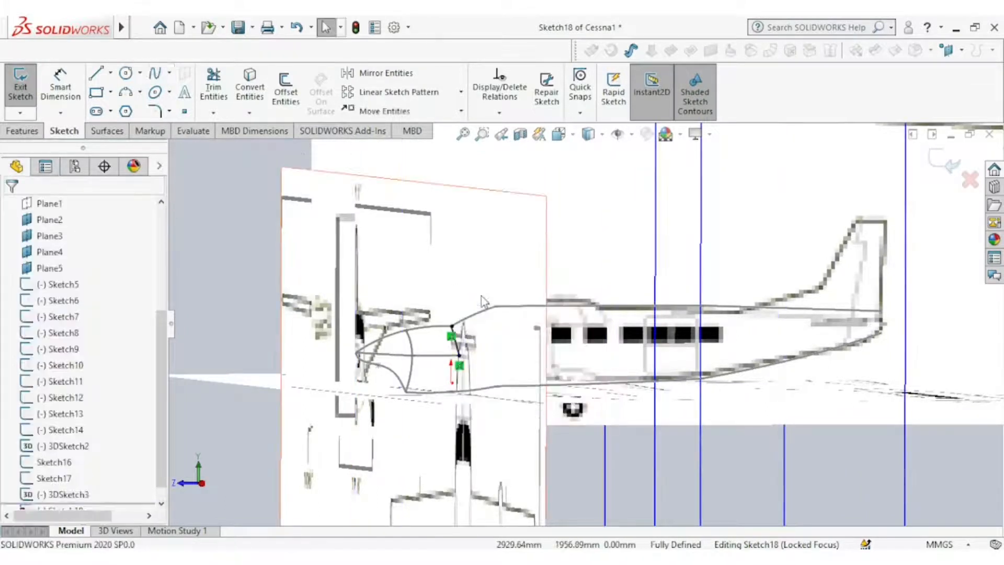
In the front view, bow the upper Plane2 spline outward into a rounded cross-section curve and exit the sketch
{"action": "left_click", "coordinate": [569, 135]}
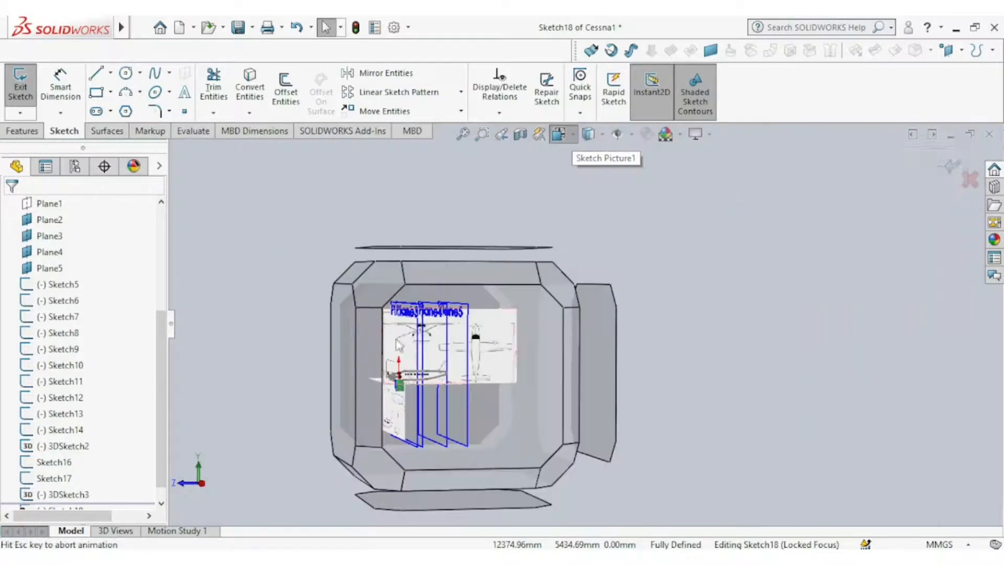
{"action": "left_click", "coordinate": [347, 340]}
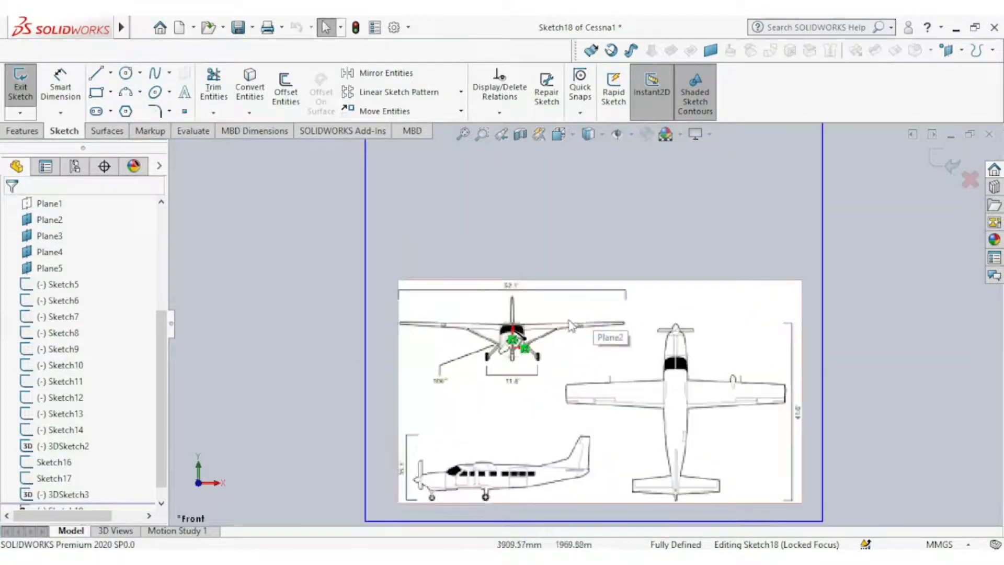
{"action": "scroll", "coordinate": [548, 344], "scroll_direction": "down", "scroll_amount": 5}
{"action": "scroll", "coordinate": [453, 361], "scroll_direction": "down", "scroll_amount": 1}
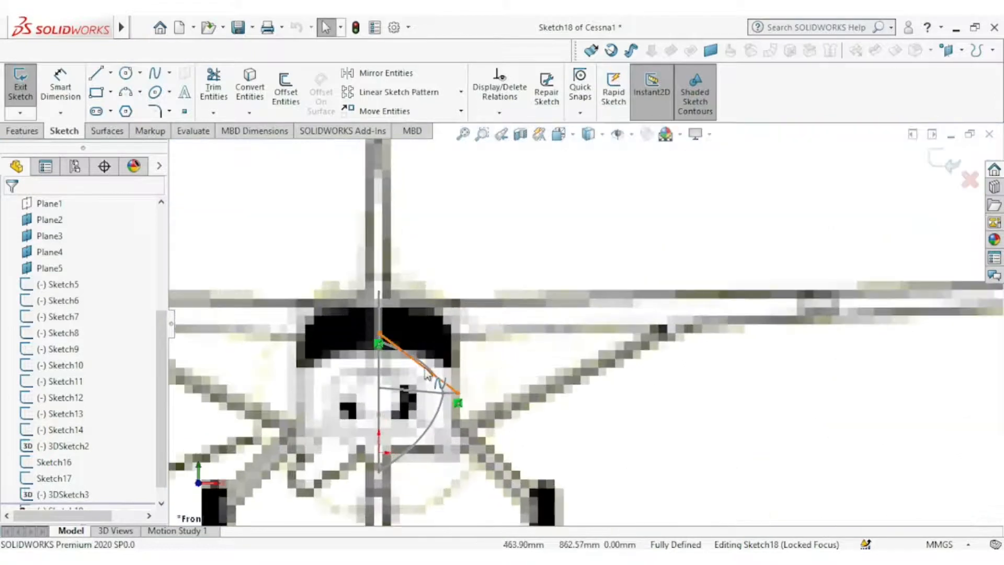
{"action": "left_click", "coordinate": [426, 372]}
{"action": "left_click_drag", "start_coordinate": [426, 369], "coordinate": [444, 362]}
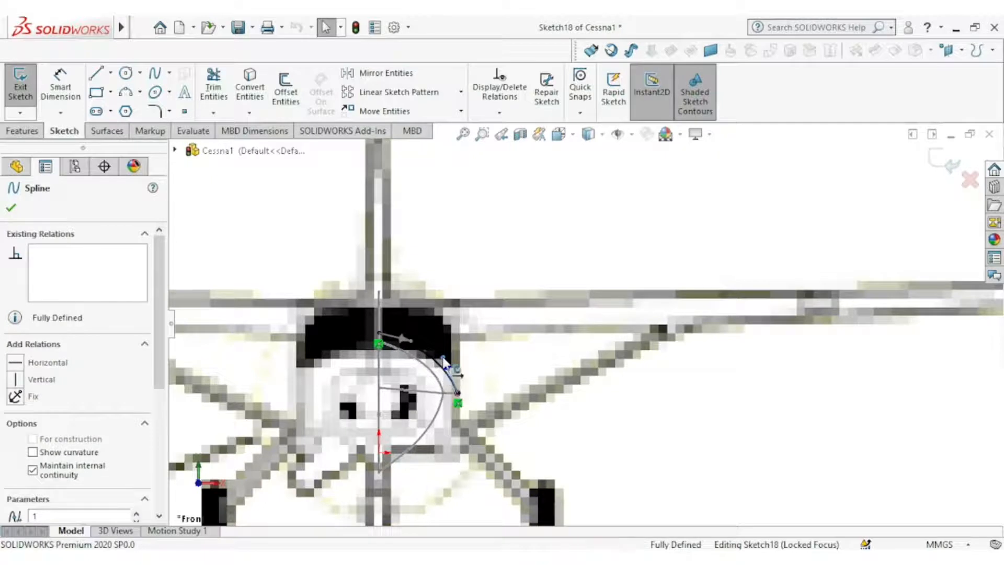
{"action": "left_click", "coordinate": [946, 169]}
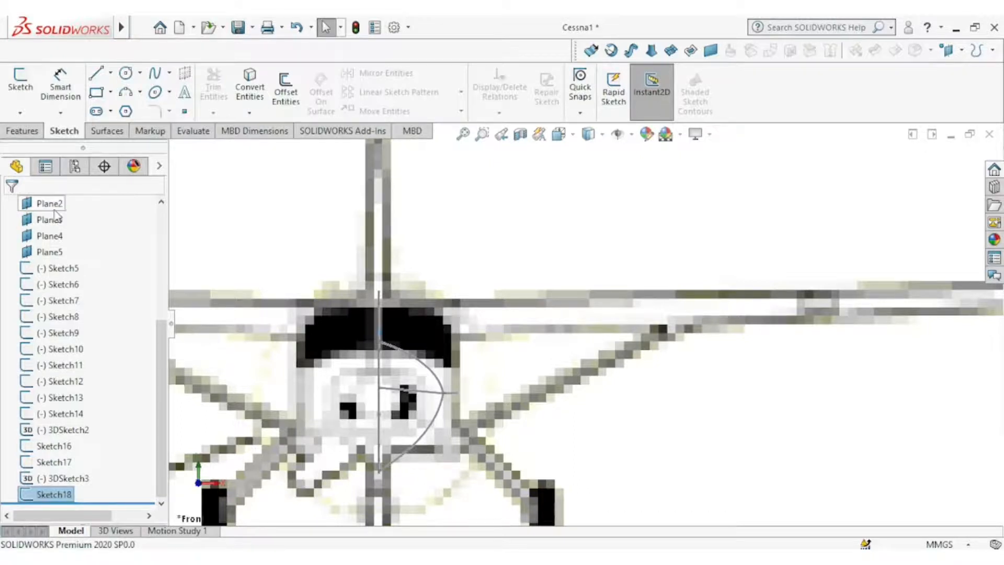
{"action": "scroll", "coordinate": [576, 335], "scroll_direction": "up", "scroll_amount": 3}
{"action": "middle_click_drag", "start_coordinate": [499, 320], "coordinate": [405, 318]}
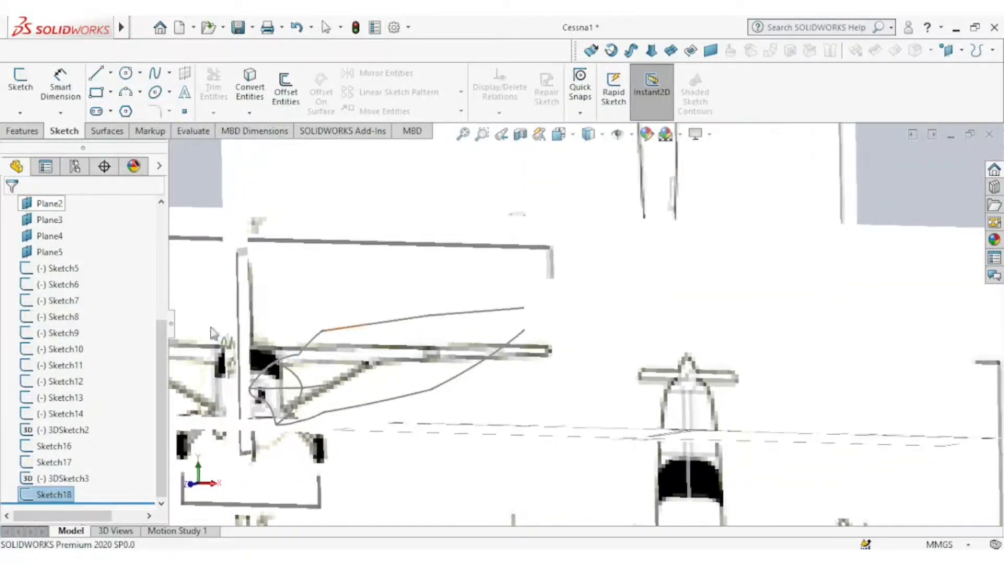
{"action": "left_click", "coordinate": [55, 207]}
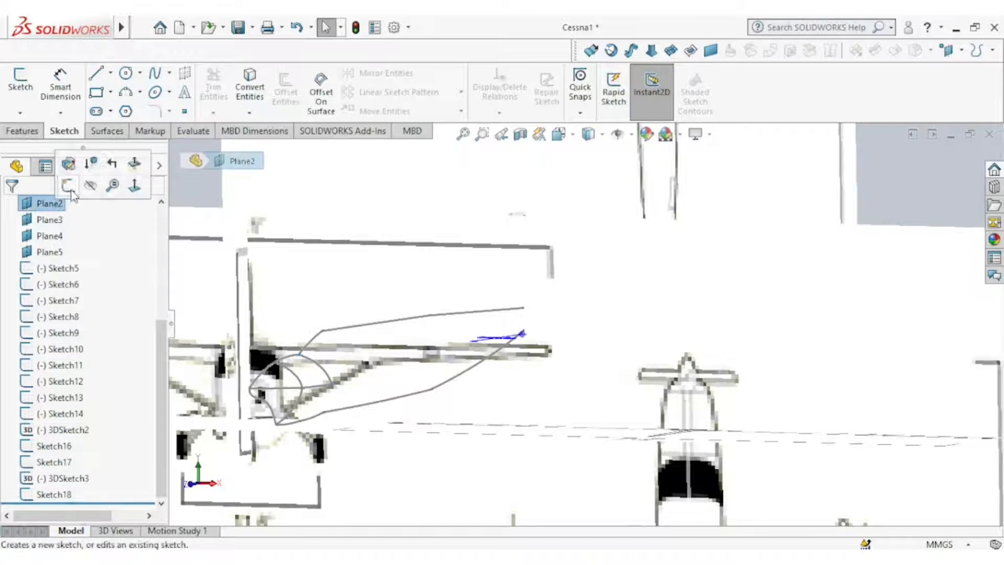
{"action": "left_click", "coordinate": [72, 191]}
{"action": "left_click", "coordinate": [154, 75]}
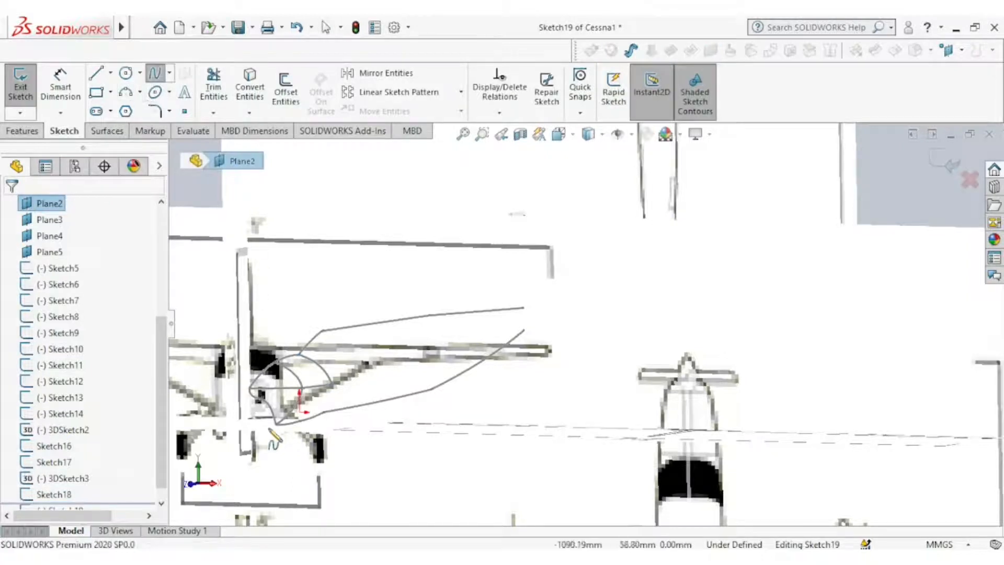
{"action": "left_click", "coordinate": [332, 385]}
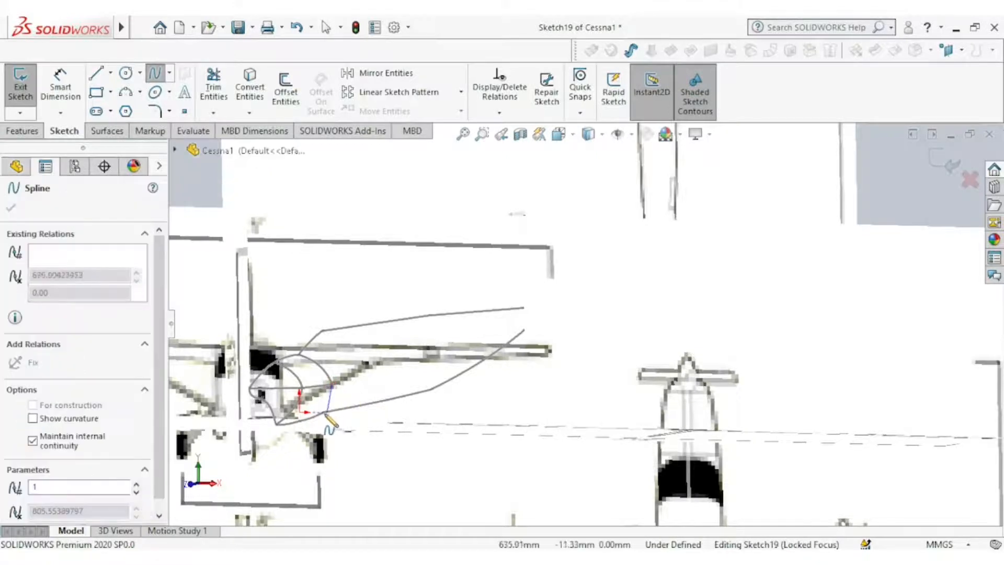
{"action": "right_click", "coordinate": [330, 417]}
{"action": "left_click", "coordinate": [360, 428]}
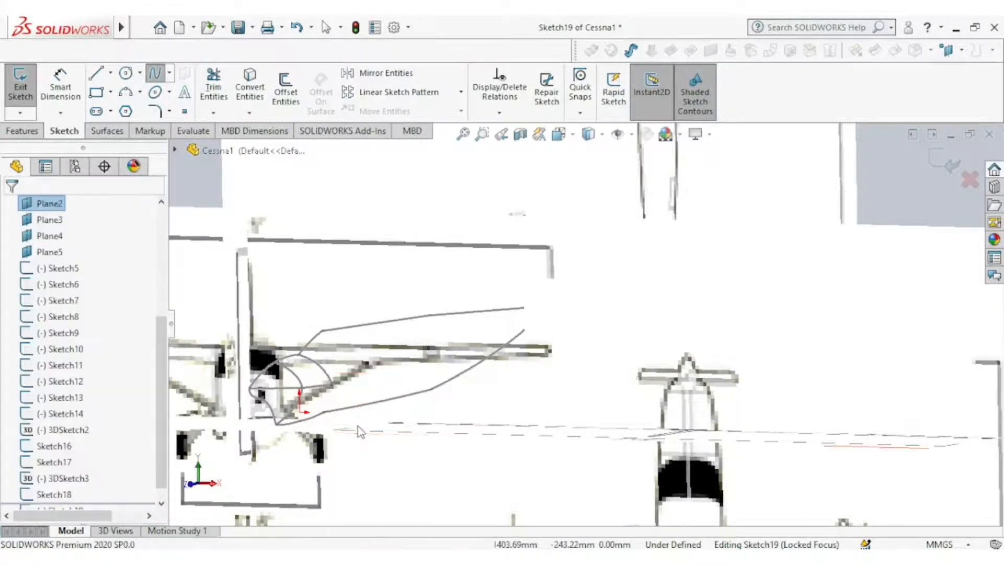
{"action": "left_click", "coordinate": [942, 165]}
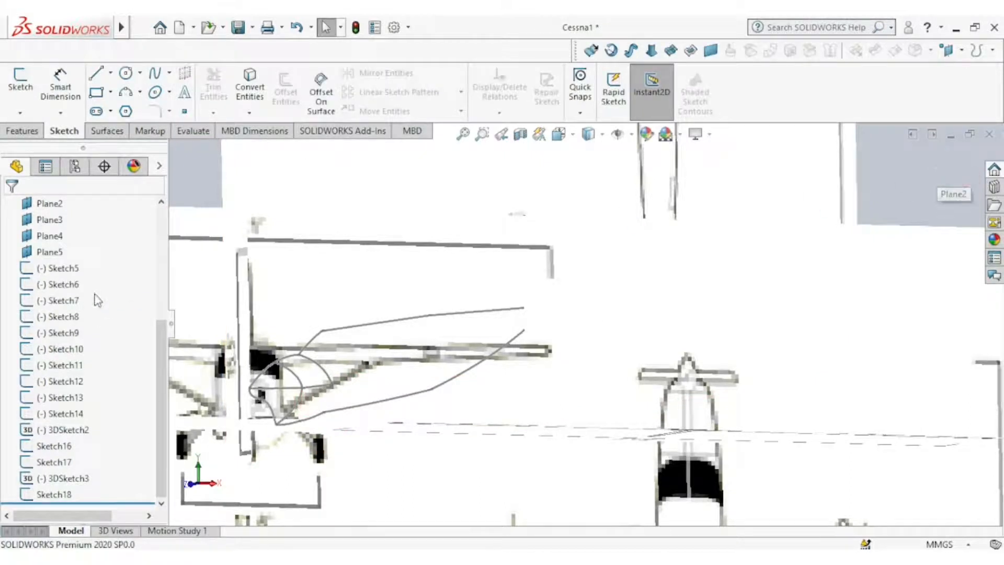
Hide the Reference folder's pictures to expose the fuselage curves around Plane2
{"action": "scroll", "coordinate": [97, 300], "scroll_direction": "up", "scroll_amount": 3}
{"action": "right_click", "coordinate": [61, 326]}
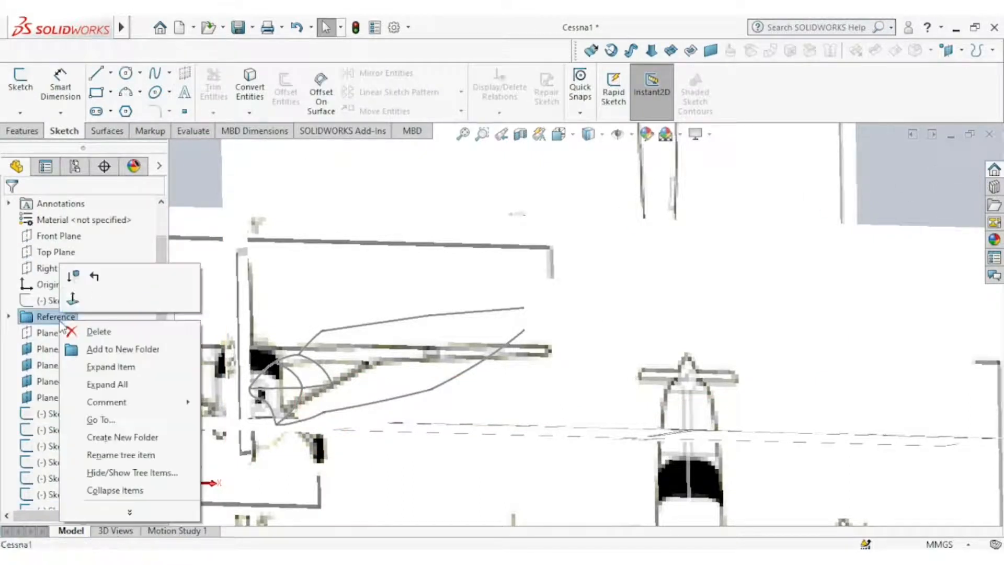
{"action": "left_click", "coordinate": [73, 278]}
{"action": "middle_click_drag", "start_coordinate": [277, 372], "coordinate": [268, 421]}
{"action": "scroll", "coordinate": [336, 403], "scroll_direction": "down", "scroll_amount": 5}
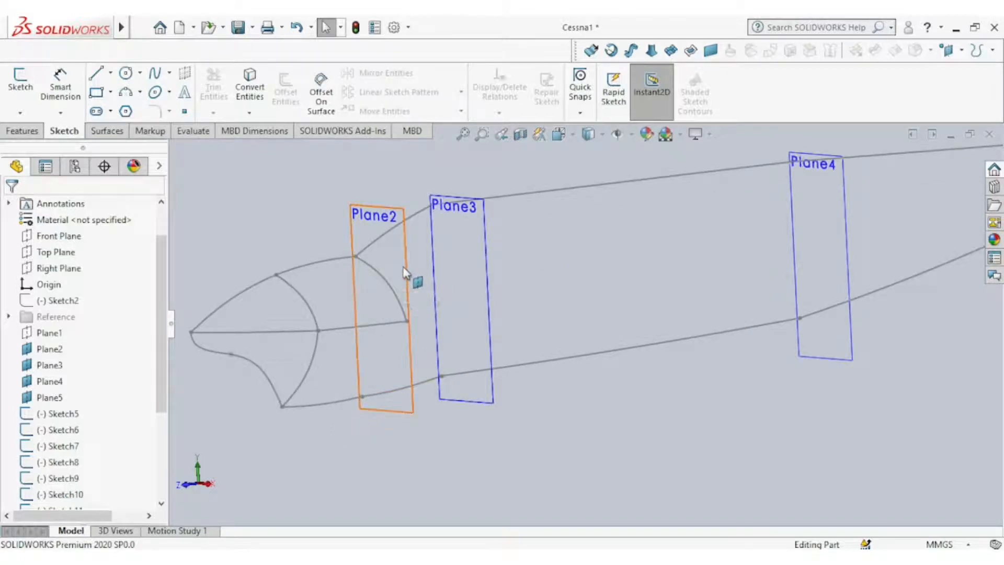
Sketch a two-point spline on Plane2 from the side spline's rear endpoint down to the lower fuselage profile, and exit the sketch
{"action": "left_click", "coordinate": [406, 272]}
{"action": "left_click", "coordinate": [463, 224]}
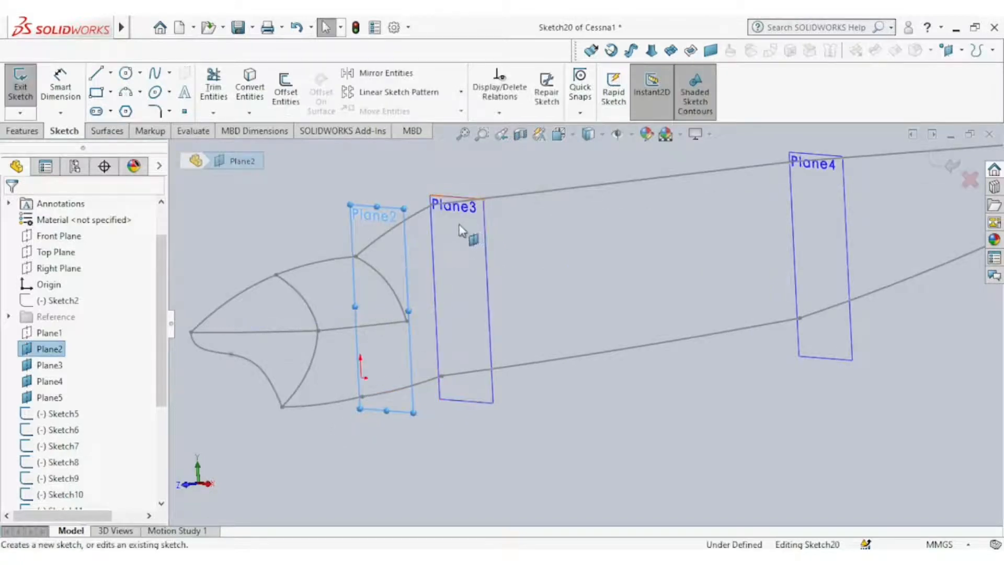
{"action": "left_click", "coordinate": [156, 75]}
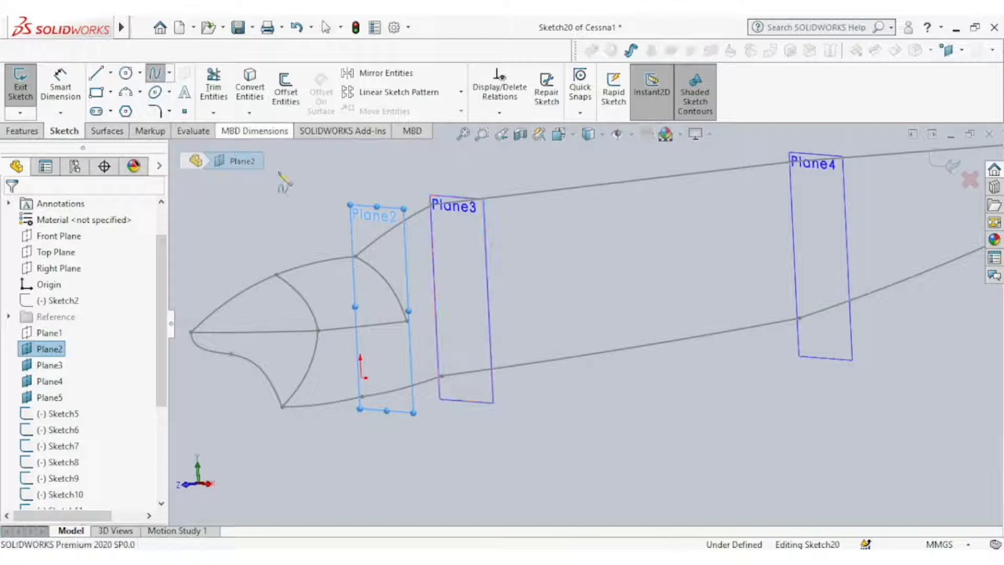
{"action": "left_click", "coordinate": [407, 321]}
{"action": "right_click", "coordinate": [420, 334]}
{"action": "left_click", "coordinate": [446, 346]}
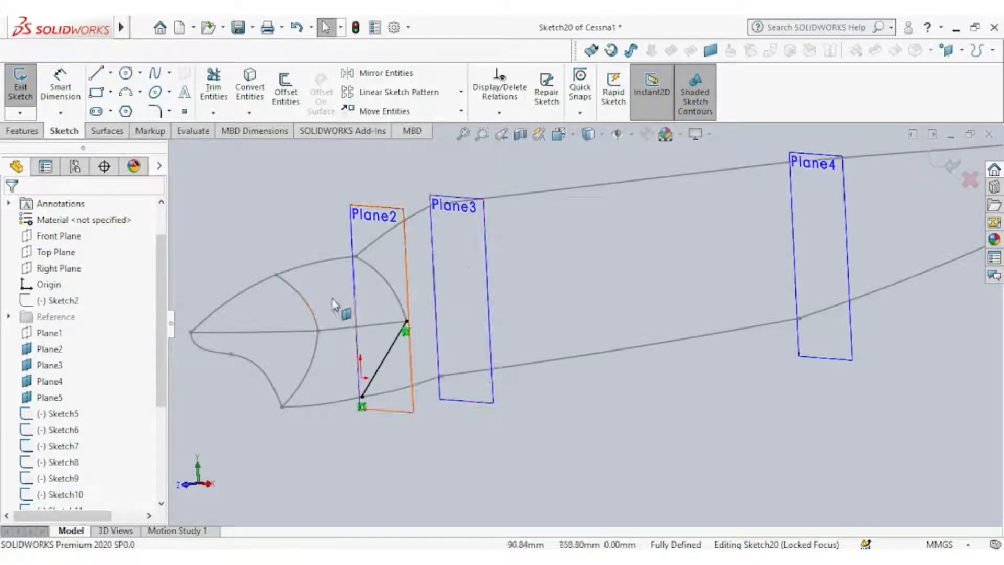
{"action": "left_click", "coordinate": [937, 166]}
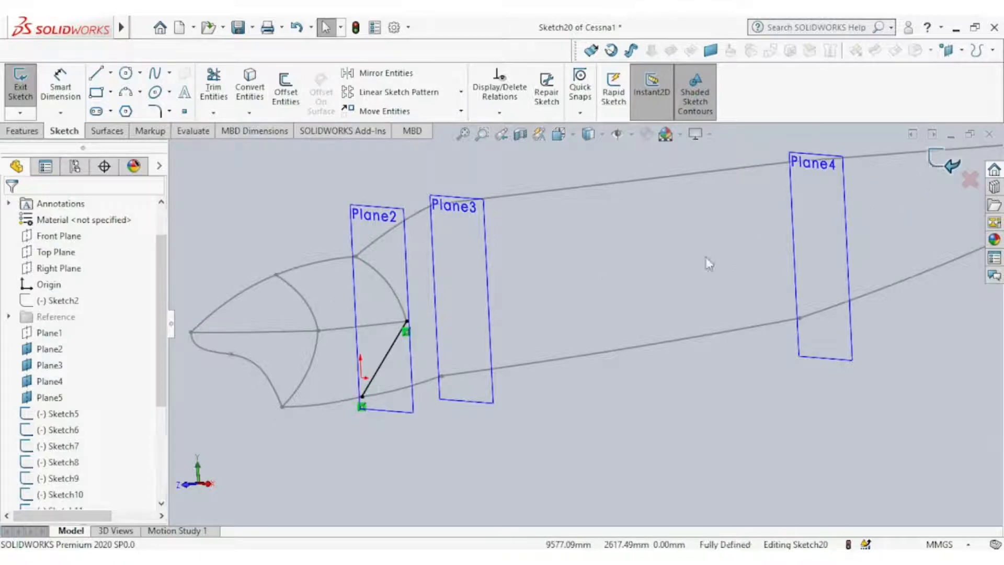
{"action": "left_click", "coordinate": [622, 282]}
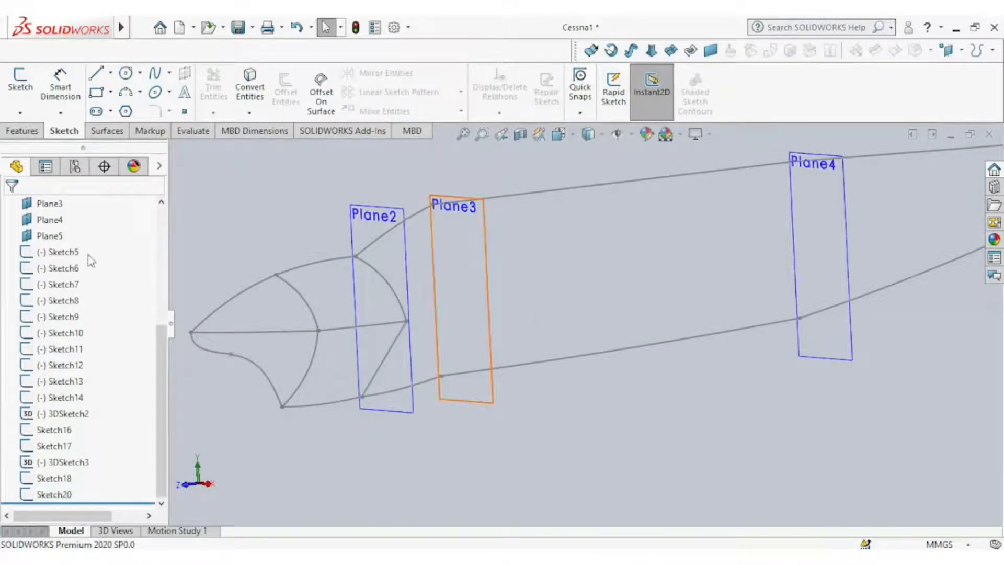
Show the Reference folder's pictures again
{"action": "scroll", "coordinate": [92, 260], "scroll_direction": "up", "scroll_amount": 3}
{"action": "right_click", "coordinate": [44, 303]}
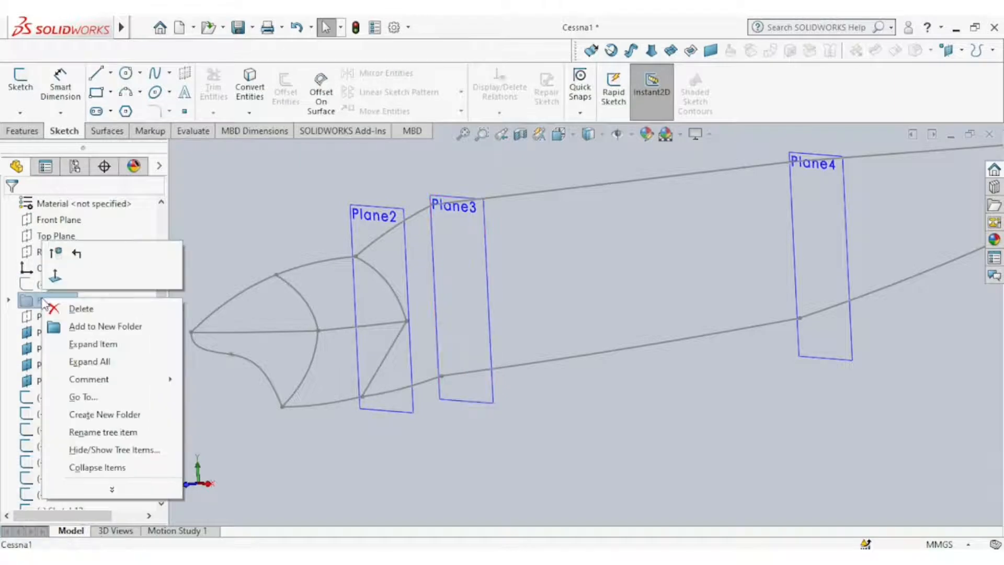
{"action": "left_click", "coordinate": [57, 268]}
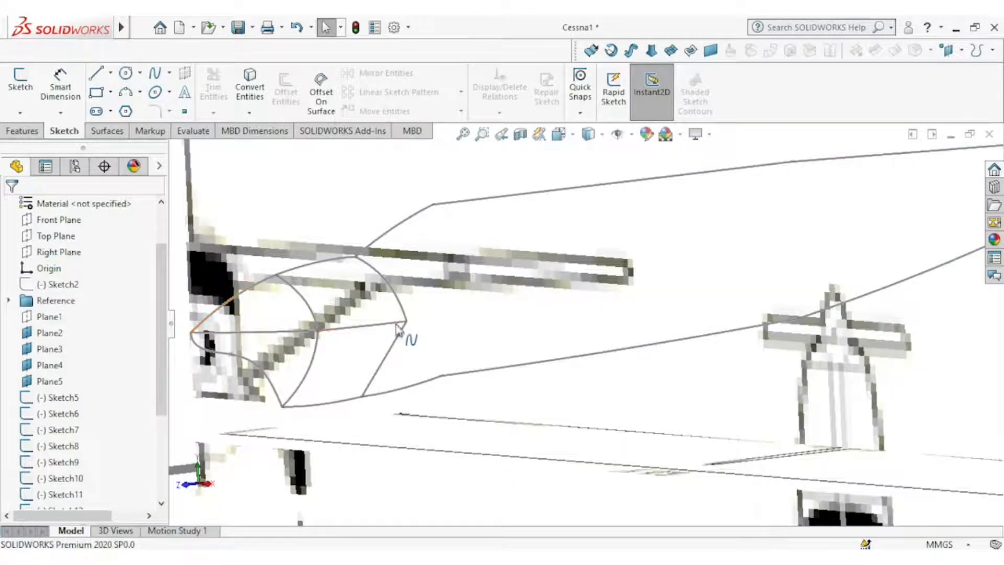
Reopen the lower Plane2 spline sketch, bow the spline outward into a rounded cross-section curve in the front view, and exit the sketch
{"action": "double_click", "coordinate": [396, 347]}
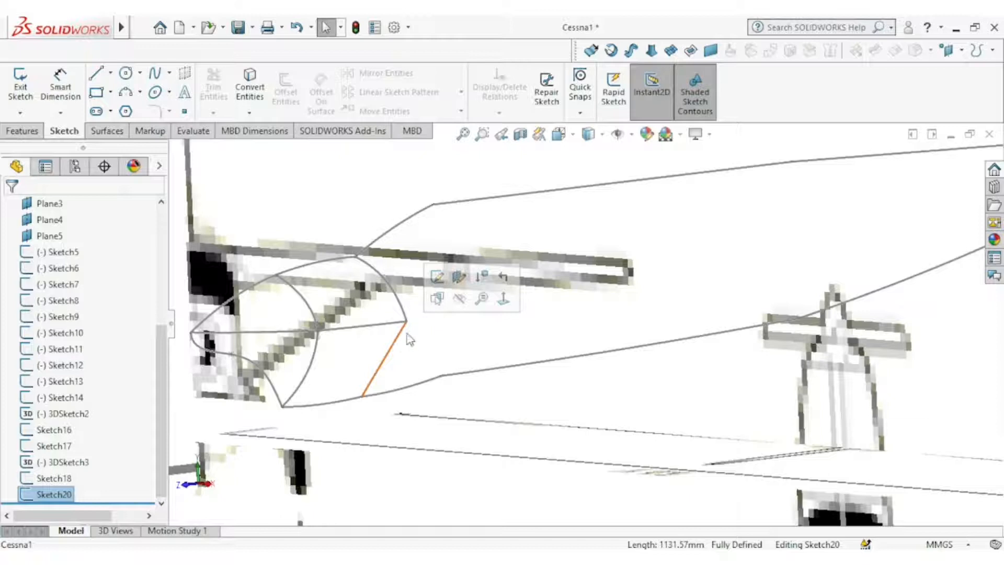
{"action": "left_click", "coordinate": [439, 277]}
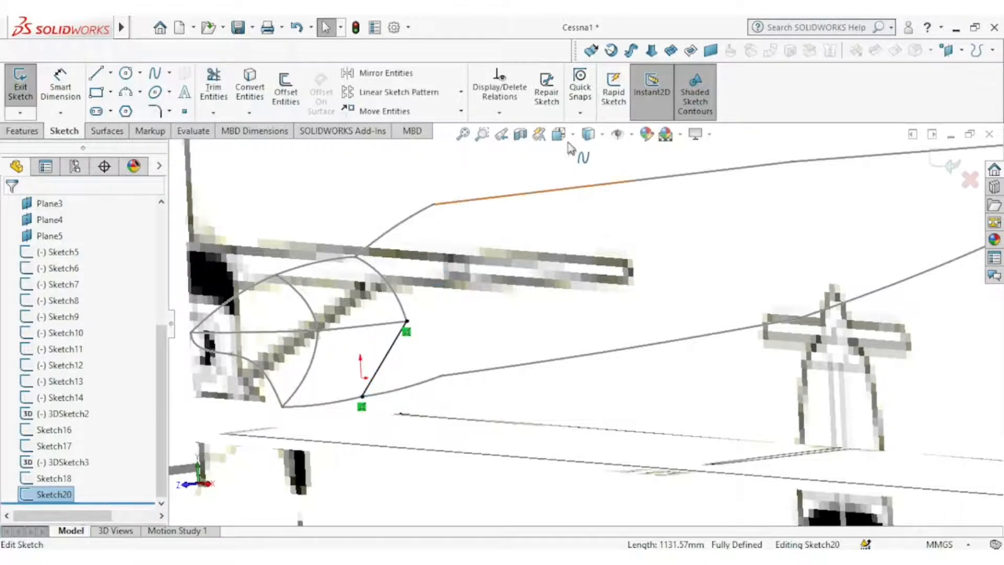
{"action": "left_click", "coordinate": [571, 137]}
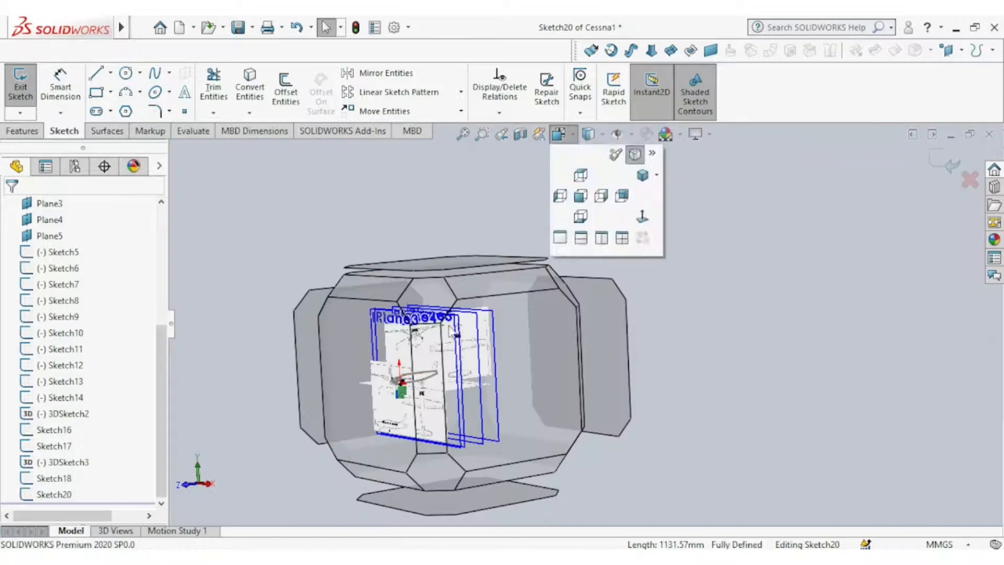
{"action": "left_click", "coordinate": [395, 355]}
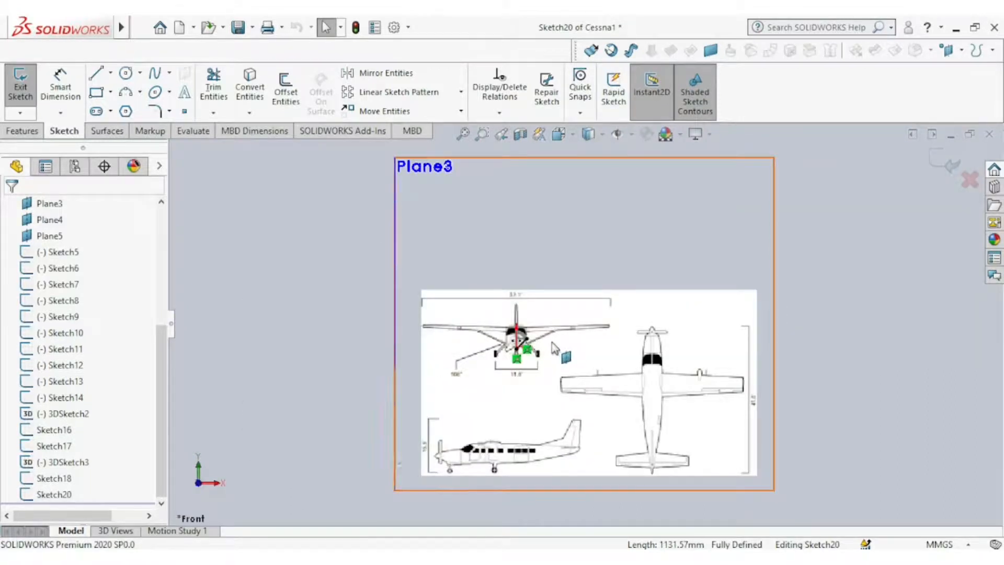
{"action": "scroll", "coordinate": [539, 348], "scroll_direction": "down", "scroll_amount": 6}
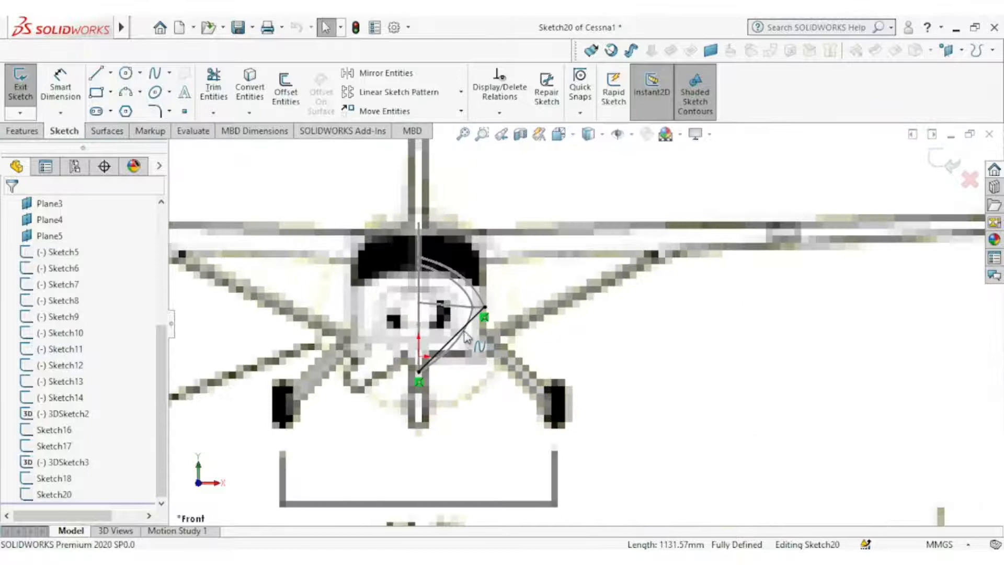
{"action": "left_click", "coordinate": [464, 330]}
{"action": "left_click_drag", "start_coordinate": [462, 331], "coordinate": [476, 339]}
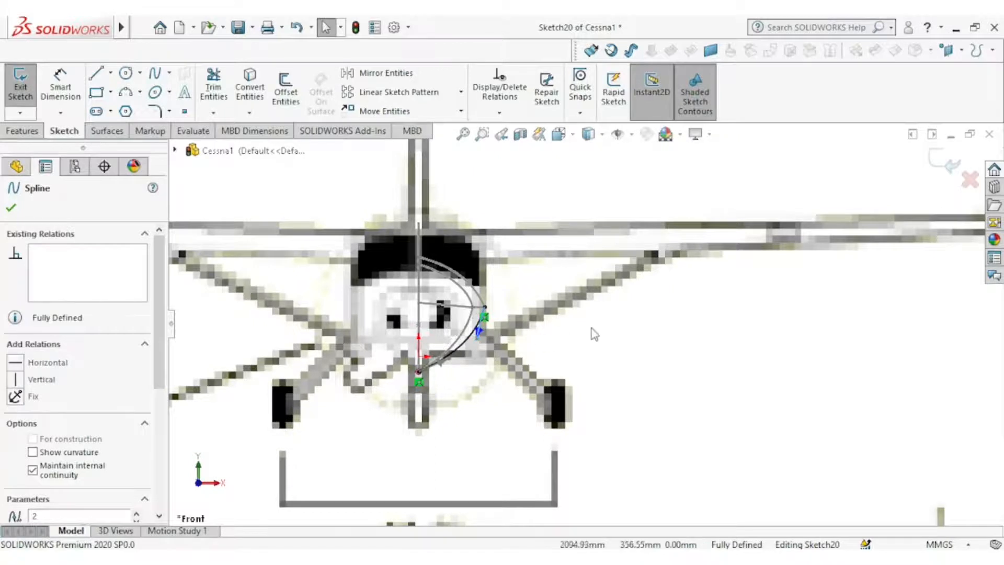
{"action": "left_click", "coordinate": [592, 328]}
{"action": "scroll", "coordinate": [580, 336], "scroll_direction": "up", "scroll_amount": 3}
{"action": "mouse_move", "coordinate": [560, 340]}
{"action": "middle_mouse_down"}
{"action": "mouse_move", "coordinate": [478, 337]}
{"action": "mouse_move", "coordinate": [585, 336]}
{"action": "middle_mouse_up"}
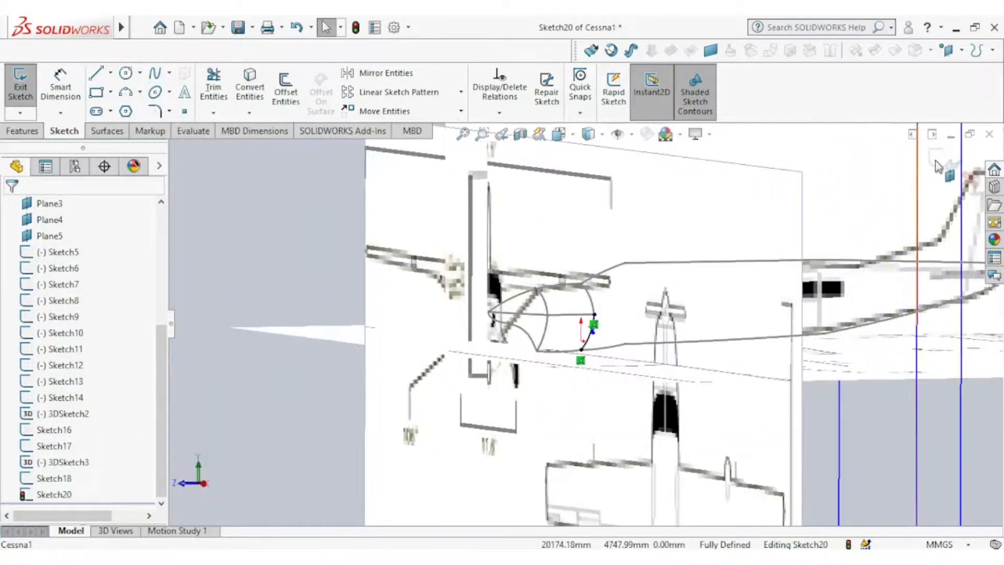
{"action": "left_click", "coordinate": [948, 173]}
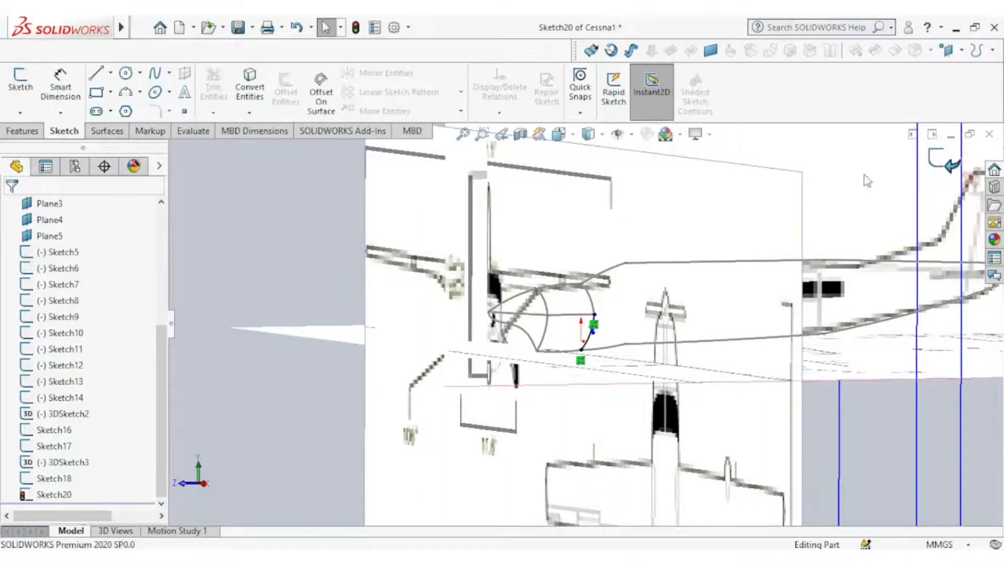
In the right view, draw a two-point spline in a new 3D sketch from the side spline's rear endpoint to Plane3, and exit the sketch
{"action": "left_click", "coordinate": [573, 137]}
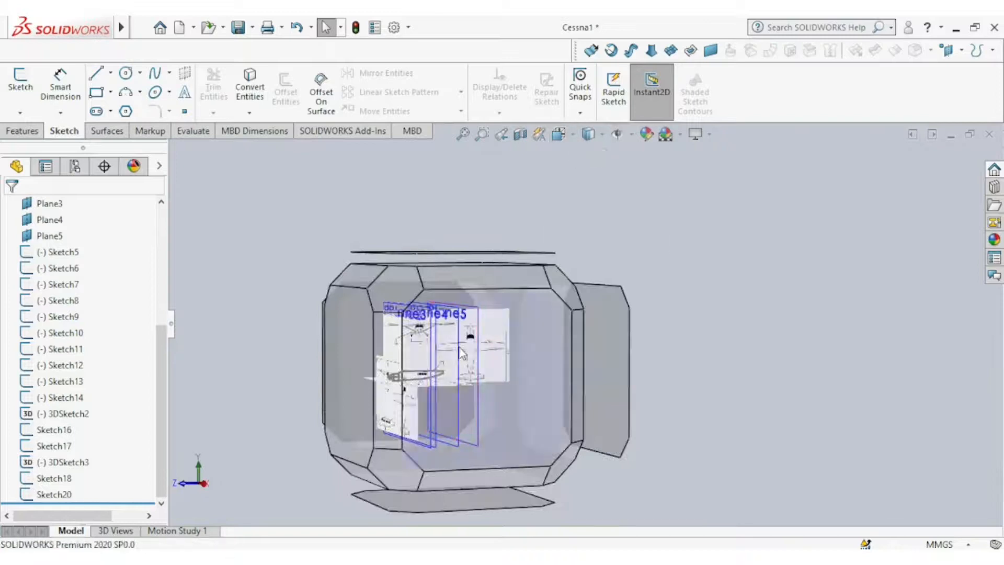
{"action": "left_click", "coordinate": [460, 353]}
{"action": "scroll", "coordinate": [512, 355], "scroll_direction": "down", "scroll_amount": 5}
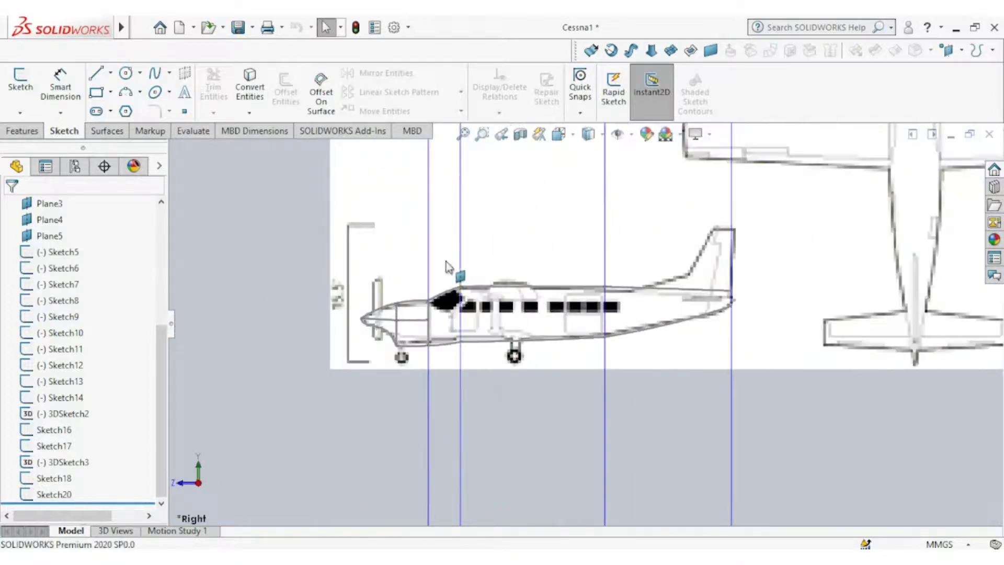
{"action": "left_click", "coordinate": [431, 257]}
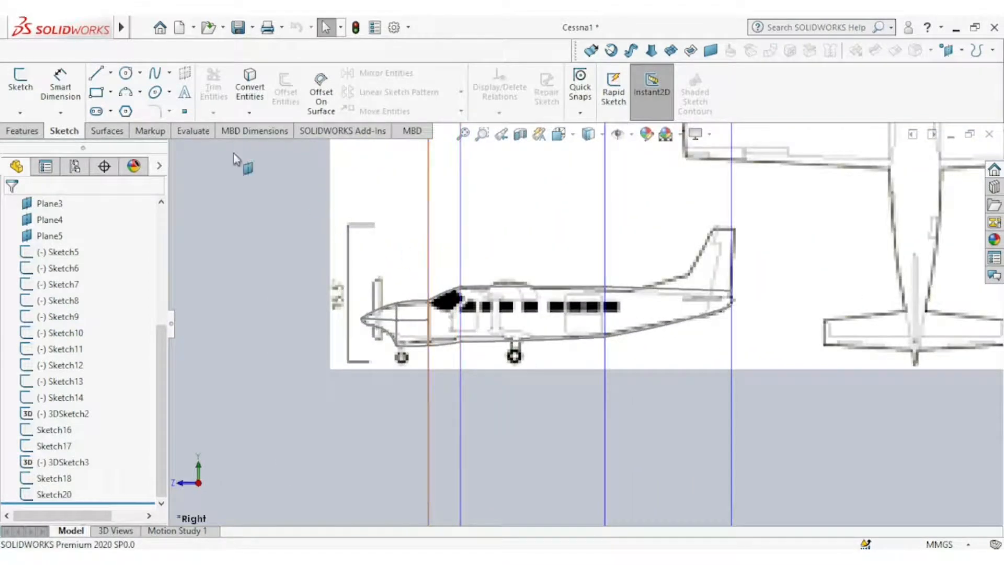
{"action": "left_click", "coordinate": [21, 117]}
{"action": "left_click", "coordinate": [37, 146]}
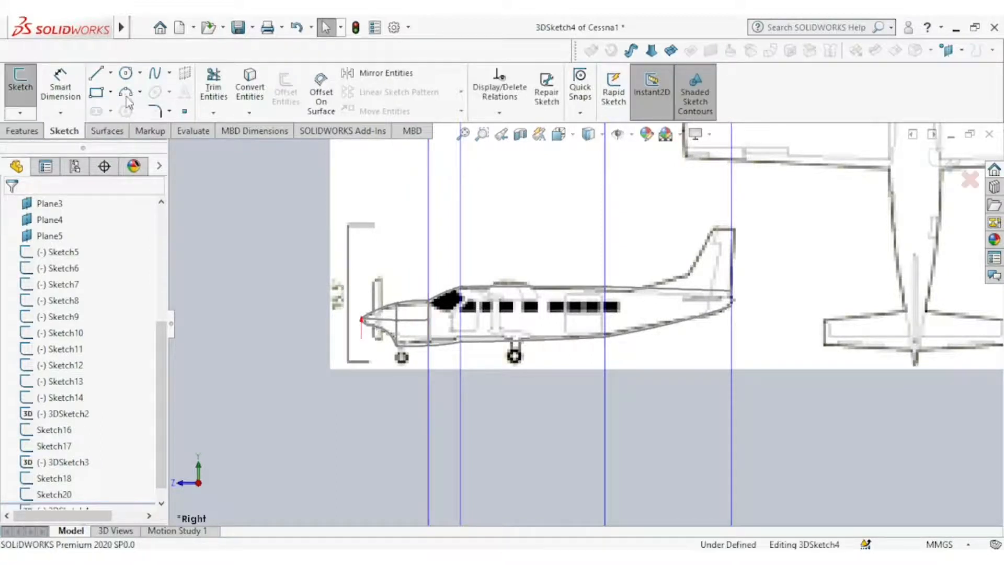
{"action": "left_click", "coordinate": [157, 78]}
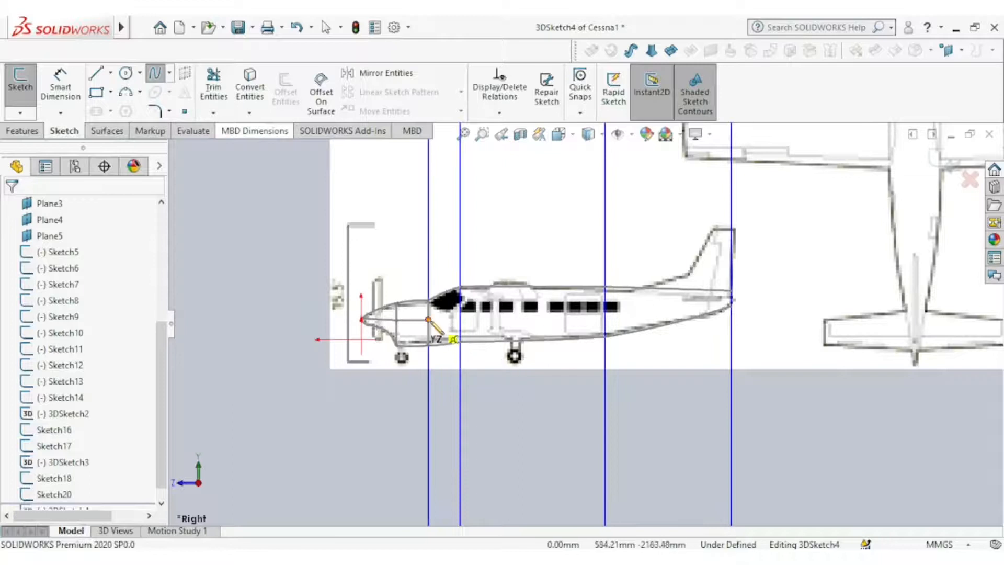
{"action": "left_click", "coordinate": [428, 320]}
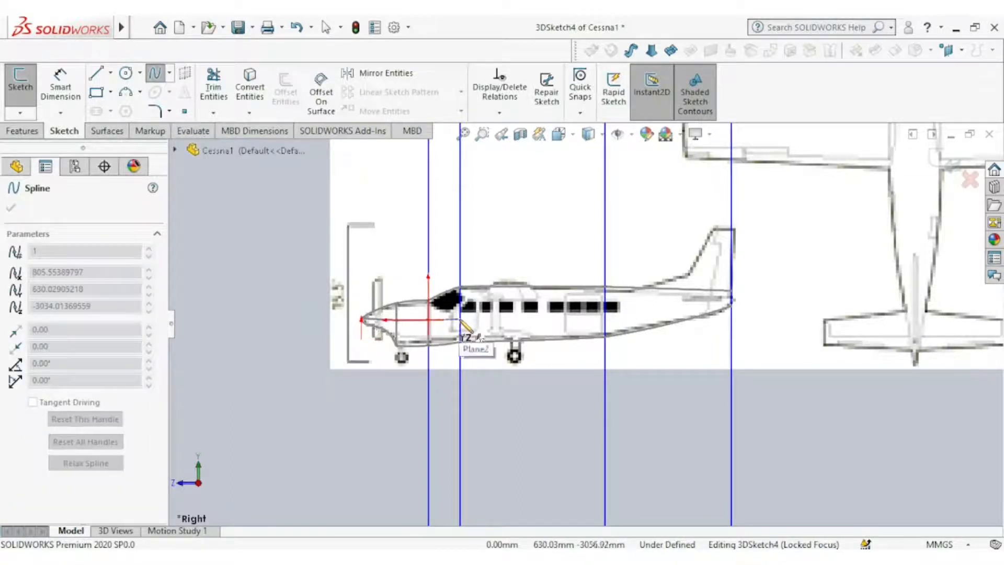
{"action": "left_click", "coordinate": [461, 319]}
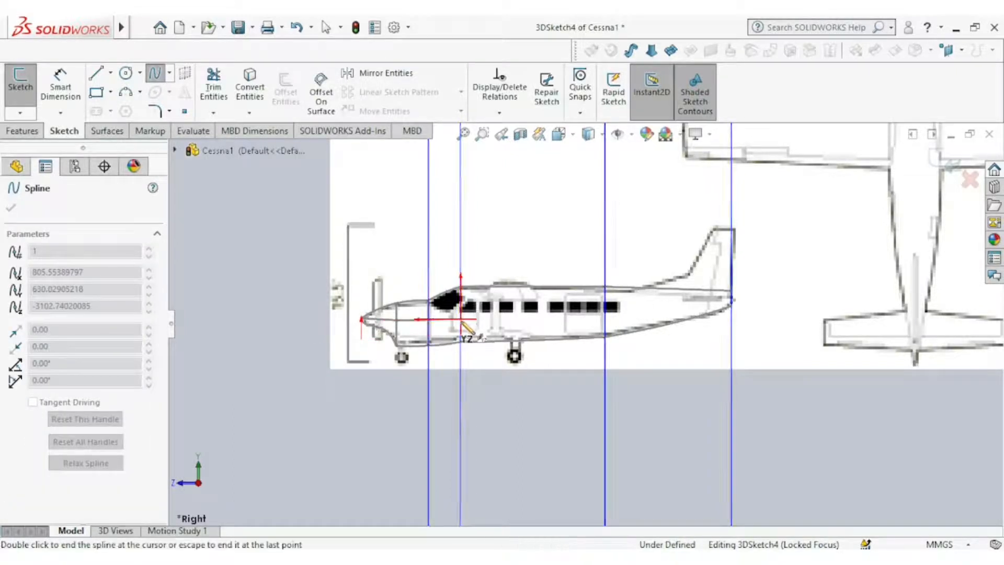
{"action": "right_click", "coordinate": [480, 317]}
{"action": "left_click", "coordinate": [502, 331]}
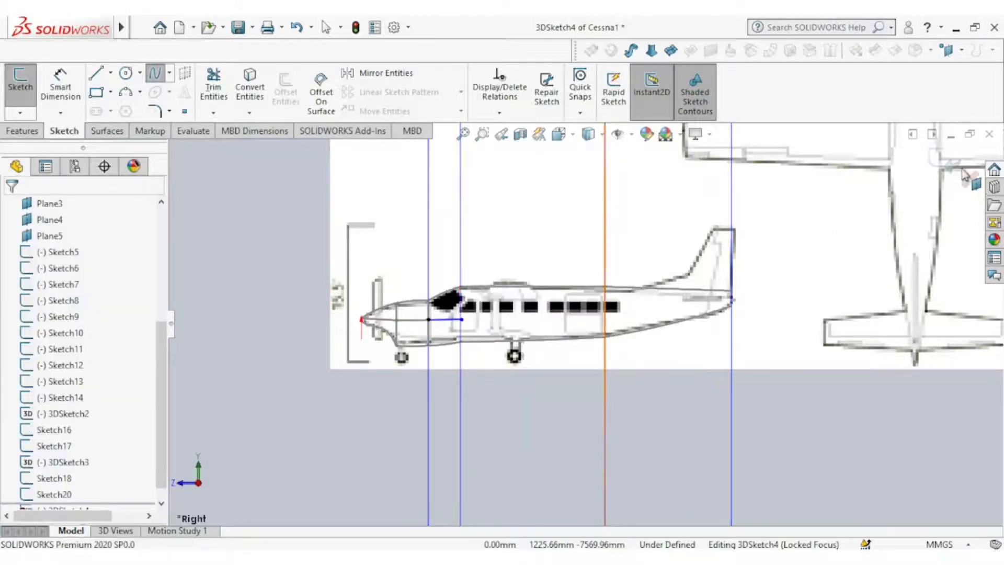
{"action": "left_click", "coordinate": [943, 165]}
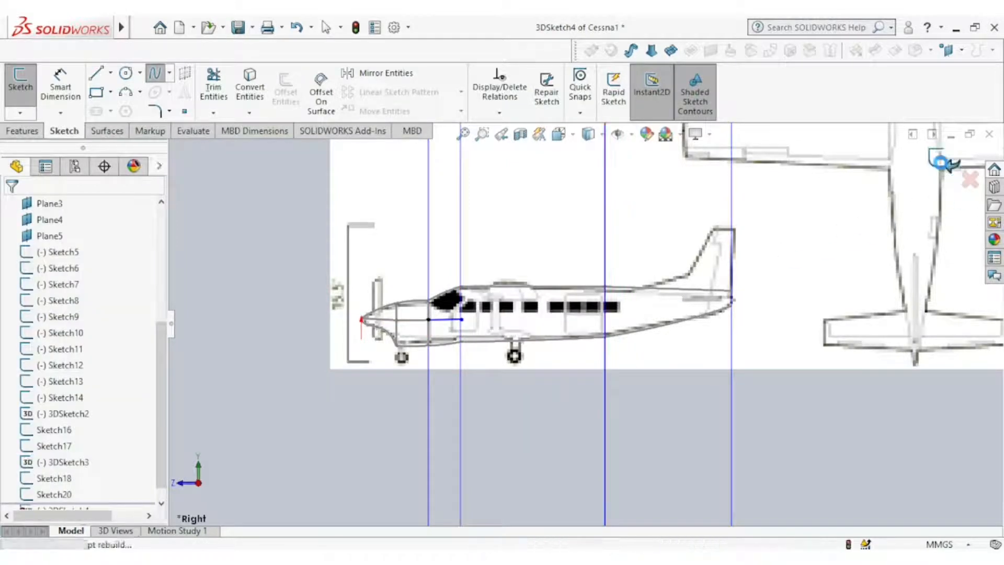
In the top view, reopen the new 3D sketch and move the spline's rear endpoint outward along Plane3 to follow the fuselage's side outline
{"action": "left_click", "coordinate": [570, 140]}
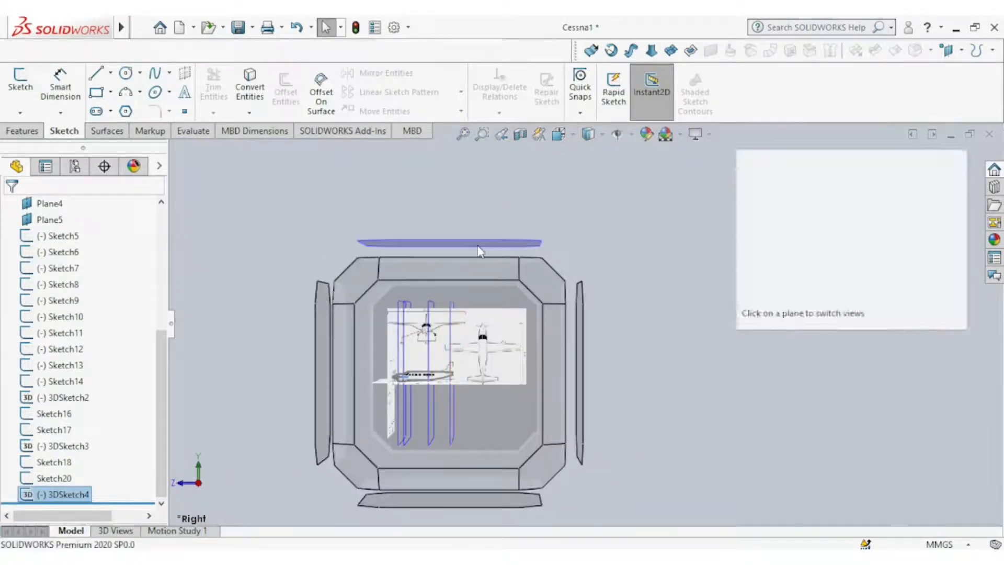
{"action": "left_click", "coordinate": [477, 246]}
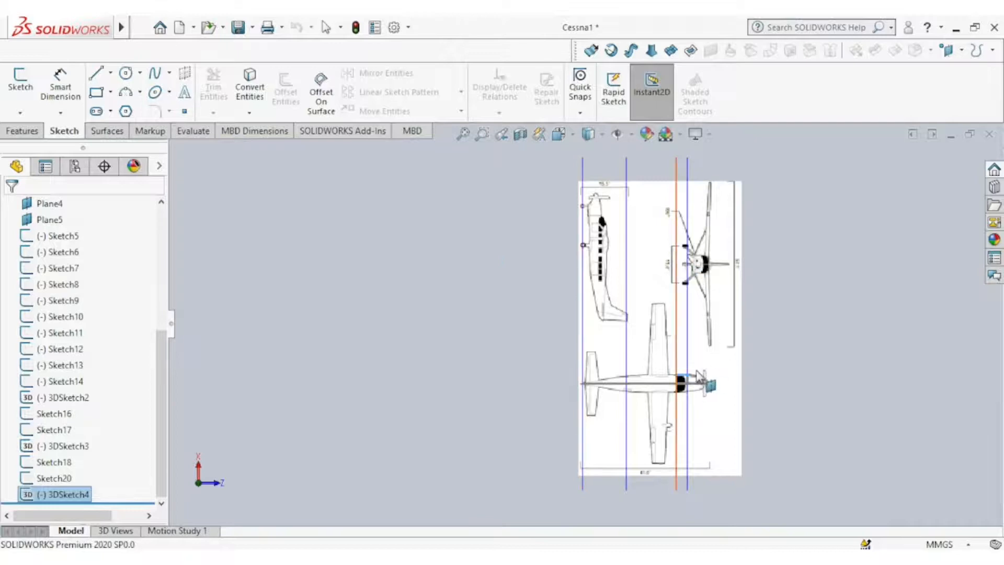
{"action": "scroll", "coordinate": [700, 377], "scroll_direction": "down", "scroll_amount": 2}
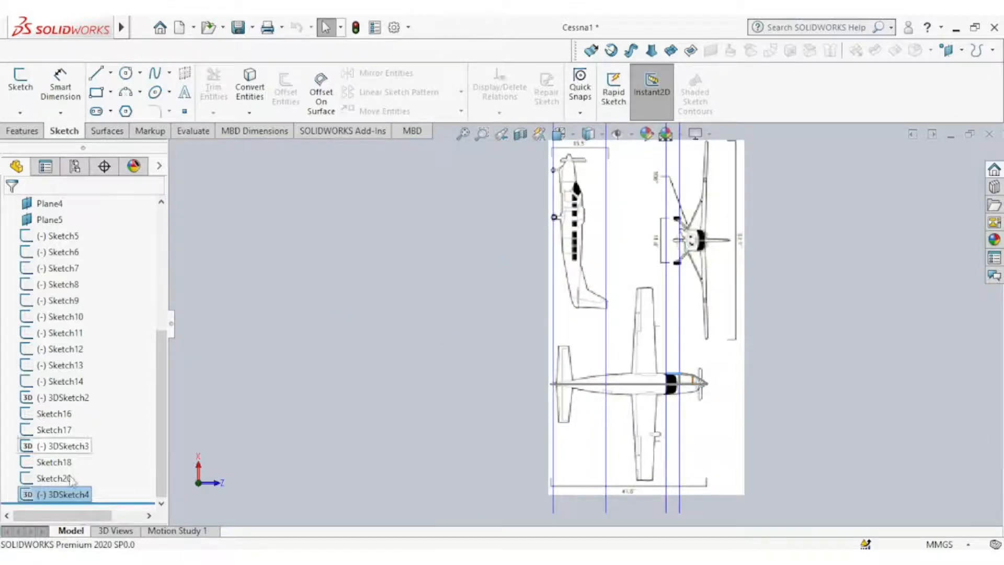
{"action": "right_click", "coordinate": [76, 500]}
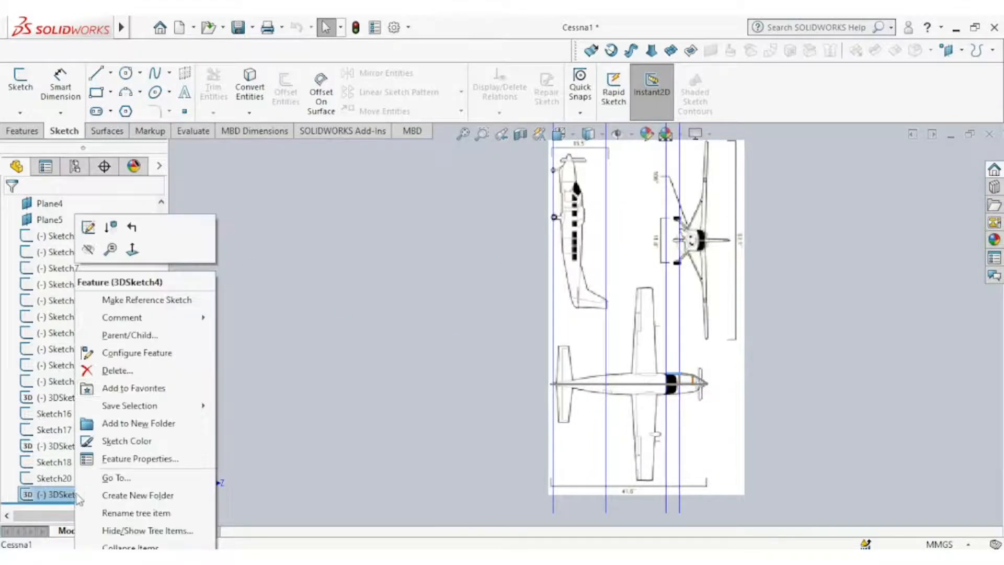
{"action": "left_click", "coordinate": [85, 226]}
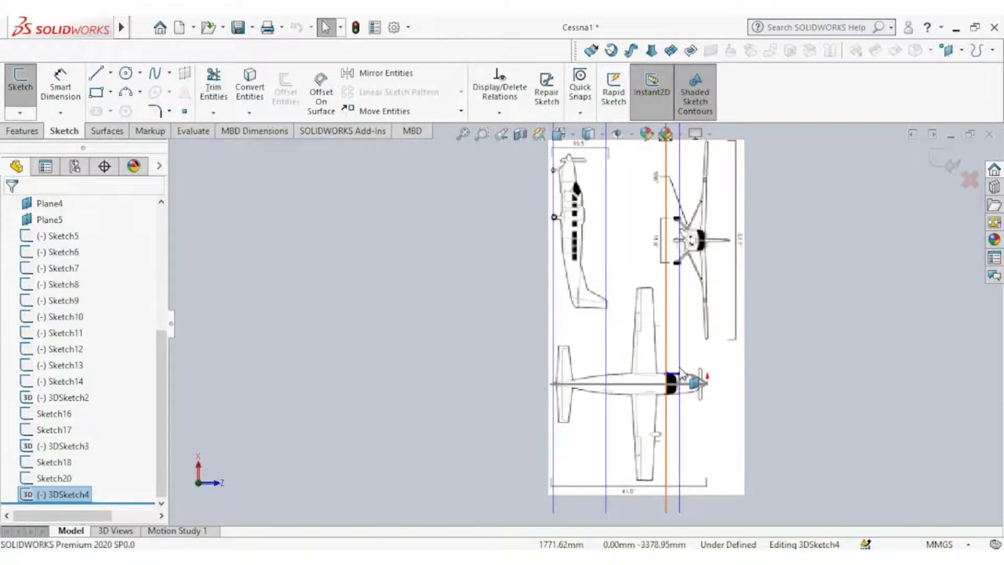
{"action": "scroll", "coordinate": [680, 372], "scroll_direction": "down", "scroll_amount": 8}
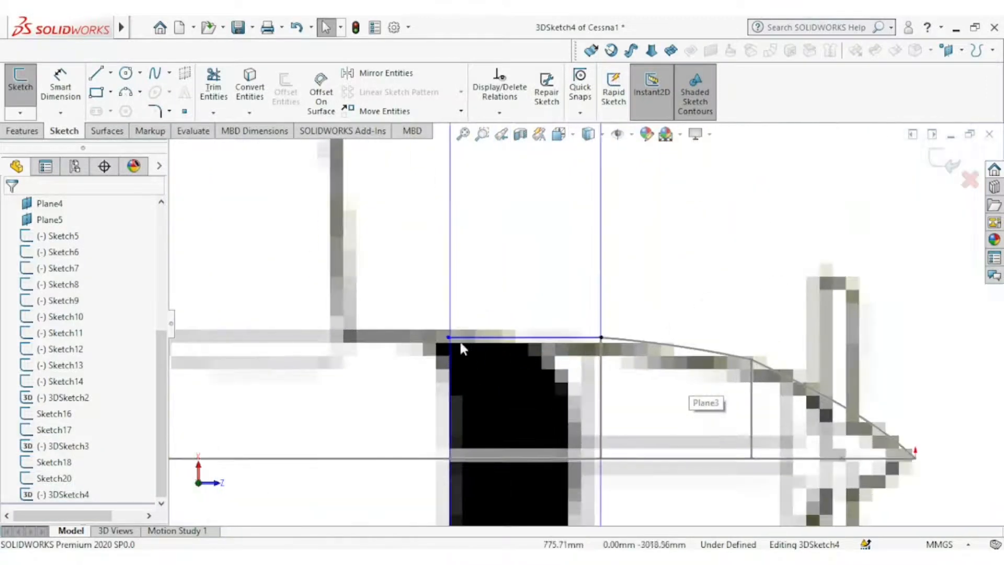
{"action": "mouse_move", "coordinate": [449, 337]}
{"action": "left_mouse_down"}
{"action": "mouse_move", "coordinate": [456, 321]}
{"action": "mouse_move", "coordinate": [452, 331]}
{"action": "left_mouse_up"}
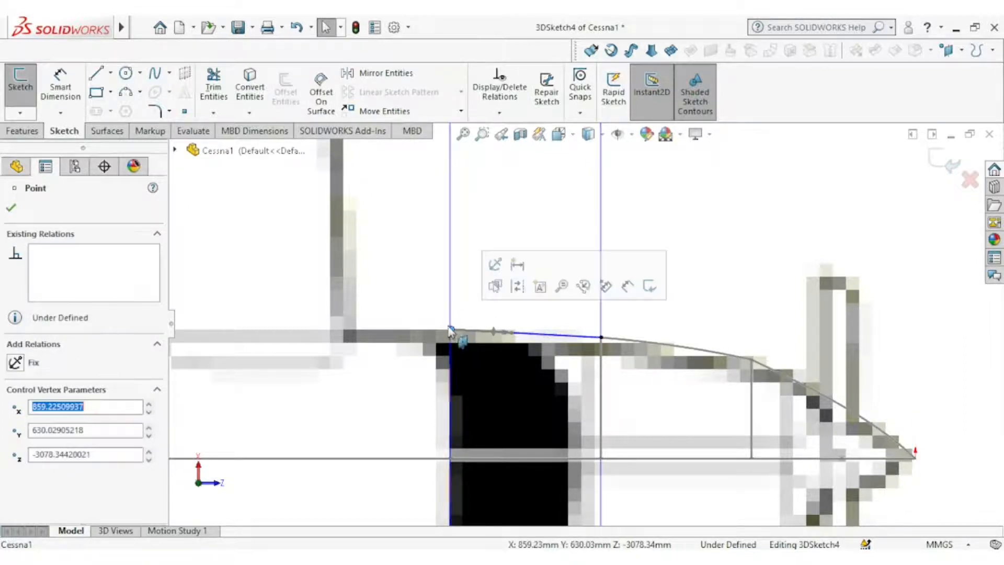
Constrain the spline's rear endpoint to Plane3 with an On Plane relation and exit the 3D sketch
{"action": "left_click", "coordinate": [450, 330], "text": "ctrl"}
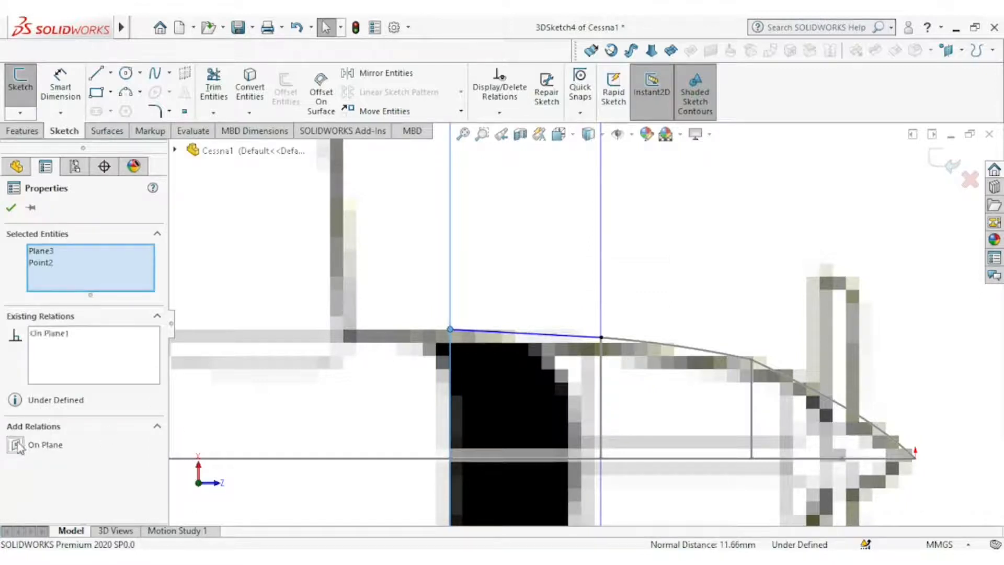
{"action": "left_click", "coordinate": [11, 209]}
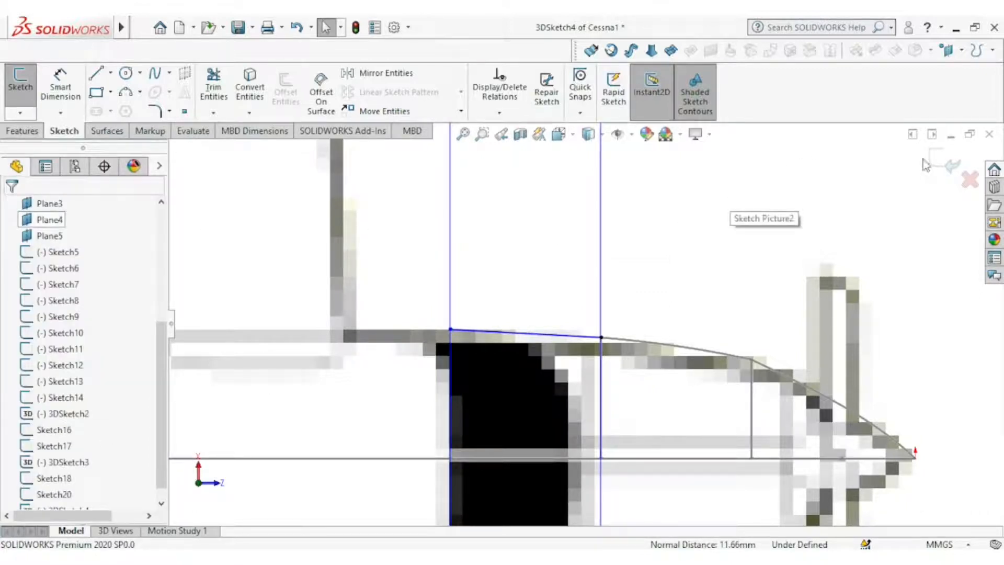
{"action": "left_click", "coordinate": [939, 164]}
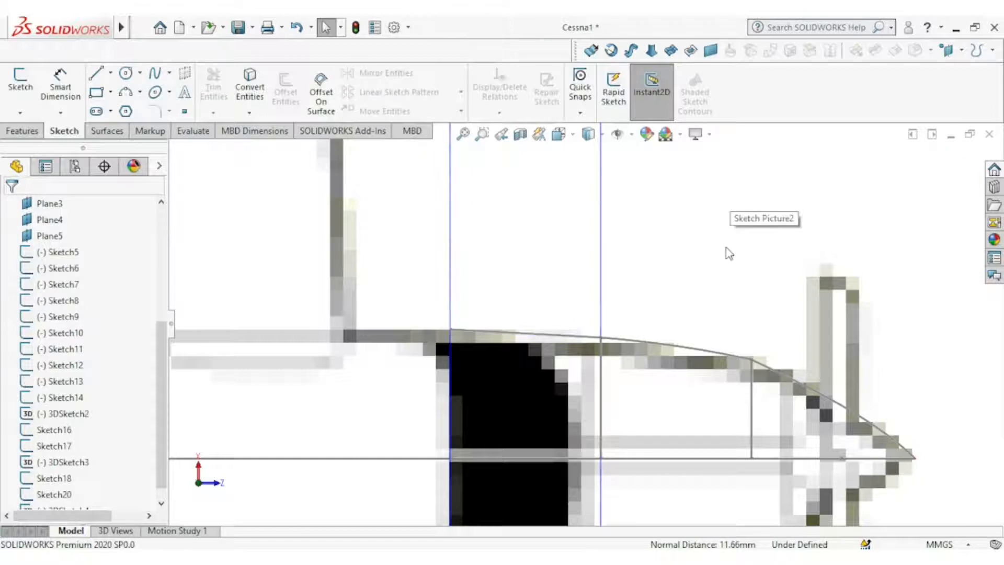
Hide Plane2
{"action": "scroll", "coordinate": [724, 274], "scroll_direction": "up", "scroll_amount": 8}
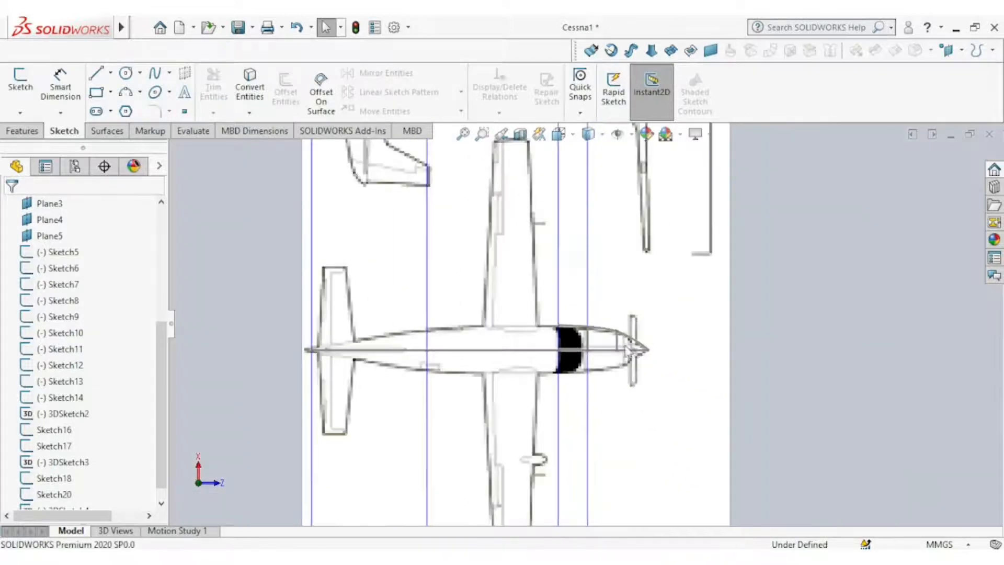
{"action": "left_click", "coordinate": [590, 410]}
{"action": "left_click", "coordinate": [676, 366]}
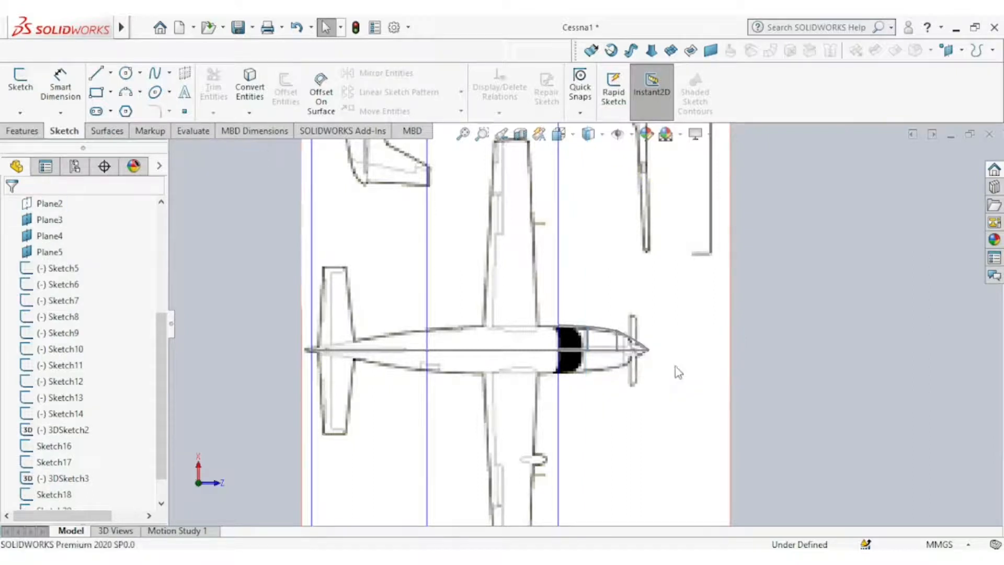
Start a sketch on Plane3 and draw a two-point spline from the side spline's rear endpoint up to the upper fuselage profile's point
{"action": "left_click", "coordinate": [563, 302]}
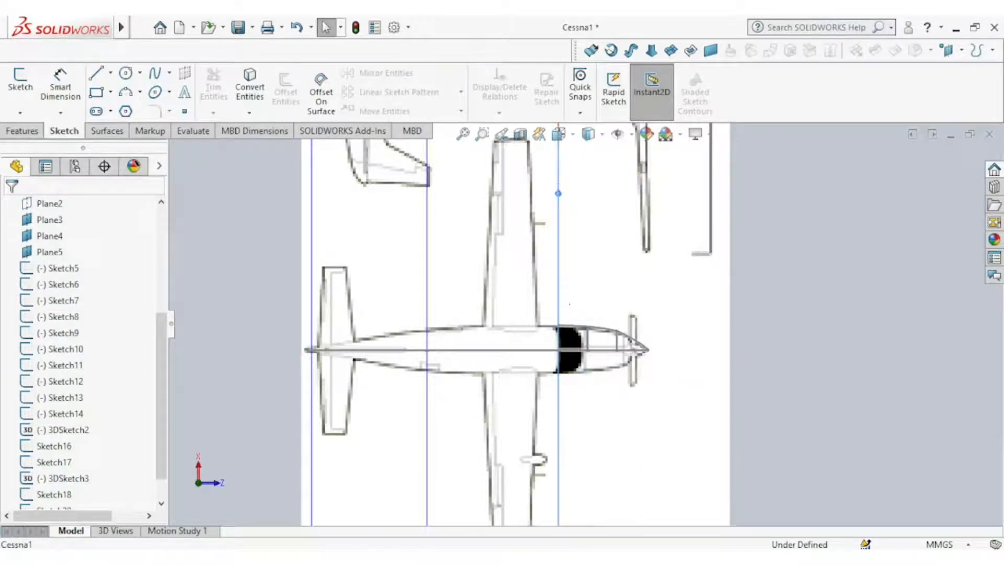
{"action": "left_click", "coordinate": [634, 255]}
{"action": "scroll", "coordinate": [585, 322], "scroll_direction": "up", "scroll_amount": 4}
{"action": "middle_click_drag", "start_coordinate": [623, 317], "coordinate": [557, 198]}
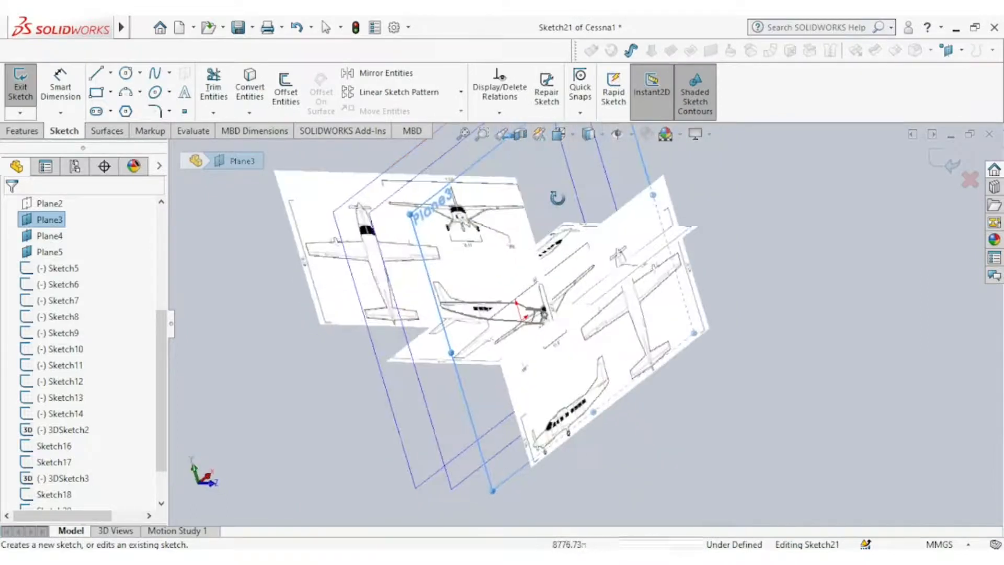
{"action": "left_click", "coordinate": [570, 140]}
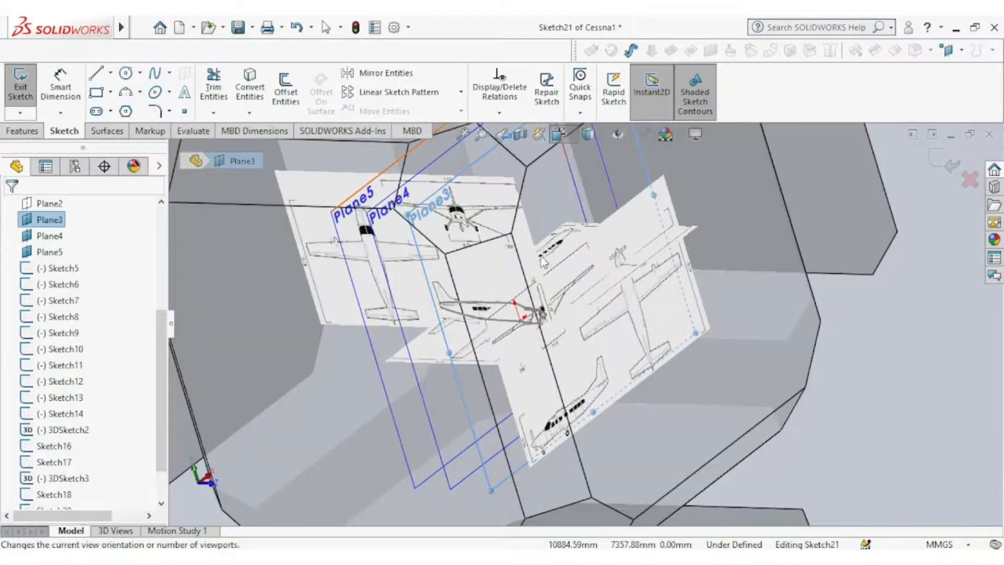
{"action": "left_click", "coordinate": [548, 290]}
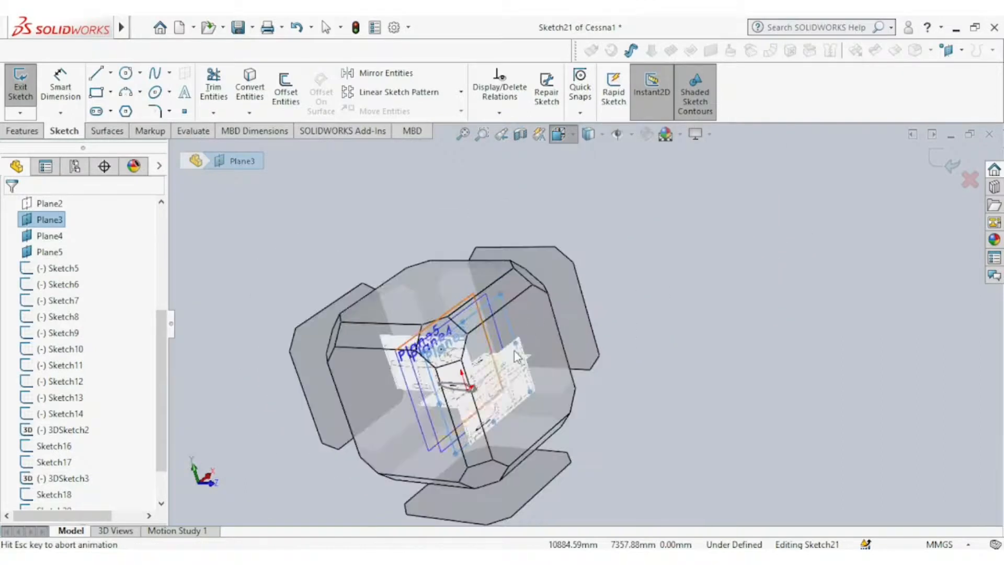
{"action": "scroll", "coordinate": [518, 340], "scroll_direction": "down", "scroll_amount": 5}
{"action": "mouse_move", "coordinate": [516, 325]}
{"action": "middle_mouse_down"}
{"action": "mouse_move", "coordinate": [493, 321]}
{"action": "mouse_move", "coordinate": [460, 352]}
{"action": "mouse_move", "coordinate": [408, 348]}
{"action": "middle_mouse_up"}
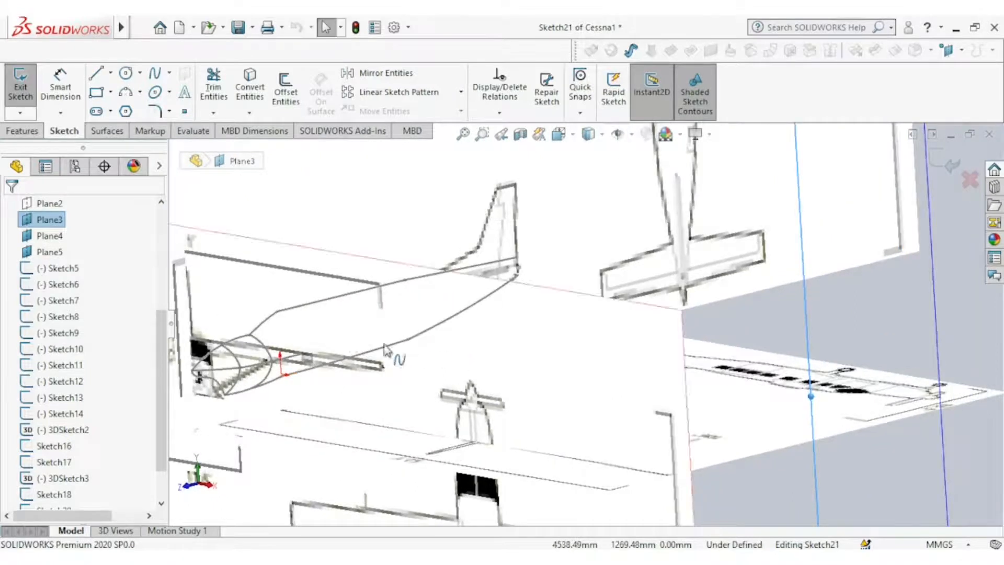
{"action": "left_click", "coordinate": [152, 73]}
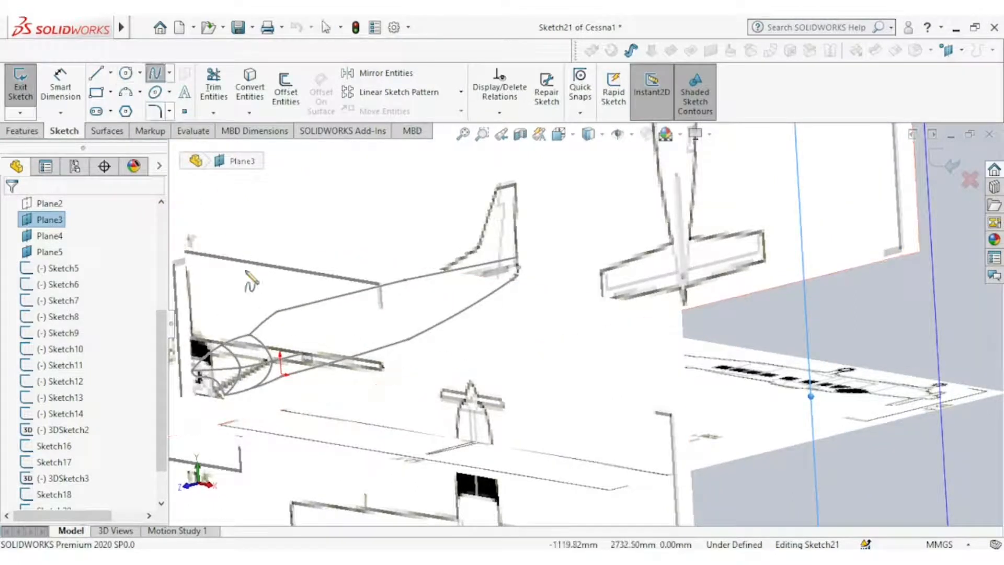
{"action": "left_click", "coordinate": [302, 354]}
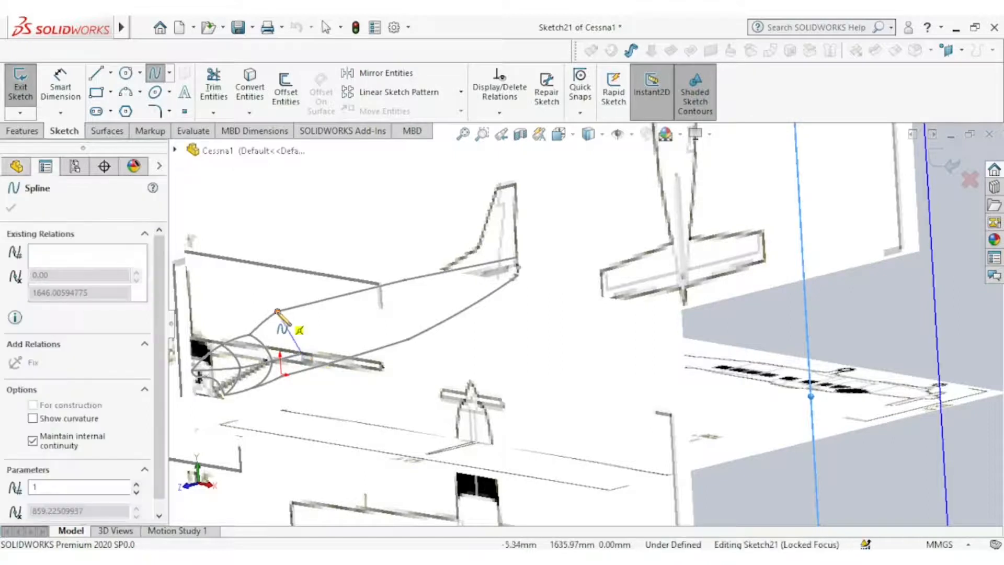
{"action": "left_click", "coordinate": [277, 311]}
{"action": "right_click", "coordinate": [311, 324]}
{"action": "left_click", "coordinate": [372, 336]}
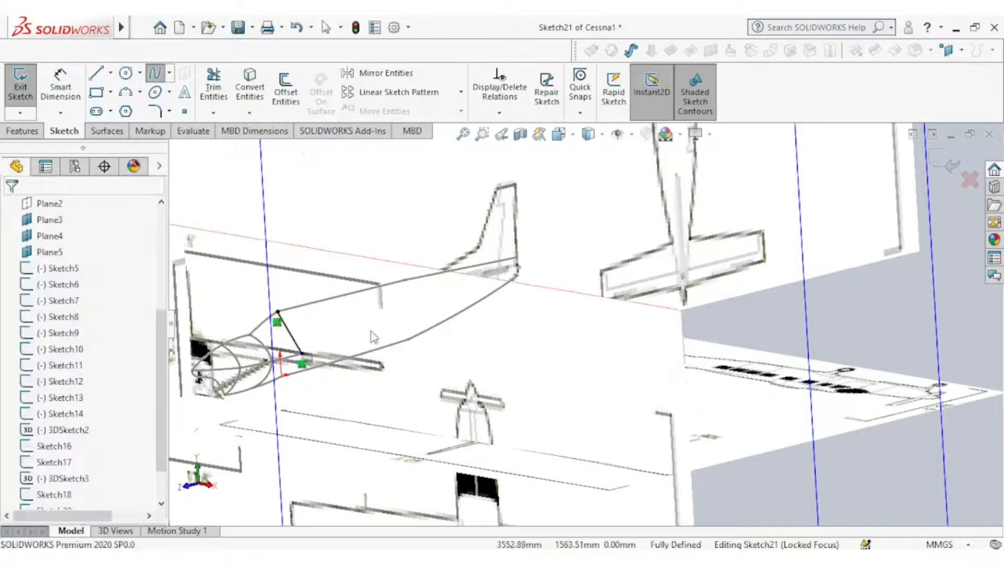
In the front view, select the new upper spline on Plane3 to show its handles for shaping
{"action": "left_click", "coordinate": [559, 134]}
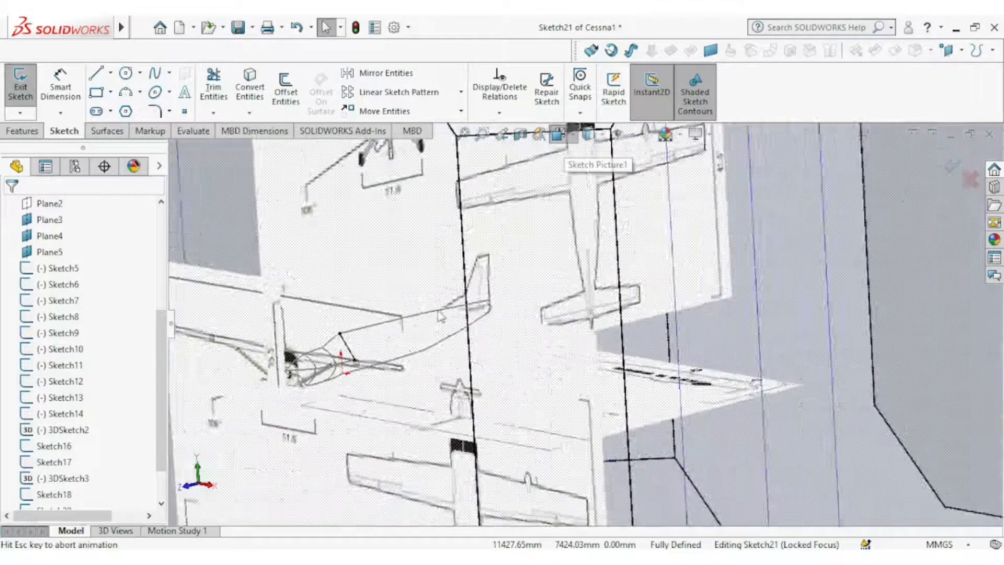
{"action": "left_click", "coordinate": [398, 371]}
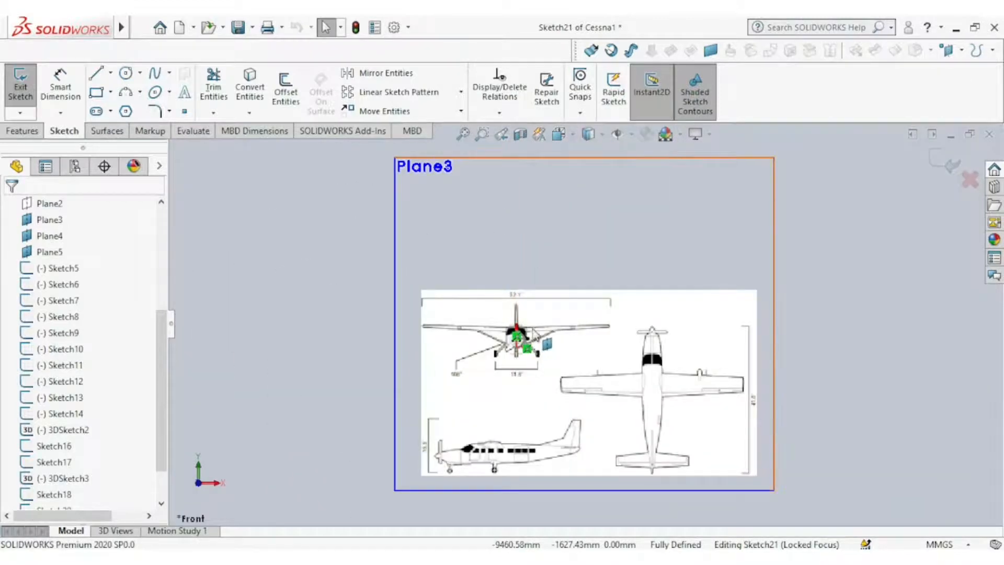
{"action": "scroll", "coordinate": [544, 334], "scroll_direction": "down", "scroll_amount": 3}
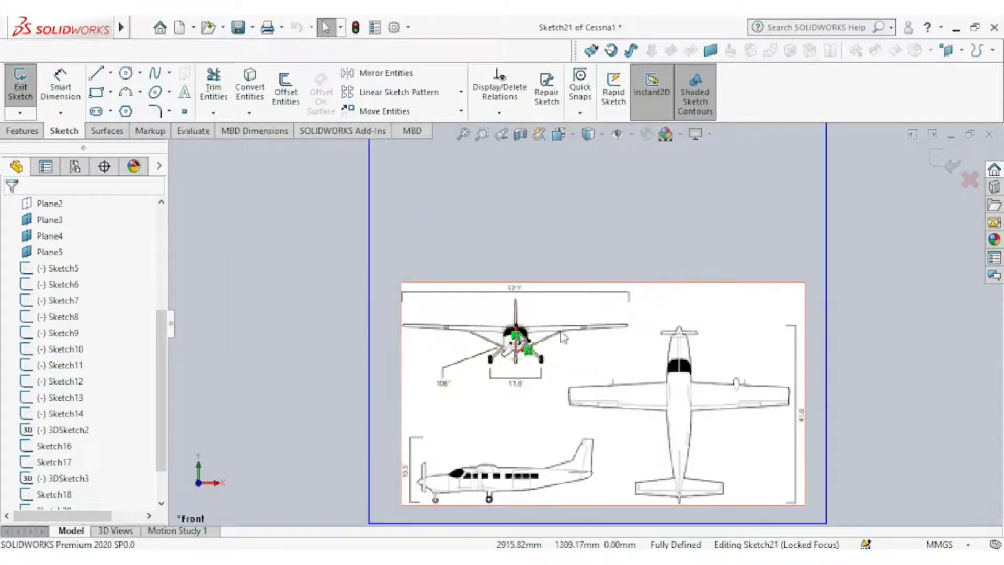
{"action": "scroll", "coordinate": [563, 335], "scroll_direction": "down", "scroll_amount": 5}
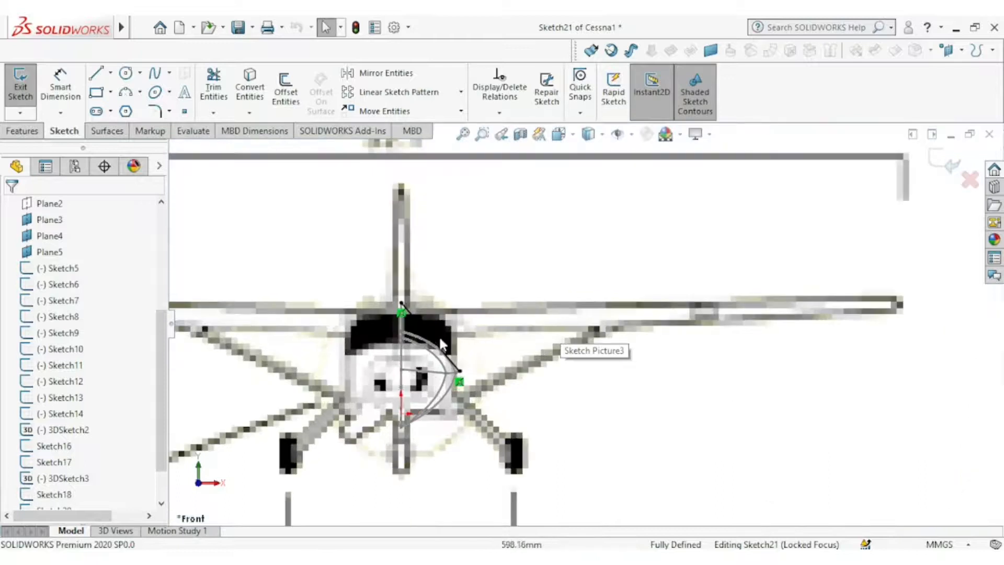
{"action": "left_click", "coordinate": [435, 345]}
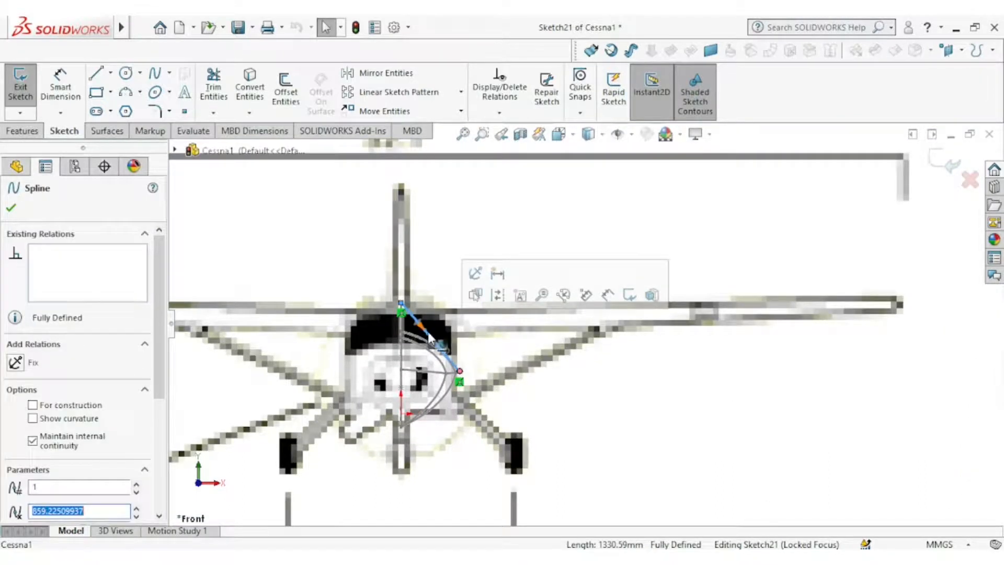
Bow the upper cross-section spline outward to follow the cabin roof outline in the front view and close the sketch
{"action": "left_click", "coordinate": [432, 329]}
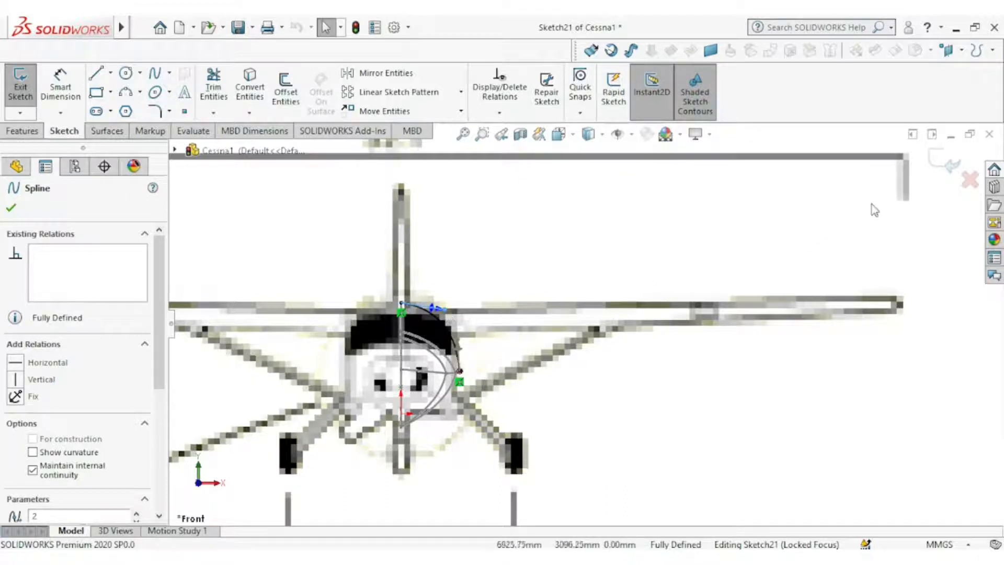
{"action": "left_click", "coordinate": [949, 163]}
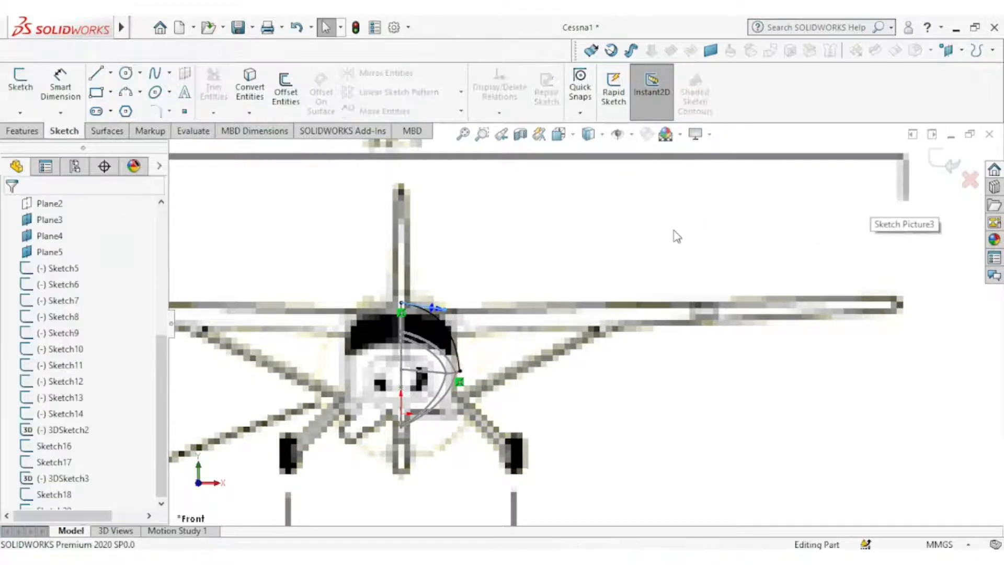
Start a new sketch on Plane3, the plane at the rear edge of the windshield
{"action": "mouse_move", "coordinate": [673, 234]}
{"action": "middle_mouse_down"}
{"action": "mouse_move", "coordinate": [607, 251]}
{"action": "mouse_move", "coordinate": [598, 264]}
{"action": "mouse_move", "coordinate": [617, 261]}
{"action": "middle_mouse_up"}
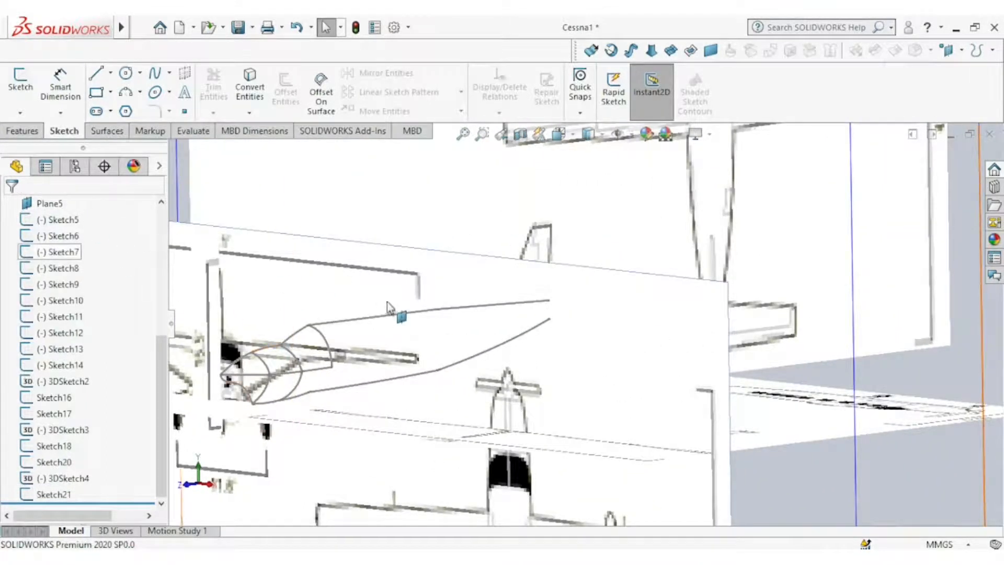
{"action": "scroll", "coordinate": [461, 292], "scroll_direction": "up", "scroll_amount": 5}
{"action": "middle_click_drag", "start_coordinate": [461, 292], "coordinate": [412, 285]}
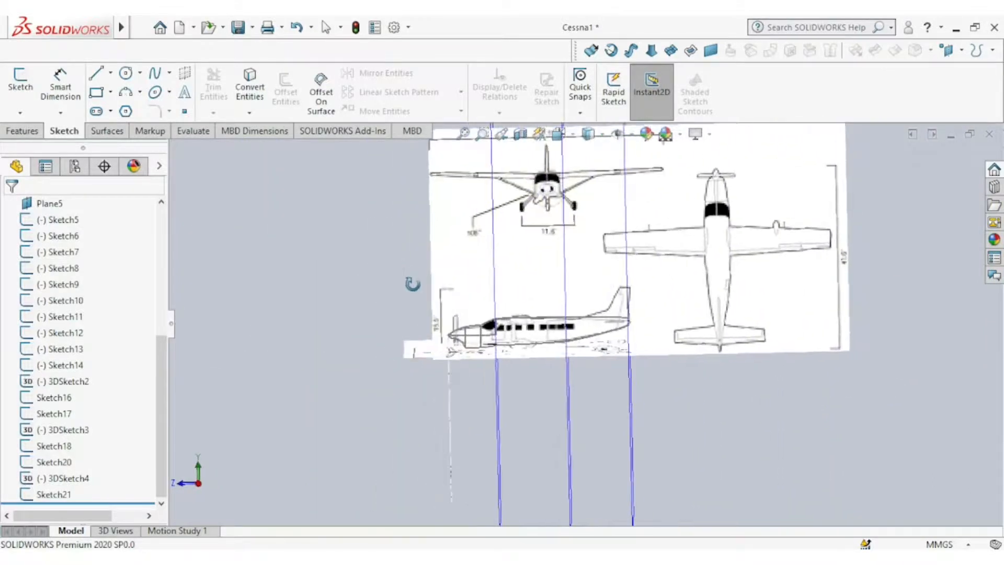
{"action": "left_click", "coordinate": [496, 249]}
{"action": "left_click", "coordinate": [558, 199]}
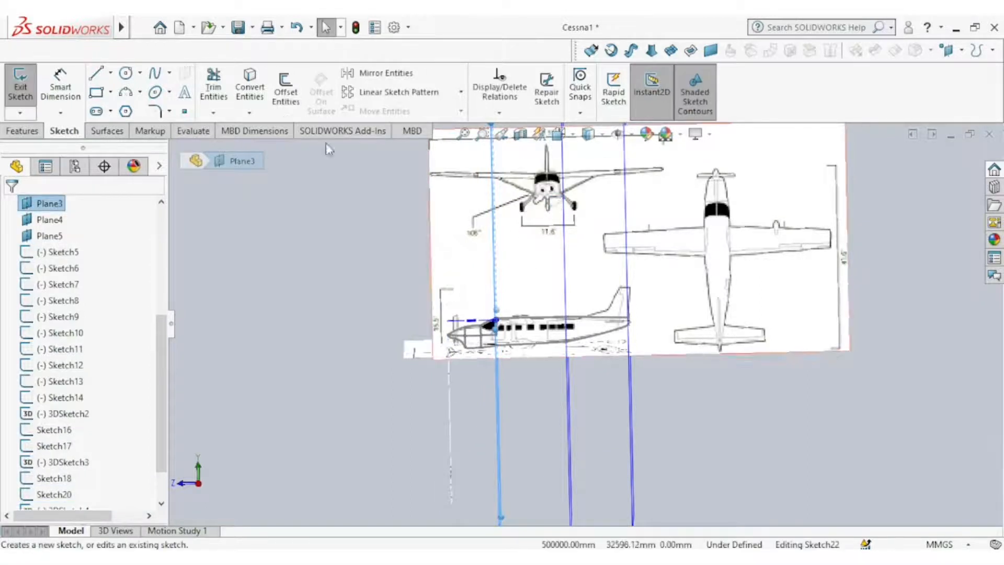
Draw a two-point spline about 1111 mm long from the fuselage's bottom profile point to the side end of the upper section curve
{"action": "left_click", "coordinate": [155, 78]}
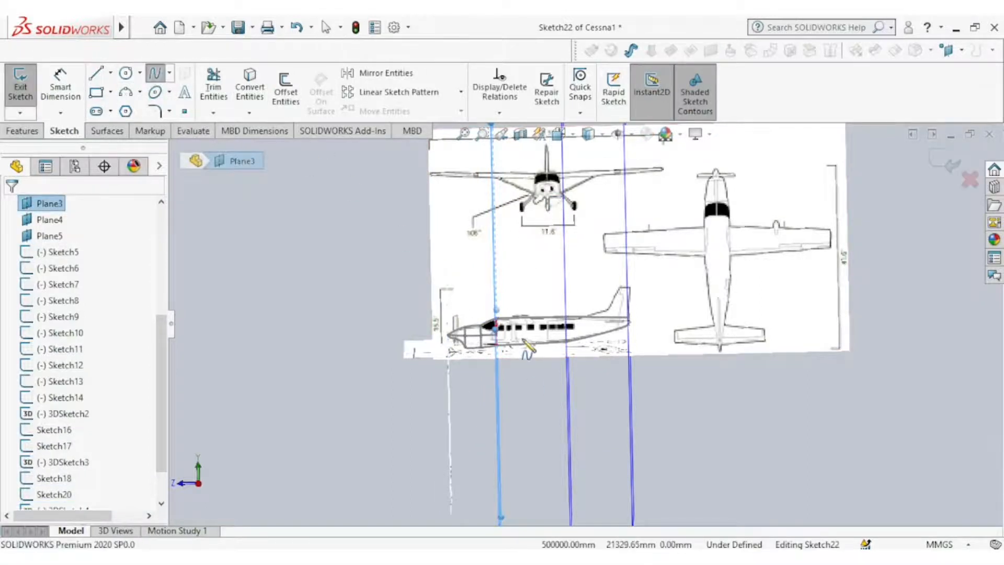
{"action": "scroll", "coordinate": [470, 340], "scroll_direction": "down", "scroll_amount": 5}
{"action": "middle_click_drag", "start_coordinate": [471, 335], "coordinate": [476, 351]}
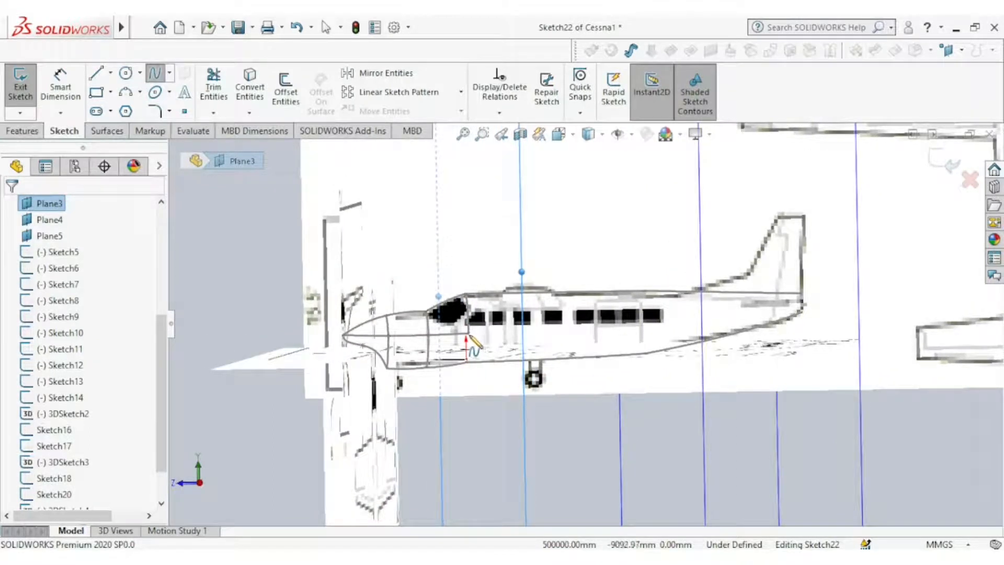
{"action": "scroll", "coordinate": [512, 351], "scroll_direction": "down", "scroll_amount": 5}
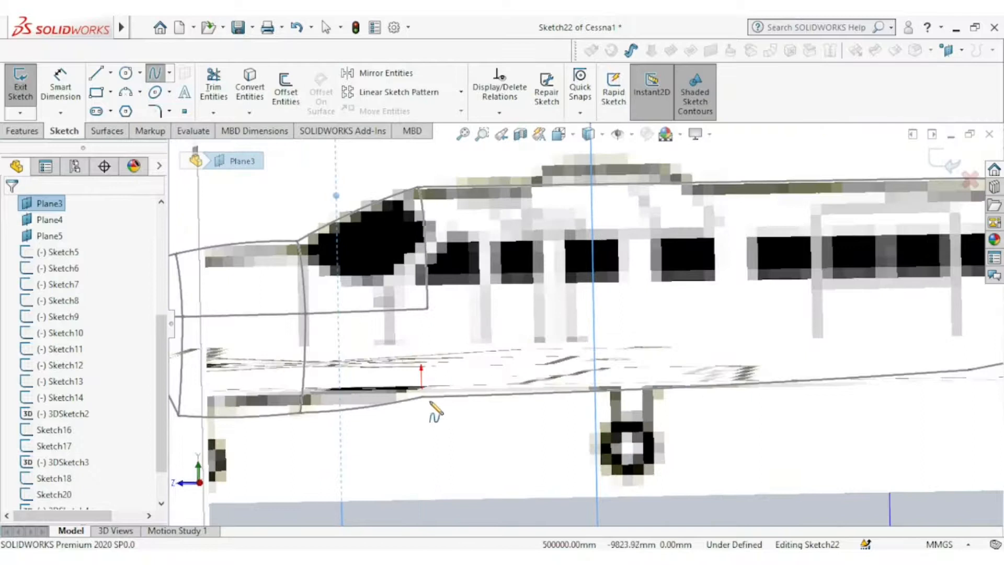
{"action": "mouse_move", "coordinate": [428, 403]}
{"action": "middle_mouse_down"}
{"action": "mouse_move", "coordinate": [426, 377]}
{"action": "mouse_move", "coordinate": [415, 410]}
{"action": "mouse_move", "coordinate": [421, 384]}
{"action": "middle_mouse_up"}
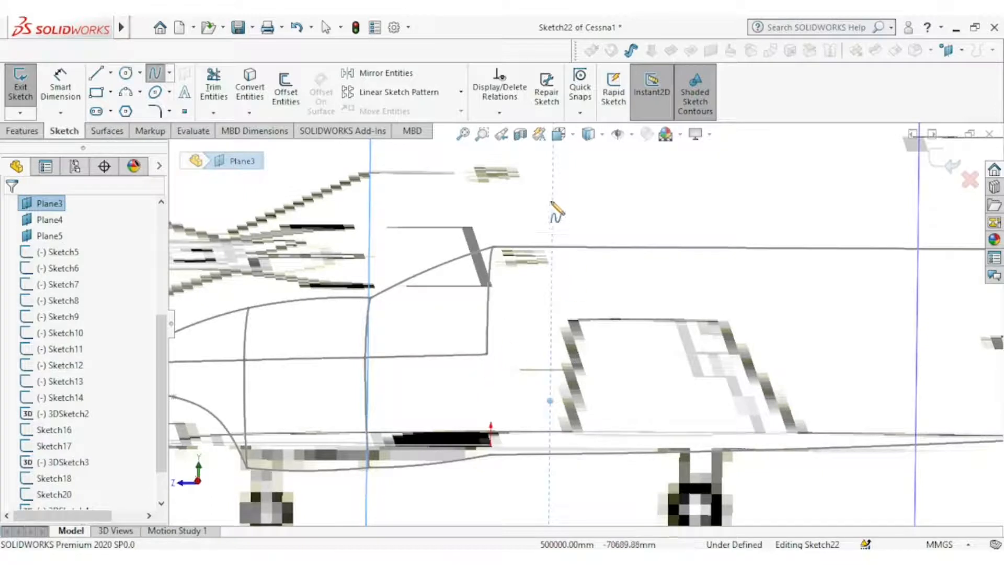
{"action": "left_click", "coordinate": [617, 134]}
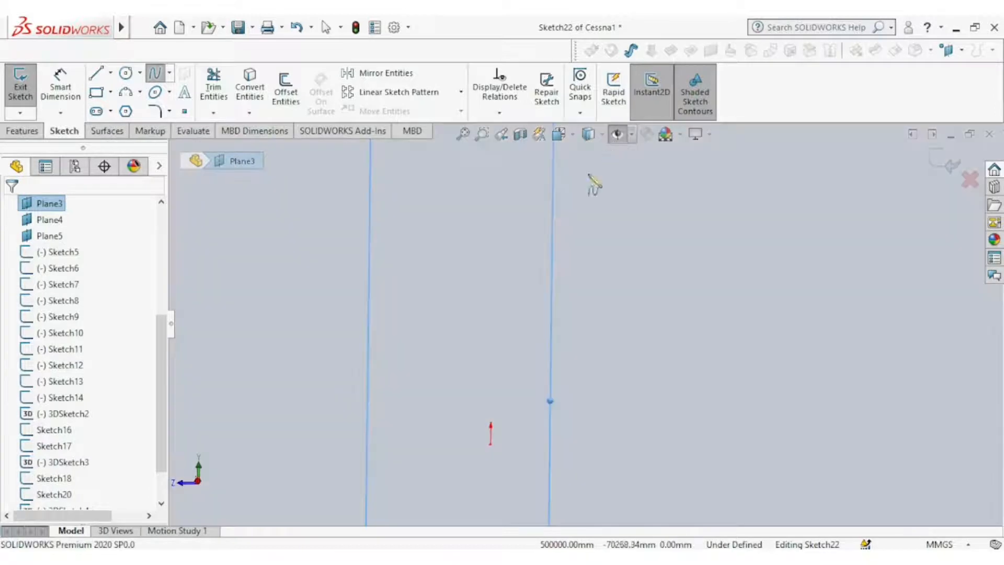
{"action": "left_click", "coordinate": [617, 135]}
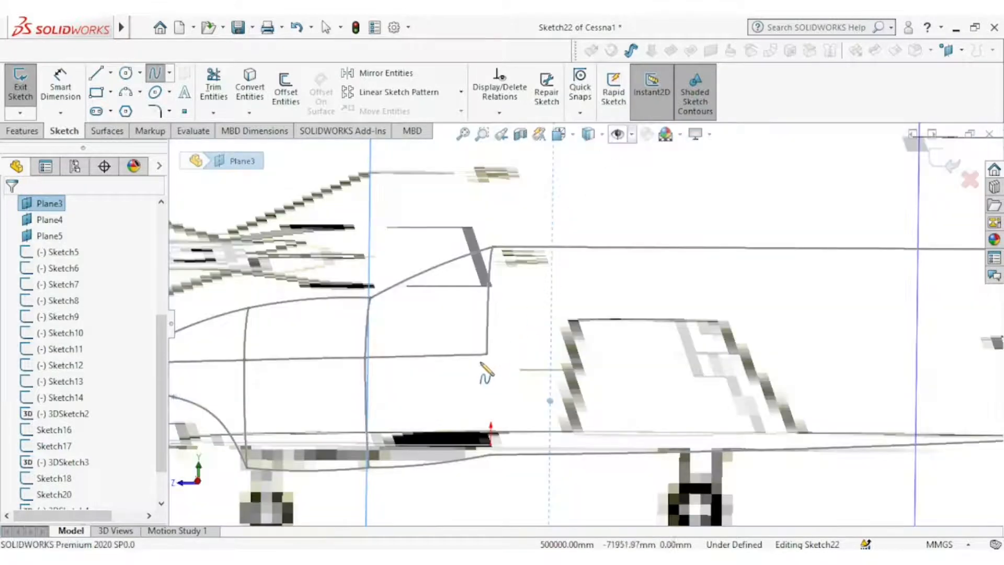
{"action": "middle_click_drag", "start_coordinate": [496, 349], "coordinate": [500, 351]}
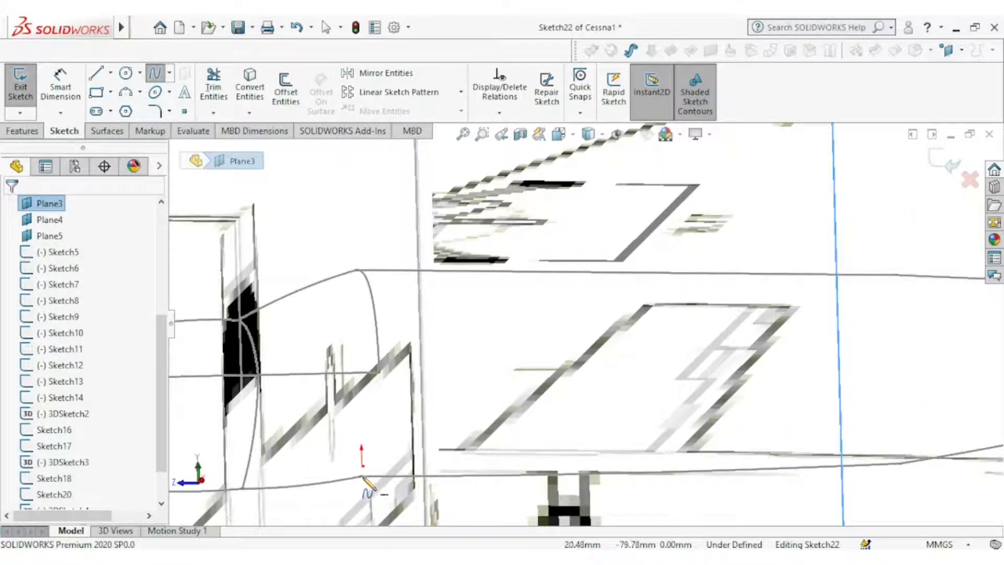
{"action": "left_click", "coordinate": [362, 476]}
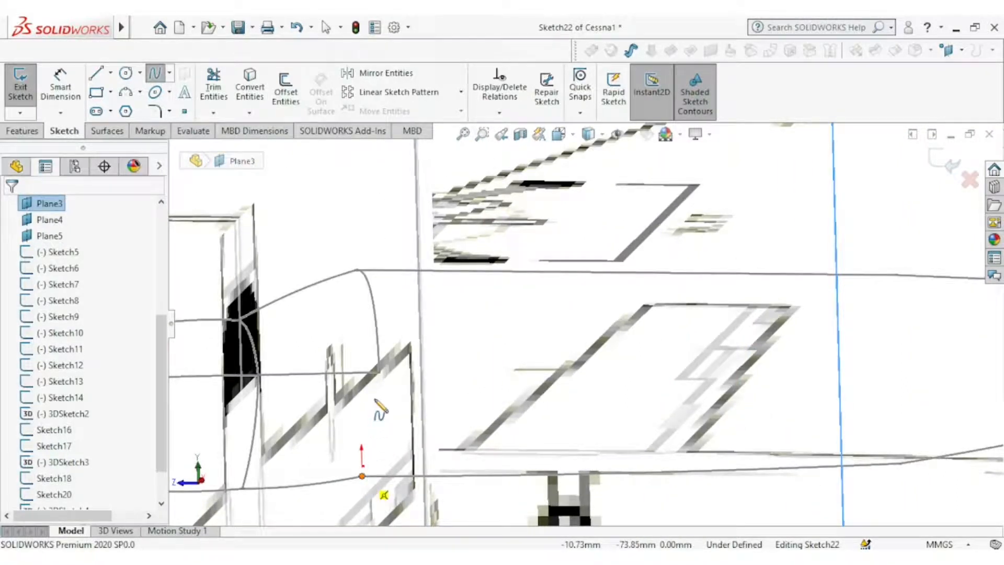
{"action": "left_click", "coordinate": [380, 373]}
{"action": "right_click", "coordinate": [417, 381]}
{"action": "left_click", "coordinate": [451, 394]}
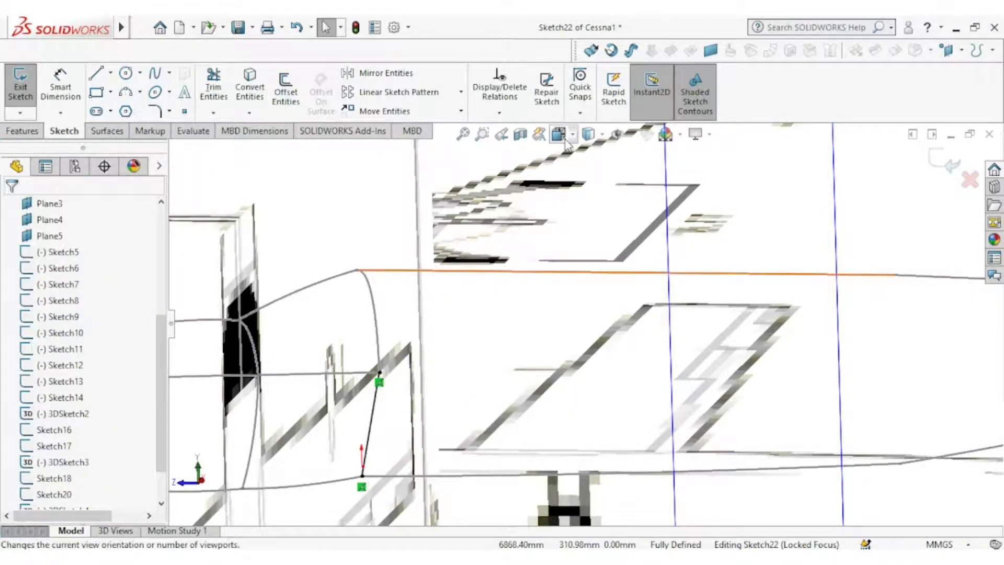
Bow the lower section spline outward to match the fuselage belly outline in the front view and close the sketch
{"action": "key", "text": "space"}
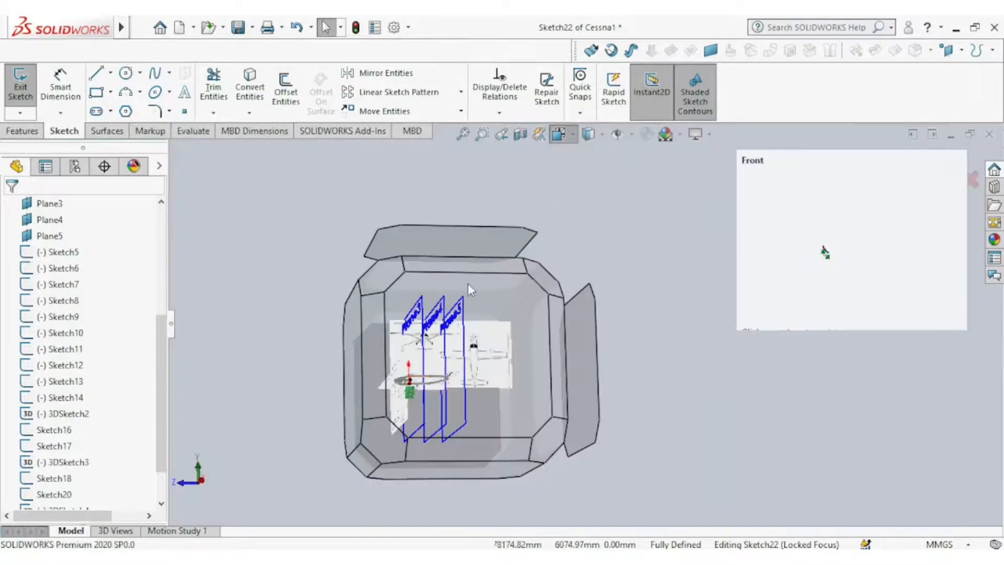
{"action": "left_click", "coordinate": [354, 333]}
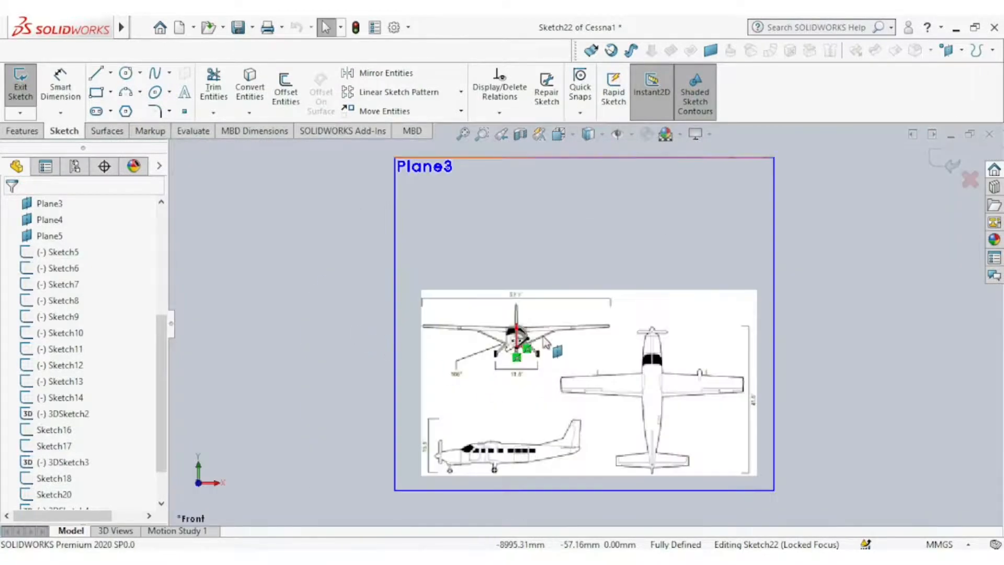
{"action": "scroll", "coordinate": [543, 339], "scroll_direction": "down", "scroll_amount": 10}
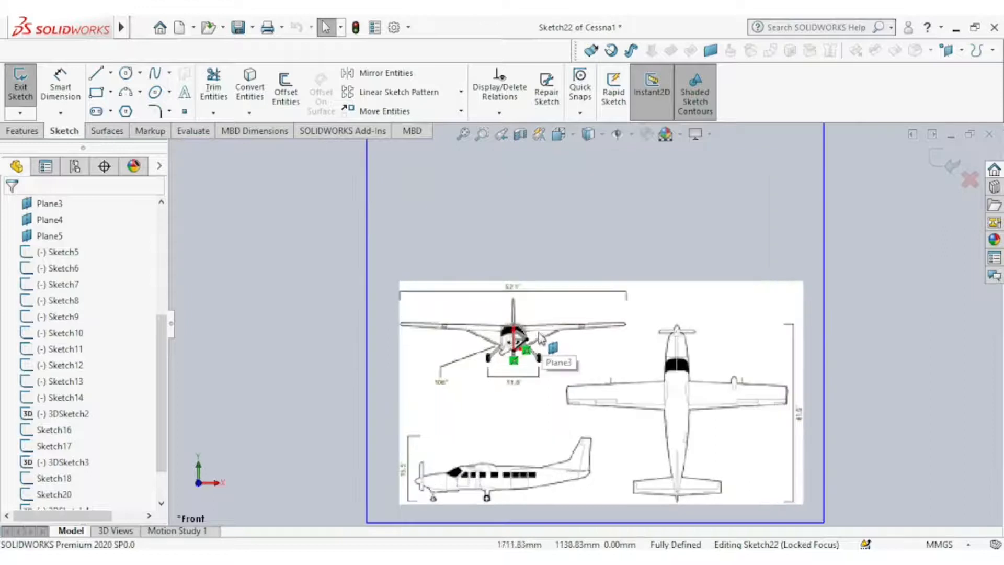
{"action": "scroll", "coordinate": [530, 370], "scroll_direction": "up", "scroll_amount": 3}
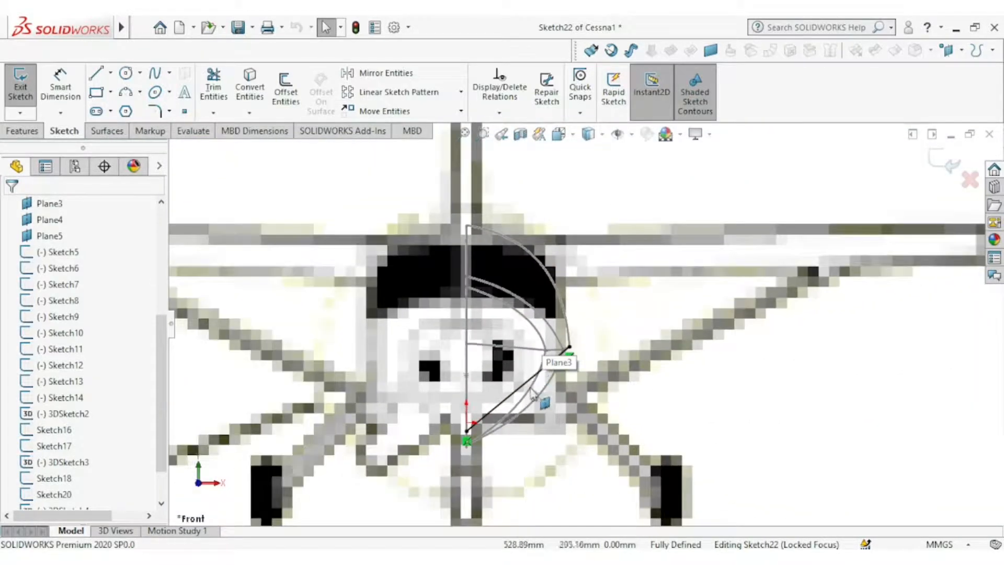
{"action": "left_click", "coordinate": [526, 382]}
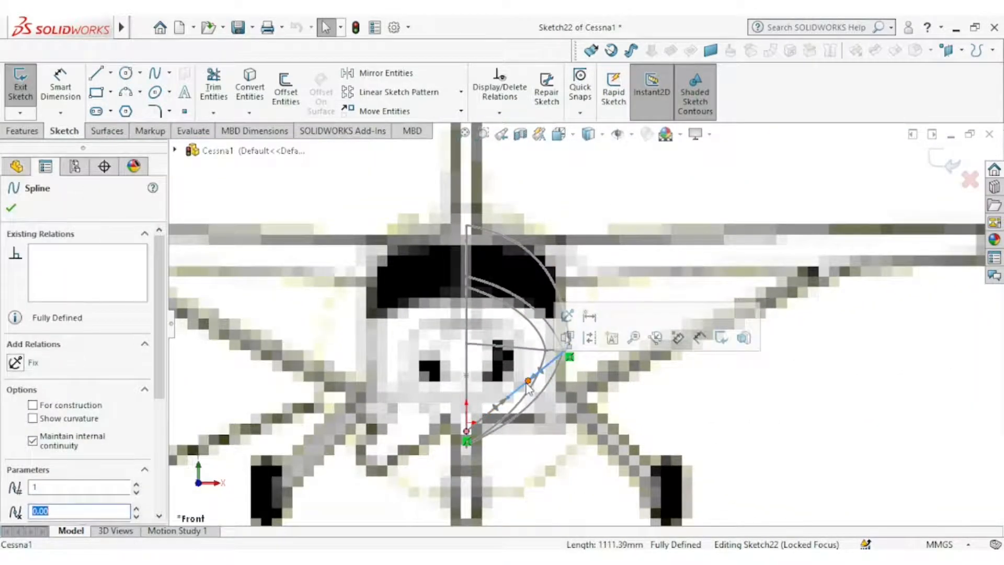
{"action": "left_click_drag", "start_coordinate": [527, 387], "coordinate": [544, 399]}
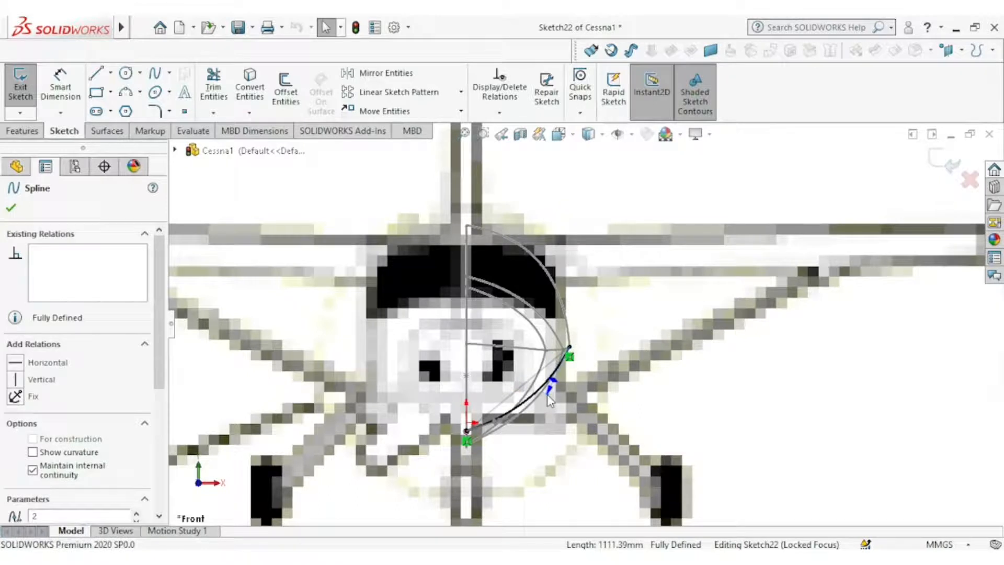
{"action": "left_click_drag", "start_coordinate": [548, 394], "coordinate": [547, 391]}
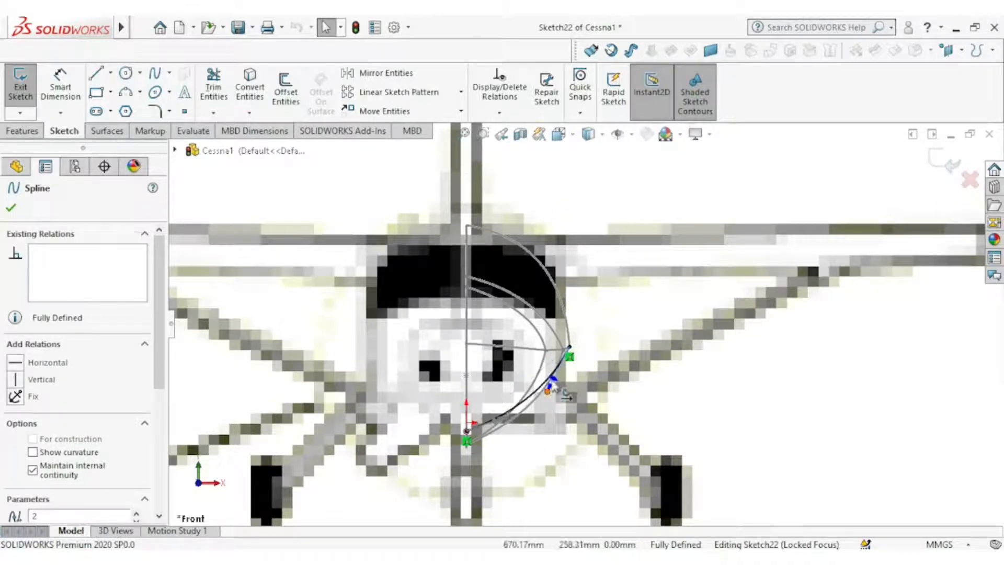
{"action": "left_click", "coordinate": [937, 162]}
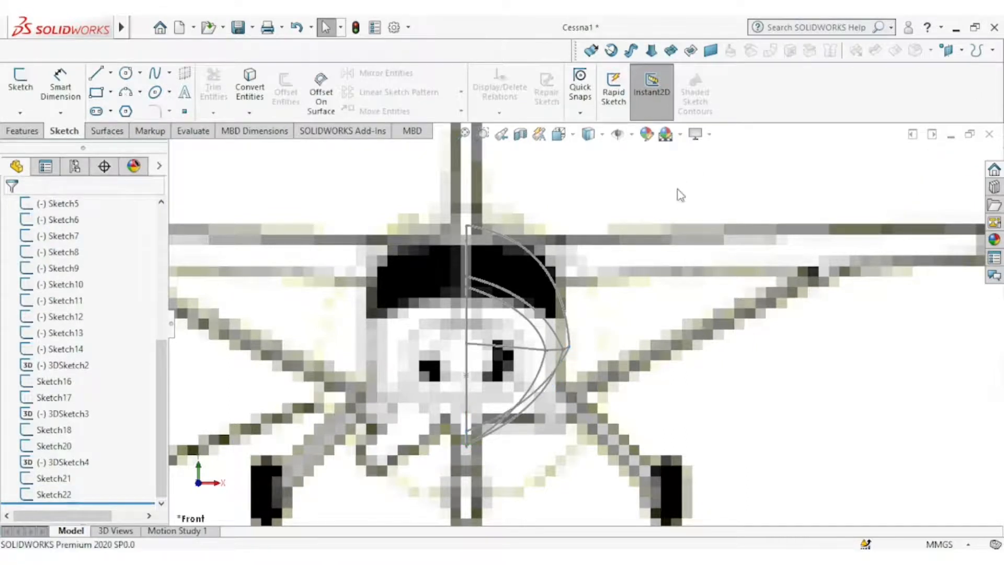
Start a new 3D sketch with the model in the Right view
{"action": "scroll", "coordinate": [679, 192], "scroll_direction": "up", "scroll_amount": 4}
{"action": "middle_click_drag", "start_coordinate": [662, 224], "coordinate": [642, 229]}
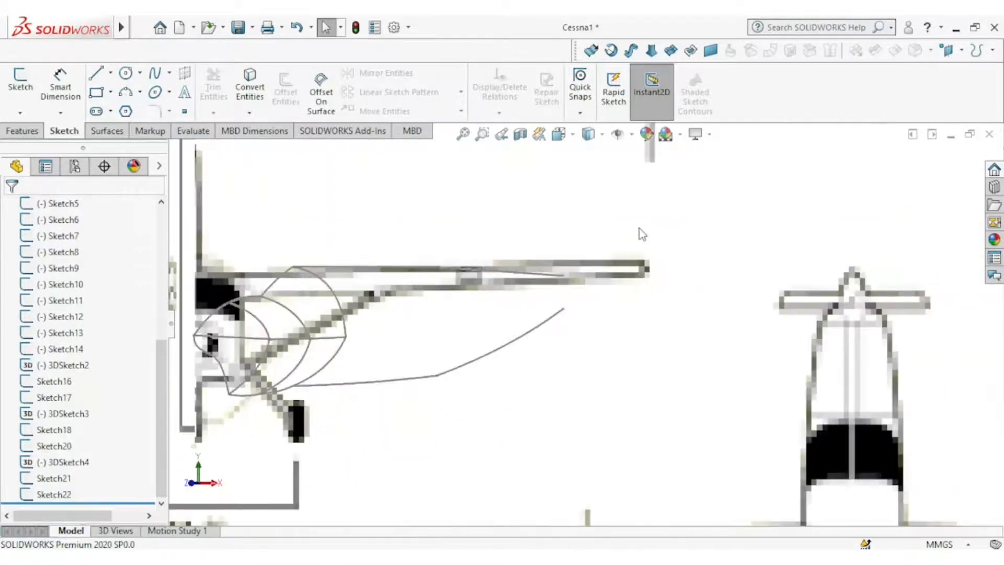
{"action": "left_click", "coordinate": [560, 134]}
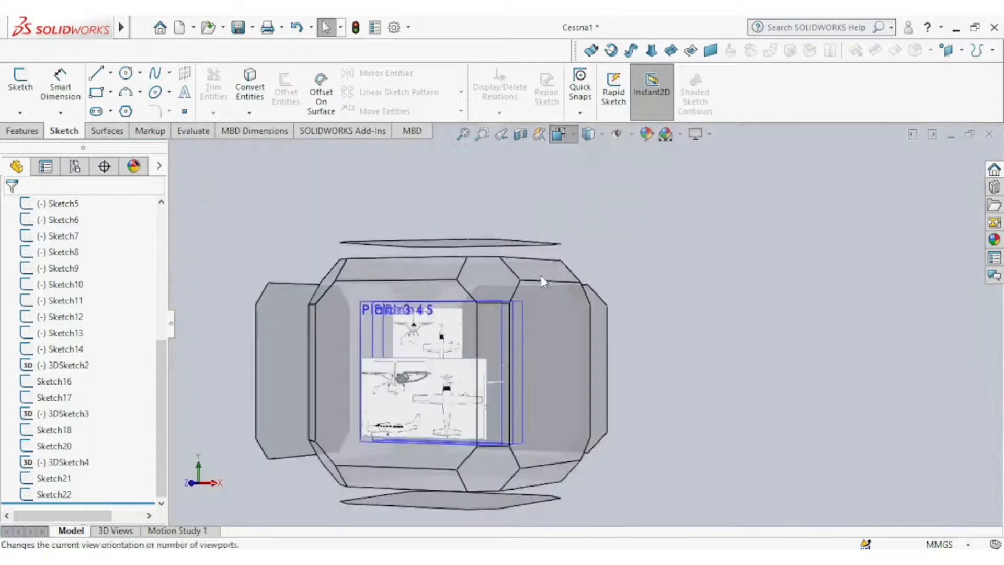
{"action": "left_click", "coordinate": [528, 351]}
{"action": "scroll", "coordinate": [528, 348], "scroll_direction": "up", "scroll_amount": 3}
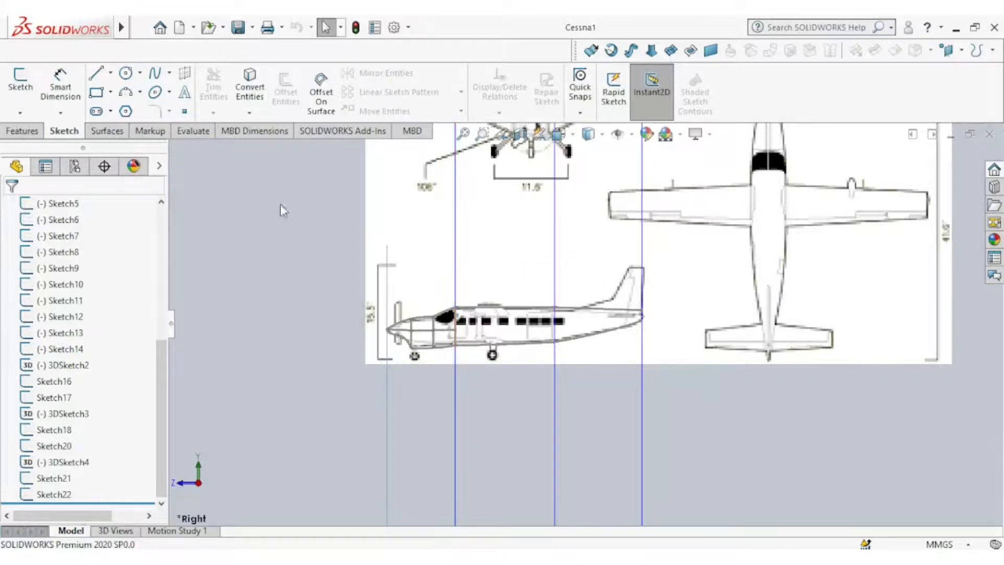
{"action": "left_click", "coordinate": [19, 112]}
{"action": "left_click", "coordinate": [43, 146]}
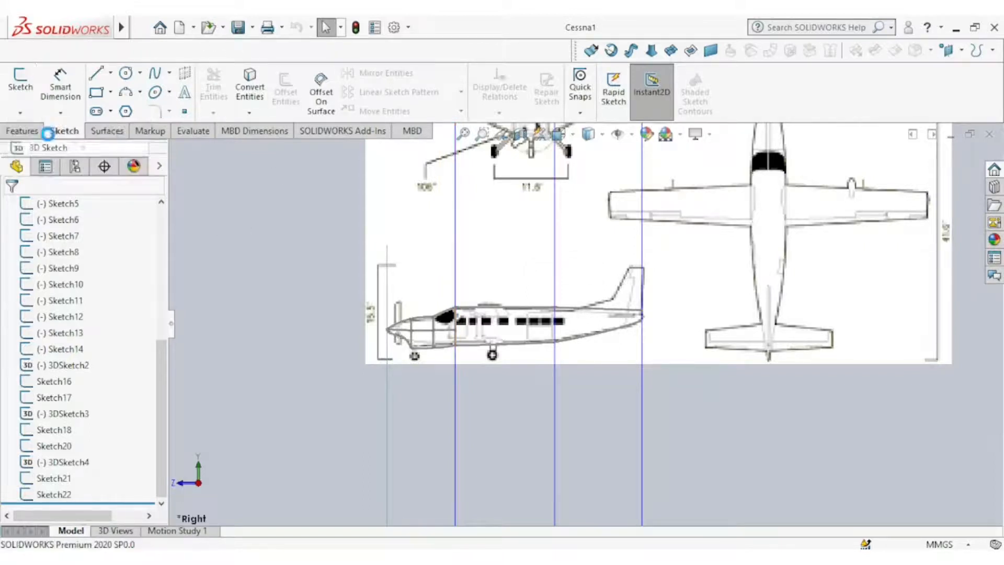
Draw a two-point spline from the side point of the Plane3 section back to Plane4 along the fuselage
{"action": "left_click", "coordinate": [155, 74]}
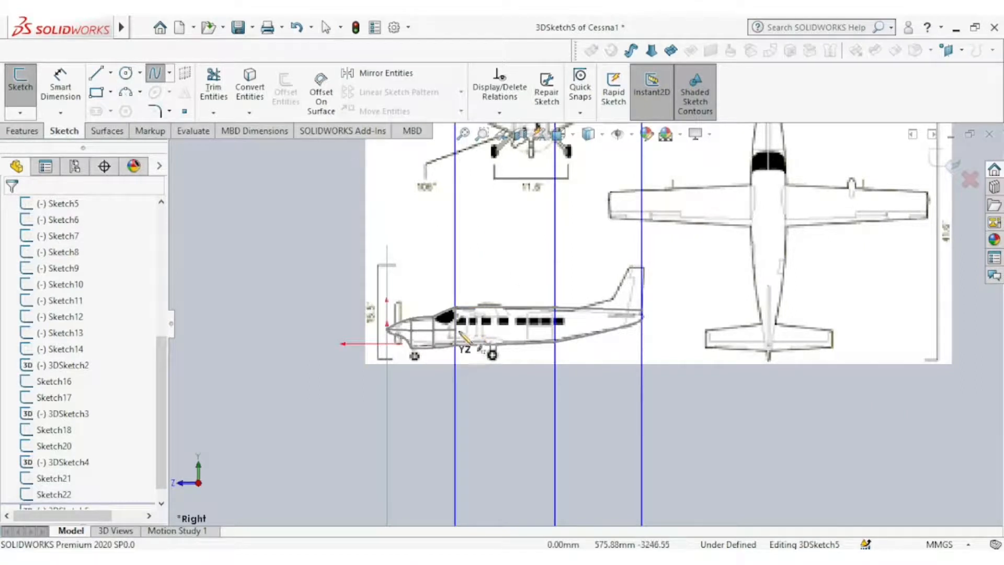
{"action": "left_click", "coordinate": [556, 334]}
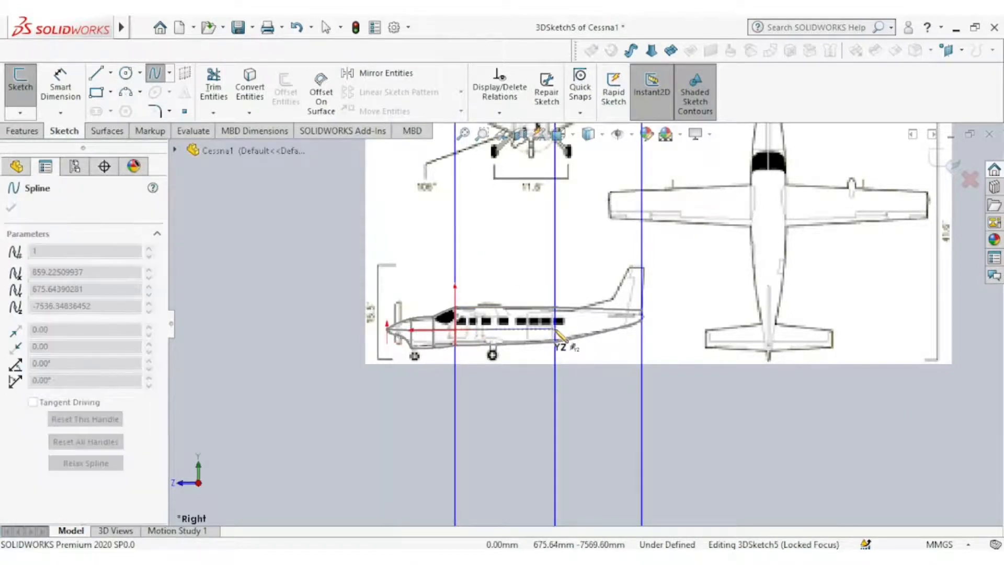
{"action": "left_click", "coordinate": [556, 330]}
{"action": "right_click", "coordinate": [578, 283]}
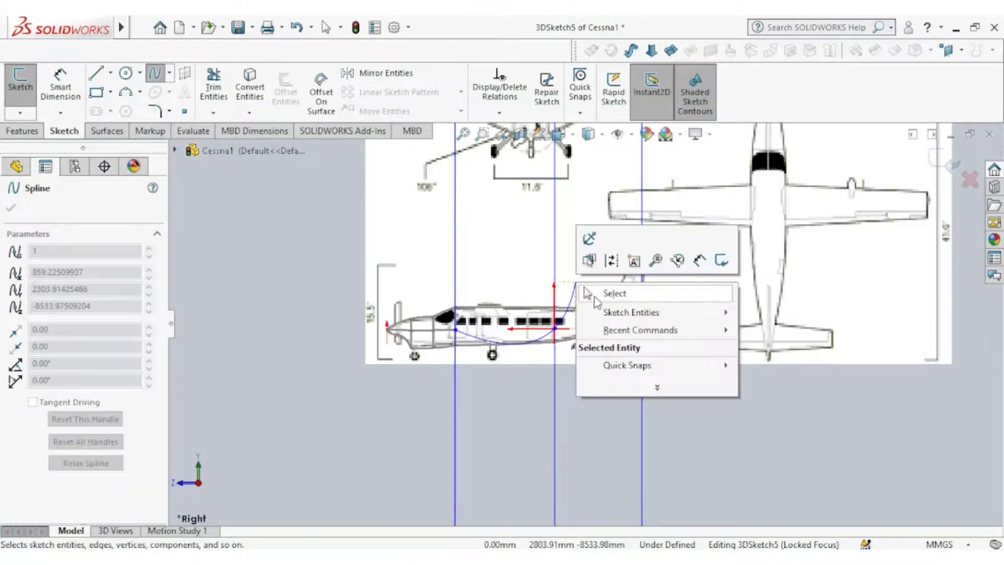
{"action": "left_click", "coordinate": [607, 293]}
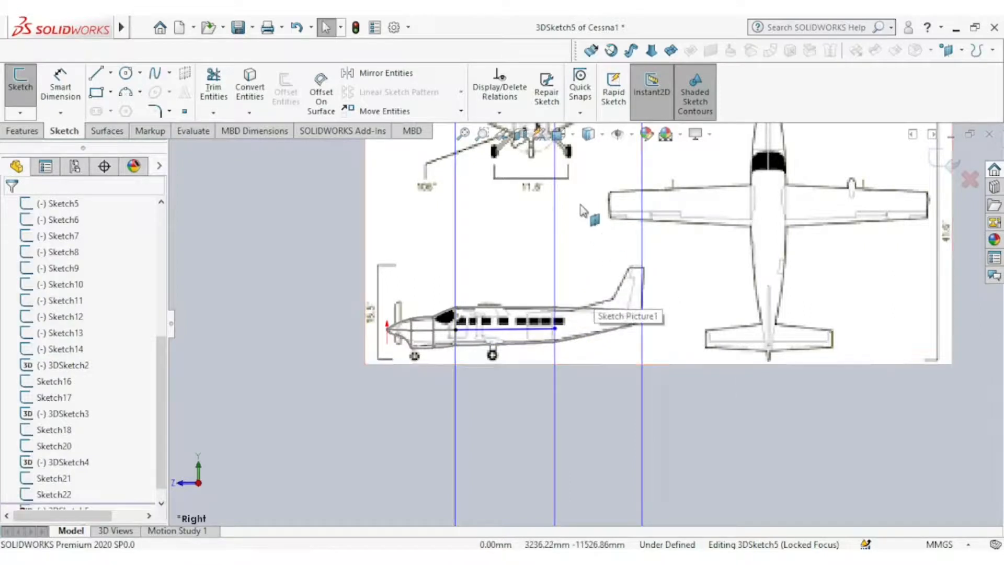
In the Top view, move the side spline's rear end onto the fuselage outline at X about 654 mm and bend the spline along it
{"action": "left_click", "coordinate": [575, 135]}
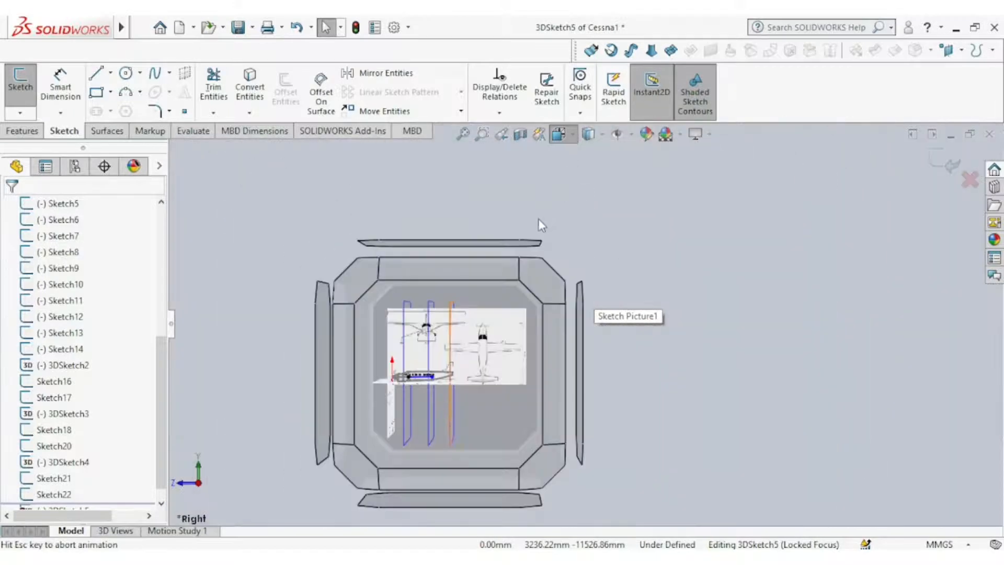
{"action": "left_click", "coordinate": [520, 241]}
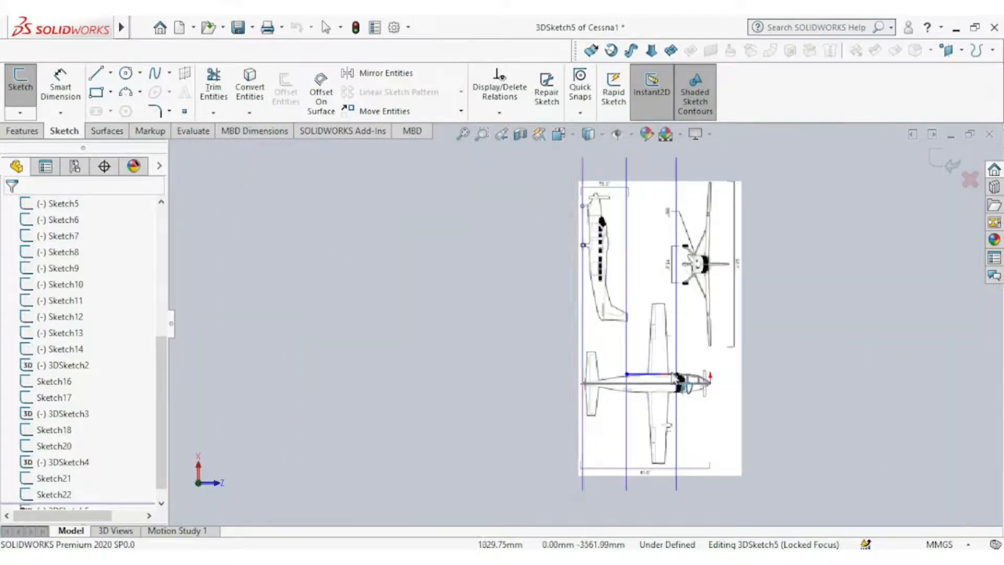
{"action": "scroll", "coordinate": [691, 381], "scroll_direction": "down", "scroll_amount": 5}
{"action": "scroll", "coordinate": [583, 357], "scroll_direction": "down", "scroll_amount": 3}
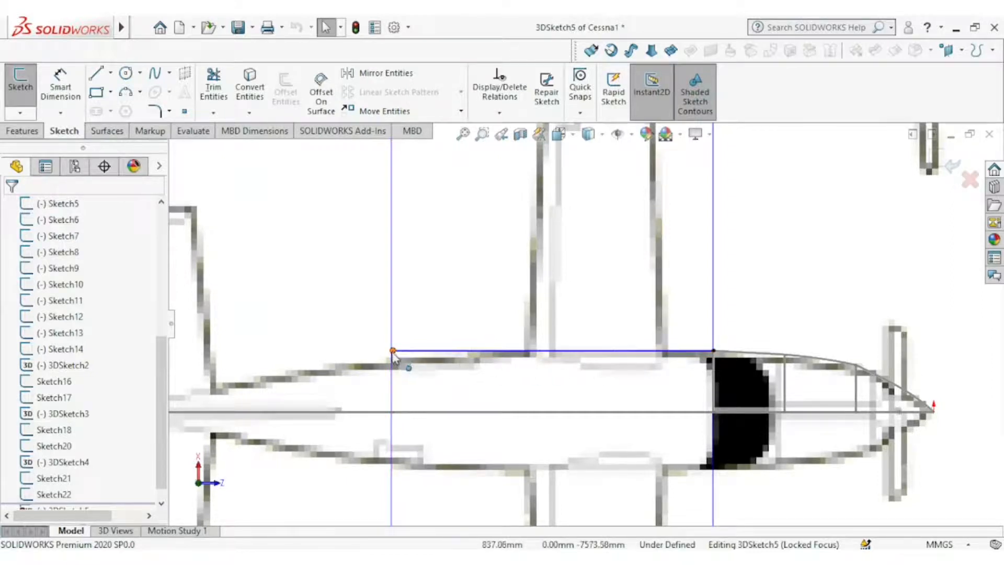
{"action": "left_click_drag", "start_coordinate": [393, 351], "coordinate": [393, 367]}
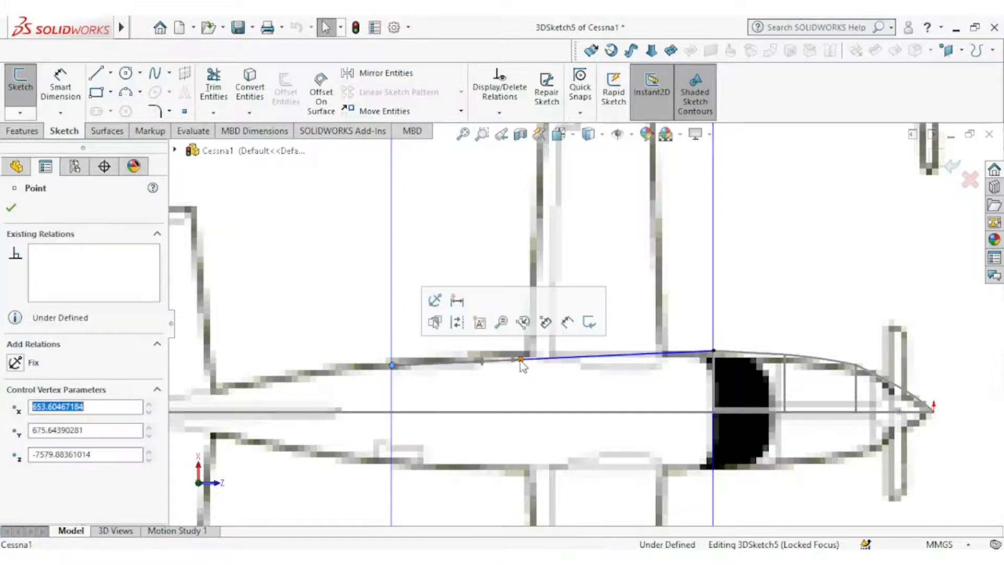
{"action": "left_click", "coordinate": [557, 355]}
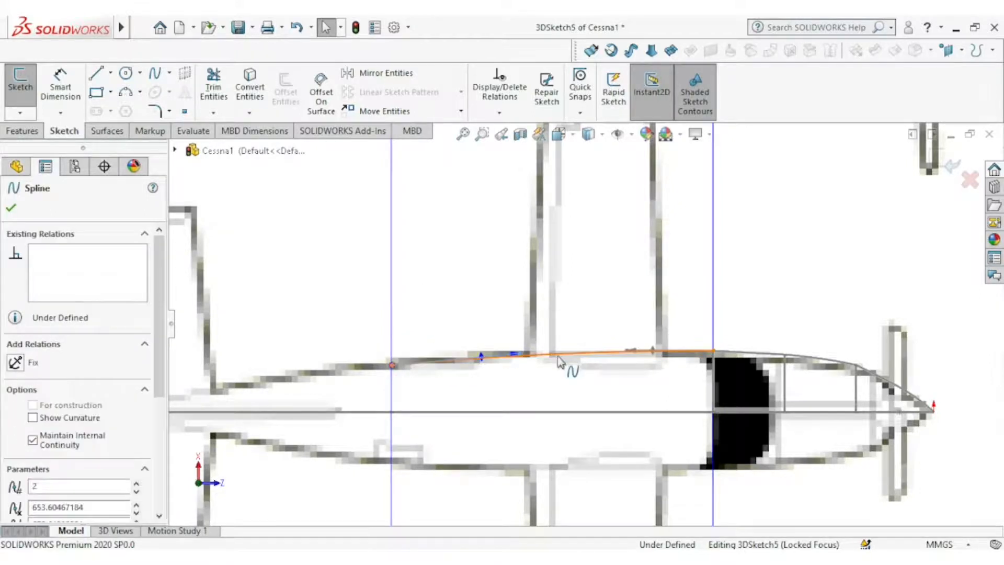
Close the side spline's 3D sketch and hide Plane3
{"action": "scroll", "coordinate": [666, 336], "scroll_direction": "up", "scroll_amount": 2}
{"action": "left_click", "coordinate": [945, 168]}
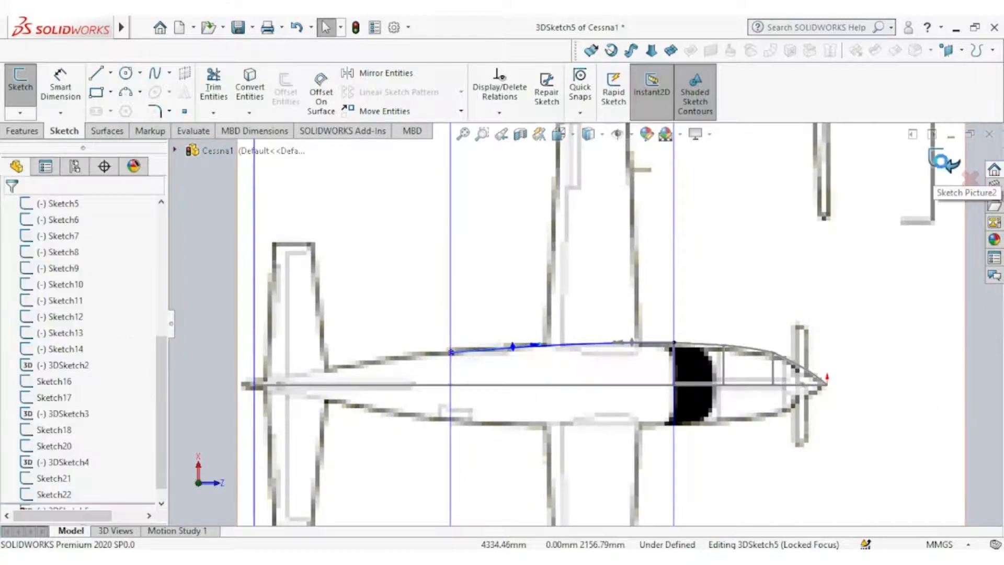
{"action": "scroll", "coordinate": [651, 318], "scroll_direction": "up", "scroll_amount": 3}
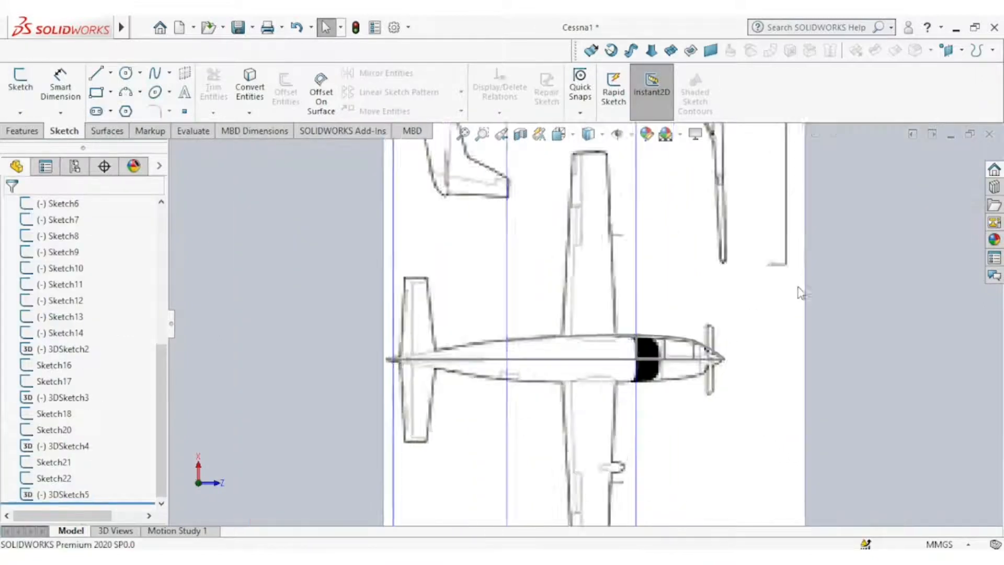
{"action": "key", "text": "ctrl+7"}
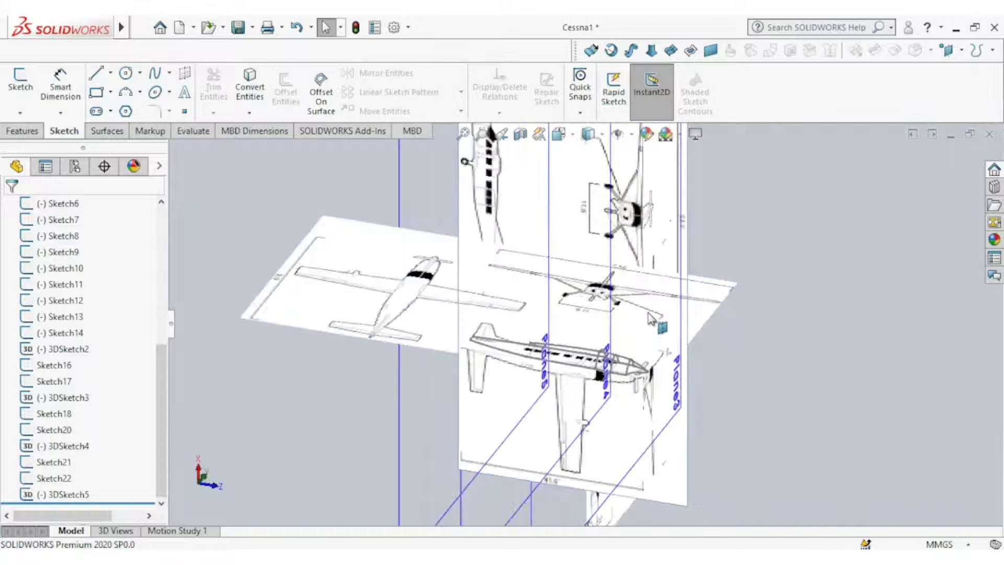
{"action": "mouse_move", "coordinate": [639, 348]}
{"action": "middle_mouse_down"}
{"action": "mouse_move", "coordinate": [528, 293]}
{"action": "mouse_move", "coordinate": [448, 236]}
{"action": "mouse_move", "coordinate": [369, 285]}
{"action": "mouse_move", "coordinate": [437, 365]}
{"action": "middle_mouse_up"}
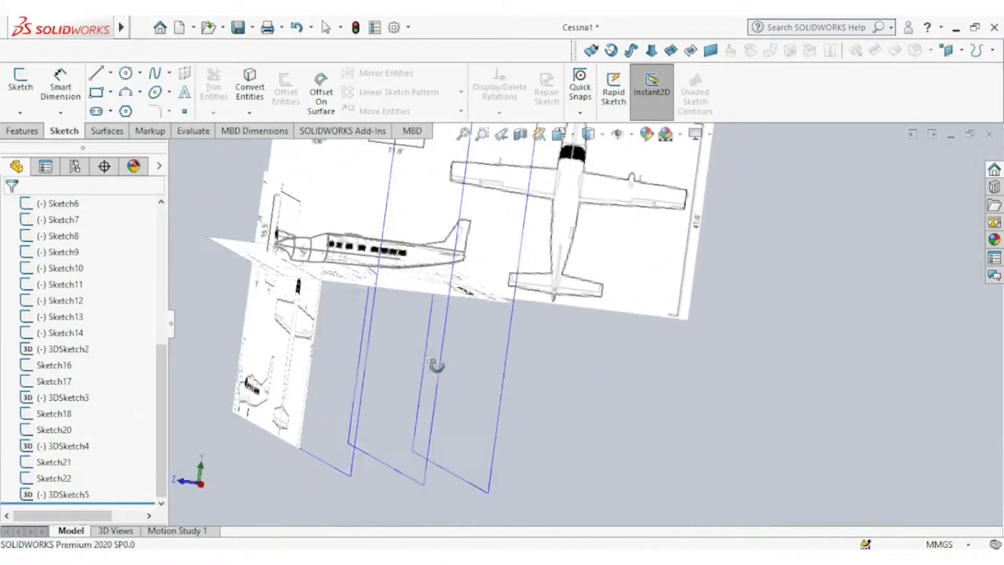
{"action": "left_click", "coordinate": [570, 139]}
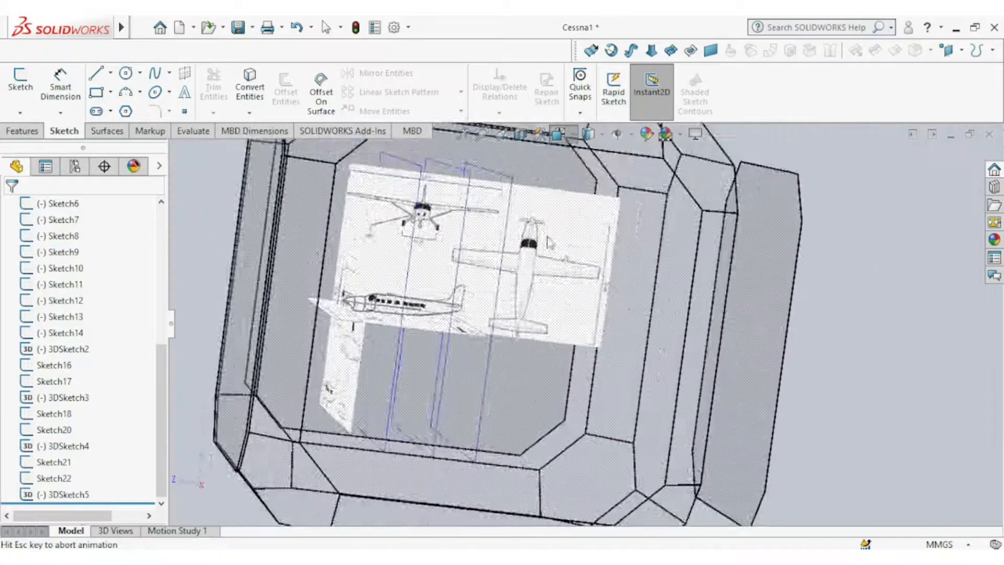
{"action": "left_click", "coordinate": [491, 336]}
{"action": "scroll", "coordinate": [522, 342], "scroll_direction": "down", "scroll_amount": 6}
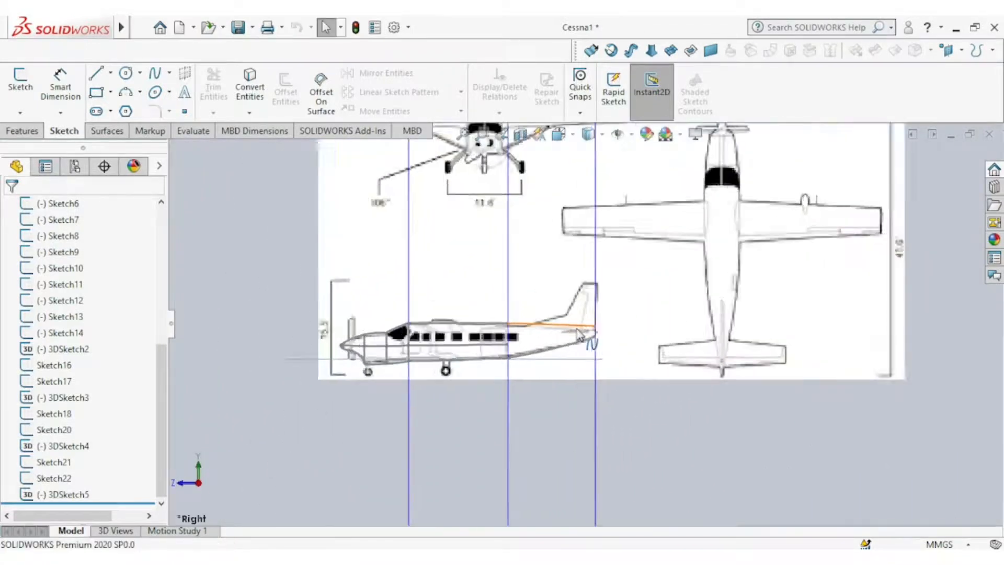
{"action": "scroll", "coordinate": [522, 342], "scroll_direction": "up", "scroll_amount": 4}
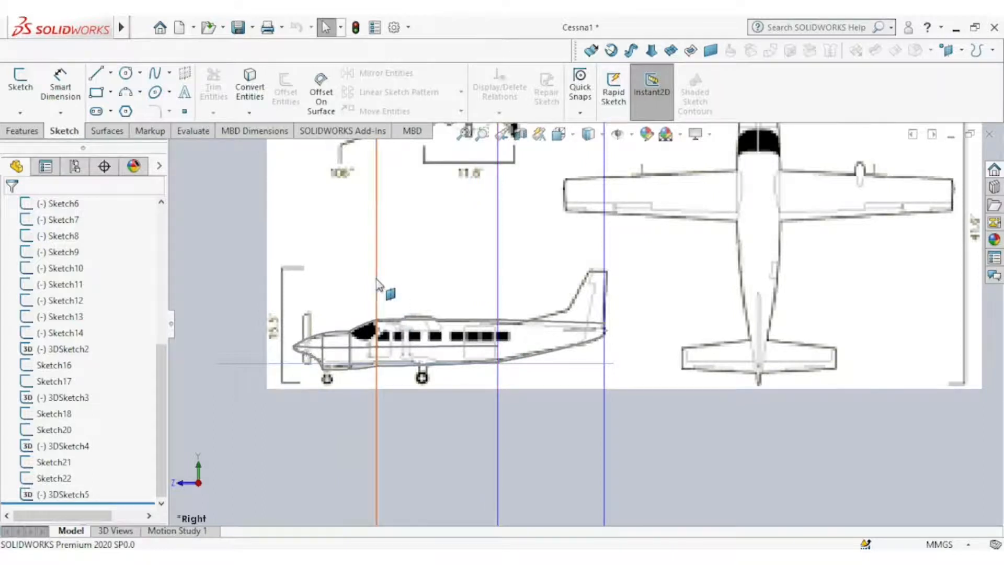
{"action": "left_click", "coordinate": [376, 279]}
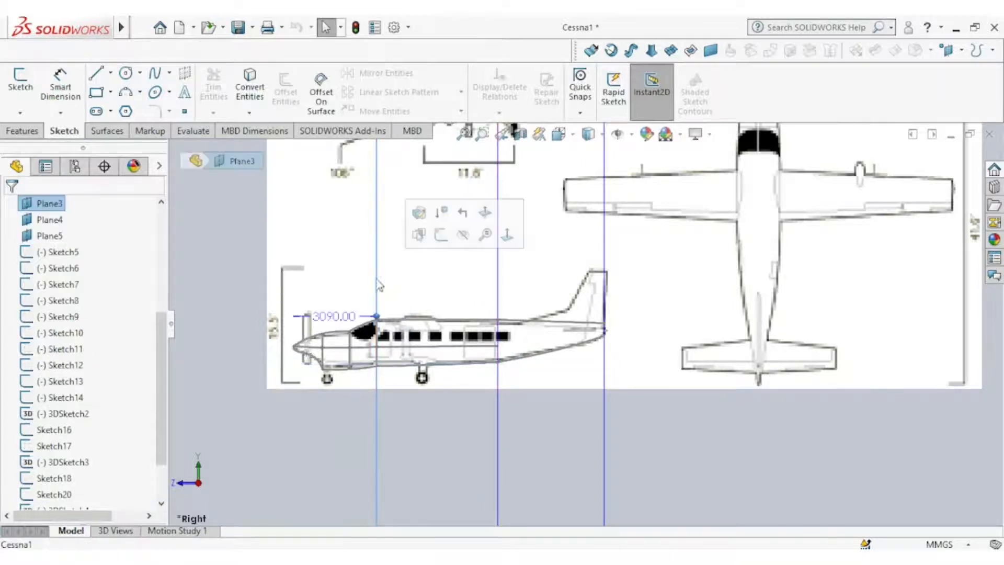
{"action": "left_click", "coordinate": [498, 296]}
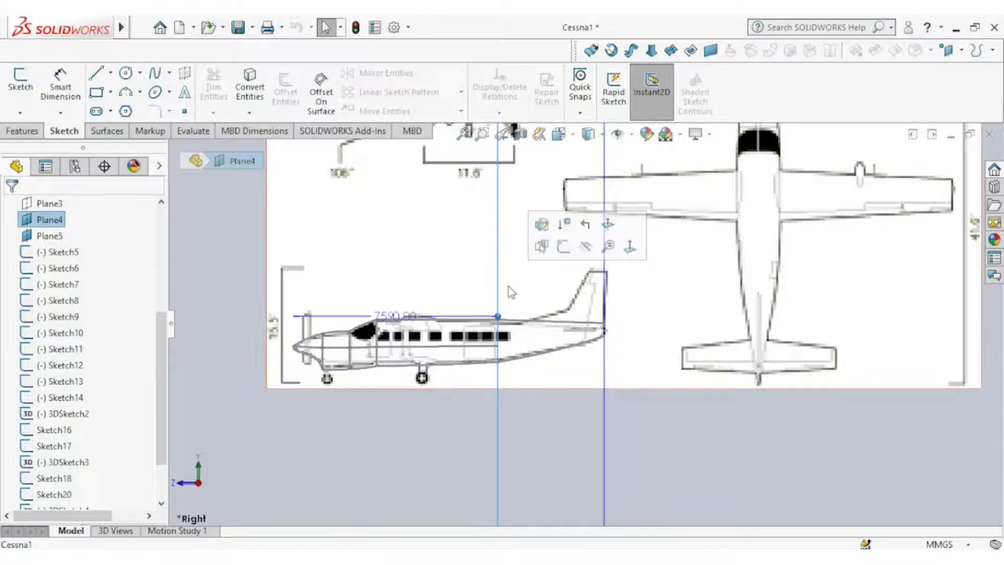
{"action": "left_click", "coordinate": [561, 247]}
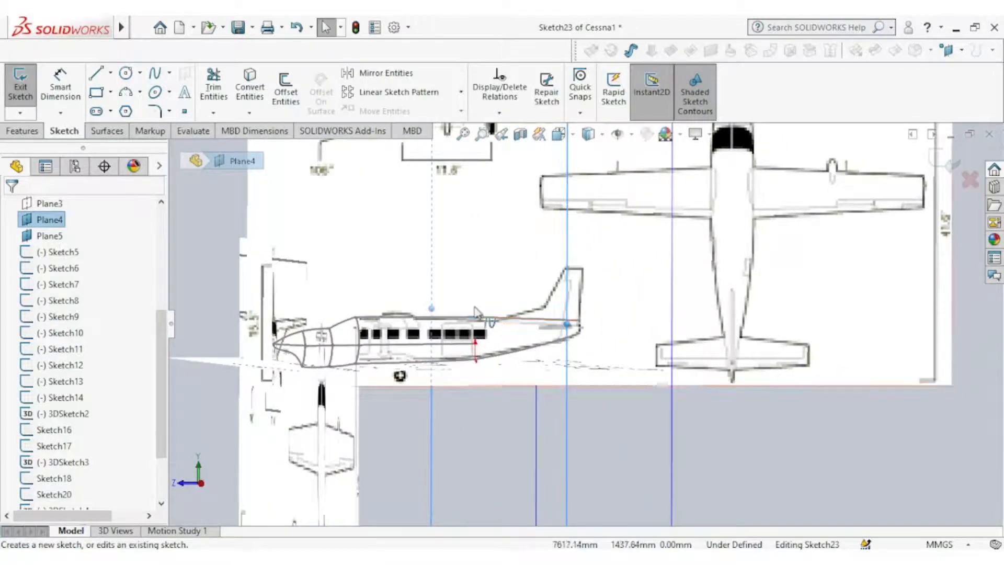
{"action": "left_click", "coordinate": [156, 75]}
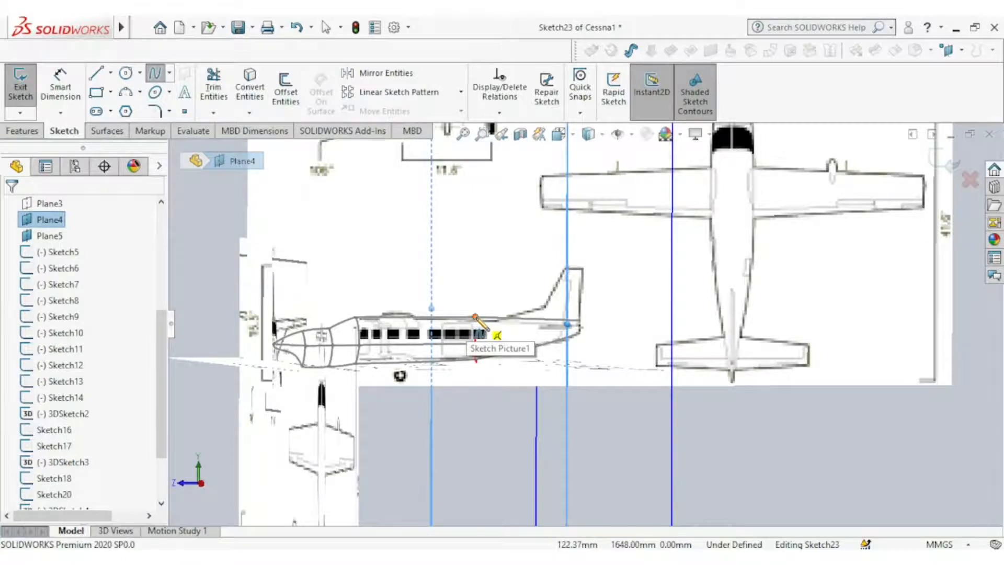
{"action": "left_click", "coordinate": [477, 345]}
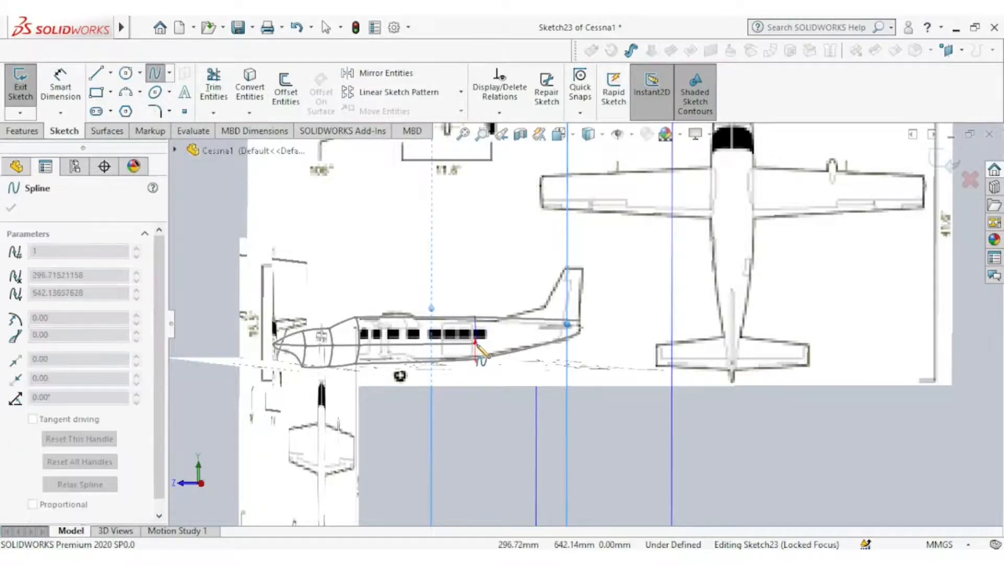
{"action": "scroll", "coordinate": [478, 343], "scroll_direction": "down", "scroll_amount": 4}
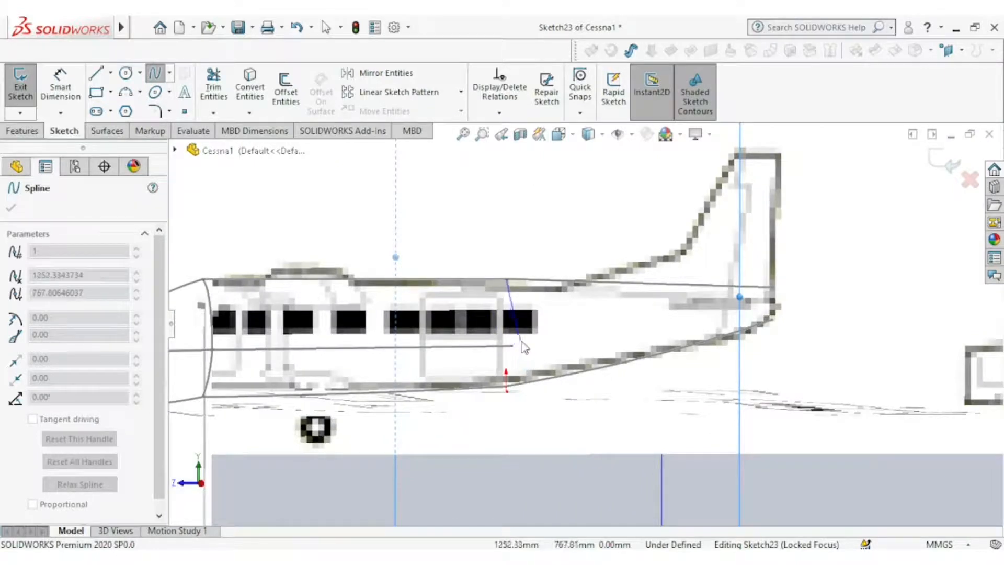
{"action": "key", "text": "Escape"}
{"action": "left_click", "coordinate": [940, 161]}
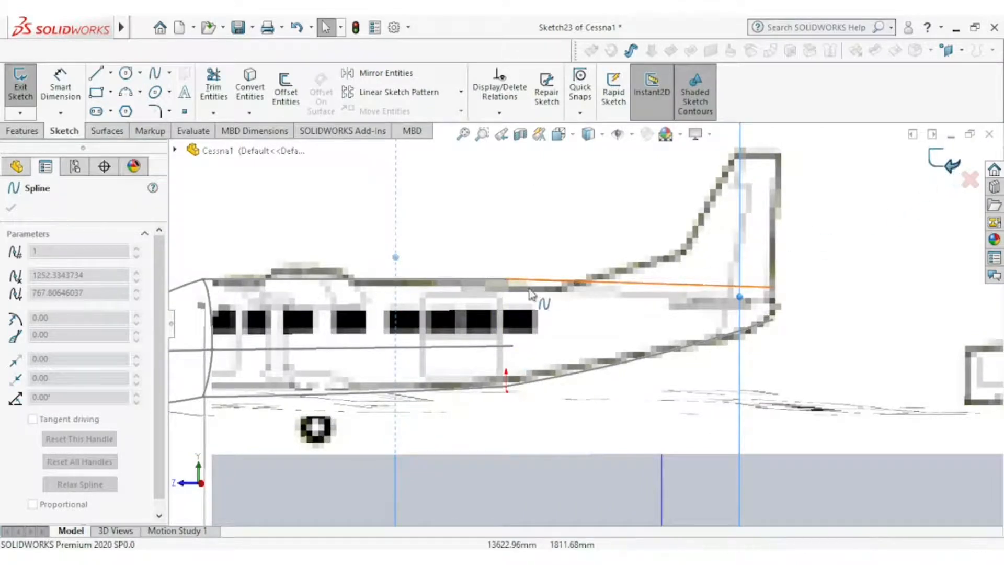
Edit the side spline's 3D sketch to constrain the rear endpoint to Plane4 with an On Plane relation, and close it
{"action": "left_click", "coordinate": [486, 349]}
{"action": "left_click", "coordinate": [488, 346]}
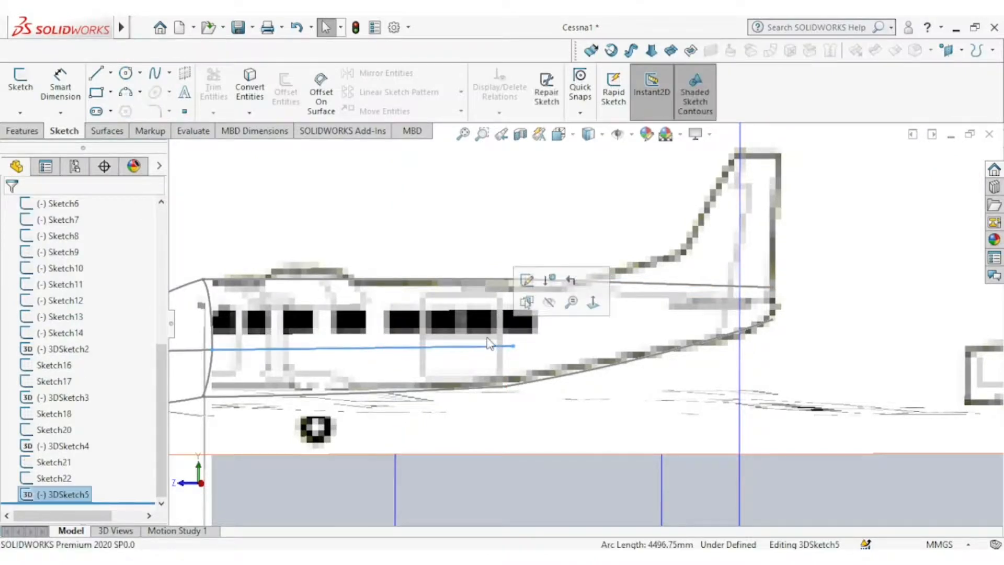
{"action": "left_click", "coordinate": [528, 285]}
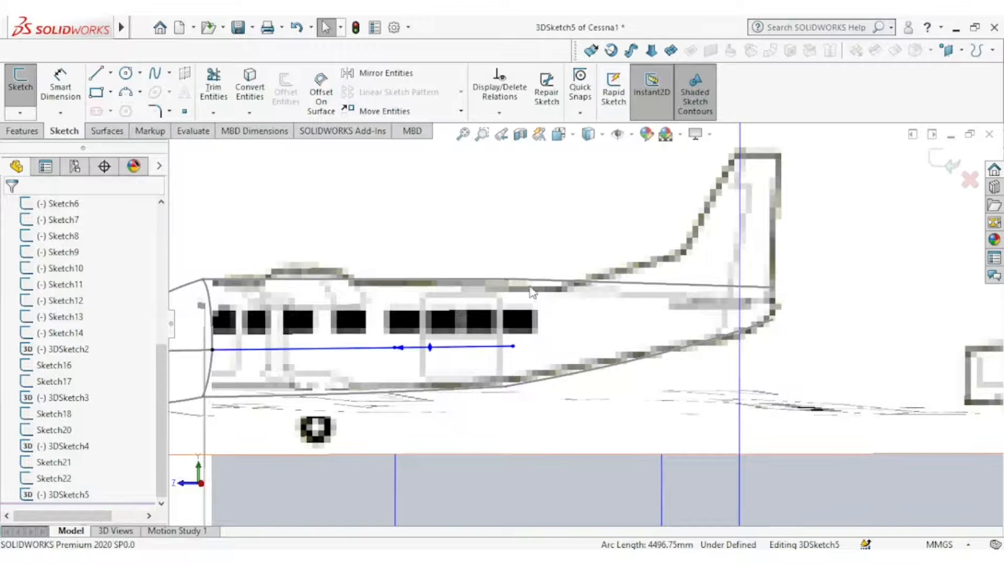
{"action": "left_click", "coordinate": [574, 136]}
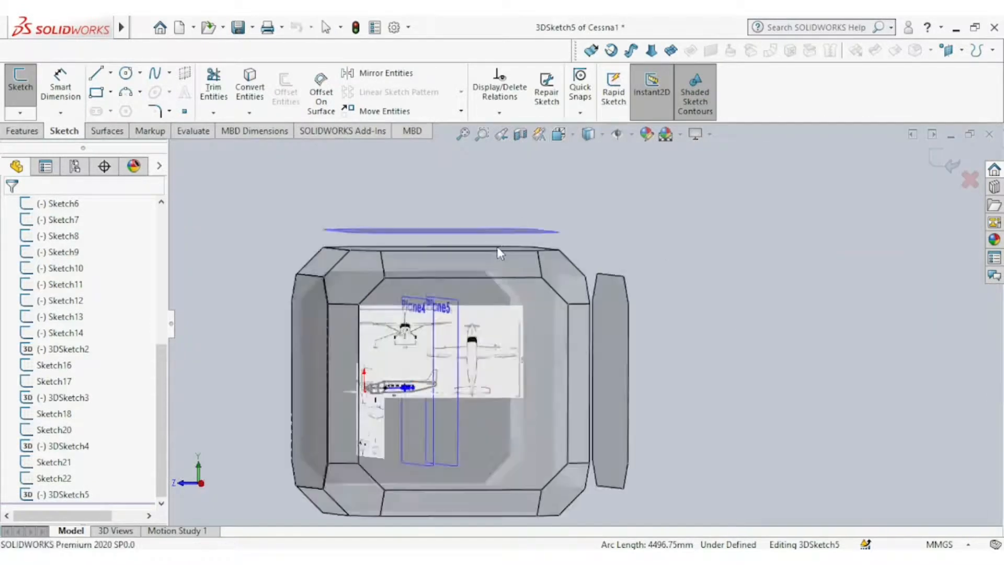
{"action": "left_click", "coordinate": [497, 247]}
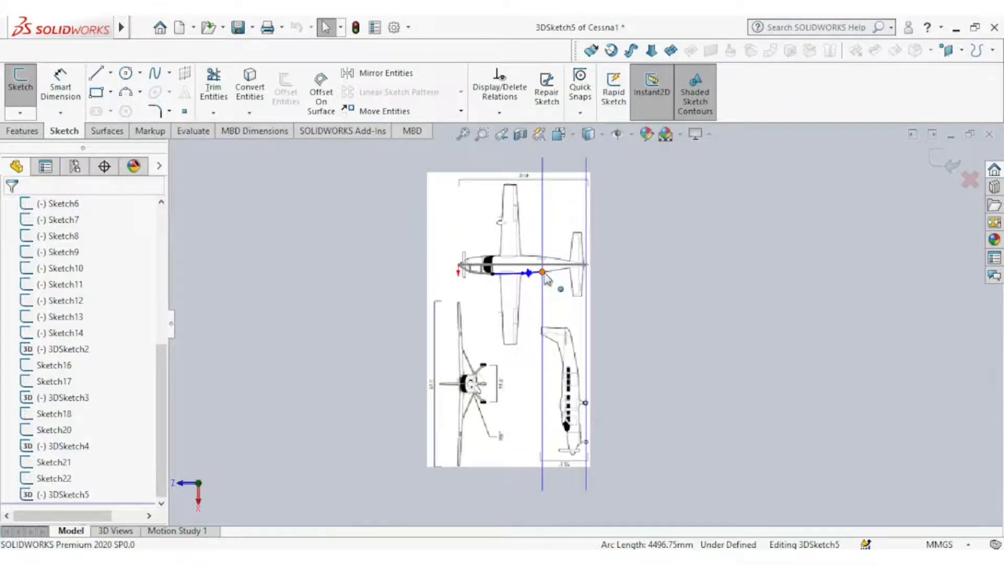
{"action": "left_click", "coordinate": [544, 273]}
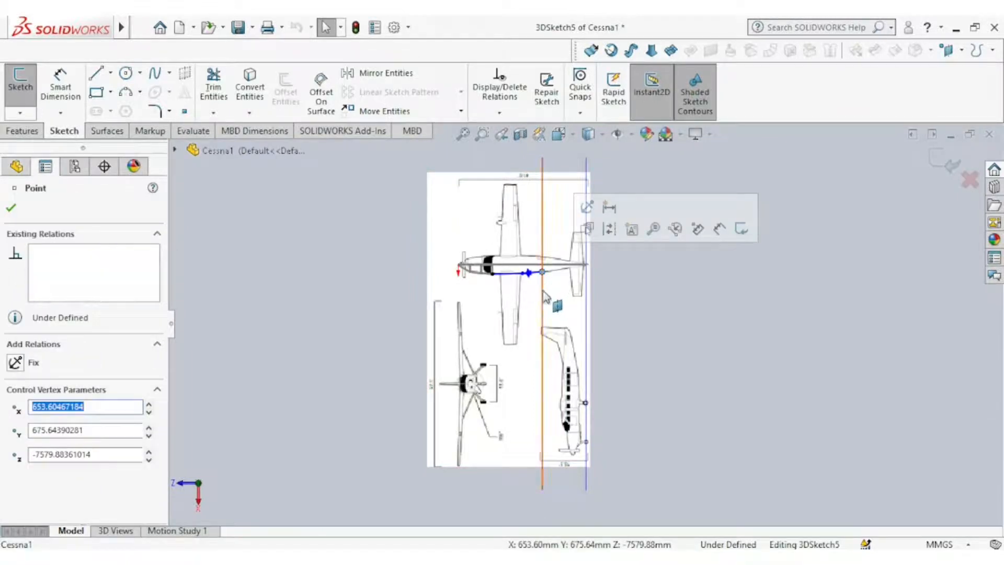
{"action": "left_click", "coordinate": [542, 301], "text": "ctrl"}
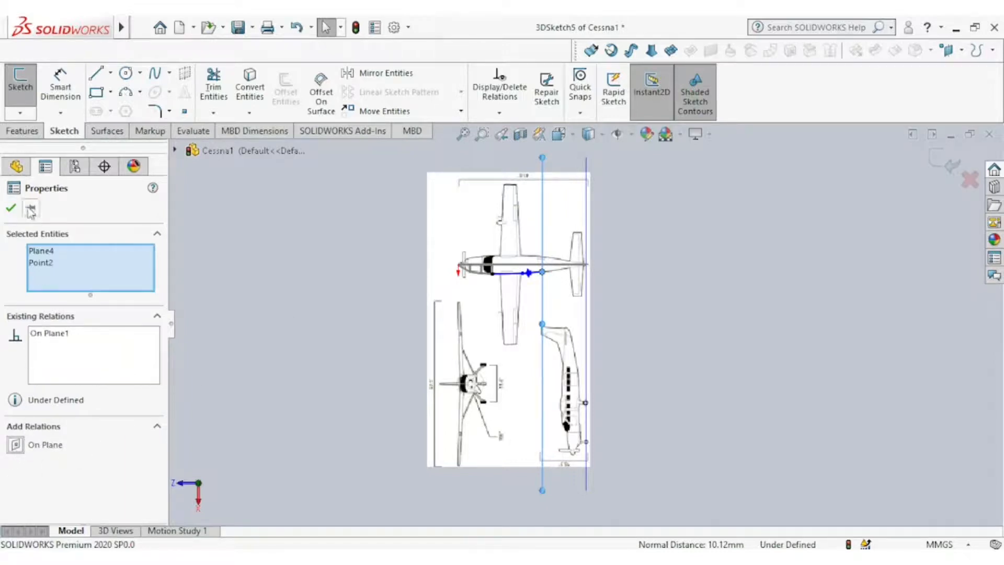
{"action": "left_click", "coordinate": [11, 207]}
{"action": "left_click", "coordinate": [947, 162]}
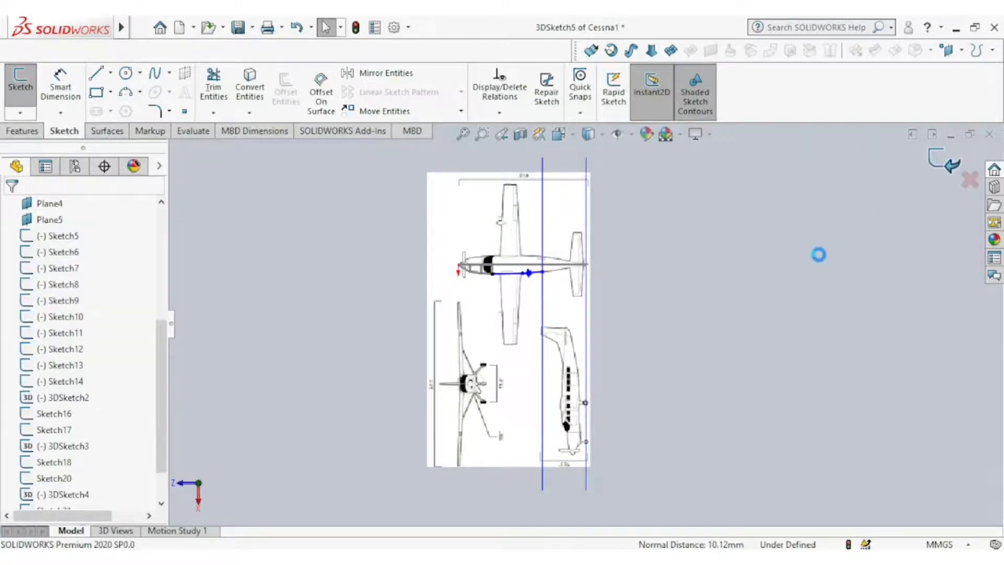
Start a sketch on Plane4 and draw a two-point spline from the top fuselage curve to the side curve's rear end
{"action": "left_click", "coordinate": [544, 238]}
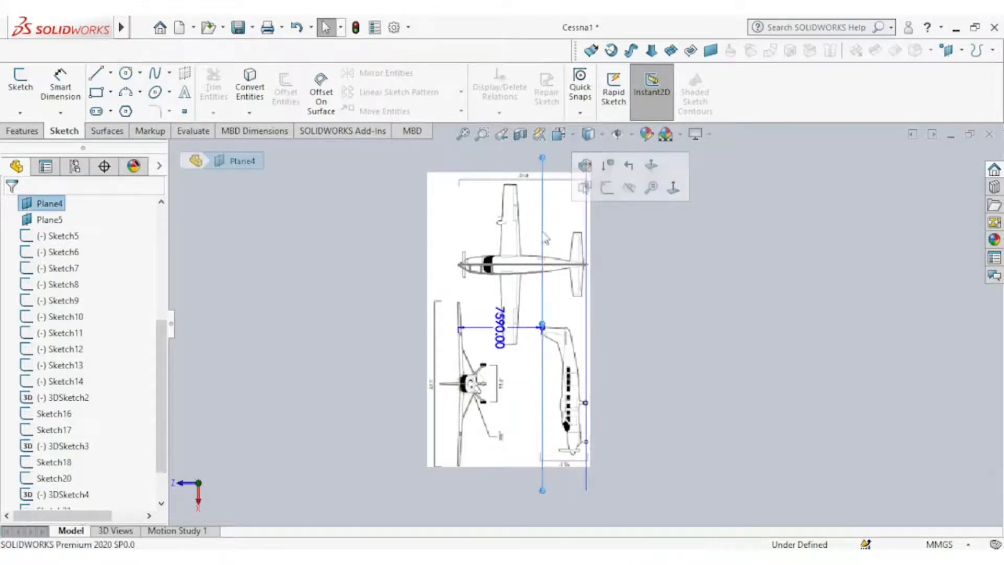
{"action": "left_click", "coordinate": [605, 191]}
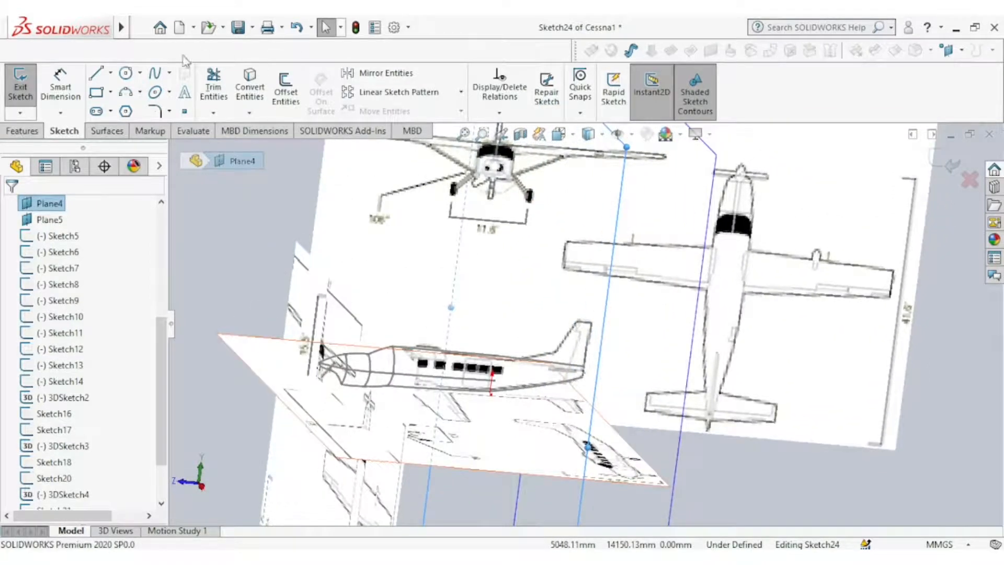
{"action": "left_click", "coordinate": [155, 73]}
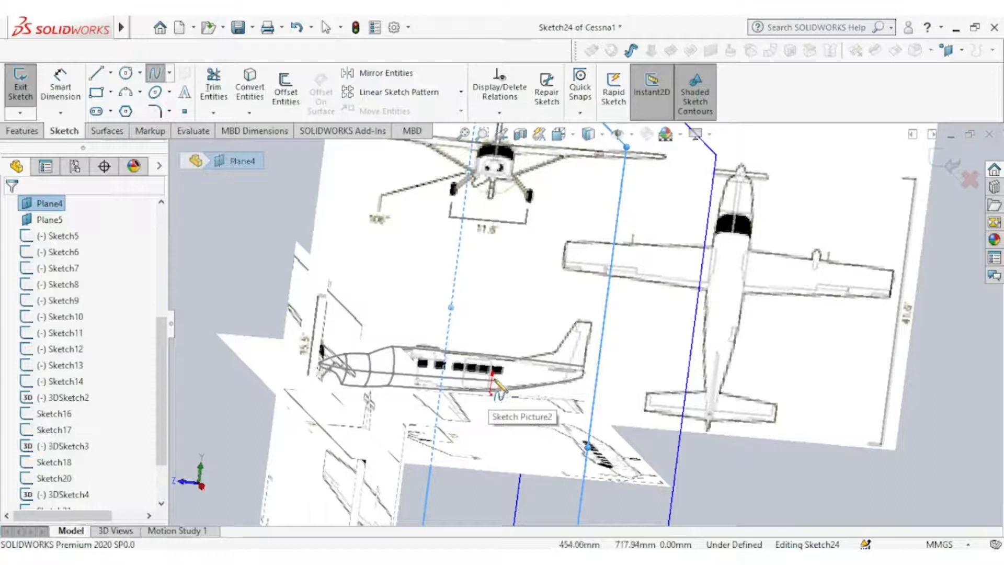
{"action": "left_click", "coordinate": [494, 355]}
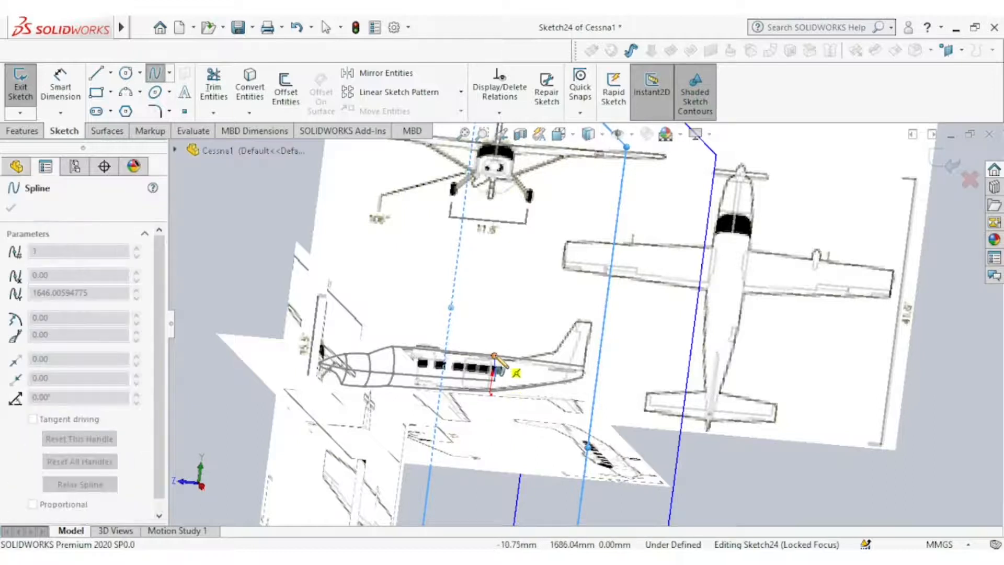
{"action": "right_click", "coordinate": [515, 331]}
{"action": "left_click", "coordinate": [544, 341]}
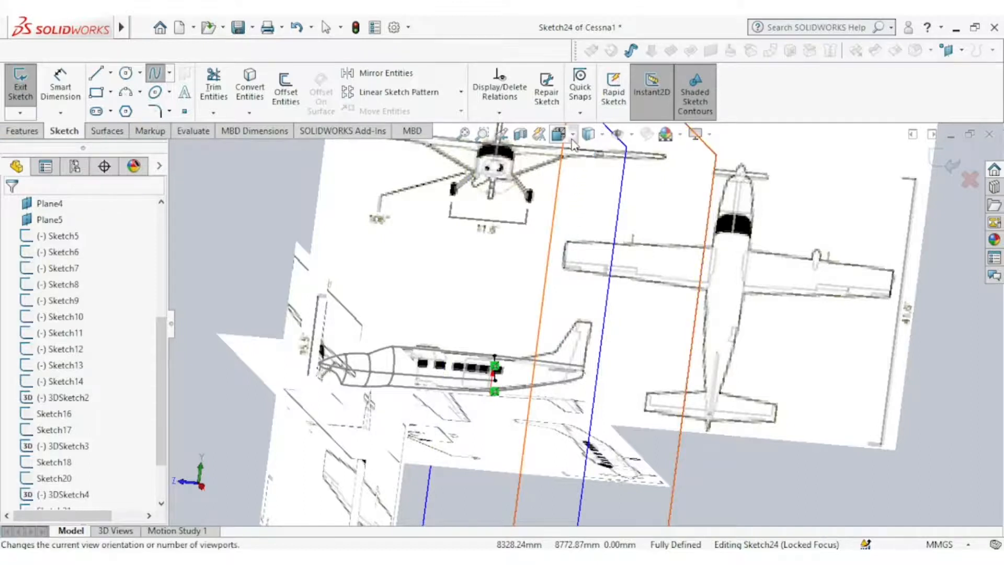
In the Front view, bow the upper Plane4 section spline outward into a rounded fuselage profile and close the sketch
{"action": "left_click", "coordinate": [572, 140]}
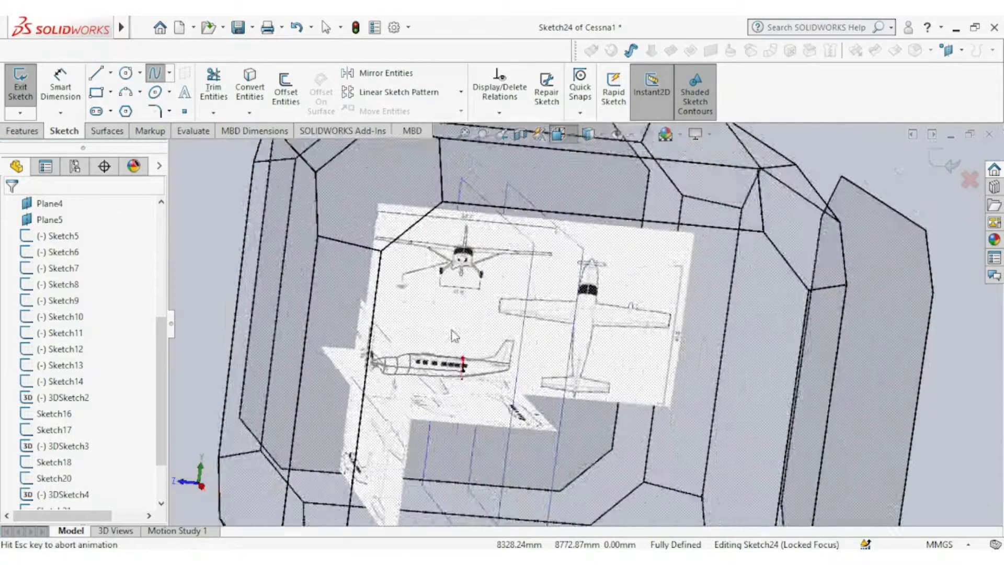
{"action": "left_click", "coordinate": [368, 344]}
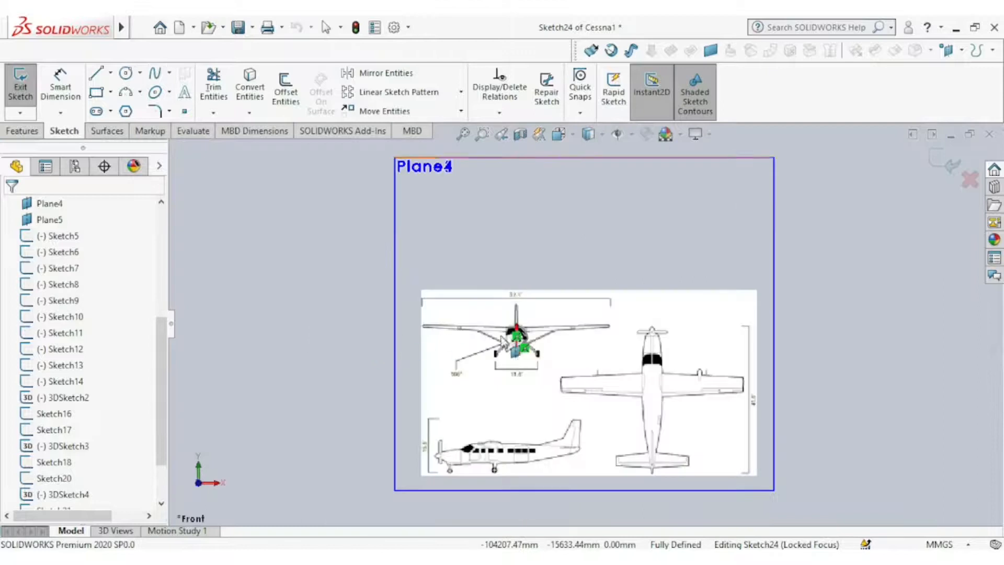
{"action": "scroll", "coordinate": [535, 331], "scroll_direction": "down", "scroll_amount": 8}
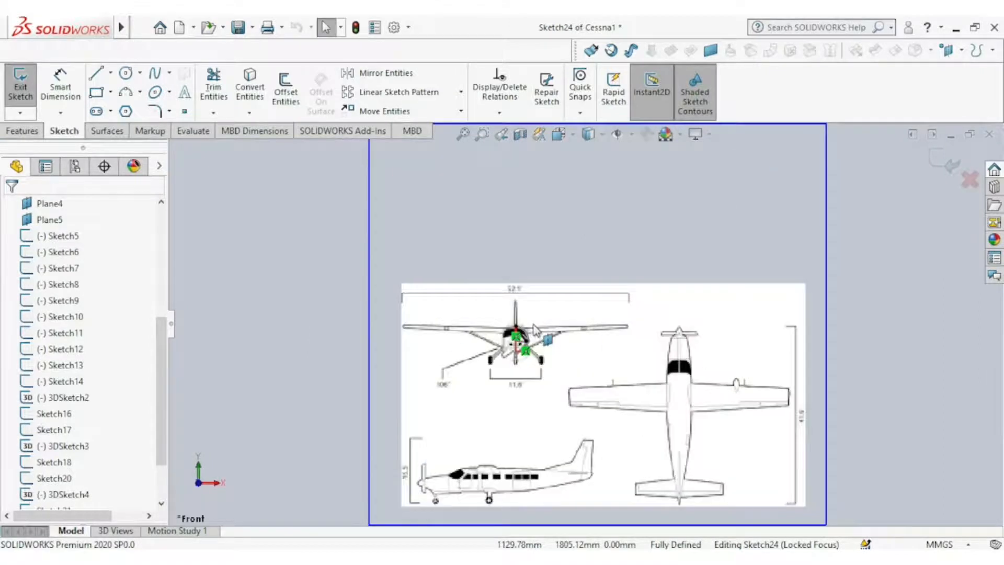
{"action": "left_click", "coordinate": [529, 376]}
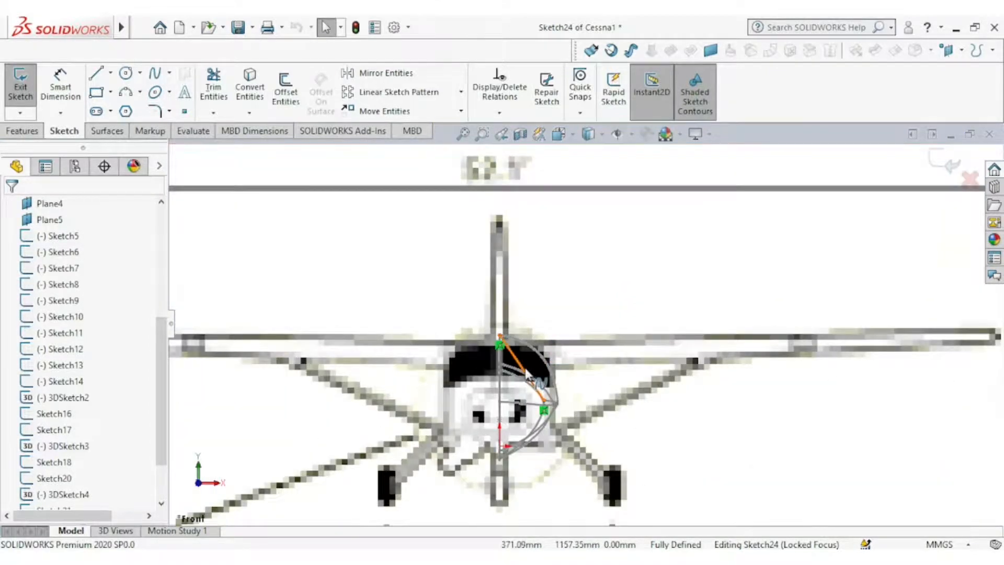
{"action": "left_click_drag", "start_coordinate": [519, 366], "coordinate": [547, 378]}
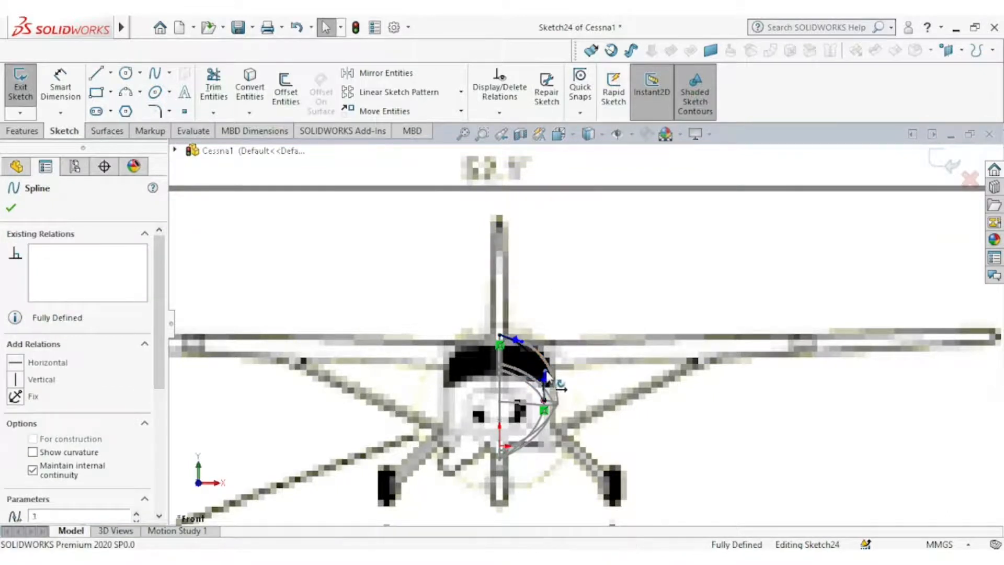
{"action": "left_click", "coordinate": [648, 393]}
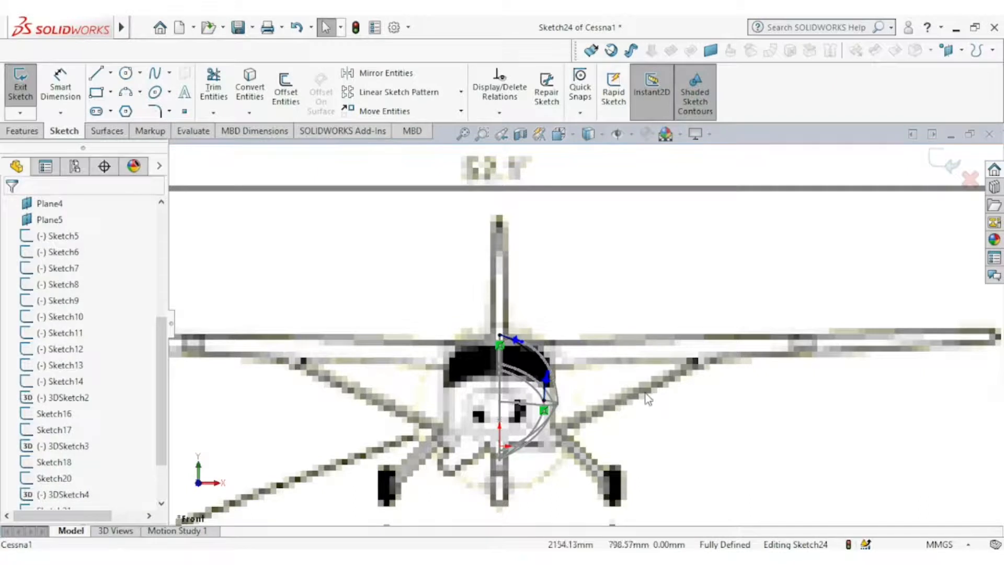
{"action": "scroll", "coordinate": [641, 391], "scroll_direction": "up", "scroll_amount": 2}
{"action": "middle_click_drag", "start_coordinate": [639, 390], "coordinate": [615, 387]}
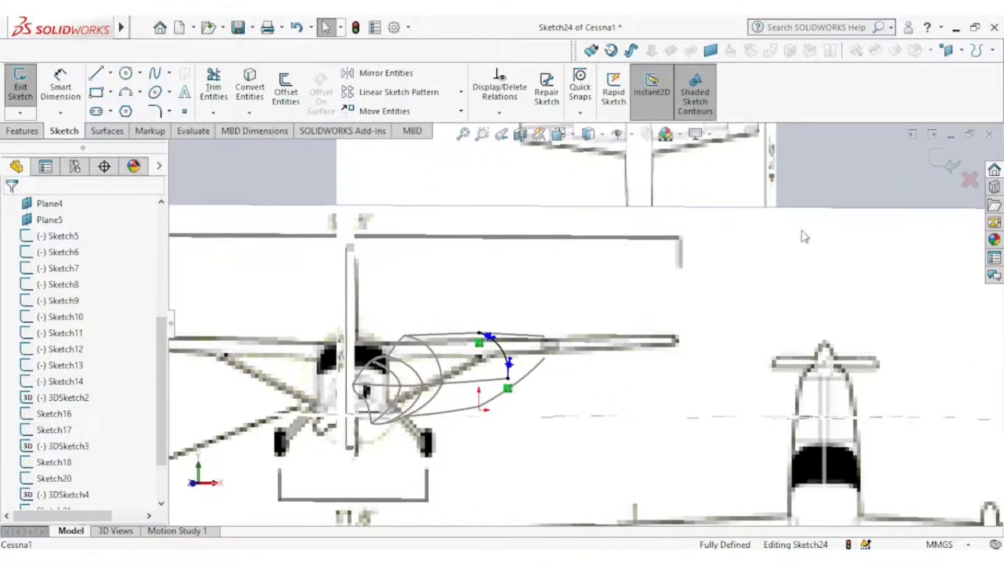
{"action": "left_click", "coordinate": [935, 170]}
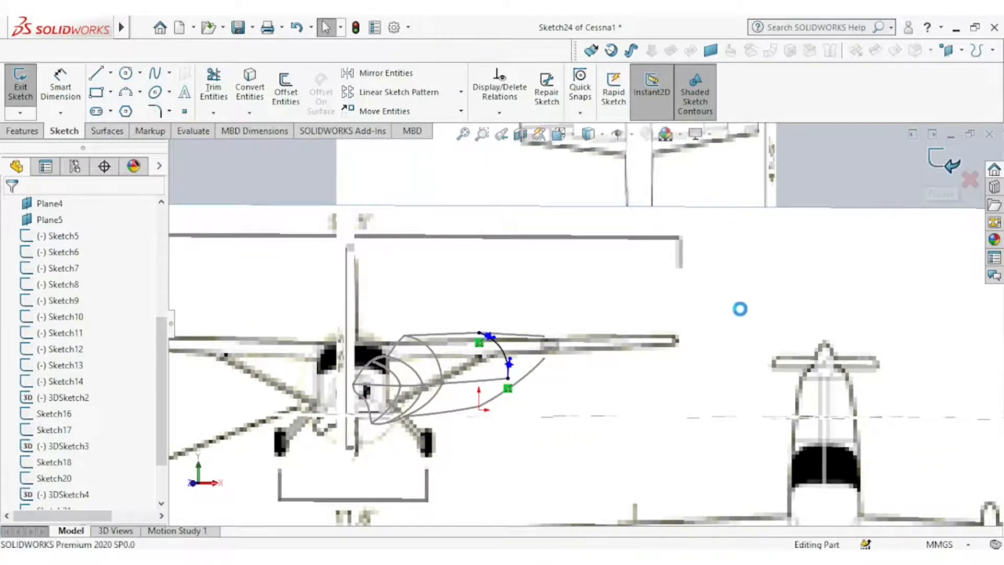
{"action": "scroll", "coordinate": [99, 265], "scroll_direction": "up", "scroll_amount": 3}
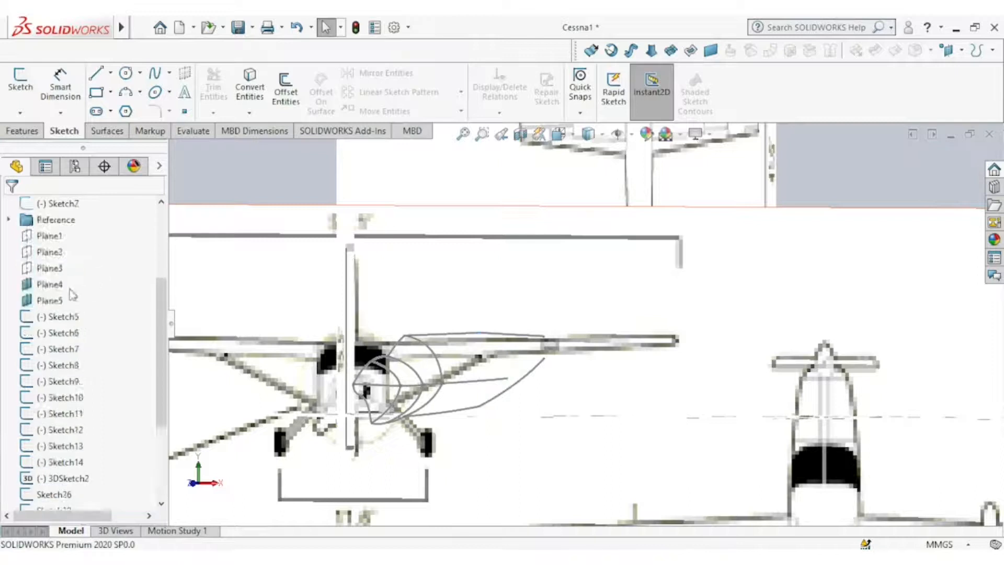
Start a sketch on Plane4 and draw a two-point spline from the bottom fuselage curve to the side curve's rear end
{"action": "left_click", "coordinate": [50, 284]}
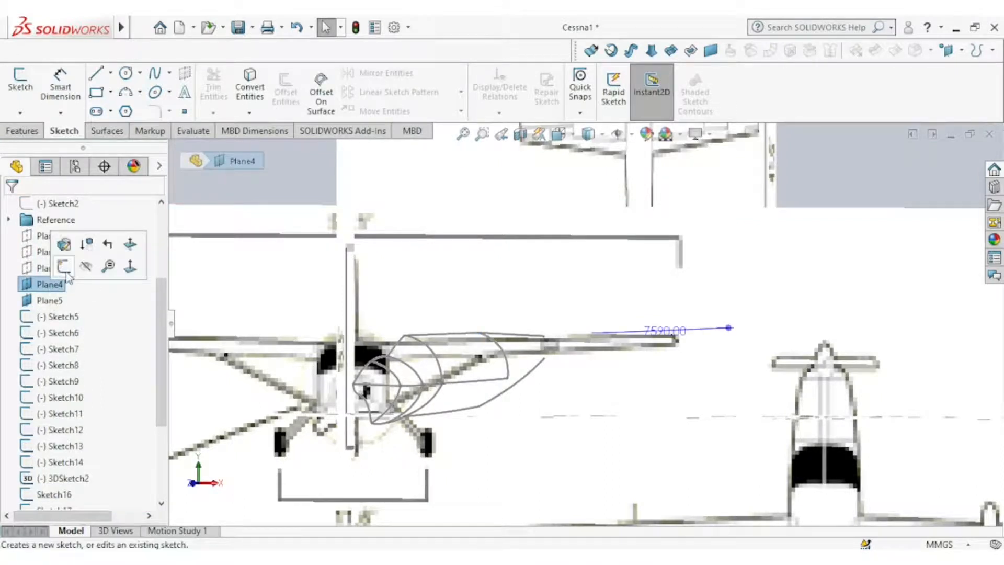
{"action": "left_click", "coordinate": [61, 246]}
{"action": "left_click", "coordinate": [155, 74]}
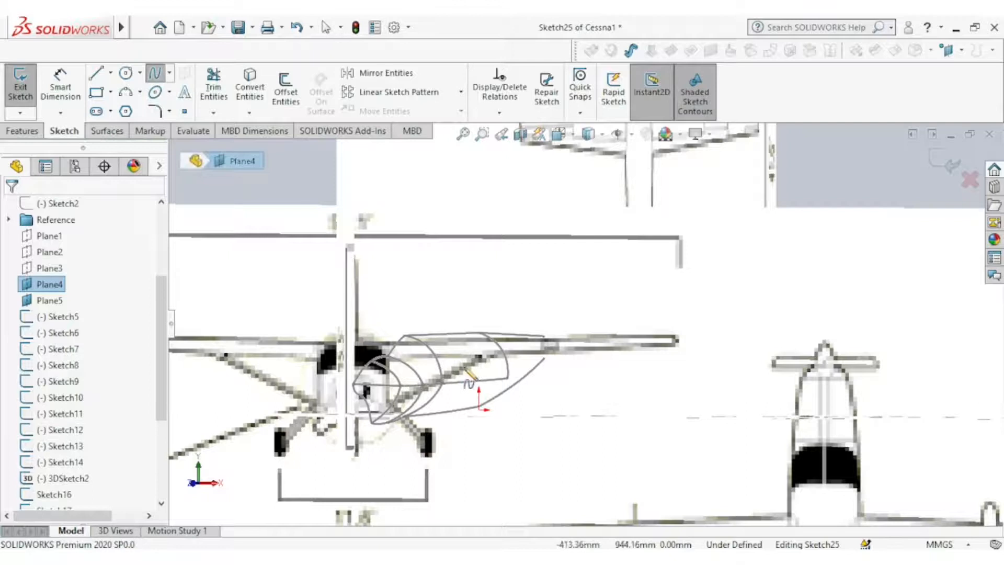
{"action": "left_click", "coordinate": [479, 407]}
{"action": "right_click", "coordinate": [529, 407]}
{"action": "left_click", "coordinate": [506, 412]}
{"action": "mouse_move", "coordinate": [498, 409]}
{"action": "middle_mouse_down"}
{"action": "mouse_move", "coordinate": [469, 397]}
{"action": "mouse_move", "coordinate": [448, 404]}
{"action": "mouse_move", "coordinate": [502, 404]}
{"action": "middle_mouse_up"}
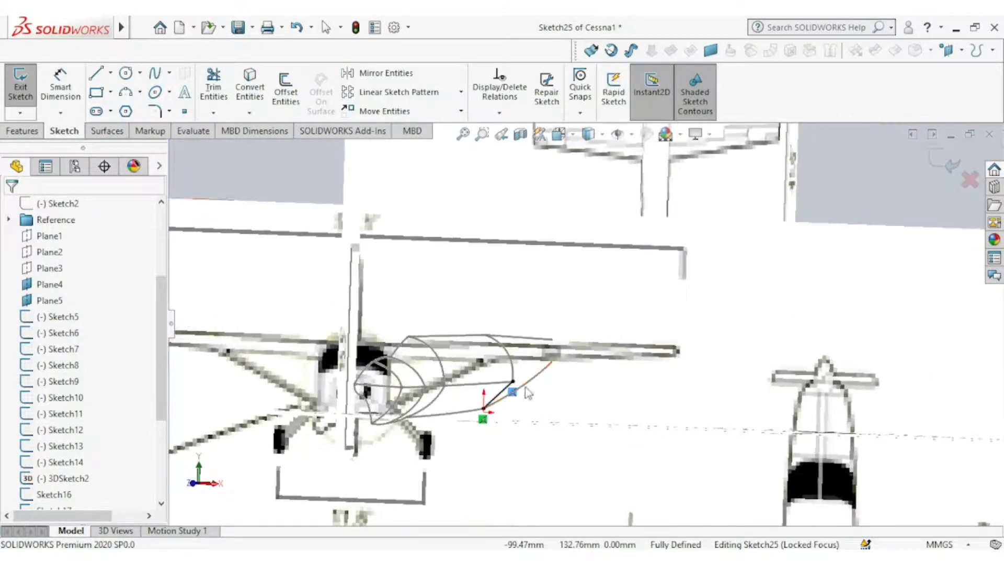
In the Front view, bow the lower Plane4 section spline outward into a rounded belly profile and close the sketch
{"action": "left_click", "coordinate": [559, 134]}
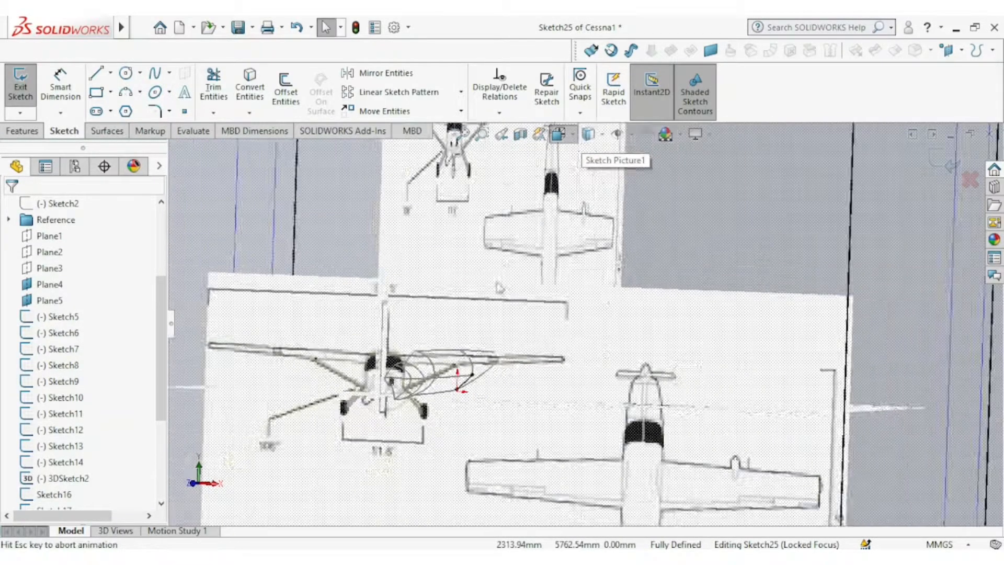
{"action": "left_click", "coordinate": [526, 358]}
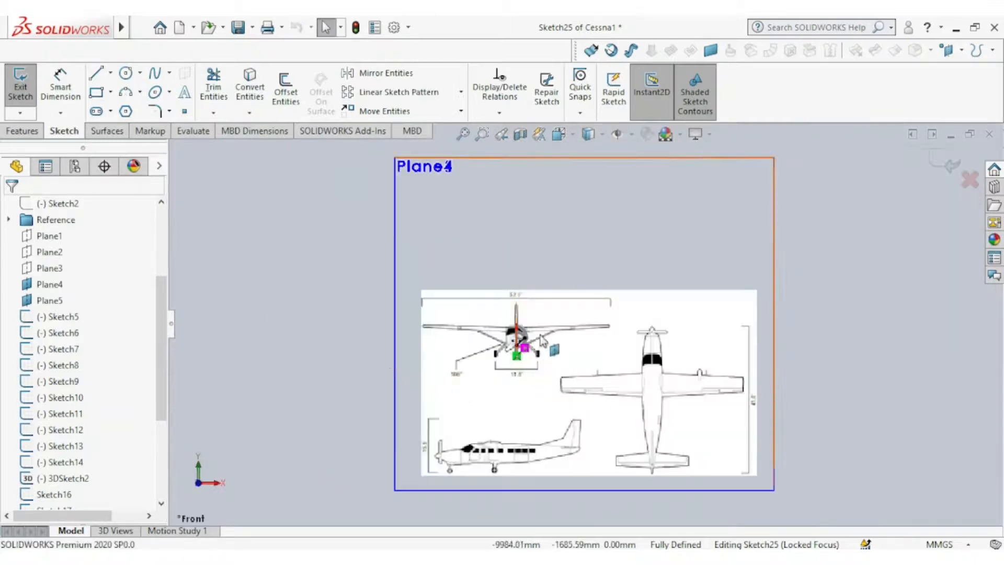
{"action": "scroll", "coordinate": [541, 342], "scroll_direction": "down", "scroll_amount": 10}
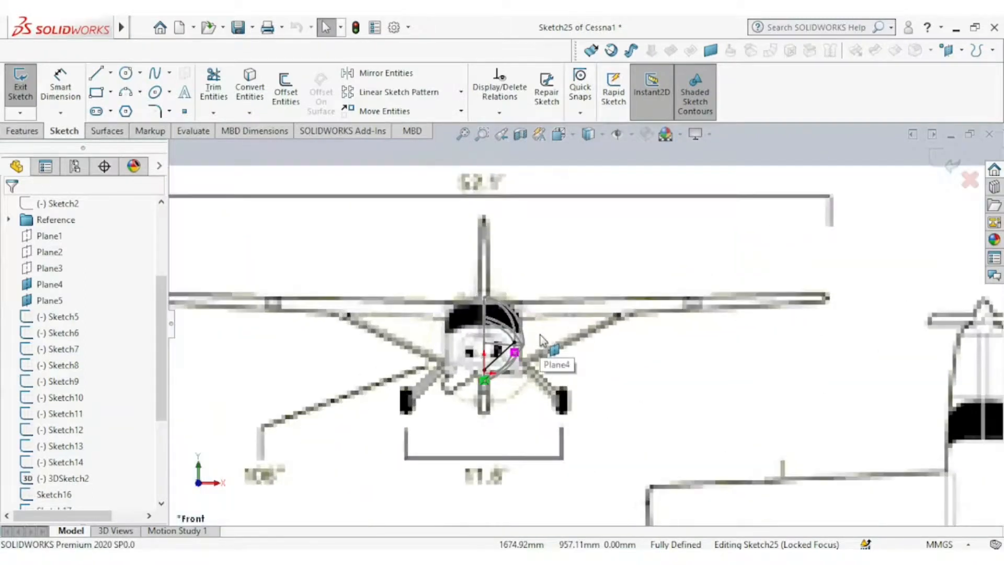
{"action": "left_click", "coordinate": [459, 381]}
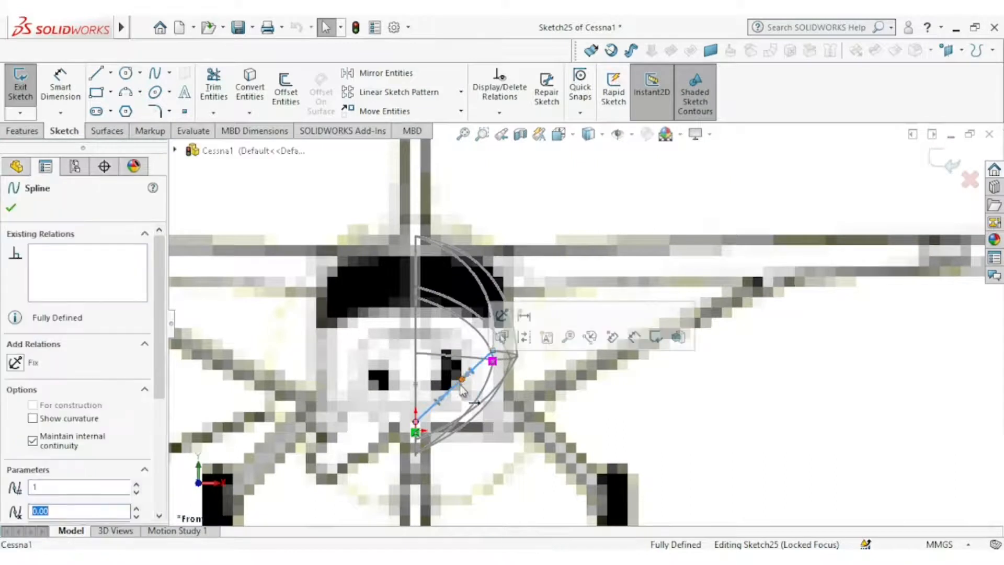
{"action": "left_click_drag", "start_coordinate": [461, 377], "coordinate": [487, 381]}
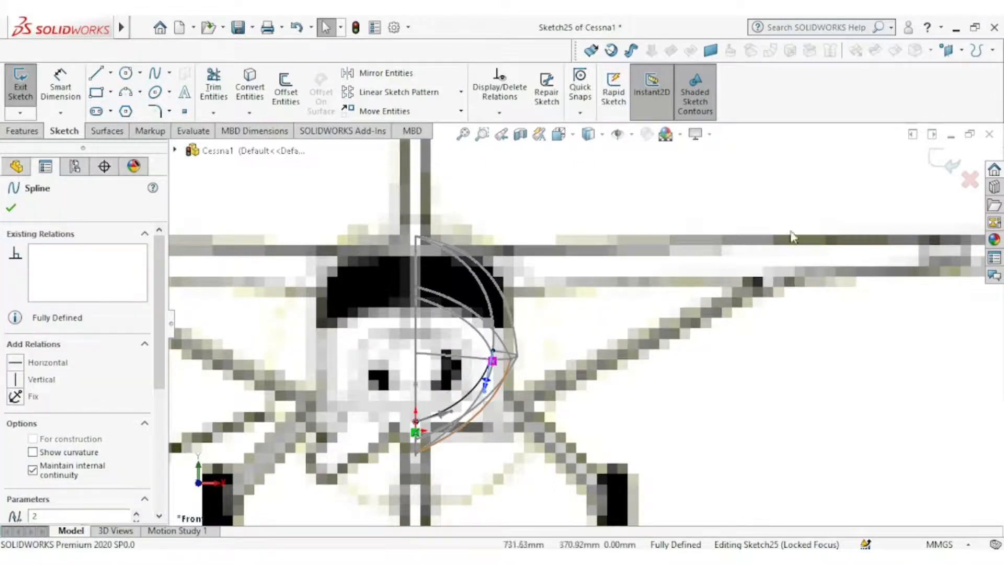
{"action": "left_click", "coordinate": [939, 158]}
In the Right view, start a 3D sketch and draw a two-point spline from the side curve's rear end to the tail end at Plane5
{"action": "scroll", "coordinate": [663, 197], "scroll_direction": "up", "scroll_amount": 6}
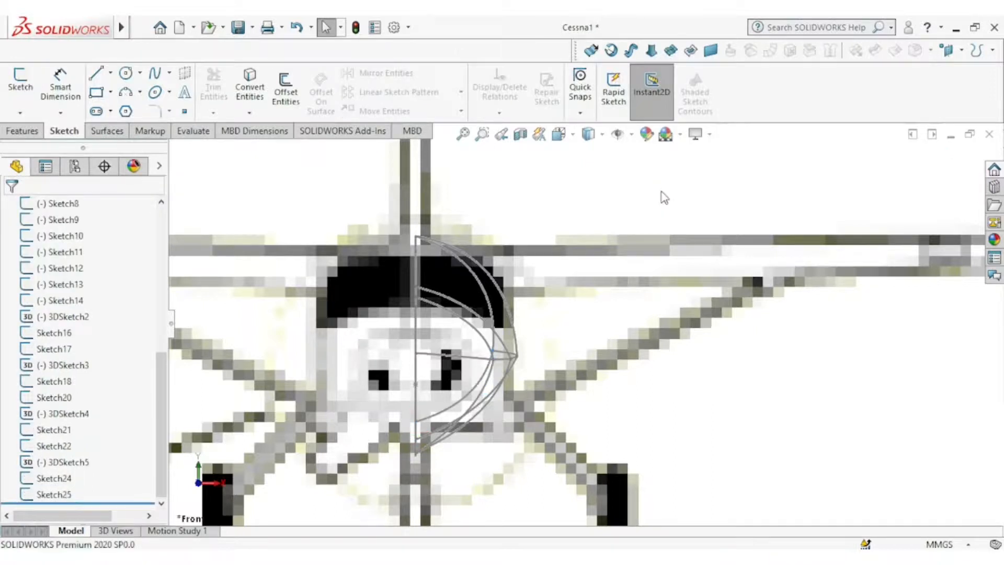
{"action": "mouse_move", "coordinate": [644, 239]}
{"action": "middle_mouse_down"}
{"action": "mouse_move", "coordinate": [549, 236]}
{"action": "mouse_move", "coordinate": [549, 253]}
{"action": "mouse_move", "coordinate": [587, 202]}
{"action": "middle_mouse_up"}
{"action": "left_click", "coordinate": [572, 138]}
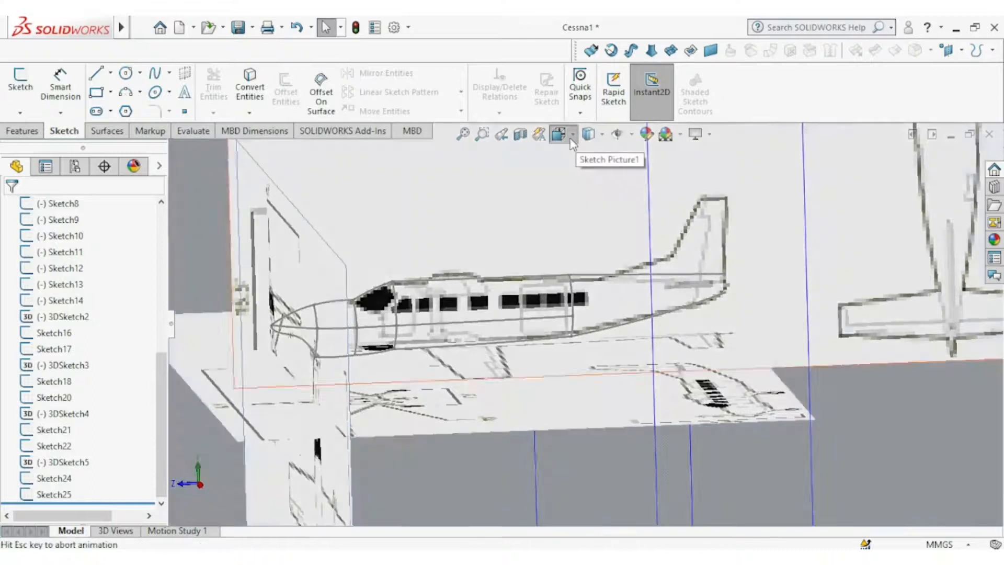
{"action": "left_click", "coordinate": [523, 355]}
{"action": "scroll", "coordinate": [601, 327], "scroll_direction": "down", "scroll_amount": 4}
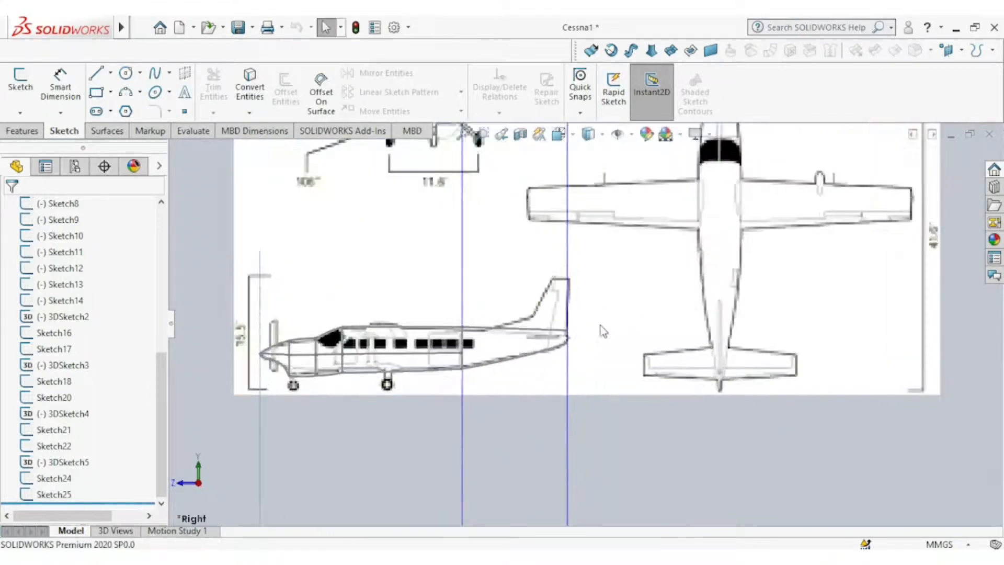
{"action": "left_click", "coordinate": [20, 113]}
{"action": "left_click", "coordinate": [32, 143]}
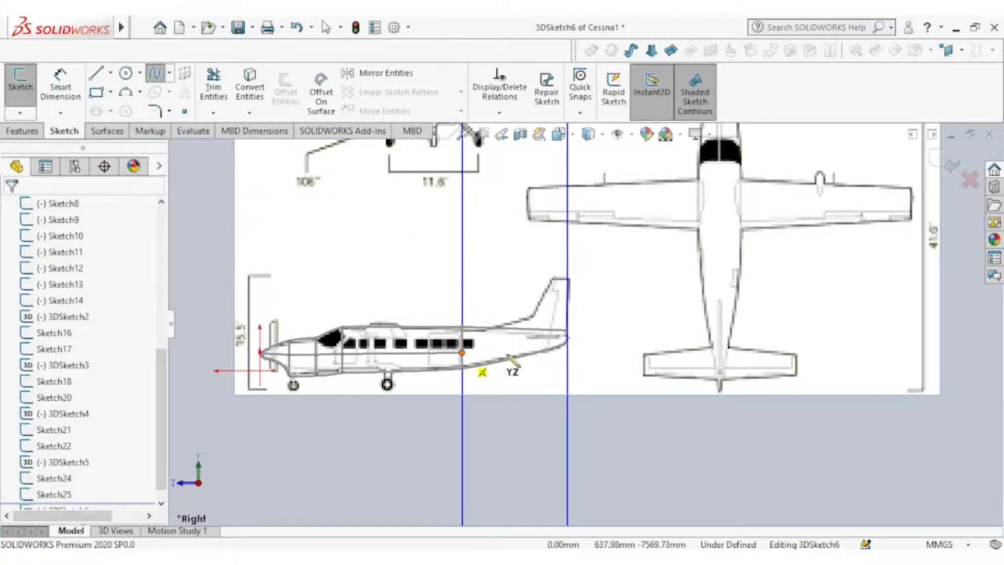
{"action": "left_click", "coordinate": [463, 353]}
{"action": "left_click", "coordinate": [568, 336]}
{"action": "right_click", "coordinate": [599, 324]}
{"action": "left_click", "coordinate": [628, 332]}
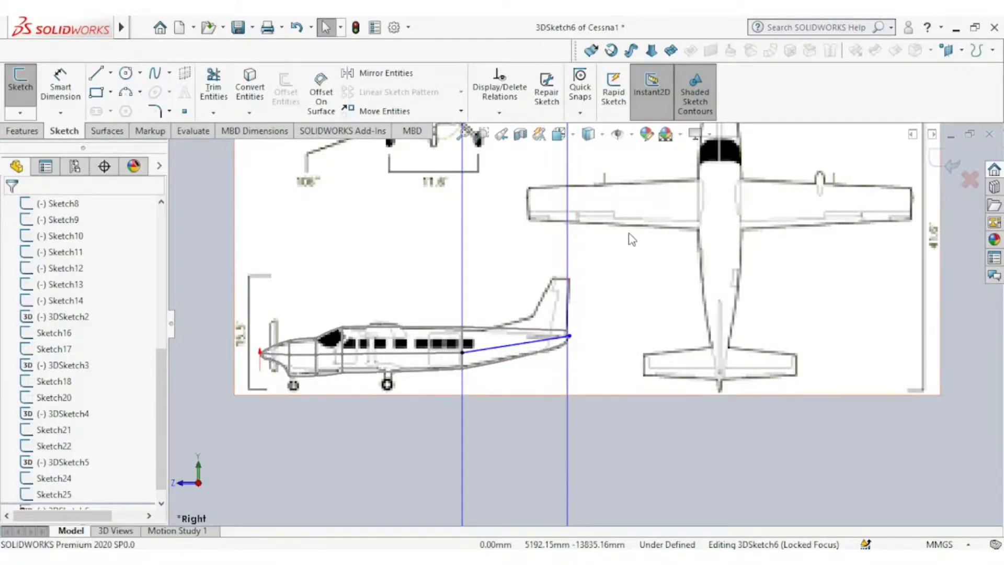
In the Top view, move the spline's tail endpoint onto the fuselage outline and curve the spline to follow the blueprint
{"action": "key", "text": "space"}
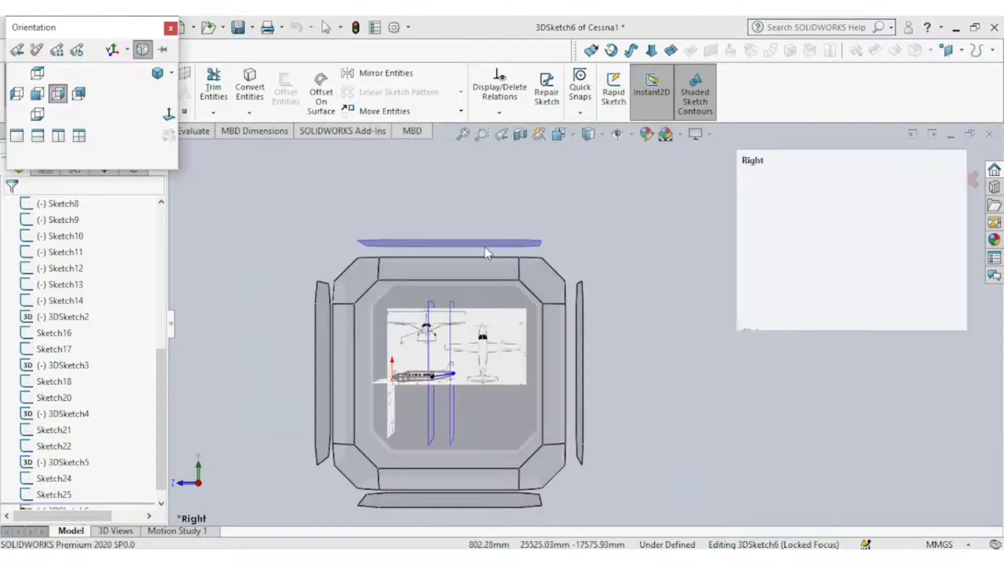
{"action": "left_click", "coordinate": [485, 245]}
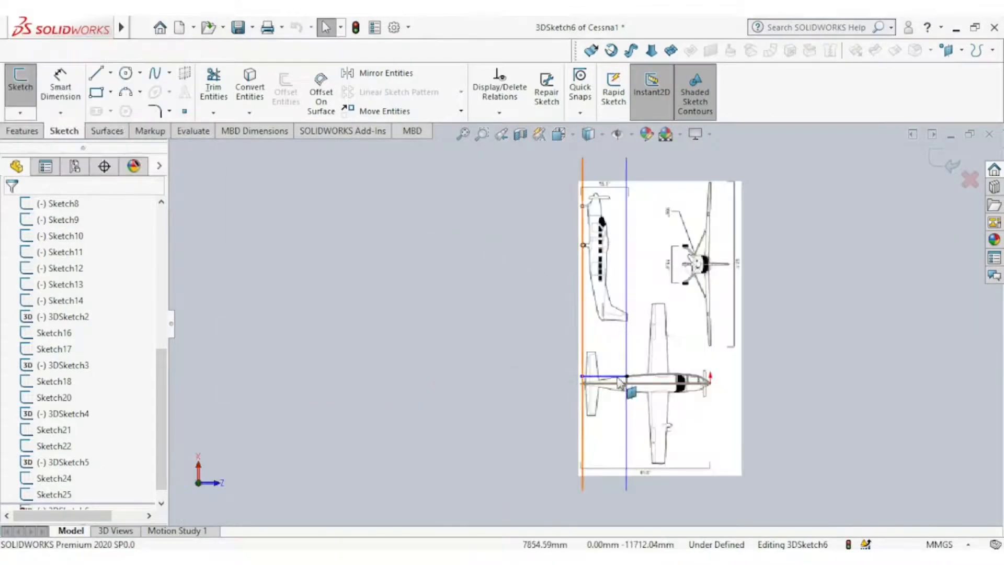
{"action": "scroll", "coordinate": [619, 383], "scroll_direction": "up", "scroll_amount": 6}
{"action": "left_click_drag", "start_coordinate": [471, 360], "coordinate": [472, 380]}
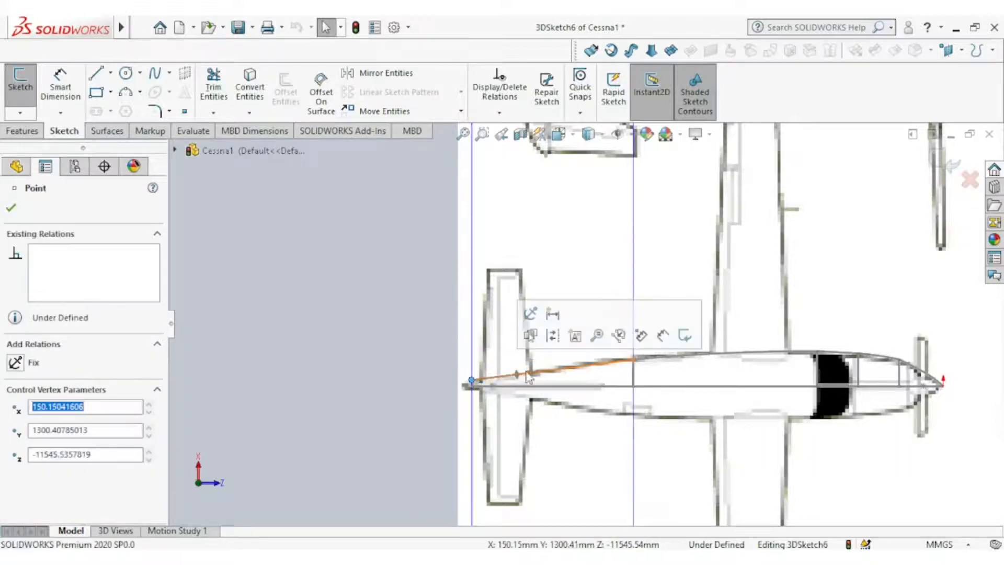
{"action": "left_click", "coordinate": [539, 374]}
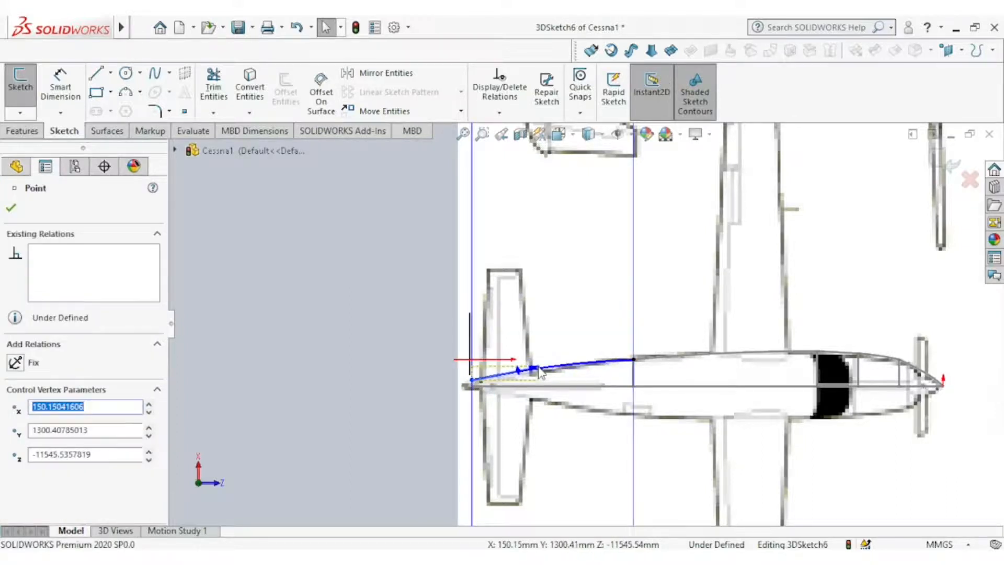
Constrain the spline's tail endpoint to Plane5 with an On Plane relation and close the 3D sketch
{"action": "left_click", "coordinate": [473, 381]}
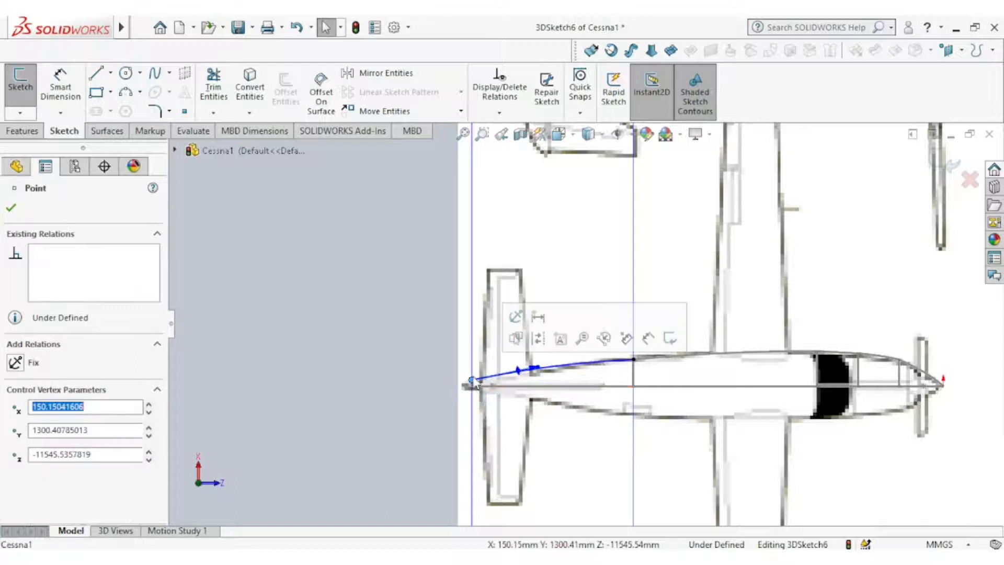
{"action": "left_click", "coordinate": [473, 367], "text": "ctrl"}
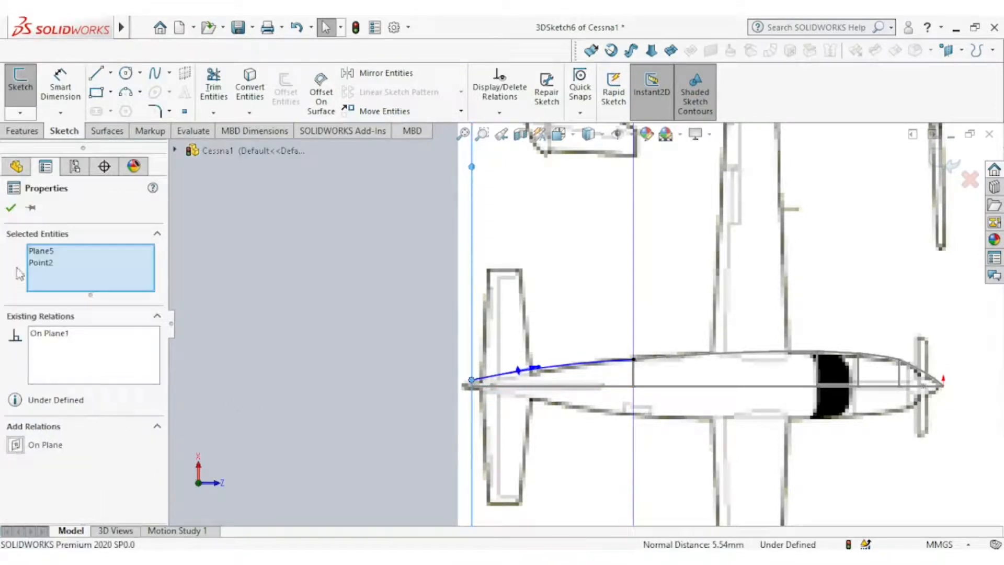
{"action": "left_click", "coordinate": [11, 209]}
{"action": "scroll", "coordinate": [577, 293], "scroll_direction": "up", "scroll_amount": 3}
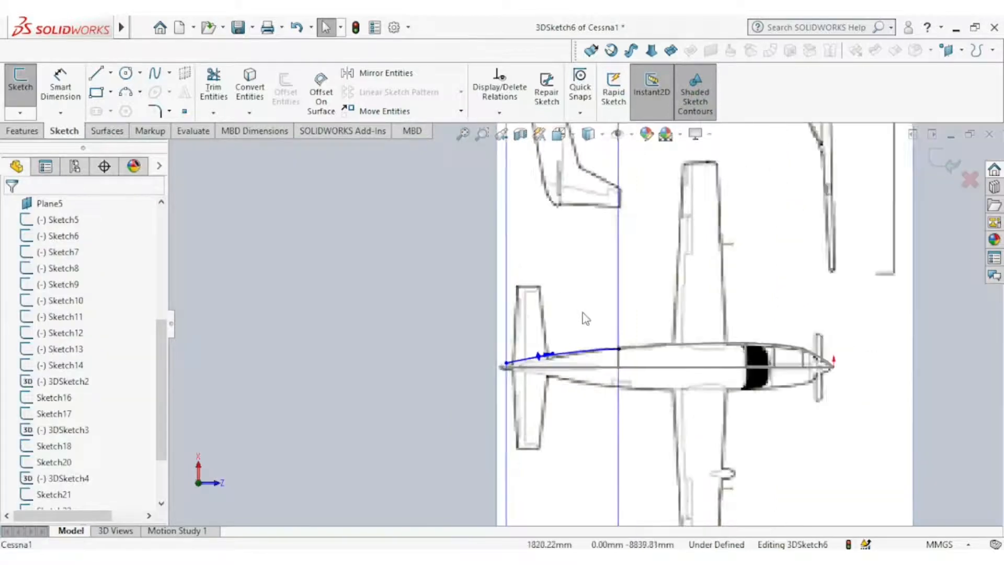
{"action": "left_click", "coordinate": [947, 164]}
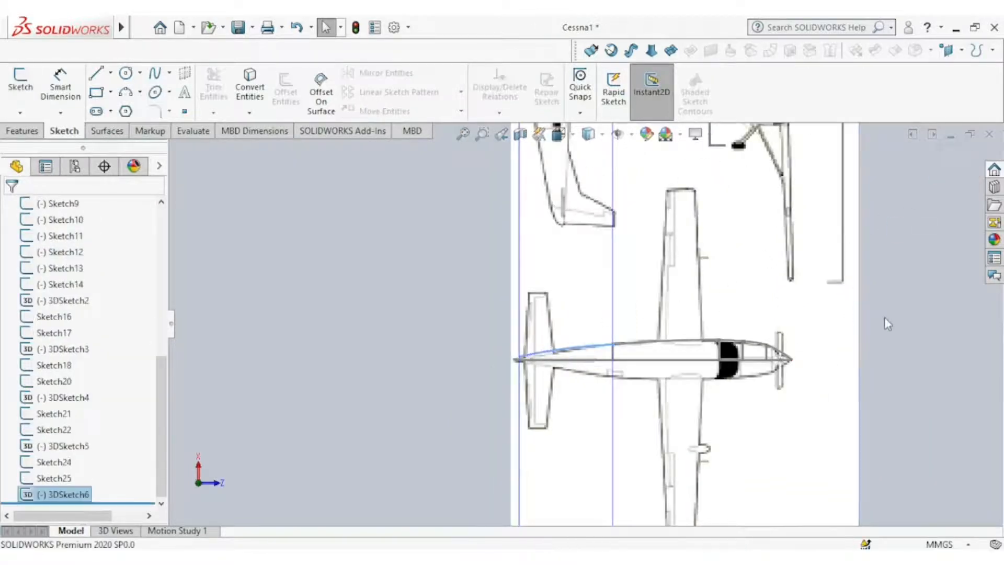
Return to the Right view and hide Plane4
{"action": "scroll", "coordinate": [808, 374], "scroll_direction": "up", "scroll_amount": 3}
{"action": "mouse_move", "coordinate": [707, 381]}
{"action": "middle_mouse_down"}
{"action": "mouse_move", "coordinate": [709, 324]}
{"action": "mouse_move", "coordinate": [605, 197]}
{"action": "mouse_move", "coordinate": [506, 317]}
{"action": "mouse_move", "coordinate": [497, 304]}
{"action": "middle_mouse_up"}
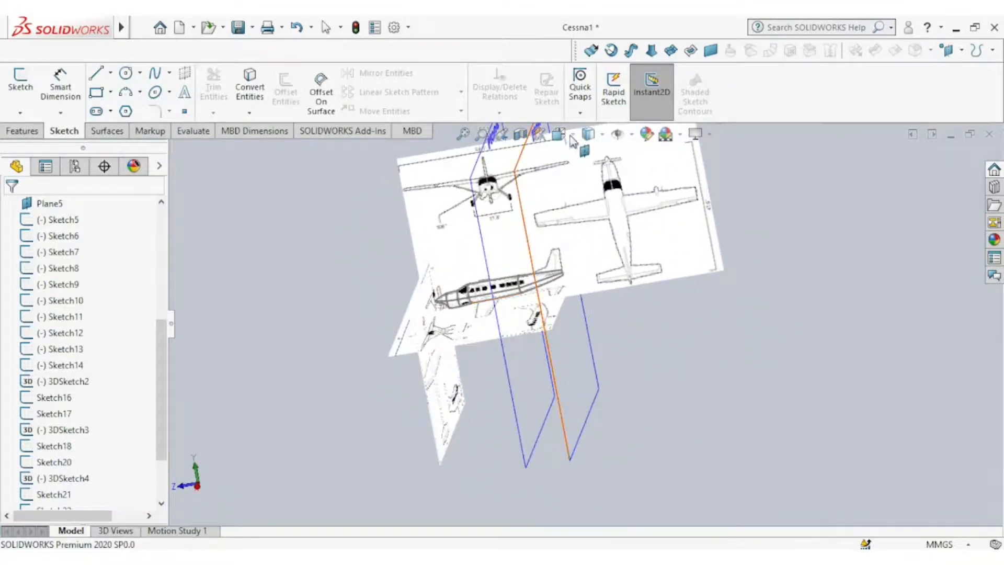
{"action": "left_click", "coordinate": [573, 137]}
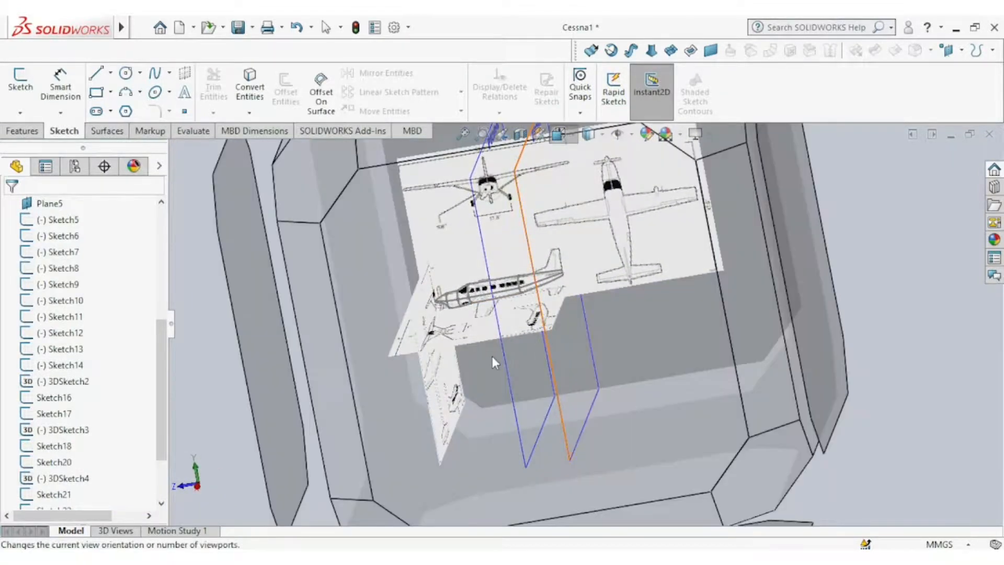
{"action": "left_click", "coordinate": [490, 359]}
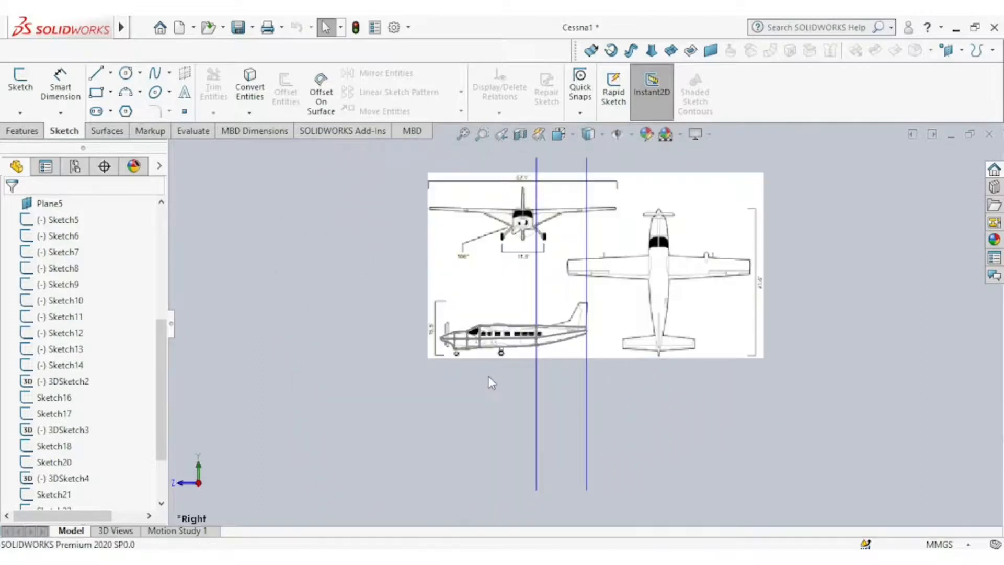
{"action": "left_click", "coordinate": [539, 319]}
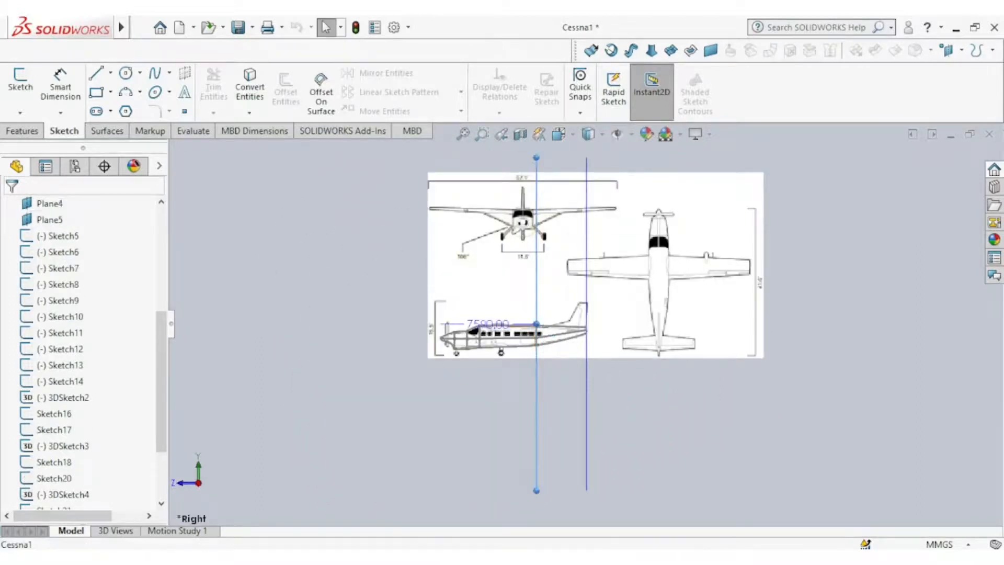
{"action": "left_click", "coordinate": [626, 273]}
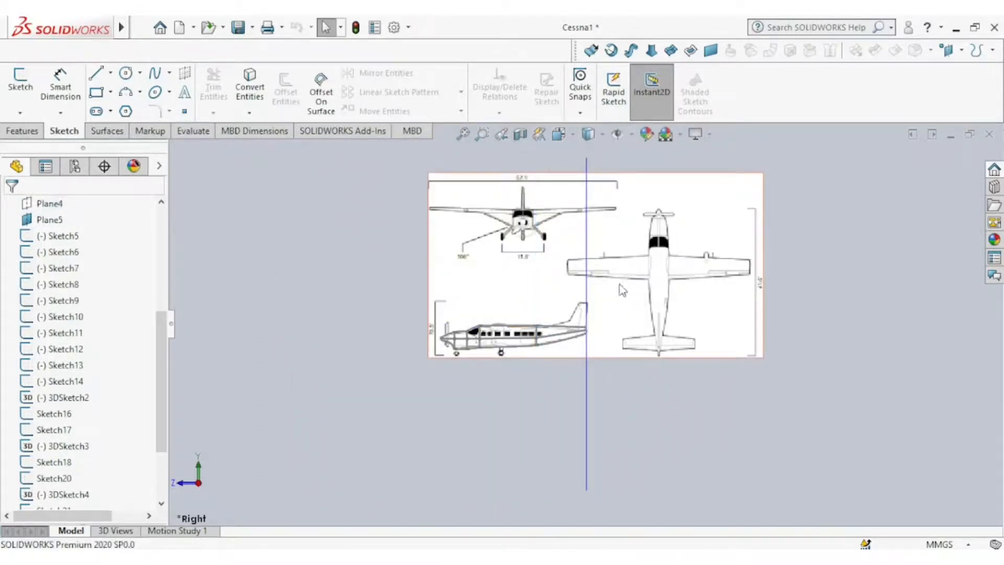
Start a sketch on Plane5 and draw a two-point spline from the side curve's tail end to the top fuselage curve's rear end
{"action": "left_click", "coordinate": [587, 288]}
{"action": "left_click", "coordinate": [654, 244]}
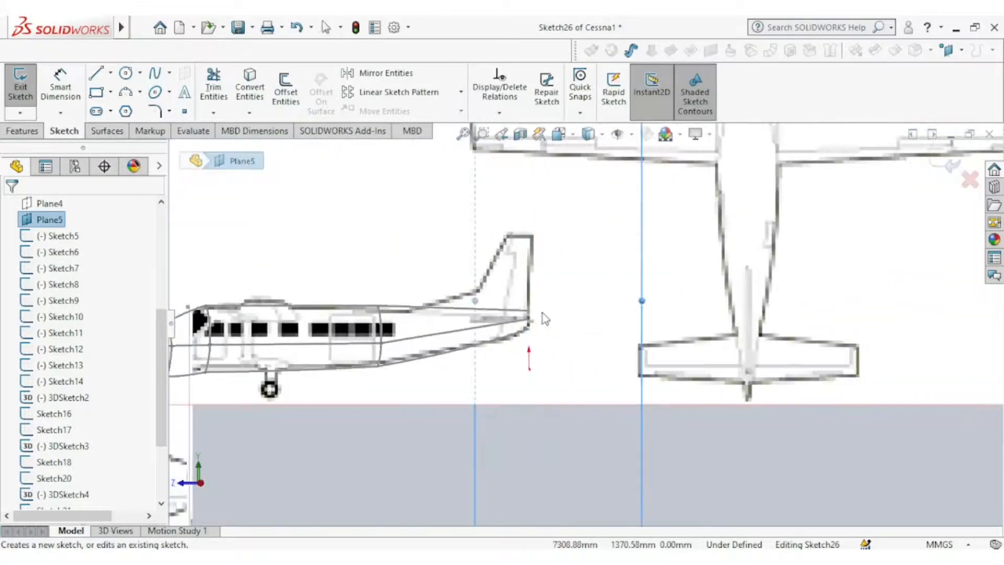
{"action": "left_click", "coordinate": [155, 73]}
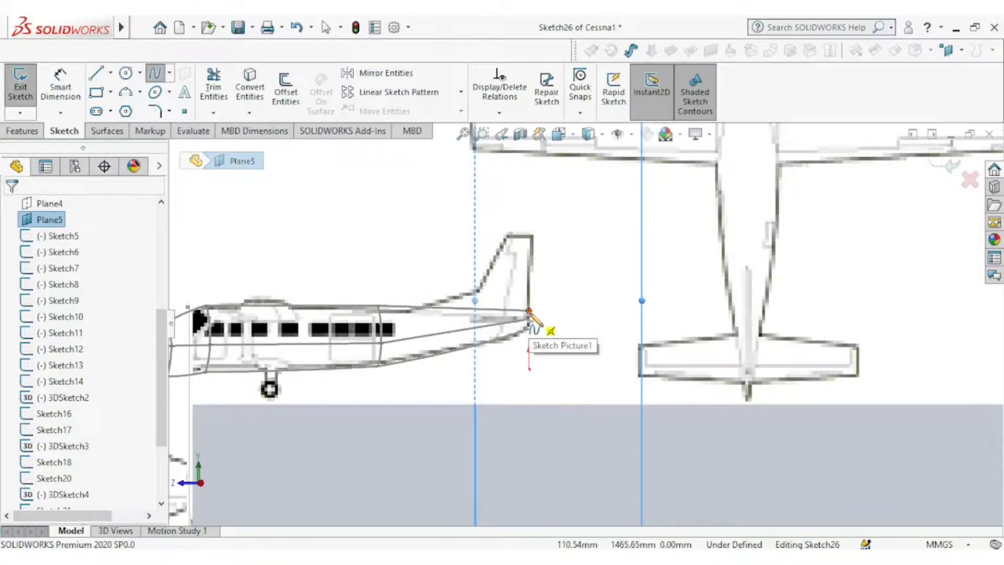
{"action": "scroll", "coordinate": [529, 311], "scroll_direction": "down", "scroll_amount": 5}
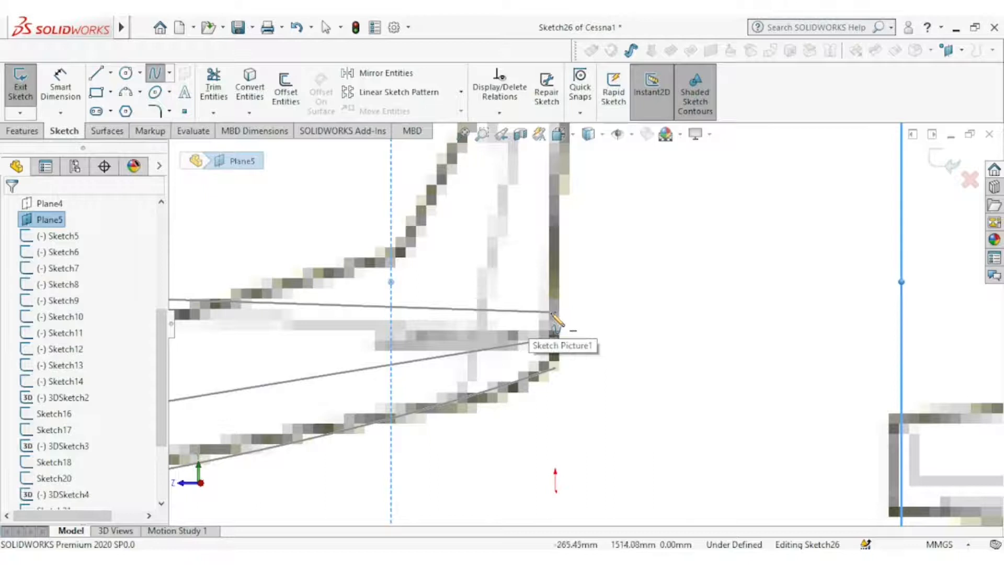
{"action": "left_click", "coordinate": [556, 338]}
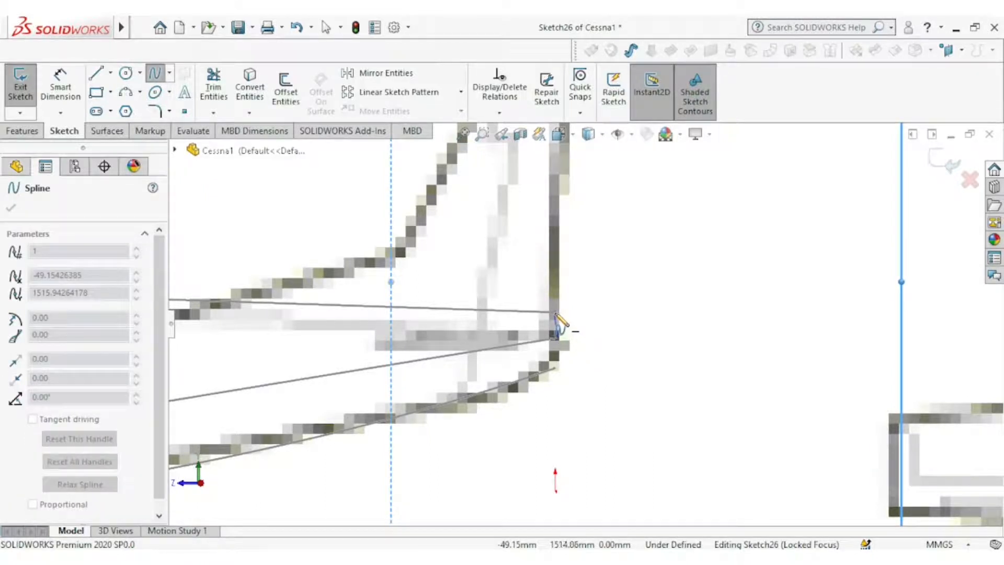
{"action": "left_click", "coordinate": [555, 312]}
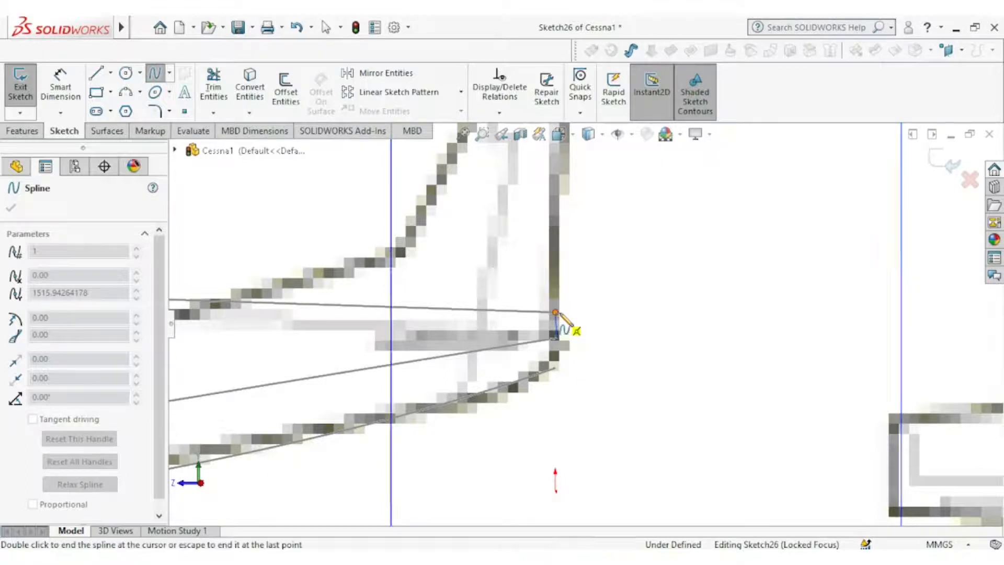
{"action": "right_click", "coordinate": [575, 313]}
{"action": "left_click", "coordinate": [614, 320]}
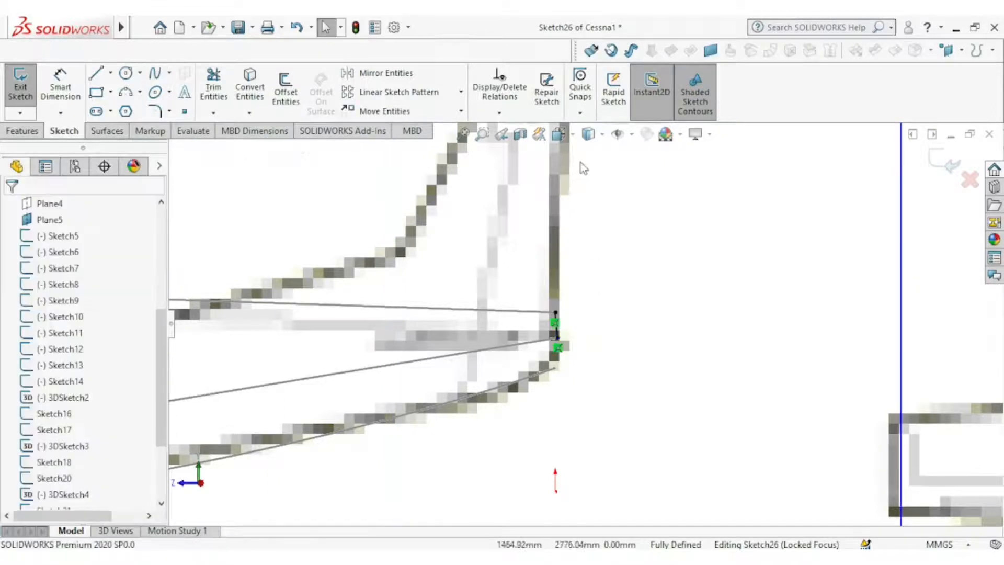
In the Front view, bend the Plane5 spline outward using the tangent handles at its two endpoints
{"action": "left_click", "coordinate": [572, 137]}
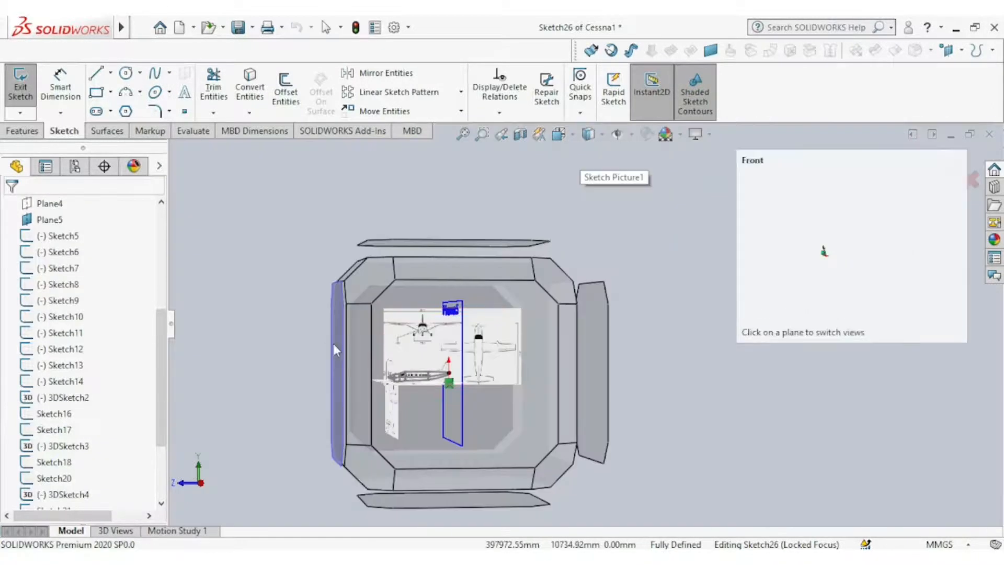
{"action": "left_click", "coordinate": [335, 344]}
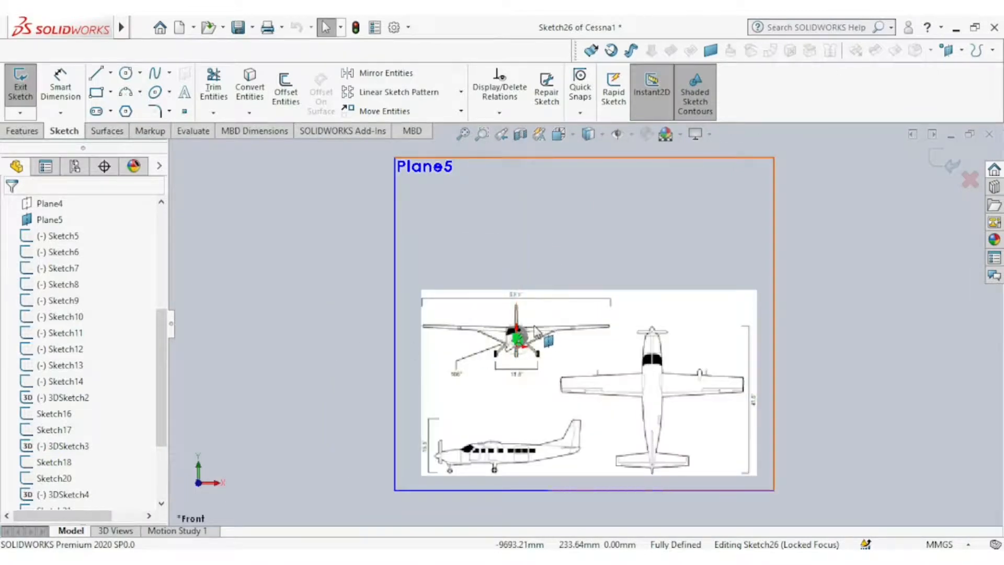
{"action": "scroll", "coordinate": [518, 340], "scroll_direction": "down", "scroll_amount": 10}
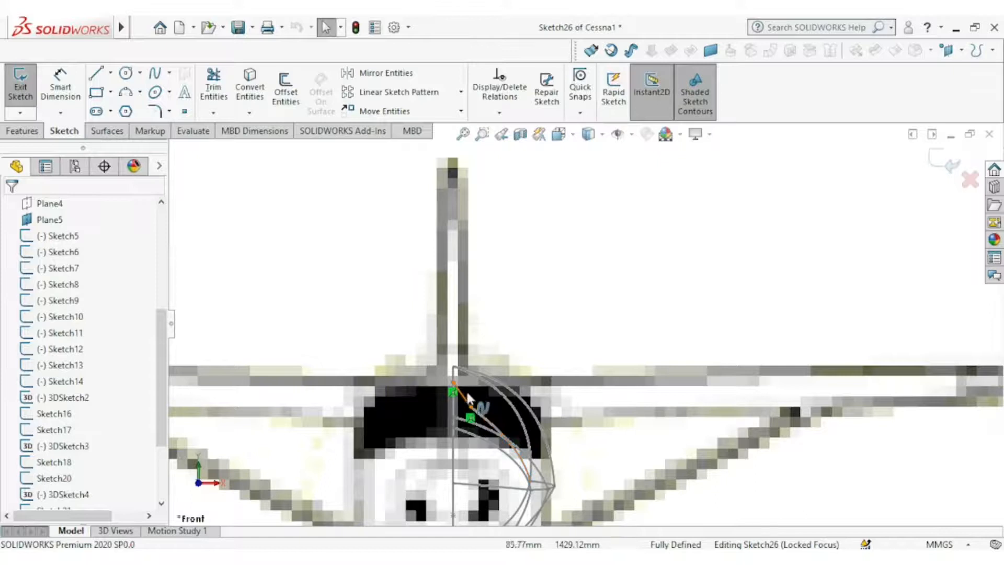
{"action": "scroll", "coordinate": [471, 392], "scroll_direction": "down", "scroll_amount": 4}
{"action": "left_click", "coordinate": [461, 376]}
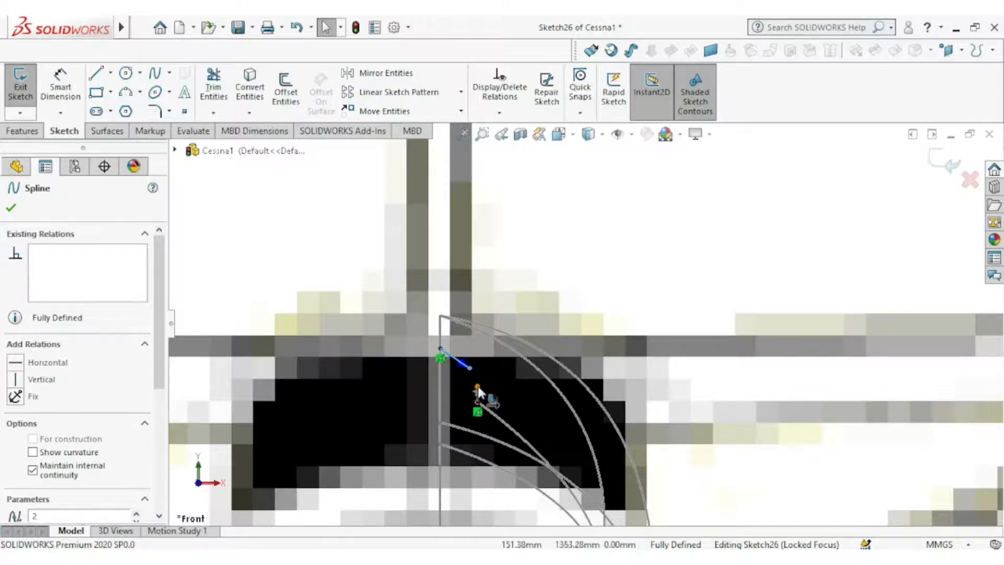
{"action": "left_click", "coordinate": [478, 387]}
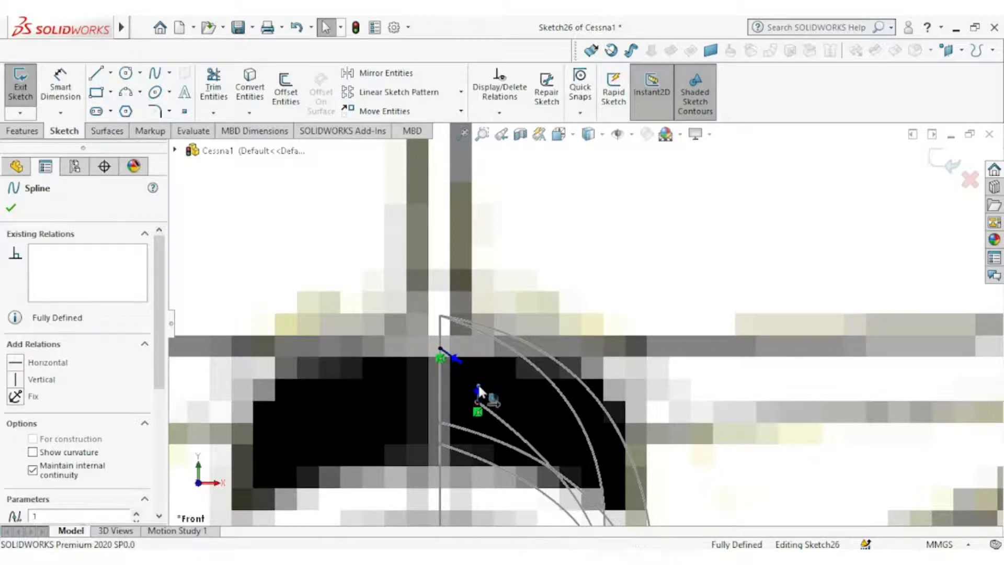
{"action": "left_click", "coordinate": [460, 358]}
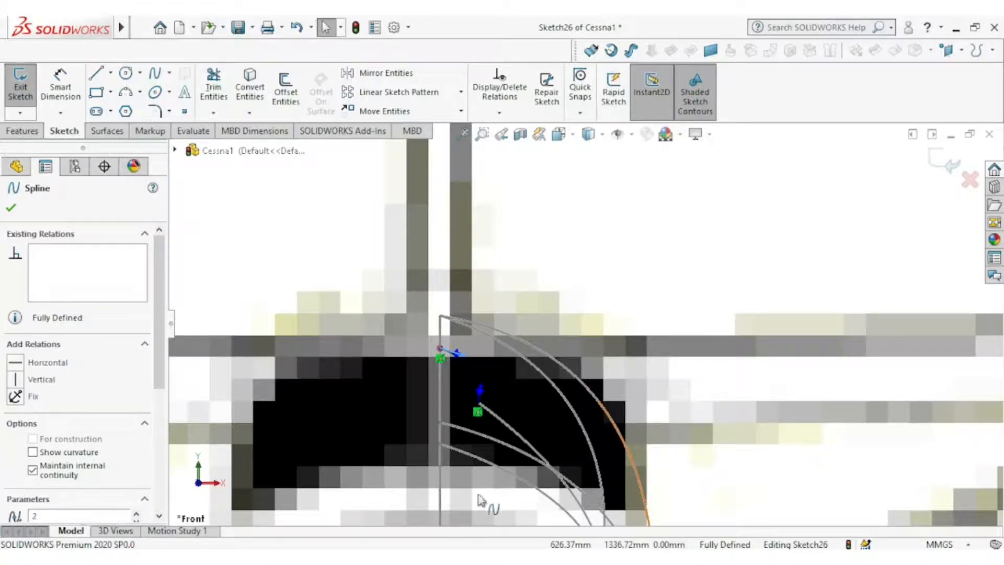
Switch to File Explorer, open the Cessna 208 Caravan Ref folder and examine the wiki photo and the se.png three-view drawing
{"action": "mouse_move", "coordinate": [377, 557]}
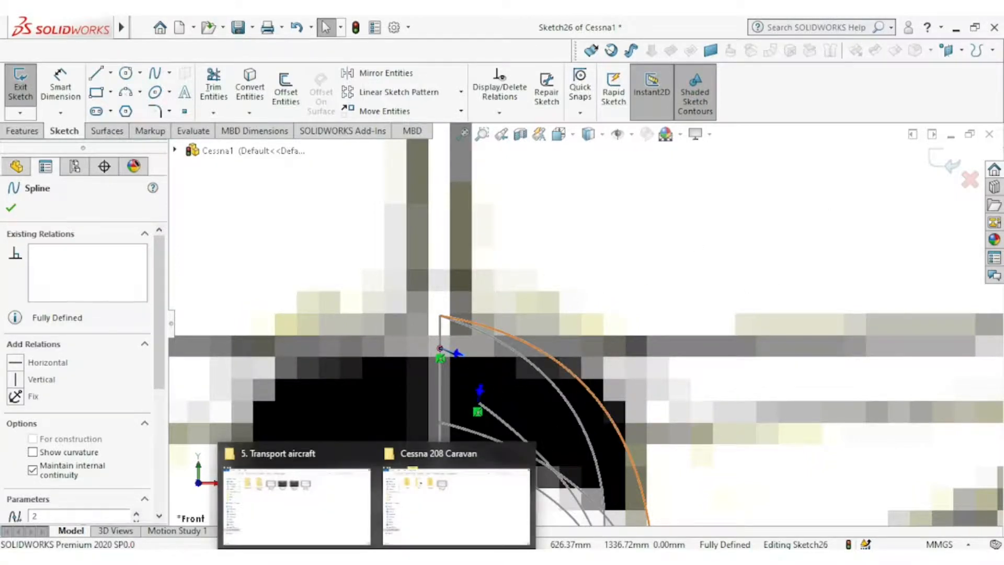
{"action": "left_click", "coordinate": [410, 525]}
{"action": "left_click", "coordinate": [250, 164]}
{"action": "double_click", "coordinate": [250, 165]}
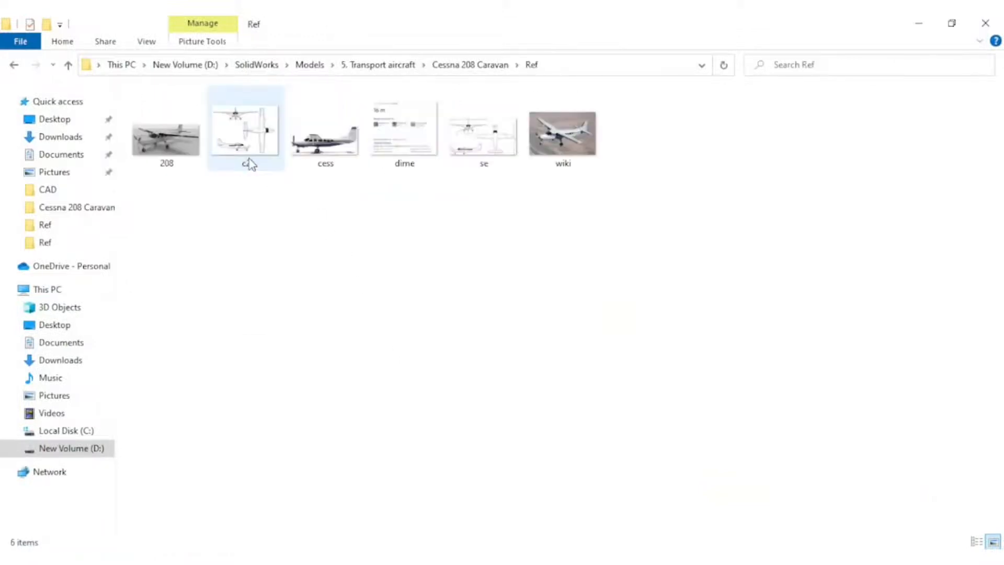
{"action": "left_click", "coordinate": [536, 151]}
{"action": "double_click", "coordinate": [536, 150]}
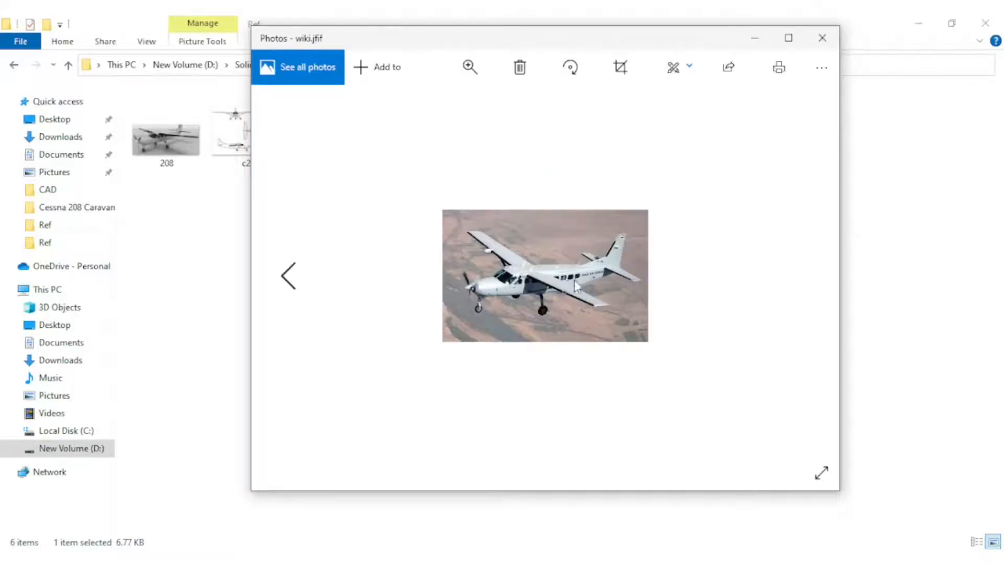
{"action": "left_click", "coordinate": [302, 287]}
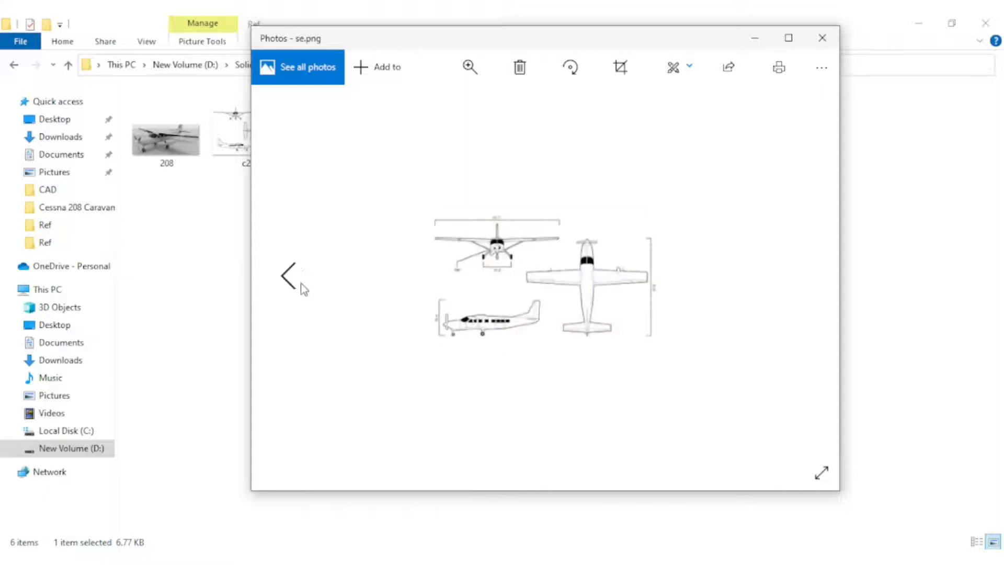
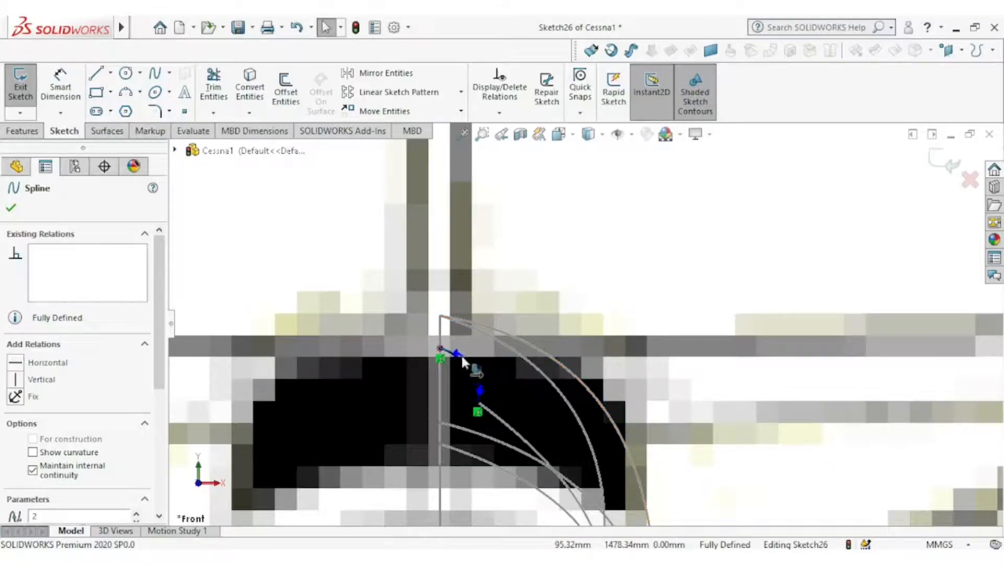
Refine the tangent handle at the spline's upper end, close the sketch and return to the Right view
{"action": "left_click_drag", "start_coordinate": [460, 355], "coordinate": [453, 356]}
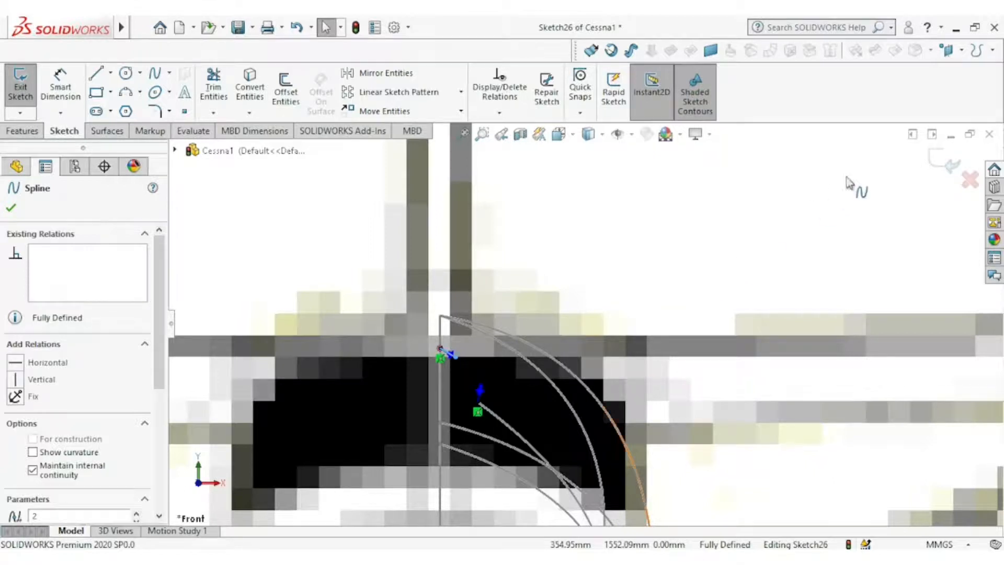
{"action": "left_click", "coordinate": [935, 166]}
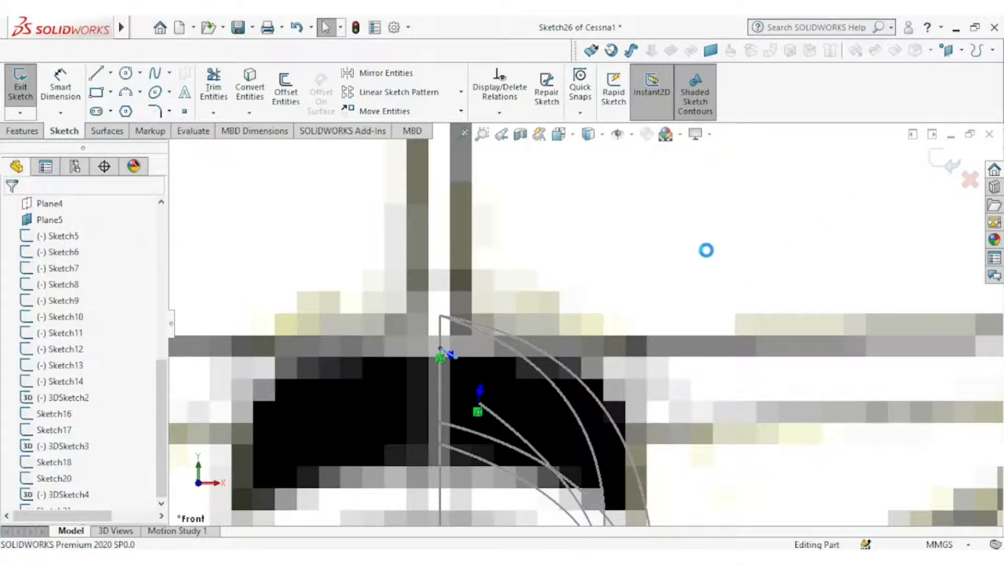
{"action": "scroll", "coordinate": [680, 293], "scroll_direction": "up", "scroll_amount": 6}
{"action": "middle_click_drag", "start_coordinate": [661, 309], "coordinate": [568, 320]}
{"action": "left_click", "coordinate": [565, 134]}
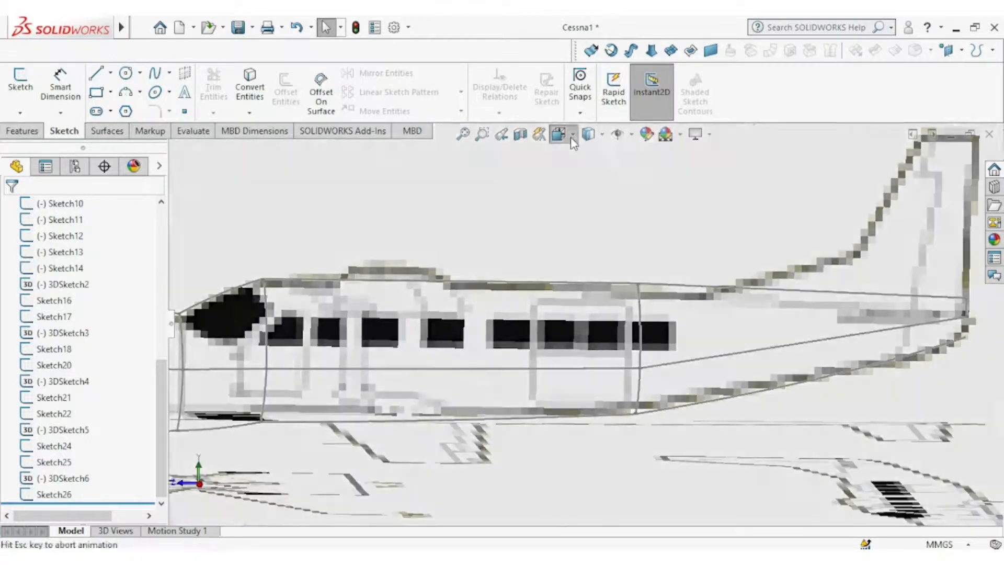
{"action": "left_click", "coordinate": [506, 346]}
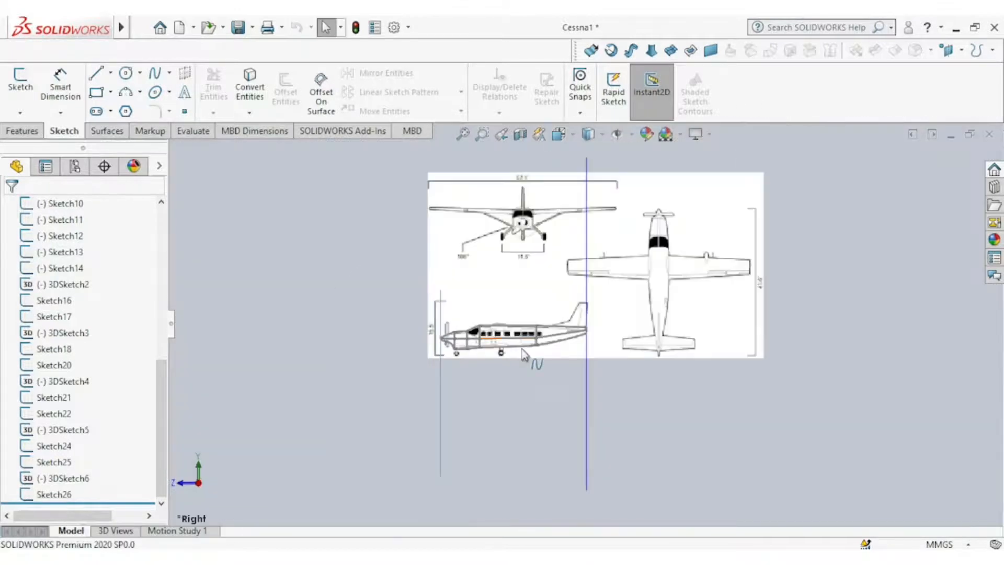
{"action": "left_click", "coordinate": [586, 366]}
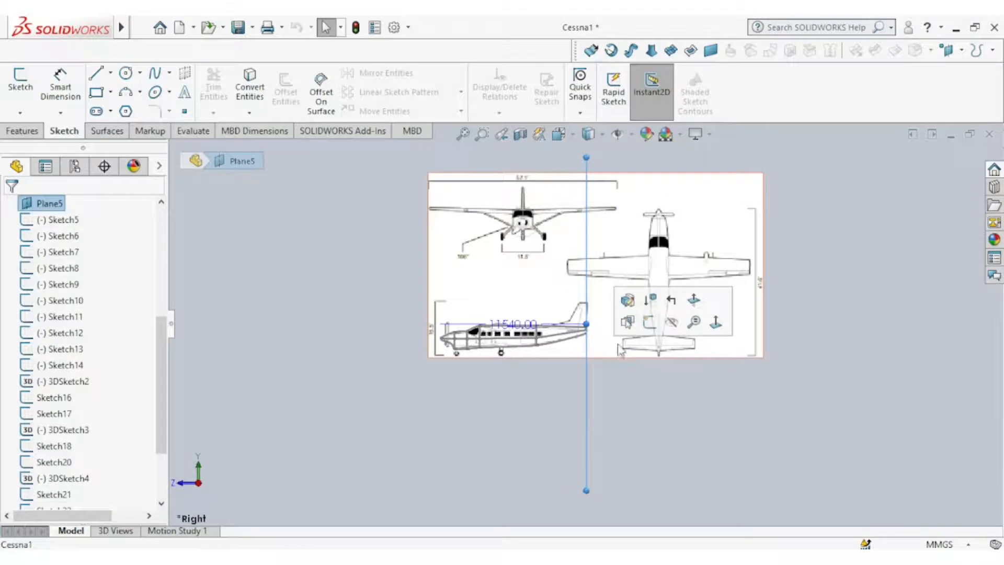
{"action": "left_click", "coordinate": [650, 334]}
{"action": "scroll", "coordinate": [601, 332], "scroll_direction": "down", "scroll_amount": 6}
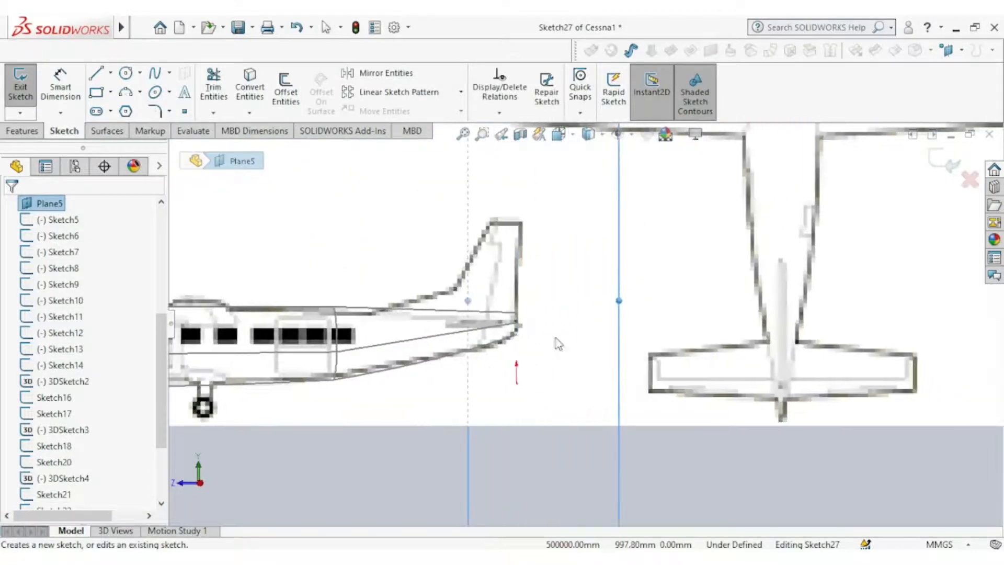
{"action": "left_click", "coordinate": [153, 75]}
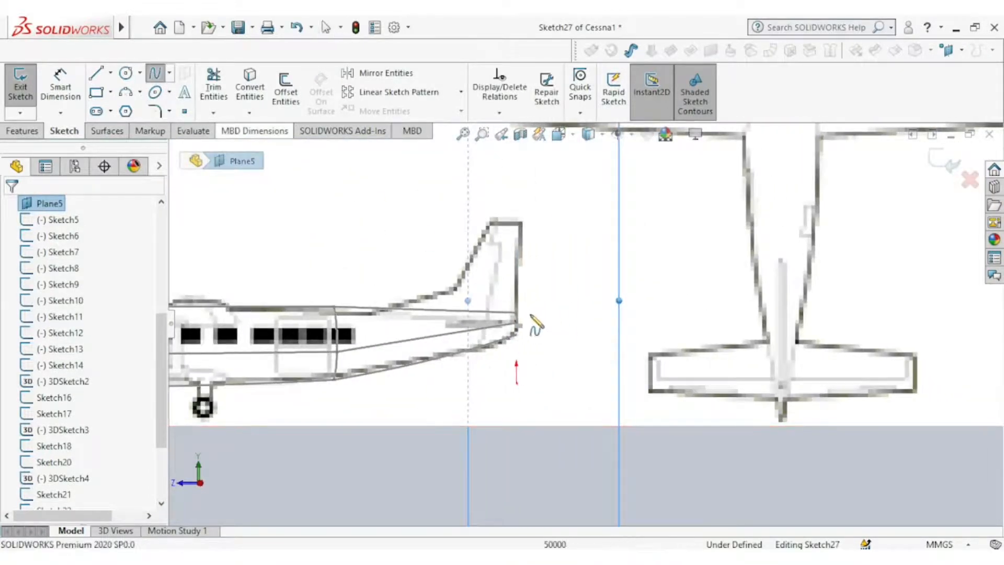
{"action": "scroll", "coordinate": [518, 327], "scroll_direction": "down", "scroll_amount": 4}
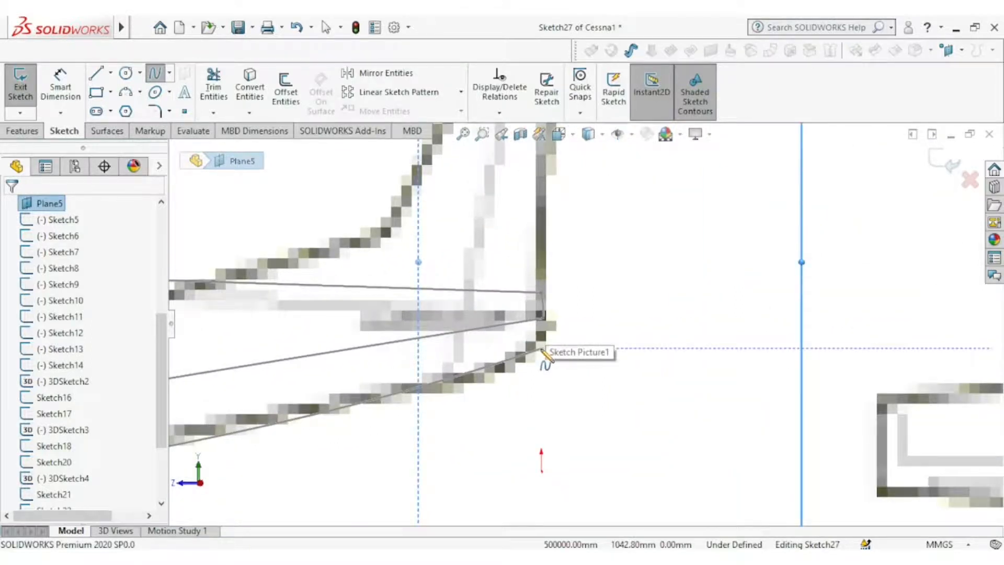
{"action": "scroll", "coordinate": [545, 340], "scroll_direction": "down", "scroll_amount": 3}
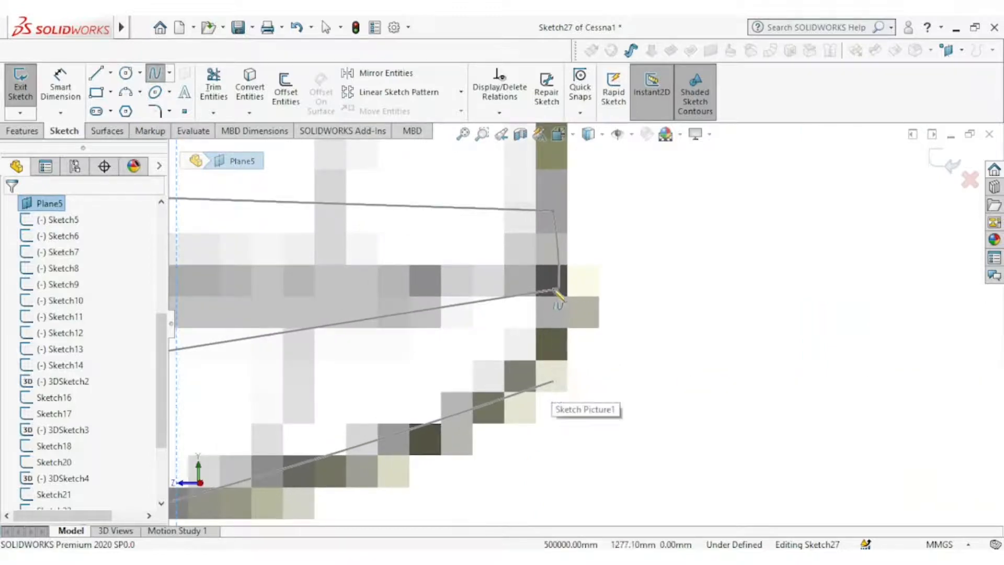
{"action": "scroll", "coordinate": [565, 301], "scroll_direction": "up", "scroll_amount": 5}
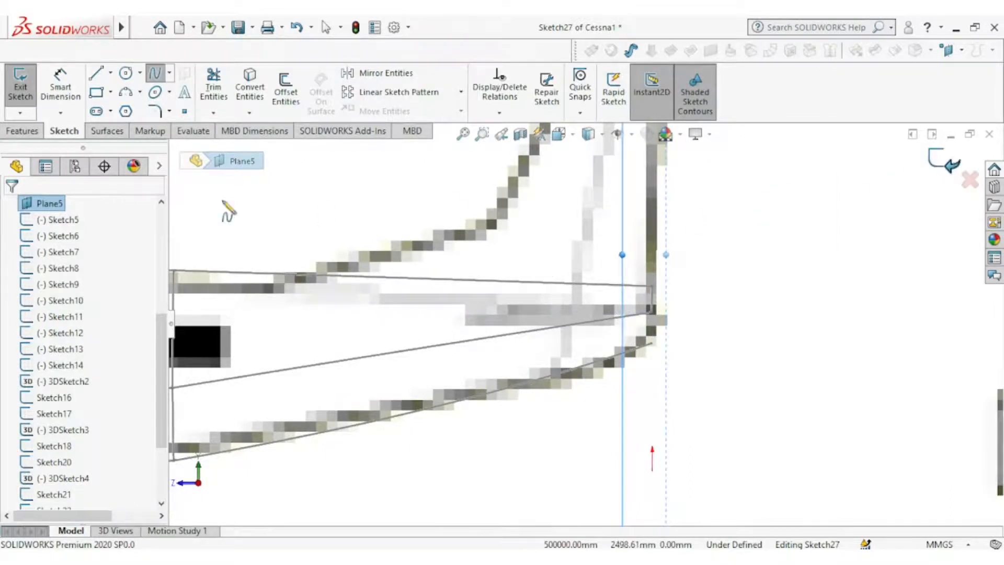
{"action": "left_click", "coordinate": [20, 86]}
Hide the Reference folder's blueprint images
{"action": "scroll", "coordinate": [79, 262], "scroll_direction": "up", "scroll_amount": 3}
{"action": "right_click", "coordinate": [67, 268]}
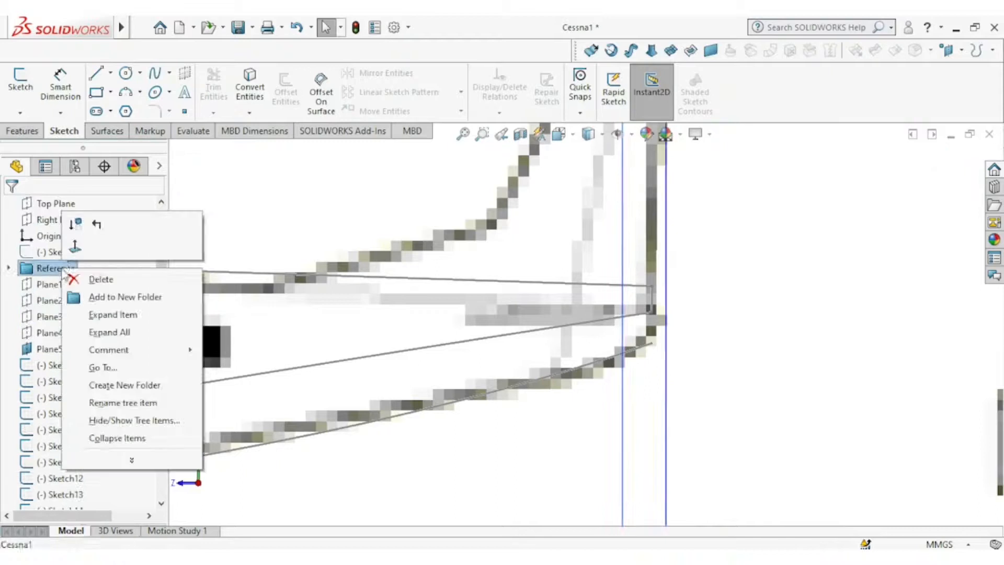
{"action": "left_click", "coordinate": [75, 245]}
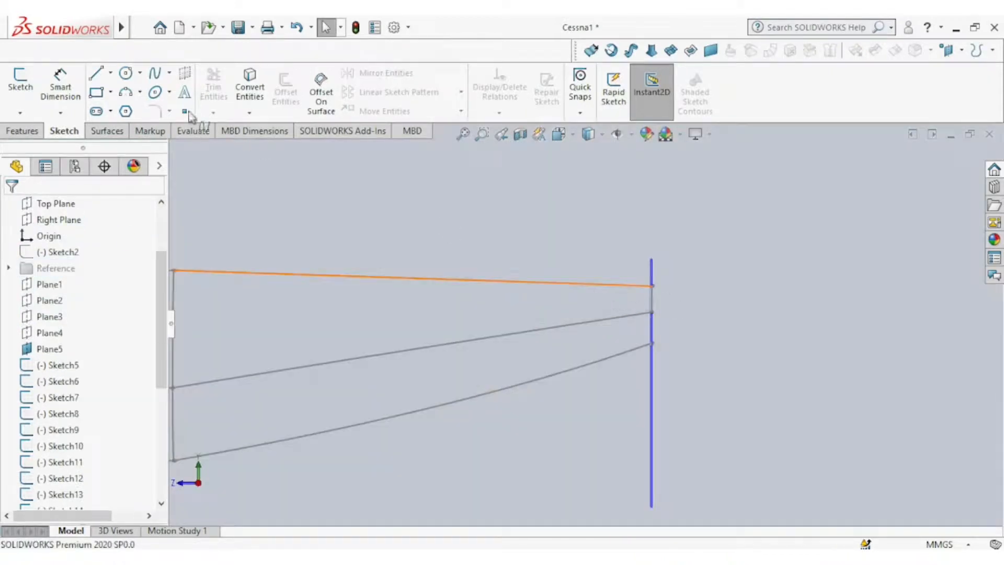
Sketch a two-point spline on Plane5 from the side curve's tail end to the bottom fuselage curve's rear end and close the sketch
{"action": "left_click", "coordinate": [651, 361]}
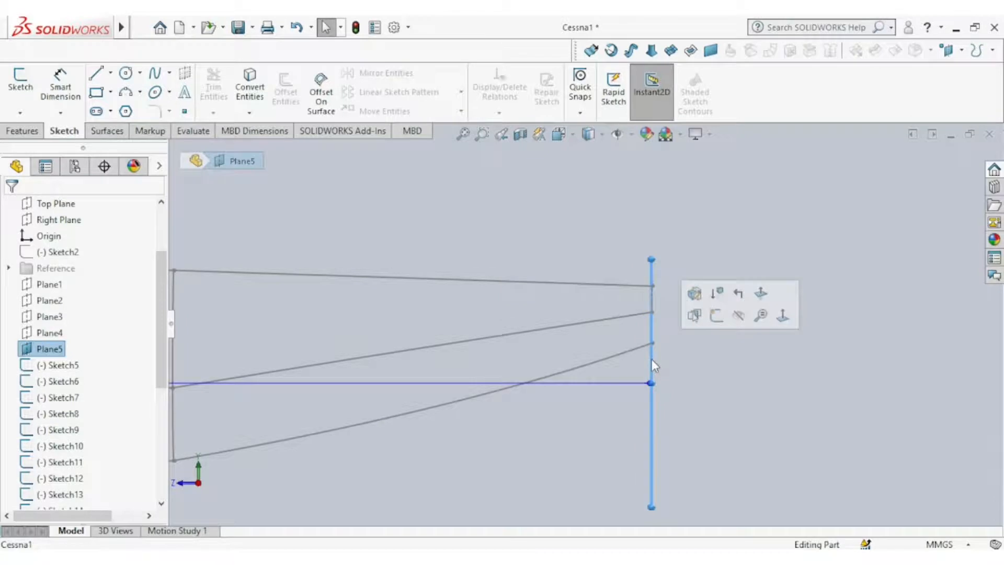
{"action": "left_click", "coordinate": [695, 315]}
{"action": "left_click", "coordinate": [156, 76]}
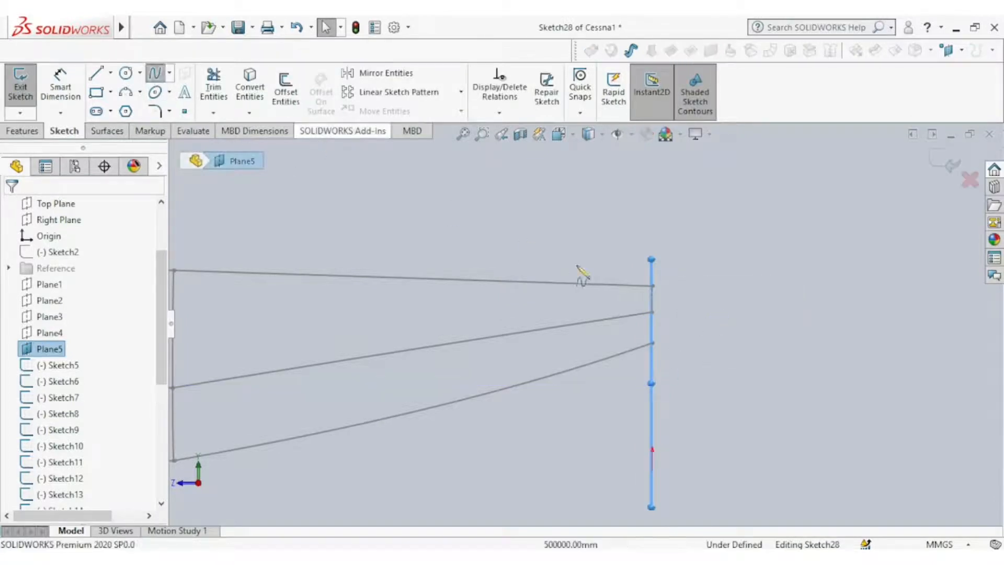
{"action": "mouse_move", "coordinate": [668, 328]}
{"action": "middle_mouse_down"}
{"action": "mouse_move", "coordinate": [639, 329]}
{"action": "mouse_move", "coordinate": [644, 318]}
{"action": "mouse_move", "coordinate": [664, 321]}
{"action": "middle_mouse_up"}
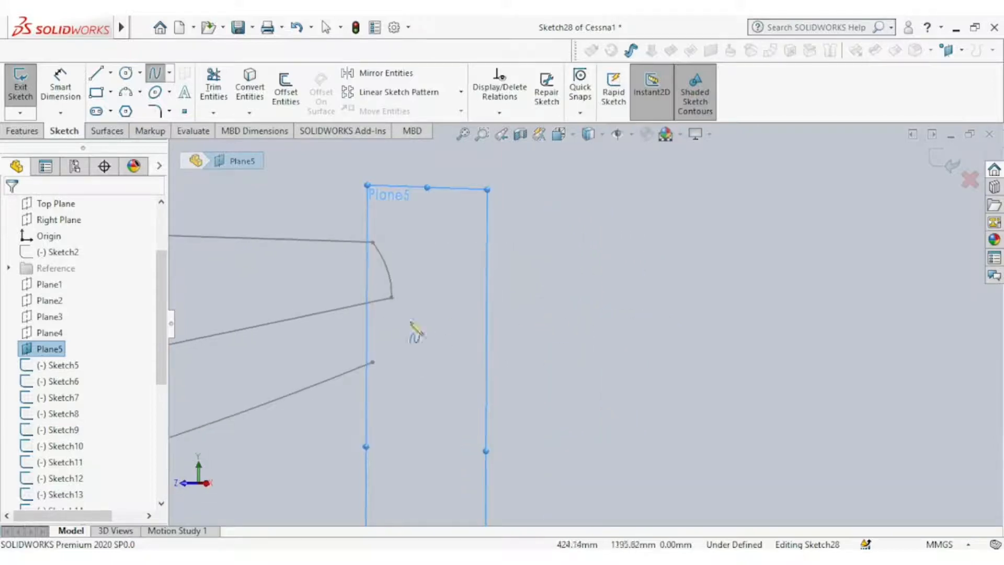
{"action": "left_click", "coordinate": [392, 298]}
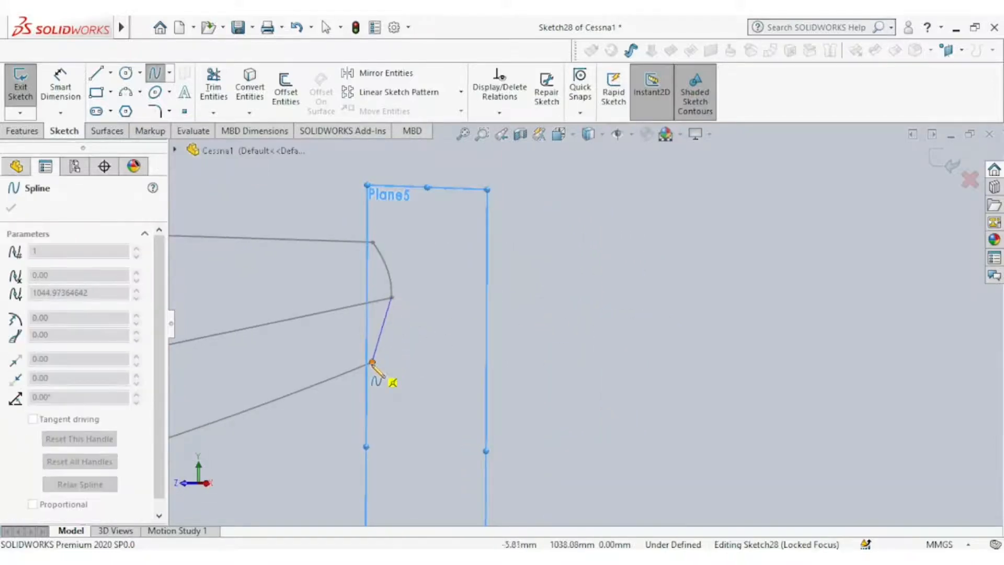
{"action": "left_click", "coordinate": [371, 362]}
{"action": "right_click", "coordinate": [437, 350]}
{"action": "left_click", "coordinate": [479, 349]}
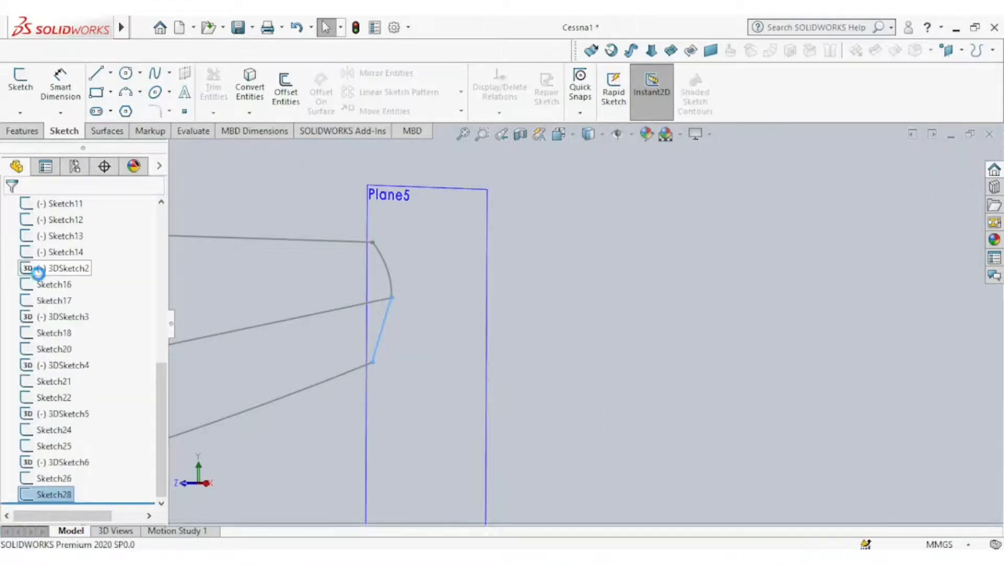
Show the Reference folder's blueprint images again
{"action": "scroll", "coordinate": [63, 360], "scroll_direction": "up", "scroll_amount": 6}
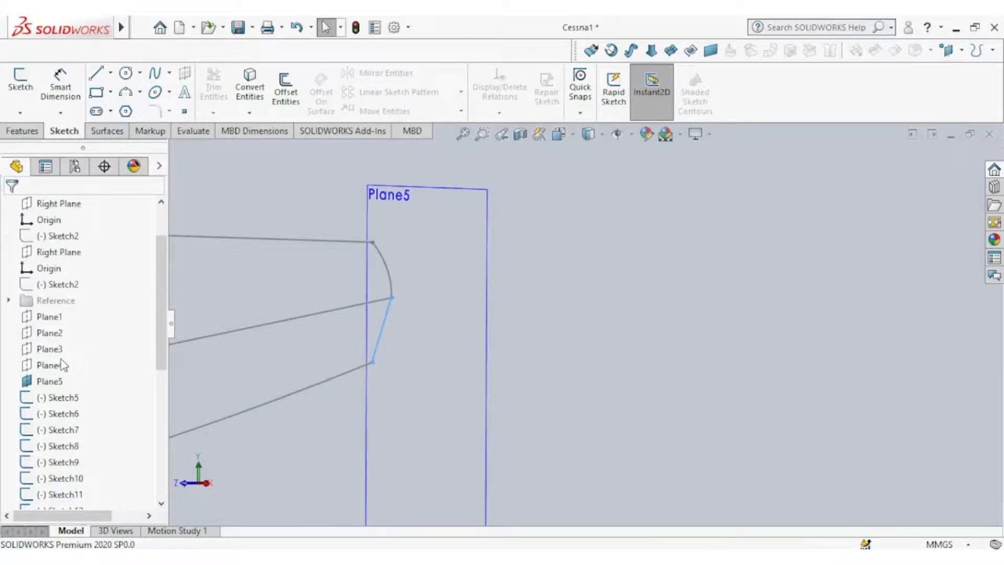
{"action": "right_click", "coordinate": [59, 301]}
{"action": "left_click", "coordinate": [69, 261]}
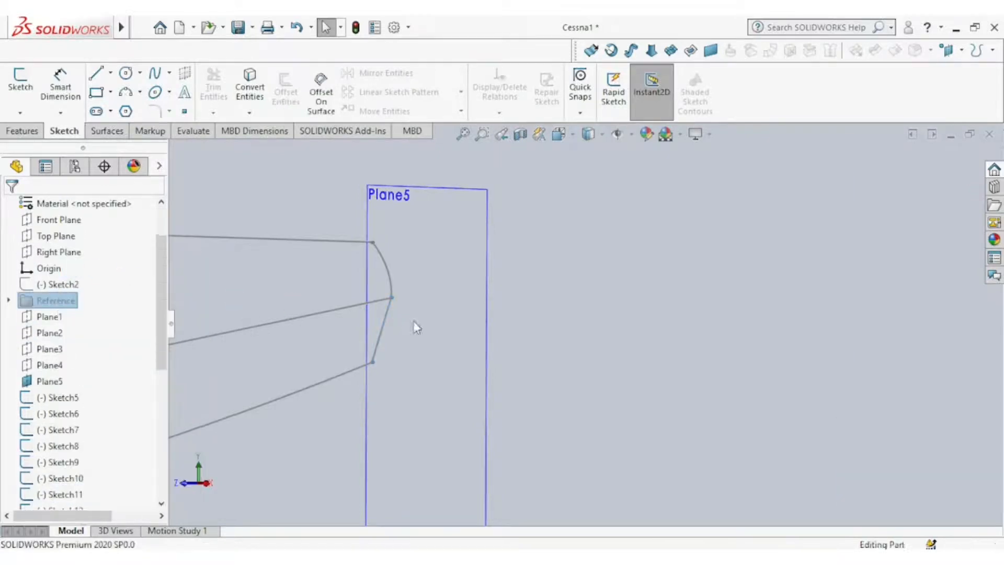
Edit Sketch28 in the Front view, pull the tangent handle at the spline's upper end downward to curve it, and close the sketch
{"action": "left_click_drag", "start_coordinate": [160, 319], "coordinate": [161, 459]}
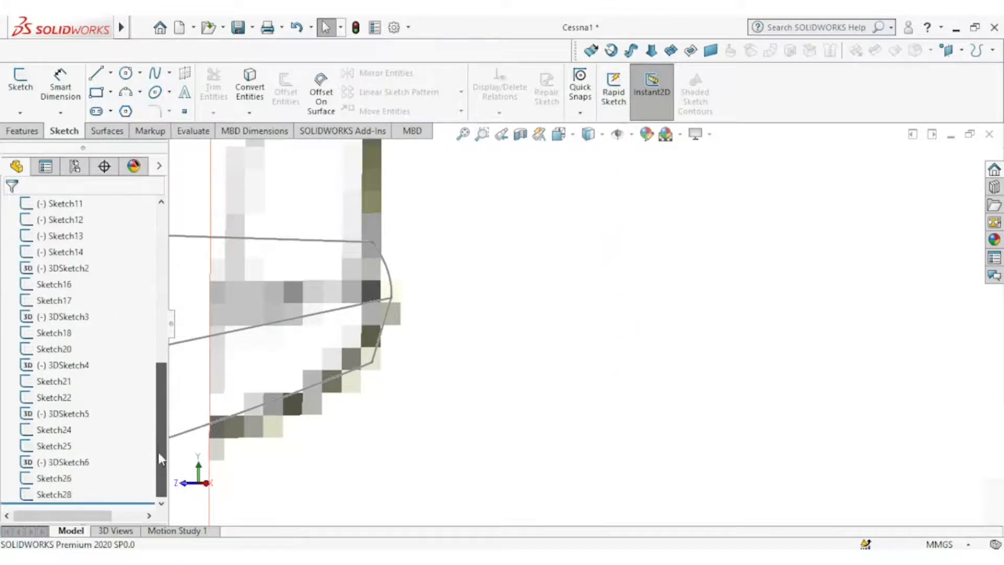
{"action": "right_click", "coordinate": [68, 494]}
{"action": "left_click", "coordinate": [80, 226]}
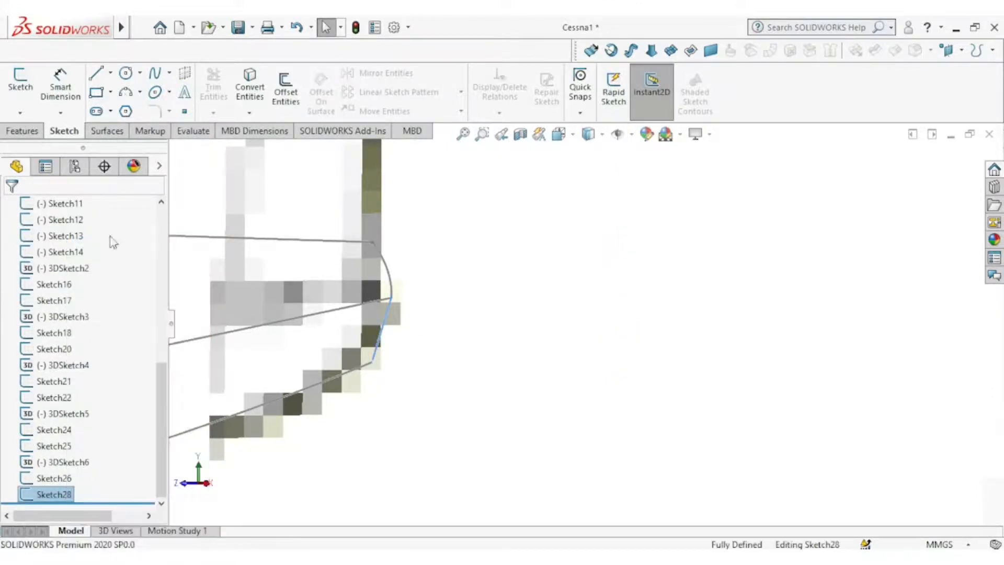
{"action": "left_click", "coordinate": [558, 133]}
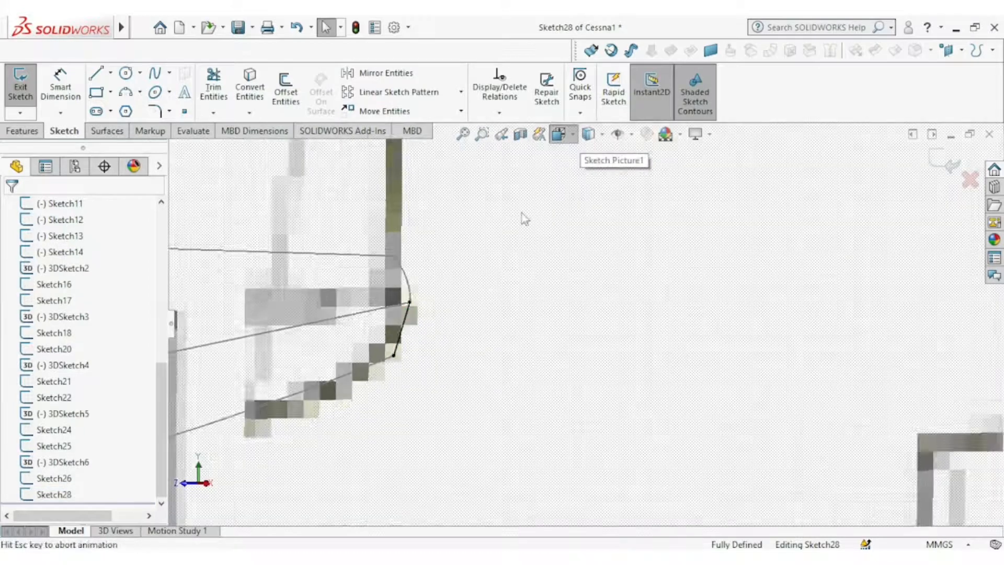
{"action": "left_click", "coordinate": [411, 376]}
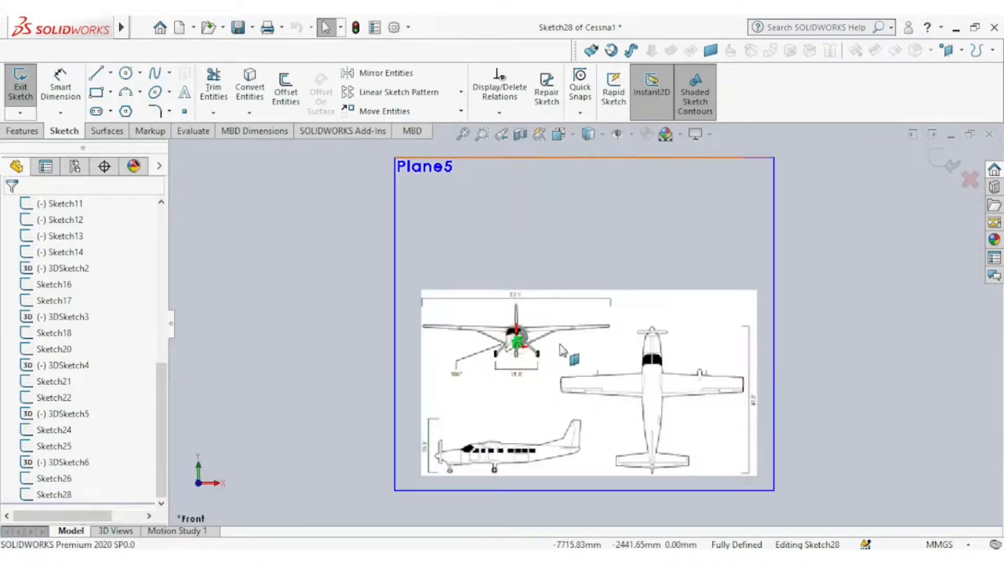
{"action": "scroll", "coordinate": [540, 342], "scroll_direction": "down", "scroll_amount": 10}
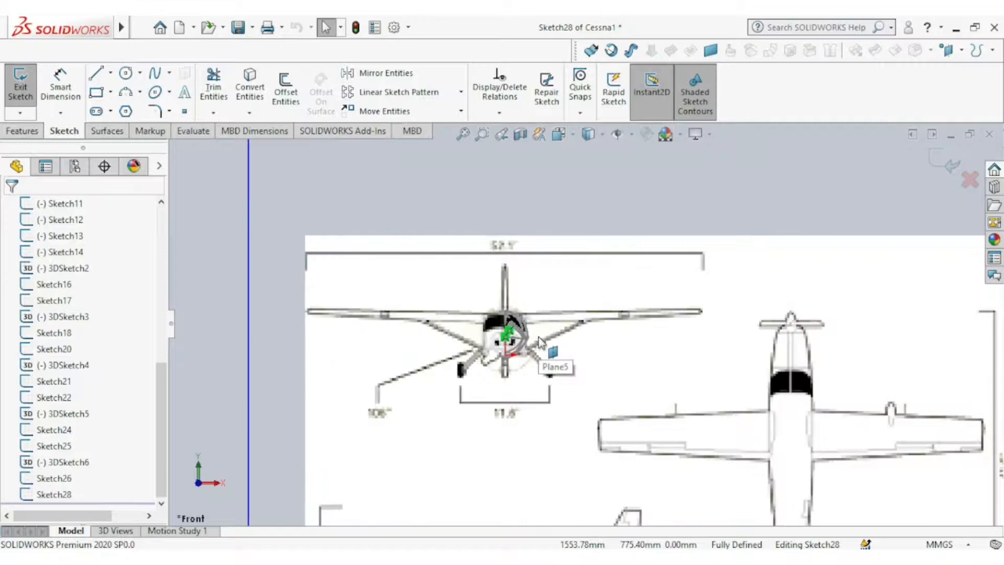
{"action": "scroll", "coordinate": [438, 265], "scroll_direction": "down", "scroll_amount": 5}
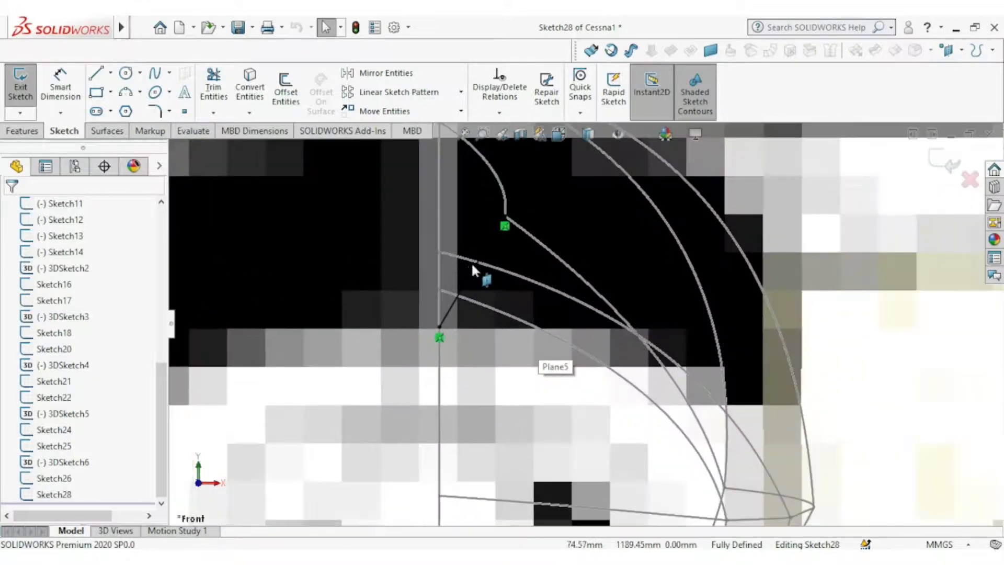
{"action": "left_click", "coordinate": [479, 261]}
{"action": "left_click_drag", "start_coordinate": [479, 262], "coordinate": [497, 266]}
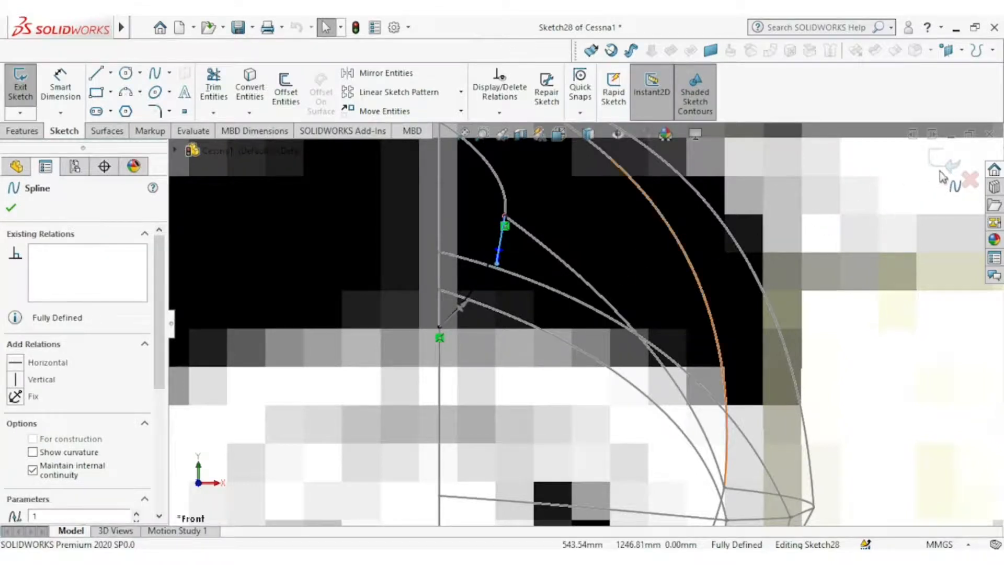
{"action": "left_click", "coordinate": [925, 166]}
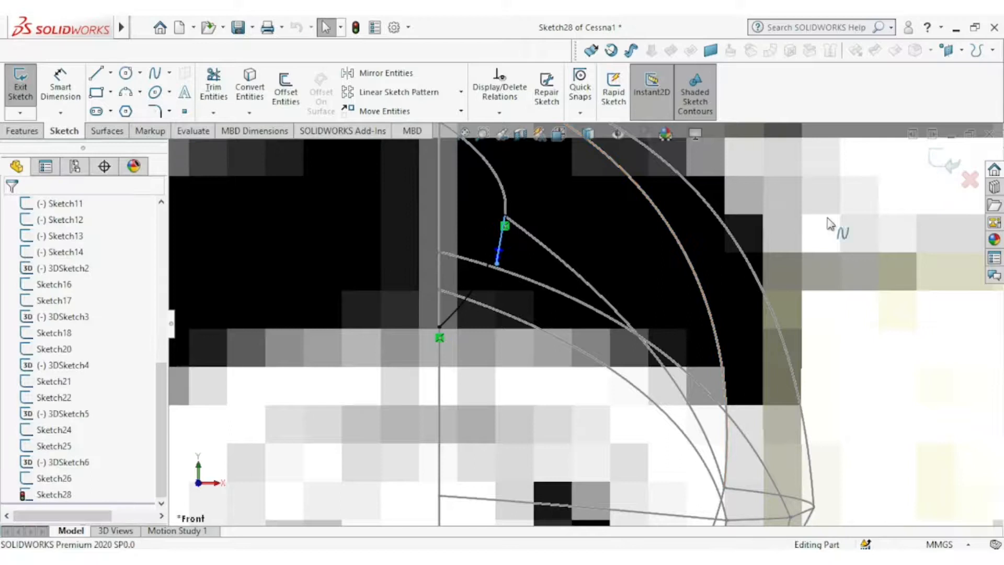
Hide the Reference folder's blueprint images and Plane5 so only the fuselage wireframe is displayed
{"action": "scroll", "coordinate": [720, 269], "scroll_direction": "up", "scroll_amount": 10}
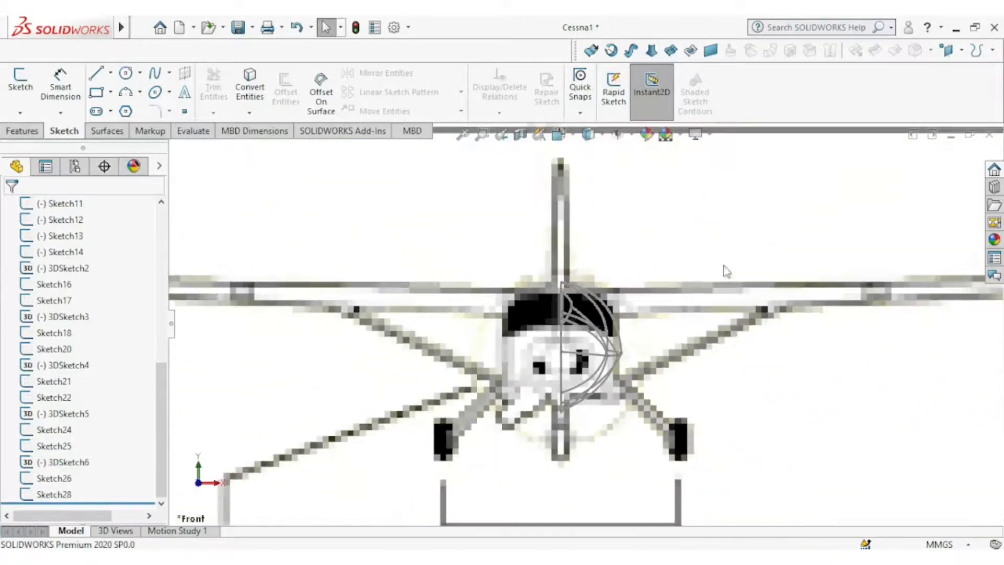
{"action": "scroll", "coordinate": [707, 281], "scroll_direction": "up", "scroll_amount": 3}
{"action": "middle_click_drag", "start_coordinate": [684, 281], "coordinate": [588, 286]}
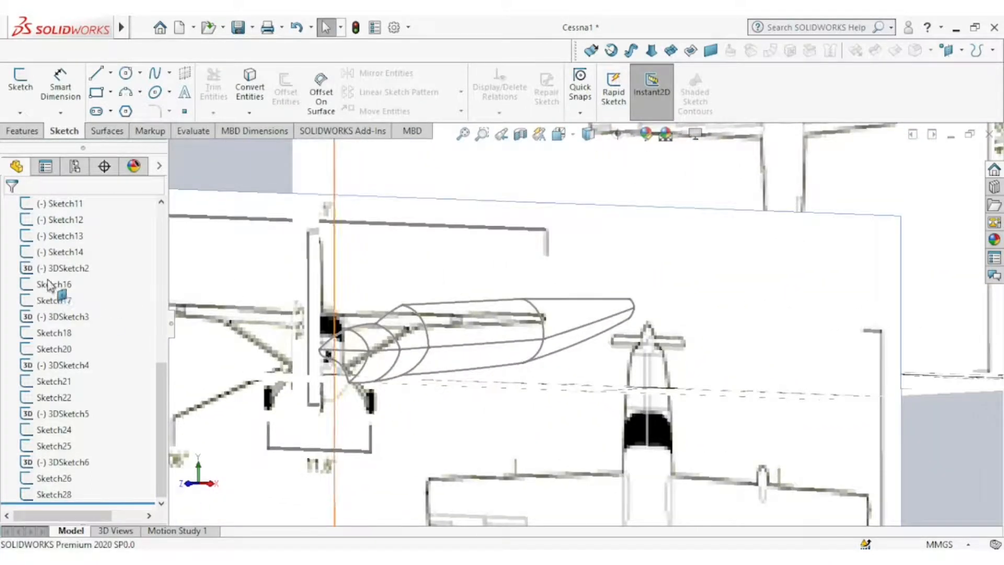
{"action": "scroll", "coordinate": [49, 285], "scroll_direction": "up", "scroll_amount": 5}
{"action": "scroll", "coordinate": [51, 261], "scroll_direction": "up", "scroll_amount": 3}
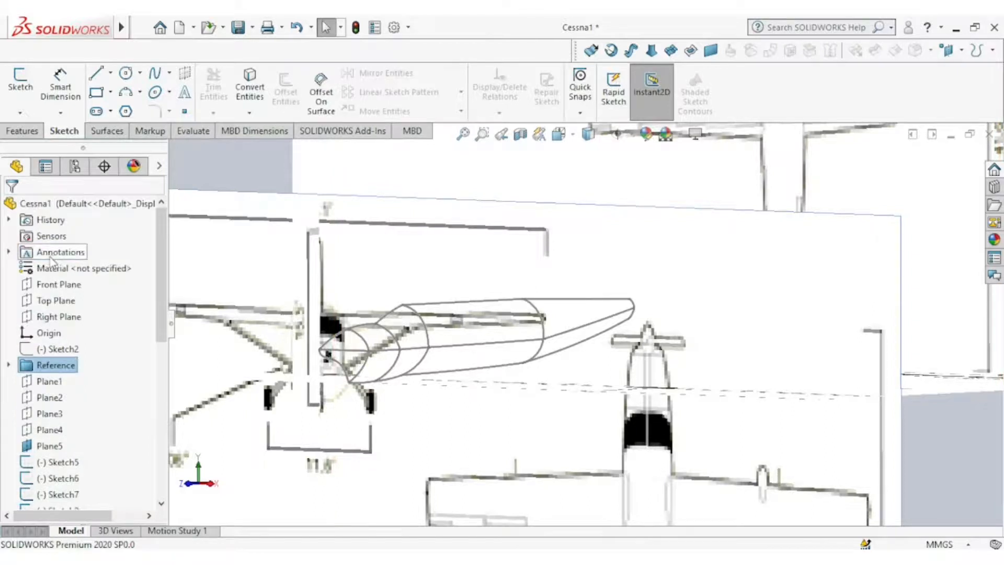
{"action": "right_click", "coordinate": [52, 369]}
{"action": "left_click", "coordinate": [67, 328]}
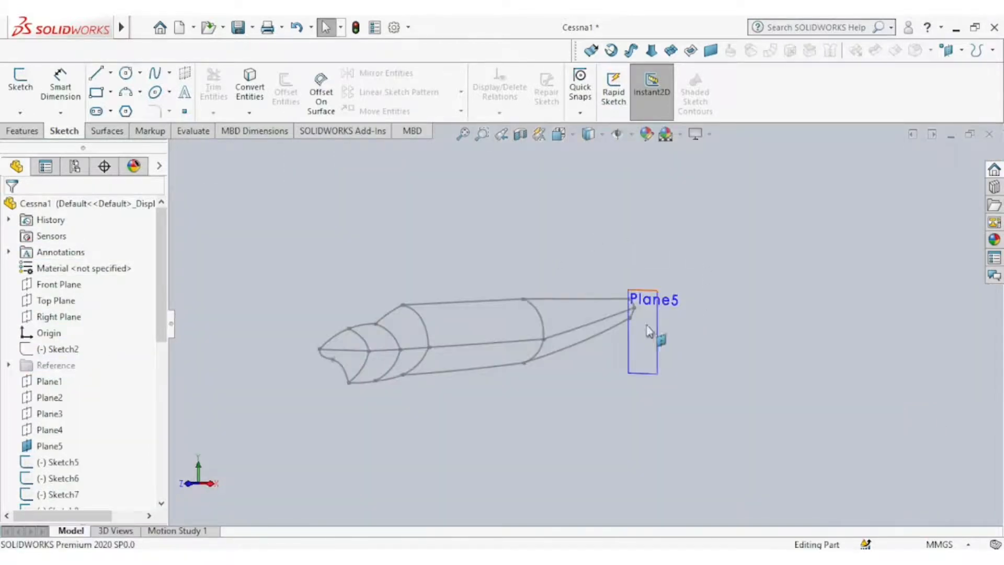
{"action": "left_click", "coordinate": [656, 331]}
{"action": "left_click", "coordinate": [737, 283]}
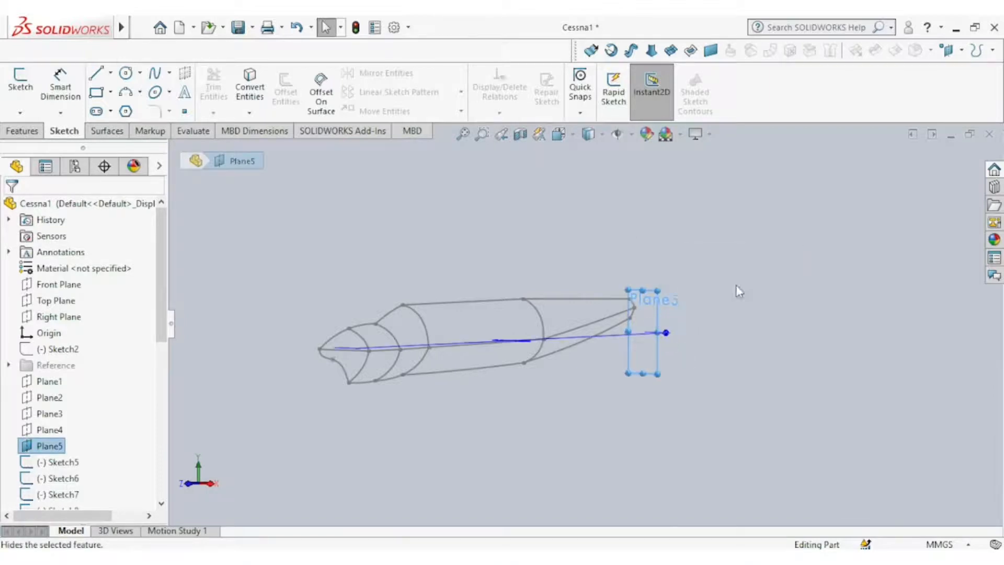
{"action": "middle_click_drag", "start_coordinate": [523, 287], "coordinate": [502, 348]}
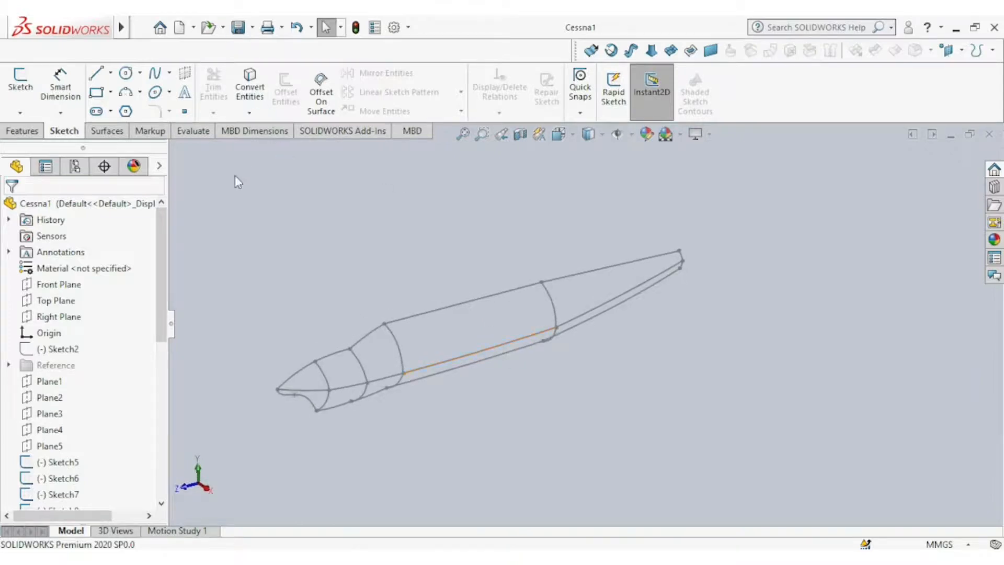
Create a Boundary Surface for the upper nose with Sketch5 and 3DSketch2 in Direction 1 and the Sketch16 cross-section in Direction 2
{"action": "left_click", "coordinate": [108, 131]}
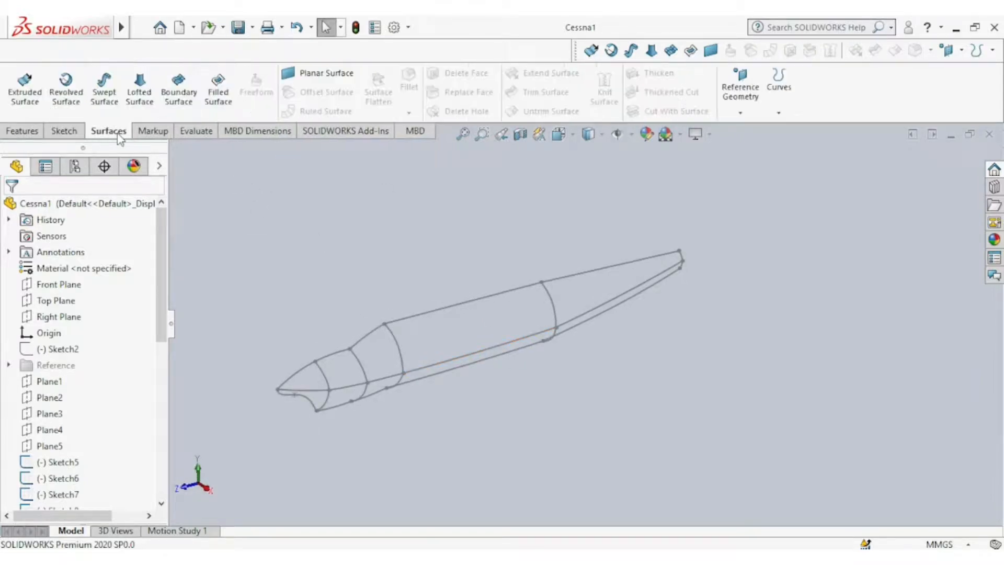
{"action": "left_click", "coordinate": [179, 88]}
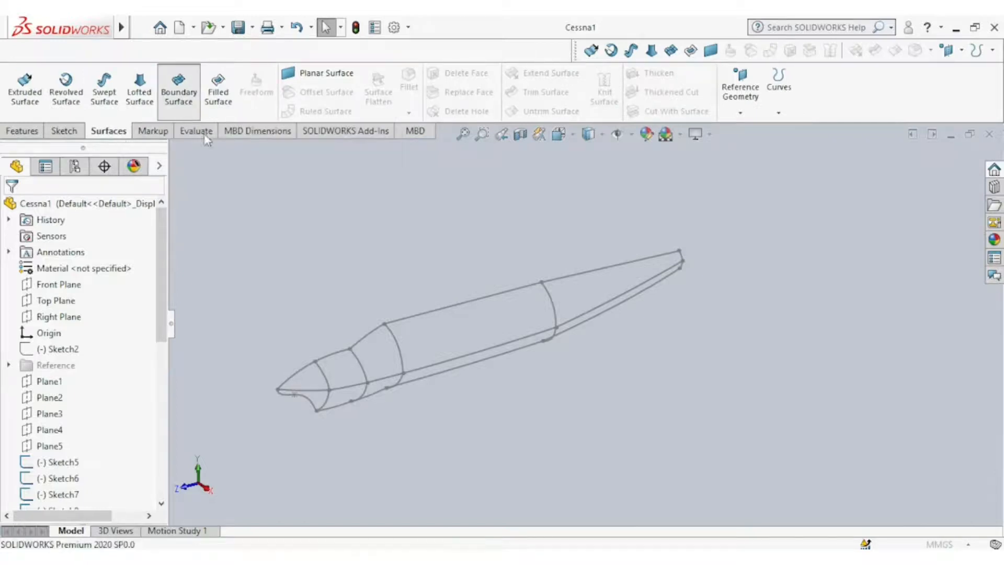
{"action": "scroll", "coordinate": [327, 404], "scroll_direction": "down", "scroll_amount": 2}
{"action": "scroll", "coordinate": [356, 395], "scroll_direction": "down", "scroll_amount": 3}
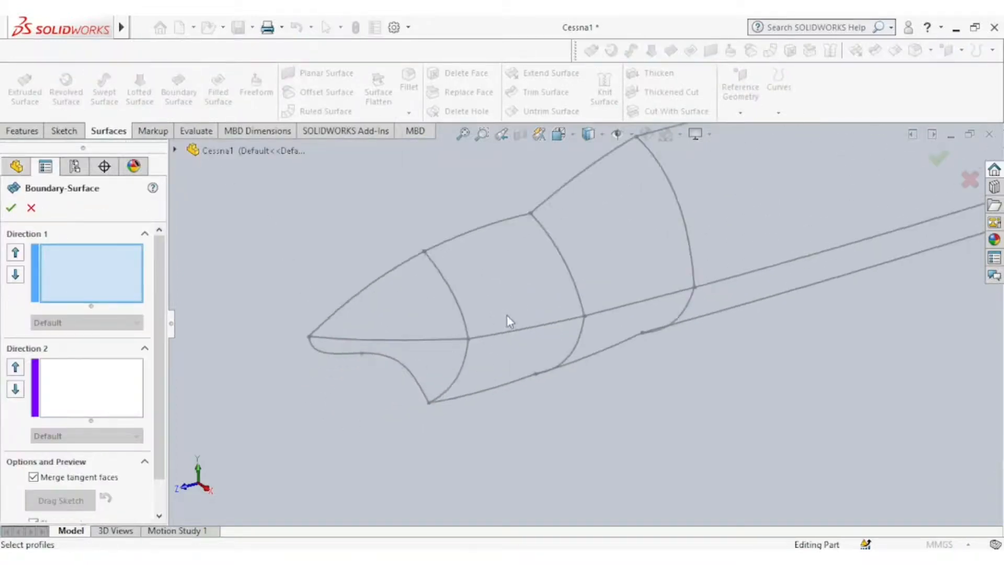
{"action": "scroll", "coordinate": [507, 315], "scroll_direction": "down", "scroll_amount": 2}
{"action": "left_click", "coordinate": [314, 285]}
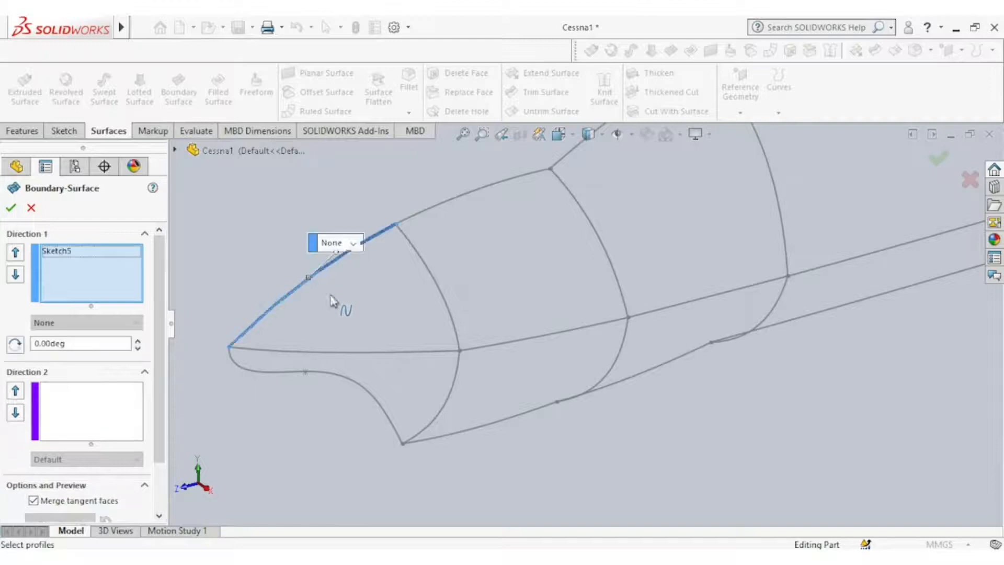
{"action": "left_click", "coordinate": [355, 354]}
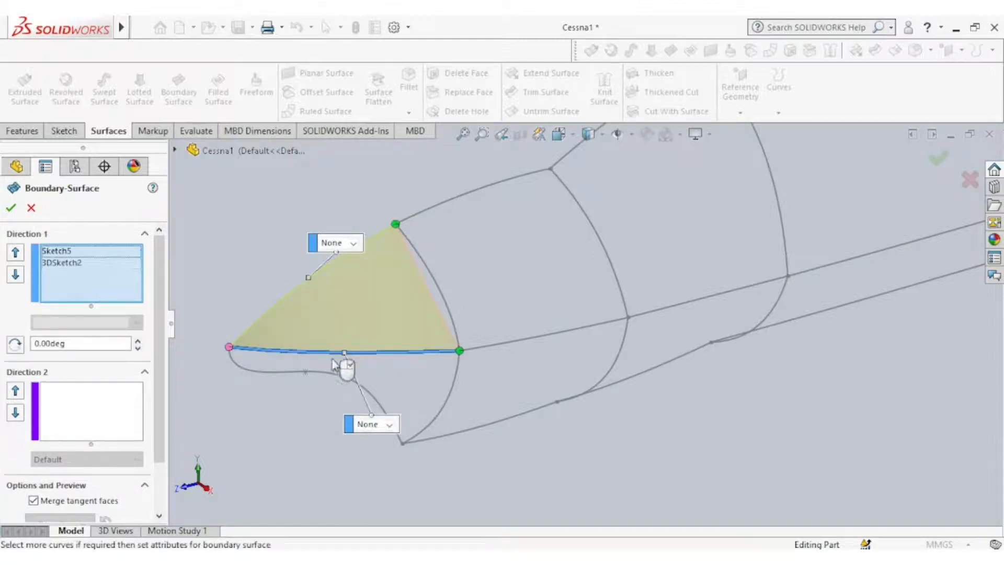
{"action": "left_click", "coordinate": [104, 425]}
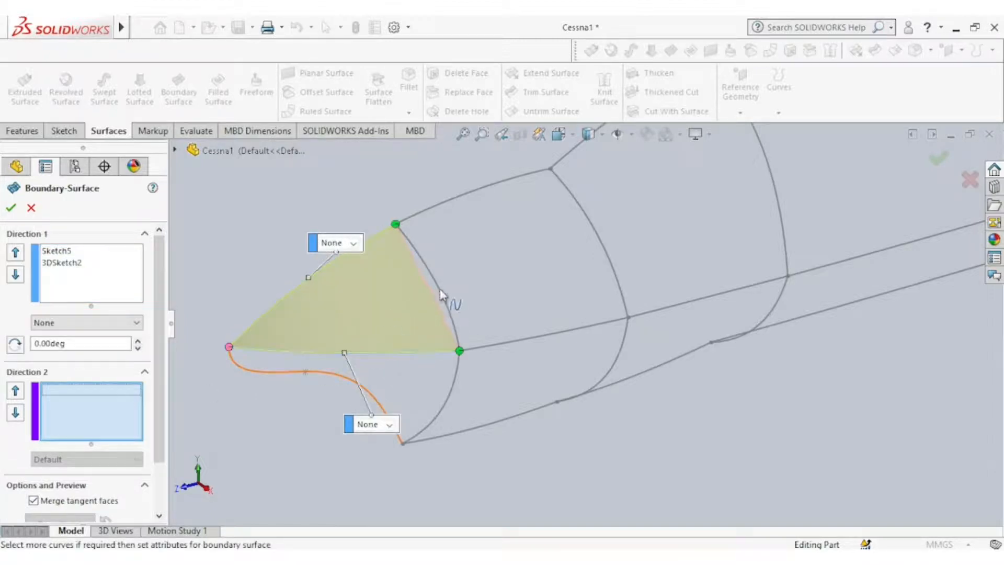
{"action": "left_click", "coordinate": [442, 297]}
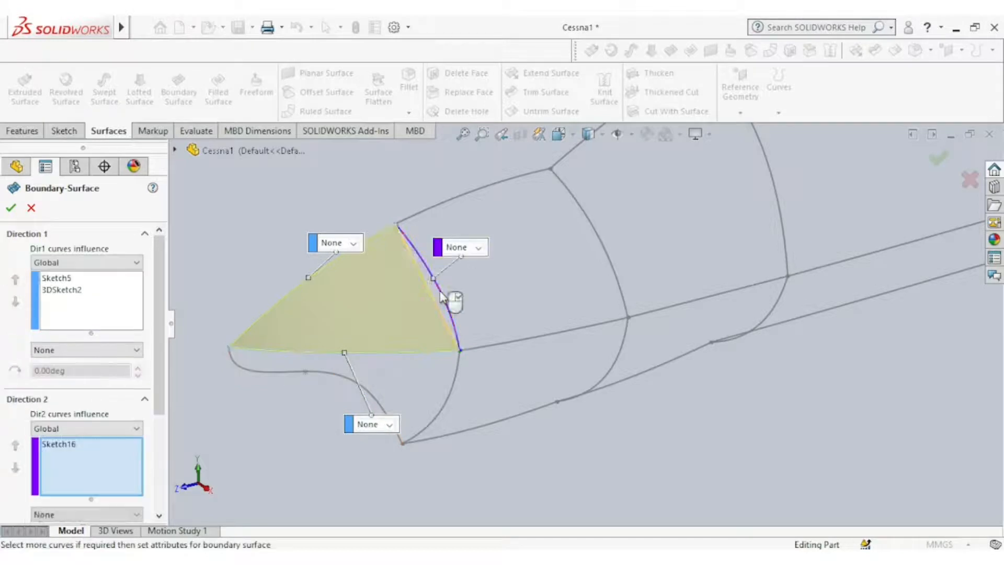
{"action": "left_click", "coordinate": [11, 209]}
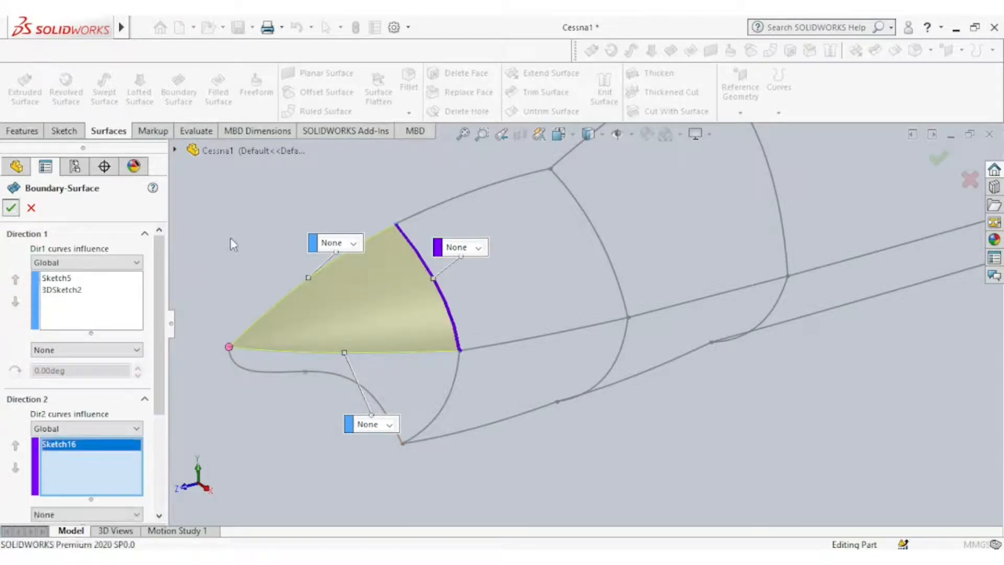
Create a Boundary Surface for the lower nose from the upper surface's side edge and Sketch6 in Direction 1, with Sketch17 in Direction 2
{"action": "left_click", "coordinate": [181, 94]}
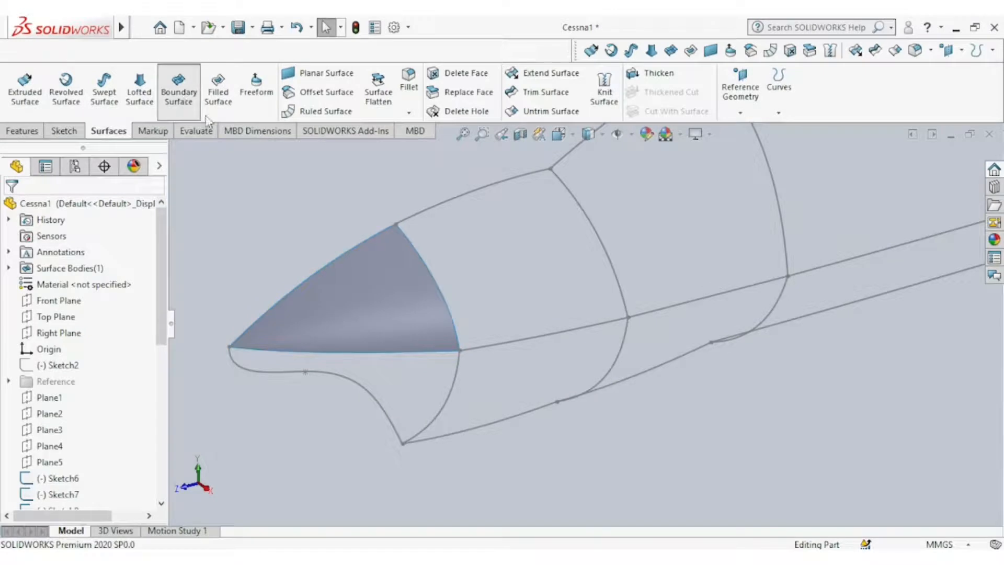
{"action": "left_click", "coordinate": [264, 356]}
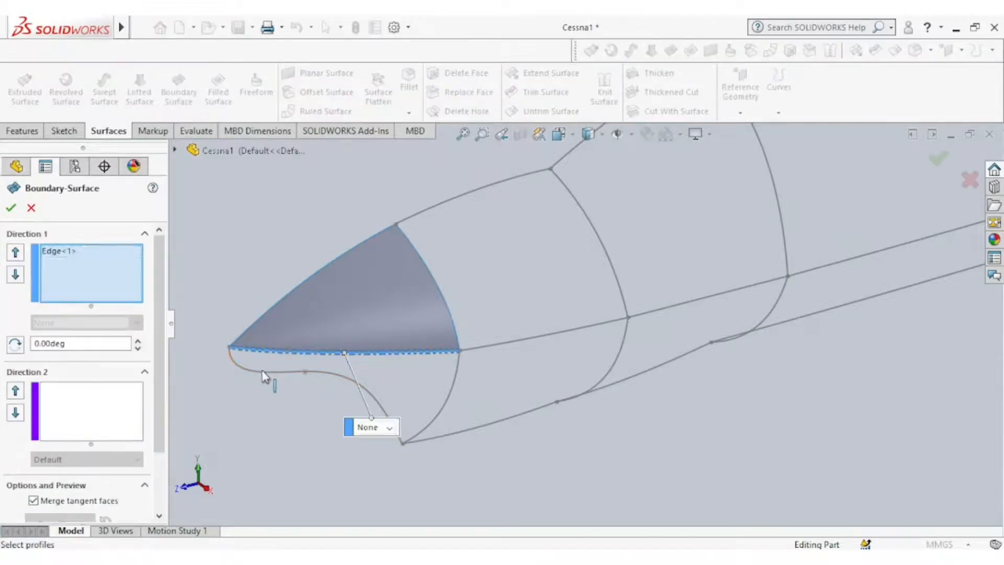
{"action": "left_click", "coordinate": [269, 372]}
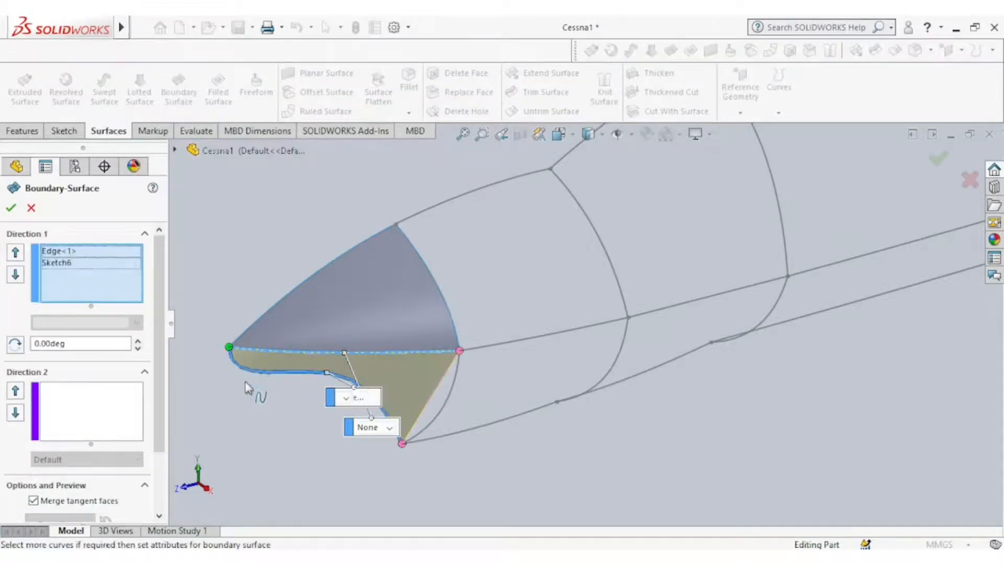
{"action": "left_click", "coordinate": [119, 416]}
{"action": "left_click", "coordinate": [437, 424]}
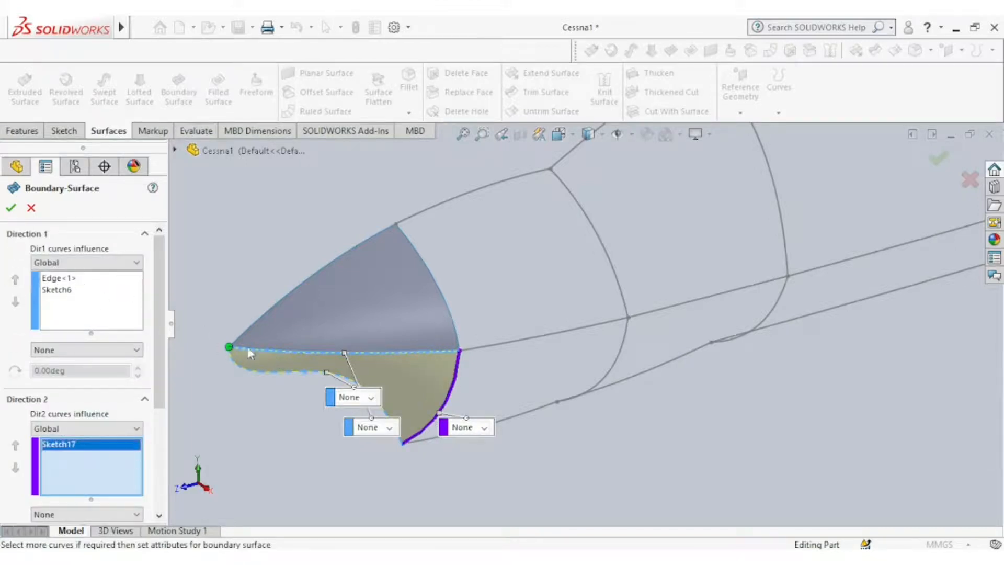
{"action": "left_click", "coordinate": [11, 208]}
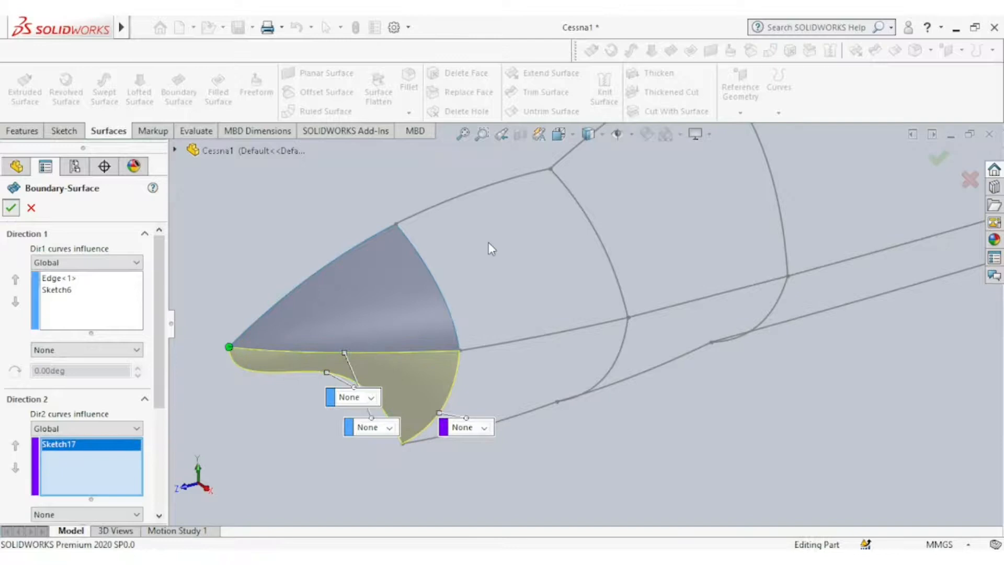
Create the upper Boundary Surface behind the nose from Sketch7 and 3DSketch3 in Direction 1, the nose's rear edge and Sketch18 in Direction 2
{"action": "left_click", "coordinate": [176, 109]}
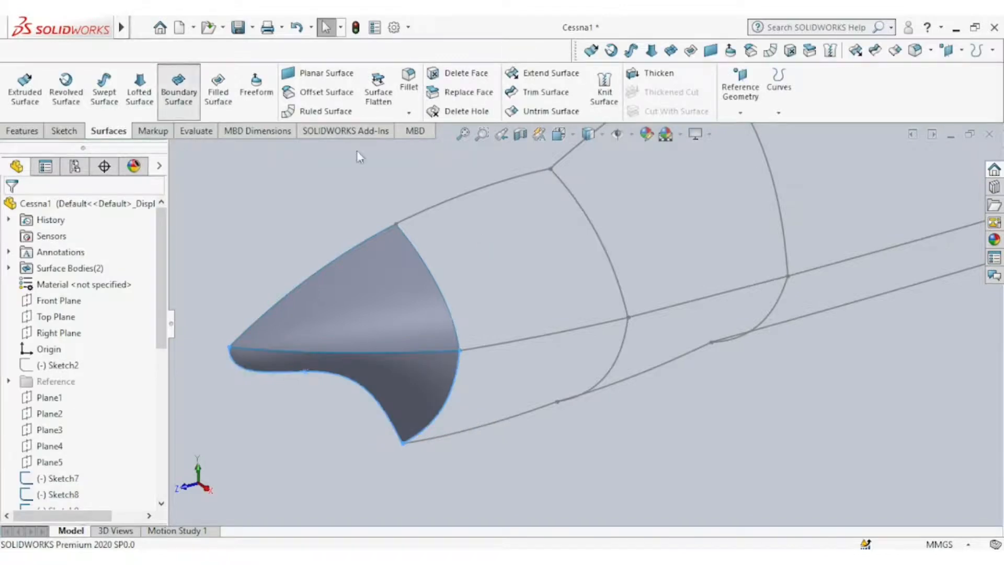
{"action": "left_click", "coordinate": [441, 212]}
{"action": "left_click", "coordinate": [515, 341]}
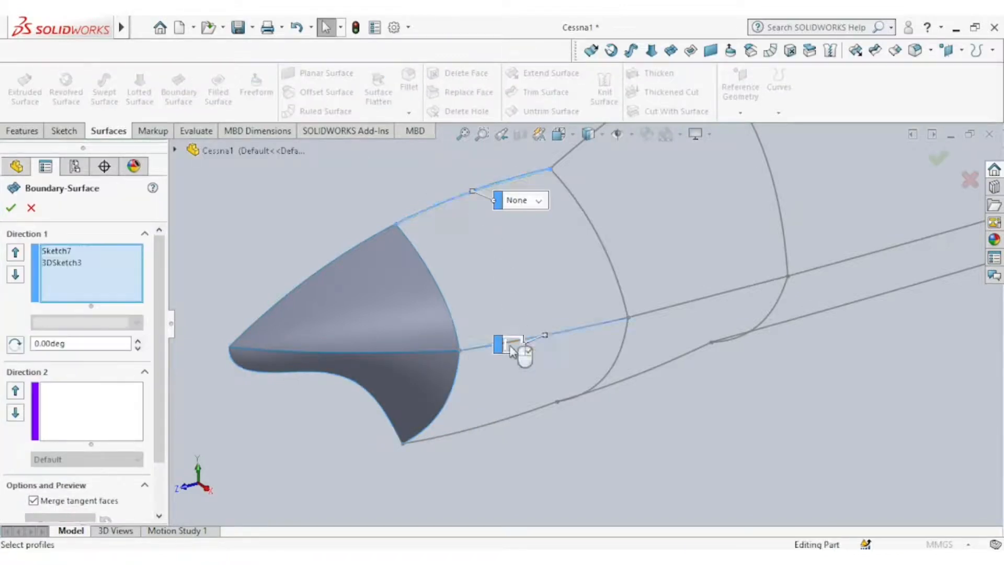
{"action": "left_click", "coordinate": [119, 422]}
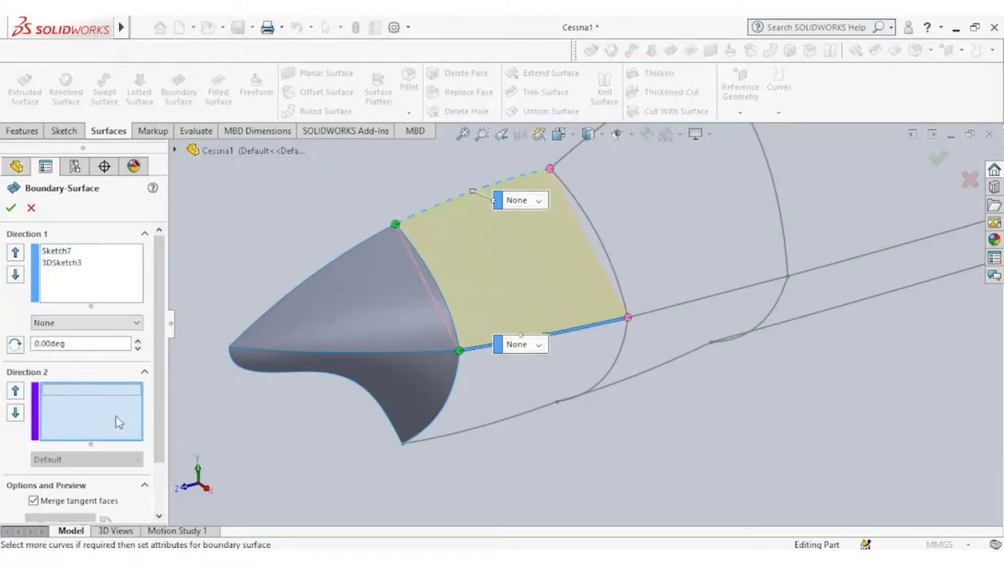
{"action": "left_click", "coordinate": [453, 316]}
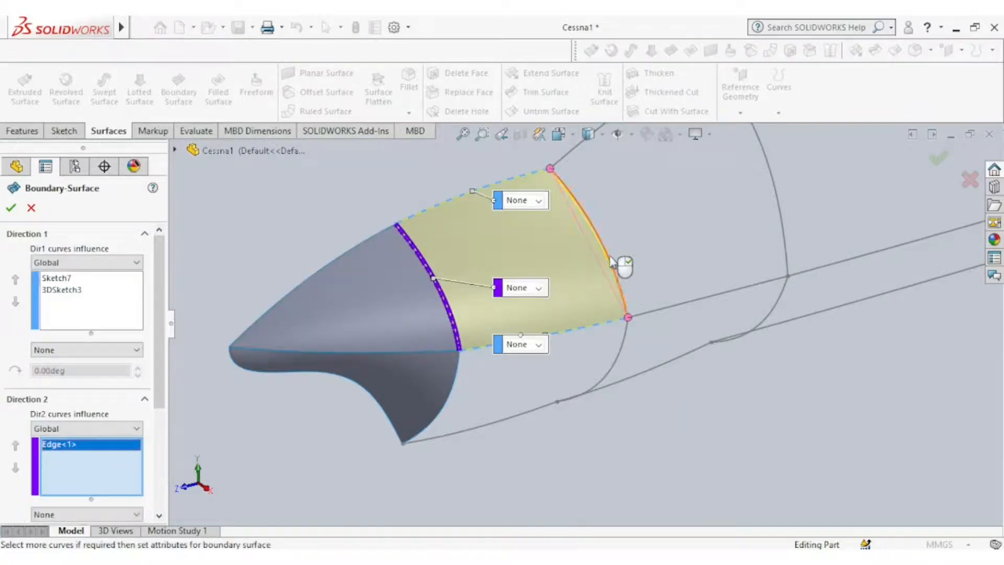
{"action": "left_click", "coordinate": [612, 262]}
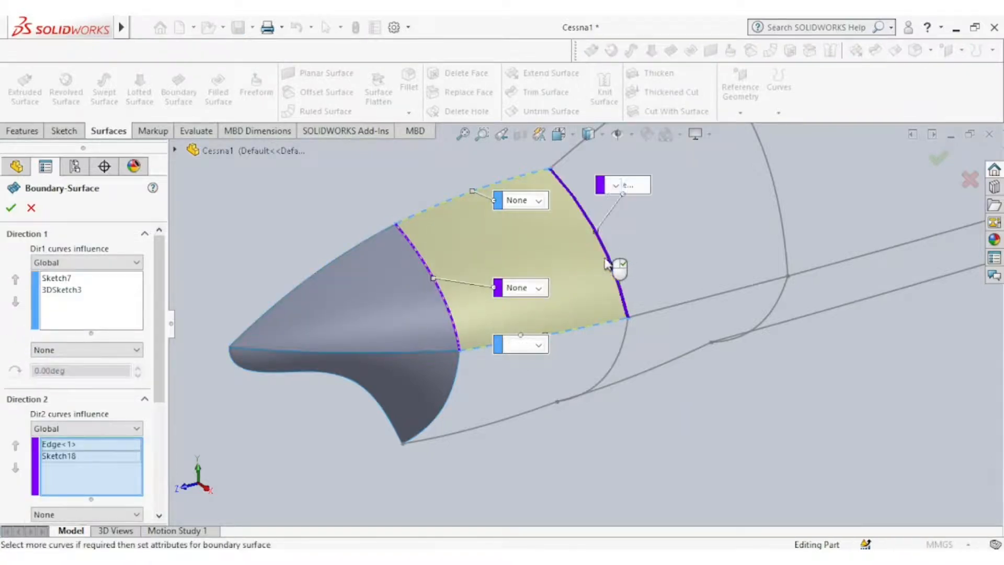
{"action": "left_click", "coordinate": [10, 208]}
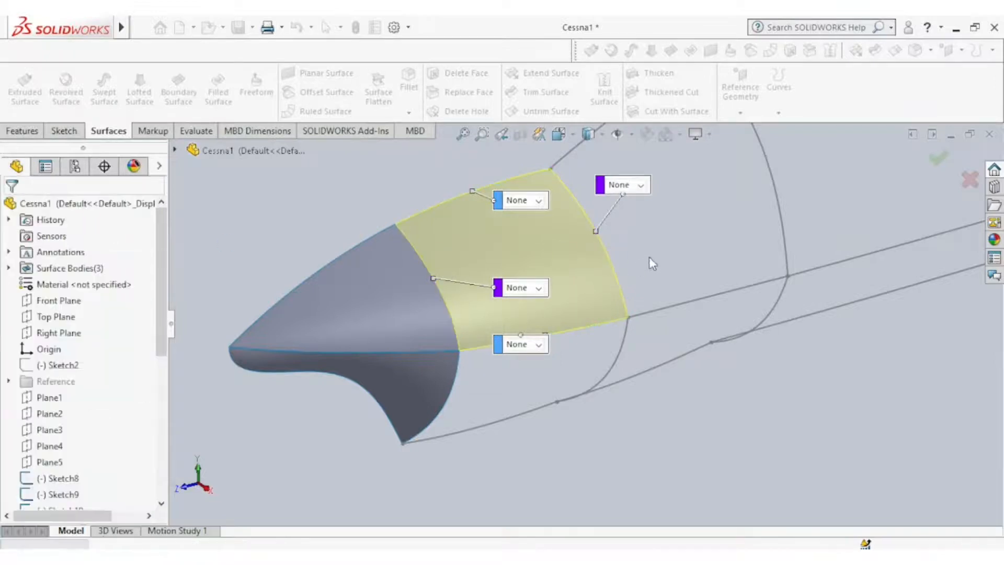
Create the lower Boundary Surface behind the nose from the lower nose's rear edge and Sketch20 in Direction 1, Sketch8 and the upper panel's edge in Direction 2
{"action": "scroll", "coordinate": [652, 256], "scroll_direction": "down", "scroll_amount": 2}
{"action": "middle_click_drag", "start_coordinate": [653, 257], "coordinate": [568, 254]}
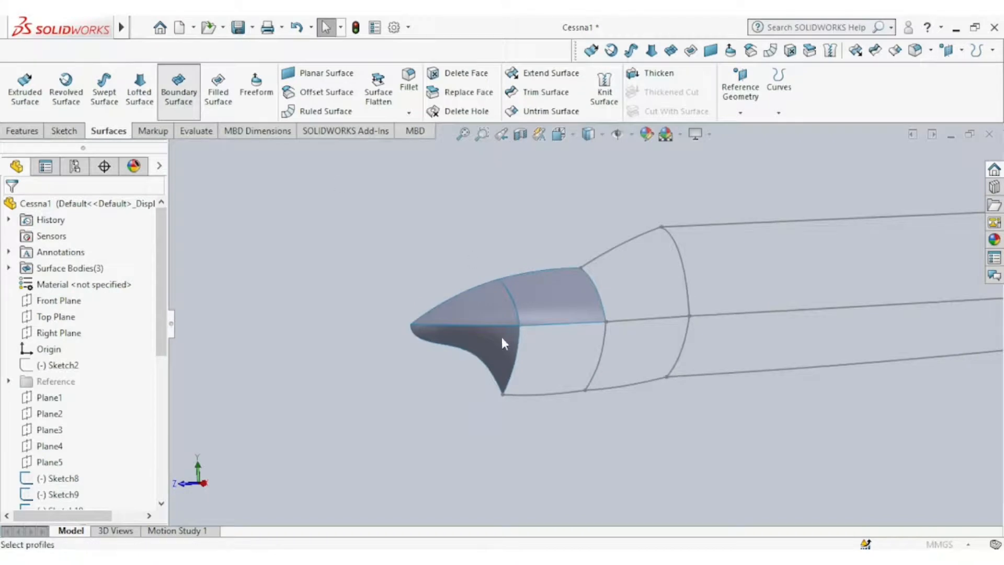
{"action": "left_click", "coordinate": [515, 365]}
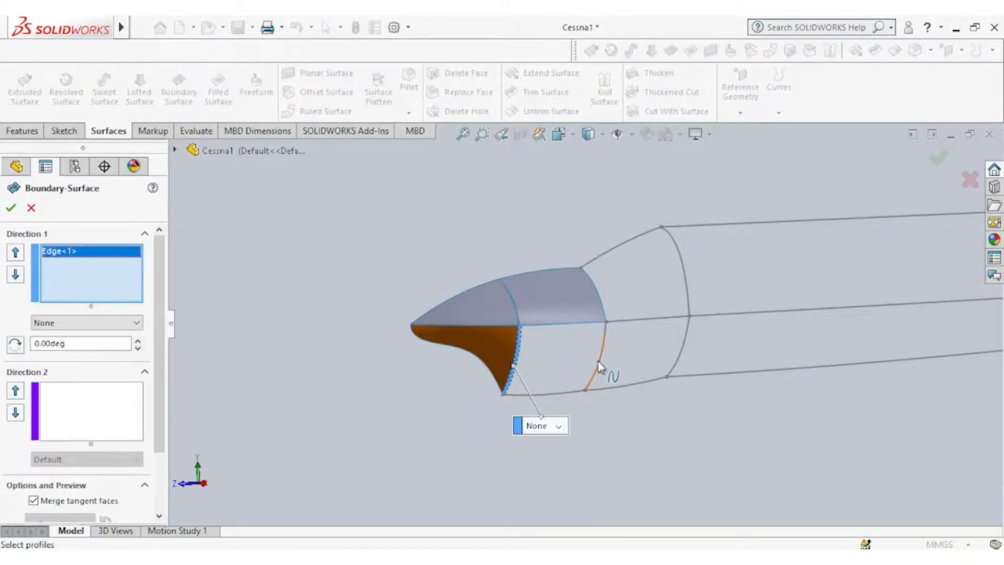
{"action": "left_click", "coordinate": [600, 367]}
{"action": "left_click", "coordinate": [108, 428]}
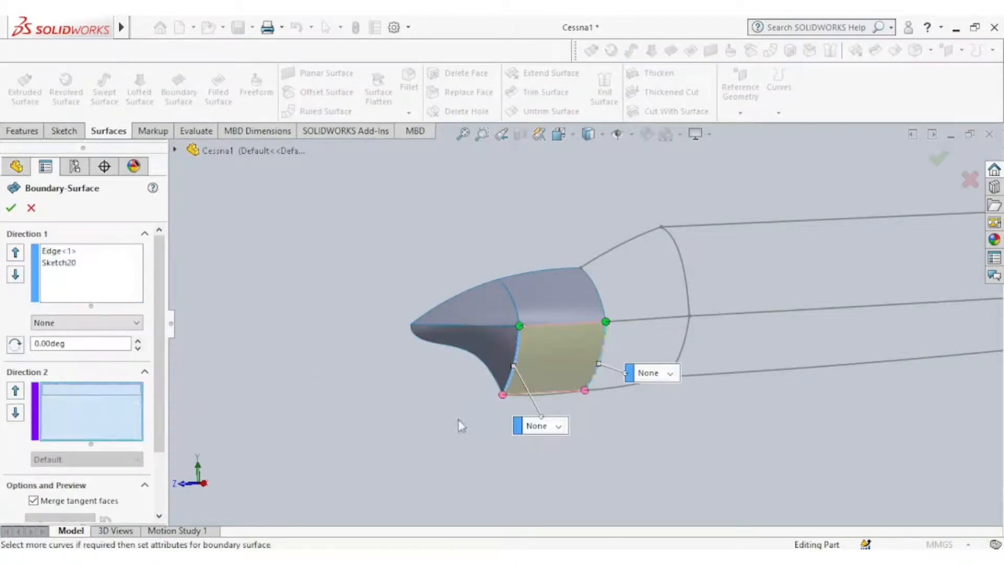
{"action": "left_click", "coordinate": [546, 391]}
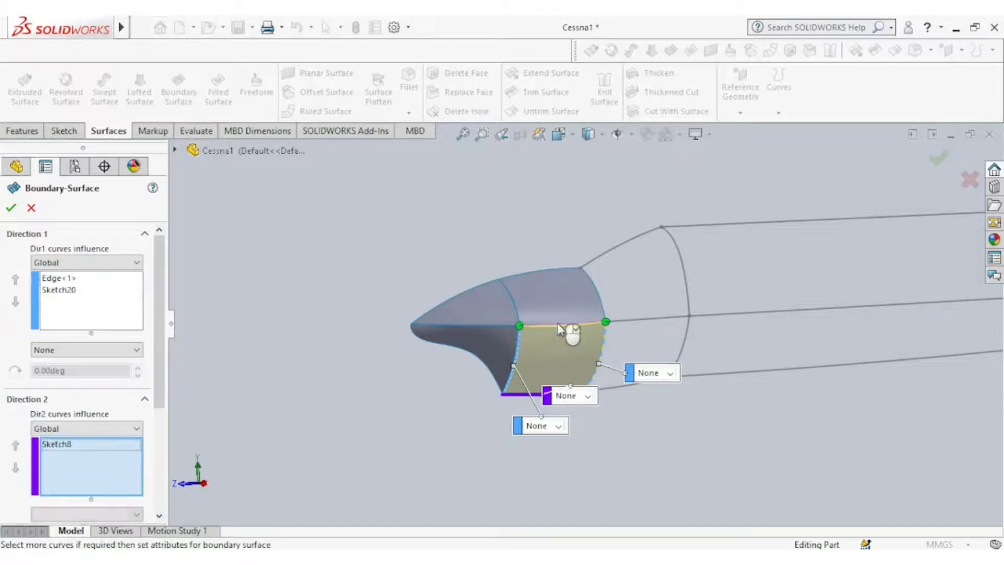
{"action": "left_click", "coordinate": [559, 324]}
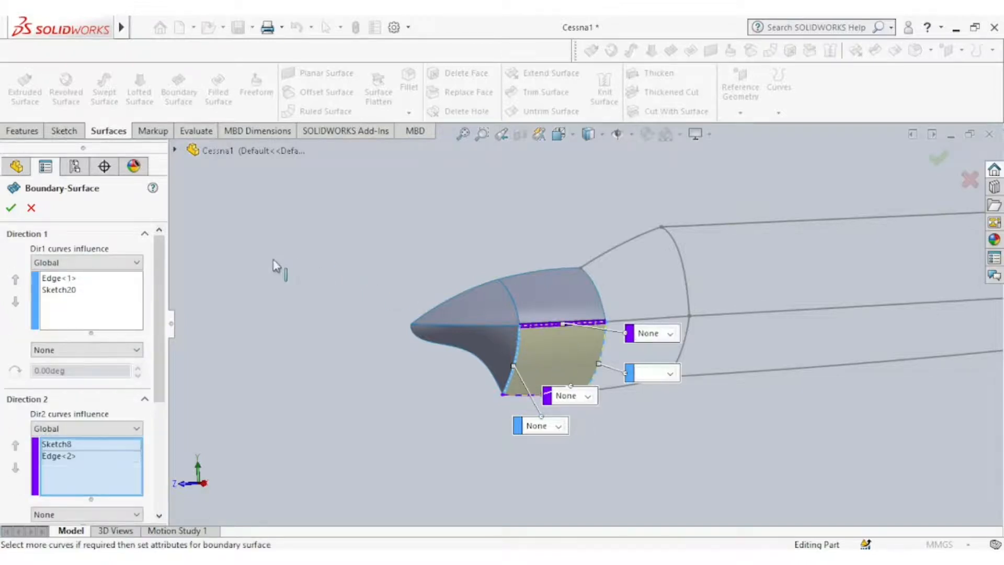
{"action": "left_click", "coordinate": [10, 208]}
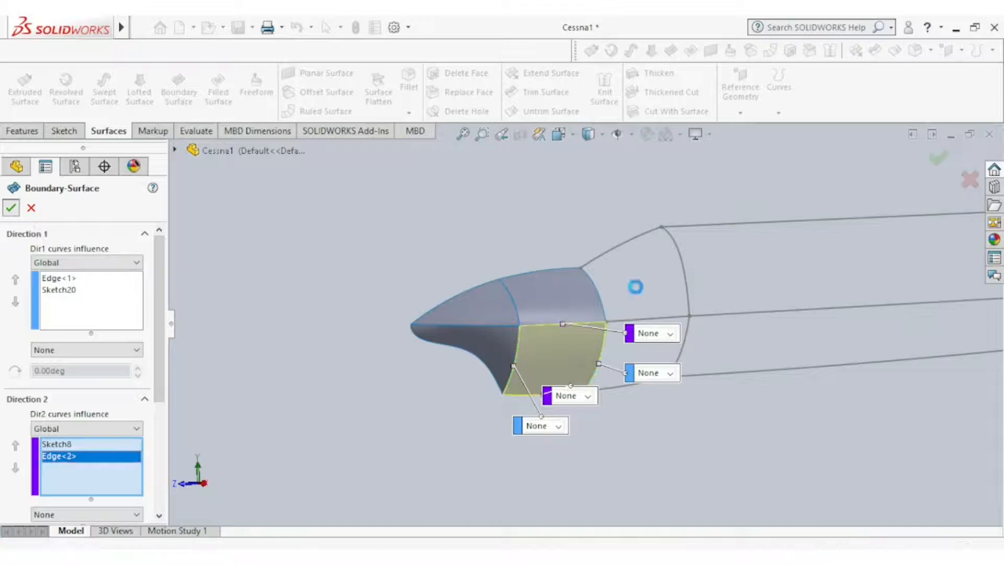
Create the third upper Boundary Surface from the second upper panel's rear edge and Sketch21 in Direction 1, with 3DSketch4 and Sketch9 in Direction 2
{"action": "key", "text": "Left"}
{"action": "middle_click_drag", "start_coordinate": [751, 268], "coordinate": [759, 285]}
{"action": "left_click", "coordinate": [183, 113]}
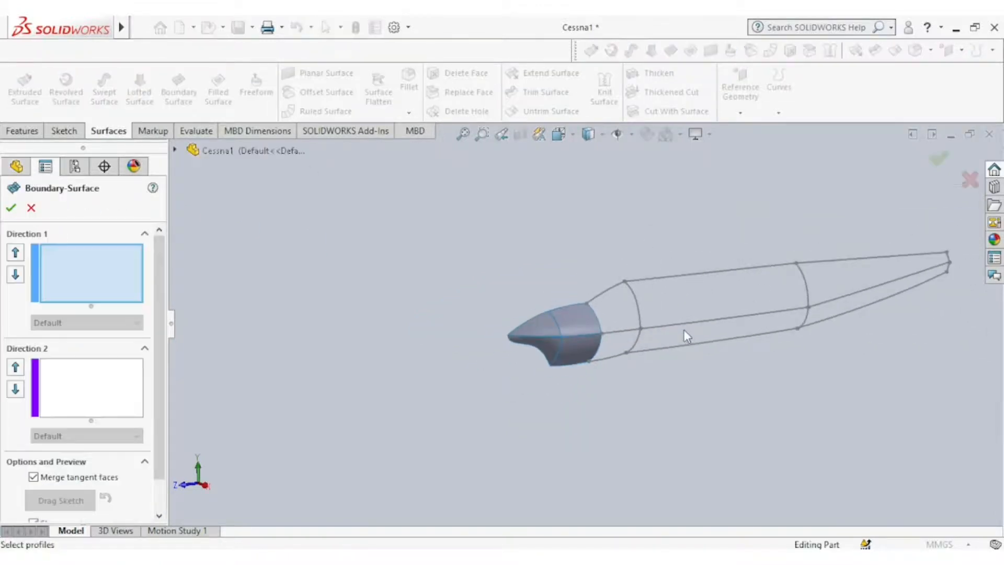
{"action": "scroll", "coordinate": [683, 329], "scroll_direction": "down", "scroll_amount": 3}
{"action": "left_click", "coordinate": [477, 310]}
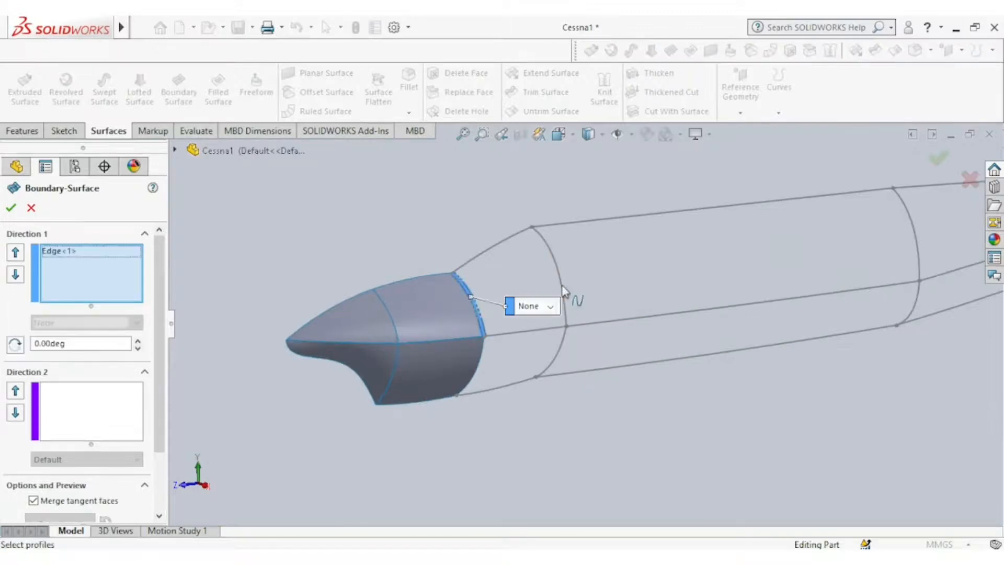
{"action": "left_click", "coordinate": [563, 292]}
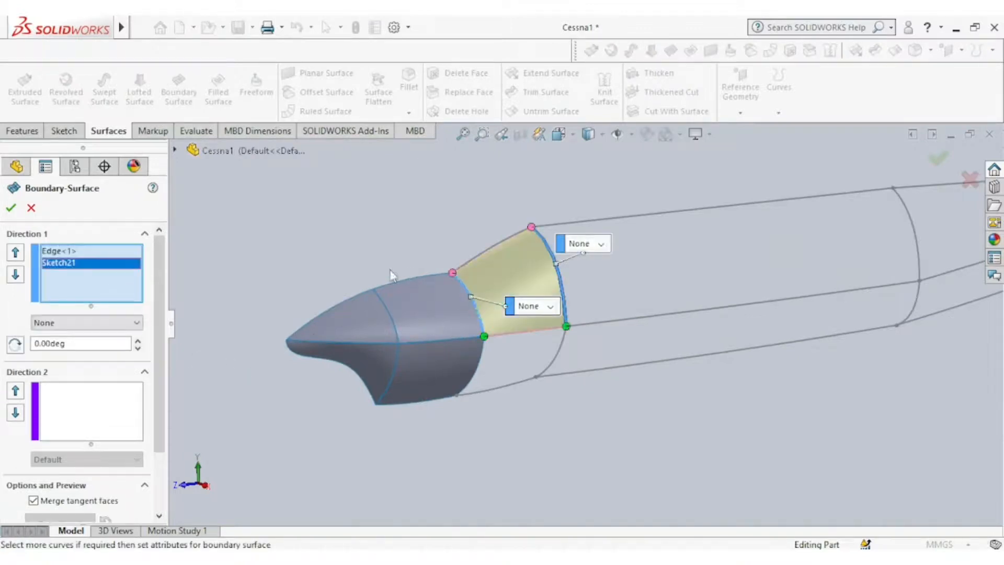
{"action": "left_click", "coordinate": [138, 412]}
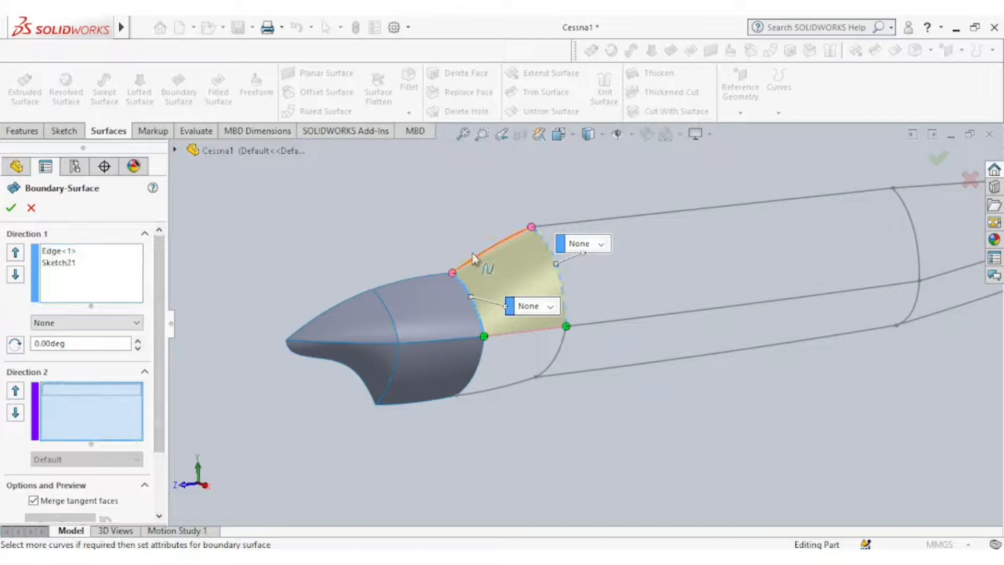
{"action": "left_click", "coordinate": [515, 334]}
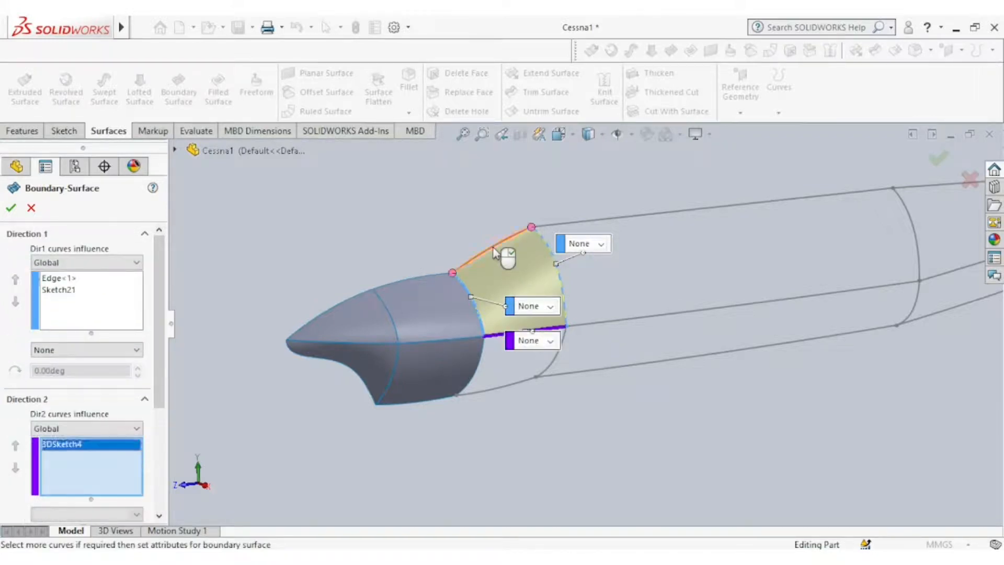
{"action": "left_click", "coordinate": [487, 253]}
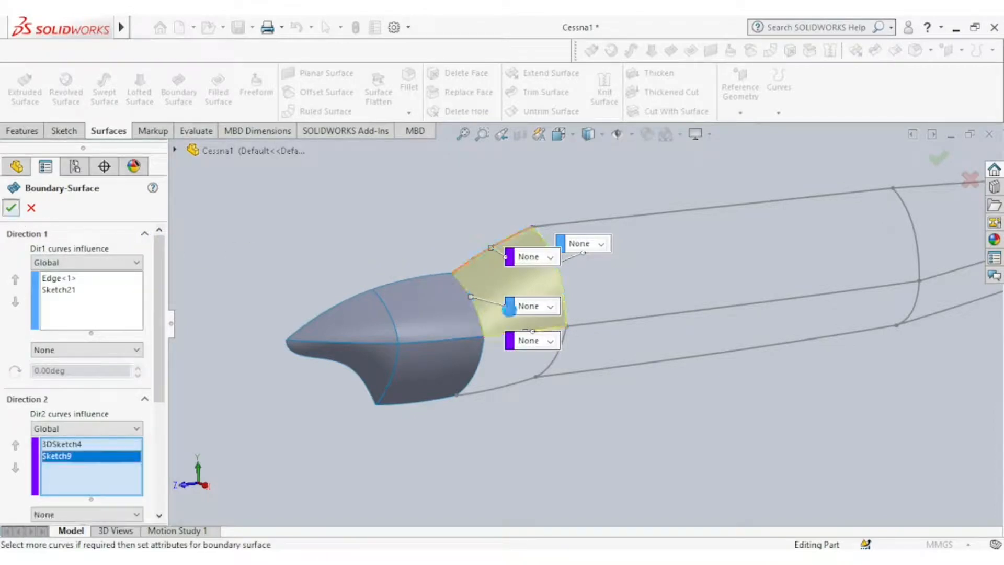
Create the third lower Boundary Surface from Sketch10 and the upper panel's side edge in Direction 1, the front panel's rear edge and Sketch22 in Direction 2
{"action": "middle_click_drag", "start_coordinate": [588, 303], "coordinate": [583, 264]}
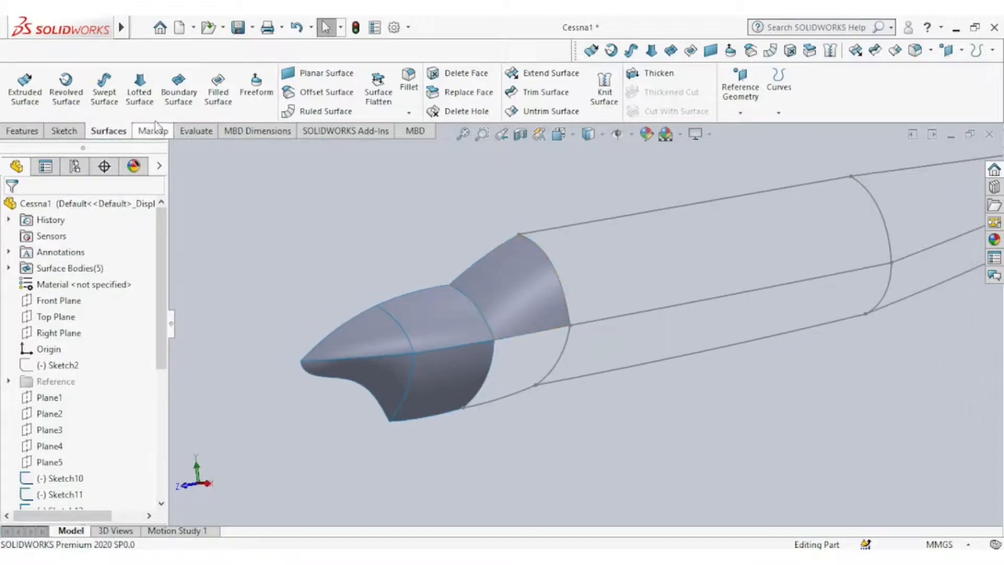
{"action": "left_click", "coordinate": [178, 86]}
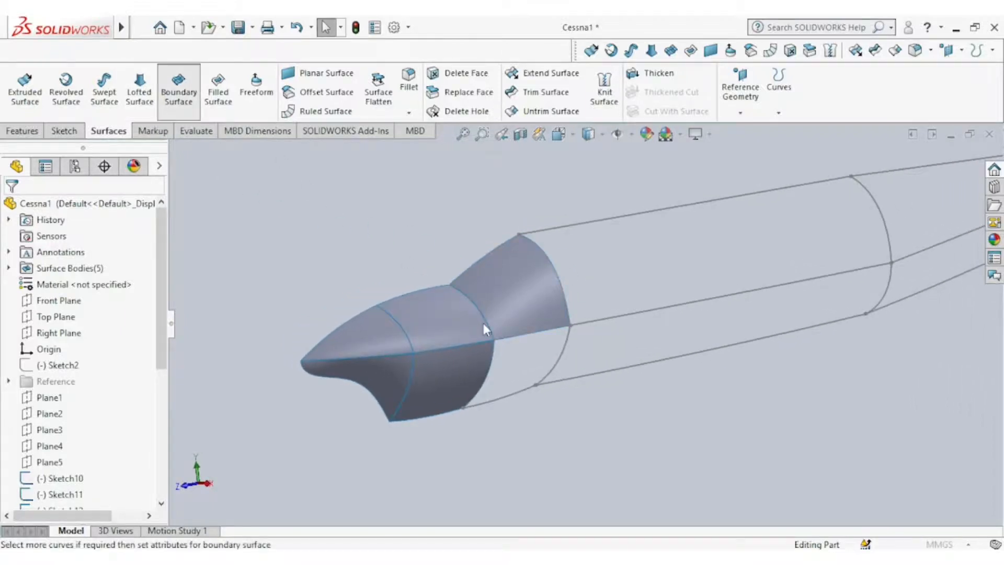
{"action": "left_click", "coordinate": [500, 408]}
{"action": "left_click", "coordinate": [517, 343]}
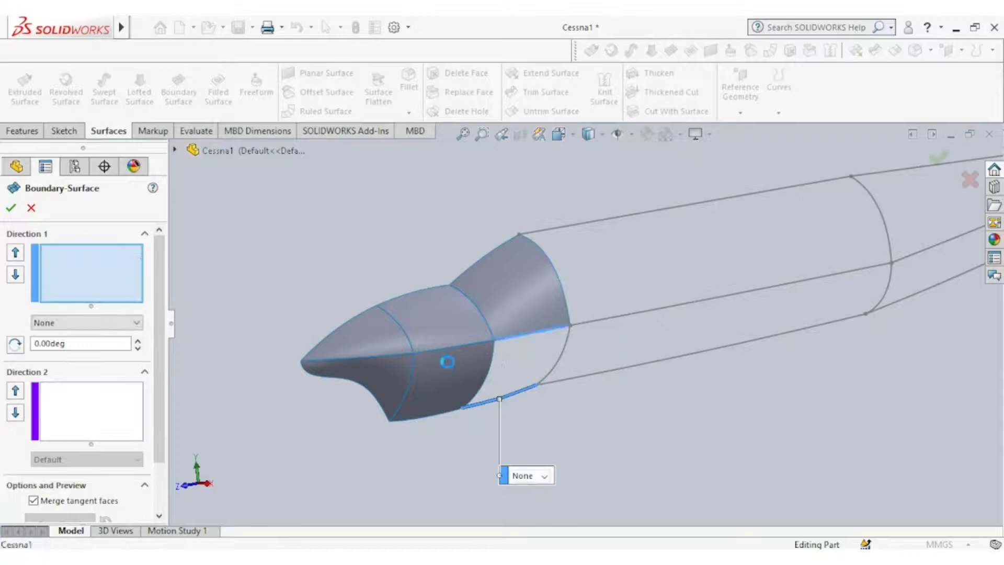
{"action": "left_click", "coordinate": [103, 402]}
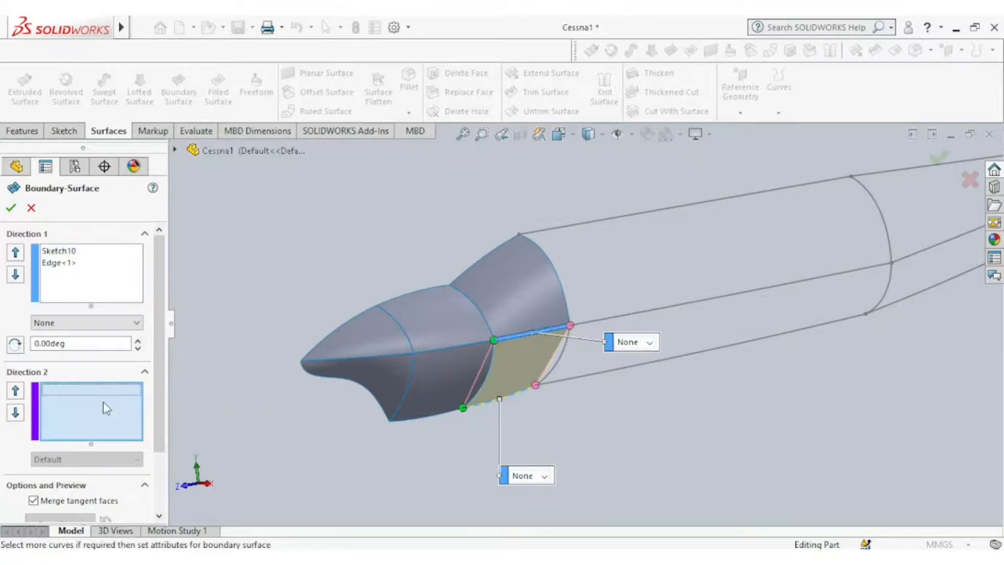
{"action": "left_click", "coordinate": [489, 368]}
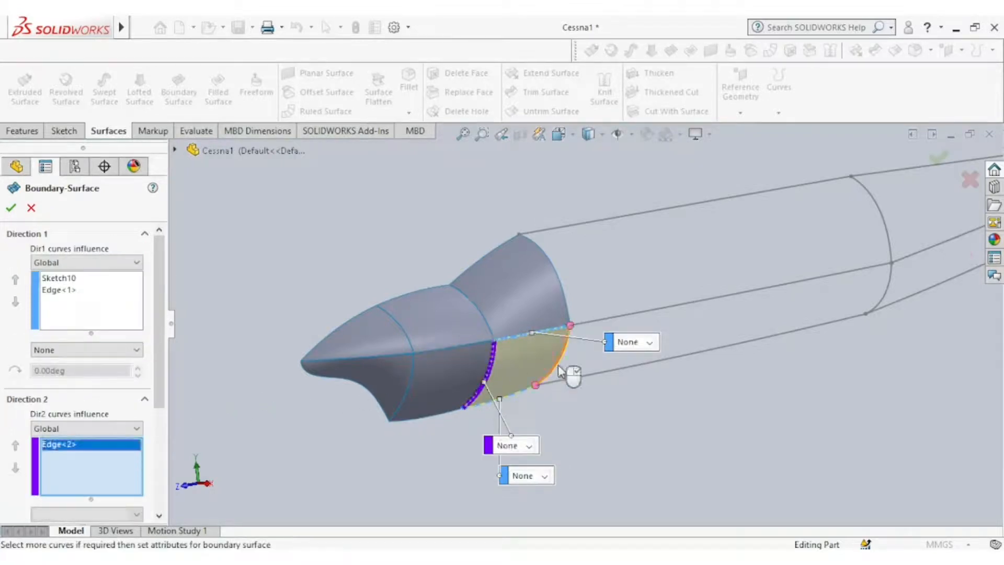
{"action": "left_click", "coordinate": [578, 372]}
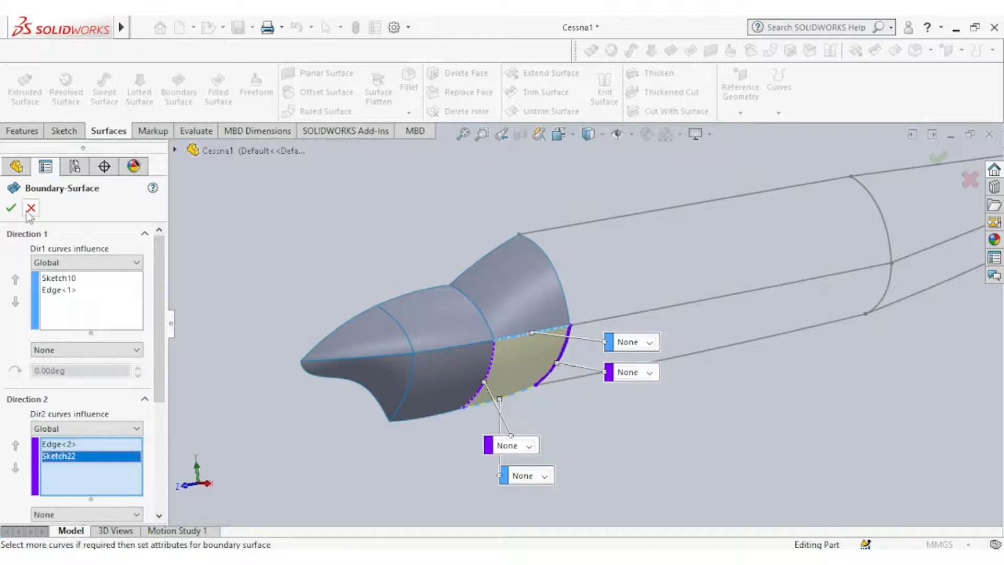
{"action": "left_click", "coordinate": [971, 180]}
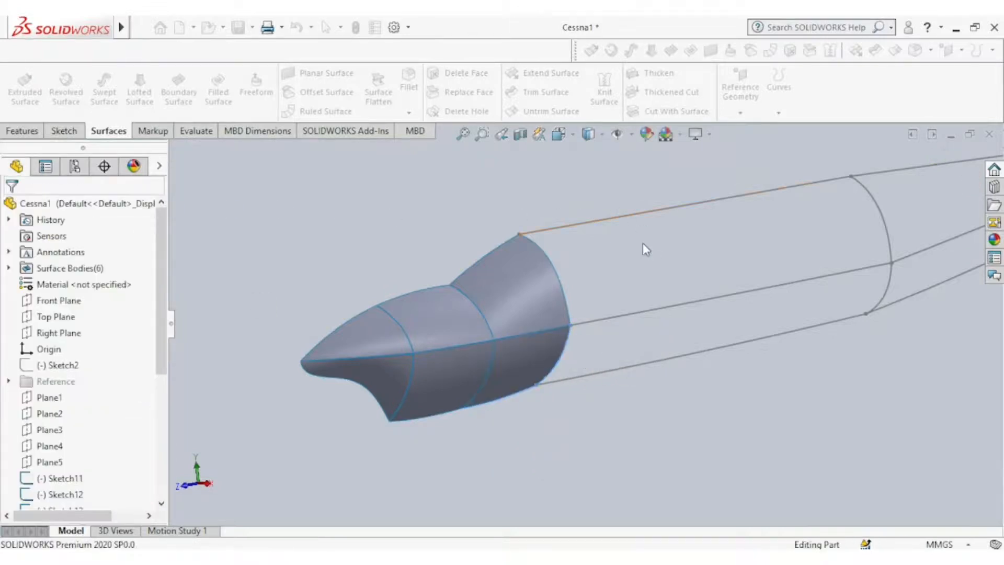
Create the long upper mid-fuselage Boundary Surface from Sketch11 and 3DSketch5 in Direction 1, the front panel's rear edge and Sketch24 in Direction 2
{"action": "middle_click_drag", "start_coordinate": [644, 243], "coordinate": [596, 279]}
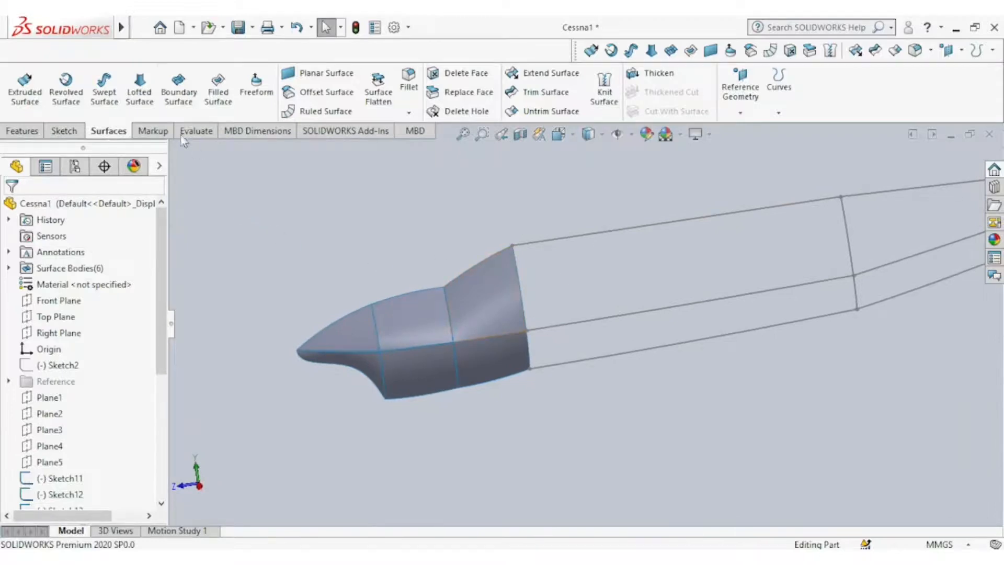
{"action": "left_click", "coordinate": [179, 86]}
{"action": "left_click", "coordinate": [589, 243]}
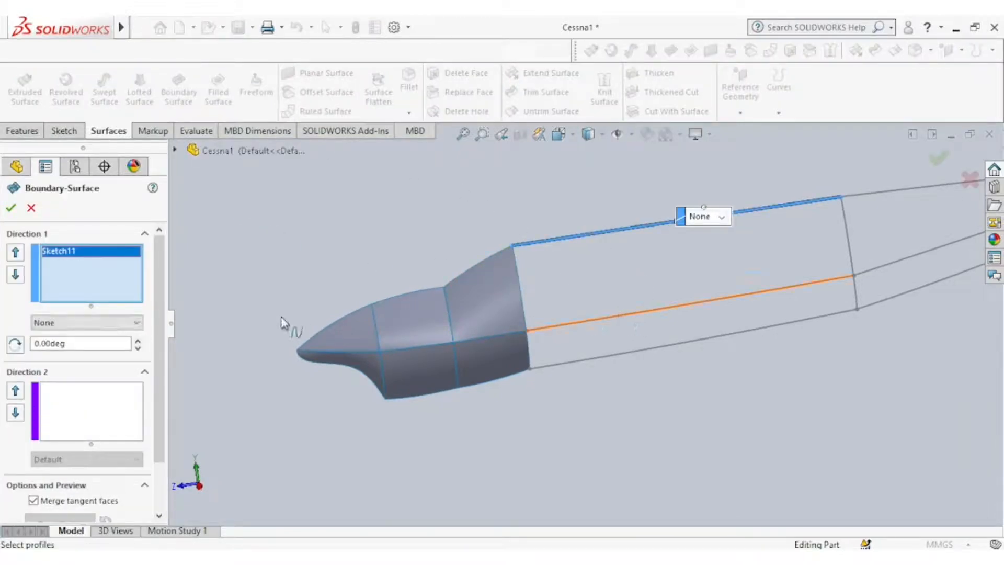
{"action": "left_click", "coordinate": [691, 304]}
{"action": "left_click", "coordinate": [123, 411]}
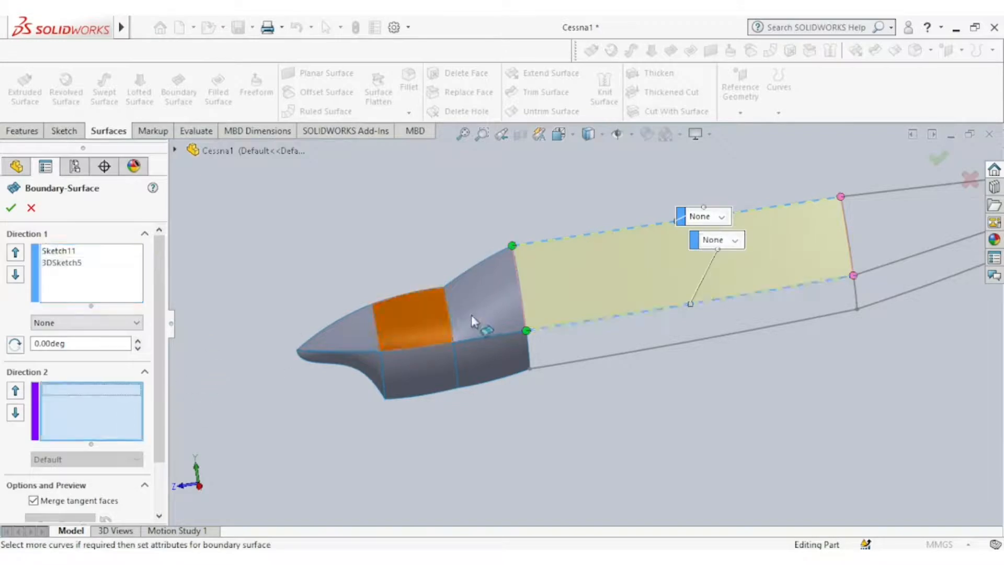
{"action": "left_click", "coordinate": [520, 296]}
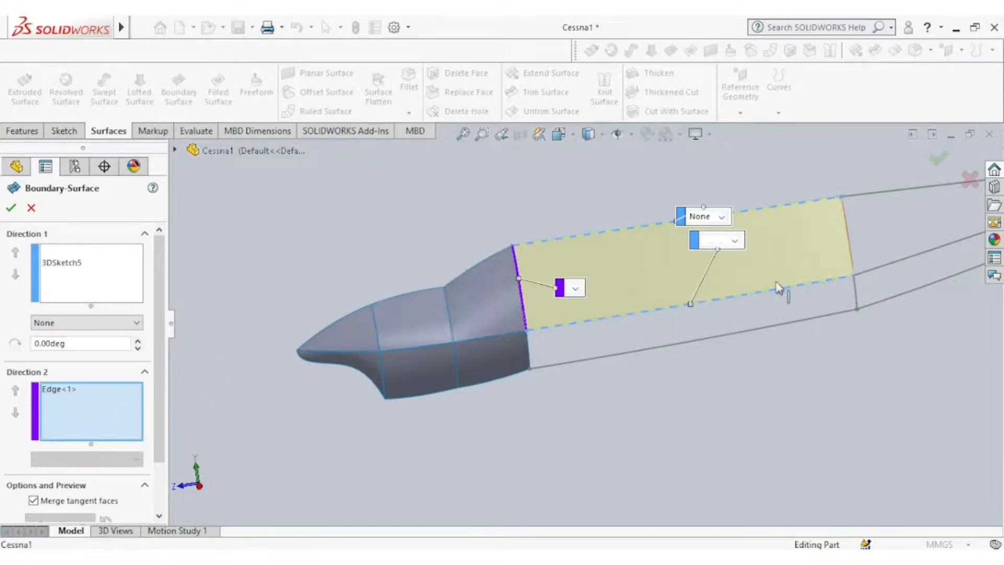
{"action": "left_click", "coordinate": [853, 254]}
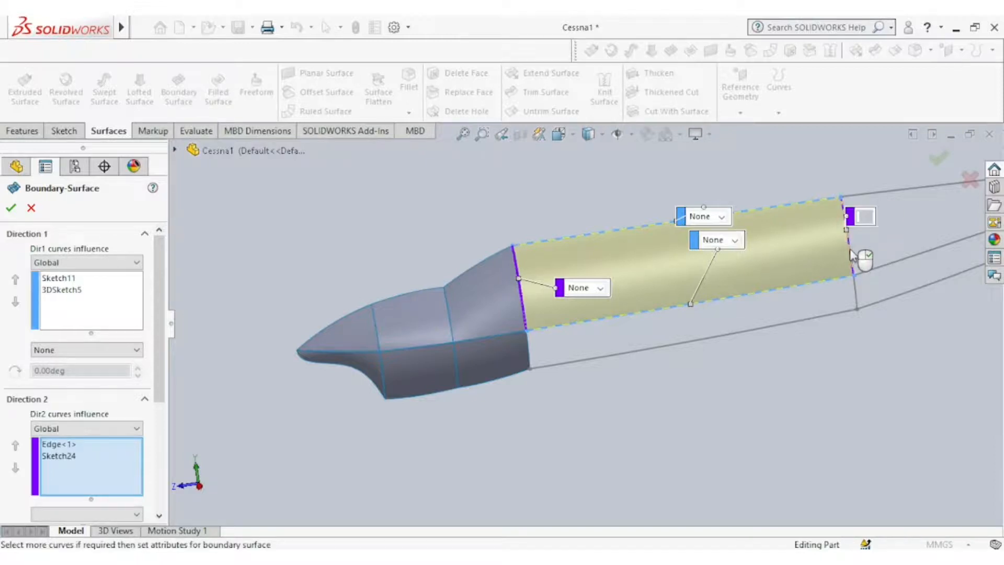
{"action": "left_click", "coordinate": [11, 209]}
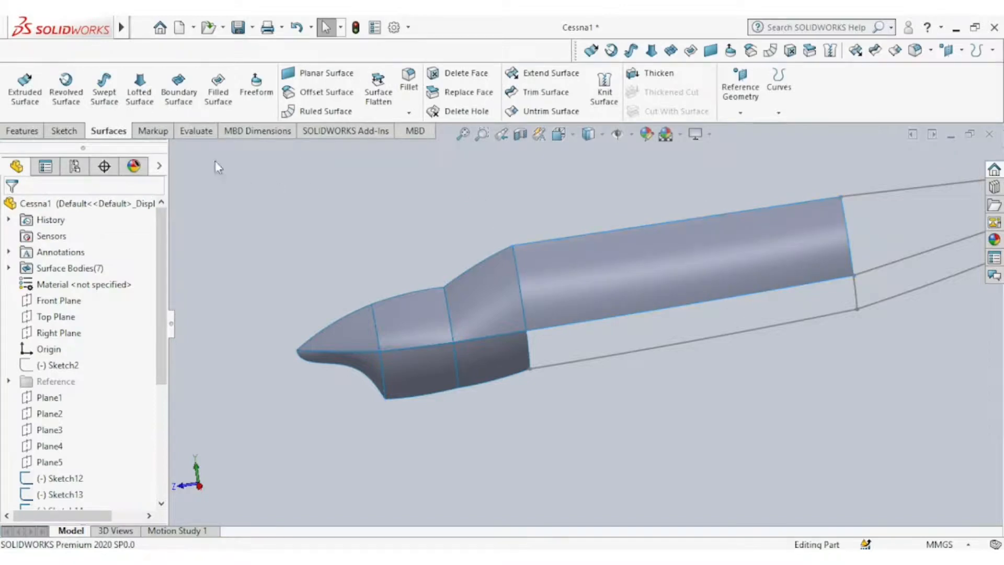
Create the long lower mid-fuselage Boundary Surface from the upper panel's side edge and Sketch12 in Direction 1, the front panel's rear edge and Sketch25 in Direction 2
{"action": "left_click", "coordinate": [189, 108]}
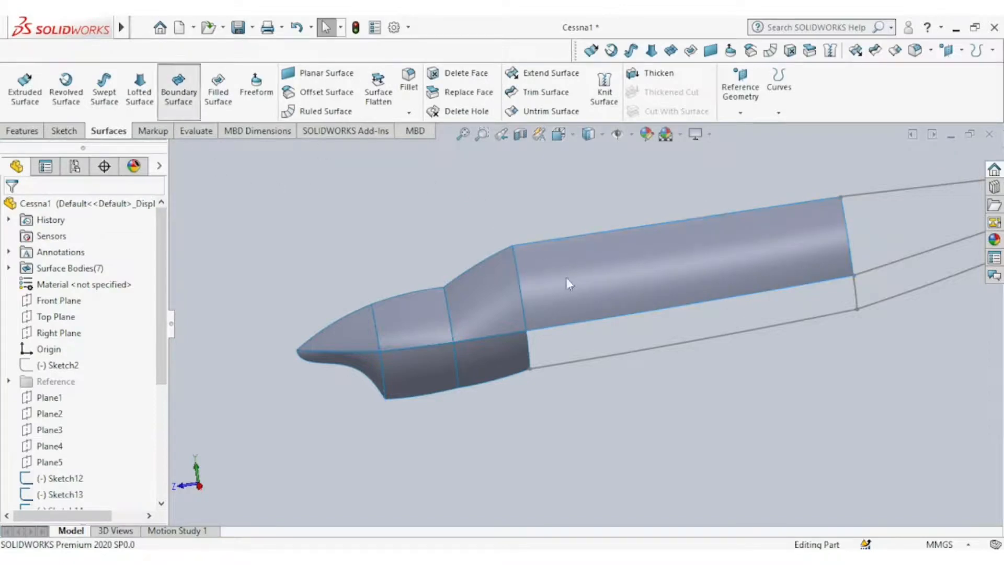
{"action": "left_click", "coordinate": [577, 329]}
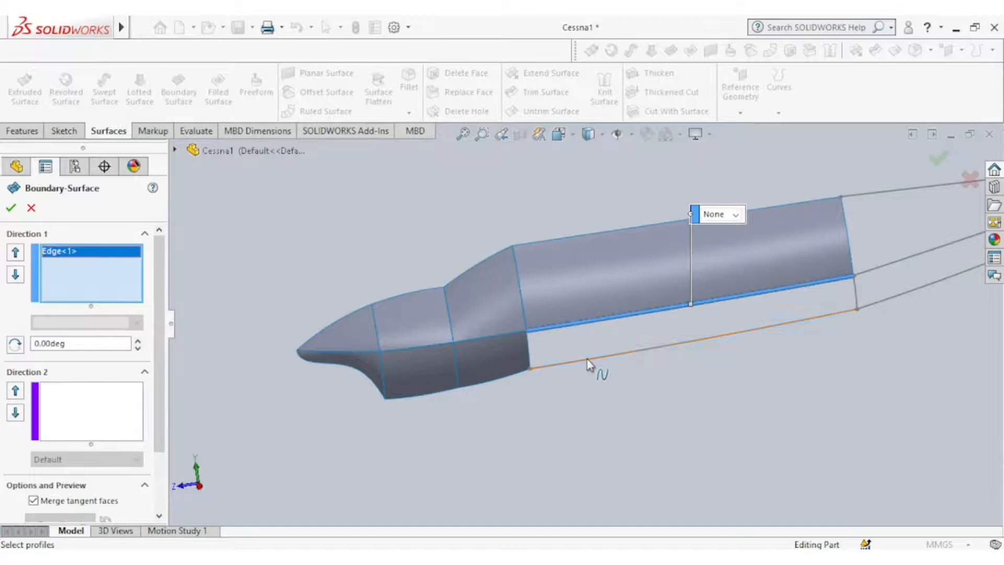
{"action": "left_click", "coordinate": [546, 361]}
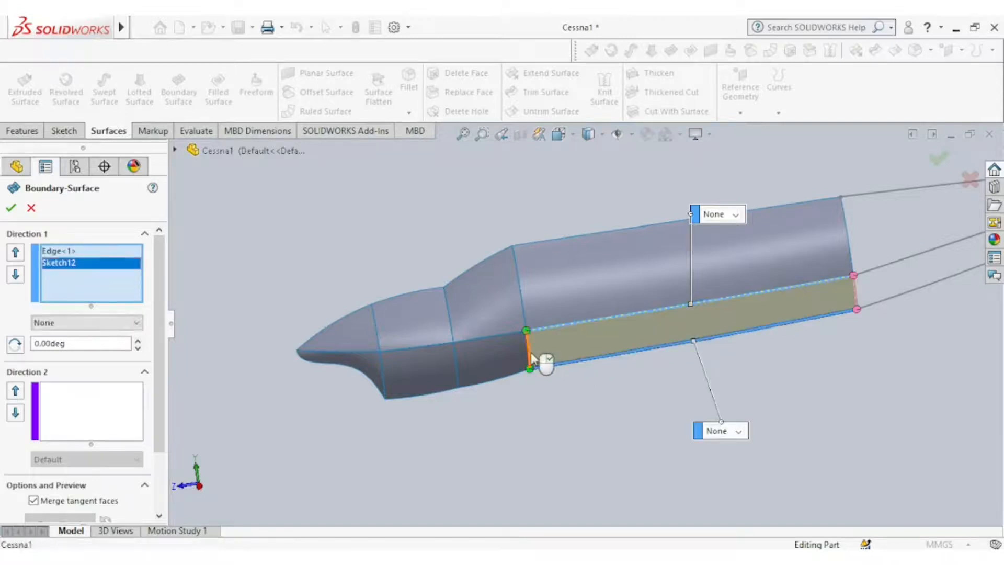
{"action": "left_click", "coordinate": [530, 356]}
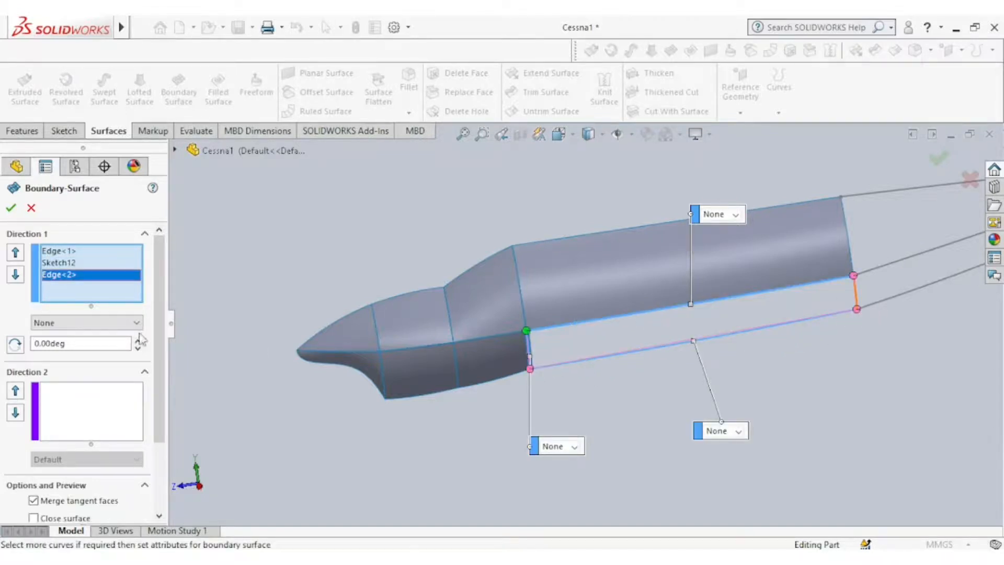
{"action": "right_click", "coordinate": [55, 284]}
{"action": "left_click", "coordinate": [94, 329]}
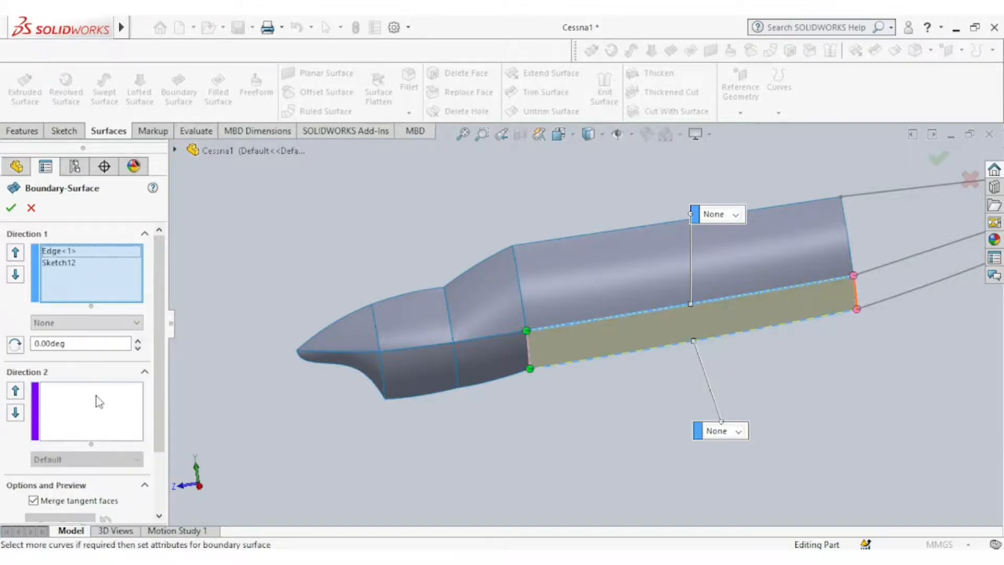
{"action": "left_click", "coordinate": [99, 402]}
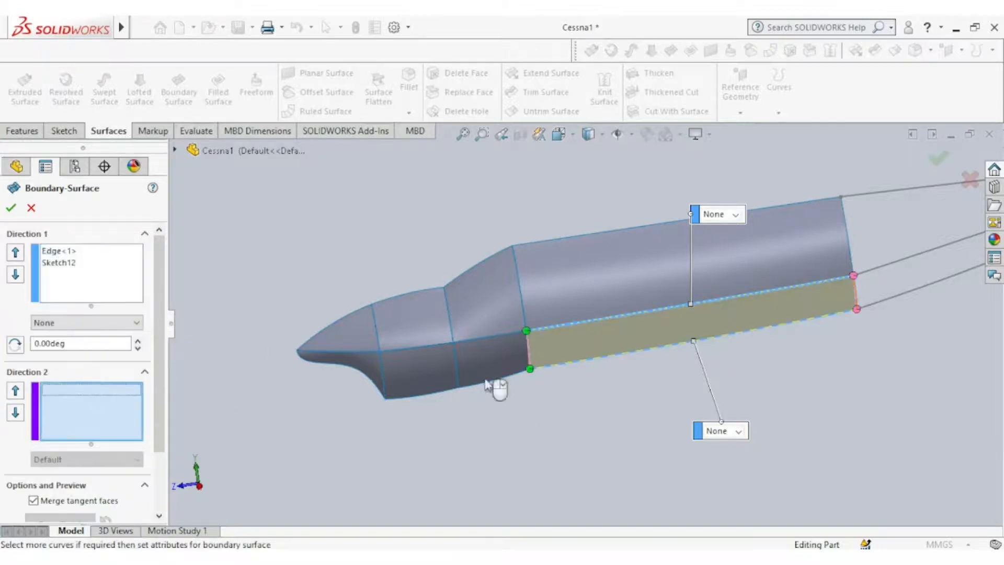
{"action": "left_click", "coordinate": [528, 353]}
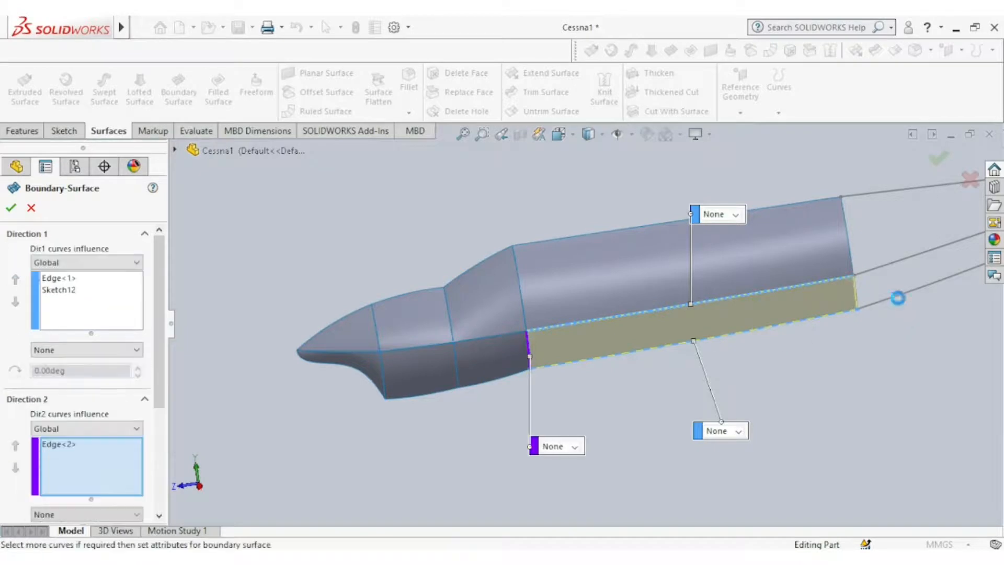
{"action": "left_click", "coordinate": [857, 301]}
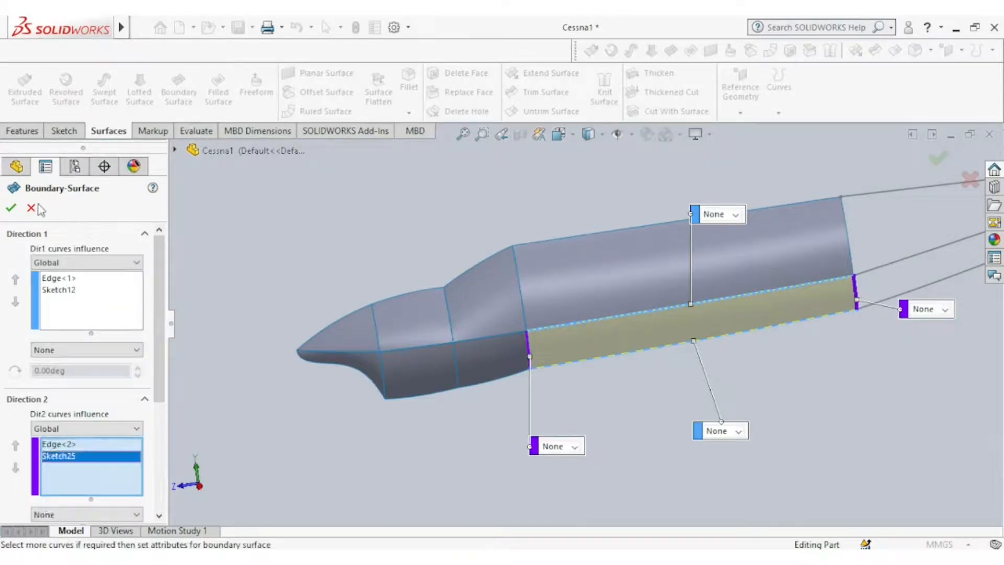
{"action": "left_click", "coordinate": [11, 208]}
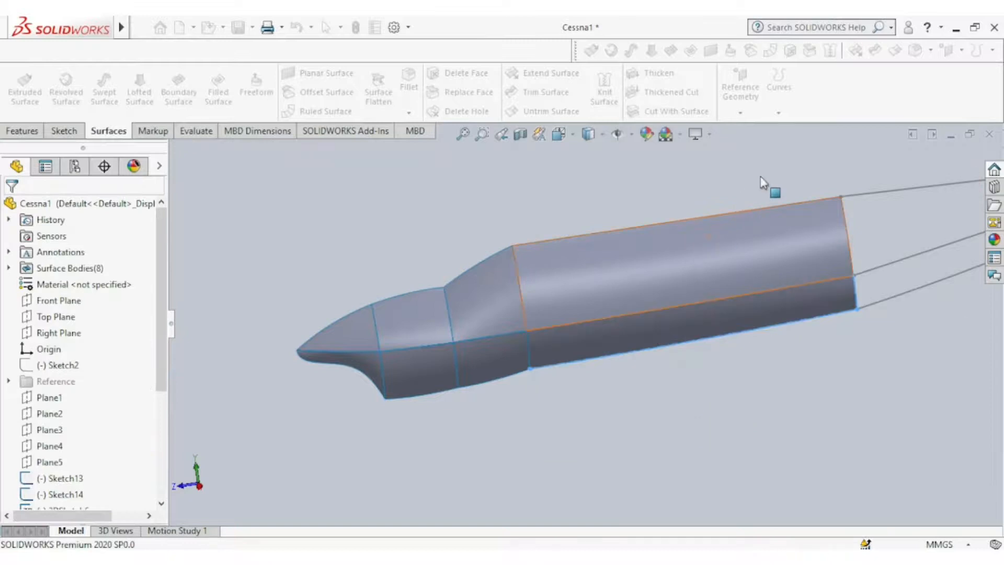
{"action": "scroll", "coordinate": [761, 178], "scroll_direction": "up", "scroll_amount": 4}
{"action": "scroll", "coordinate": [788, 264], "scroll_direction": "down", "scroll_amount": 5}
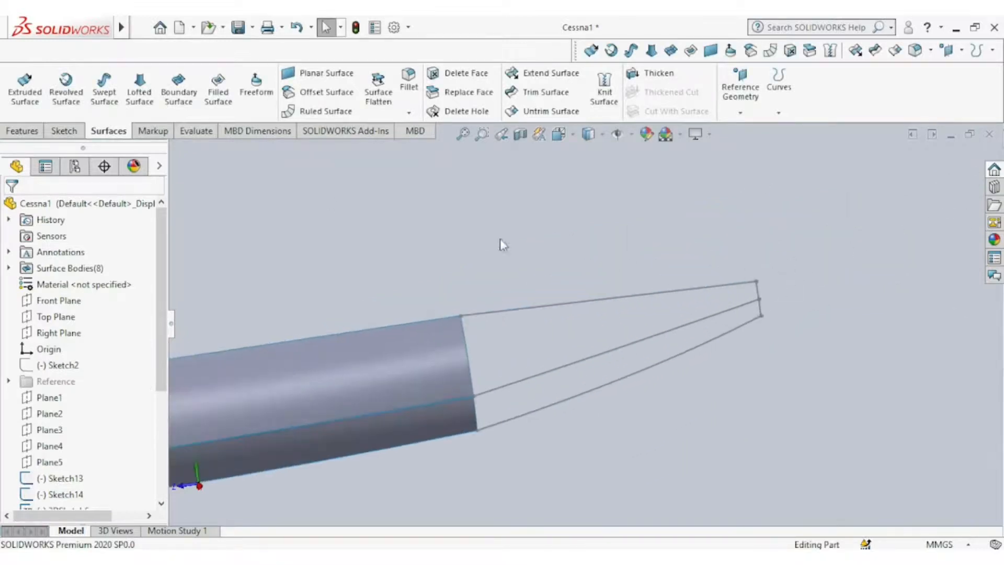
Create the upper tail Boundary Surface from the mid-fuselage panel's rear edge and Sketch26 in Direction 1, with Sketch13 and 3DSketch6 in Direction 2
{"action": "left_click", "coordinate": [179, 100]}
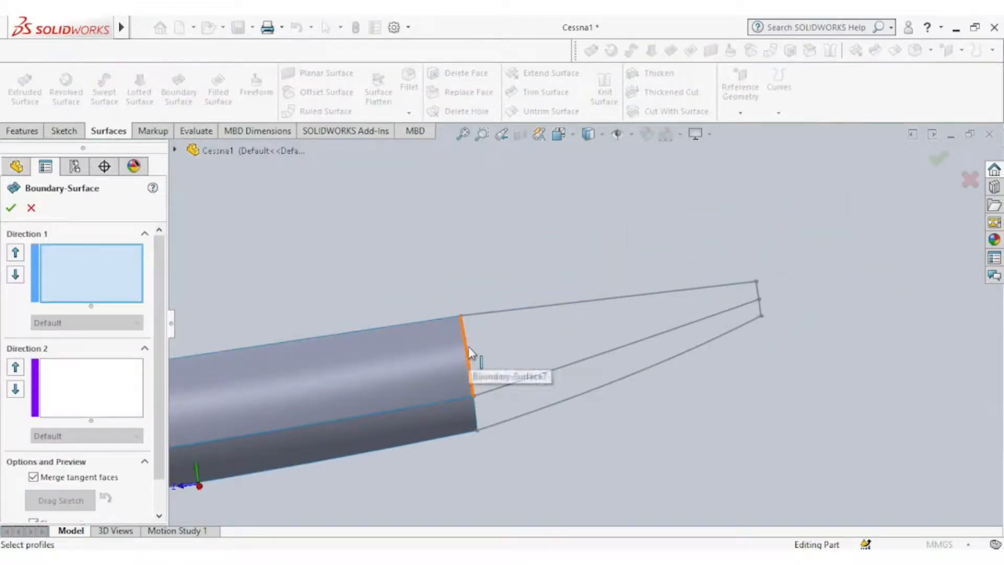
{"action": "left_click", "coordinate": [467, 348]}
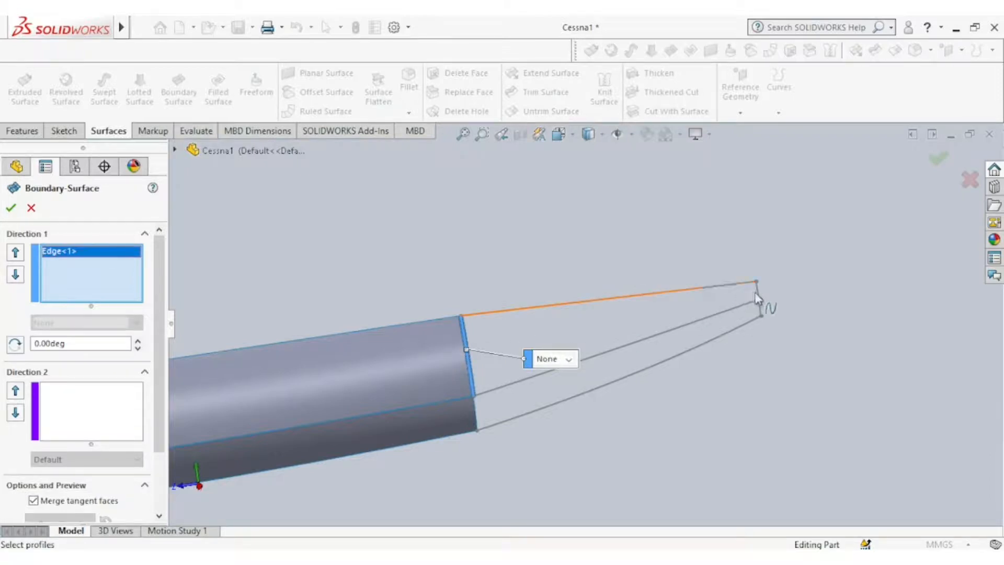
{"action": "left_click", "coordinate": [667, 295]}
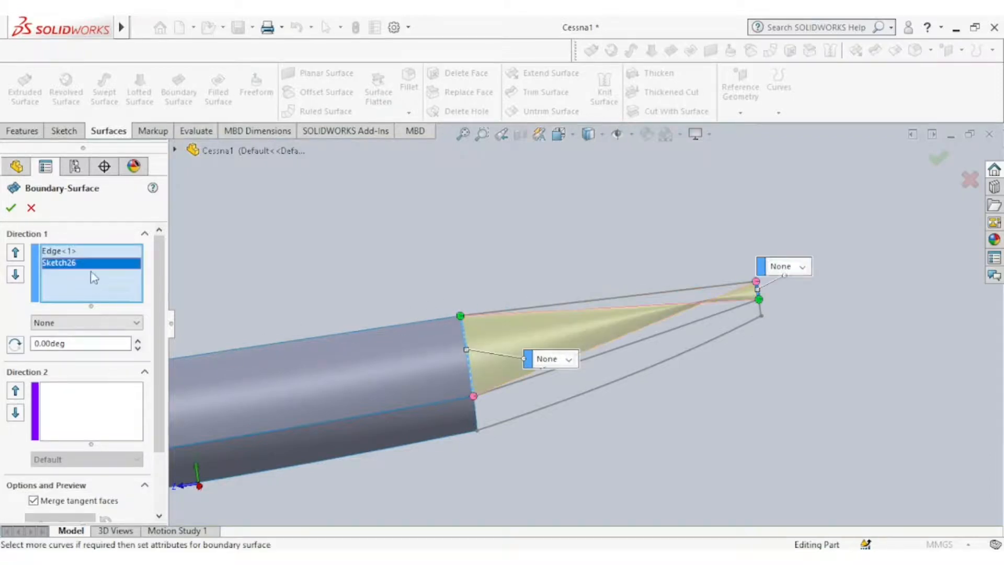
{"action": "right_click", "coordinate": [93, 278]}
{"action": "left_click", "coordinate": [139, 328]}
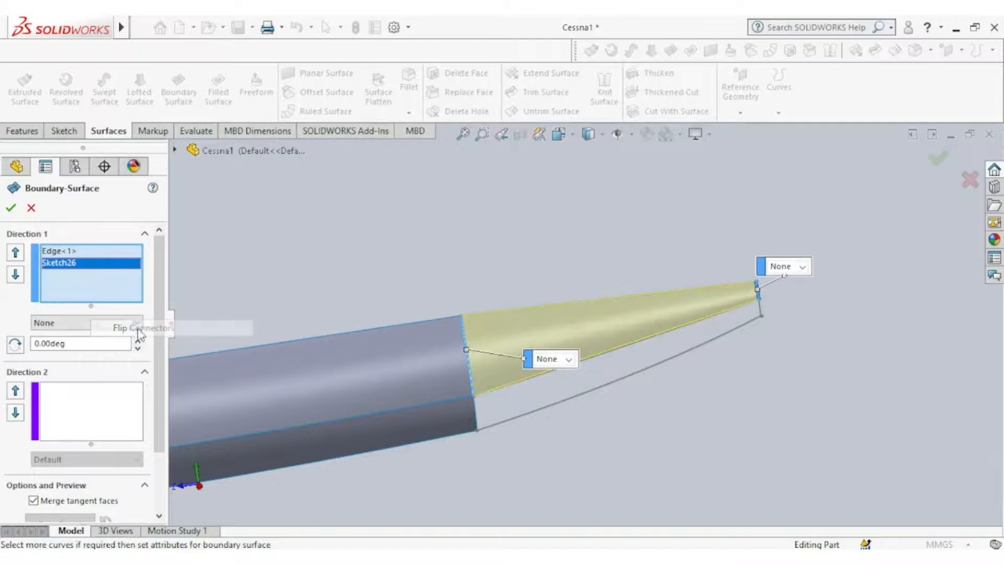
{"action": "left_click", "coordinate": [113, 396]}
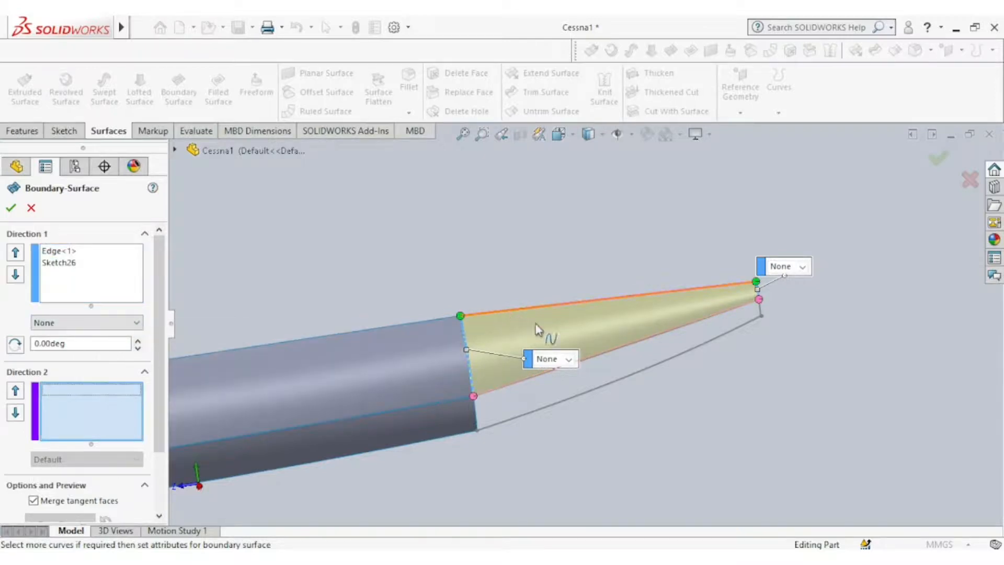
{"action": "left_click", "coordinate": [622, 352]}
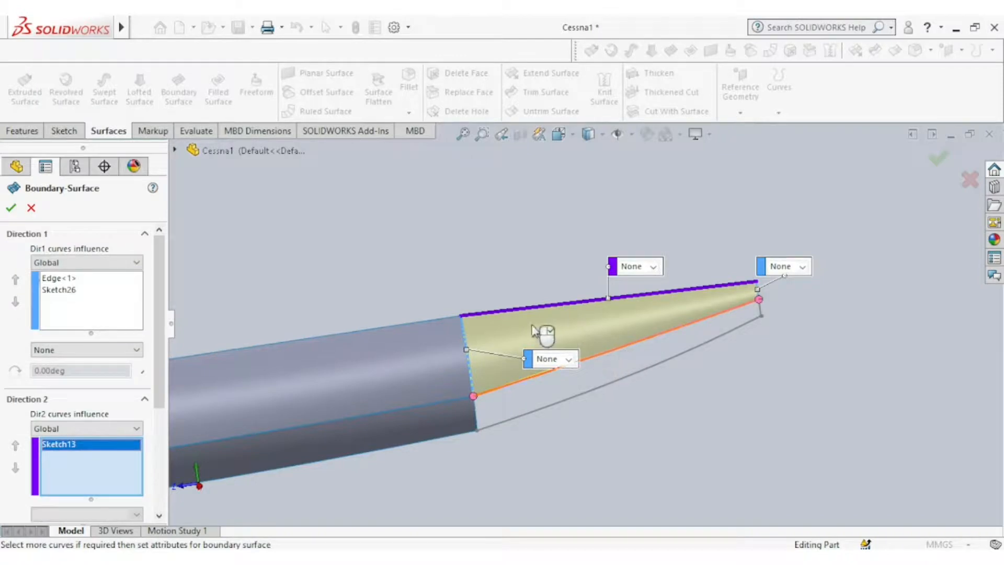
{"action": "left_click", "coordinate": [460, 317]}
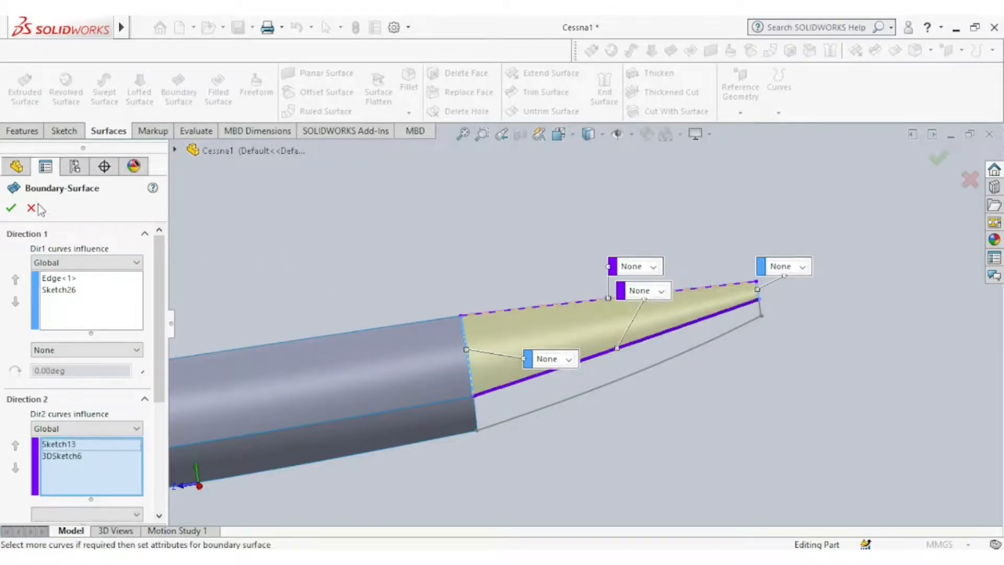
{"action": "left_click", "coordinate": [10, 208]}
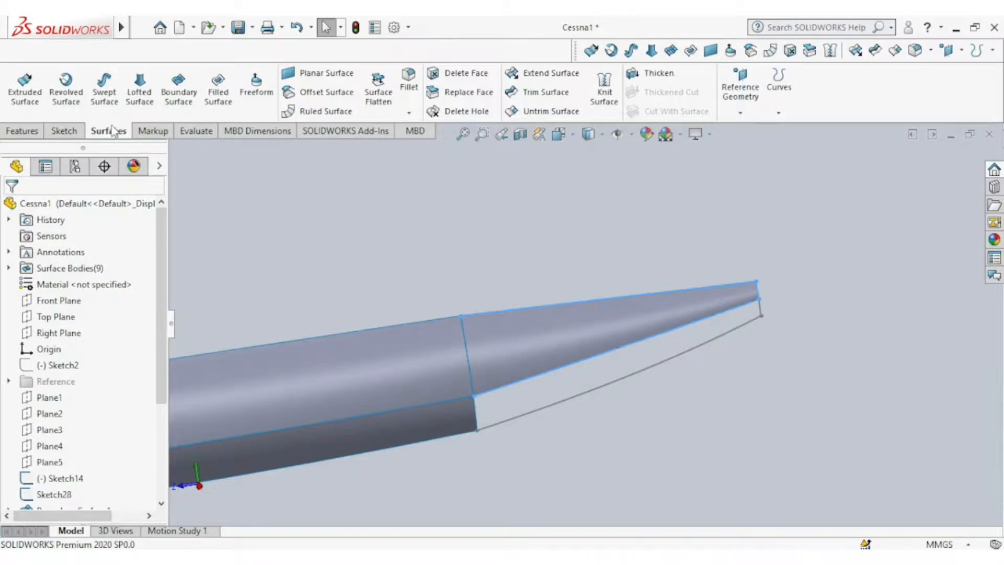
Create the lower tail Boundary Surface from the upper panel's side edge and Sketch14 in Direction 1, the front panel's rear edge and Sketch28 in Direction 2
{"action": "left_click", "coordinate": [179, 88]}
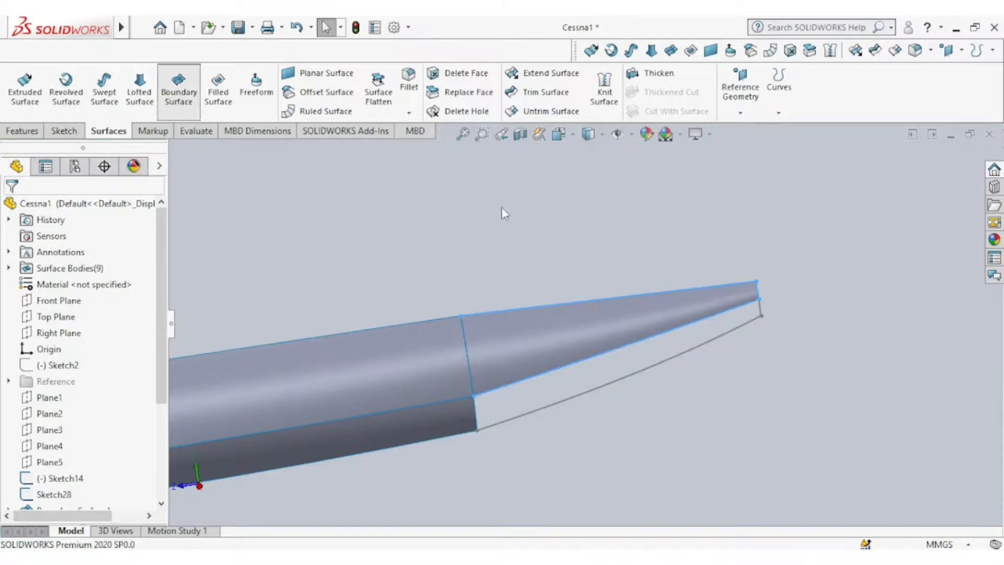
{"action": "left_click", "coordinate": [551, 378]}
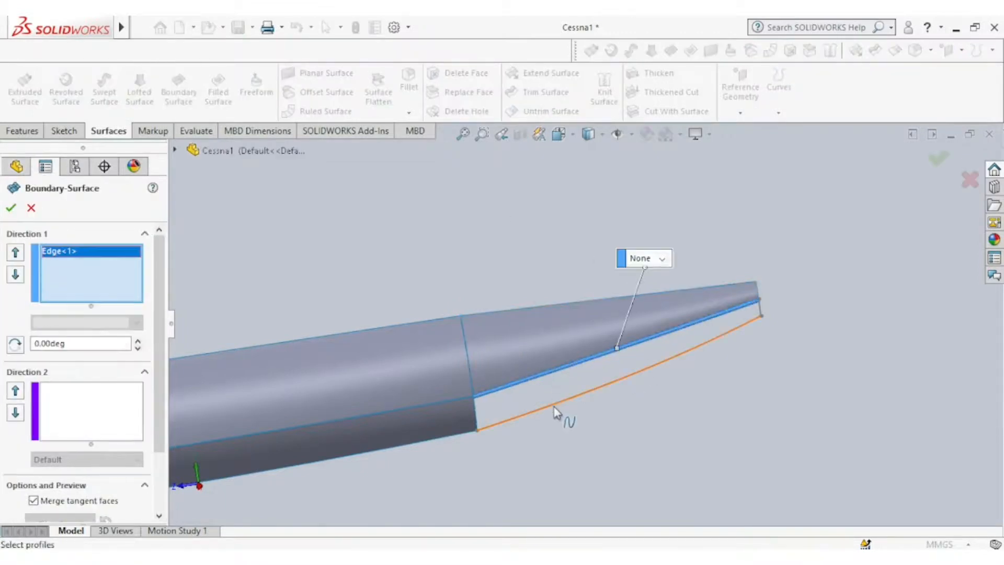
{"action": "left_click", "coordinate": [544, 411]}
{"action": "left_click", "coordinate": [107, 406]}
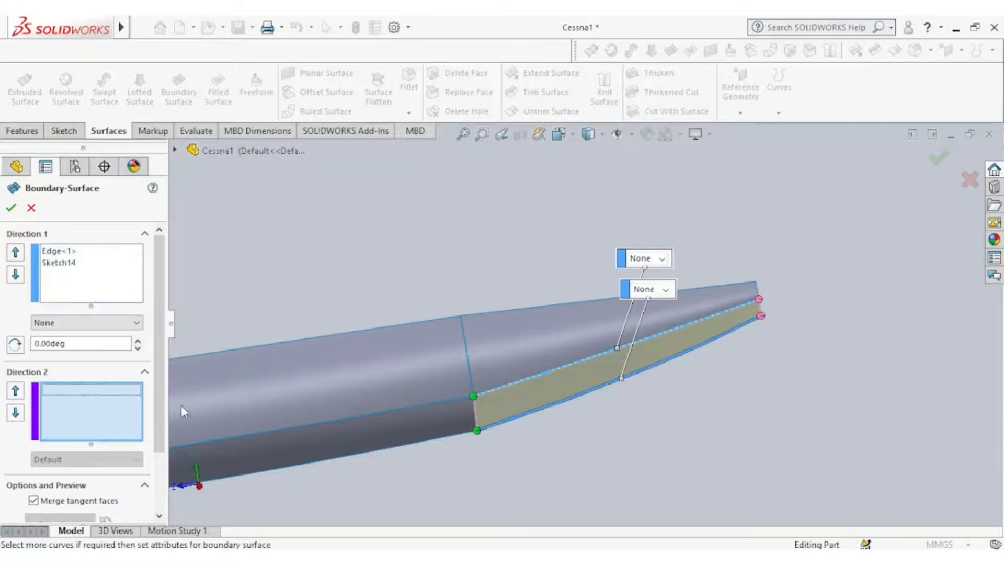
{"action": "left_click", "coordinate": [474, 411]}
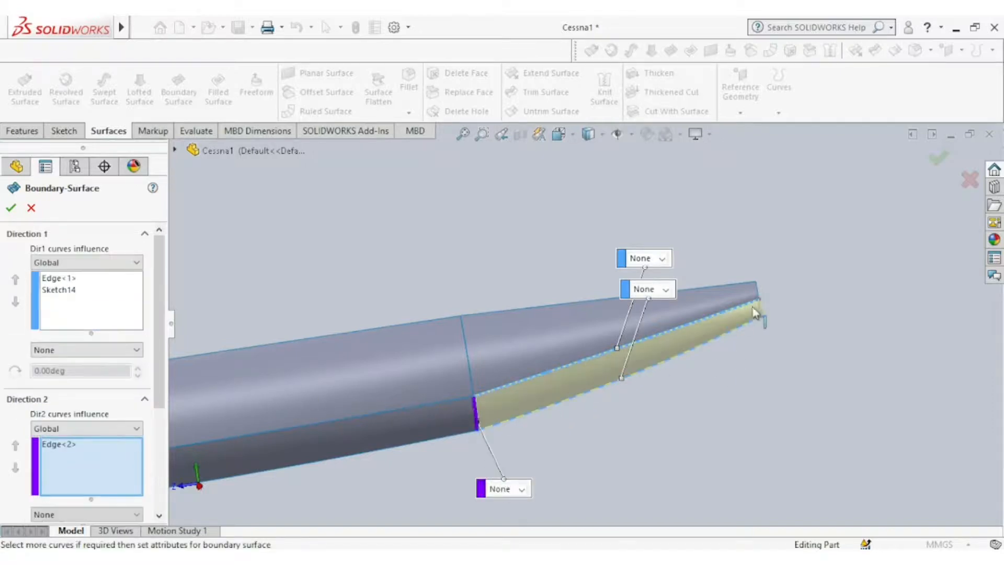
{"action": "scroll", "coordinate": [763, 313], "scroll_direction": "down", "scroll_amount": 3}
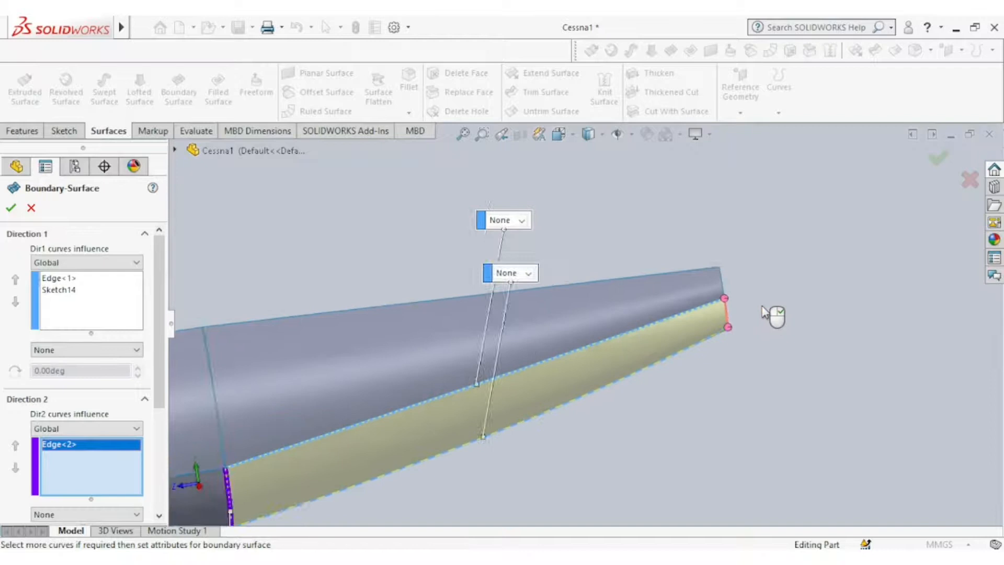
{"action": "left_click", "coordinate": [711, 317]}
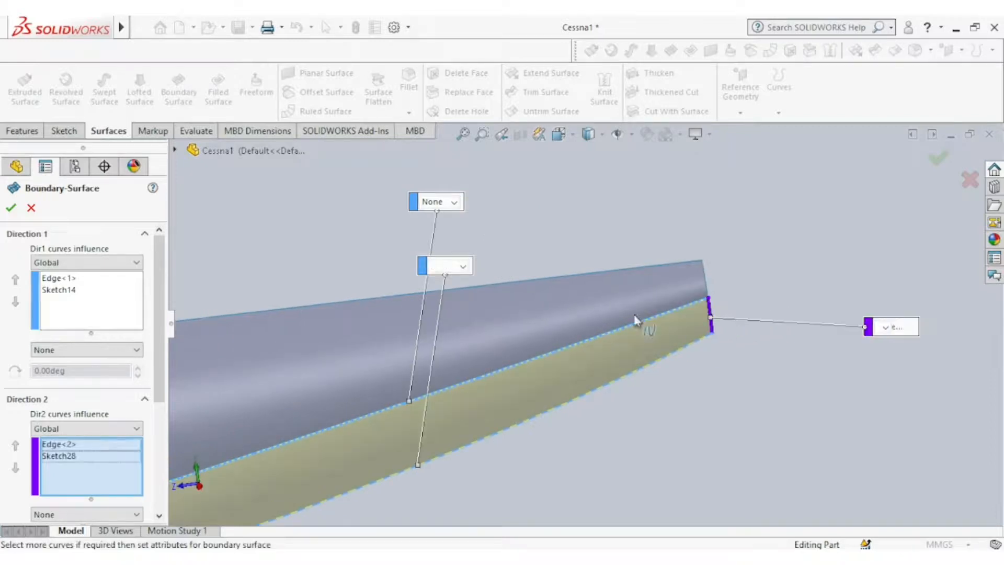
{"action": "left_click", "coordinate": [10, 209]}
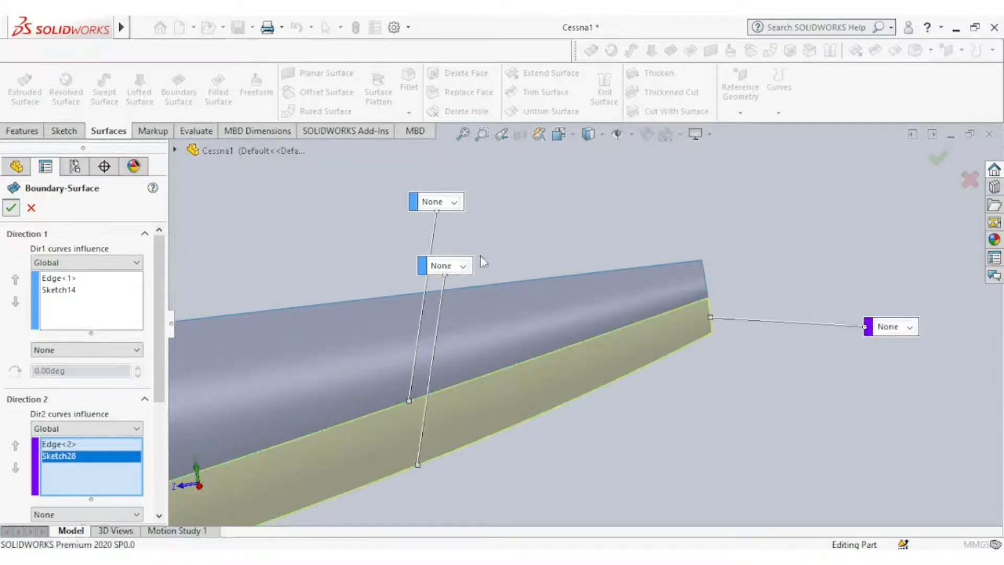
{"action": "scroll", "coordinate": [584, 224], "scroll_direction": "up", "scroll_amount": 5}
{"action": "scroll", "coordinate": [586, 320], "scroll_direction": "up", "scroll_amount": 3}
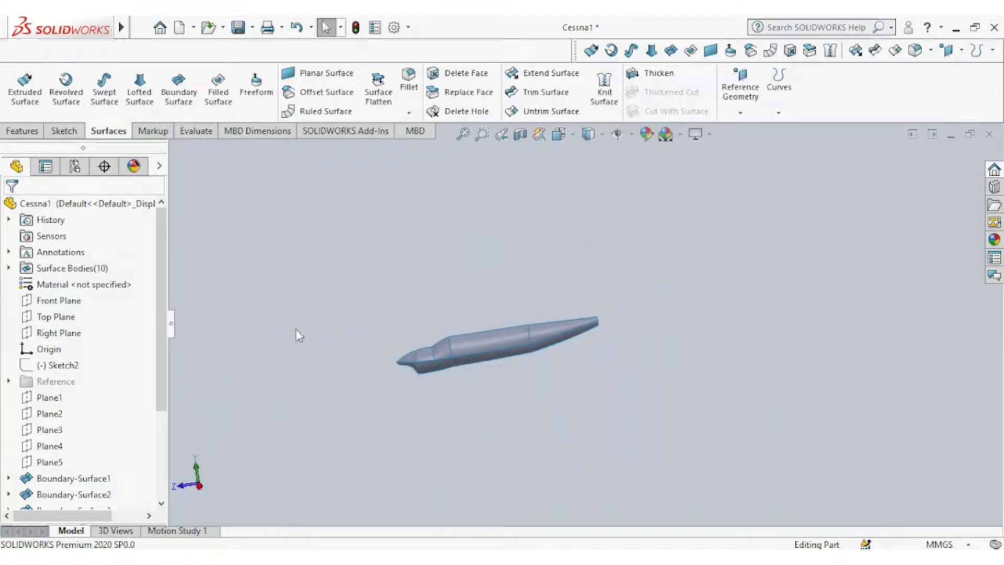
Start a Mirror feature about the Right Plane and set it up for mirroring bodies, with the surface bodies listed for selection
{"action": "left_click", "coordinate": [8, 381]}
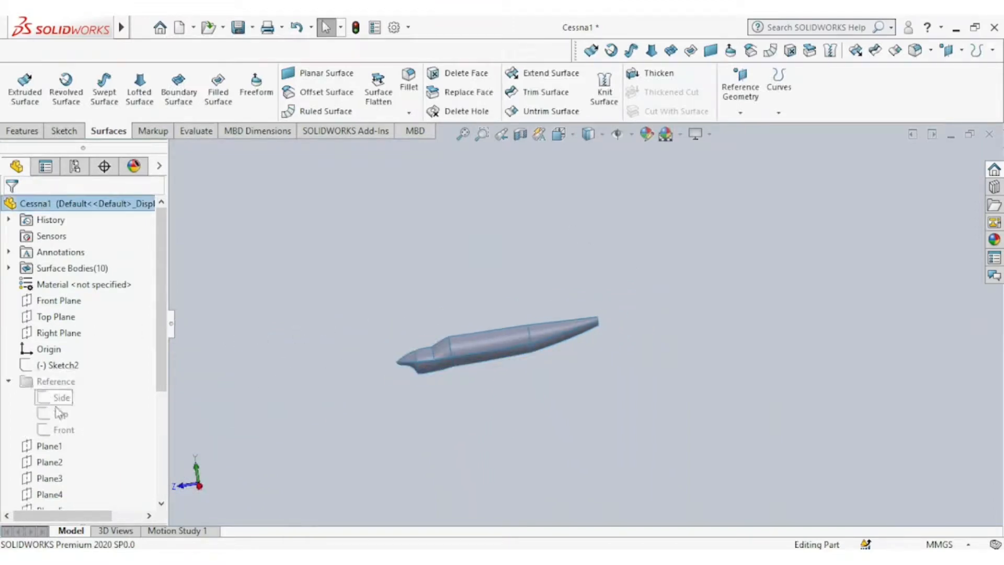
{"action": "middle_click_drag", "start_coordinate": [502, 330], "coordinate": [475, 340]}
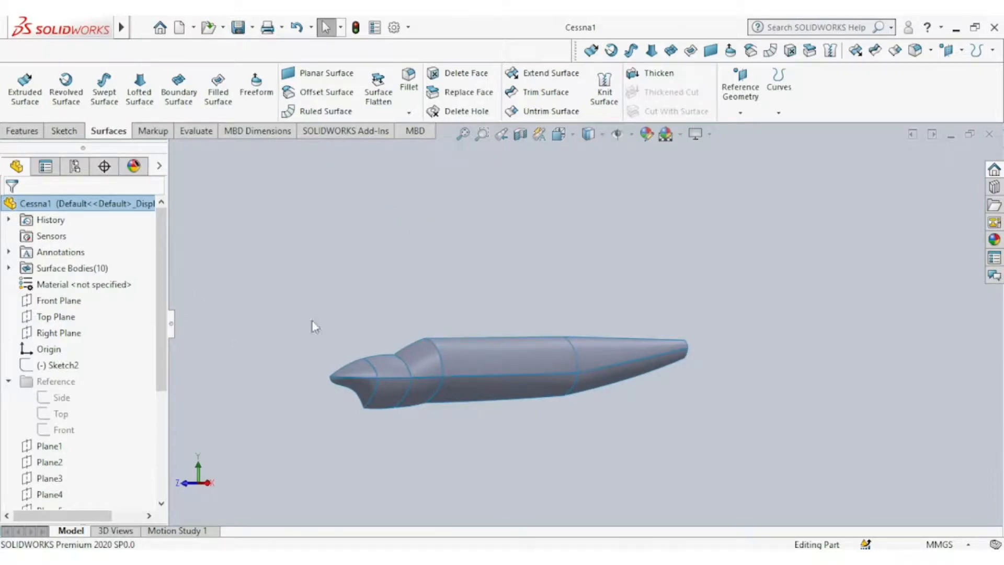
{"action": "left_click", "coordinate": [65, 334]}
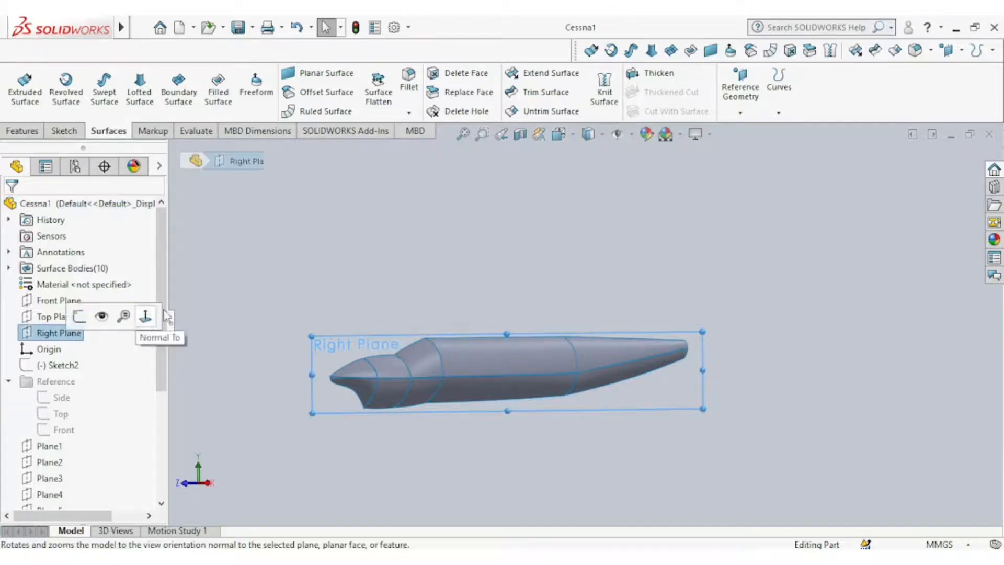
{"action": "left_click", "coordinate": [21, 133]}
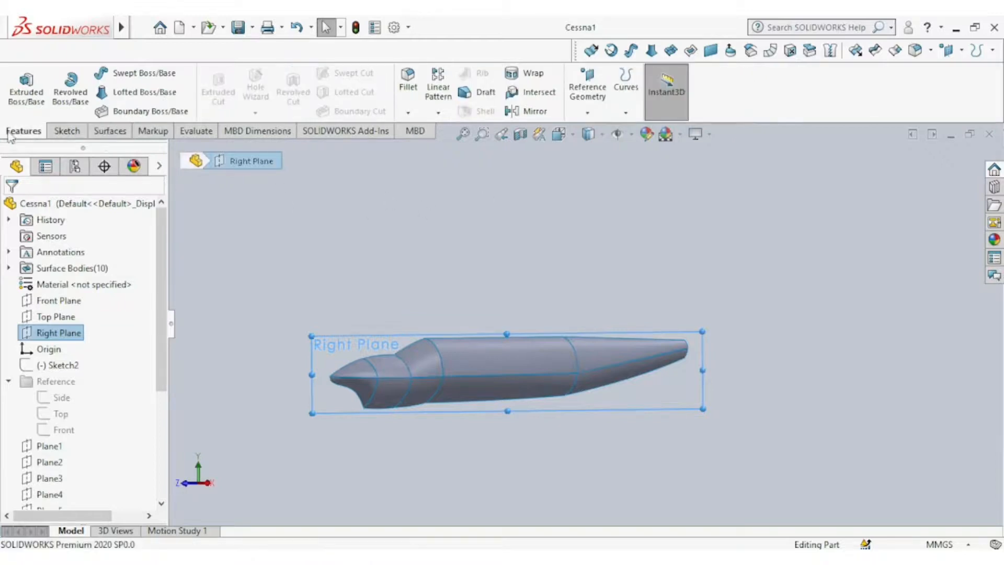
{"action": "left_click", "coordinate": [531, 112]}
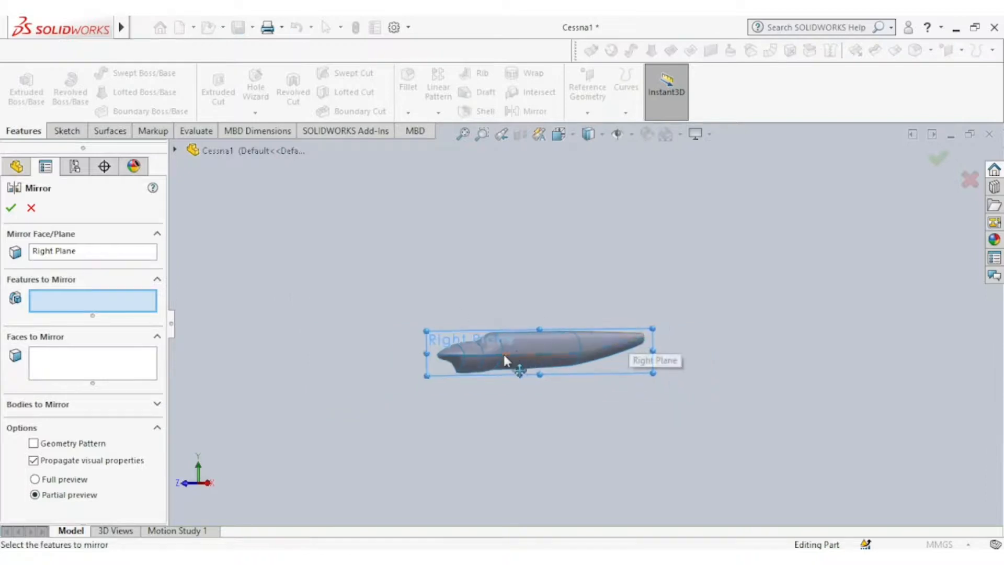
{"action": "key", "text": "f"}
{"action": "left_click", "coordinate": [176, 149]}
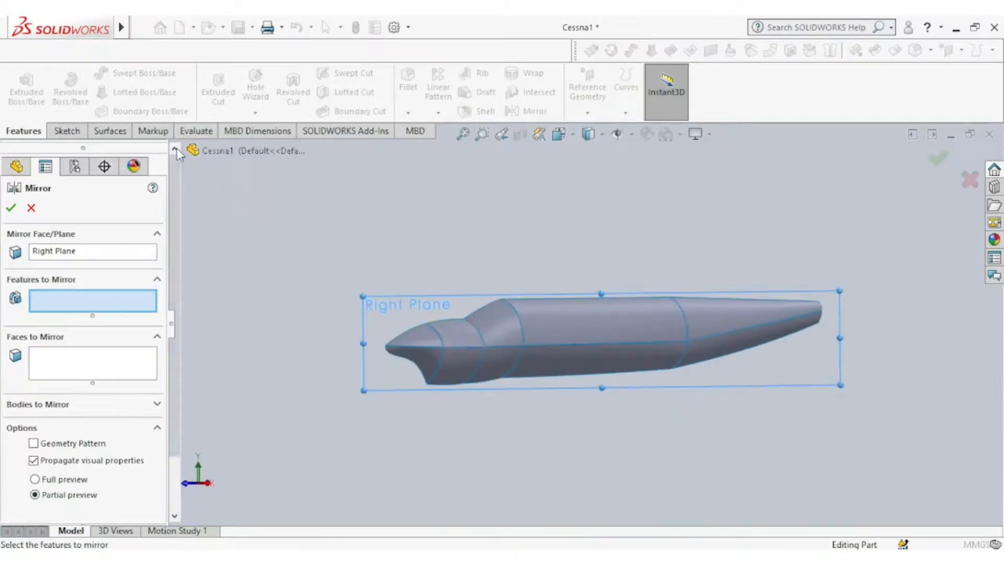
{"action": "left_click", "coordinate": [203, 215]}
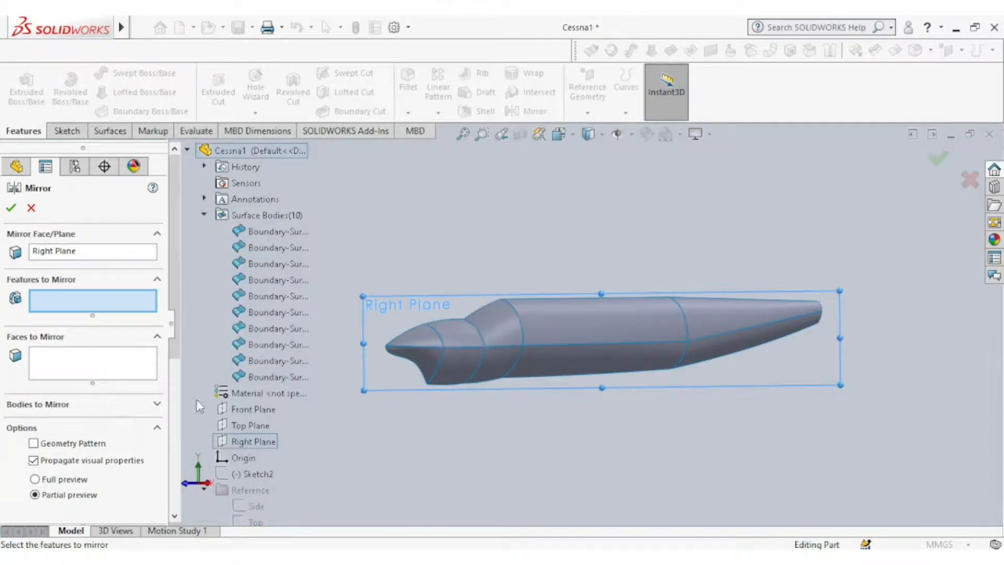
{"action": "left_click", "coordinate": [157, 405]}
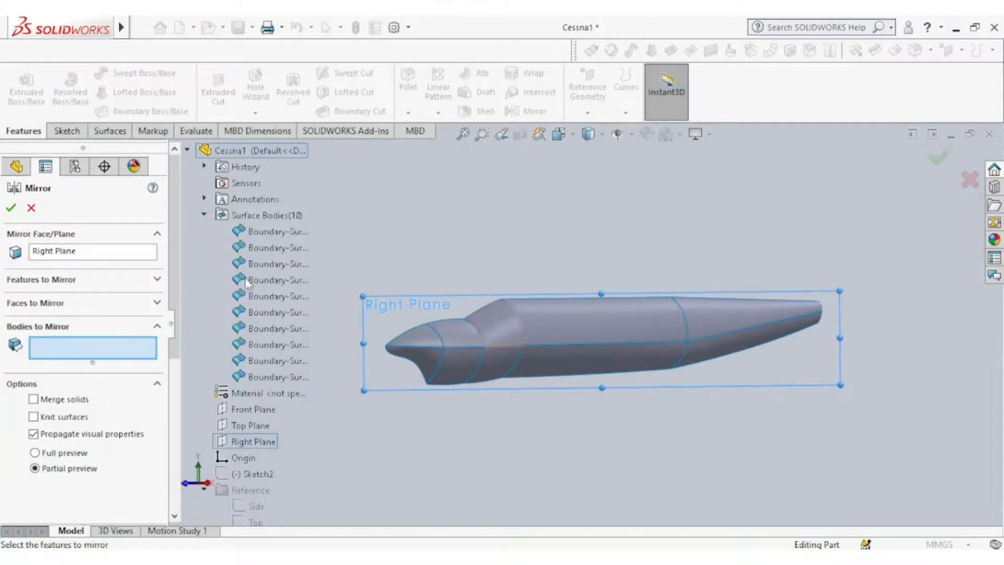
Add Boundary-Surface1 through Boundary-Surface10 as the bodies to mirror and create the opposite half of the fuselage
{"action": "left_click", "coordinate": [276, 236]}
{"action": "left_click", "coordinate": [279, 248]}
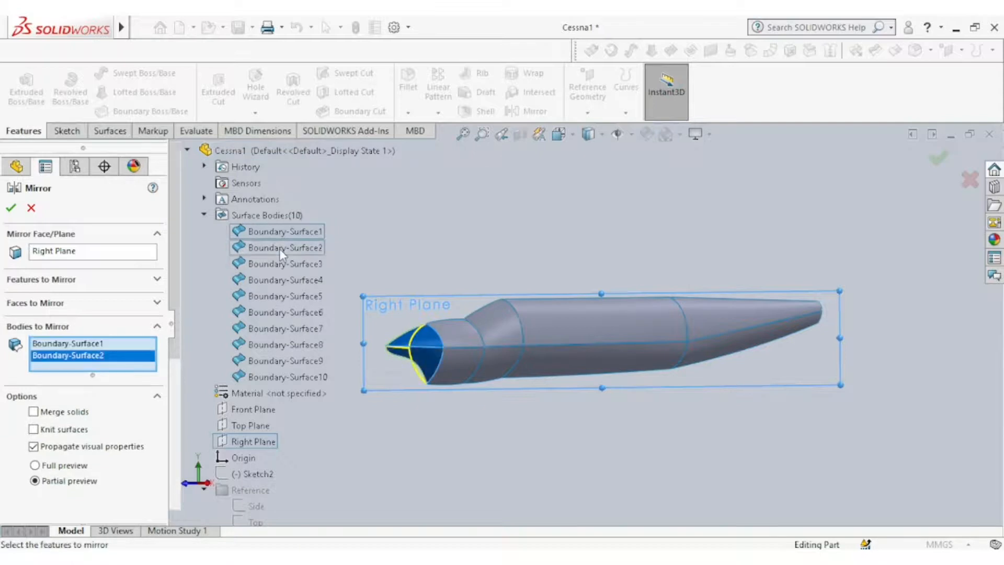
{"action": "left_click", "coordinate": [283, 264]}
{"action": "left_click", "coordinate": [290, 281]}
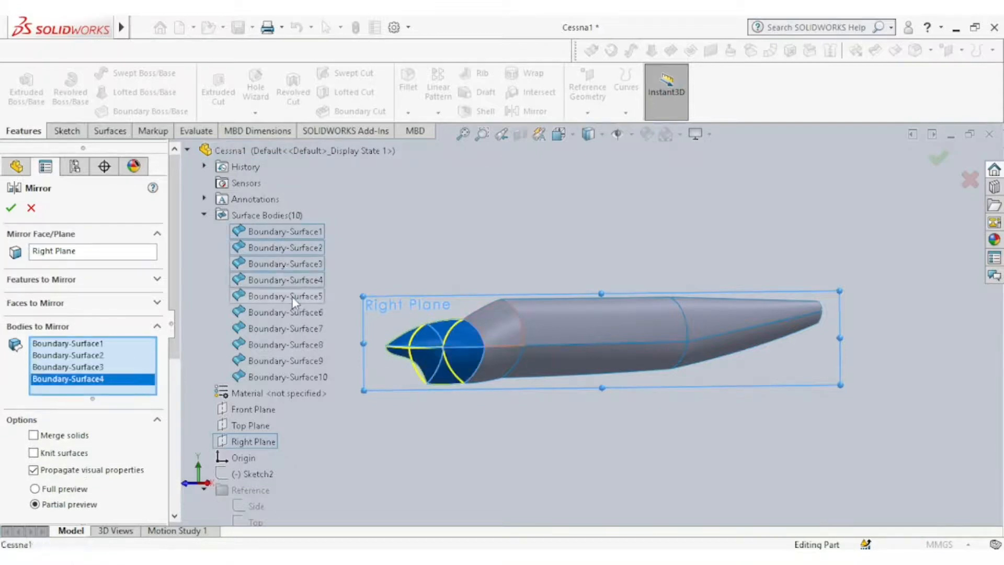
{"action": "left_click", "coordinate": [292, 297]}
{"action": "left_click", "coordinate": [294, 311]}
{"action": "left_click", "coordinate": [302, 329]}
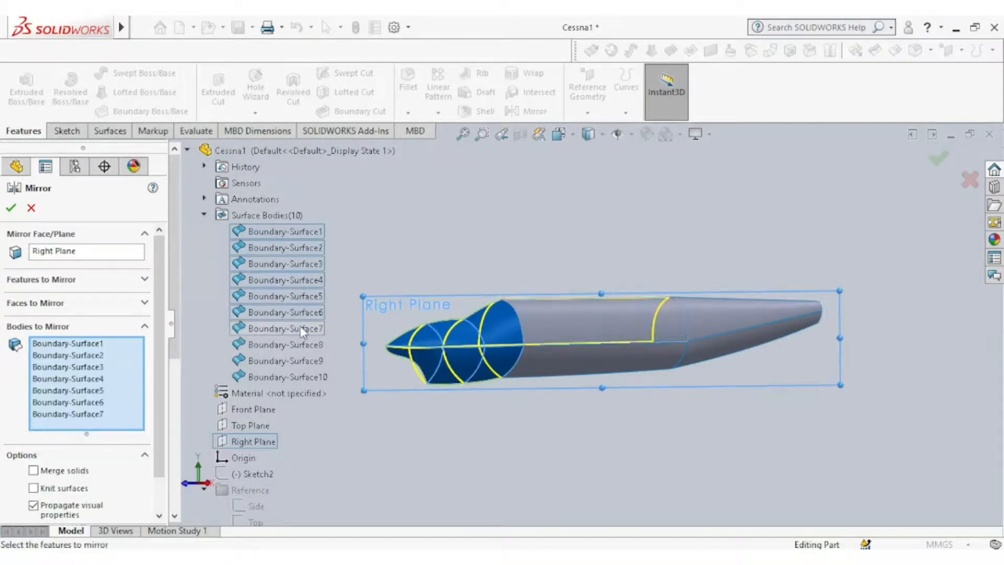
{"action": "left_click", "coordinate": [302, 343]}
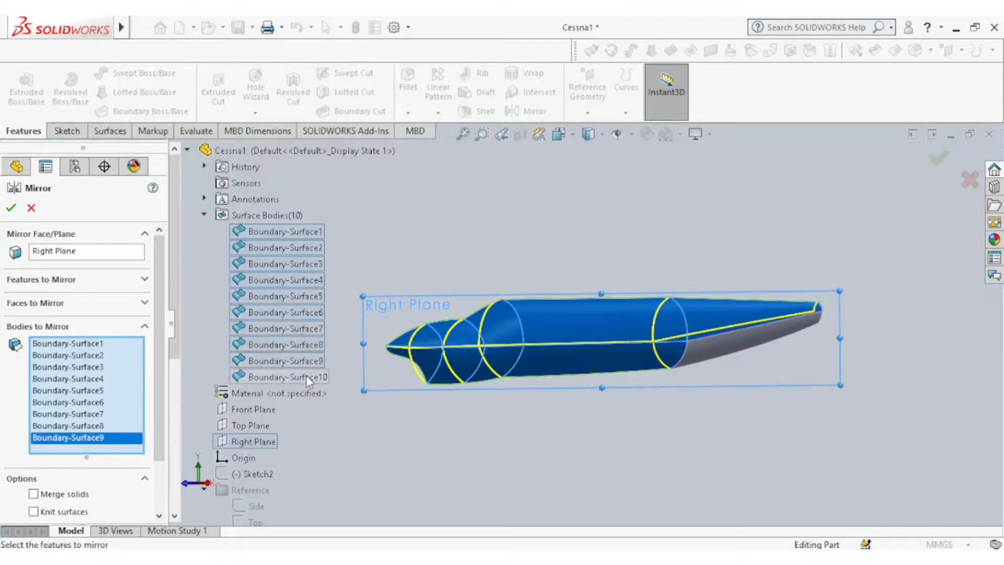
{"action": "left_click", "coordinate": [306, 375]}
{"action": "scroll", "coordinate": [602, 307], "scroll_direction": "down", "scroll_amount": 1}
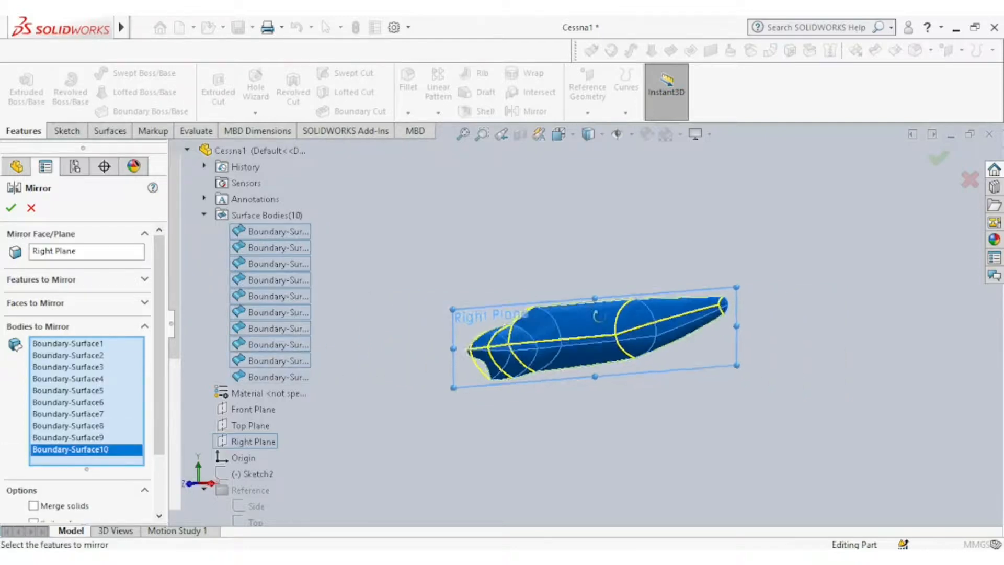
{"action": "key", "text": "ctrl+1"}
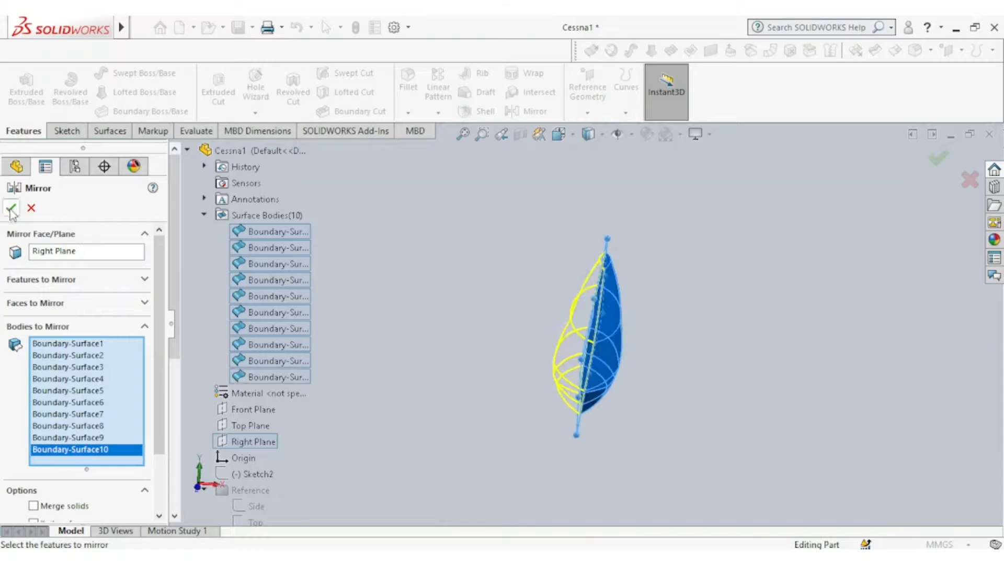
{"action": "left_click", "coordinate": [11, 209]}
Switch the display style to shaded without edges and inspect the mirrored fuselage
{"action": "middle_click_drag", "start_coordinate": [699, 307], "coordinate": [643, 313]}
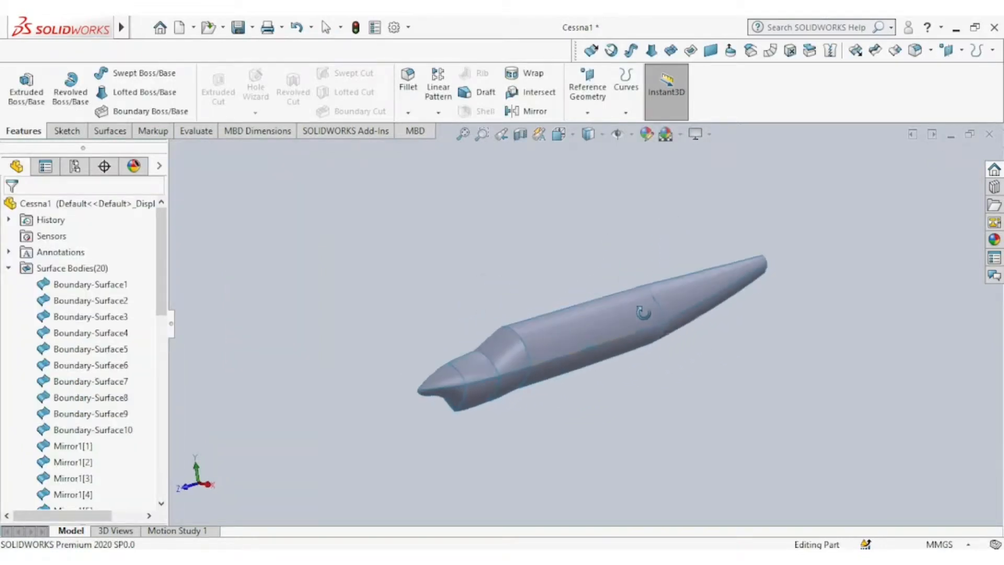
{"action": "left_click", "coordinate": [602, 135]}
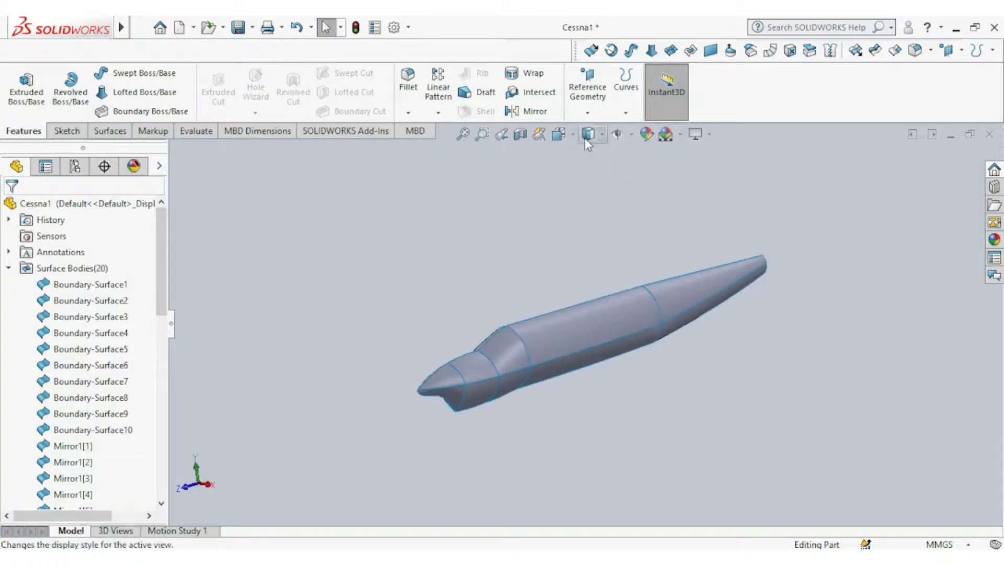
{"action": "mouse_move", "coordinate": [535, 256]}
{"action": "middle_mouse_down"}
{"action": "mouse_move", "coordinate": [497, 240]}
{"action": "mouse_move", "coordinate": [448, 269]}
{"action": "mouse_move", "coordinate": [541, 266]}
{"action": "mouse_move", "coordinate": [523, 267]}
{"action": "middle_mouse_up"}
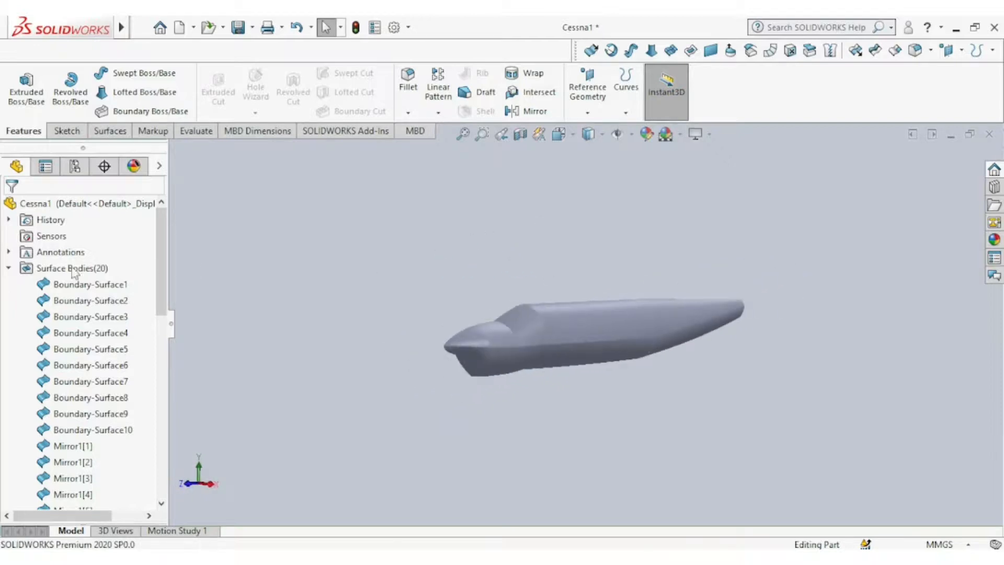
Show the Reference folder's blueprint sketches around the fuselage and set the display style to shaded with edges
{"action": "left_click", "coordinate": [13, 270]}
{"action": "right_click", "coordinate": [54, 379]}
{"action": "left_click", "coordinate": [68, 333]}
{"action": "mouse_move", "coordinate": [595, 298]}
{"action": "middle_mouse_down"}
{"action": "mouse_move", "coordinate": [523, 262]}
{"action": "mouse_move", "coordinate": [505, 289]}
{"action": "mouse_move", "coordinate": [431, 283]}
{"action": "mouse_move", "coordinate": [532, 262]}
{"action": "mouse_move", "coordinate": [587, 280]}
{"action": "mouse_move", "coordinate": [639, 337]}
{"action": "mouse_move", "coordinate": [539, 307]}
{"action": "mouse_move", "coordinate": [534, 382]}
{"action": "mouse_move", "coordinate": [560, 378]}
{"action": "middle_mouse_up"}
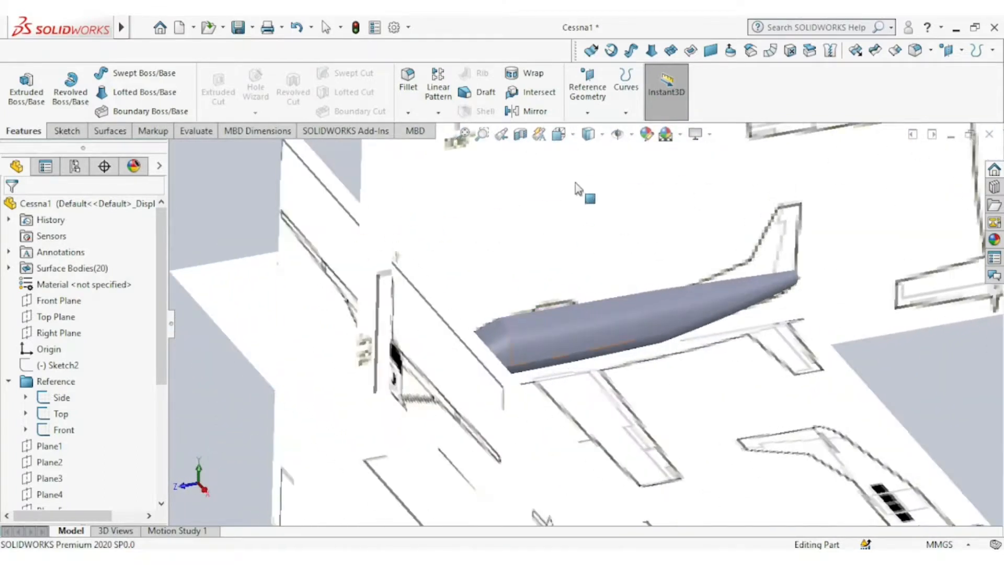
{"action": "left_click", "coordinate": [588, 134]}
{"action": "left_click", "coordinate": [589, 157]}
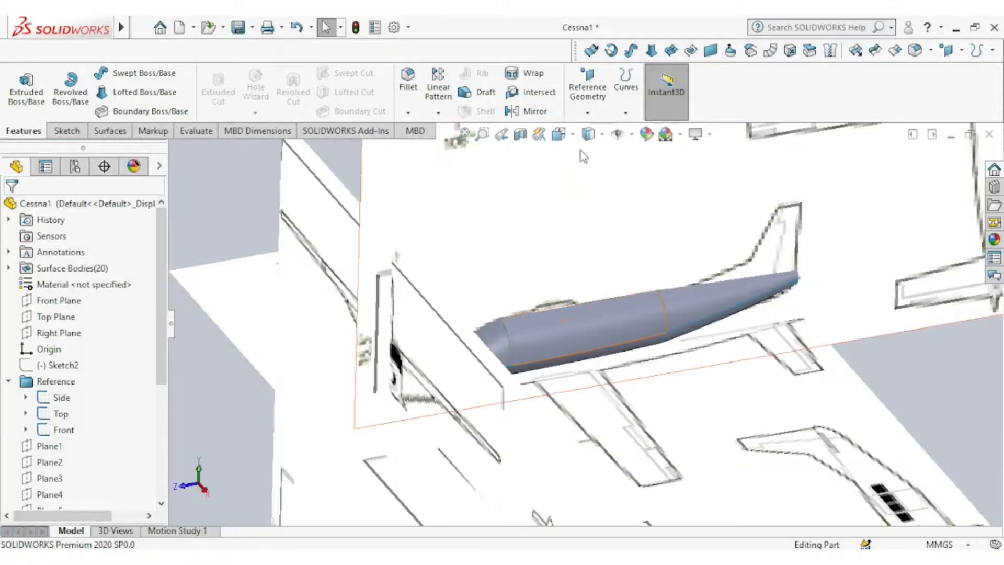
Examine the fuselage against the side-view blueprint in the Right view and at an angle, keeping the display shaded with edges
{"action": "left_click", "coordinate": [559, 134]}
{"action": "left_click", "coordinate": [517, 388]}
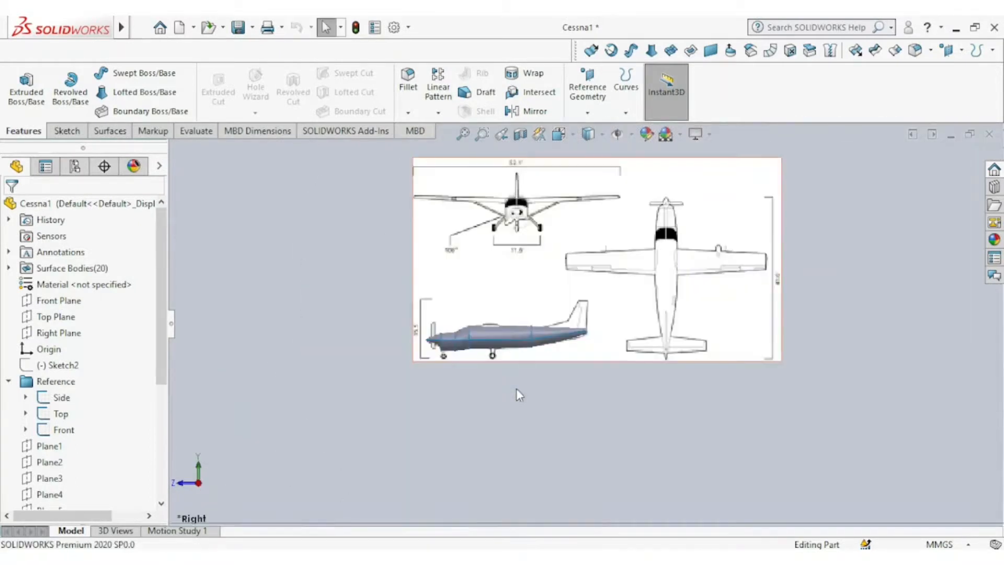
{"action": "scroll", "coordinate": [525, 355], "scroll_direction": "down", "scroll_amount": 4}
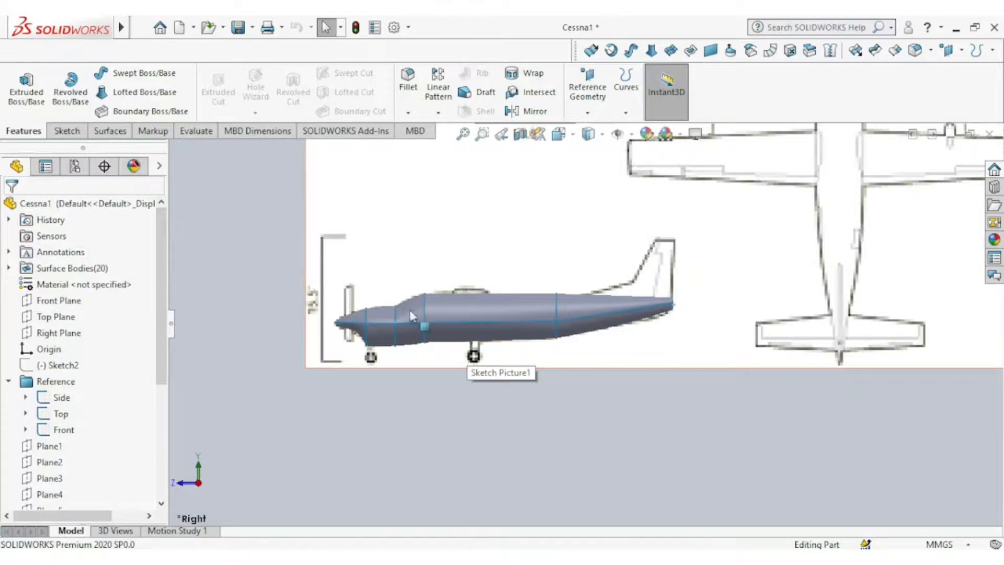
{"action": "scroll", "coordinate": [538, 320], "scroll_direction": "up", "scroll_amount": 2}
{"action": "scroll", "coordinate": [536, 317], "scroll_direction": "down", "scroll_amount": 3}
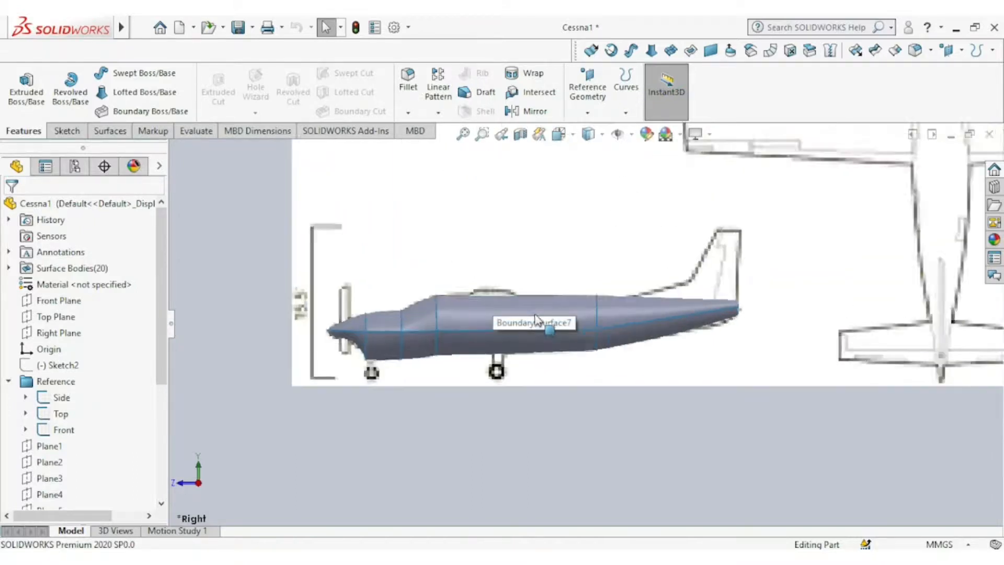
{"action": "middle_click_drag", "start_coordinate": [536, 317], "coordinate": [442, 319]}
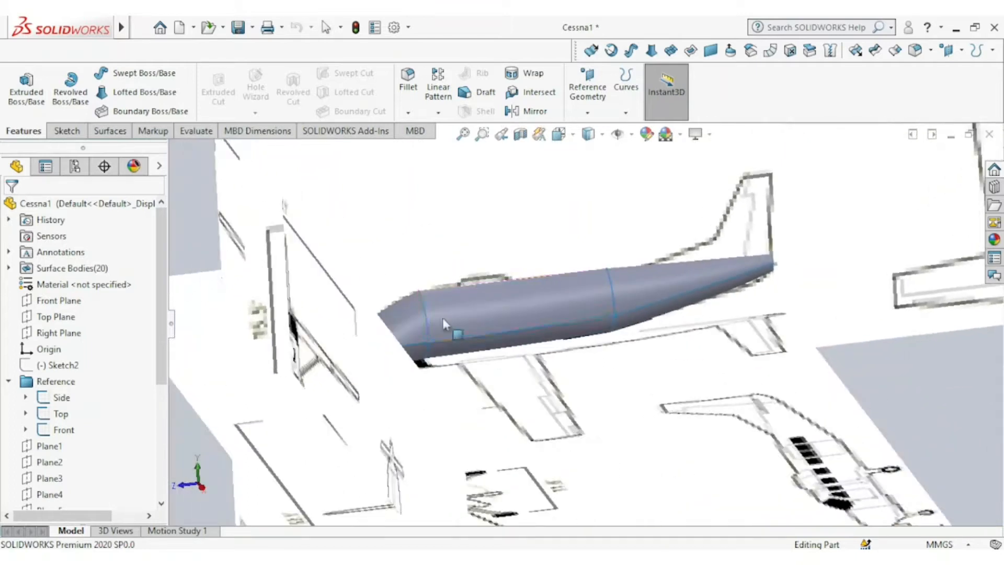
{"action": "left_click", "coordinate": [588, 134]}
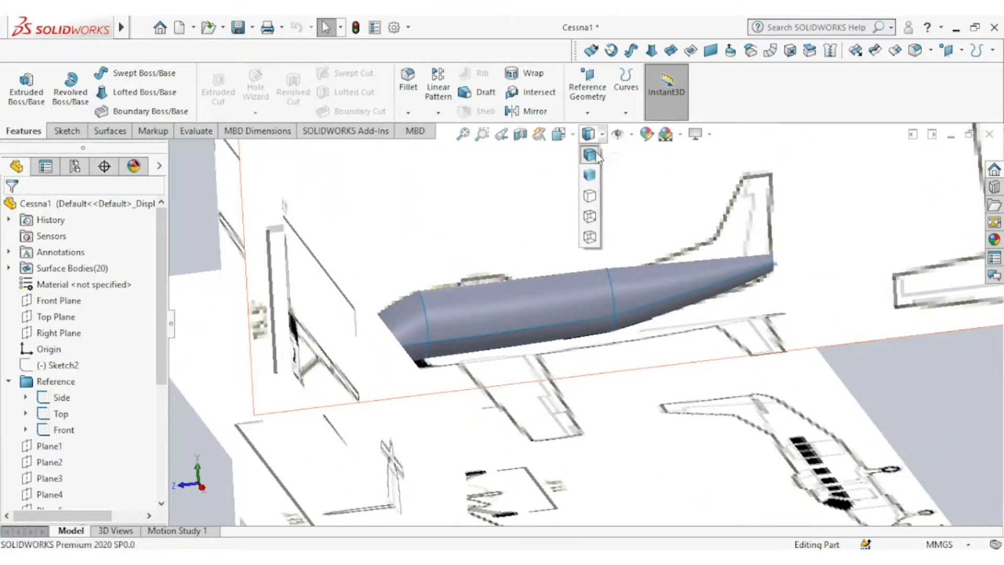
{"action": "left_click", "coordinate": [599, 156]}
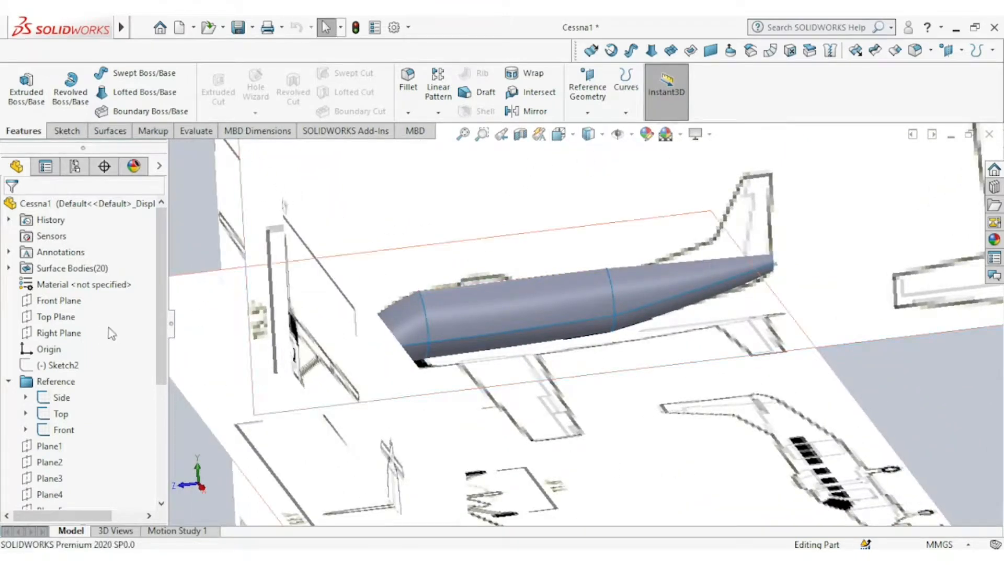
Select the Right Plane in the Right view and set the display style to wireframe to expose the blueprint's side windows
{"action": "left_click", "coordinate": [73, 341]}
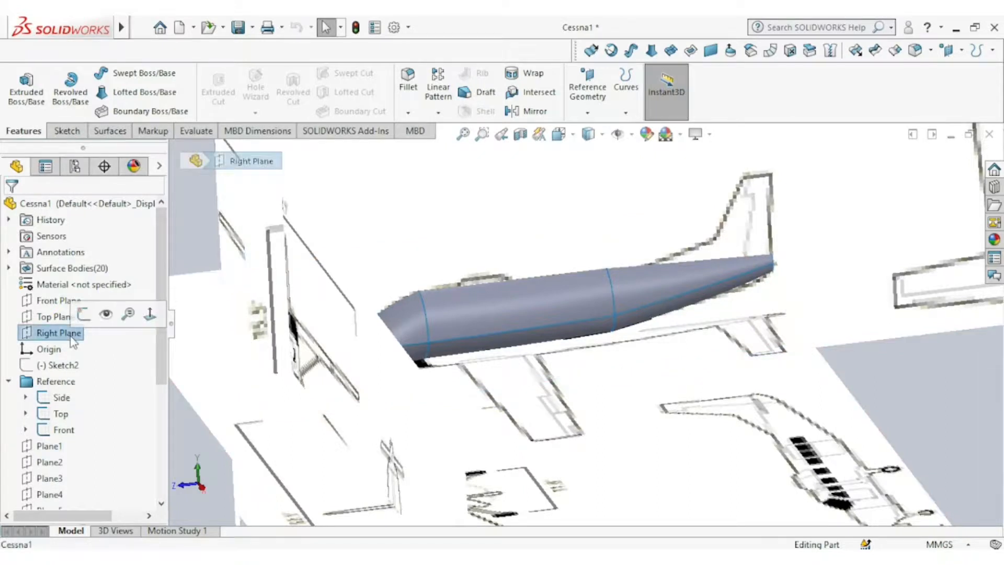
{"action": "left_click", "coordinate": [570, 138]}
{"action": "left_click", "coordinate": [470, 392]}
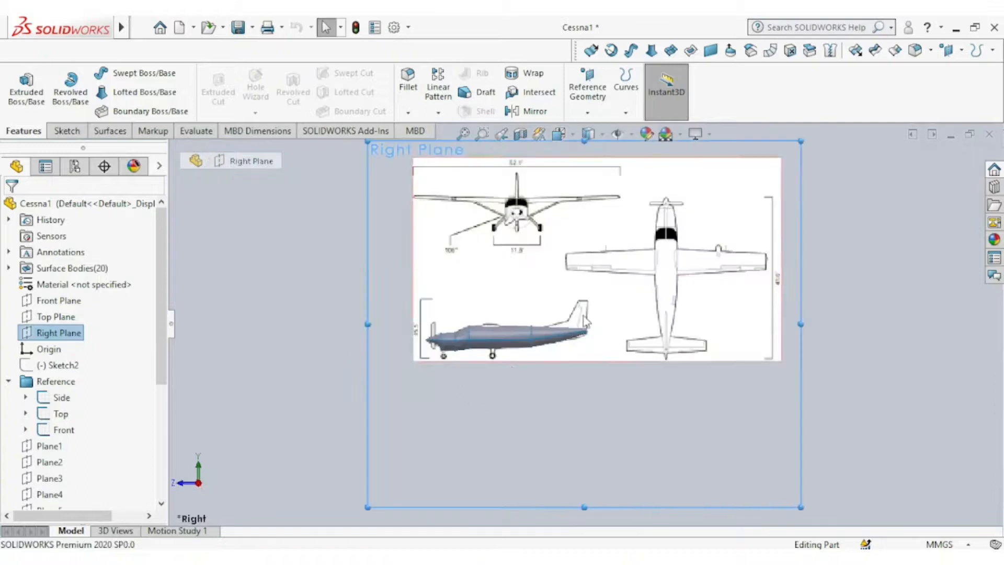
{"action": "left_click", "coordinate": [589, 134]}
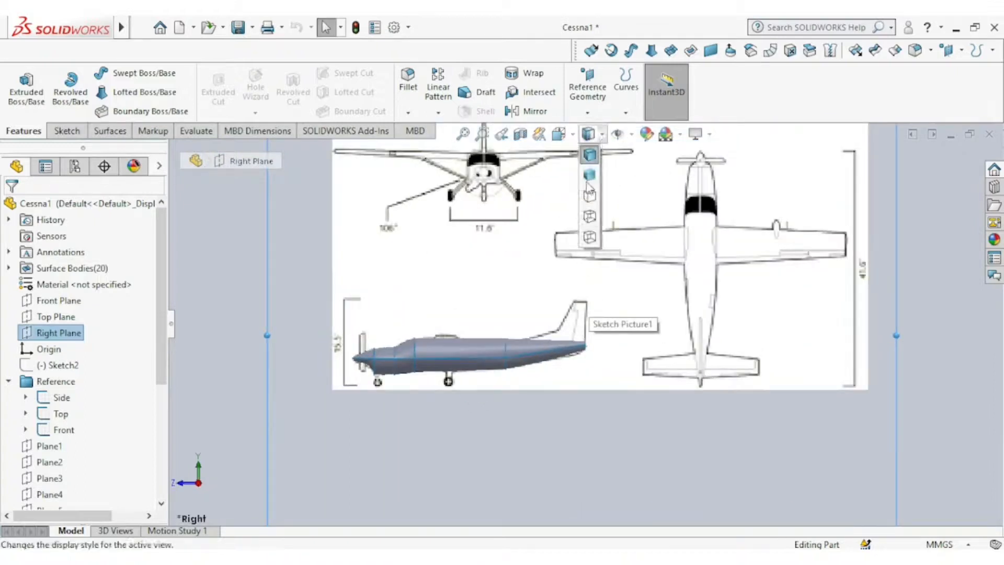
{"action": "left_click", "coordinate": [591, 238]}
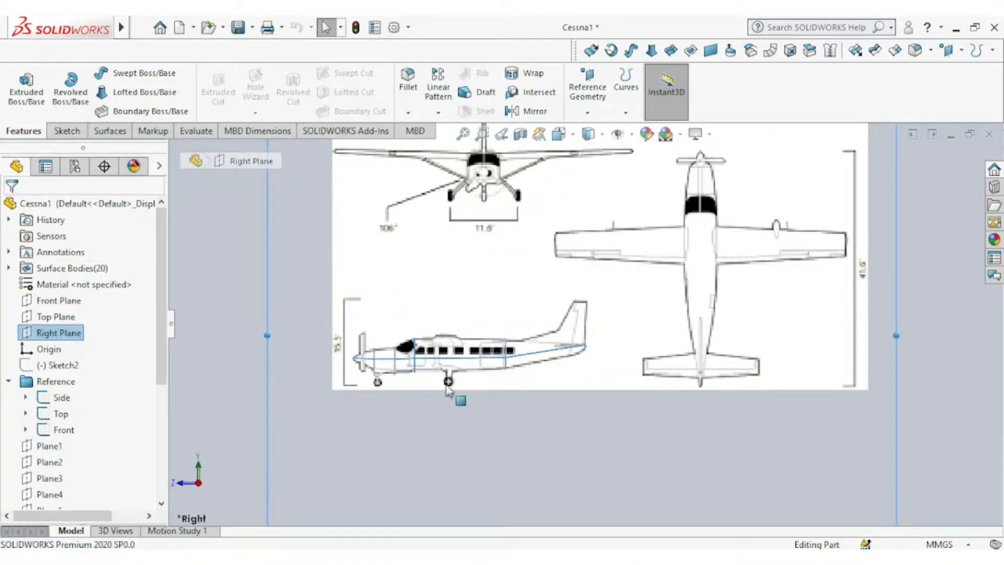
{"action": "scroll", "coordinate": [454, 337], "scroll_direction": "down", "scroll_amount": 2}
{"action": "scroll", "coordinate": [454, 336], "scroll_direction": "down", "scroll_amount": 1}
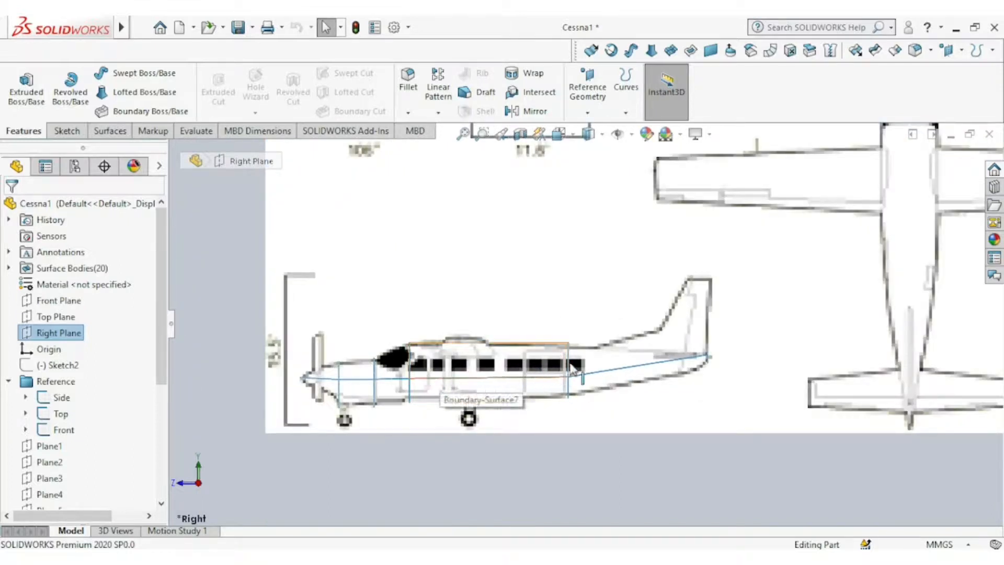
Start a sketch on the Right Plane and draw a corner rectangle over the second side window from the nose, about 361 mm high
{"action": "left_click", "coordinate": [67, 131]}
{"action": "left_click", "coordinate": [20, 83]}
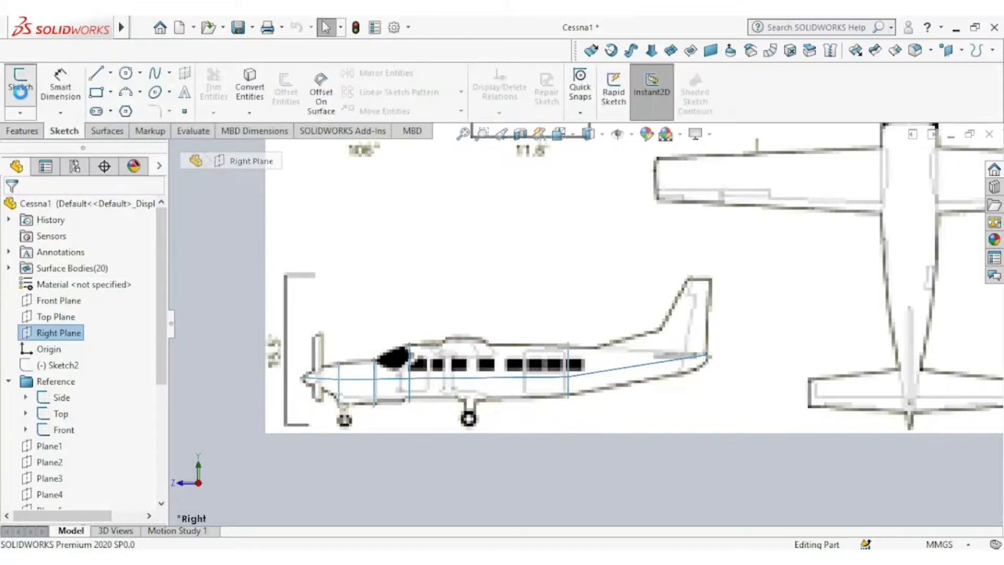
{"action": "left_click", "coordinate": [95, 92]}
{"action": "scroll", "coordinate": [466, 366], "scroll_direction": "down", "scroll_amount": 5}
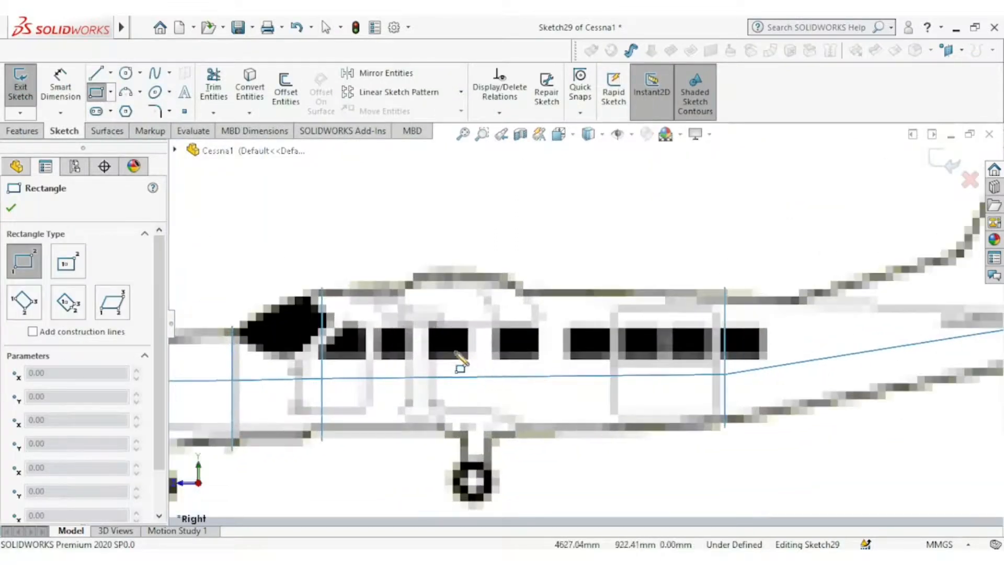
{"action": "left_click", "coordinate": [375, 327]}
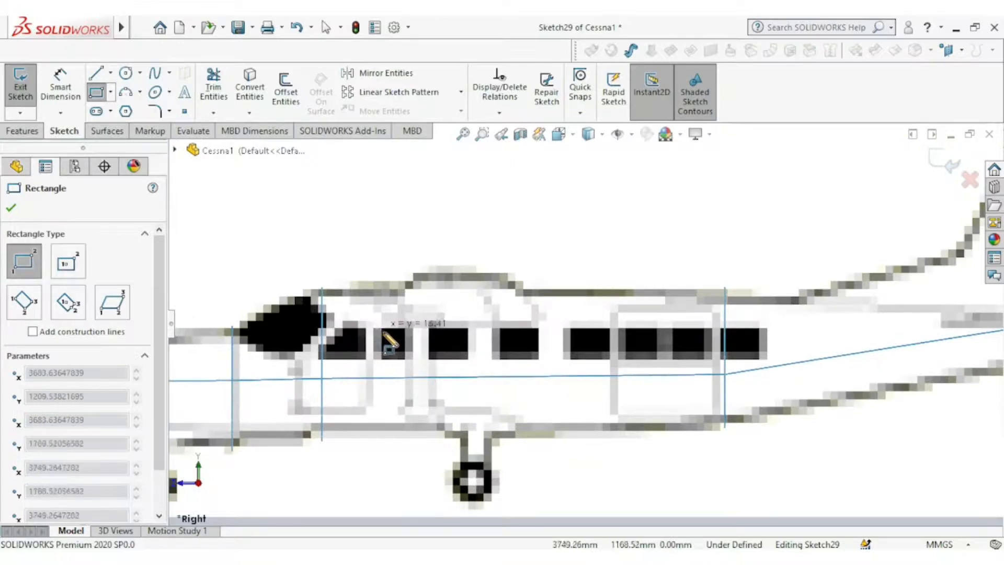
{"action": "left_click", "coordinate": [407, 359]}
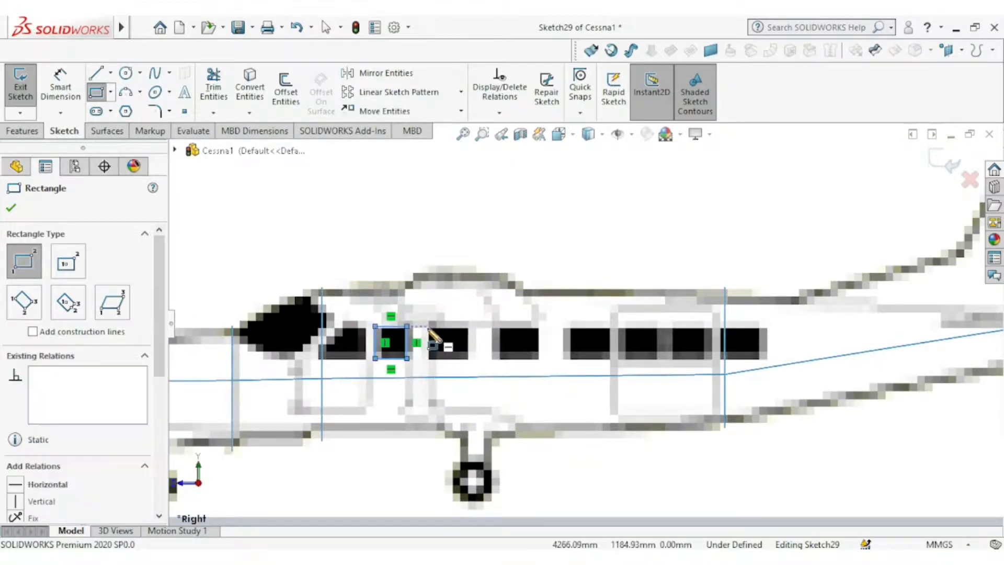
Draw corner rectangles about 361 mm high over the third, fourth and fifth side windows, the third window's about 459 mm wide
{"action": "left_click", "coordinate": [428, 327]}
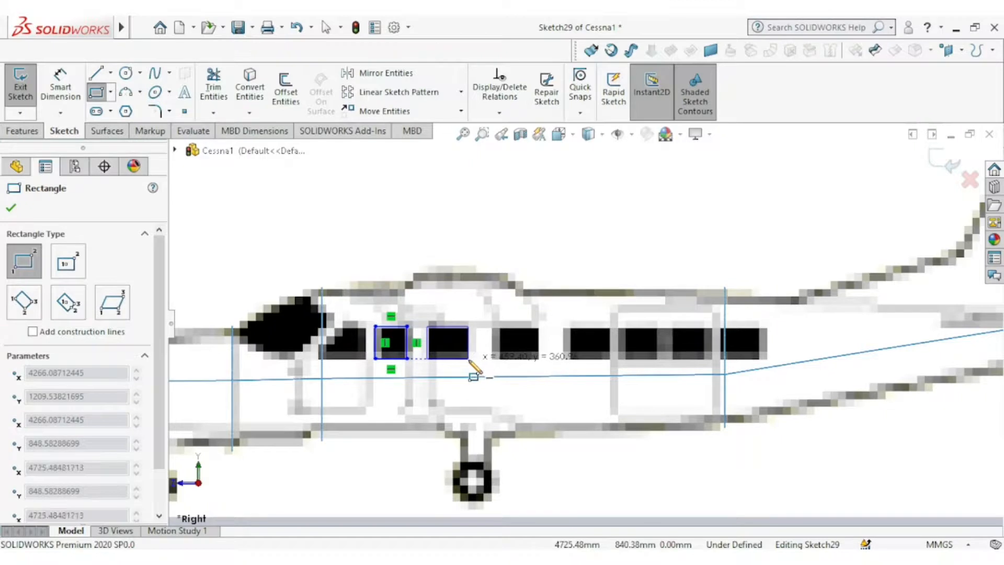
{"action": "left_click", "coordinate": [468, 358]}
{"action": "left_click", "coordinate": [492, 327]}
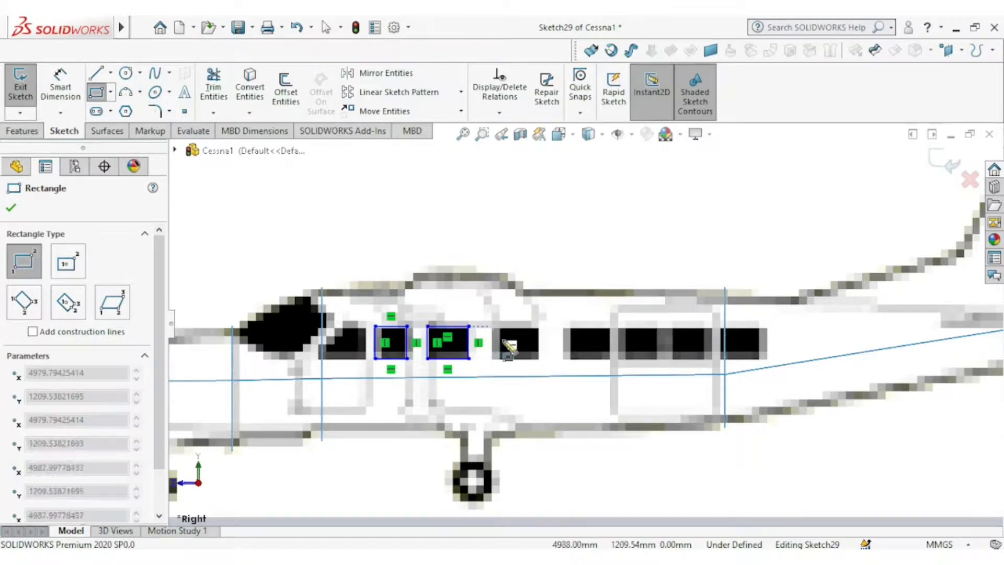
{"action": "left_click", "coordinate": [539, 359]}
{"action": "left_click", "coordinate": [563, 327]}
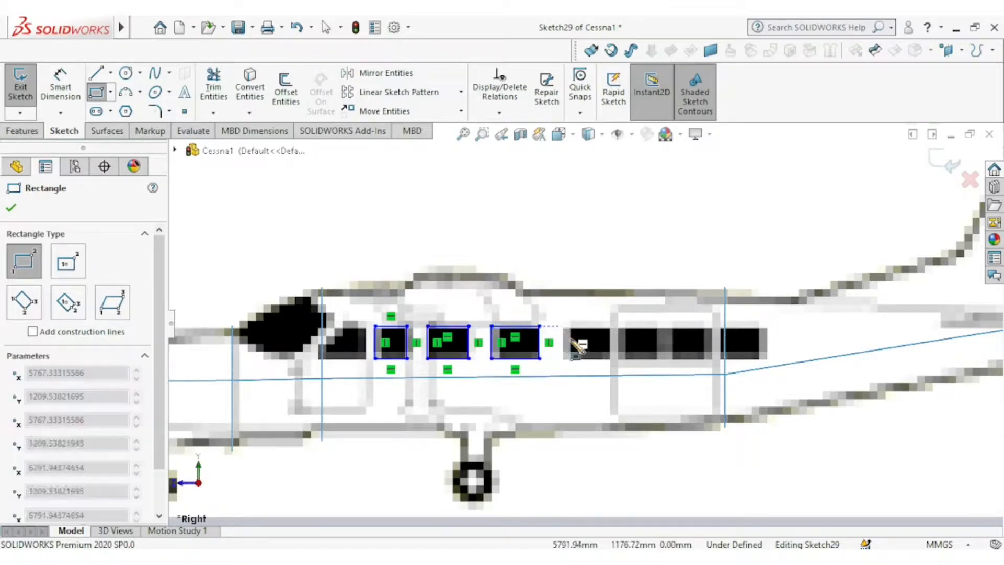
{"action": "left_click", "coordinate": [612, 360]}
{"action": "left_click", "coordinate": [612, 360]}
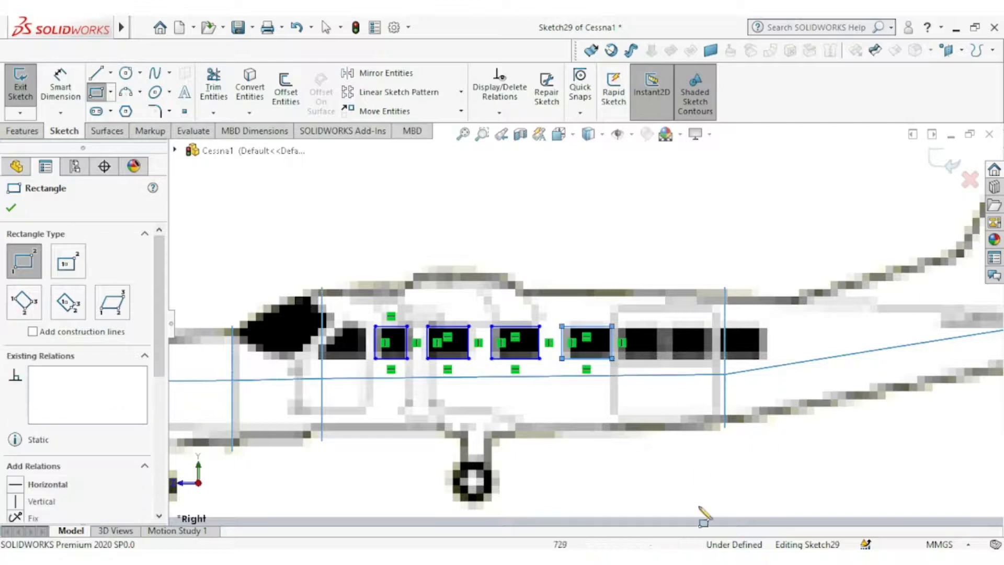
Switch to Photos to check the cabin windows in the aircraft photo wiki.jfif, and return to the SOLIDWORKS sketch
{"action": "key", "text": "alt+Tab"}
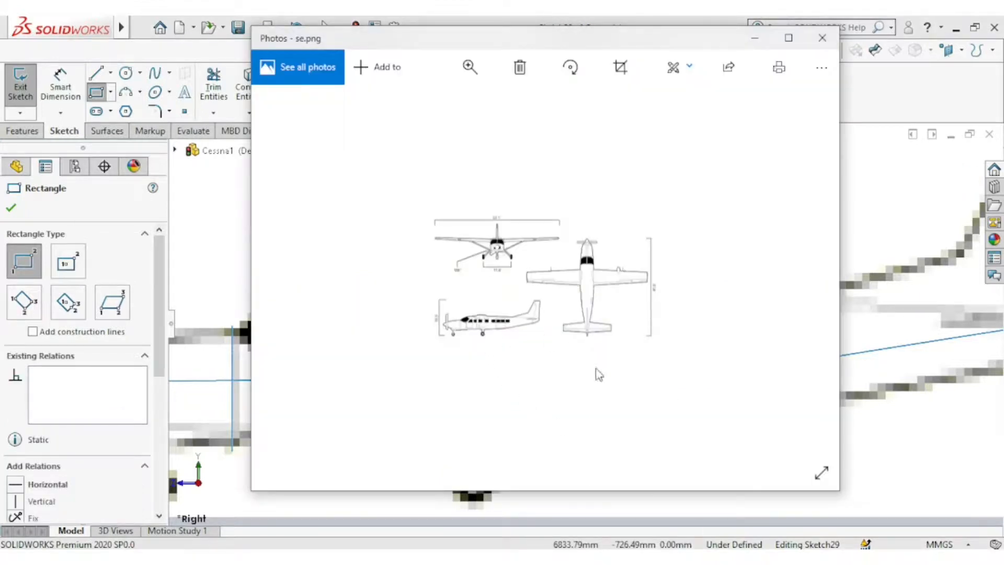
{"action": "left_click", "coordinate": [804, 276]}
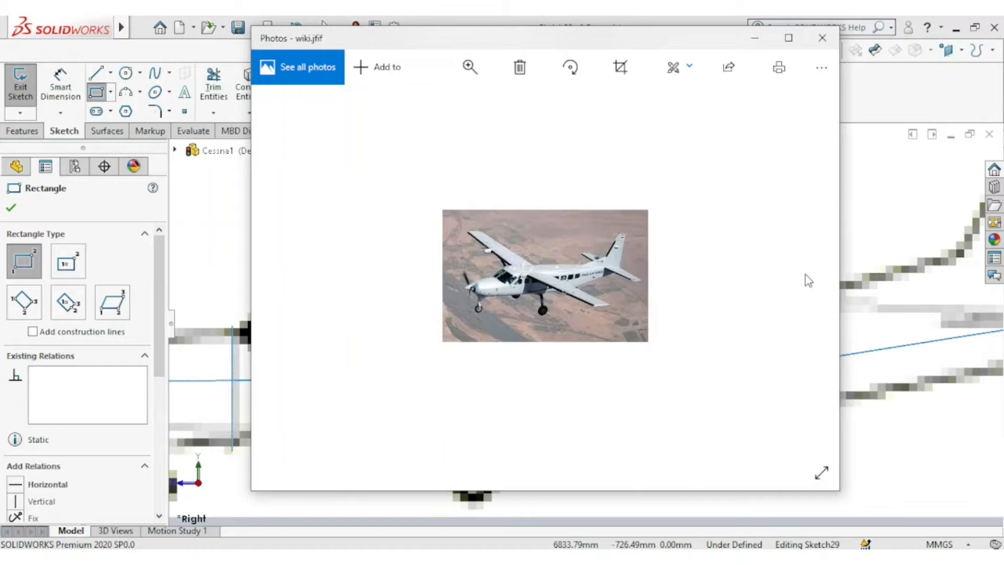
{"action": "left_click", "coordinate": [754, 39]}
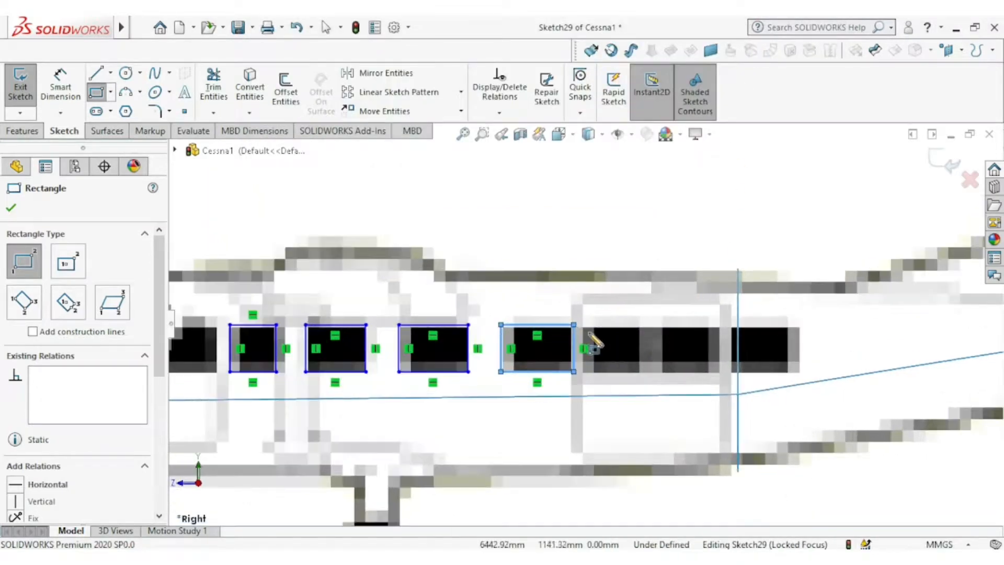
Draw corner rectangles about 361 mm high over the three rearmost side windows, making the last one about 486 mm wide
{"action": "left_click", "coordinate": [588, 325]}
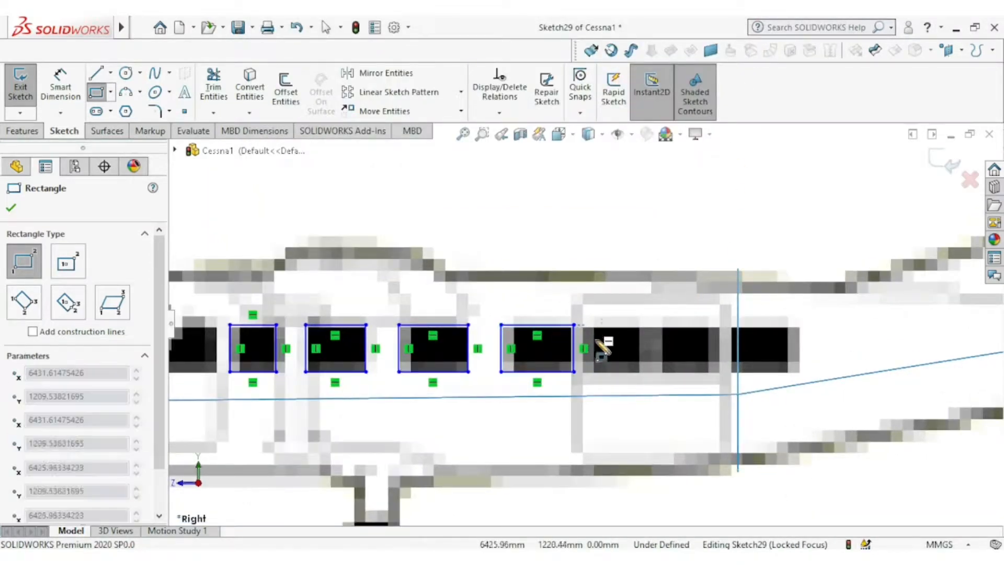
{"action": "left_click", "coordinate": [639, 371]}
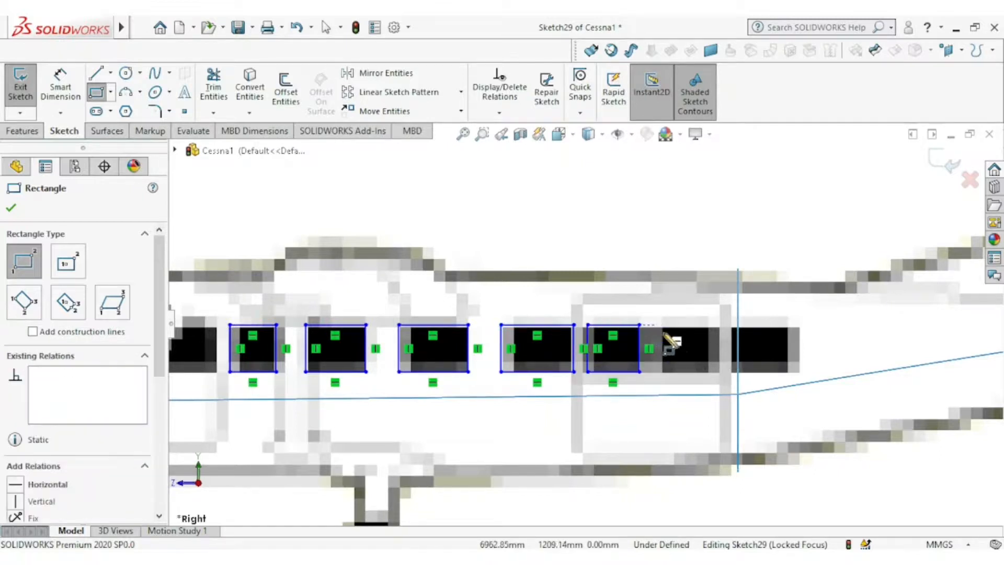
{"action": "left_click", "coordinate": [657, 325]}
{"action": "left_click", "coordinate": [710, 372]}
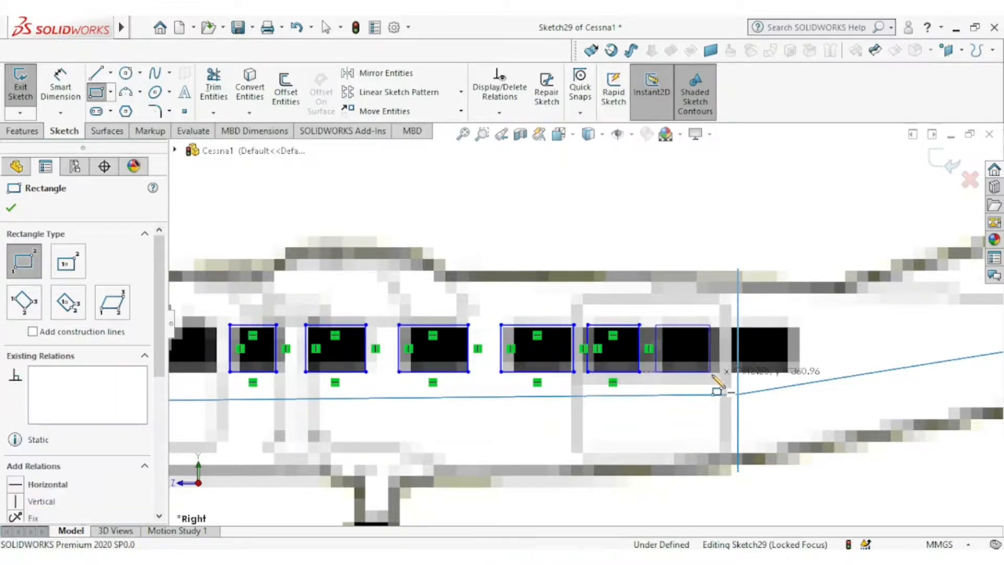
{"action": "left_click", "coordinate": [733, 325]}
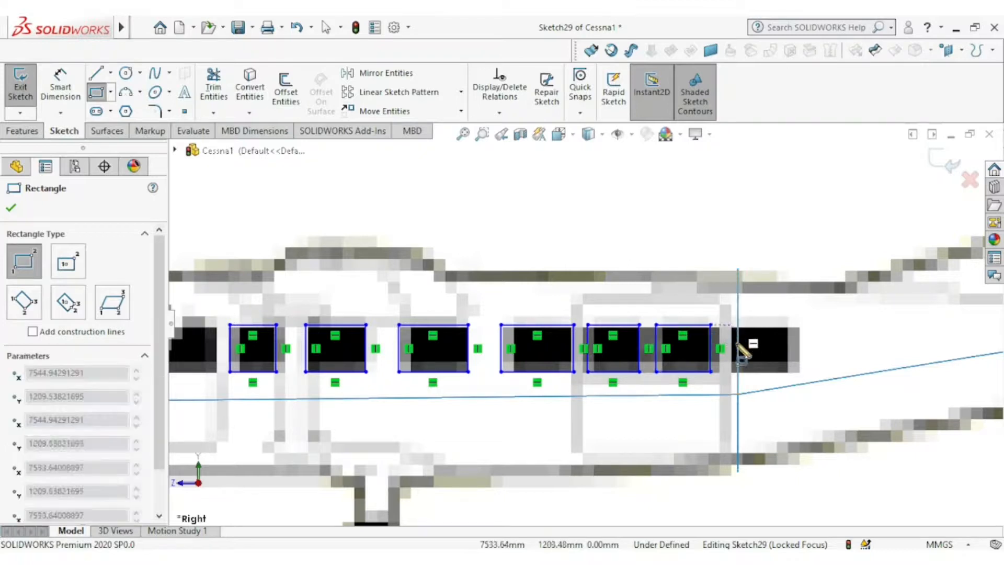
{"action": "left_click", "coordinate": [796, 372]}
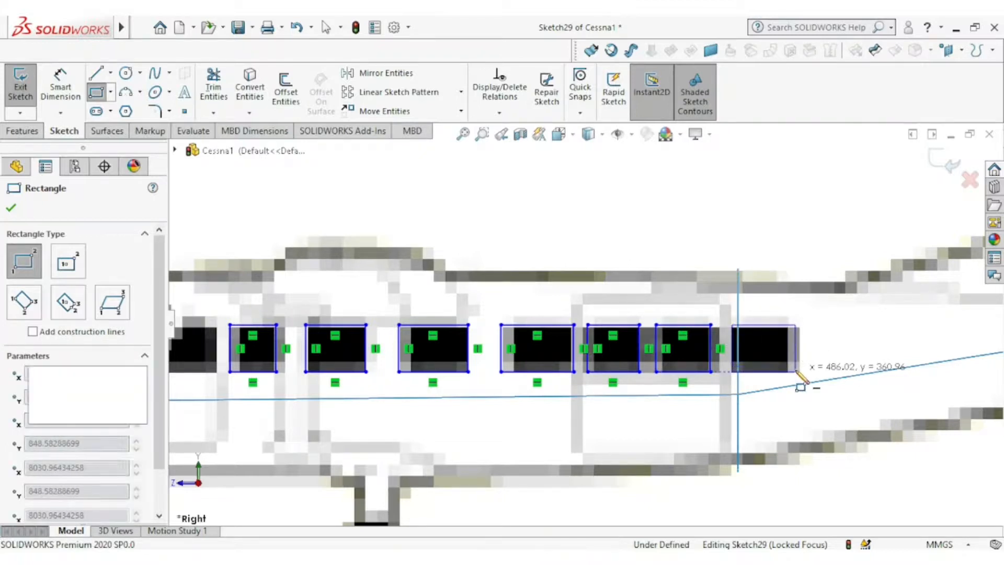
{"action": "left_click", "coordinate": [11, 209]}
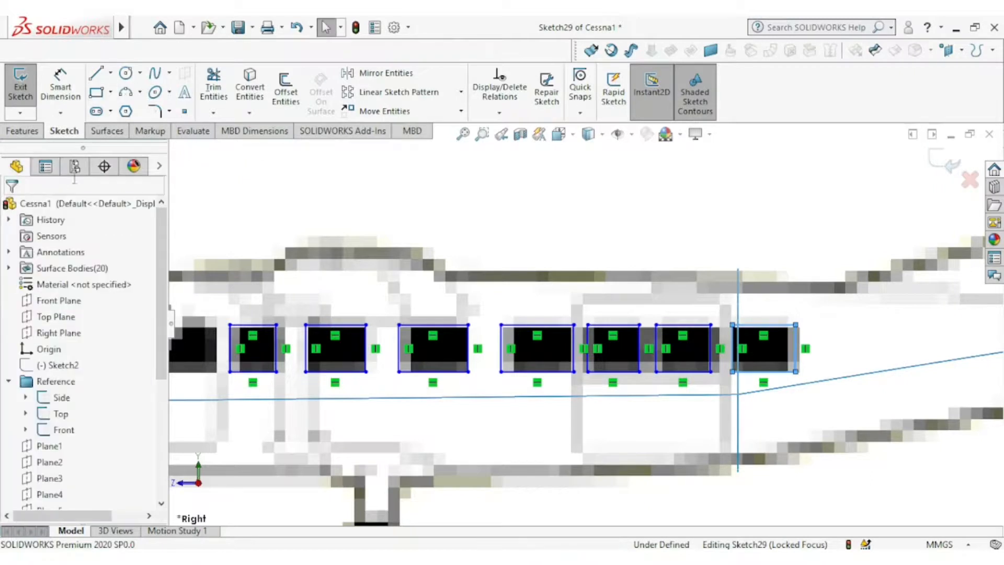
Start a Sketch Fillet and select all four corners of the third window rectangle from the front
{"action": "left_click", "coordinate": [155, 111]}
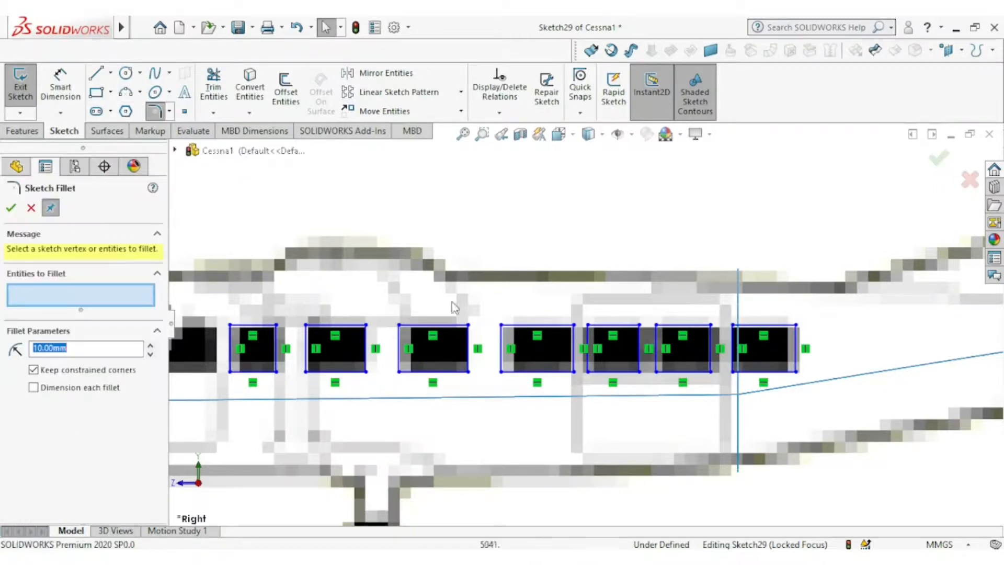
{"action": "left_click", "coordinate": [469, 374]}
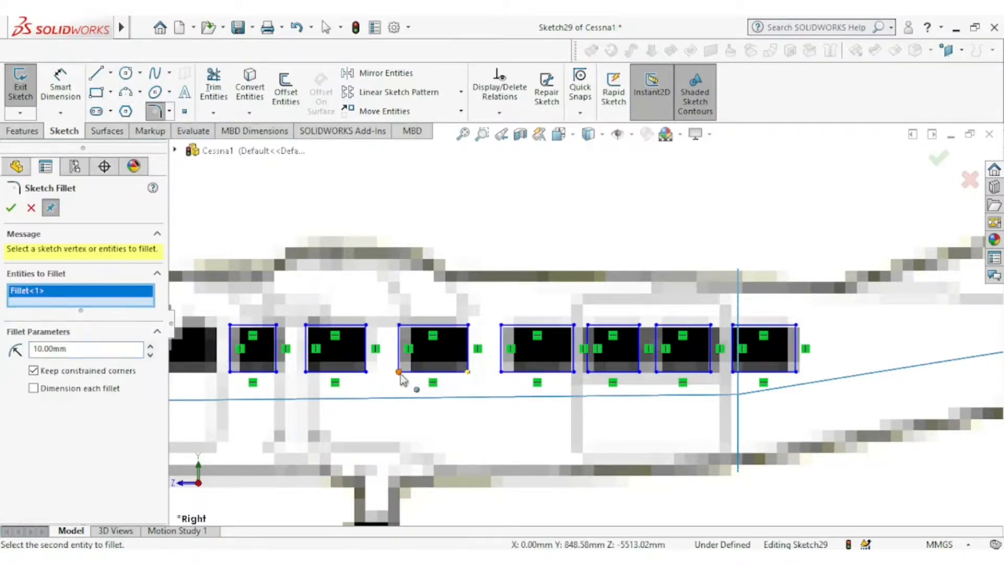
{"action": "left_click", "coordinate": [399, 373]}
{"action": "left_click", "coordinate": [468, 326]}
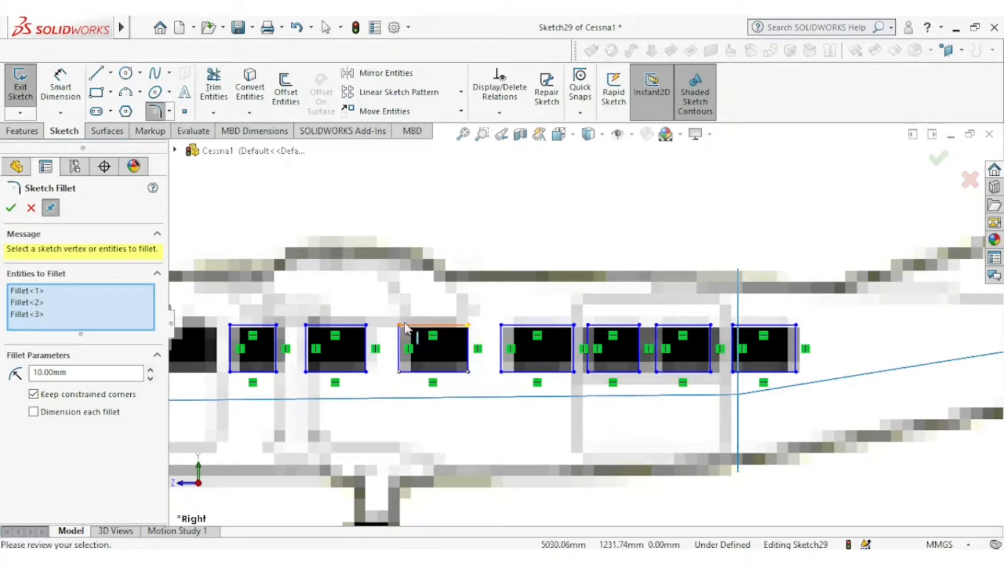
{"action": "left_click", "coordinate": [399, 325]}
Add all four corners of each of the two foremost window rectangles to the Sketch Fillet selection
{"action": "left_click", "coordinate": [366, 325]}
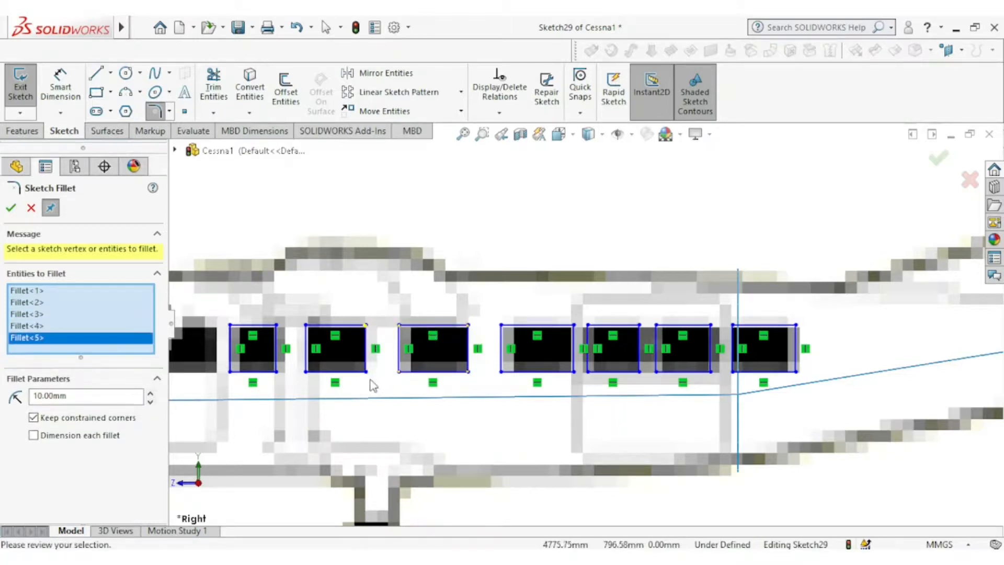
{"action": "left_click", "coordinate": [366, 372]}
{"action": "left_click", "coordinate": [304, 373]}
{"action": "left_click", "coordinate": [305, 325]}
{"action": "left_click", "coordinate": [276, 326]}
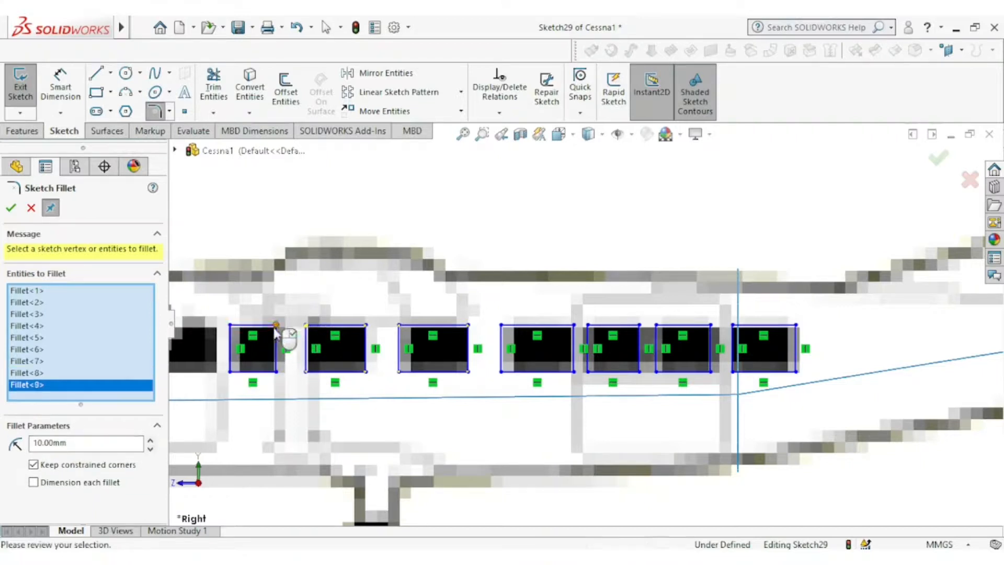
{"action": "left_click", "coordinate": [276, 372]}
{"action": "left_click", "coordinate": [230, 372]}
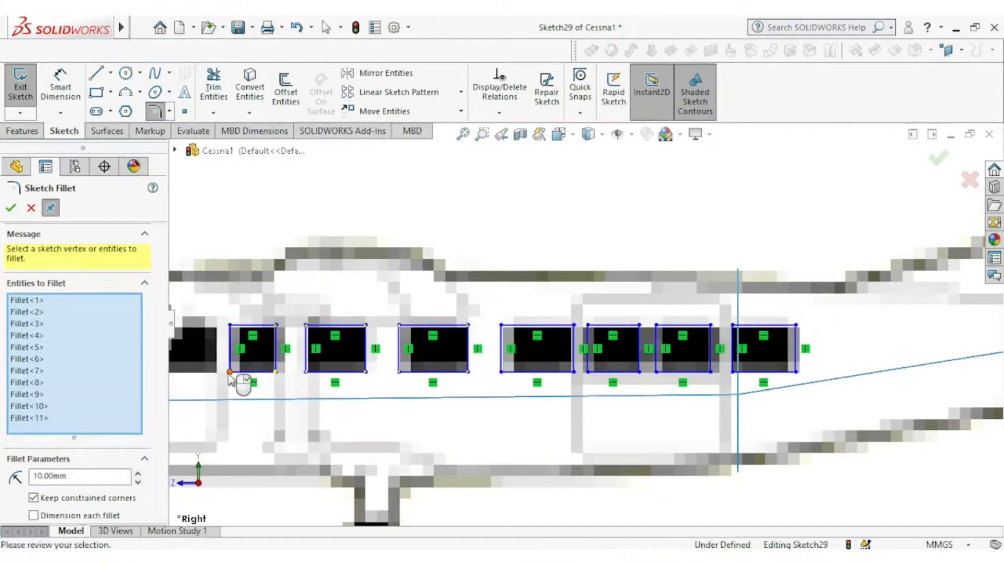
{"action": "left_click", "coordinate": [230, 325]}
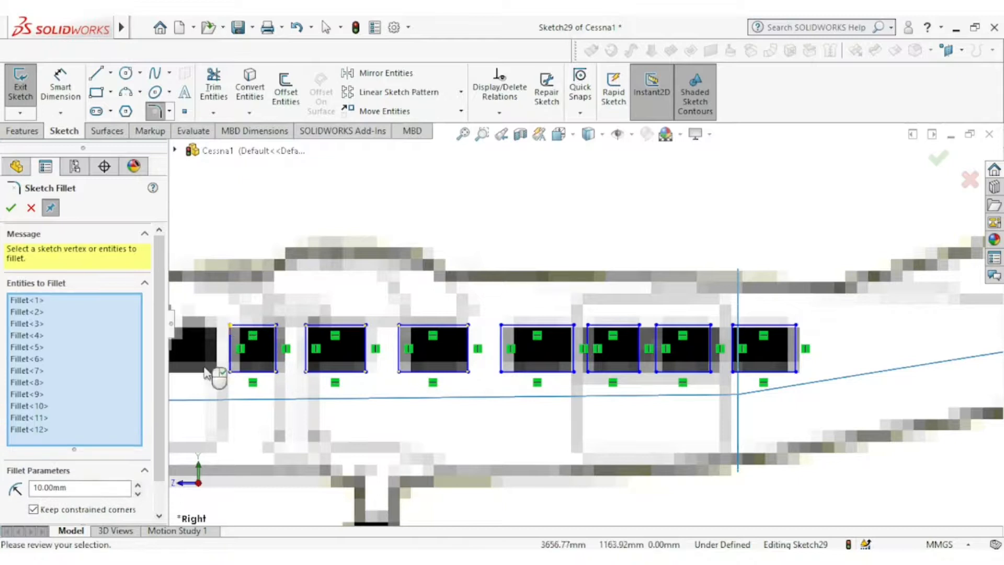
Set the Sketch Fillet radius to 50 mm and add all four corners of the fourth and fifth window rectangles from the front
{"action": "left_click", "coordinate": [501, 325]}
{"action": "left_click", "coordinate": [501, 372]}
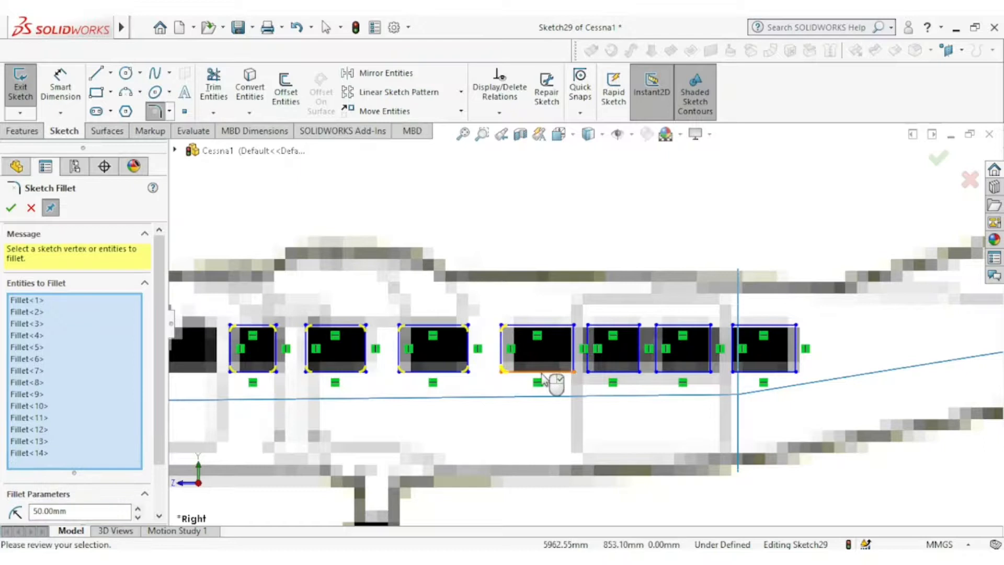
{"action": "left_click", "coordinate": [574, 372]}
{"action": "left_click", "coordinate": [574, 326]}
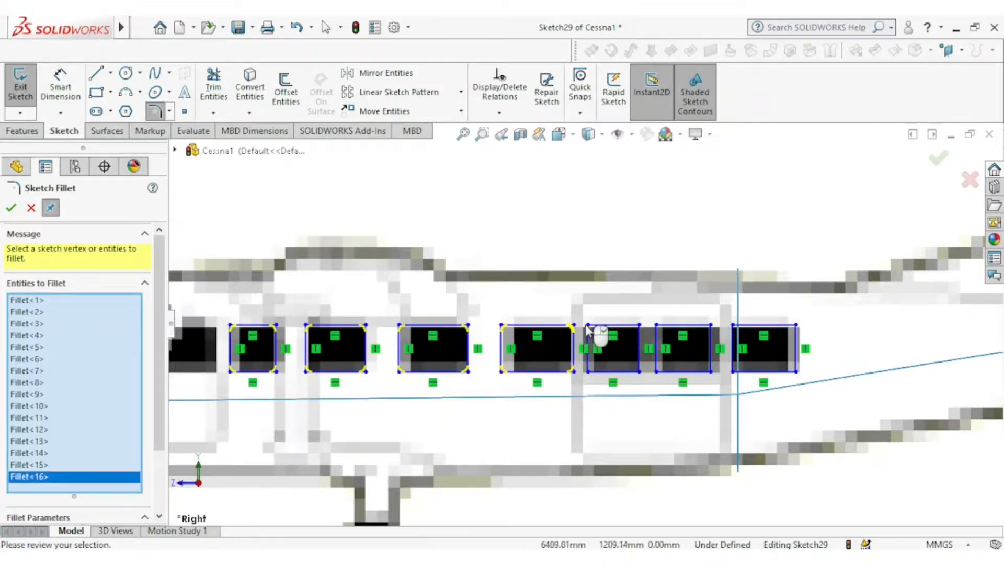
{"action": "left_click", "coordinate": [588, 326]}
{"action": "left_click", "coordinate": [589, 372]}
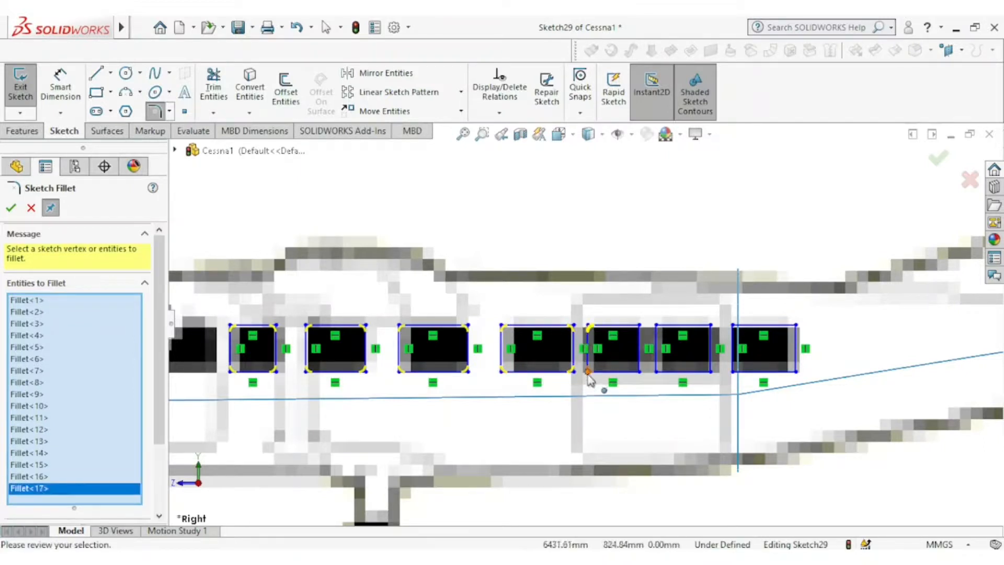
{"action": "left_click", "coordinate": [639, 372]}
{"action": "left_click", "coordinate": [639, 325]}
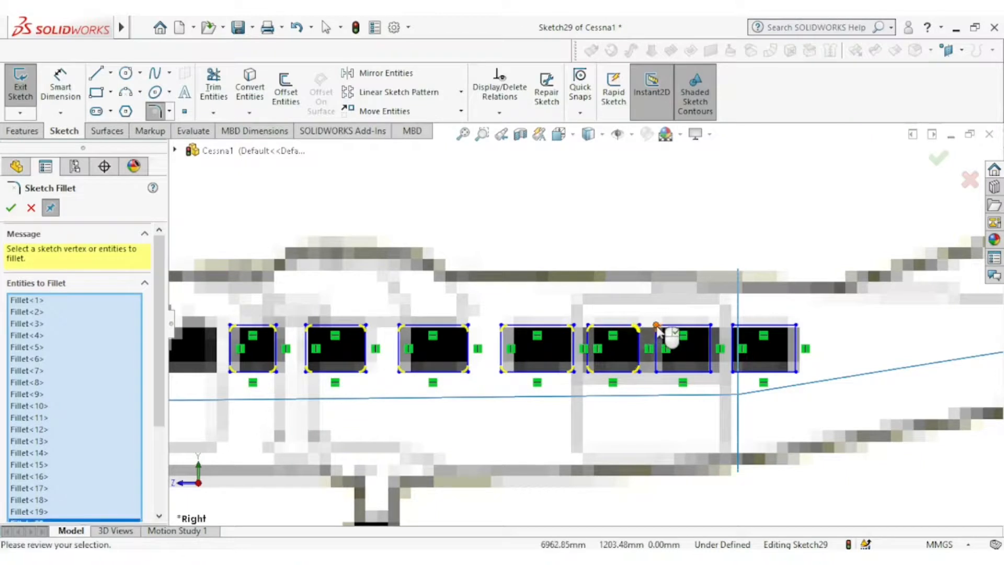
Add the corners of the two rearmost window rectangles to the selection and apply the 50 mm sketch fillets
{"action": "left_click", "coordinate": [657, 326]}
{"action": "left_click", "coordinate": [657, 372]}
{"action": "left_click", "coordinate": [710, 371]}
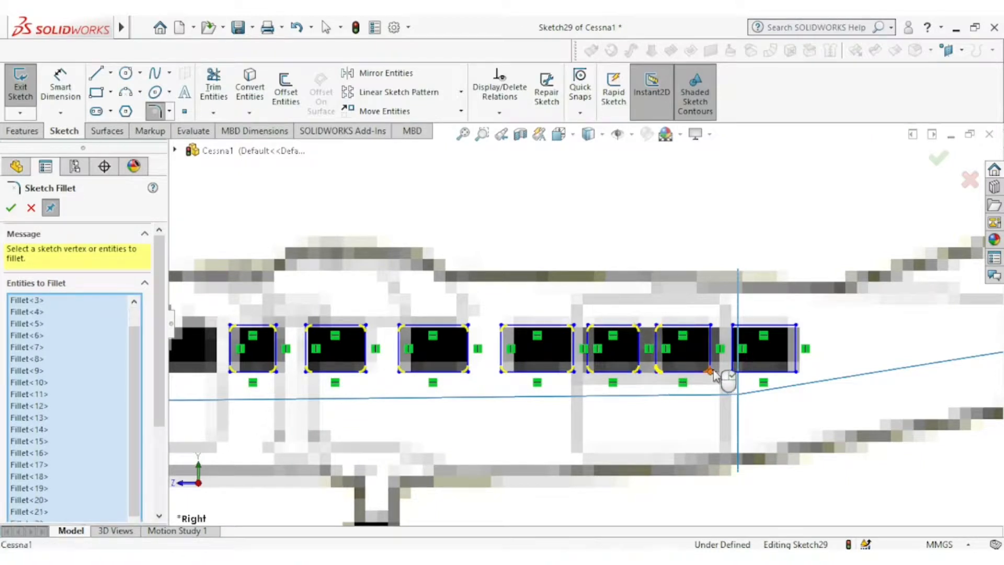
{"action": "left_click", "coordinate": [732, 325]}
{"action": "left_click", "coordinate": [734, 371]}
{"action": "left_click", "coordinate": [796, 371]}
{"action": "left_click", "coordinate": [795, 326]}
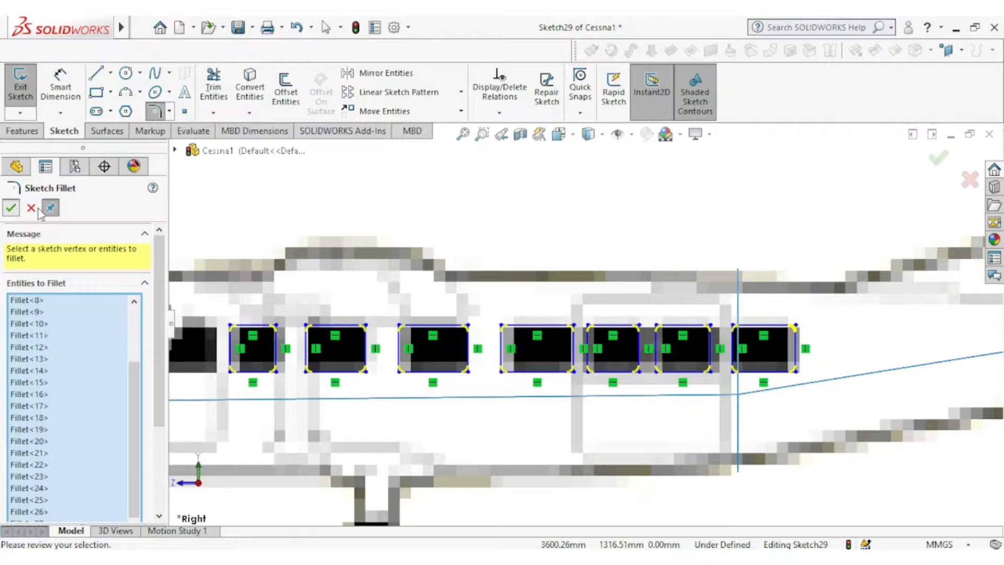
{"action": "key", "text": "Return"}
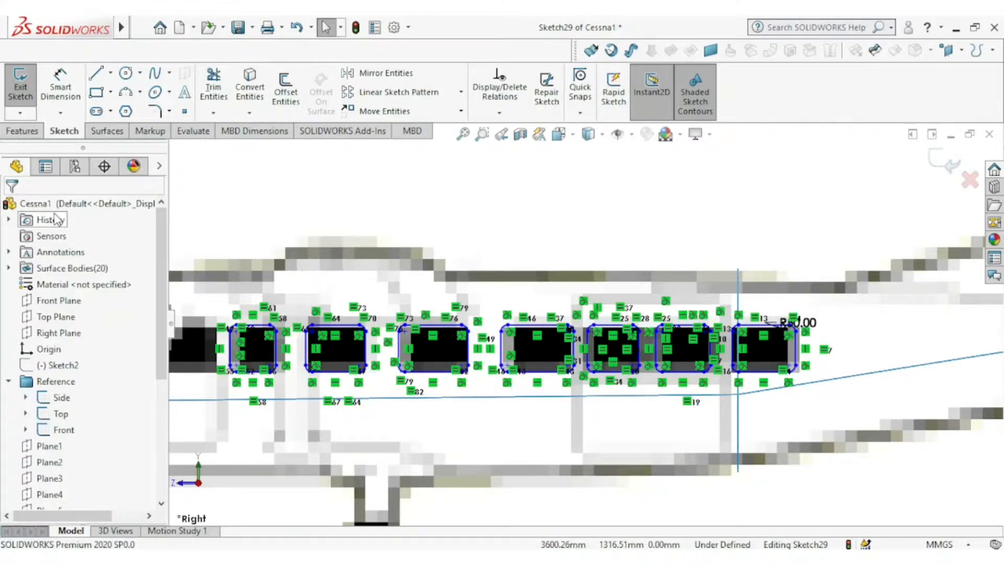
Sketch a closed four-sided line outline with a slanted front edge over the black window ahead of the rounded rectangles
{"action": "left_click", "coordinate": [436, 278]}
{"action": "scroll", "coordinate": [504, 291], "scroll_direction": "up", "scroll_amount": 1}
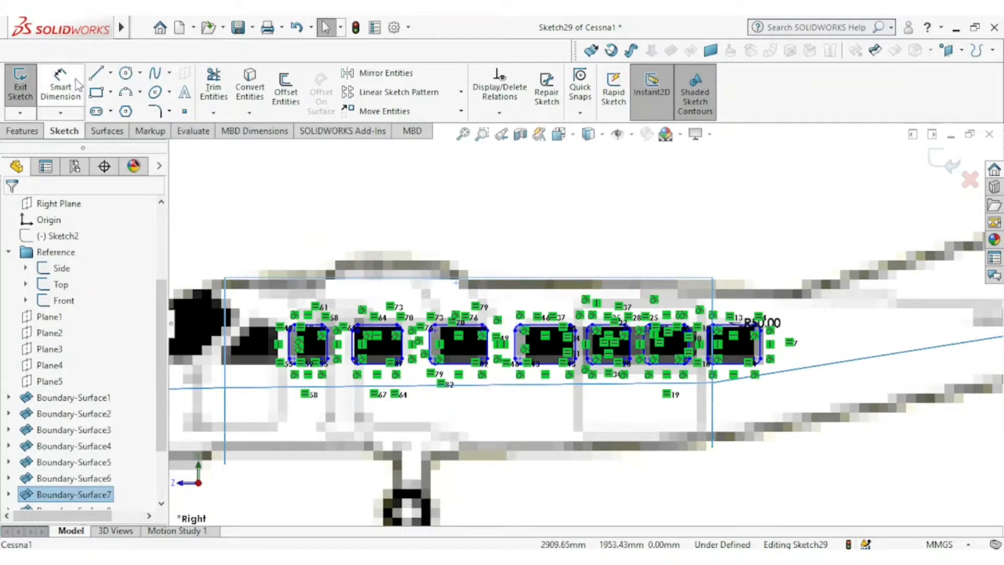
{"action": "left_click", "coordinate": [94, 75]}
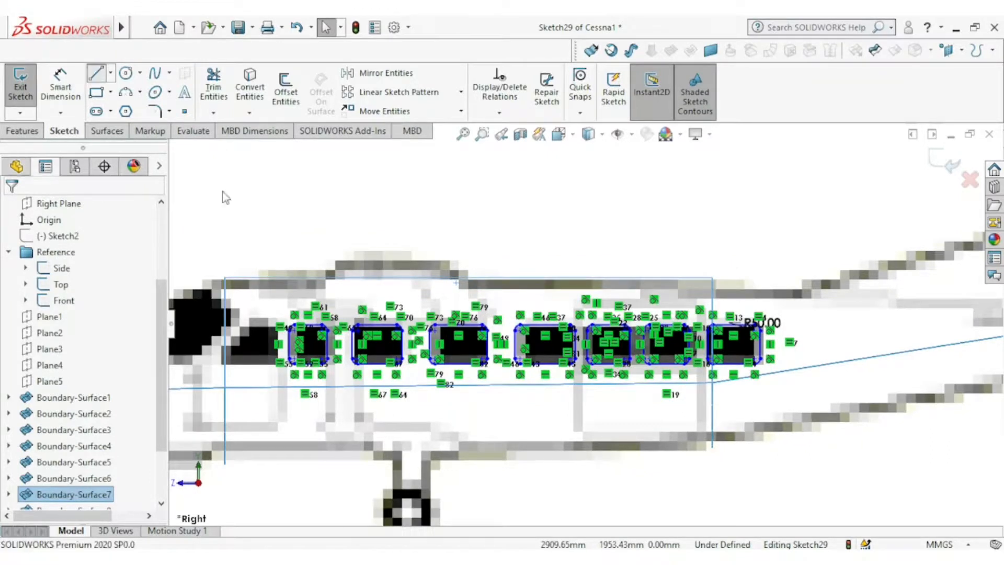
{"action": "left_click", "coordinate": [251, 325]}
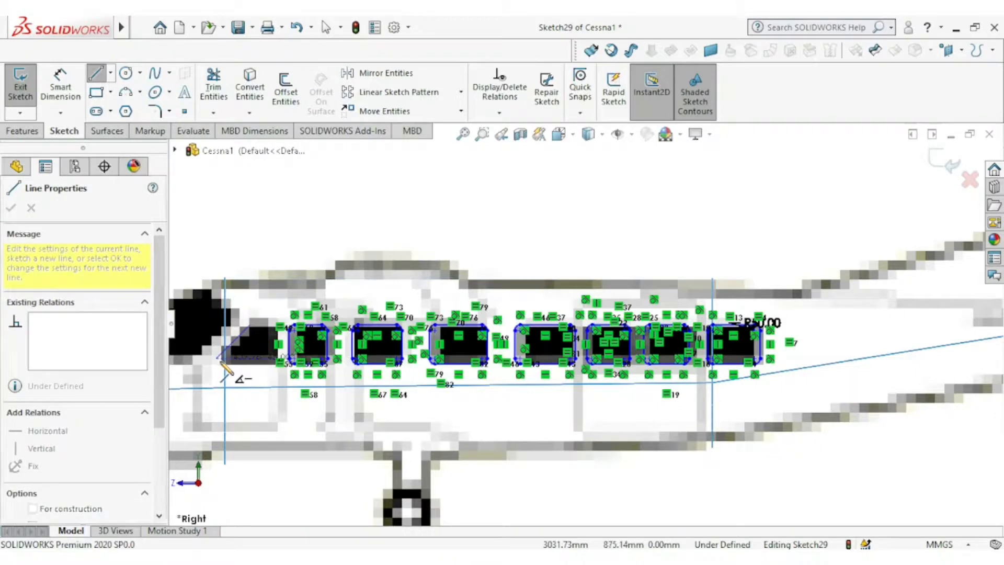
{"action": "left_click", "coordinate": [217, 363]}
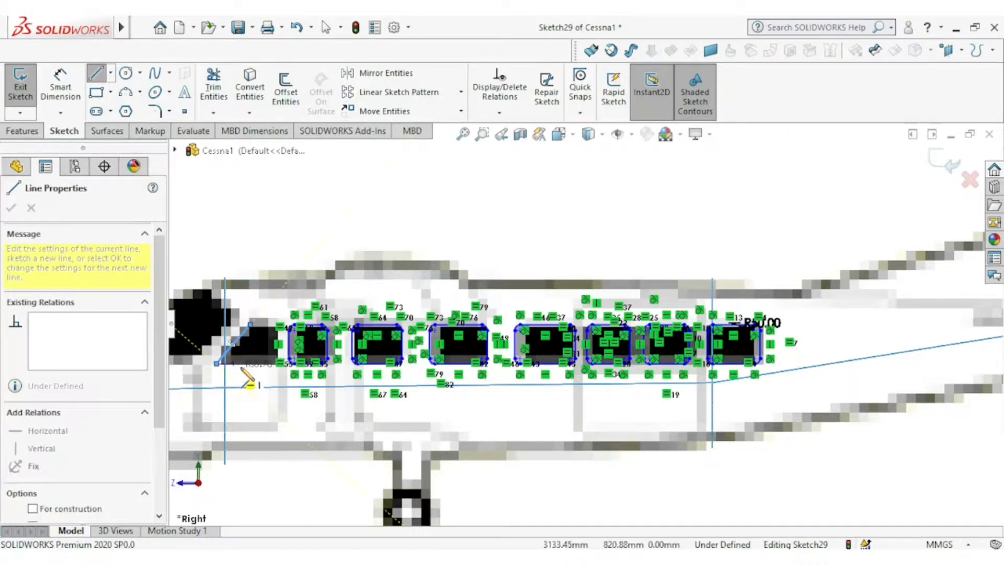
{"action": "left_click", "coordinate": [279, 363]}
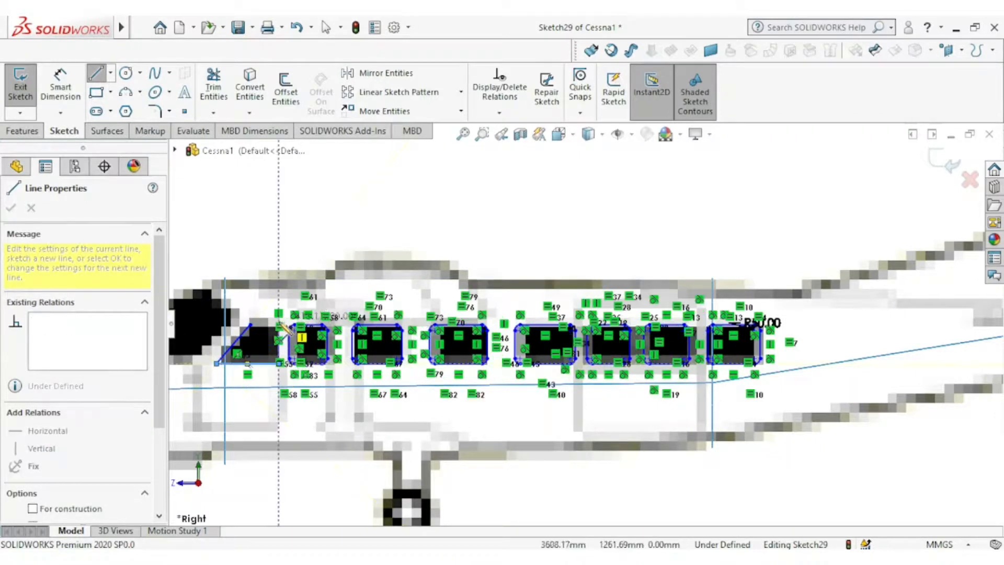
{"action": "left_click", "coordinate": [251, 324]}
{"action": "right_click", "coordinate": [257, 298]}
{"action": "left_click", "coordinate": [272, 307]}
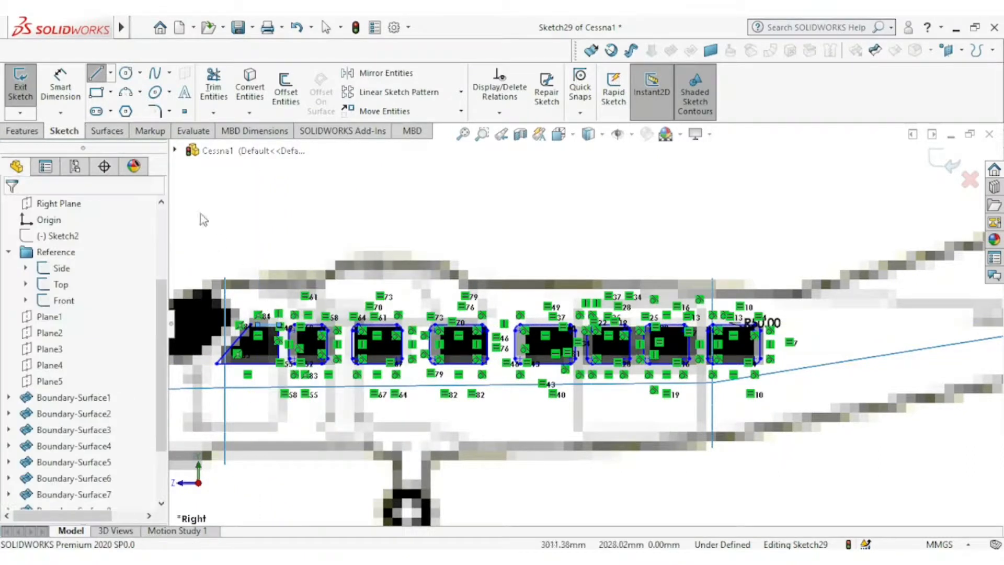
{"action": "left_click", "coordinate": [155, 111]}
{"action": "scroll", "coordinate": [220, 314], "scroll_direction": "down", "scroll_amount": 1}
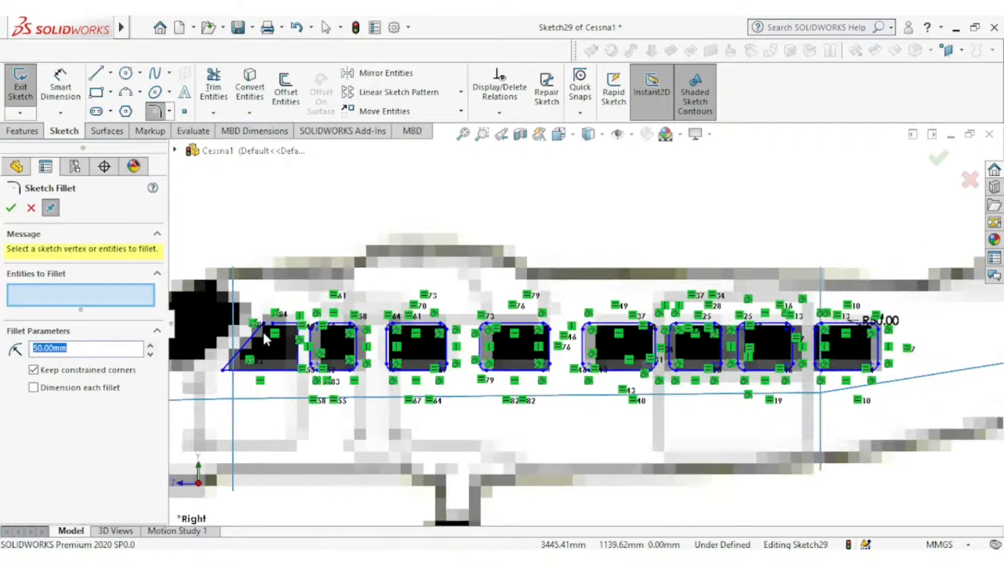
{"action": "scroll", "coordinate": [266, 338], "scroll_direction": "down", "scroll_amount": 2}
{"action": "left_click", "coordinate": [31, 208]}
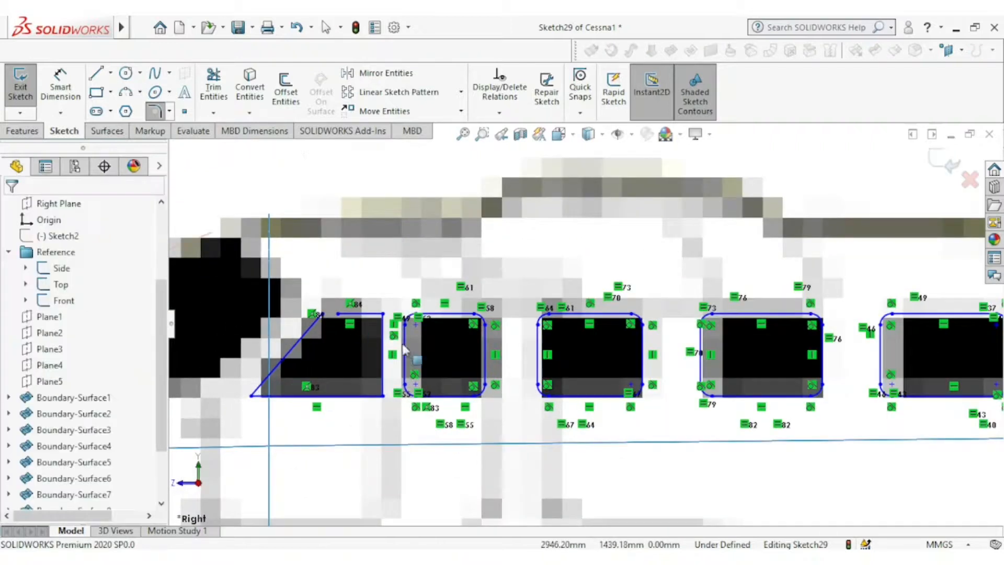
Close the gap in the slanted window outline by moving the top edge's open endpoint onto the slanted edge's upper endpoint
{"action": "scroll", "coordinate": [322, 312], "scroll_direction": "down", "scroll_amount": 1}
{"action": "scroll", "coordinate": [340, 317], "scroll_direction": "down", "scroll_amount": 1}
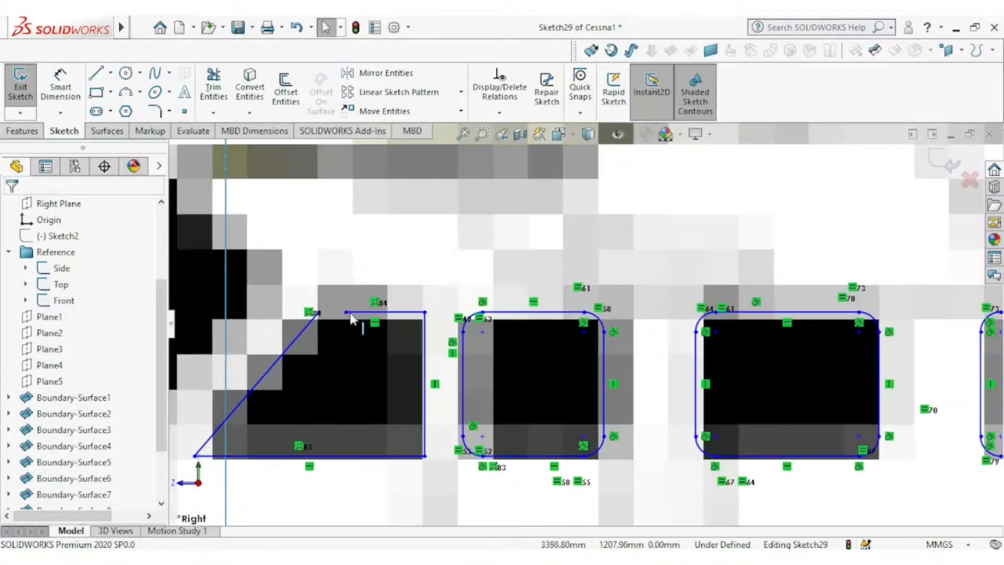
{"action": "left_click", "coordinate": [345, 313]}
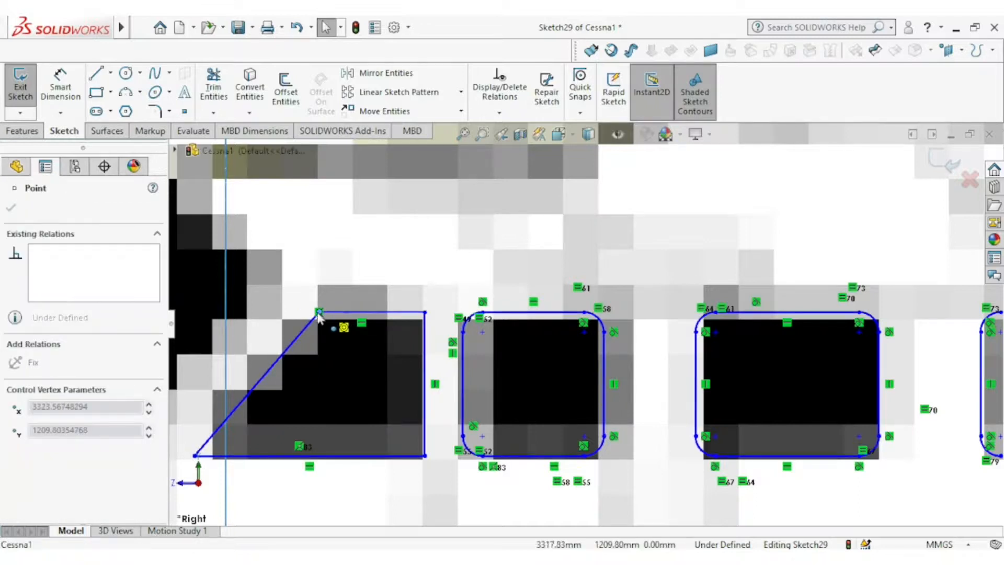
{"action": "key", "text": "Delete"}
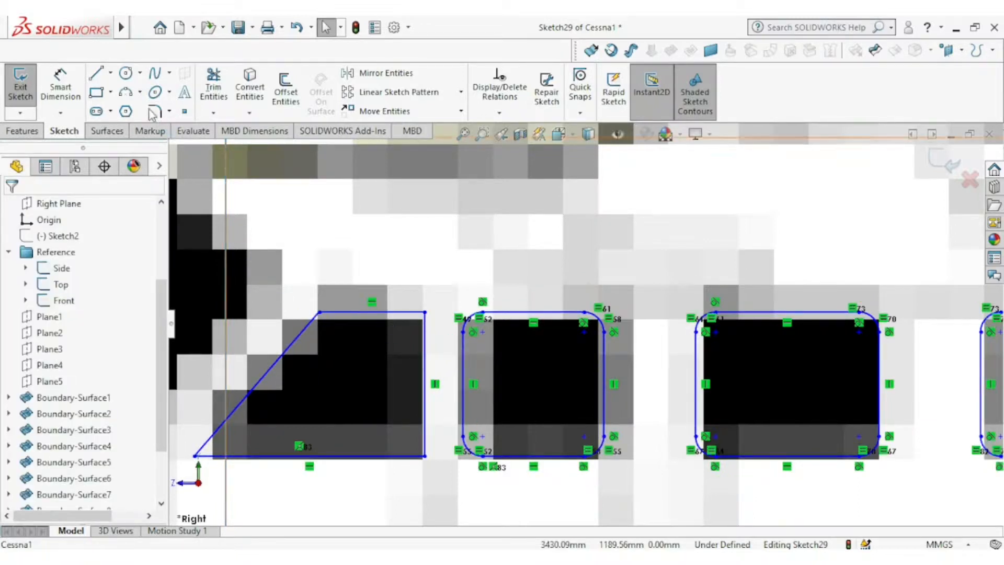
{"action": "left_click", "coordinate": [154, 111]}
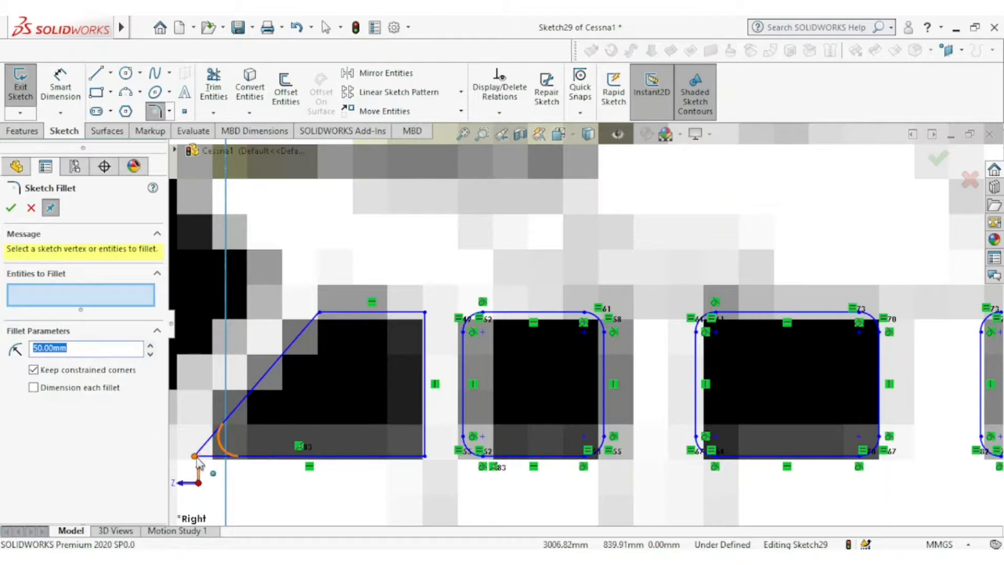
{"action": "key", "text": "ctrl+5"}
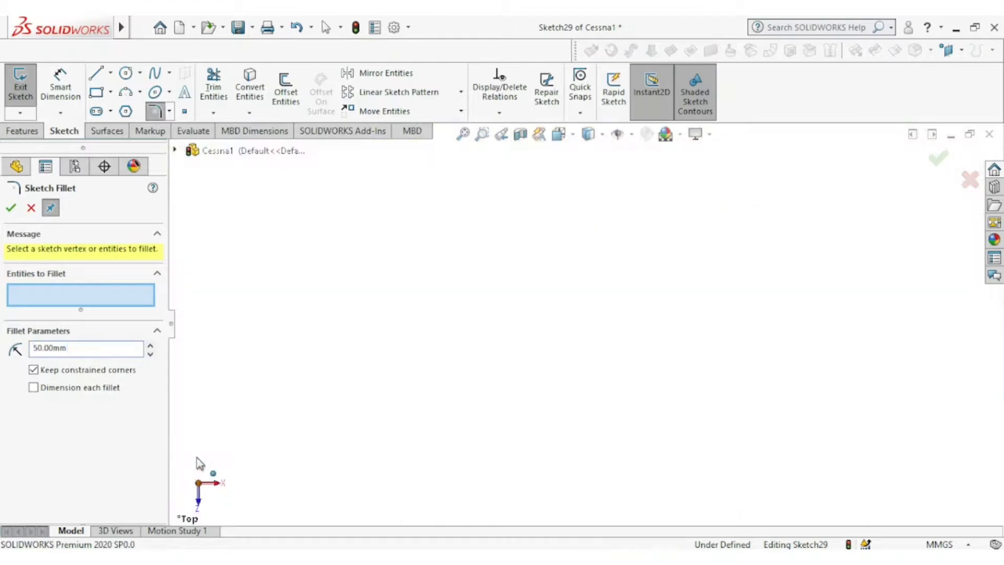
{"action": "left_click", "coordinate": [31, 208]}
{"action": "right_click", "coordinate": [314, 263]}
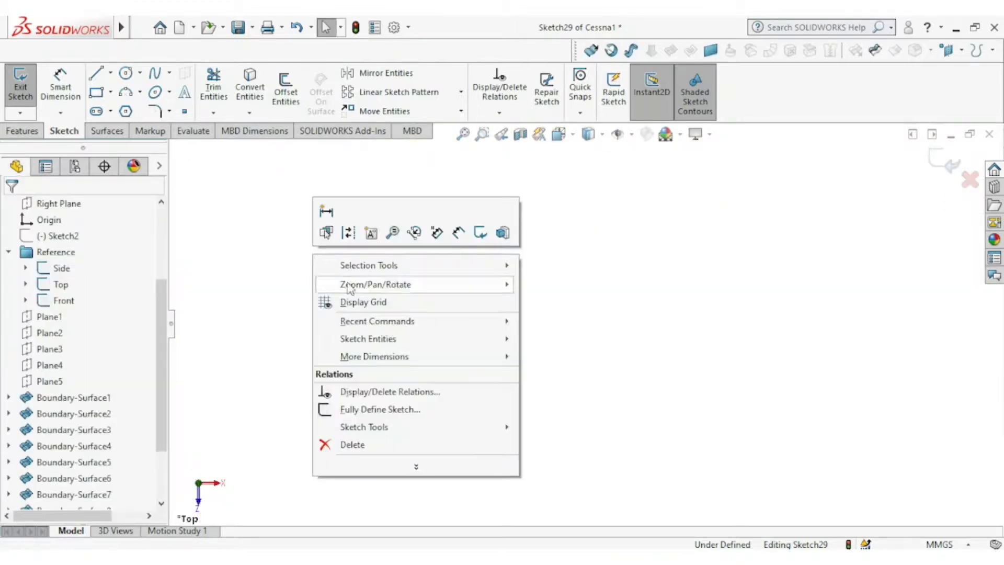
{"action": "mouse_move", "coordinate": [390, 287]}
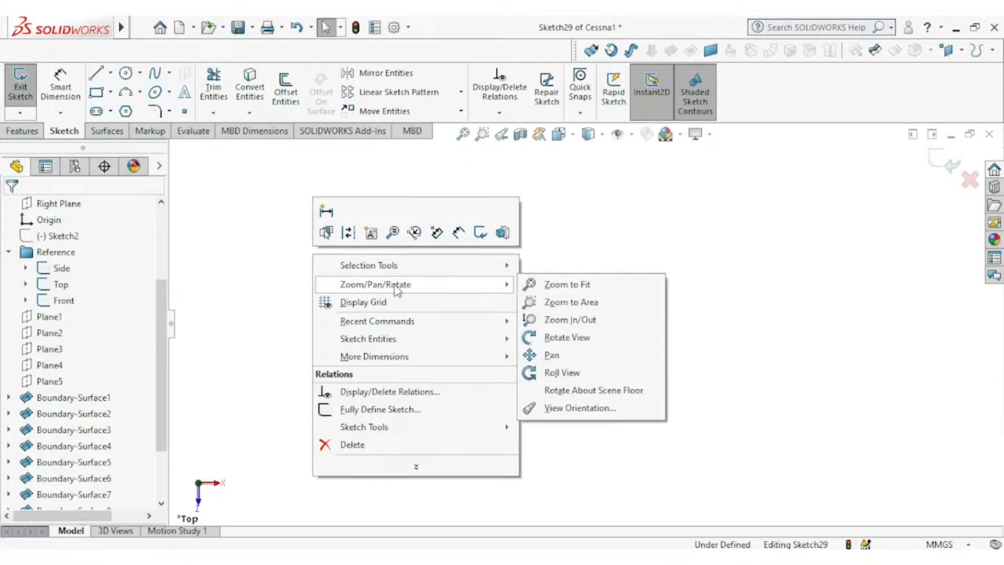
{"action": "left_click", "coordinate": [551, 285]}
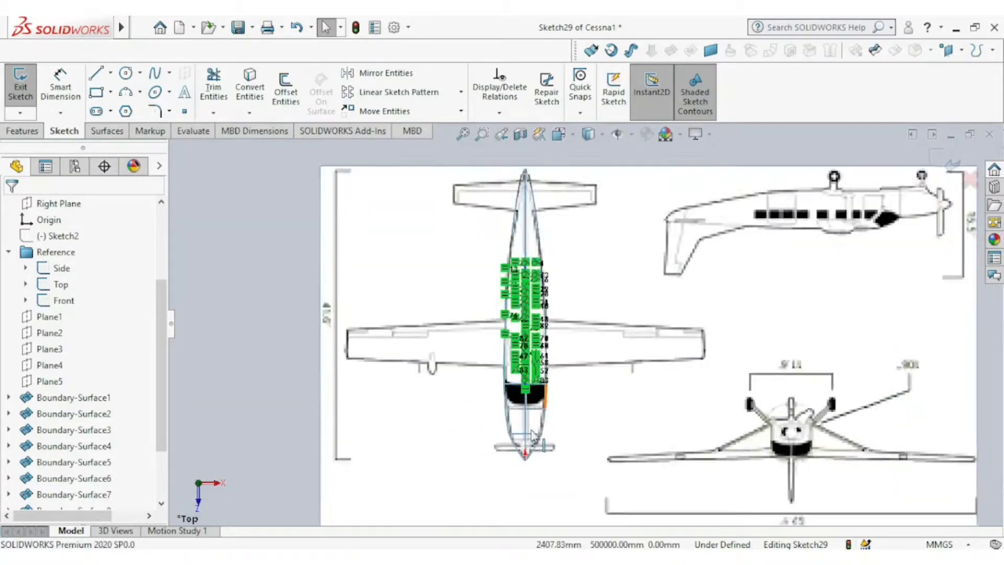
{"action": "scroll", "coordinate": [533, 434], "scroll_direction": "down", "scroll_amount": 5}
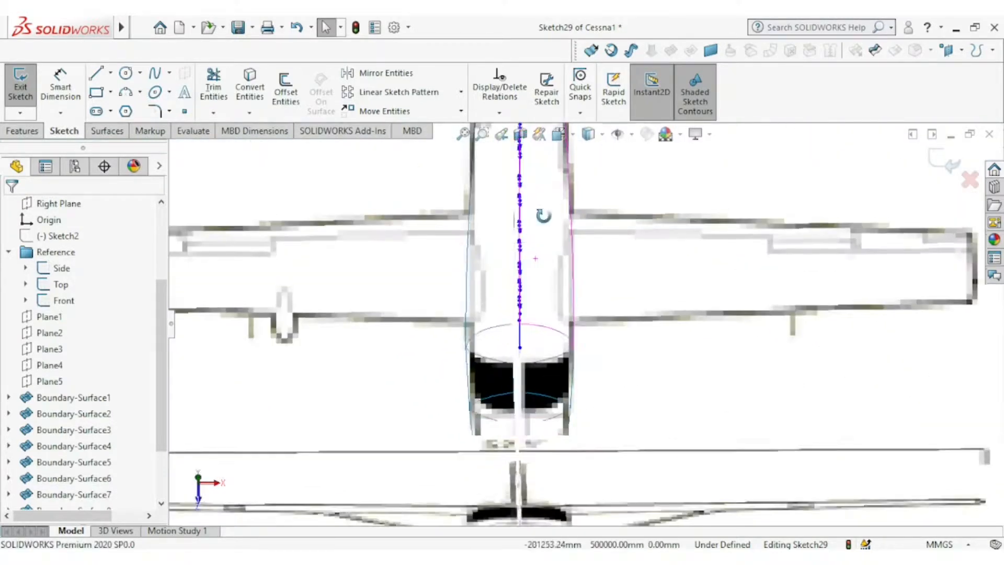
{"action": "key", "text": "f"}
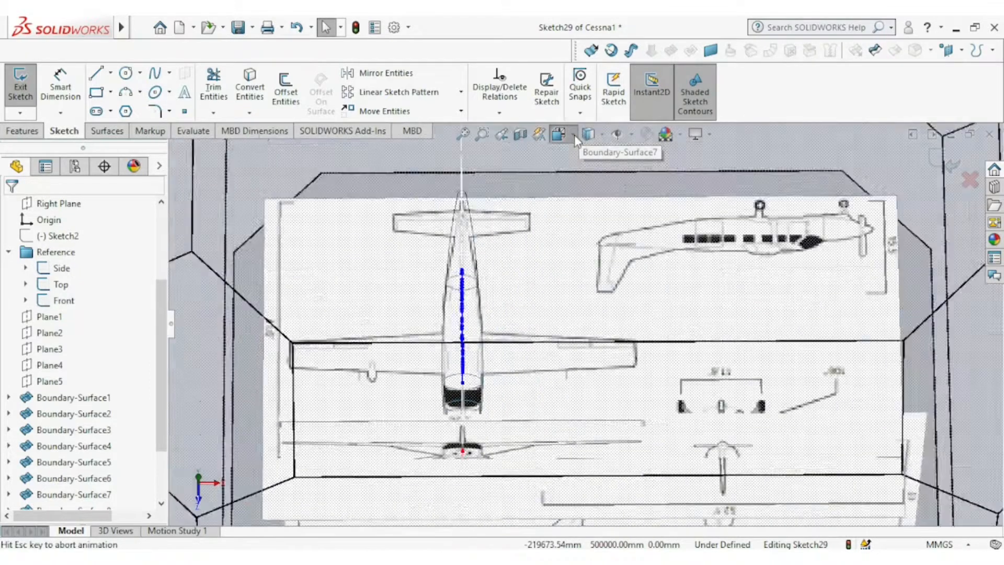
{"action": "key", "text": "ctrl+8"}
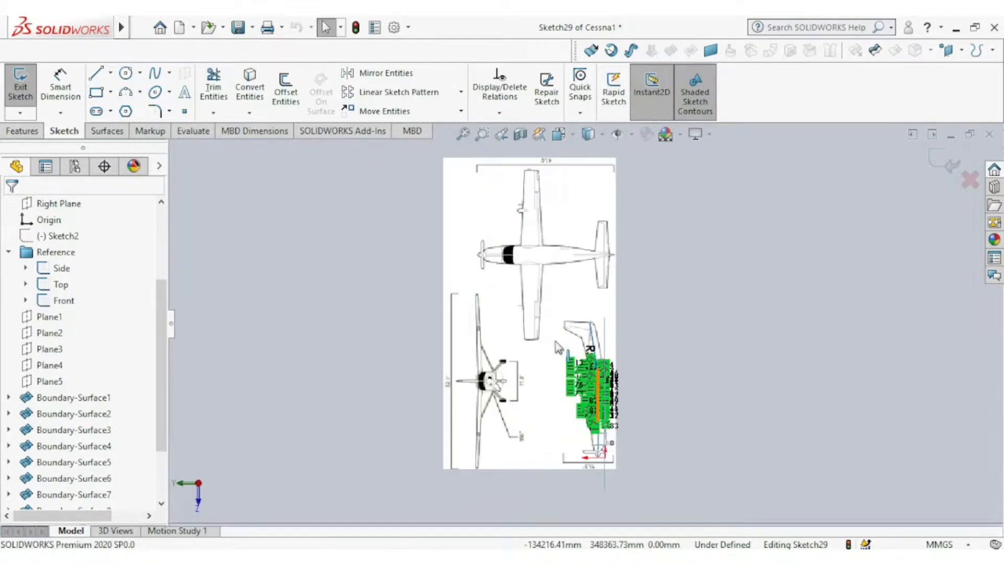
{"action": "middle_click_drag", "start_coordinate": [558, 346], "coordinate": [511, 518]}
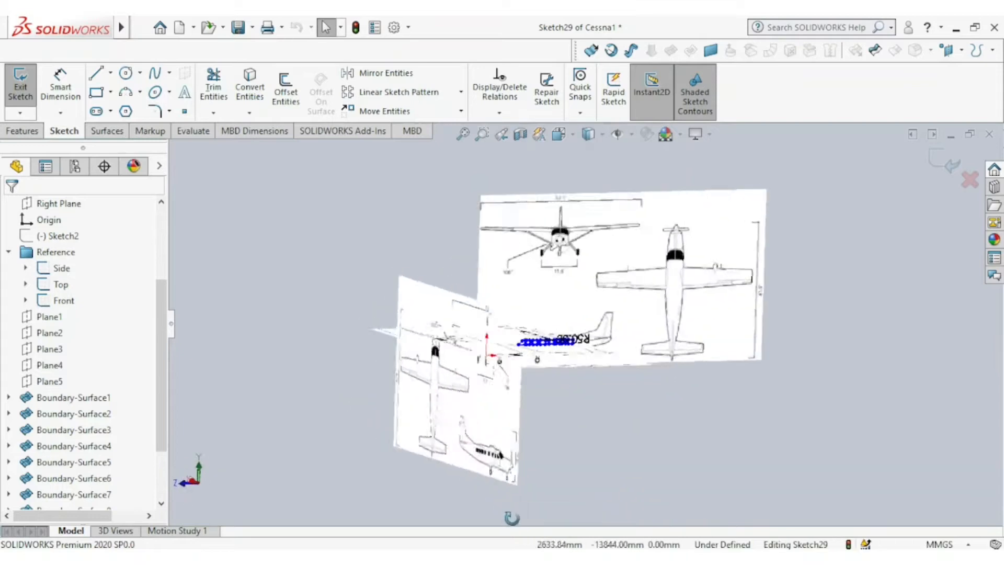
{"action": "left_click", "coordinate": [569, 137]}
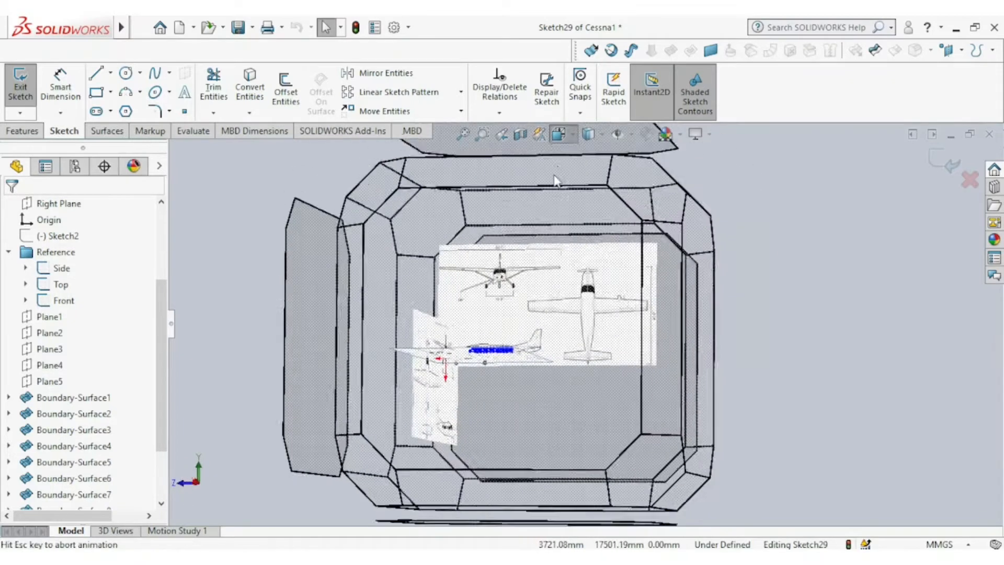
{"action": "left_click", "coordinate": [457, 346]}
{"action": "scroll", "coordinate": [465, 337], "scroll_direction": "down", "scroll_amount": 3}
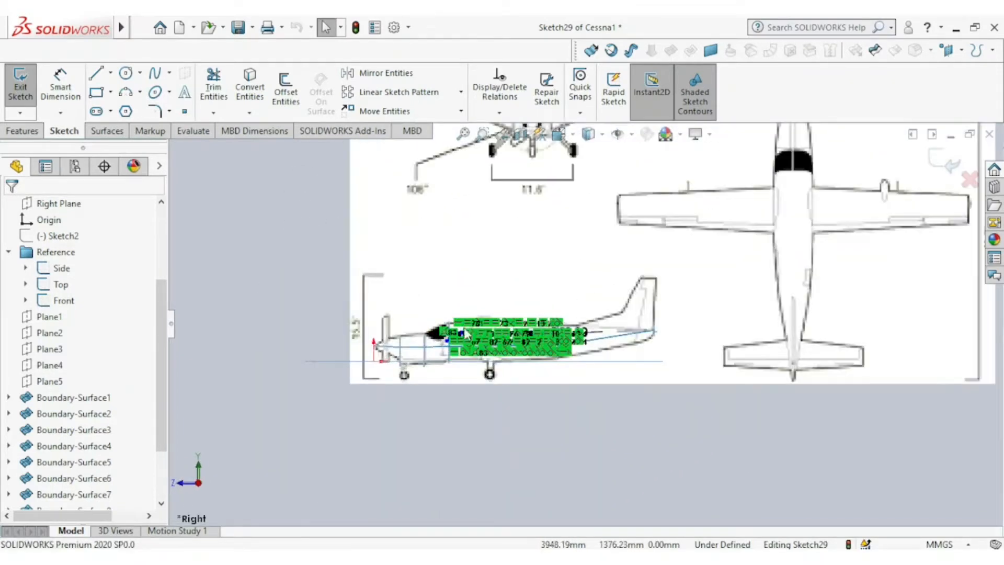
{"action": "scroll", "coordinate": [466, 335], "scroll_direction": "down", "scroll_amount": 10}
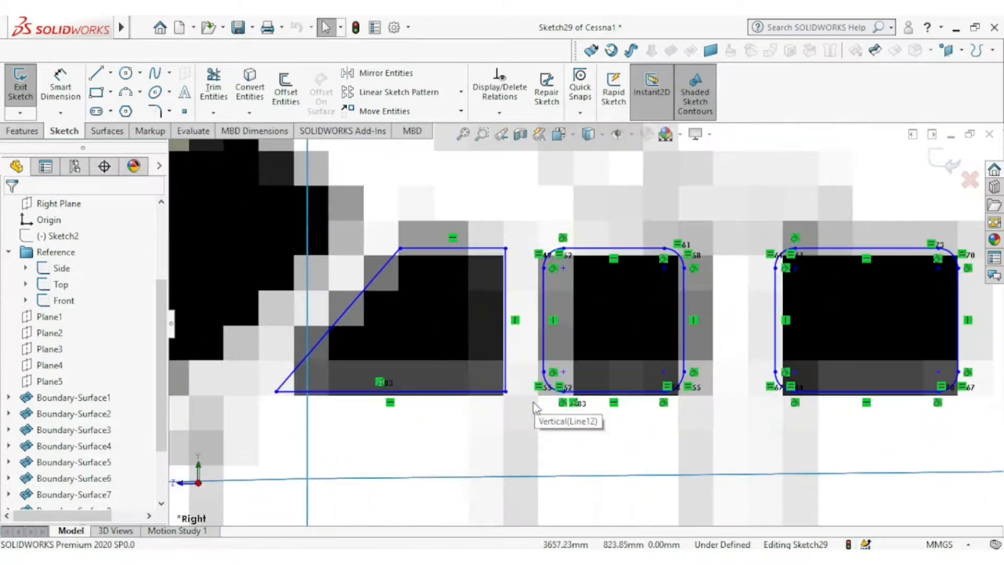
Round all four corners of the slanted front window outline with 20 mm sketch fillets
{"action": "left_click", "coordinate": [155, 111]}
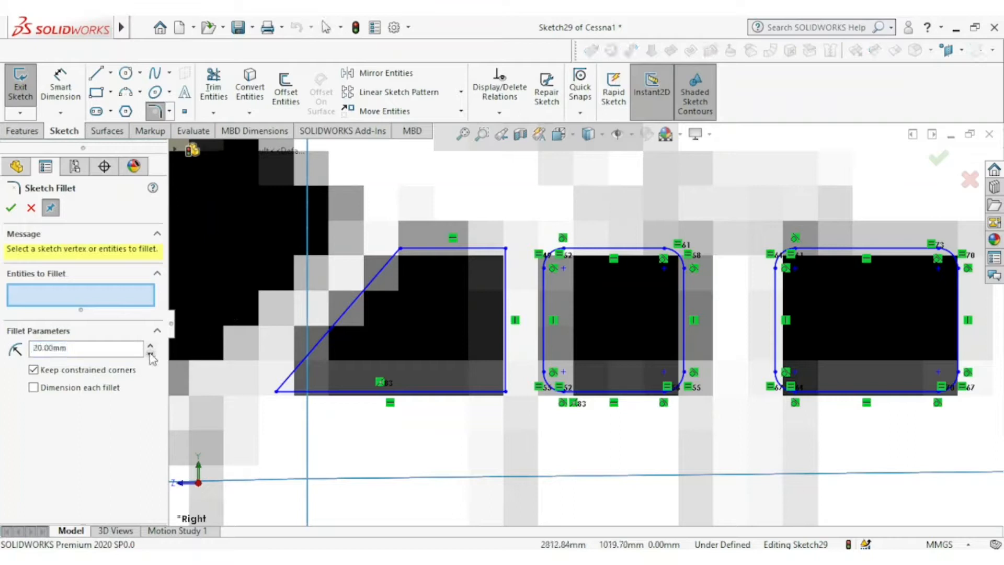
{"action": "left_click", "coordinate": [279, 392]}
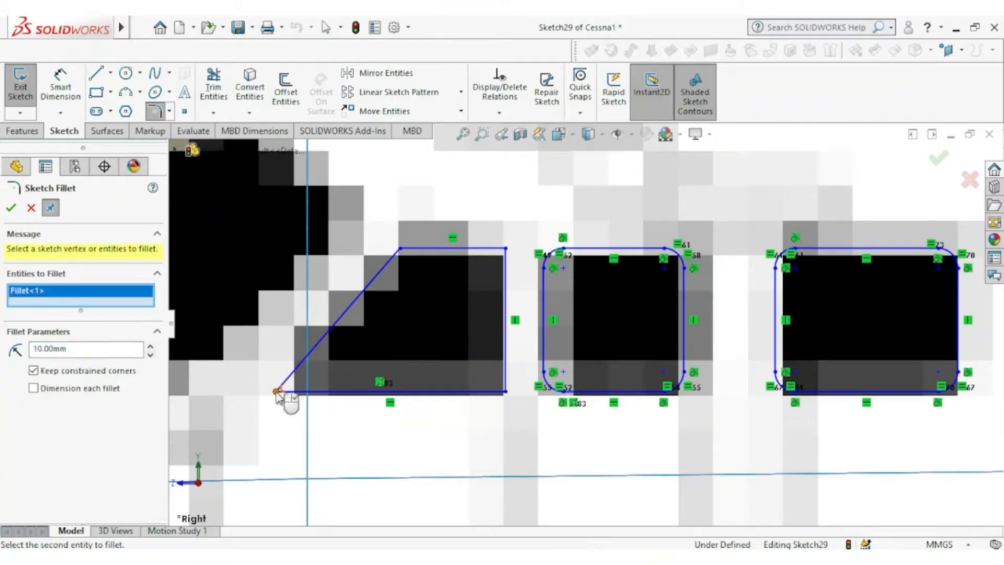
{"action": "left_click", "coordinate": [150, 346]}
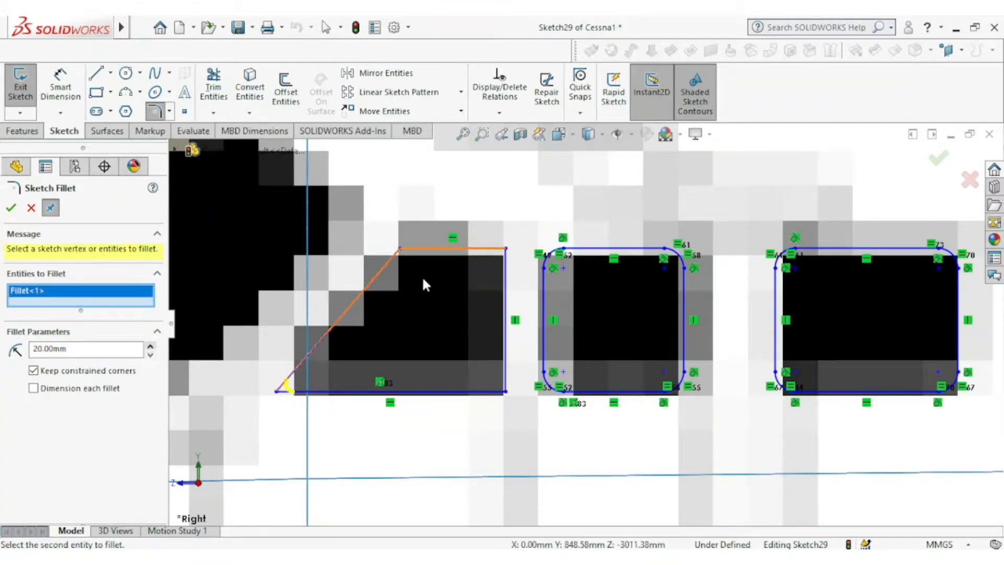
{"action": "left_click", "coordinate": [400, 249]}
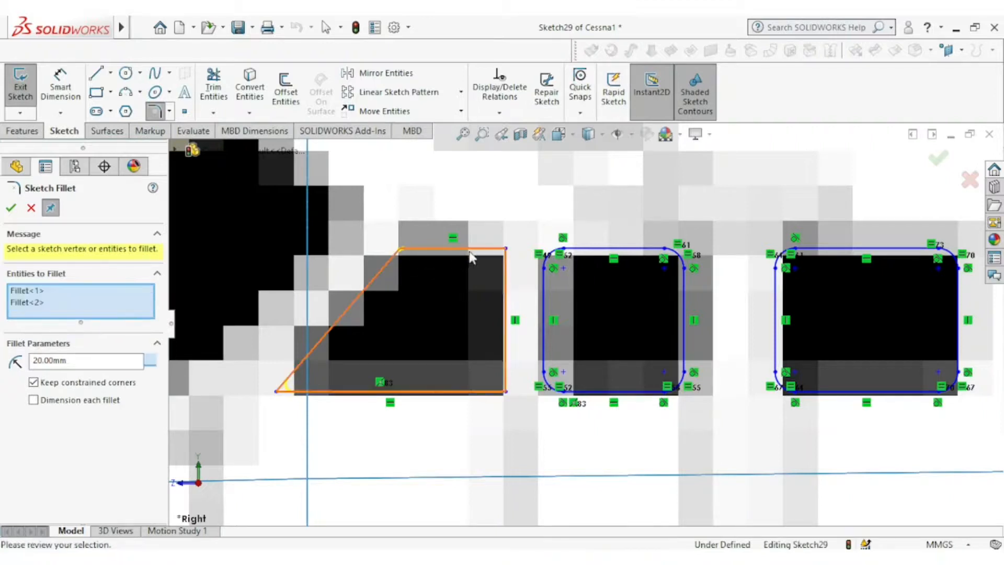
{"action": "left_click", "coordinate": [504, 249]}
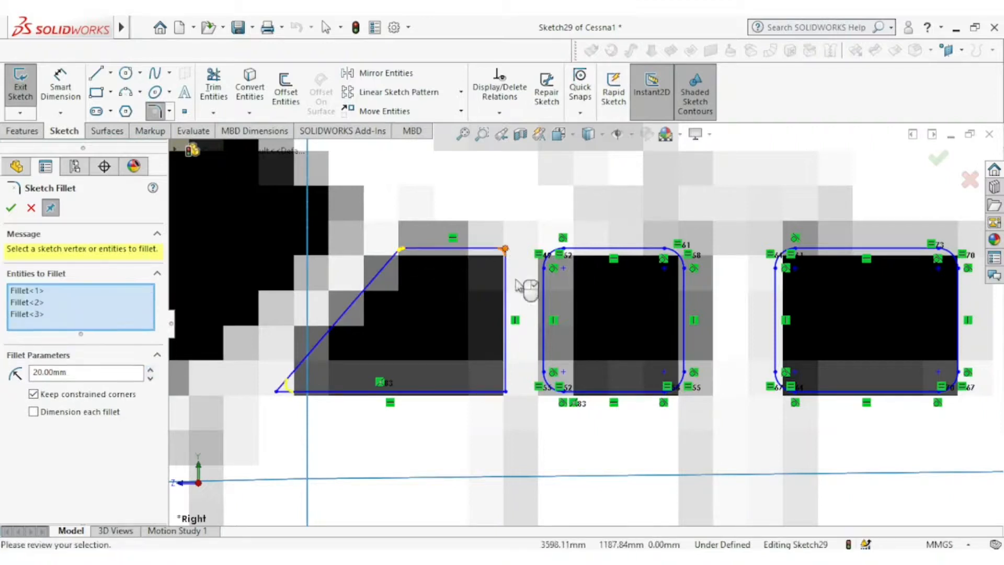
{"action": "left_click", "coordinate": [505, 393]}
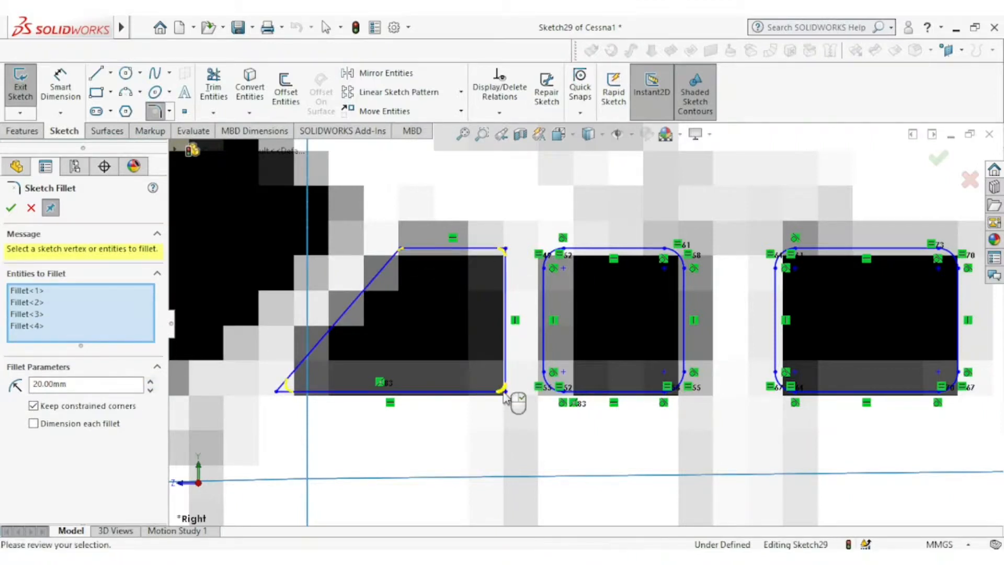
{"action": "left_click", "coordinate": [10, 209]}
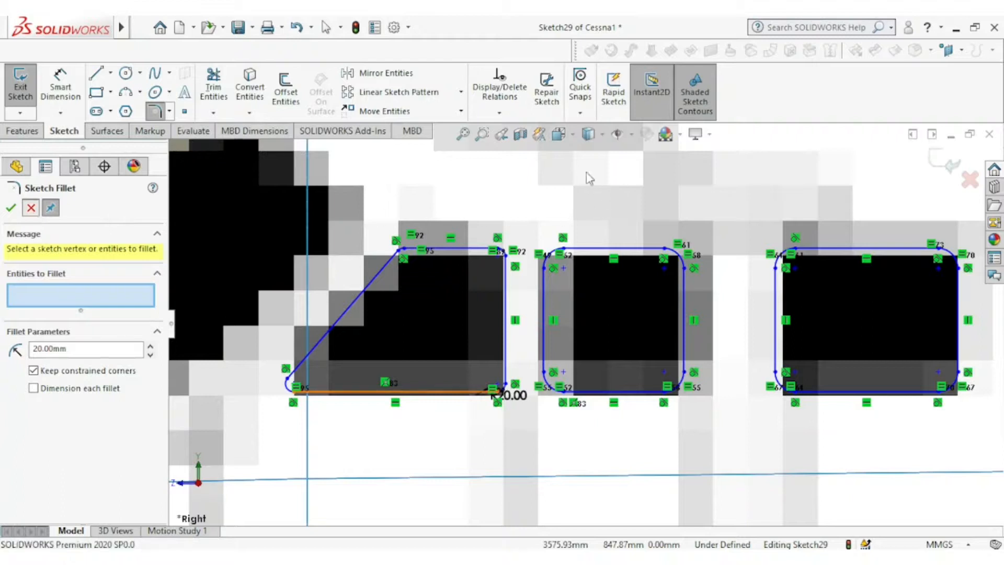
{"action": "key", "text": "Escape"}
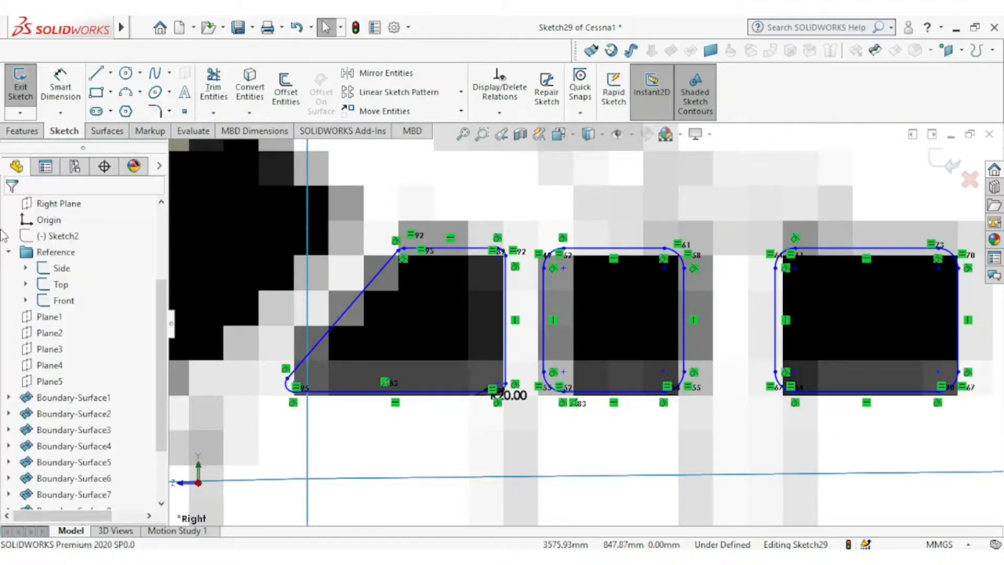
Switch the display style to Shaded With Edges and hide all types of reference items, including the blueprints
{"action": "left_click", "coordinate": [602, 134]}
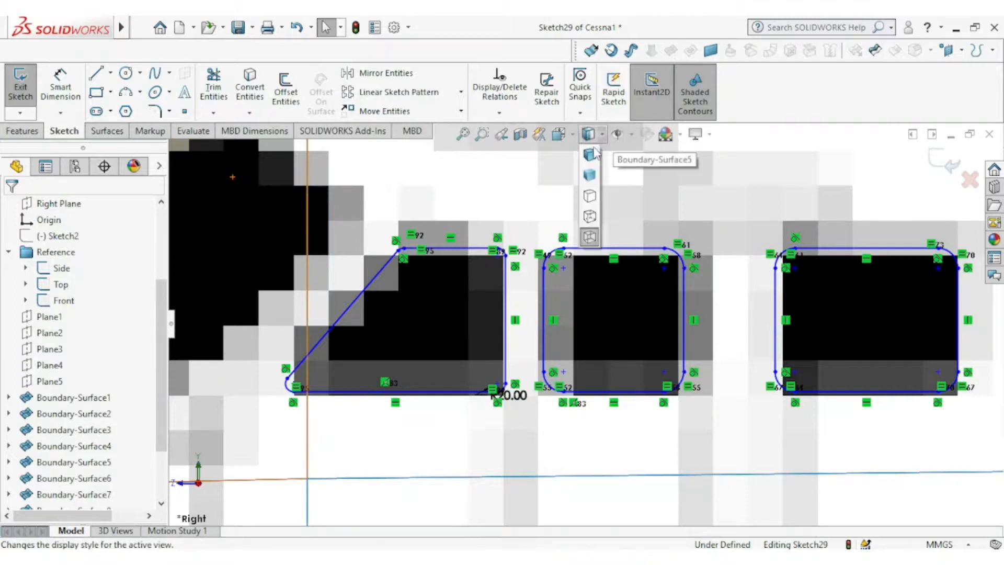
{"action": "left_click", "coordinate": [590, 155]}
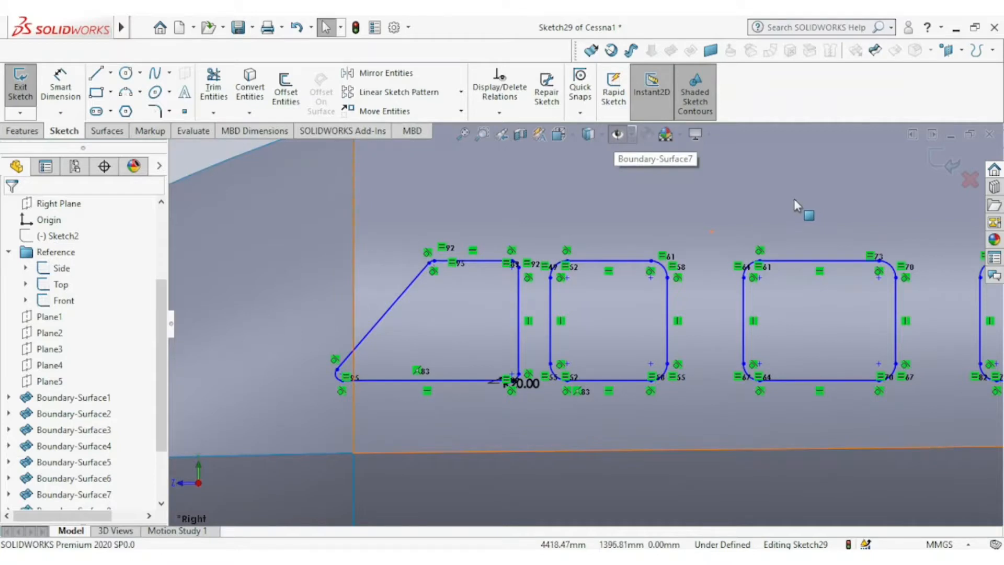
{"action": "key", "text": "z"}
{"action": "key", "text": "z"}
{"action": "key", "text": "z"}
{"action": "key", "text": "z"}
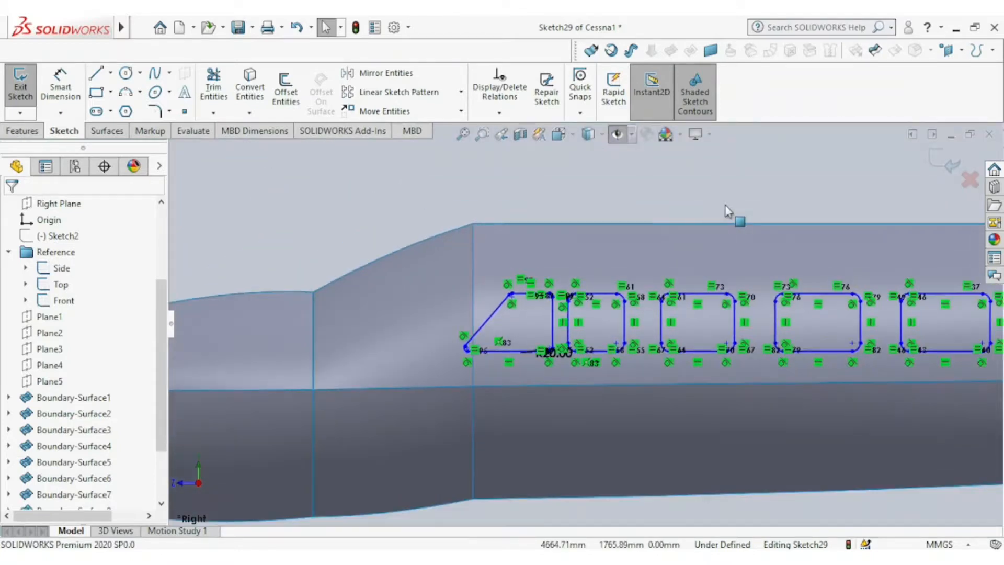
{"action": "key", "text": "z"}
{"action": "key", "text": "z"}
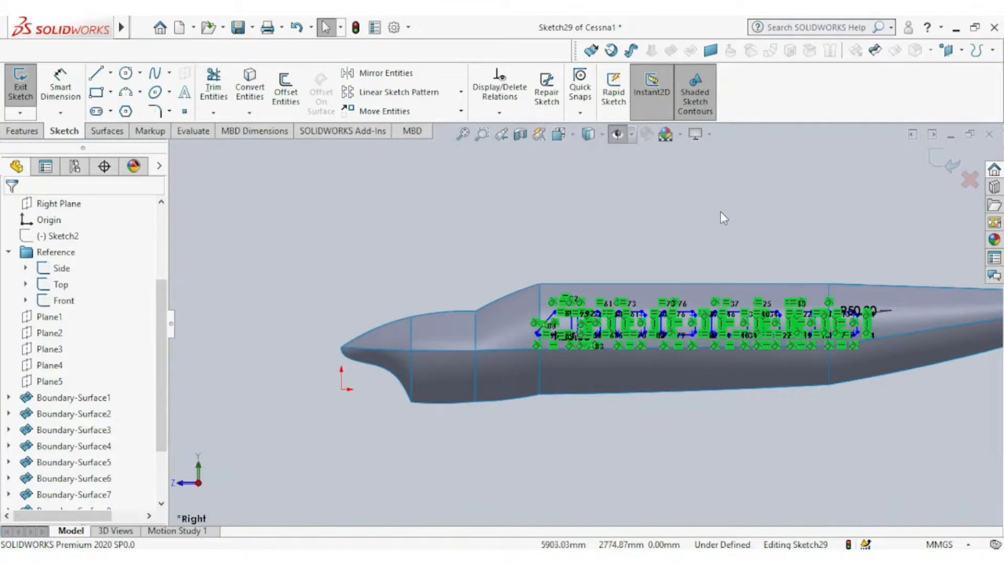
Show the blueprint again and view the fuselage briefly in Wireframe before returning to Shaded With Edges
{"action": "left_click", "coordinate": [618, 137]}
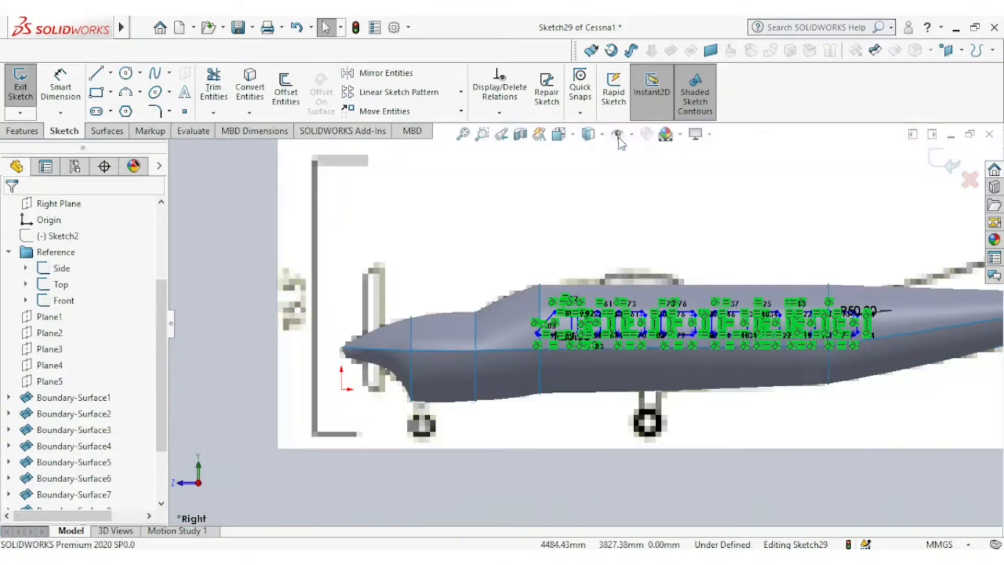
{"action": "left_click", "coordinate": [601, 135]}
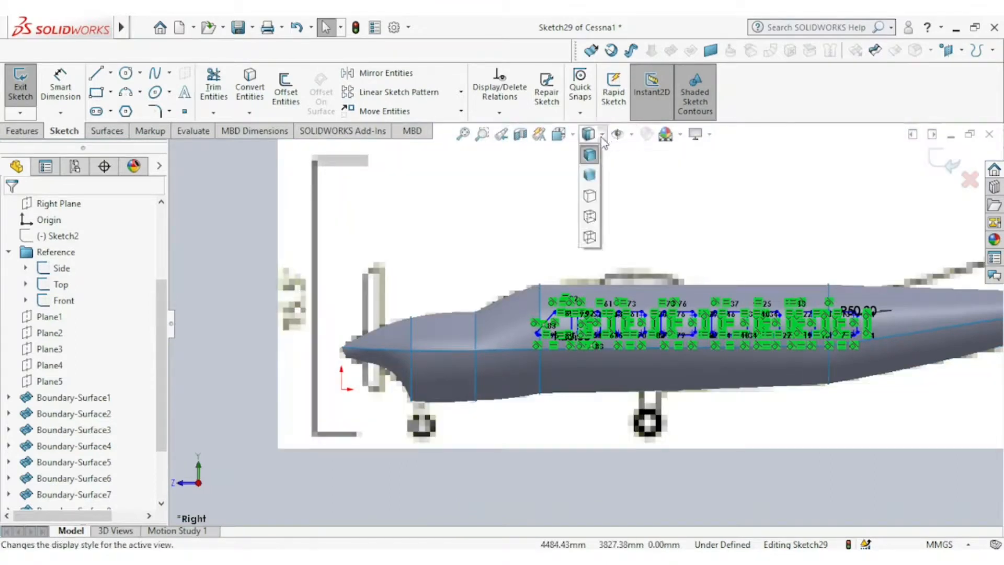
{"action": "left_click", "coordinate": [588, 247]}
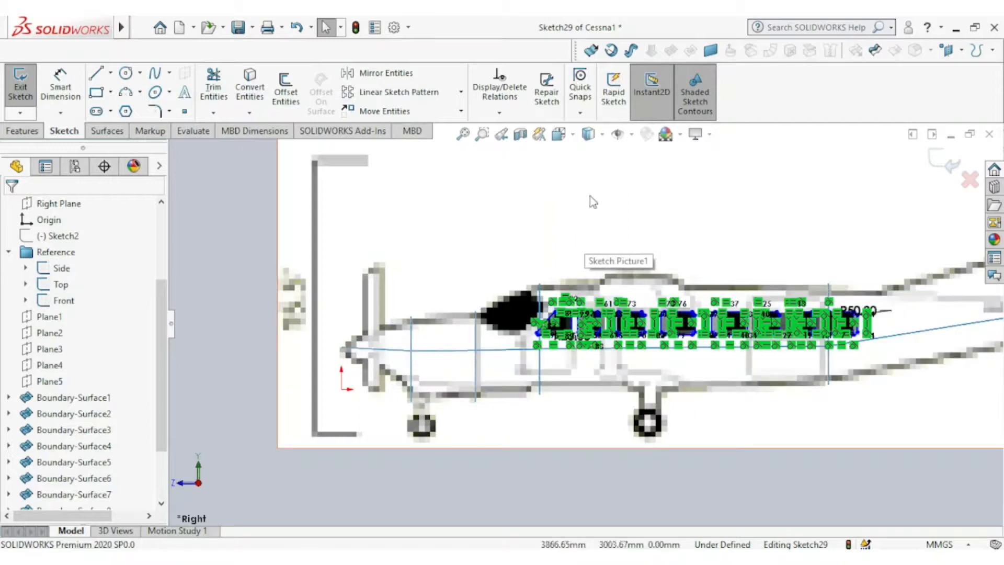
{"action": "left_click", "coordinate": [602, 137]}
{"action": "left_click", "coordinate": [591, 157]}
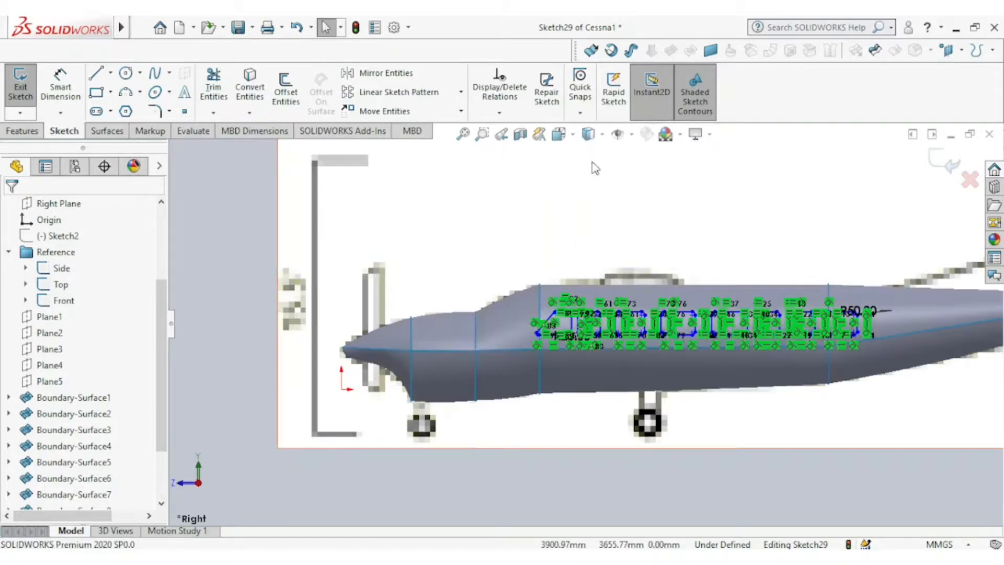
Start a Projection split line from the current window sketch and select the upper mid-fuselage faces on both sides
{"action": "mouse_move", "coordinate": [643, 226]}
{"action": "middle_mouse_down"}
{"action": "mouse_move", "coordinate": [593, 222]}
{"action": "mouse_move", "coordinate": [610, 234]}
{"action": "middle_mouse_up"}
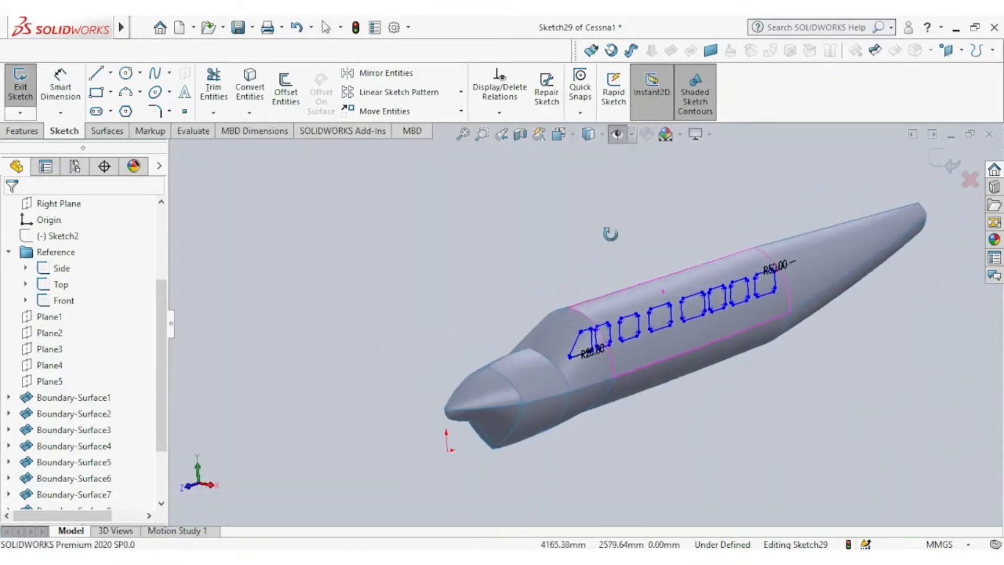
{"action": "left_click", "coordinate": [22, 132]}
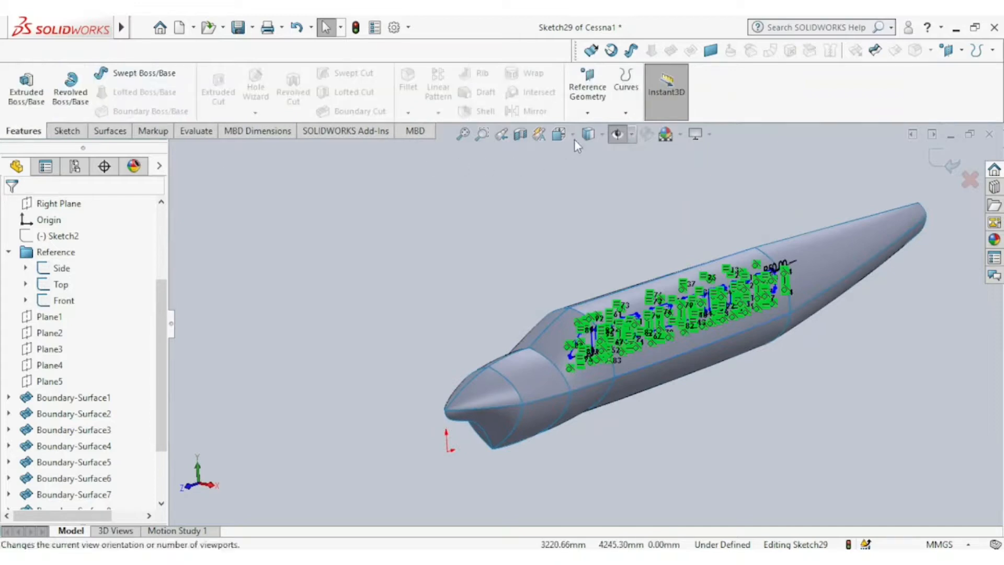
{"action": "left_click", "coordinate": [625, 114]}
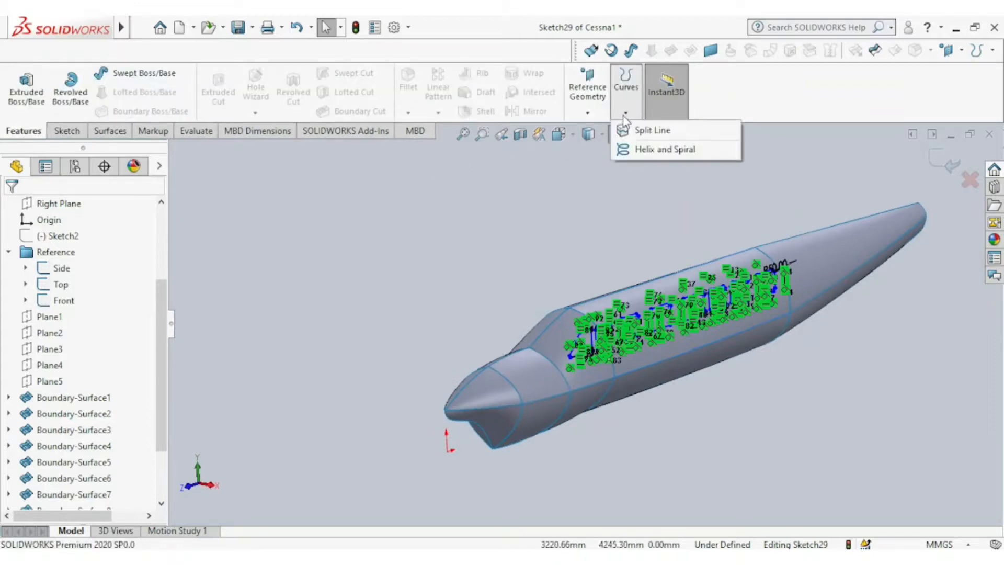
{"action": "left_click", "coordinate": [646, 130]}
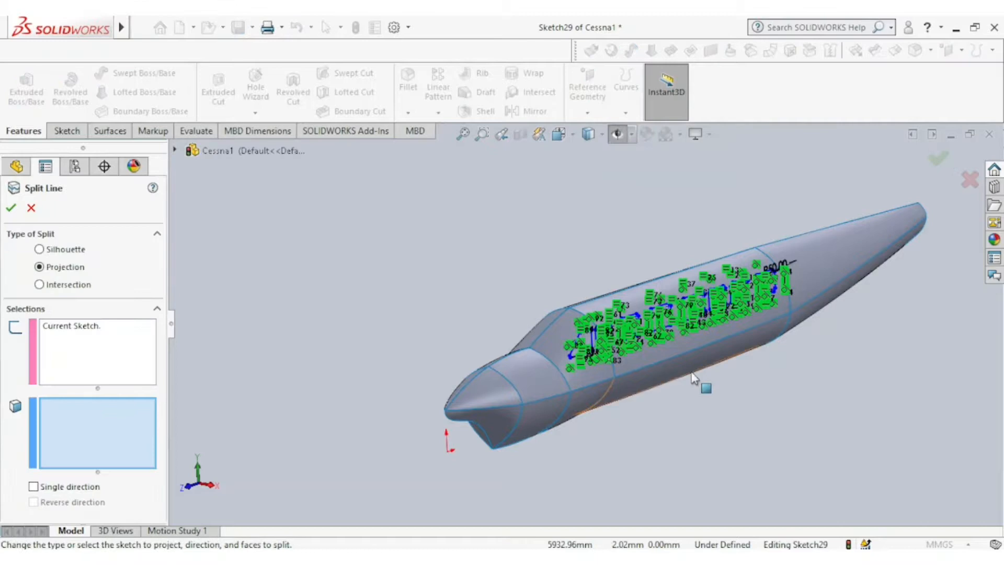
{"action": "scroll", "coordinate": [690, 373], "scroll_direction": "down", "scroll_amount": 2}
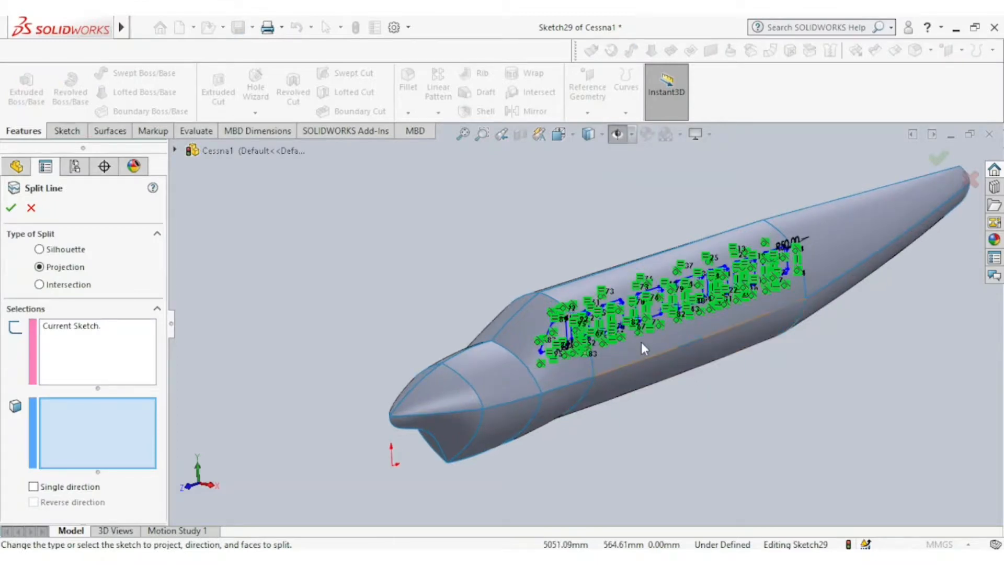
{"action": "left_click", "coordinate": [641, 343]}
{"action": "mouse_move", "coordinate": [640, 342]}
{"action": "middle_mouse_down"}
{"action": "mouse_move", "coordinate": [641, 215]}
{"action": "mouse_move", "coordinate": [633, 290]}
{"action": "middle_mouse_up"}
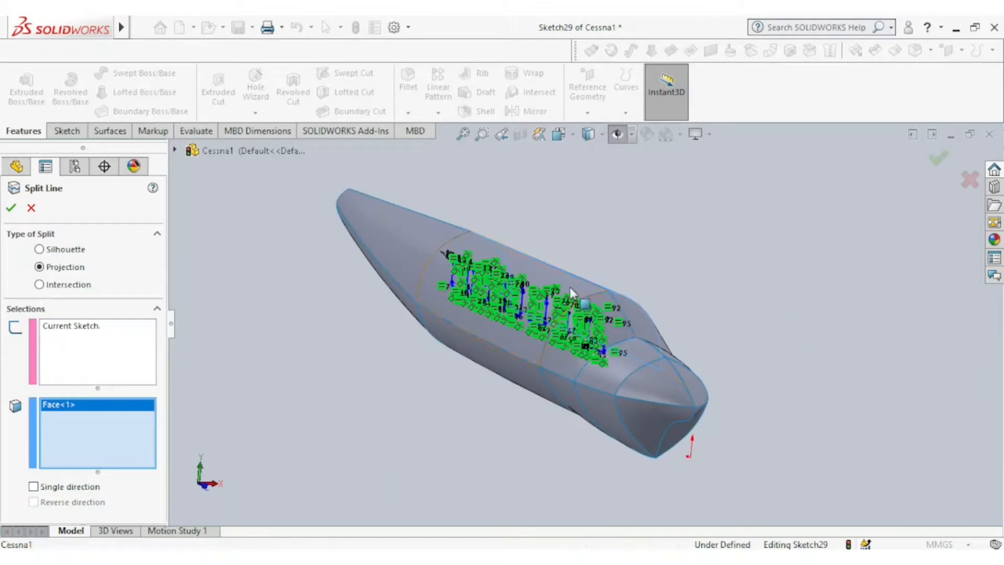
{"action": "left_click", "coordinate": [587, 292]}
{"action": "middle_click_drag", "start_coordinate": [626, 291], "coordinate": [527, 267]}
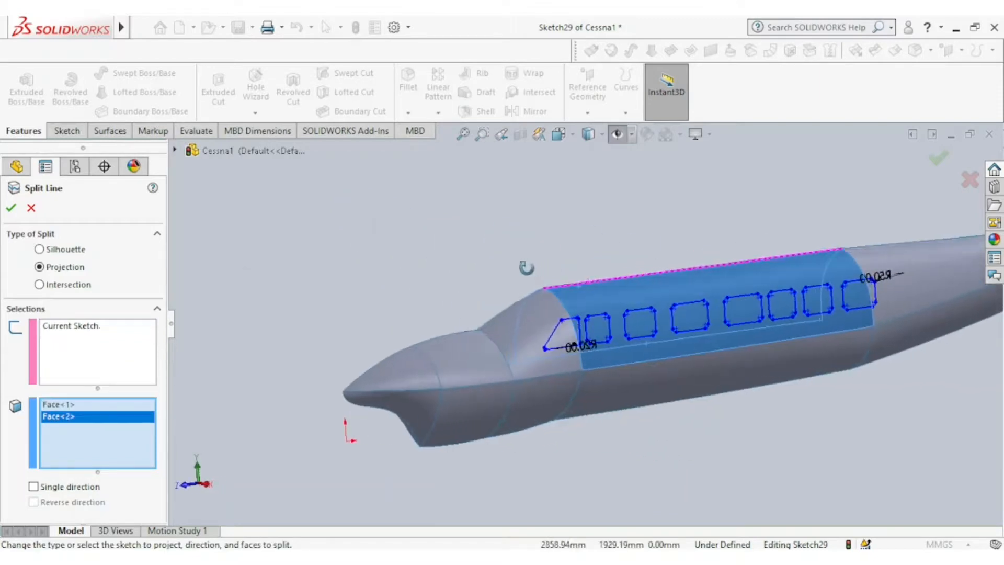
Add the fuselage's right-side upper faces just ahead of and just behind the mid section to the faces to split
{"action": "left_click", "coordinate": [567, 136]}
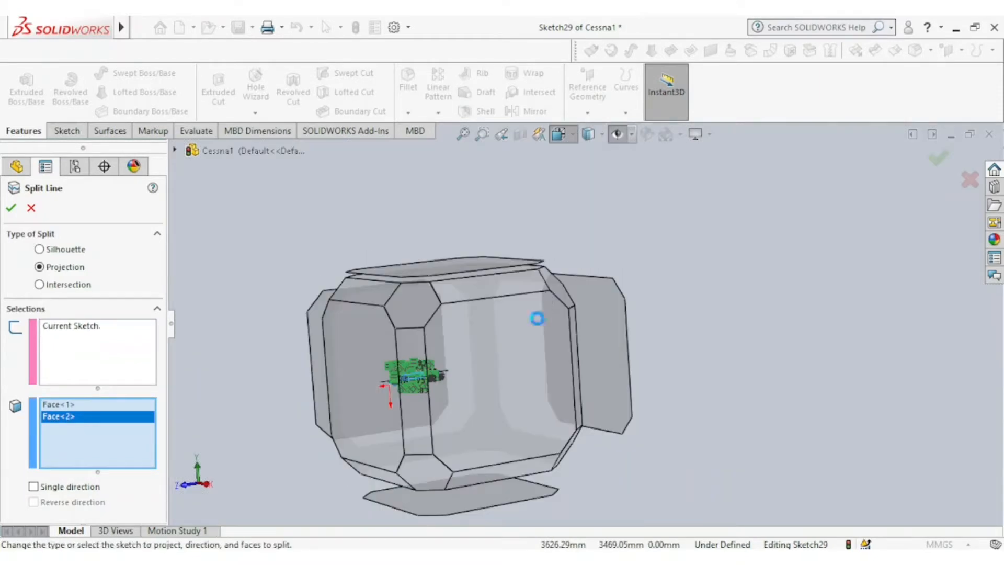
{"action": "left_click", "coordinate": [521, 333]}
{"action": "scroll", "coordinate": [368, 345], "scroll_direction": "down", "scroll_amount": 10}
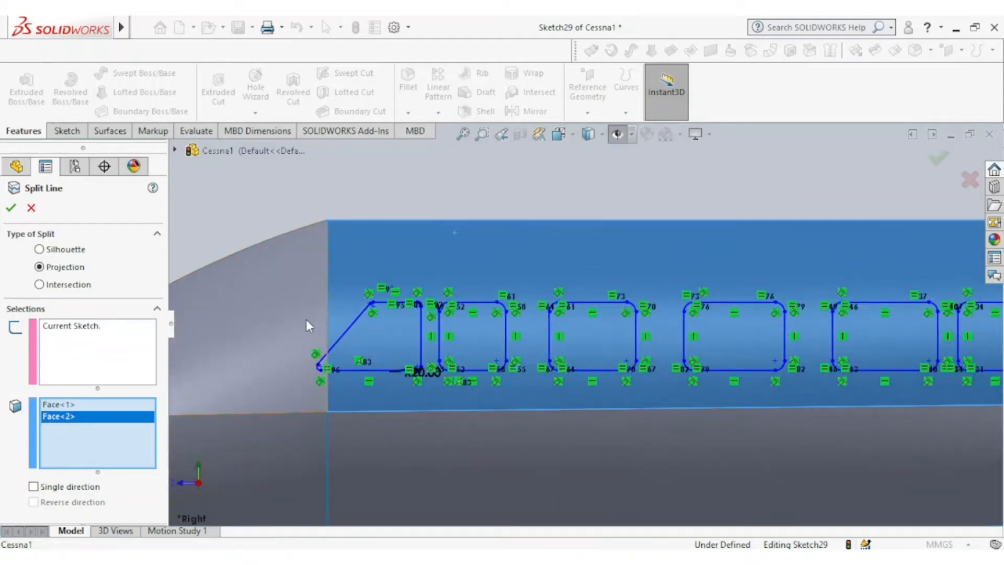
{"action": "left_click", "coordinate": [337, 325]}
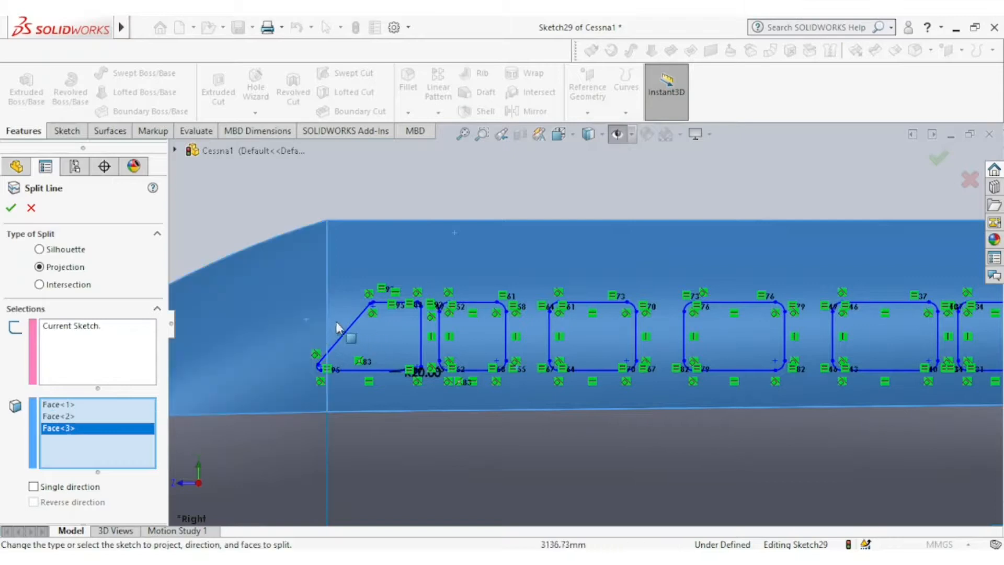
{"action": "scroll", "coordinate": [526, 332], "scroll_direction": "up", "scroll_amount": 5}
{"action": "scroll", "coordinate": [887, 326], "scroll_direction": "down", "scroll_amount": 5}
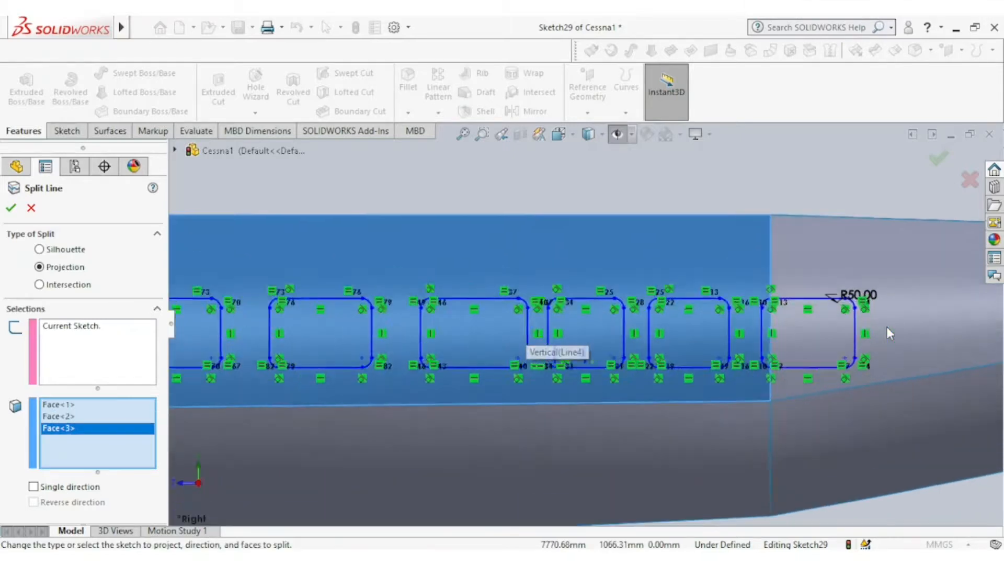
{"action": "left_click", "coordinate": [858, 260]}
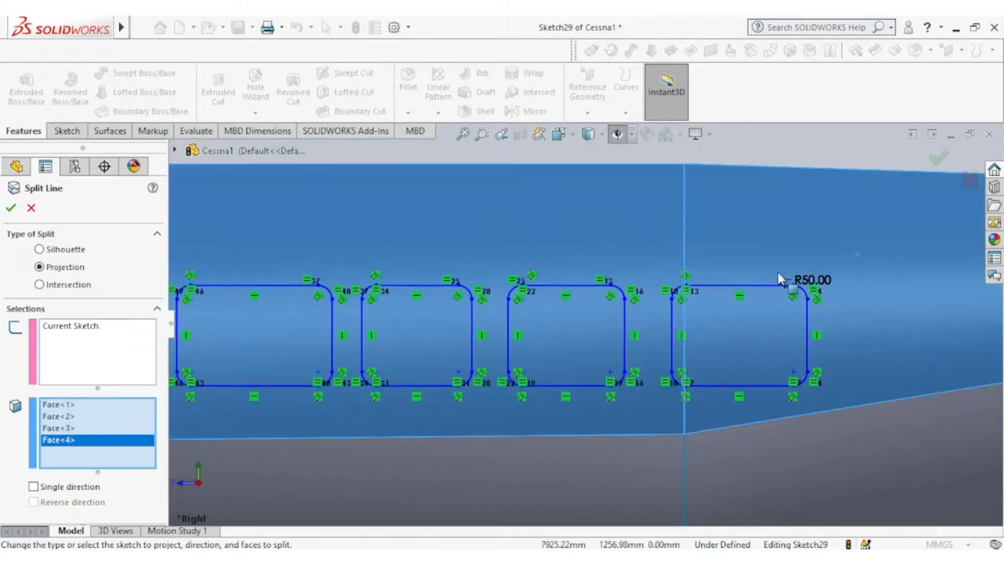
Add the matching left-side upper faces ahead of and behind the mid section and apply the split line
{"action": "scroll", "coordinate": [785, 279], "scroll_direction": "up", "scroll_amount": 5}
{"action": "middle_click_drag", "start_coordinate": [749, 273], "coordinate": [633, 349]}
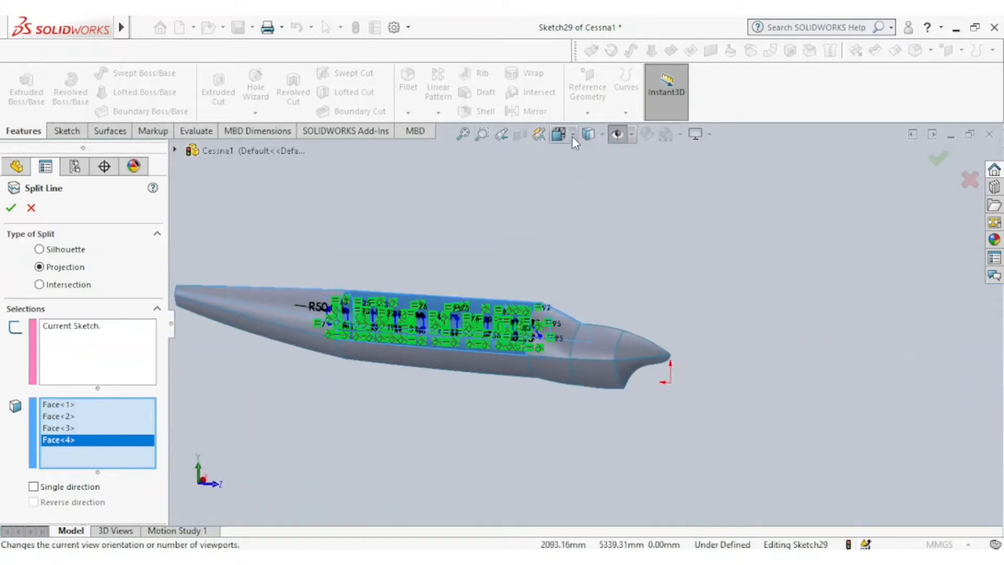
{"action": "left_click", "coordinate": [571, 135]}
{"action": "left_click", "coordinate": [464, 340]}
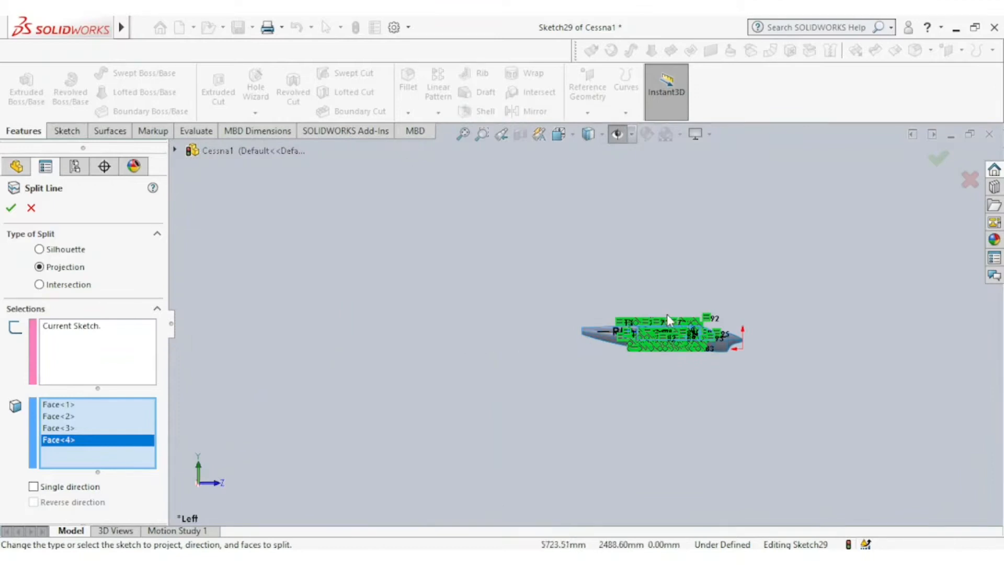
{"action": "scroll", "coordinate": [721, 375], "scroll_direction": "down", "scroll_amount": 5}
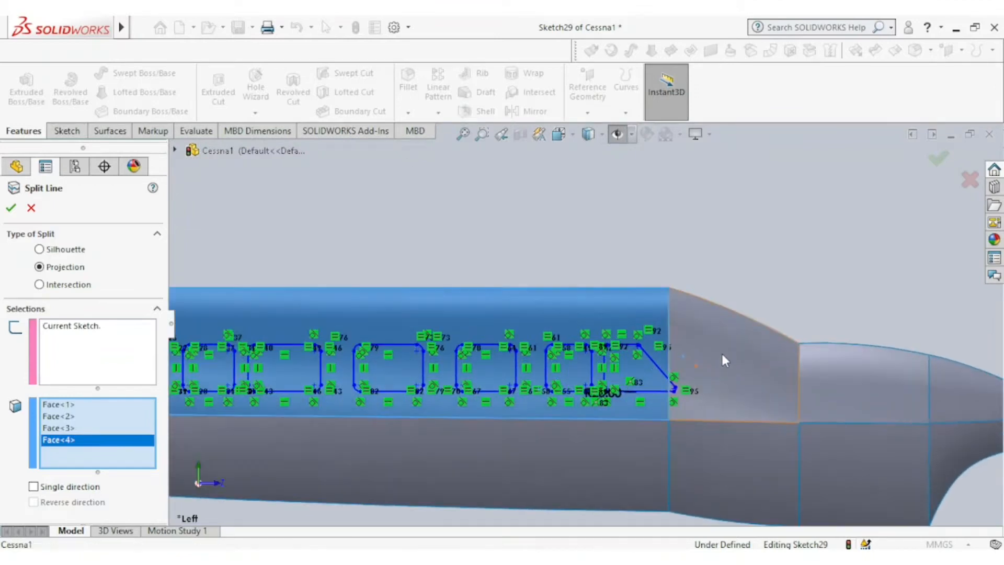
{"action": "left_click", "coordinate": [721, 353]}
{"action": "scroll", "coordinate": [580, 324], "scroll_direction": "up", "scroll_amount": 2}
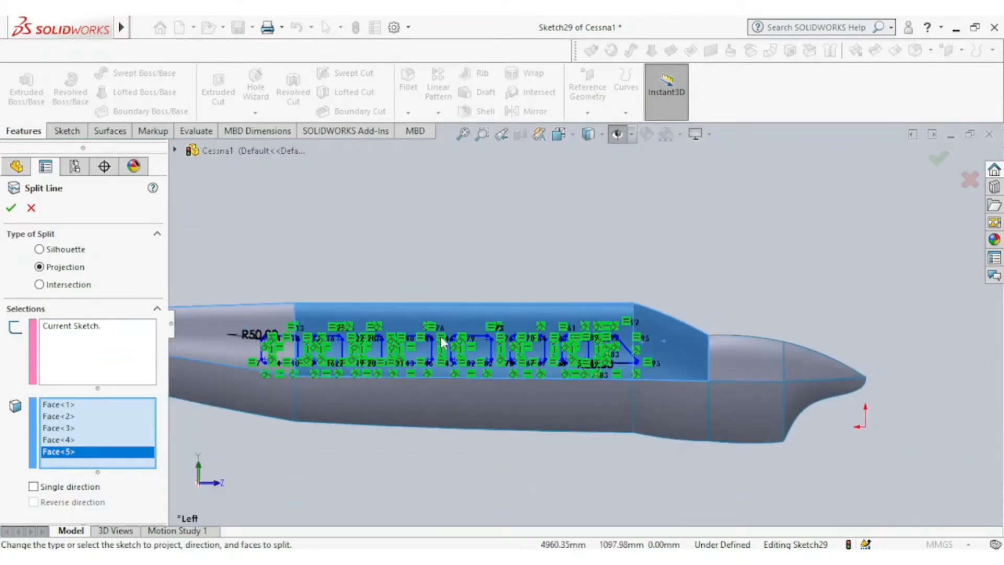
{"action": "left_click", "coordinate": [261, 315]}
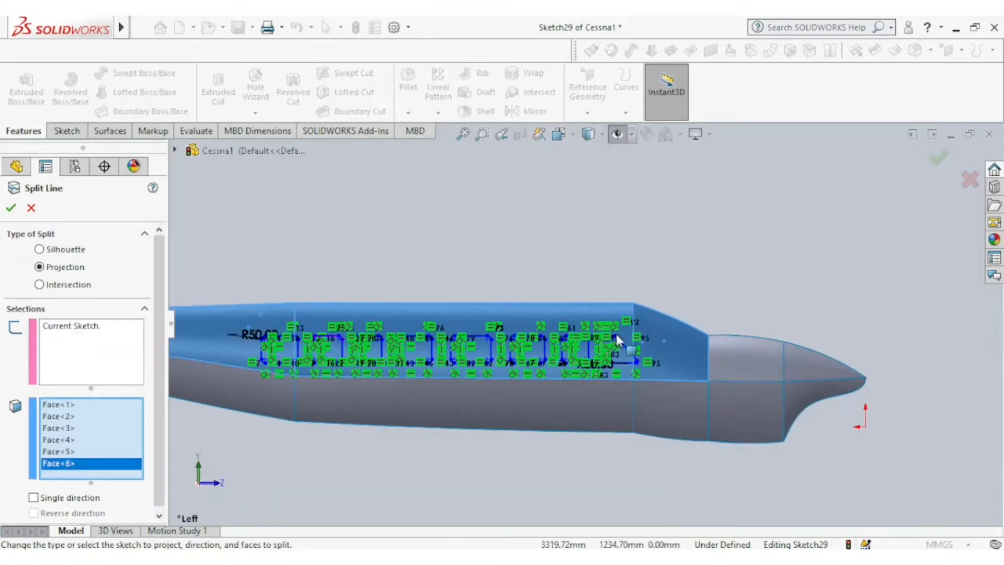
{"action": "scroll", "coordinate": [573, 325], "scroll_direction": "up", "scroll_amount": 2}
{"action": "mouse_move", "coordinate": [613, 336]}
{"action": "middle_mouse_down"}
{"action": "mouse_move", "coordinate": [464, 353]}
{"action": "mouse_move", "coordinate": [453, 341]}
{"action": "mouse_move", "coordinate": [446, 371]}
{"action": "mouse_move", "coordinate": [406, 352]}
{"action": "mouse_move", "coordinate": [435, 340]}
{"action": "mouse_move", "coordinate": [409, 337]}
{"action": "middle_mouse_up"}
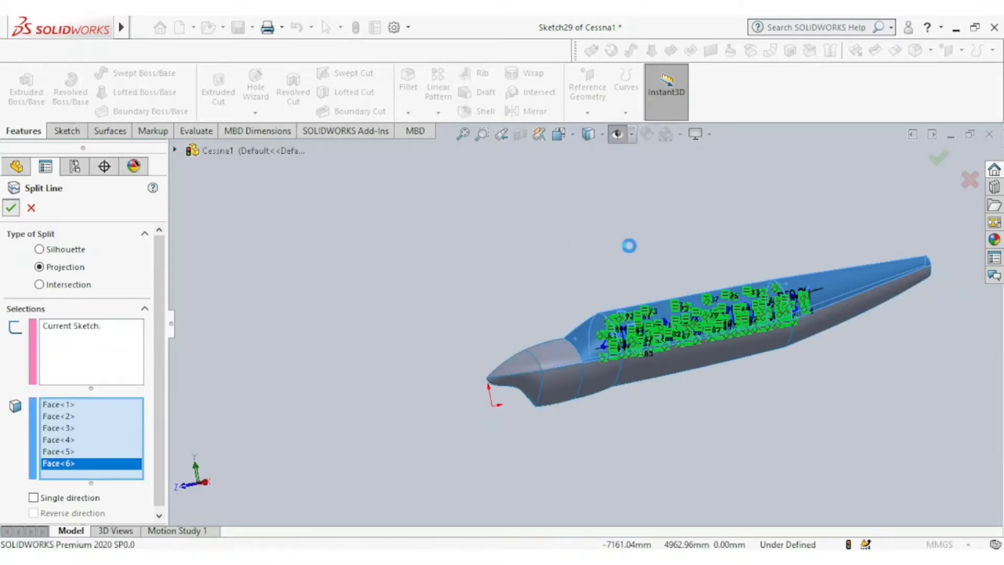
Switch to Photos to view the aircraft reference photo wiki.jfif
{"action": "middle_click_drag", "start_coordinate": [629, 237], "coordinate": [667, 272]}
{"action": "left_click", "coordinate": [722, 551]}
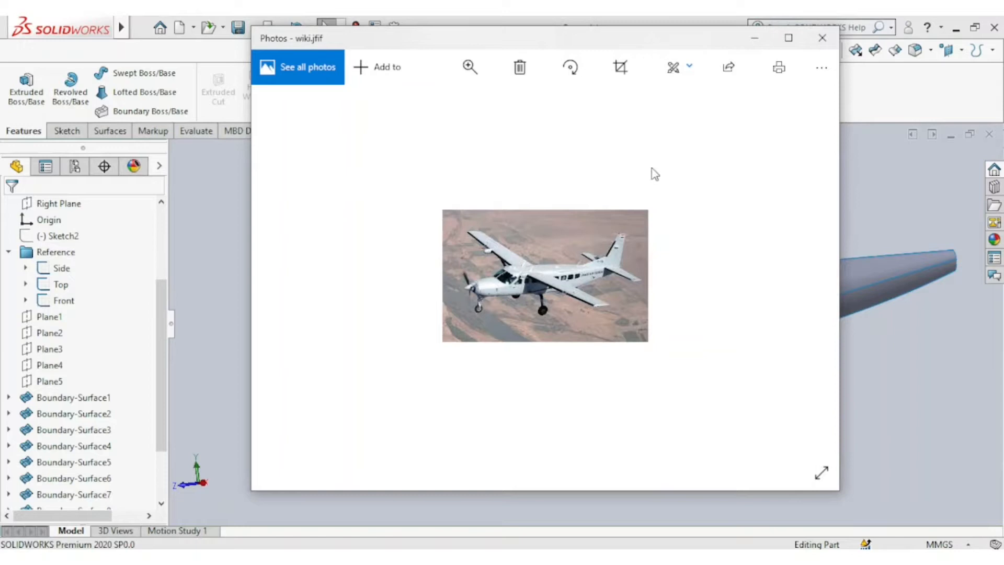
Return to SOLIDWORKS, set the fuselage to the Front view and display the hidden blueprint pictures
{"action": "left_click", "coordinate": [753, 39]}
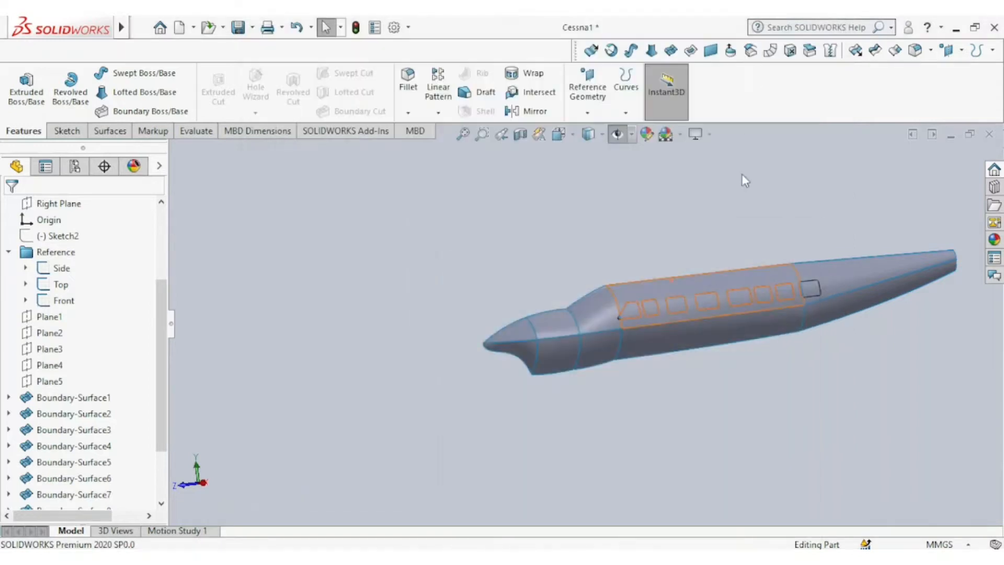
{"action": "scroll", "coordinate": [729, 230], "scroll_direction": "up", "scroll_amount": 3}
{"action": "scroll", "coordinate": [730, 231], "scroll_direction": "down", "scroll_amount": 2}
{"action": "middle_click_drag", "start_coordinate": [568, 339], "coordinate": [643, 353]}
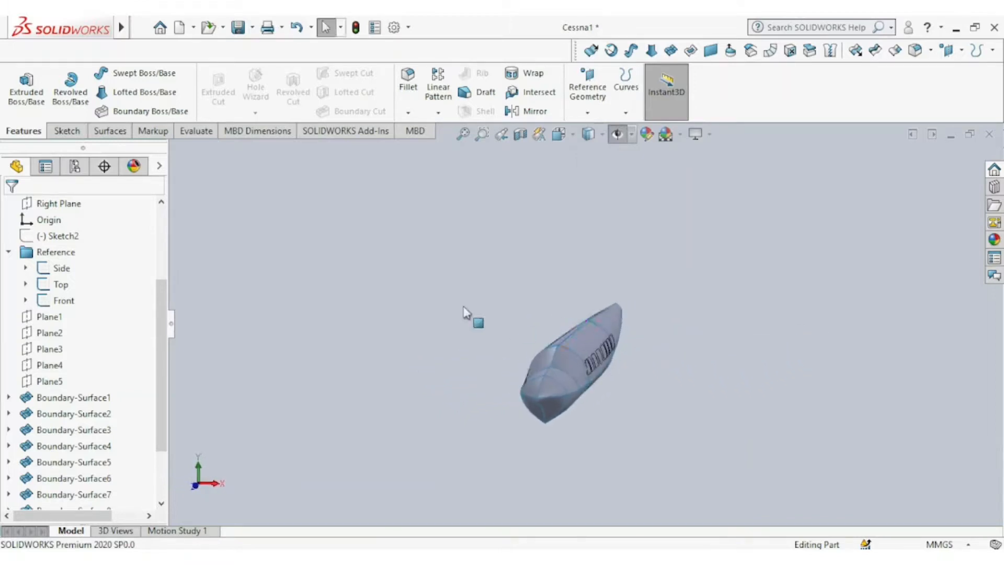
{"action": "left_click", "coordinate": [569, 138]}
{"action": "left_click", "coordinate": [449, 338]}
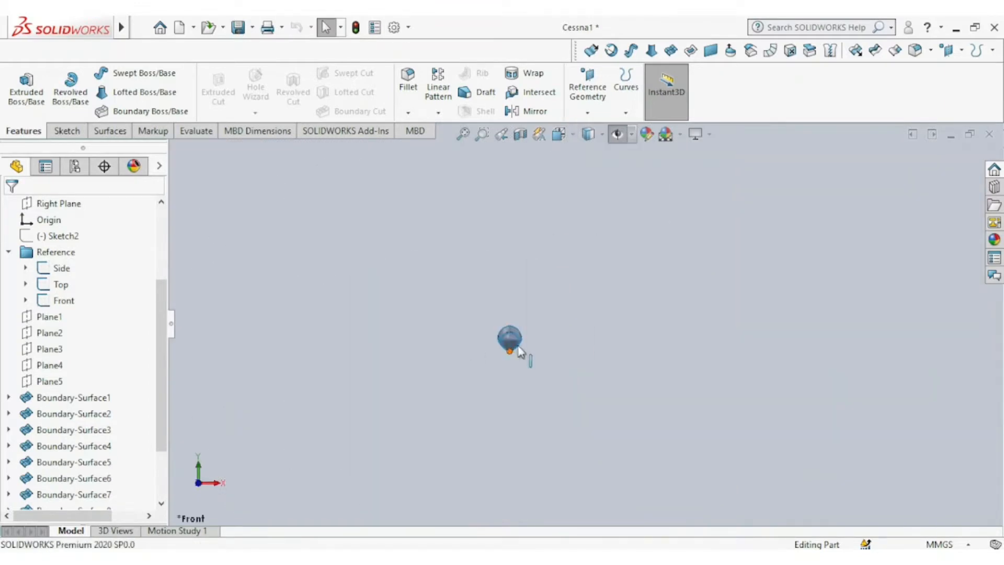
{"action": "scroll", "coordinate": [528, 333], "scroll_direction": "down", "scroll_amount": 2}
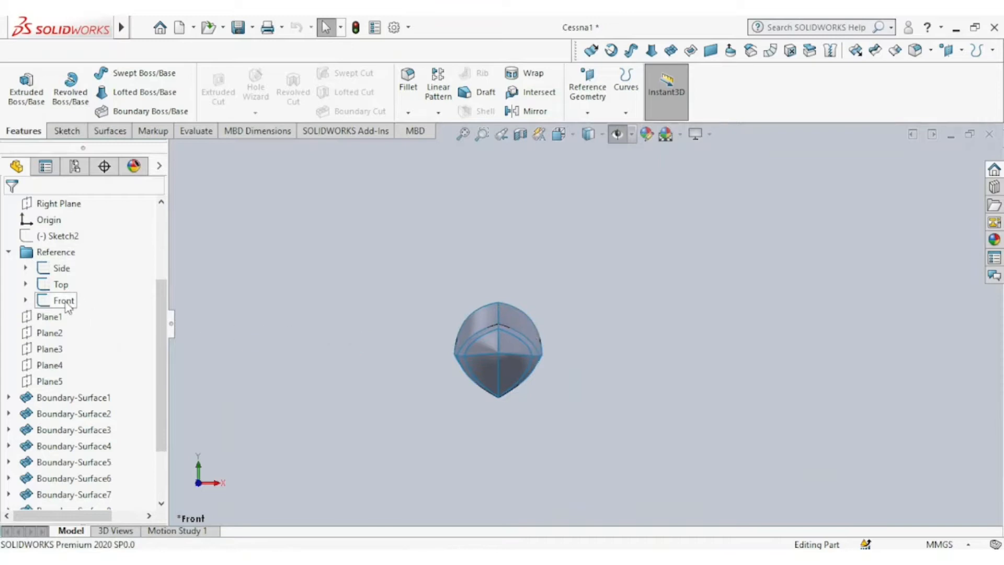
{"action": "left_click", "coordinate": [617, 135]}
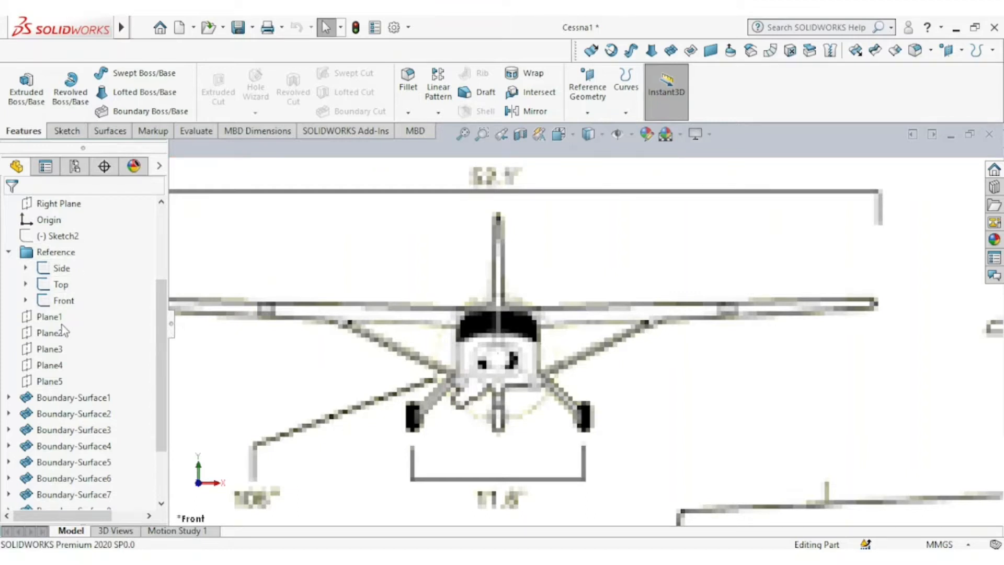
Open a sketch on the Front Plane and draw a spline over the right half of the windshield's upper edge, bending it to match
{"action": "scroll", "coordinate": [61, 331], "scroll_direction": "up", "scroll_amount": 3}
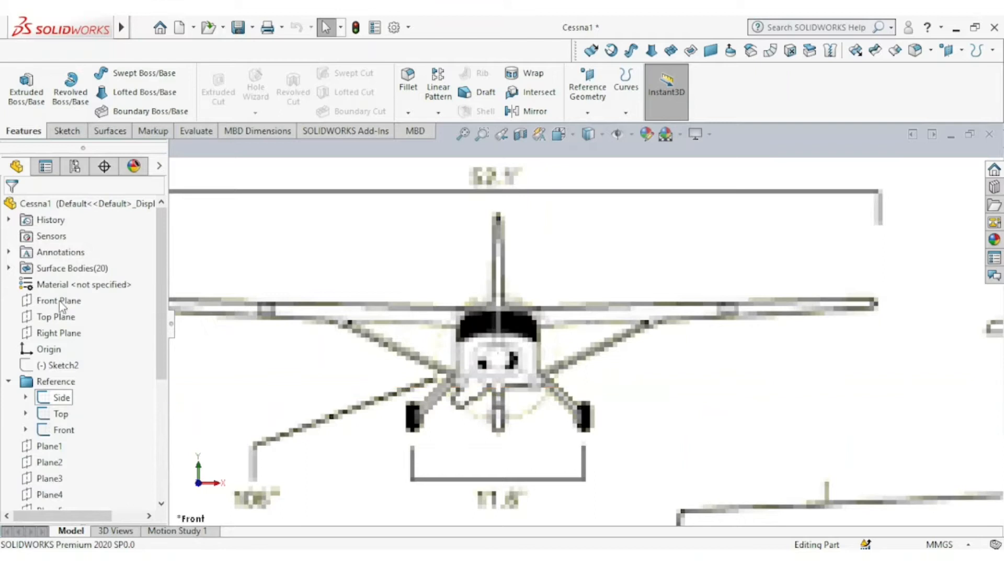
{"action": "left_click", "coordinate": [59, 301]}
{"action": "left_click", "coordinate": [72, 281]}
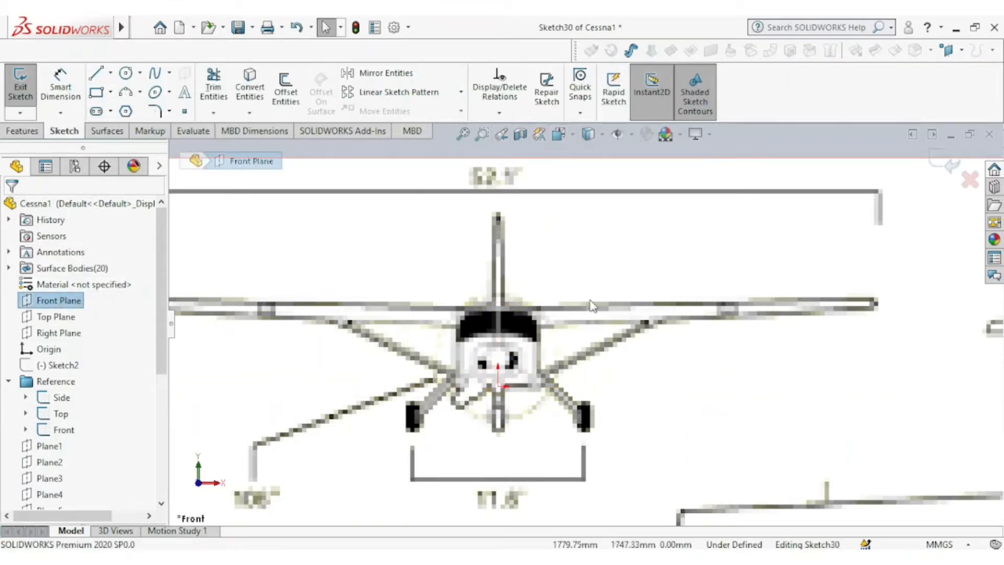
{"action": "scroll", "coordinate": [564, 328], "scroll_direction": "down", "scroll_amount": 4}
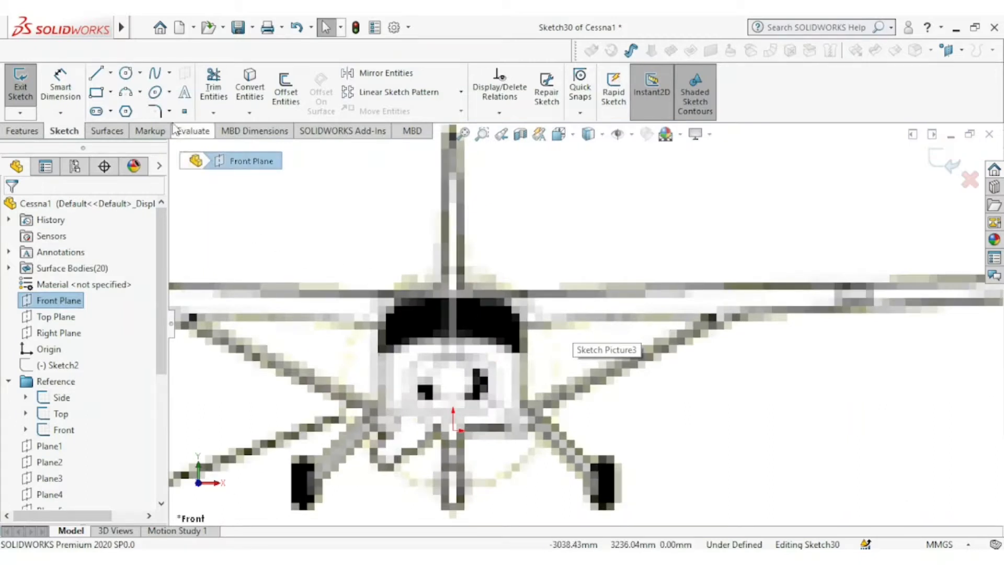
{"action": "left_click", "coordinate": [95, 73]}
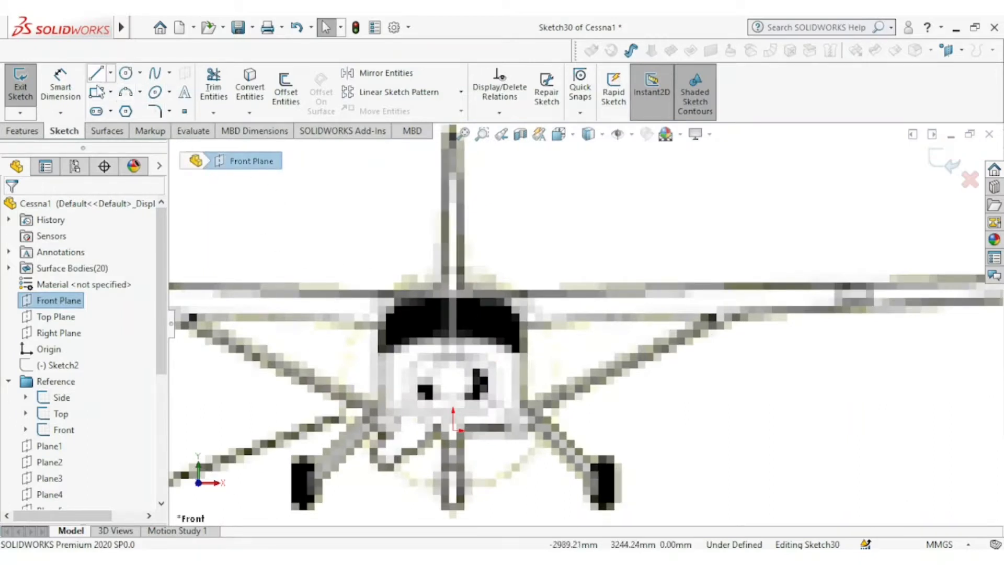
{"action": "left_click", "coordinate": [155, 75]}
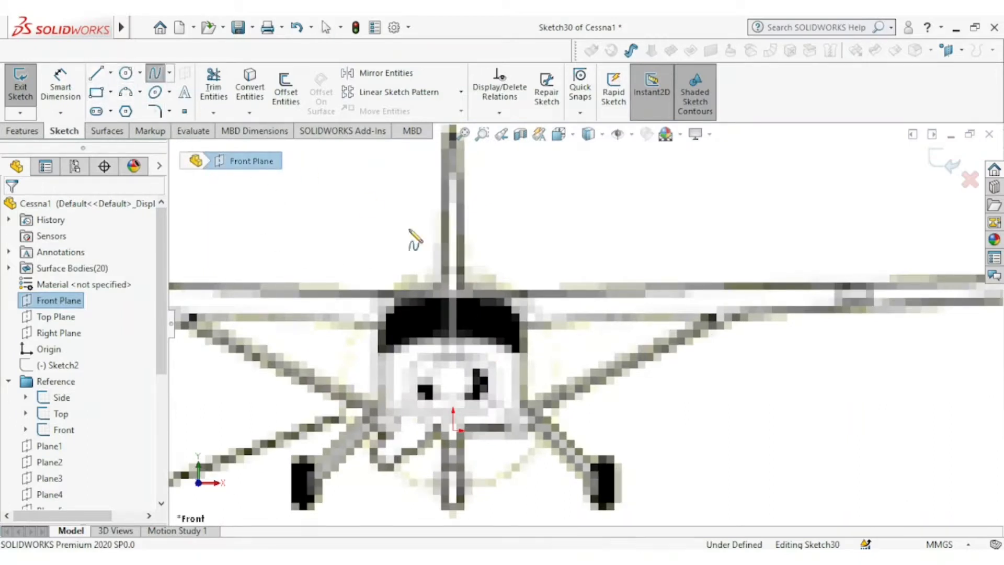
{"action": "left_click", "coordinate": [457, 296]}
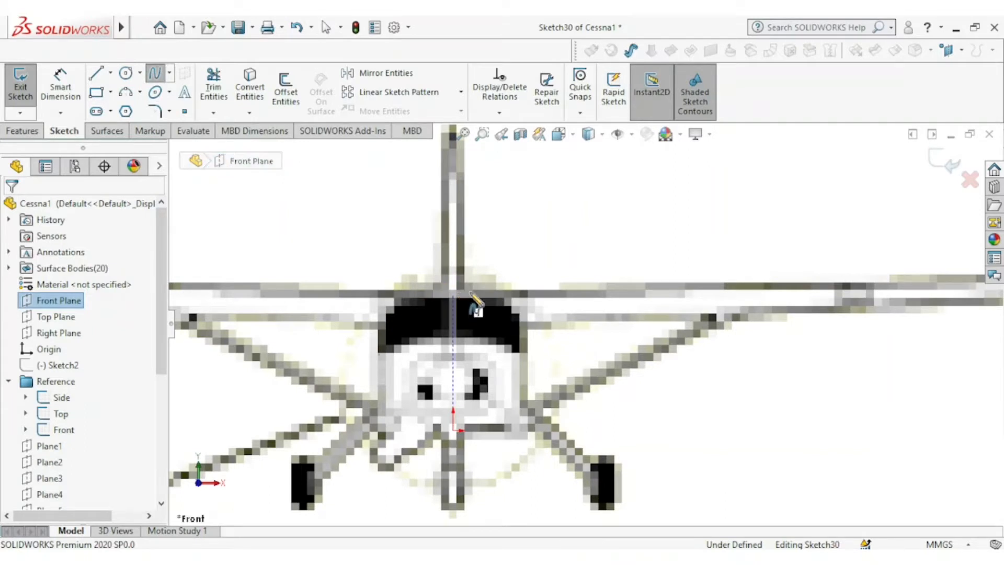
{"action": "left_click", "coordinate": [524, 323]}
{"action": "right_click", "coordinate": [548, 309]}
{"action": "left_click", "coordinate": [575, 317]}
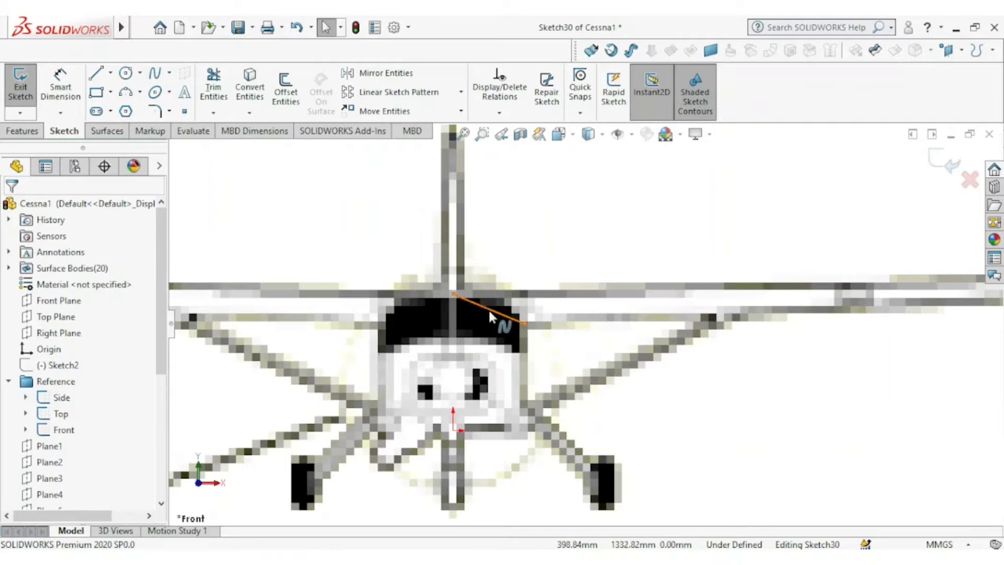
{"action": "left_click", "coordinate": [488, 308]}
{"action": "left_click_drag", "start_coordinate": [484, 303], "coordinate": [489, 293]}
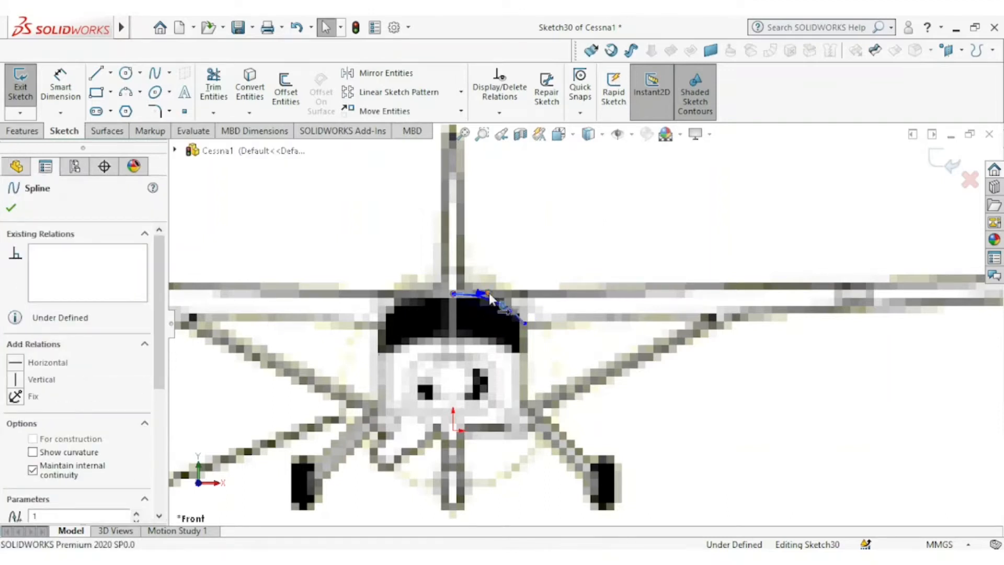
Draw a second spline along the right half of the windshield's lower edge and bend it to follow the blueprint
{"action": "left_click", "coordinate": [155, 78]}
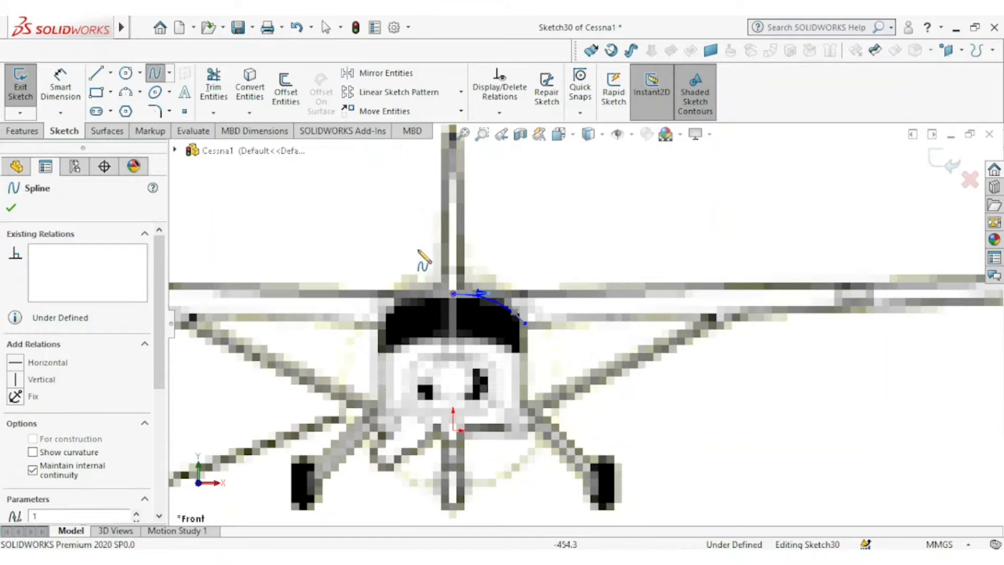
{"action": "left_click", "coordinate": [455, 322]}
{"action": "double_click", "coordinate": [518, 360]}
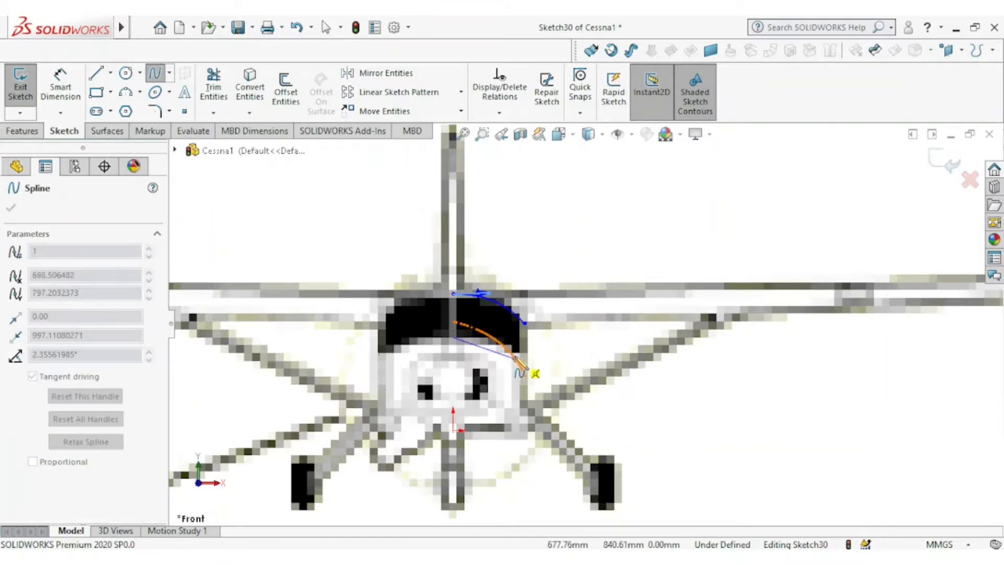
{"action": "right_click", "coordinate": [549, 322]}
{"action": "left_click", "coordinate": [583, 361]}
{"action": "scroll", "coordinate": [533, 343], "scroll_direction": "down", "scroll_amount": 2}
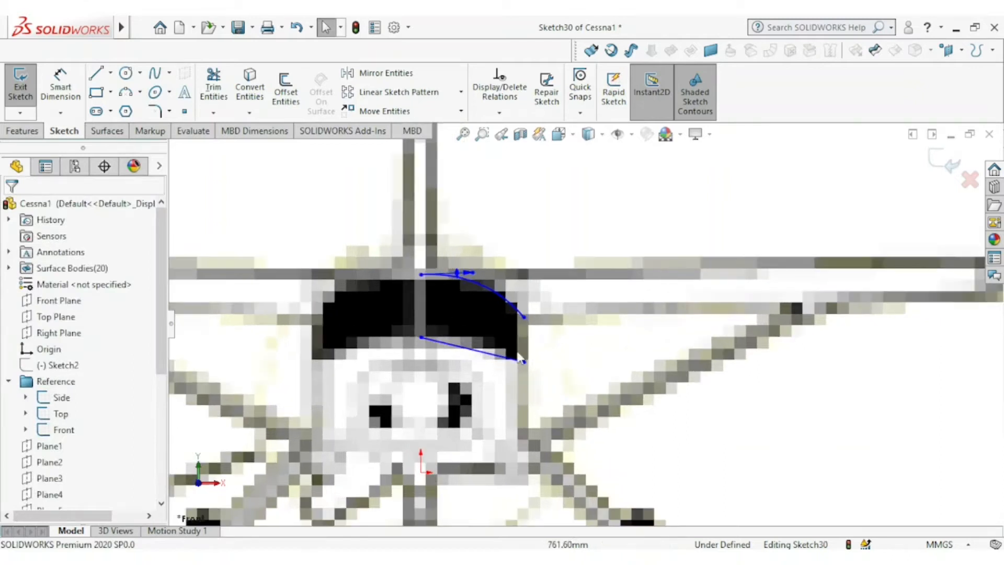
{"action": "left_click", "coordinate": [467, 352]}
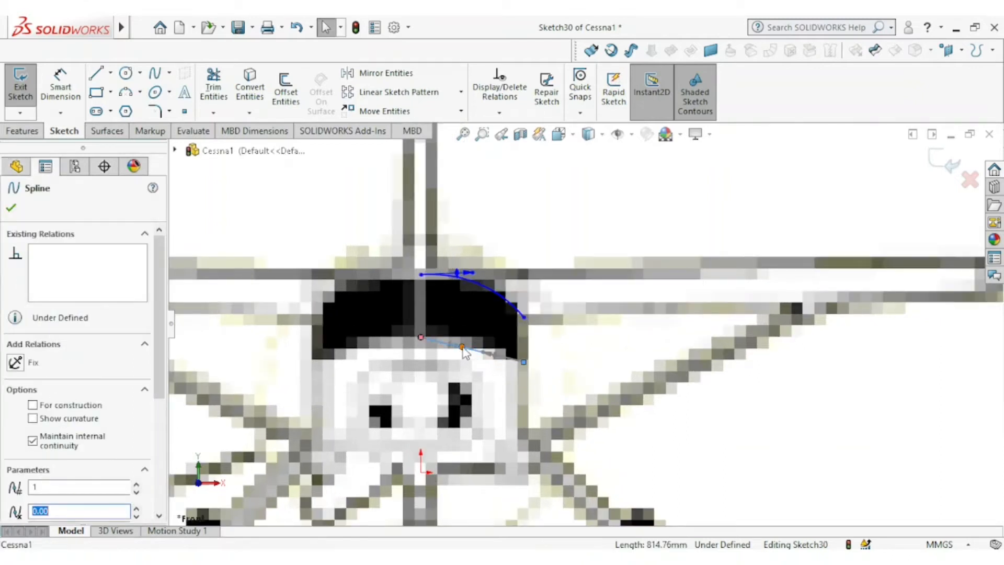
{"action": "left_click_drag", "start_coordinate": [467, 353], "coordinate": [464, 337]}
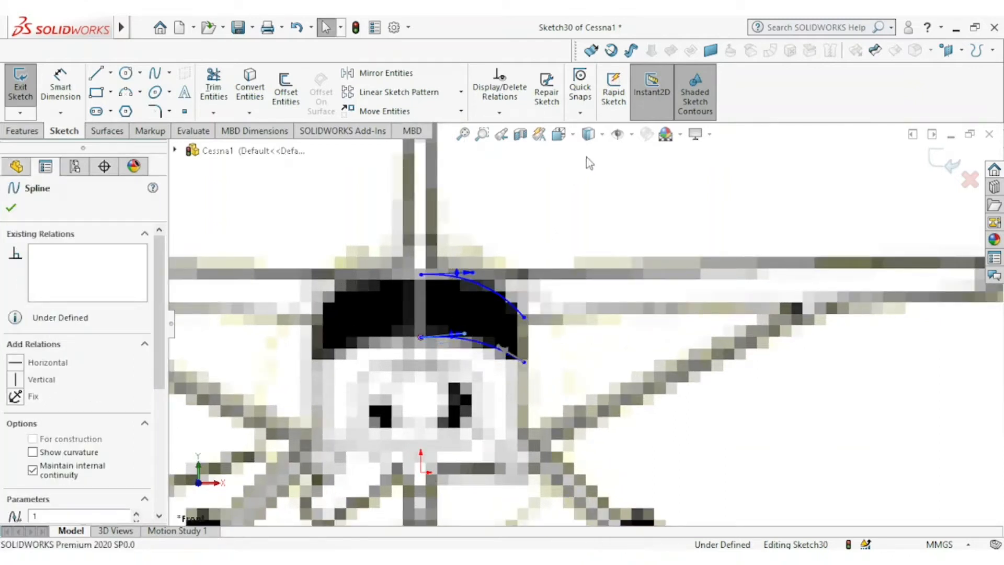
Hide the blueprint pictures, check the reference photo, and raise the lower spline's inner endpoint along the fuselage centre
{"action": "left_click", "coordinate": [616, 135]}
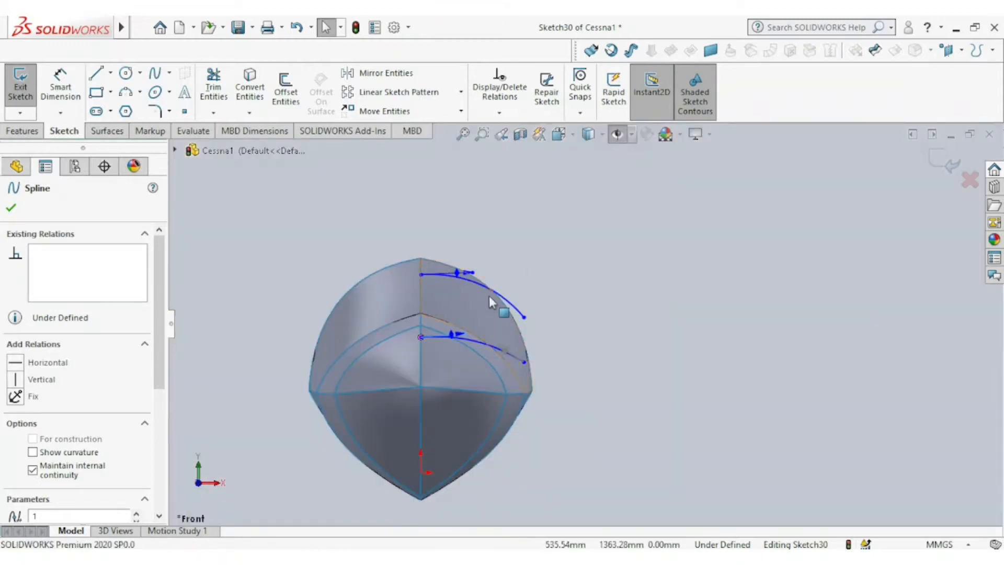
{"action": "scroll", "coordinate": [488, 296], "scroll_direction": "down", "scroll_amount": 2}
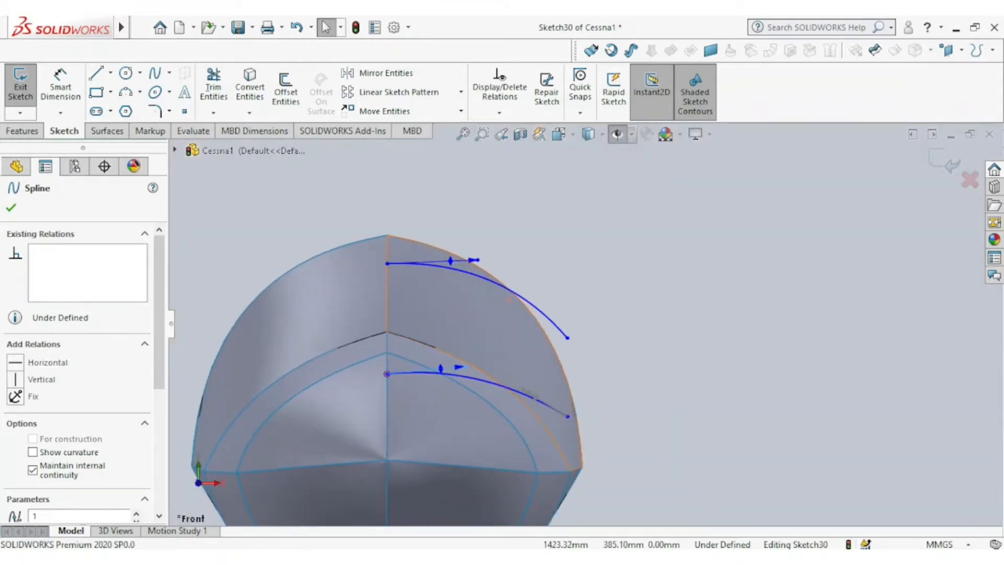
{"action": "key", "text": "alt+Tab"}
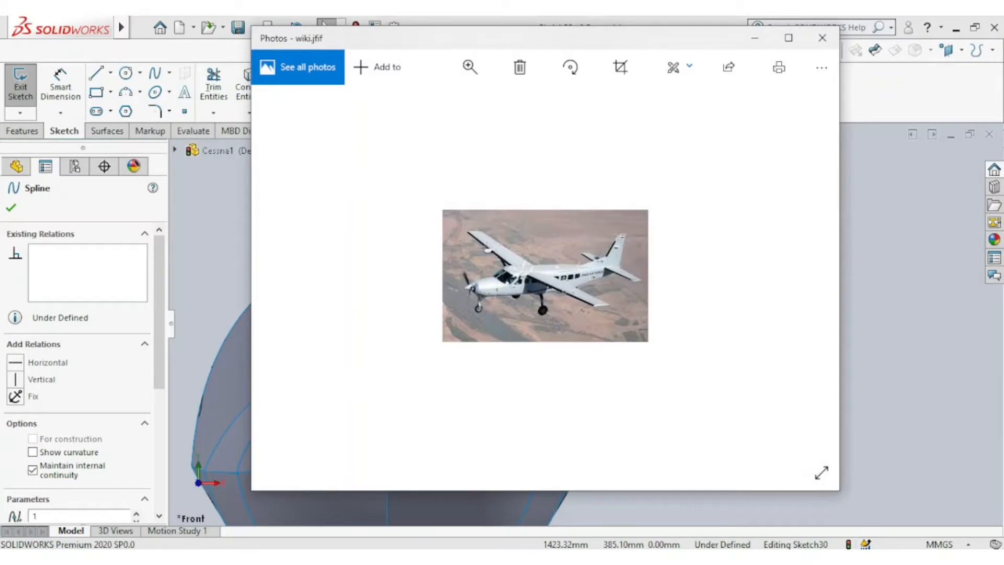
{"action": "key", "text": "alt+Tab"}
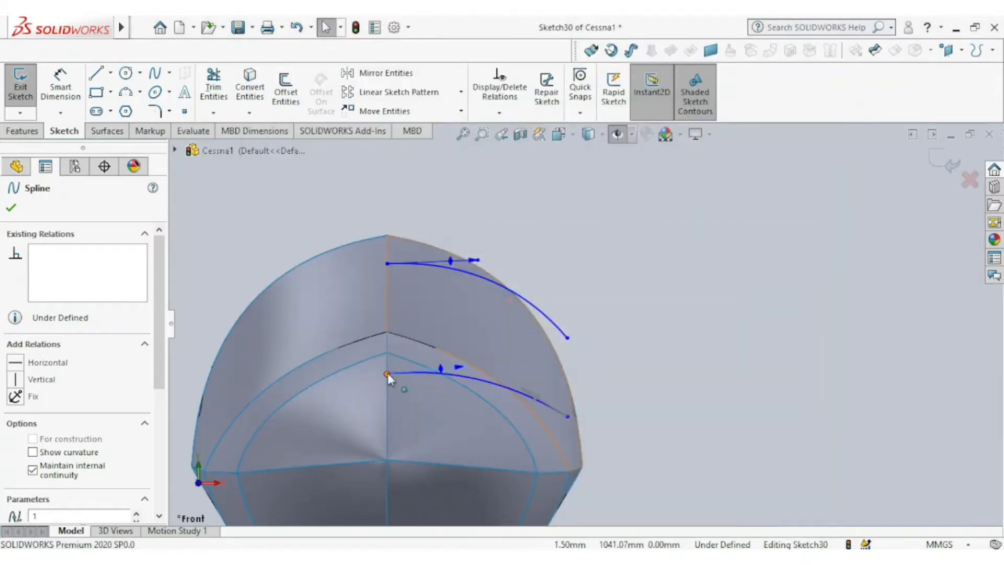
{"action": "left_click_drag", "start_coordinate": [388, 373], "coordinate": [390, 343]}
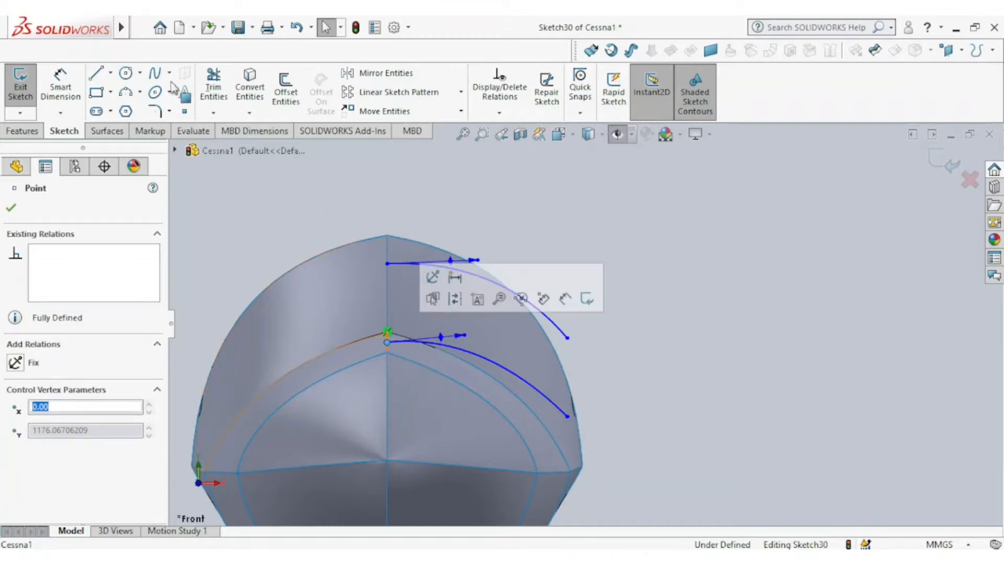
Join the outer ends of both windshield curves with a spline and pull the upper outer corner inside the fuselage outline
{"action": "left_click", "coordinate": [156, 74]}
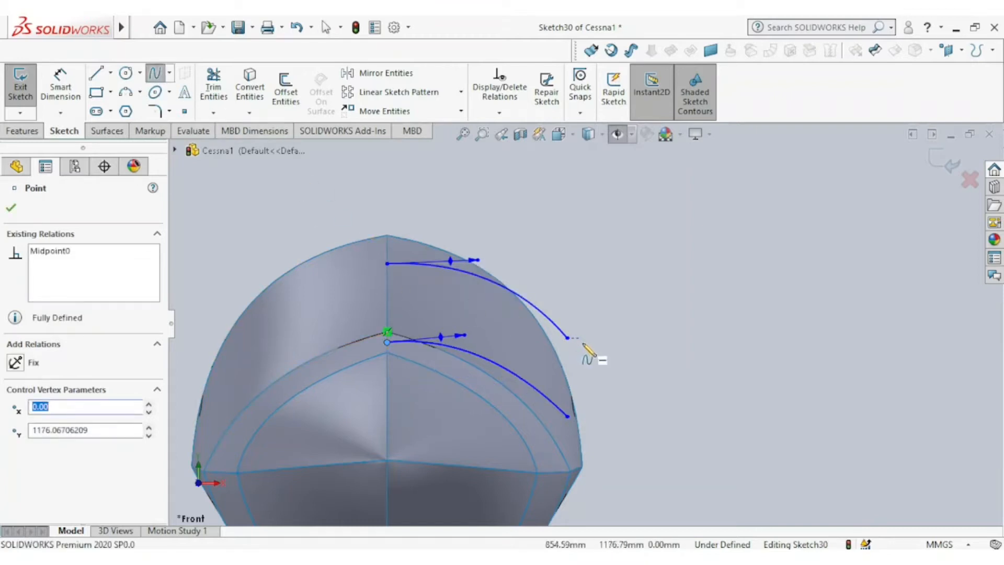
{"action": "left_click", "coordinate": [567, 339]}
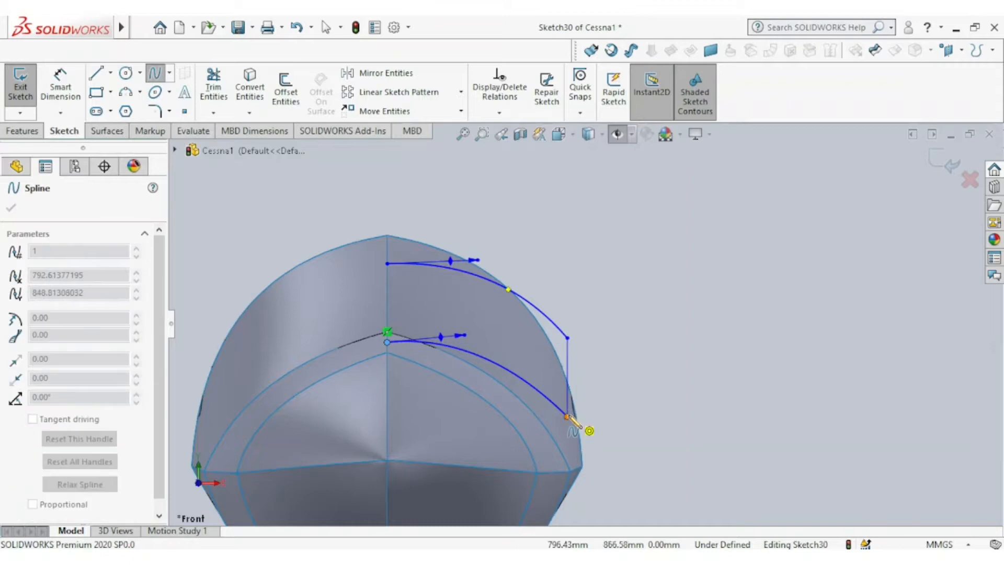
{"action": "left_click", "coordinate": [568, 416]}
{"action": "right_click", "coordinate": [604, 403]}
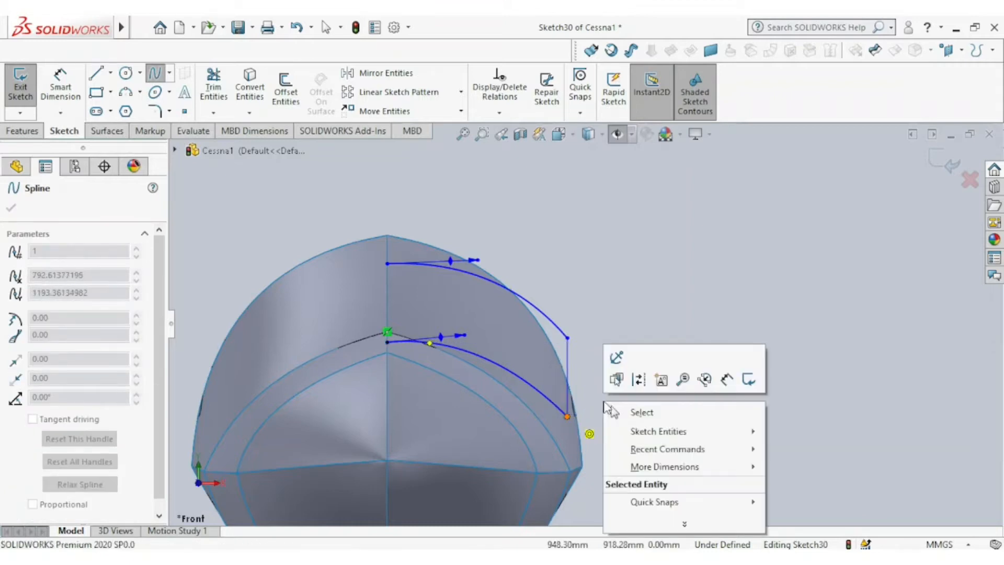
{"action": "left_click", "coordinate": [636, 412]}
{"action": "left_click_drag", "start_coordinate": [569, 340], "coordinate": [547, 352]}
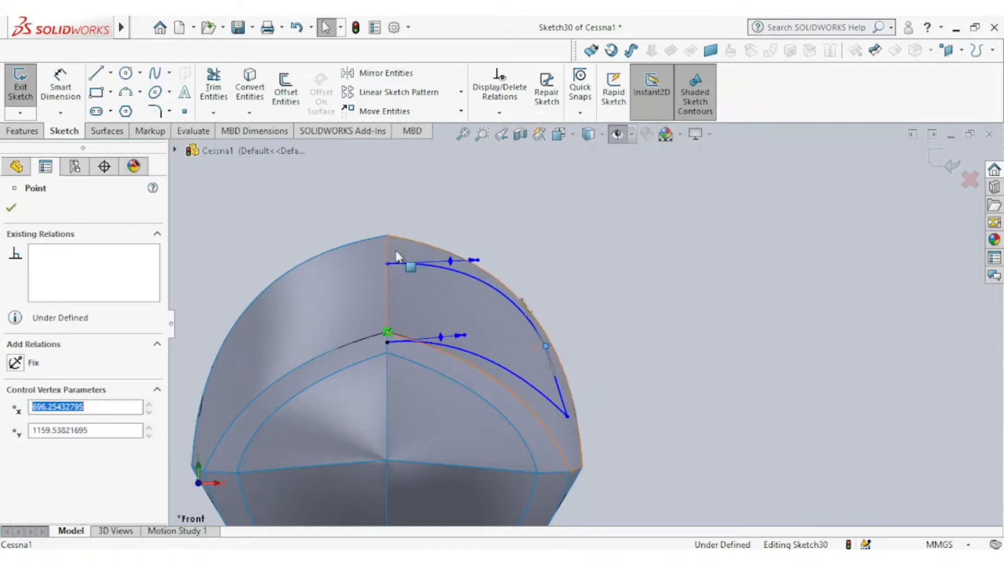
Draw a vertical centerline about 269 mm long upward from the upper windshield curve's inner endpoint
{"action": "left_click", "coordinate": [109, 74]}
{"action": "left_click", "coordinate": [131, 105]}
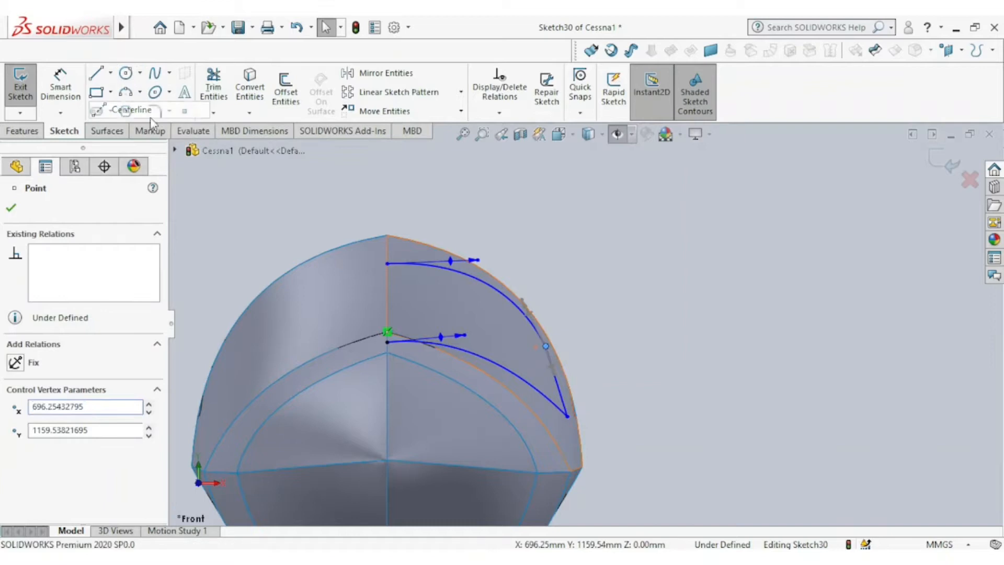
{"action": "left_click", "coordinate": [387, 234]}
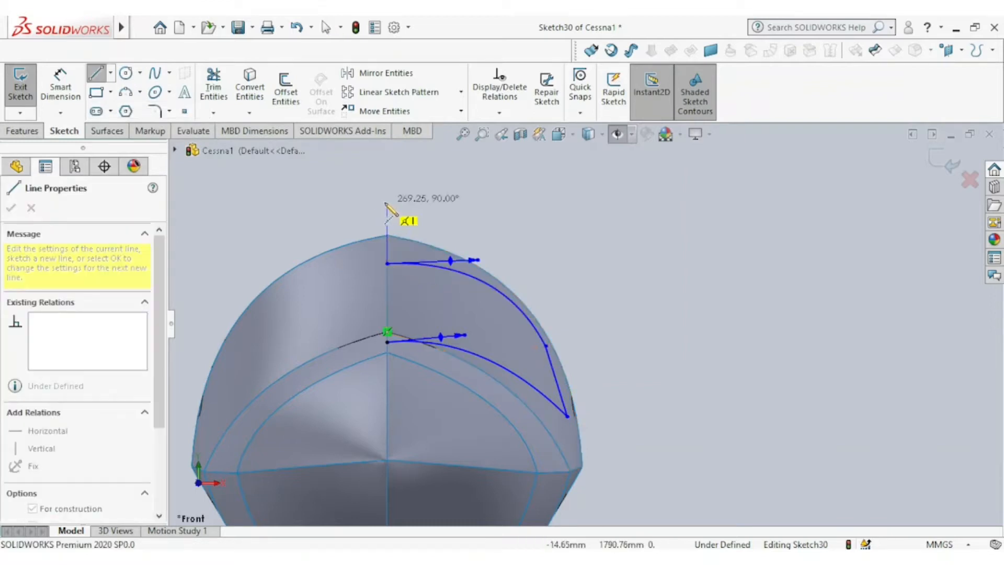
{"action": "right_click", "coordinate": [416, 209]}
{"action": "left_click", "coordinate": [441, 216]}
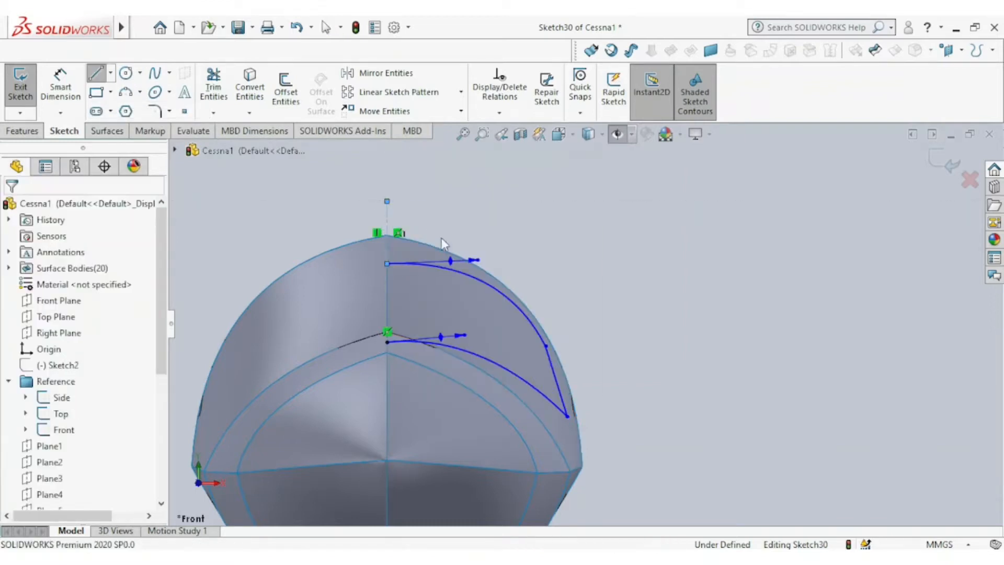
Delete the Midpoint relation on the lower windshield curve's inner endpoint and move the point up onto the fuselage section's peak
{"action": "left_click", "coordinate": [388, 343]}
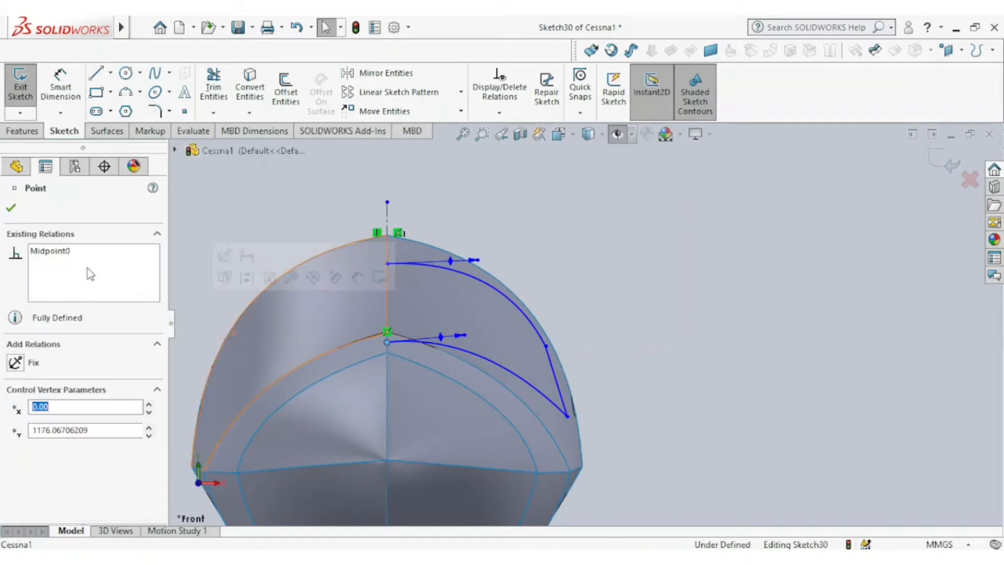
{"action": "right_click", "coordinate": [74, 251]}
{"action": "left_click", "coordinate": [99, 270]}
{"action": "key", "text": "Escape"}
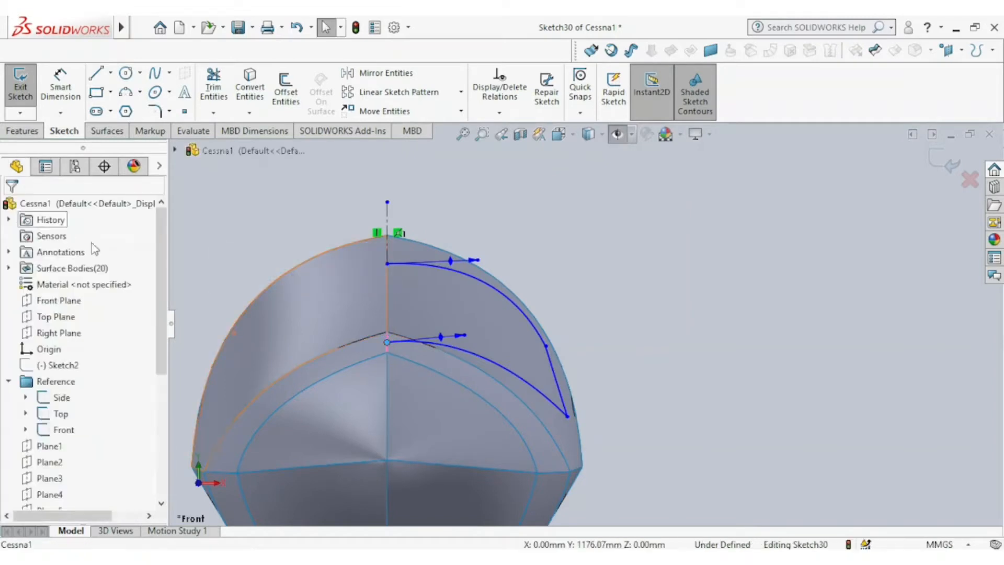
{"action": "left_click_drag", "start_coordinate": [388, 343], "coordinate": [389, 330]}
{"action": "left_click", "coordinate": [580, 300]}
{"action": "scroll", "coordinate": [579, 301], "scroll_direction": "up", "scroll_amount": 2}
{"action": "middle_click_drag", "start_coordinate": [575, 301], "coordinate": [566, 191]}
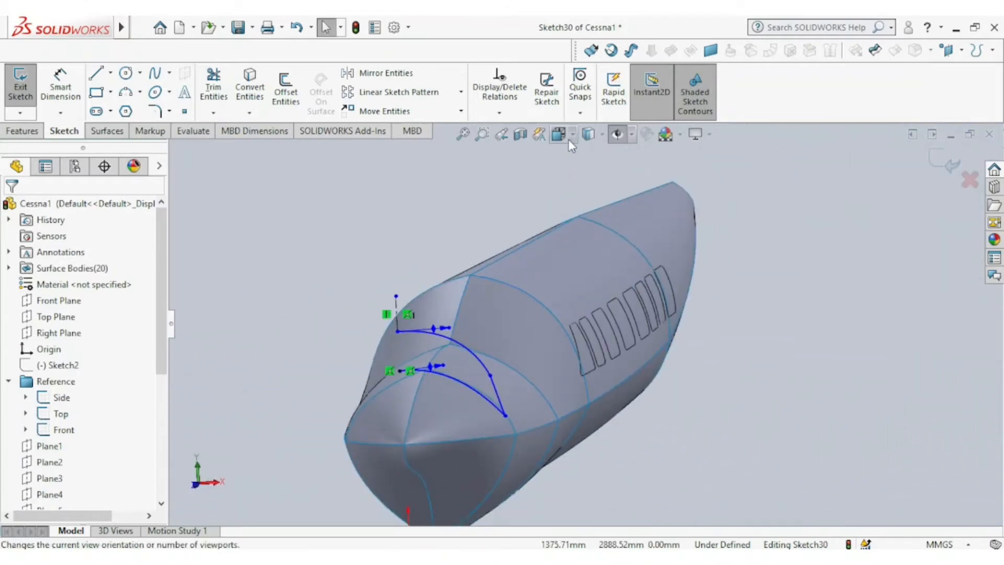
Return to the Front view and move the windshield outline's upper outer corner outward and down, close to the fuselage edge
{"action": "left_click", "coordinate": [570, 138]}
{"action": "left_click", "coordinate": [430, 345]}
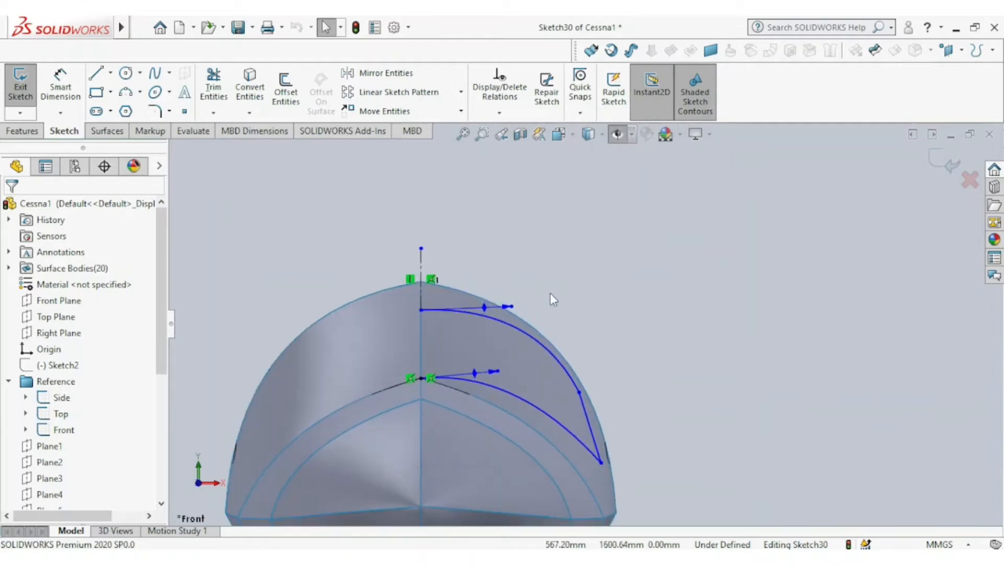
{"action": "left_click", "coordinate": [581, 395]}
{"action": "left_click_drag", "start_coordinate": [579, 392], "coordinate": [591, 411]}
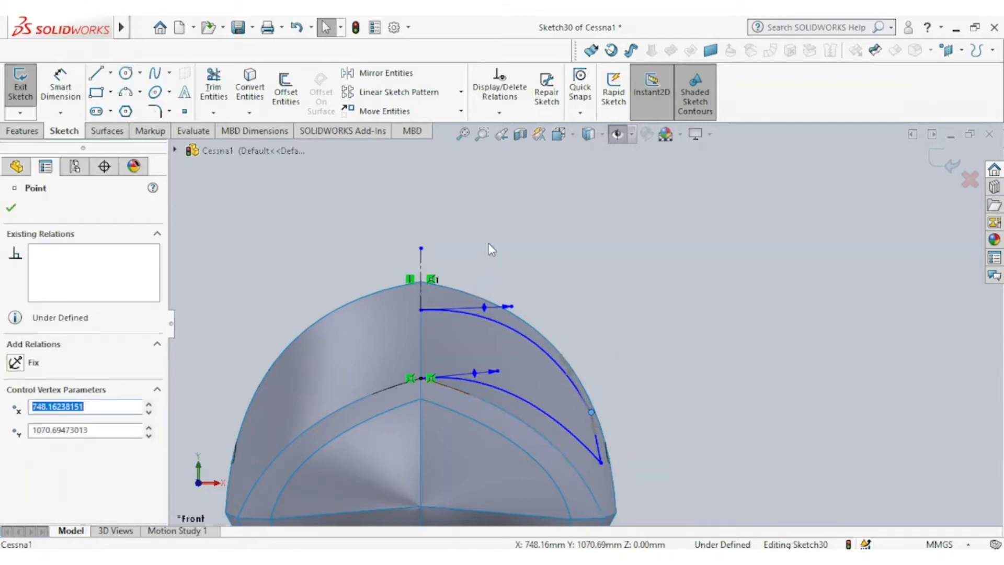
Reshape the lower windshield curve by pulling its outer portion slightly downward, keeping both endpoints in place
{"action": "left_click", "coordinate": [537, 408]}
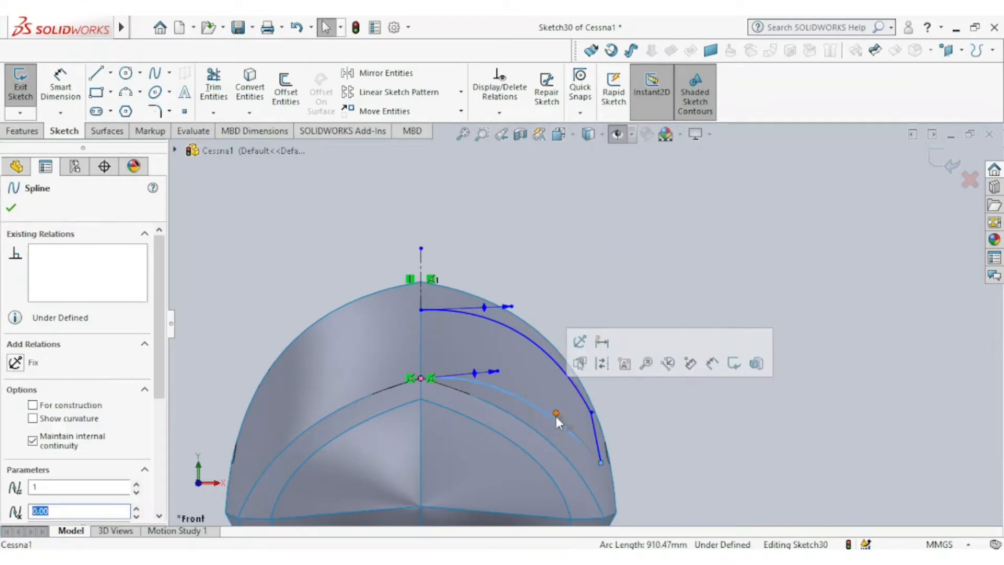
{"action": "left_click", "coordinate": [556, 417]}
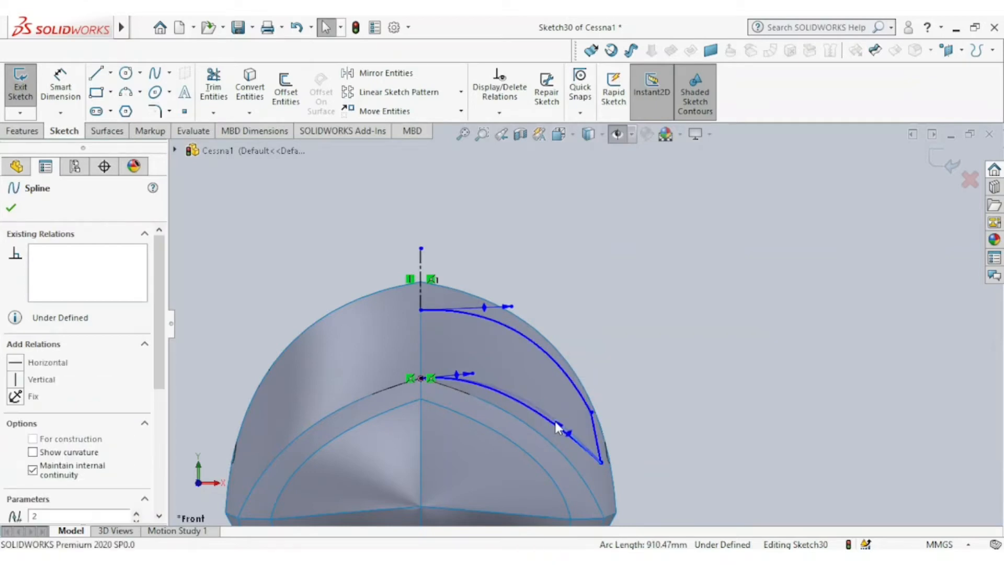
{"action": "left_click", "coordinate": [569, 297]}
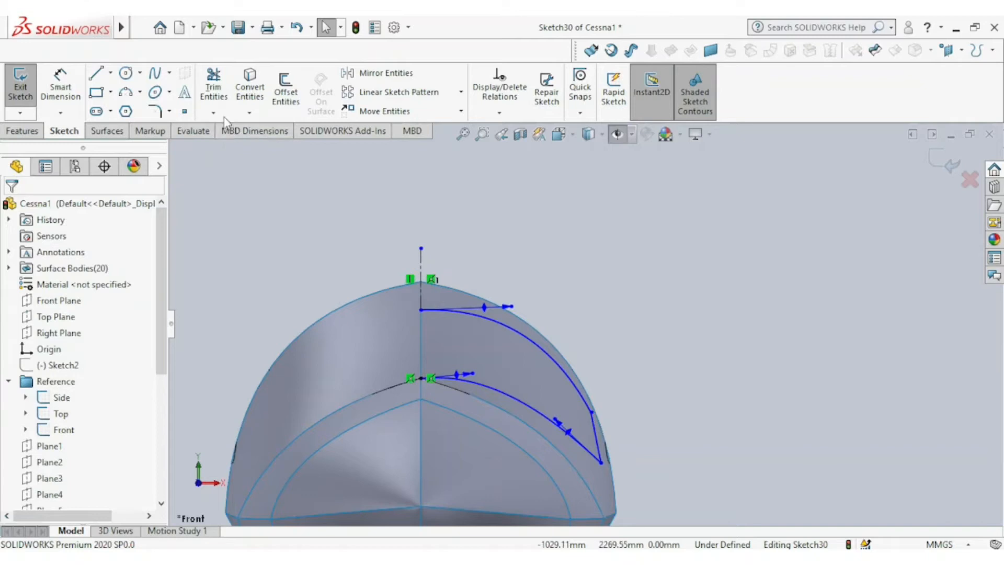
Mirror the three windshield splines about the vertical centerline to complete the outline on the opposite half
{"action": "left_click", "coordinate": [381, 74]}
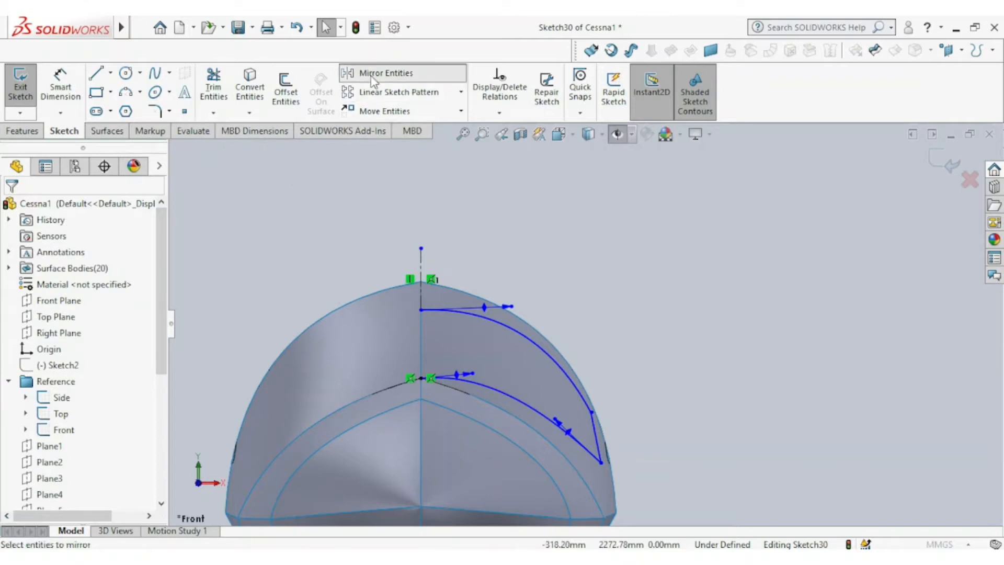
{"action": "left_click", "coordinate": [495, 318]}
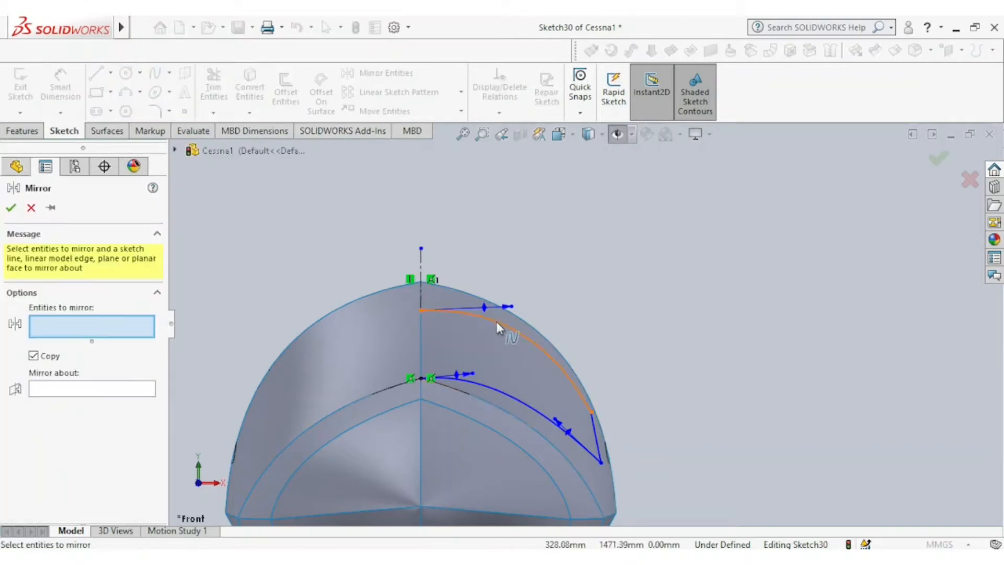
{"action": "left_click", "coordinate": [522, 403]}
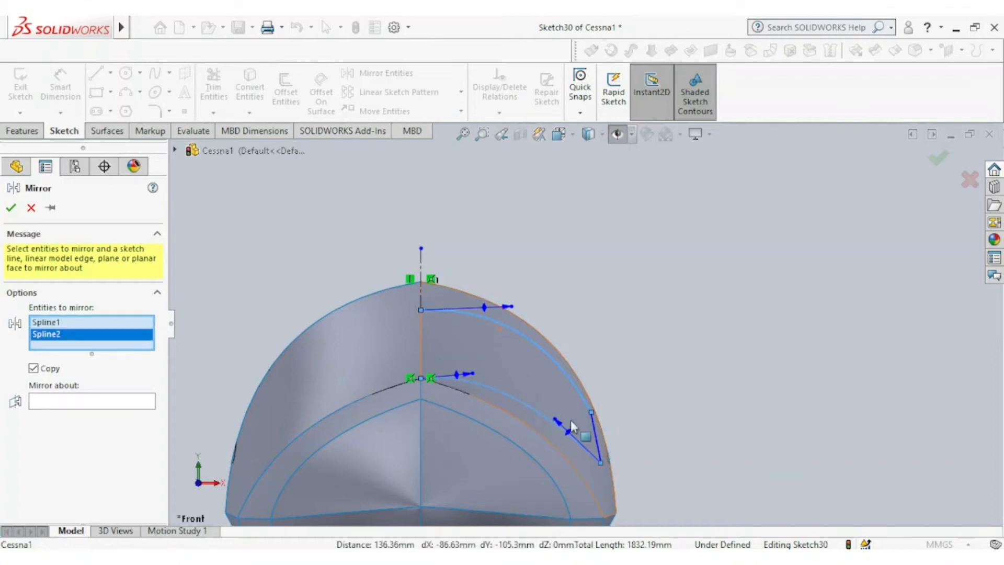
{"action": "left_click", "coordinate": [360, 404]}
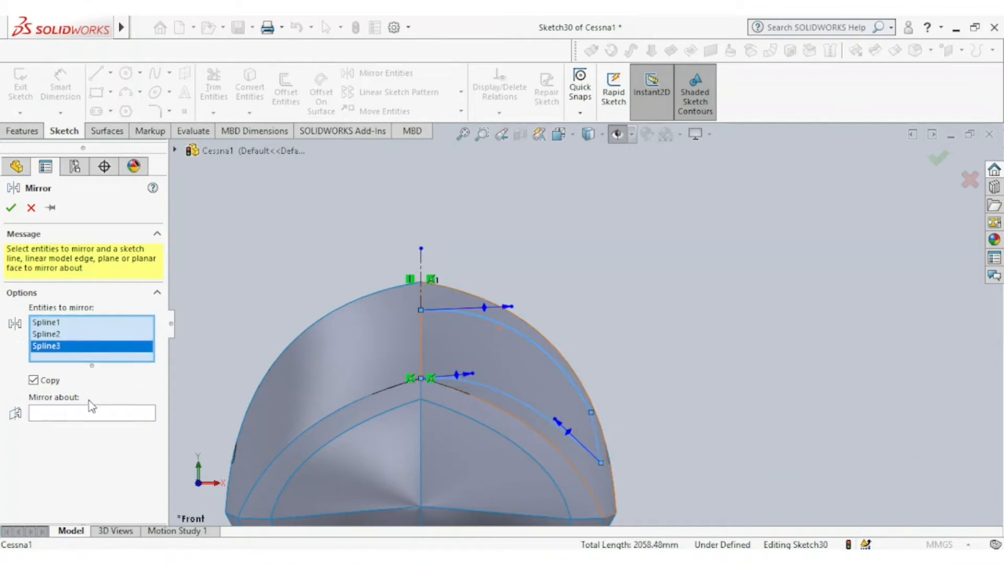
{"action": "left_click", "coordinate": [96, 421]}
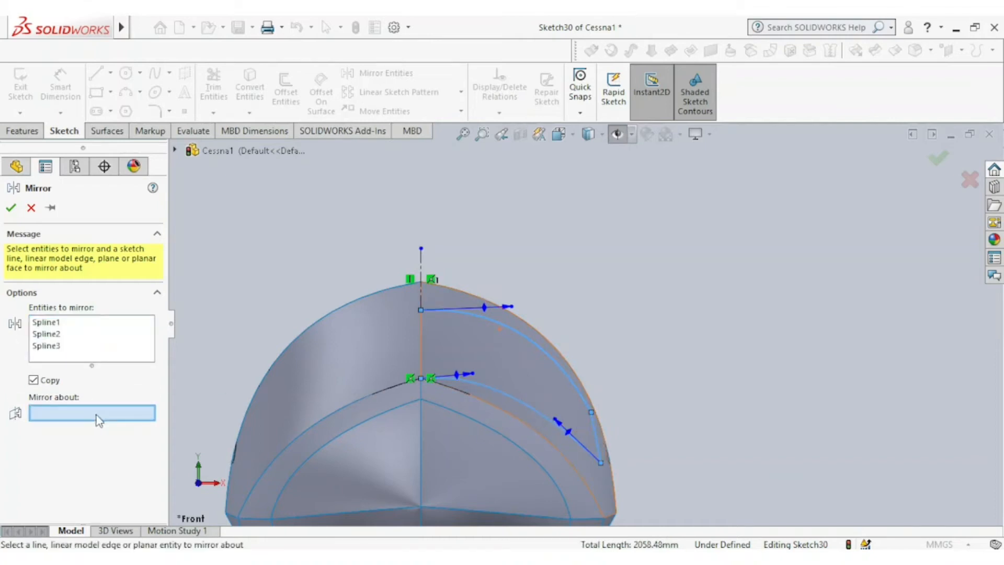
{"action": "left_click", "coordinate": [421, 272]}
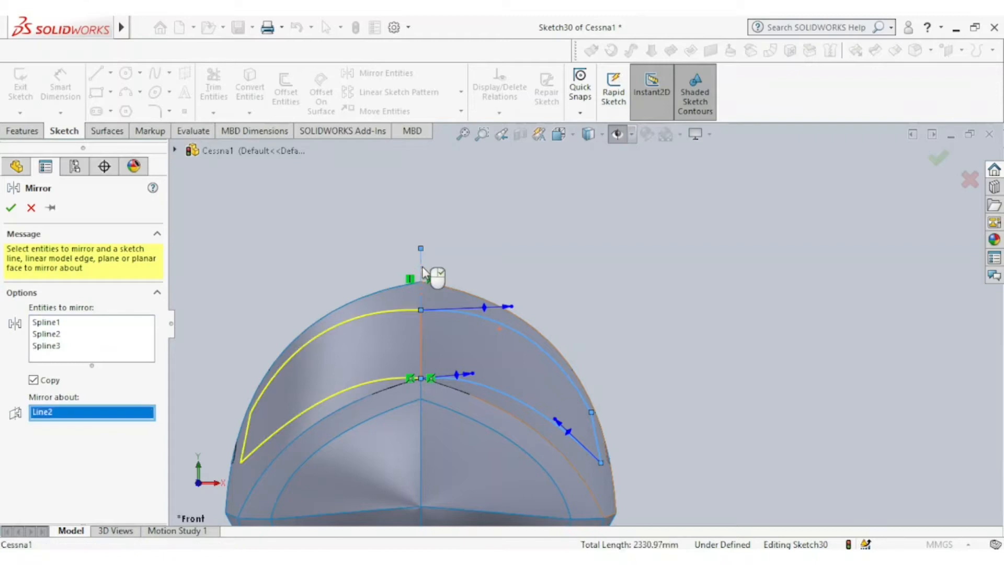
{"action": "left_click", "coordinate": [11, 208]}
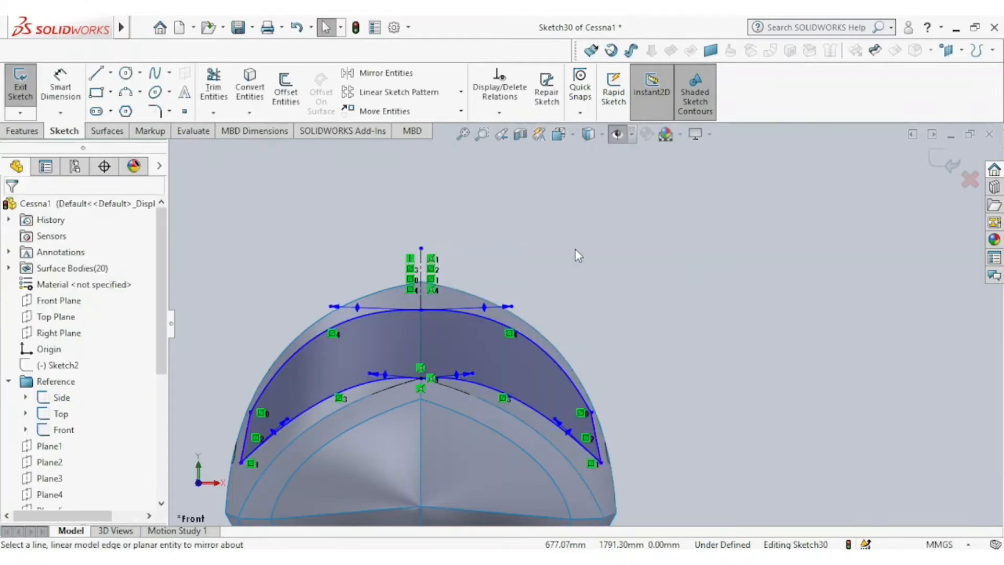
Create a Projection split line from the current windshield sketch on the two sloped faces at the front of the cabin
{"action": "scroll", "coordinate": [576, 249], "scroll_direction": "up", "scroll_amount": 2}
{"action": "middle_click_drag", "start_coordinate": [572, 249], "coordinate": [533, 276]}
{"action": "scroll", "coordinate": [557, 254], "scroll_direction": "up", "scroll_amount": 3}
{"action": "scroll", "coordinate": [534, 275], "scroll_direction": "up", "scroll_amount": 1}
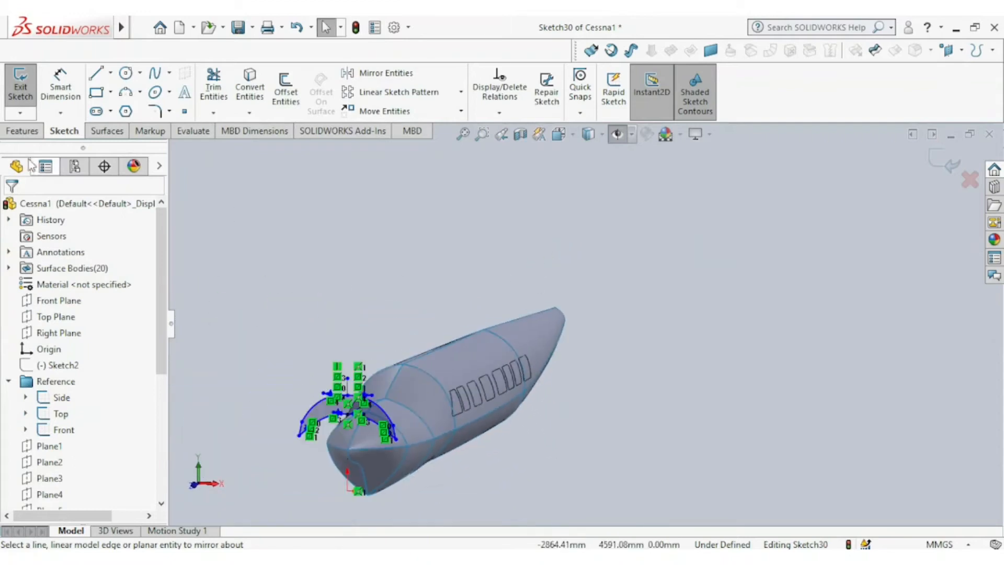
{"action": "left_click", "coordinate": [22, 131]}
{"action": "left_click", "coordinate": [626, 112]}
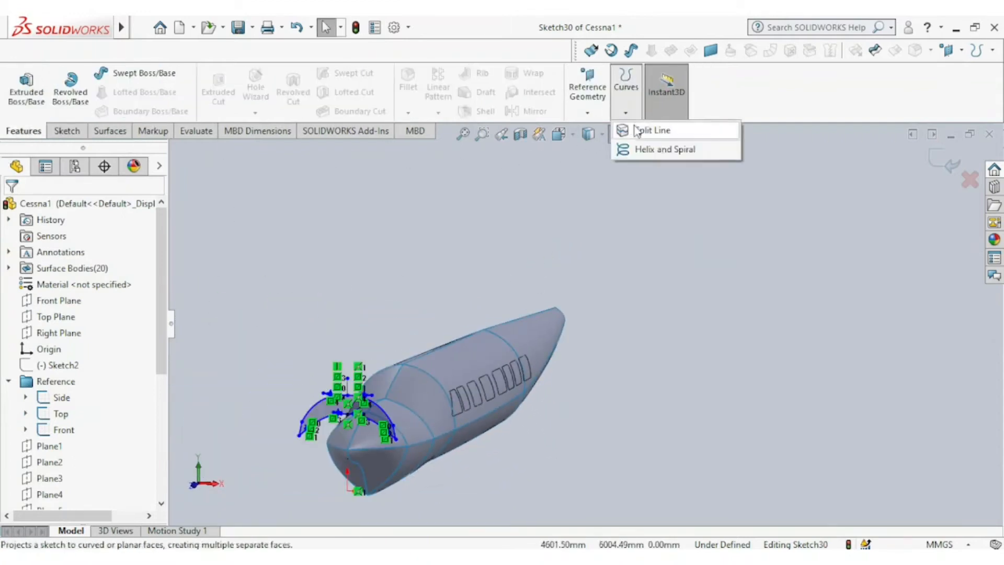
{"action": "left_click", "coordinate": [640, 132]}
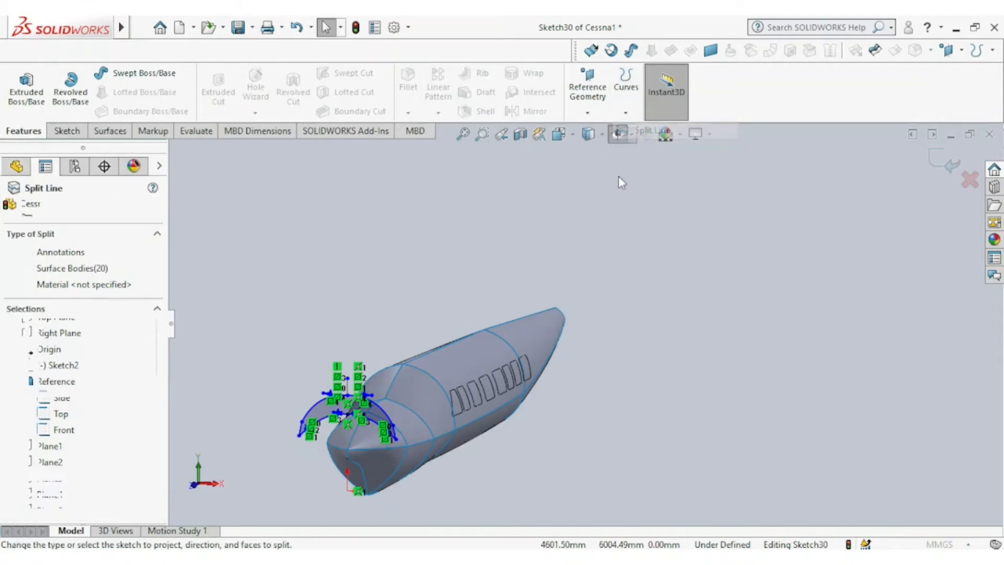
{"action": "left_click", "coordinate": [428, 390]}
{"action": "left_click", "coordinate": [404, 389]}
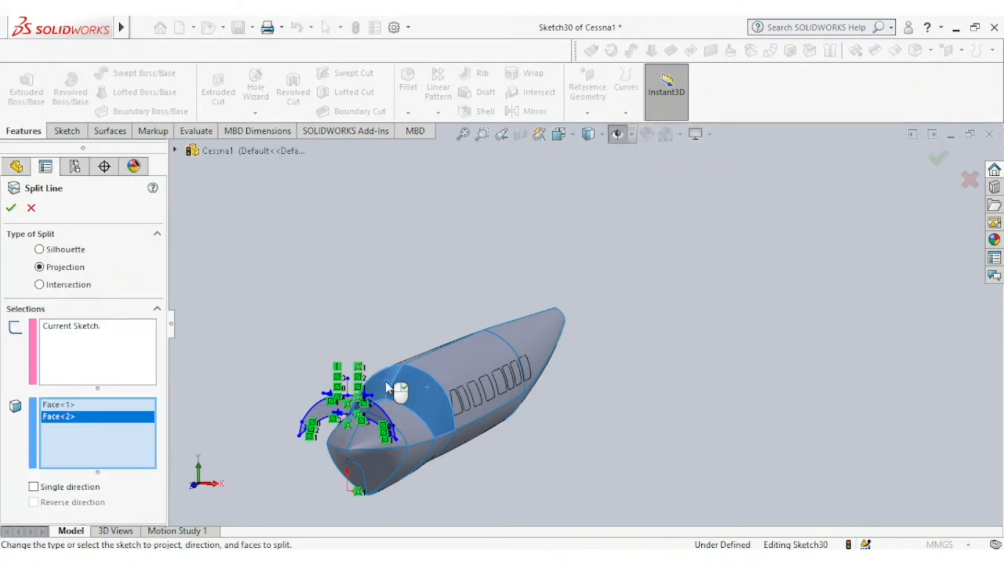
{"action": "left_click", "coordinate": [14, 210]}
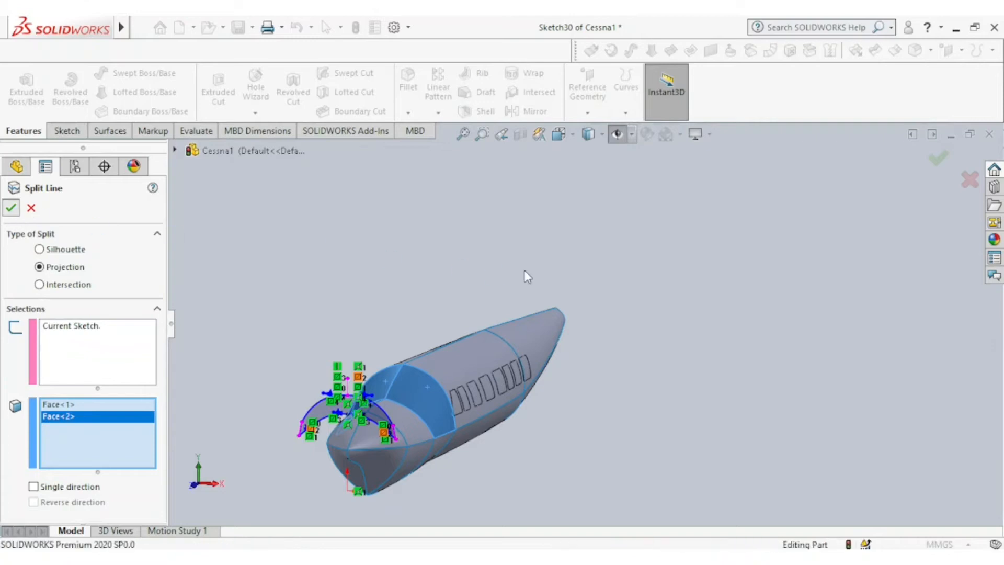
Close the open tail end of the fuselage with a Filled Surface bounded by its four end edges, using Contact
{"action": "middle_click_drag", "start_coordinate": [487, 288], "coordinate": [432, 338]}
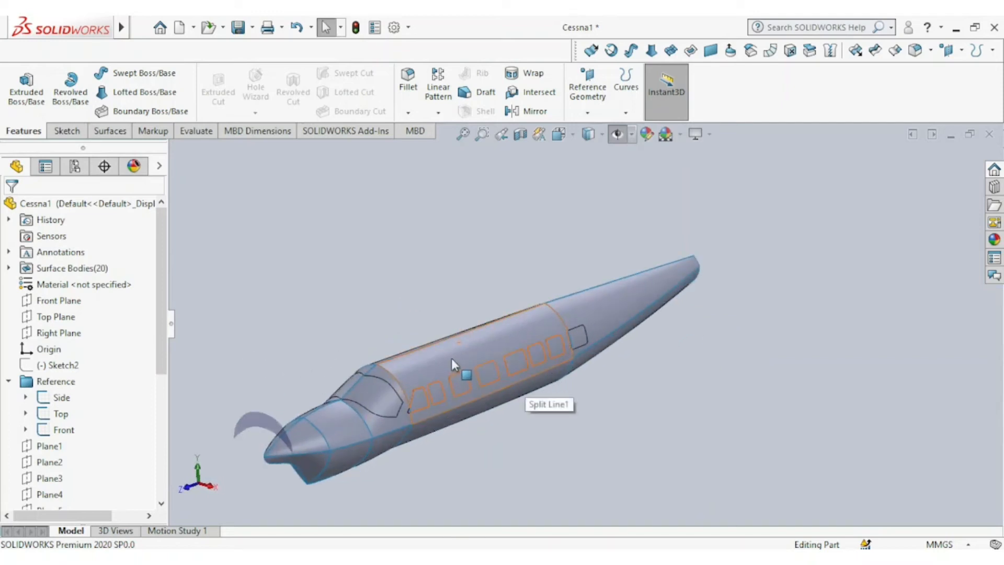
{"action": "middle_click_drag", "start_coordinate": [447, 331], "coordinate": [349, 337]}
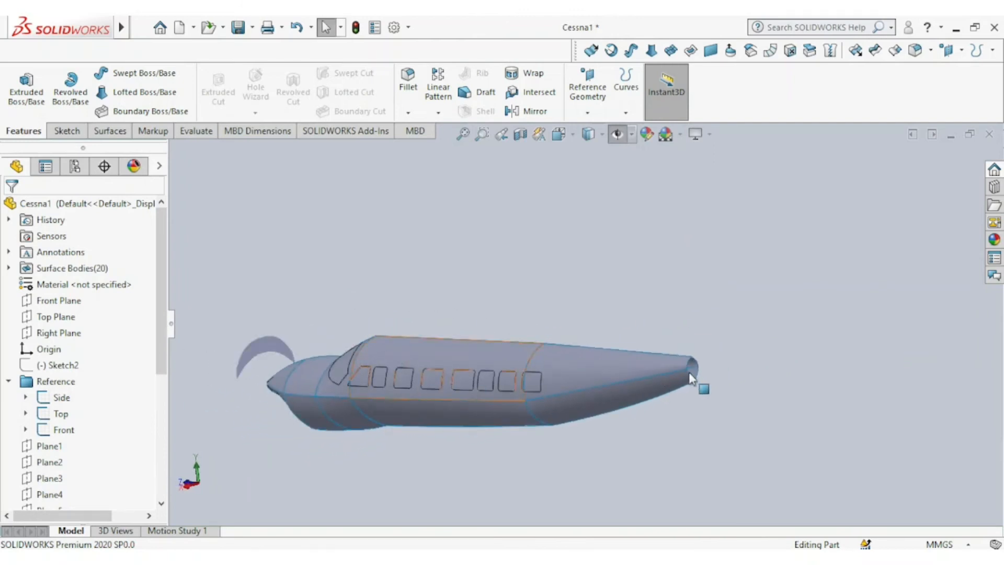
{"action": "scroll", "coordinate": [691, 378], "scroll_direction": "down", "scroll_amount": 6}
{"action": "mouse_move", "coordinate": [628, 346]}
{"action": "middle_mouse_down"}
{"action": "mouse_move", "coordinate": [598, 341]}
{"action": "mouse_move", "coordinate": [560, 352]}
{"action": "mouse_move", "coordinate": [586, 303]}
{"action": "mouse_move", "coordinate": [618, 338]}
{"action": "middle_mouse_up"}
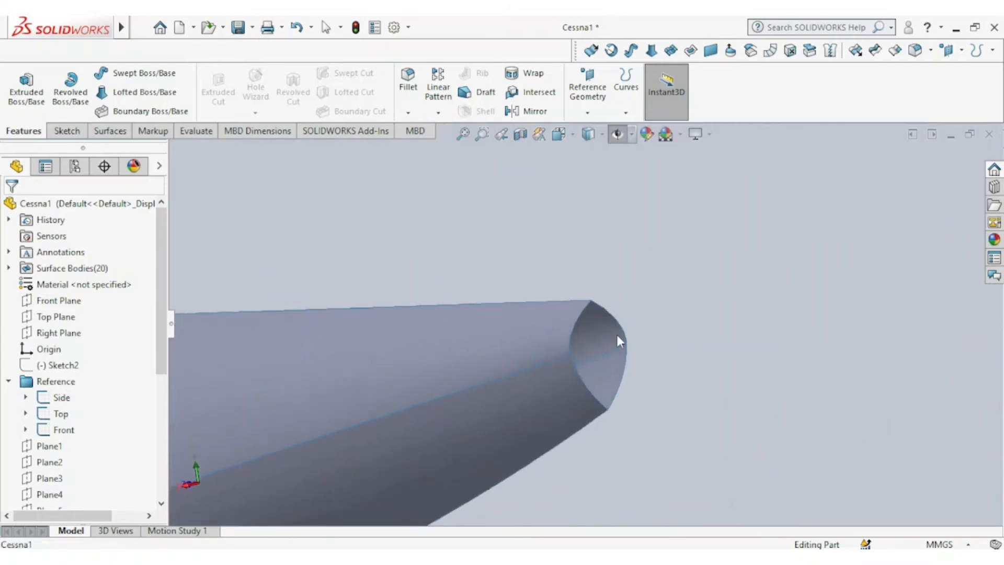
{"action": "left_click", "coordinate": [110, 132]}
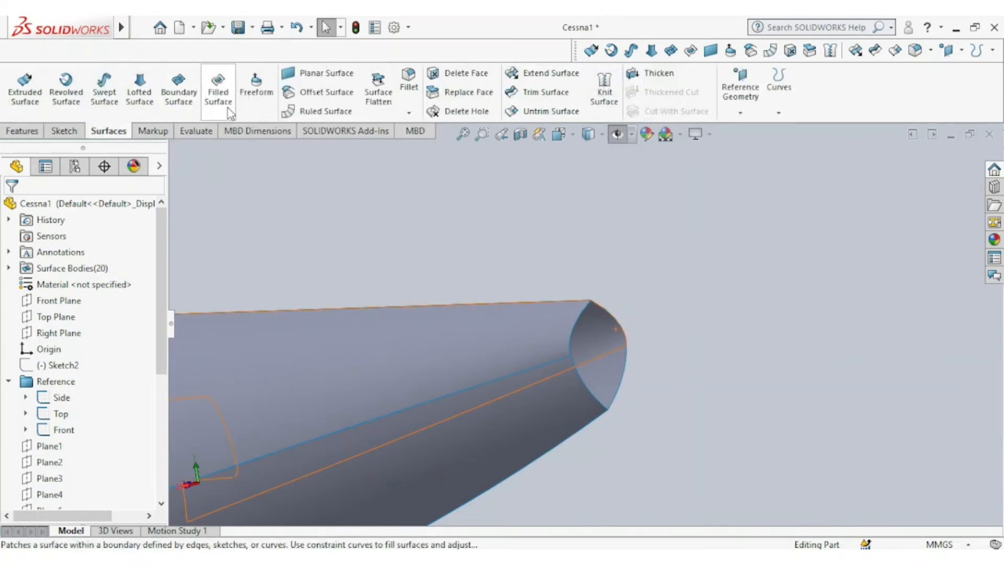
{"action": "left_click", "coordinate": [582, 383]}
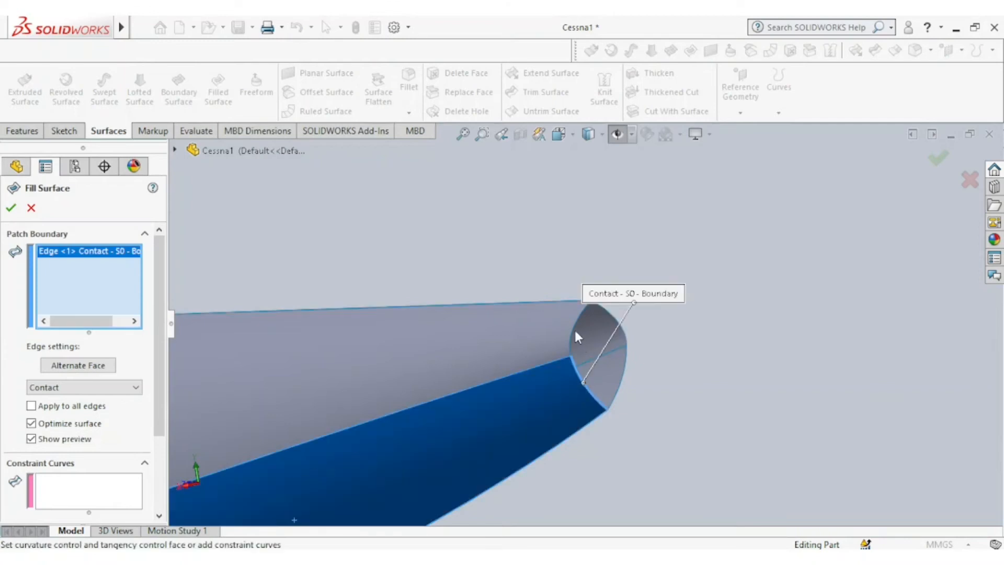
{"action": "left_click", "coordinate": [572, 332]}
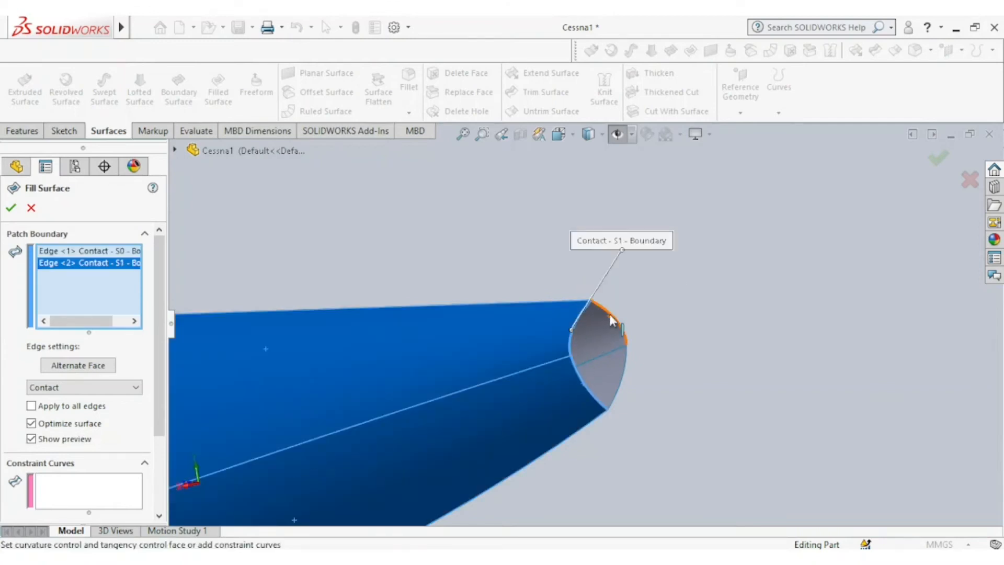
{"action": "left_click", "coordinate": [610, 314]}
{"action": "left_click", "coordinate": [623, 379]}
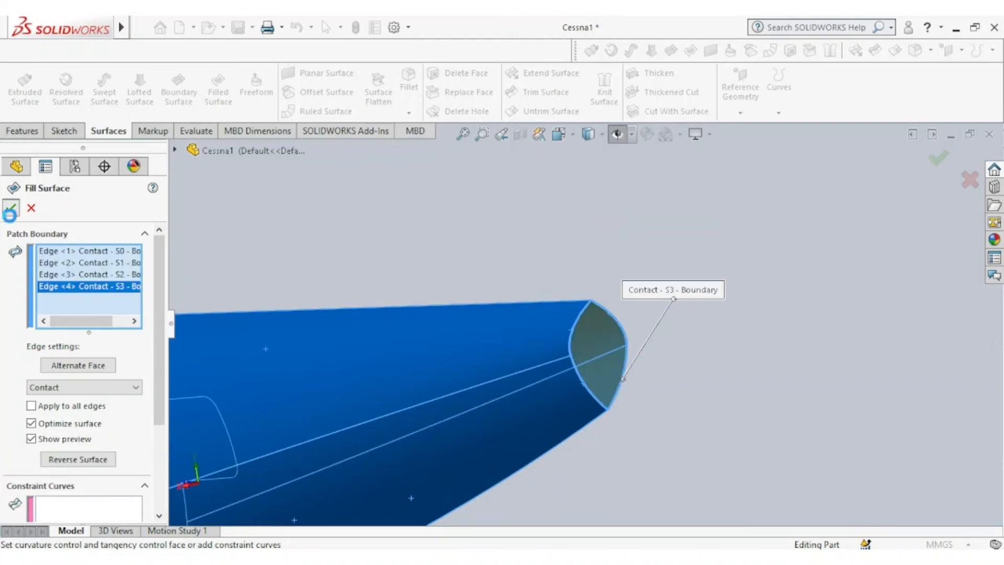
{"action": "left_click", "coordinate": [10, 209]}
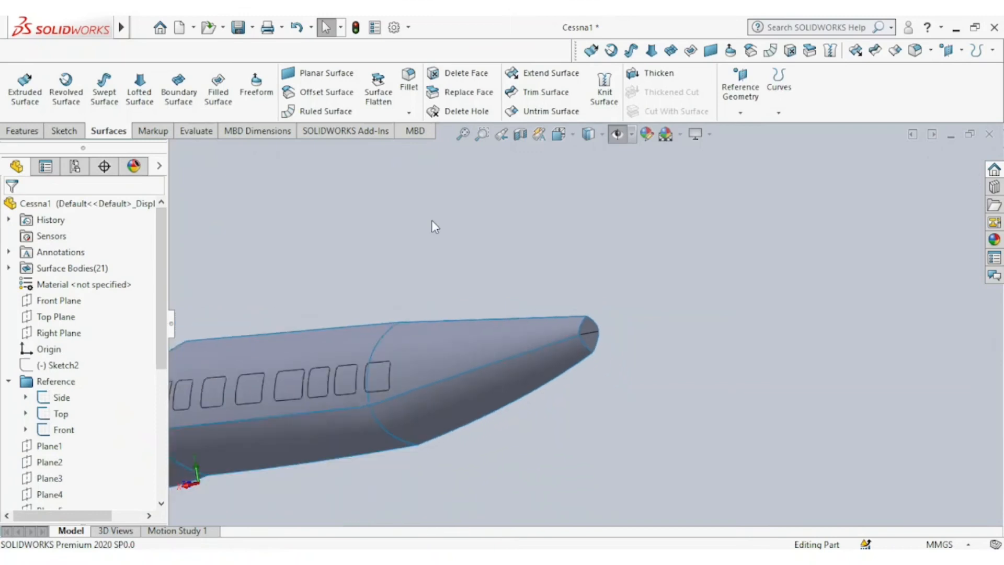
{"action": "scroll", "coordinate": [432, 221], "scroll_direction": "up", "scroll_amount": 3}
{"action": "middle_click_drag", "start_coordinate": [401, 259], "coordinate": [489, 297]}
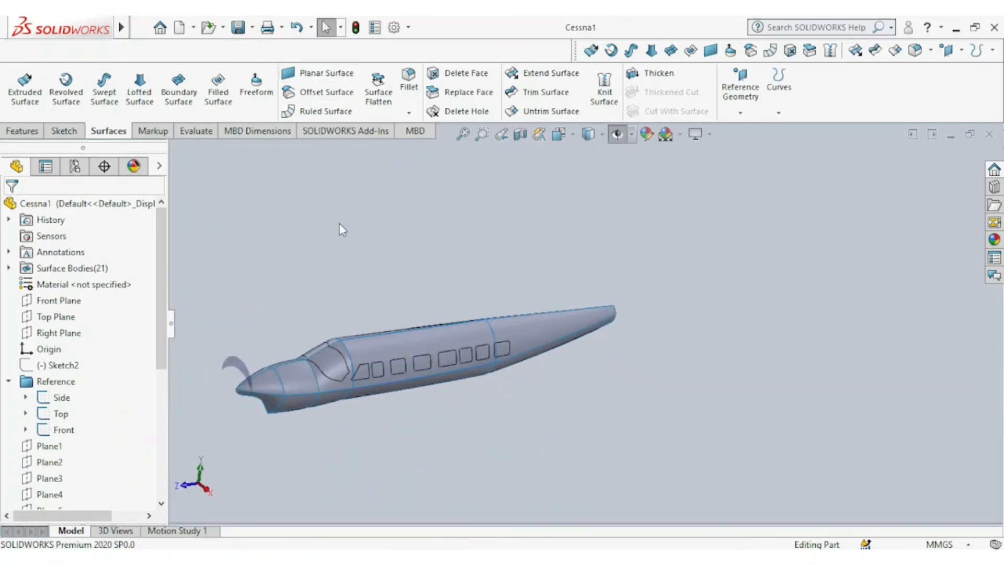
{"action": "middle_click_drag", "start_coordinate": [372, 331], "coordinate": [407, 273]}
{"action": "middle_click_drag", "start_coordinate": [463, 307], "coordinate": [440, 315]}
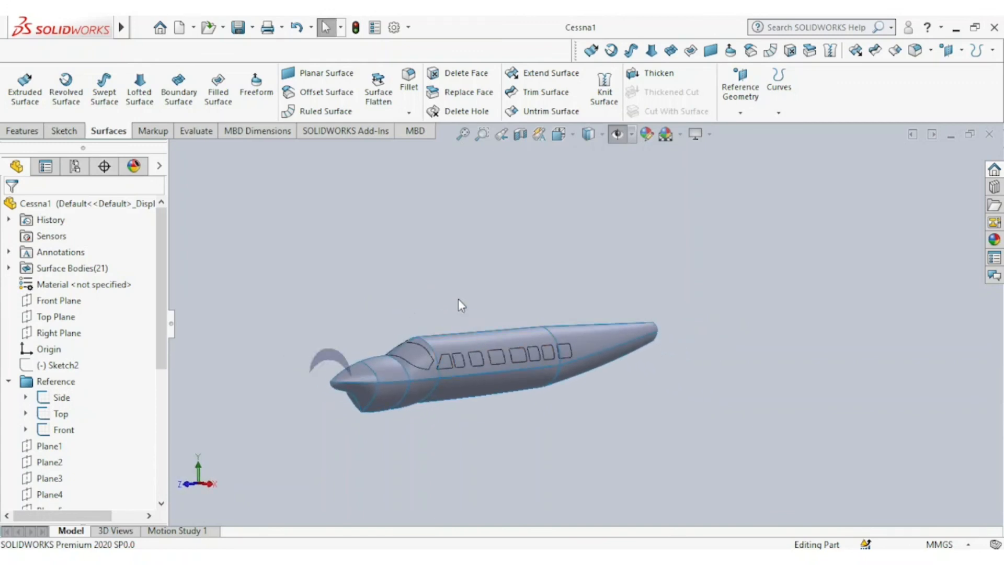